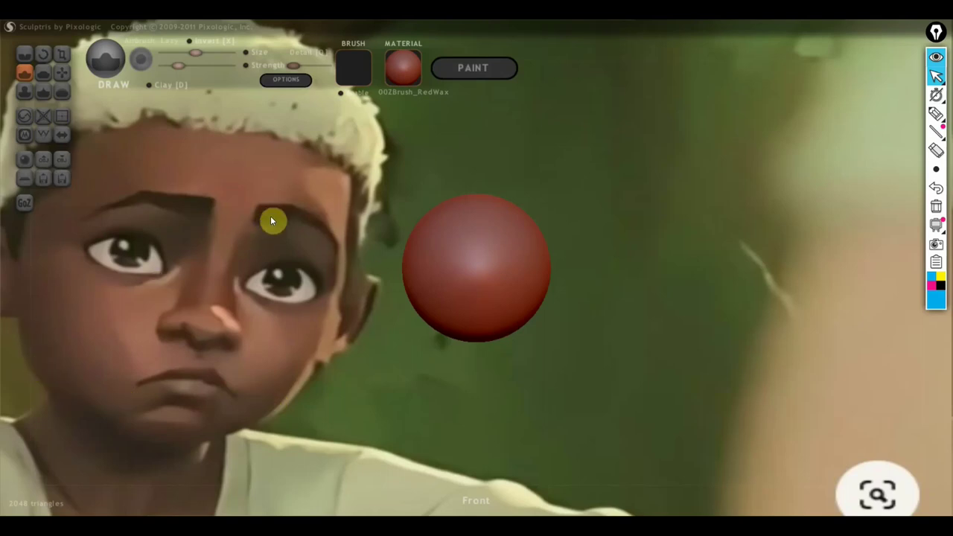
# Step: Import Head.OBJ from the mesh folder as a new scene, replacing the sphere
pyautogui.click(44, 160)
pyautogui.click(357, 200)
pyautogui.doubleClick(357, 199)
pyautogui.click(224, 214)
pyautogui.click(377, 296)
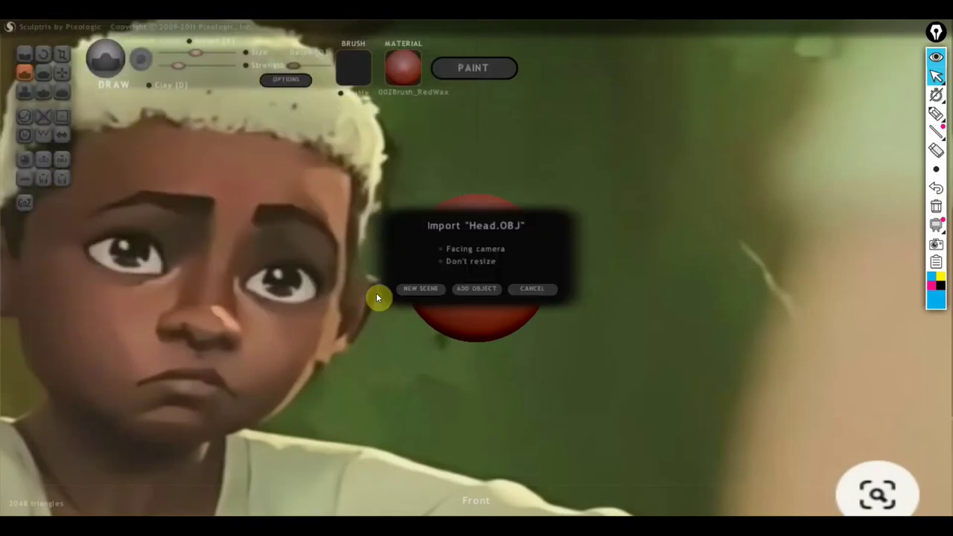
pyautogui.click(422, 290)
# Step: Zoom in and out on the imported head, then enable the screen-annotation pen
pyautogui.scroll(5, 523, 346)
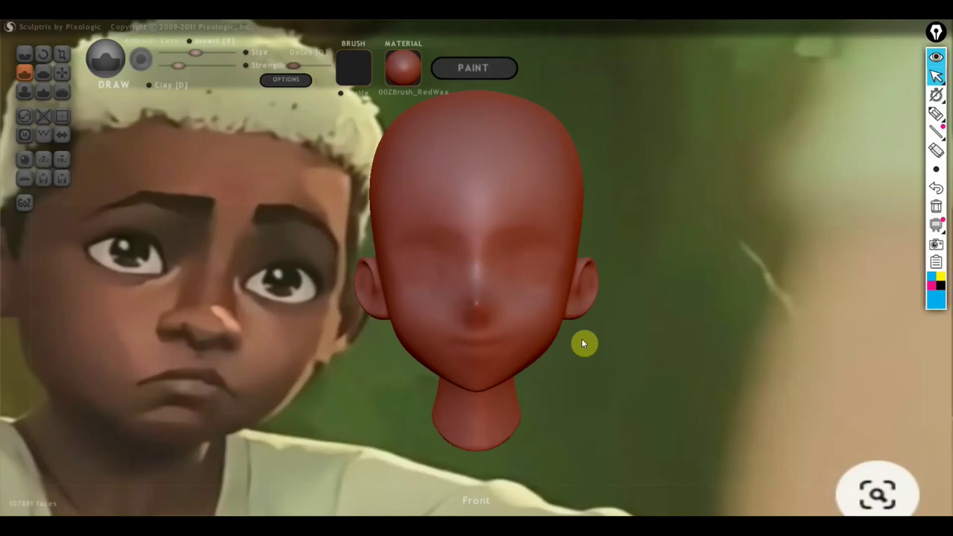
pyautogui.scroll(-2, 567, 338)
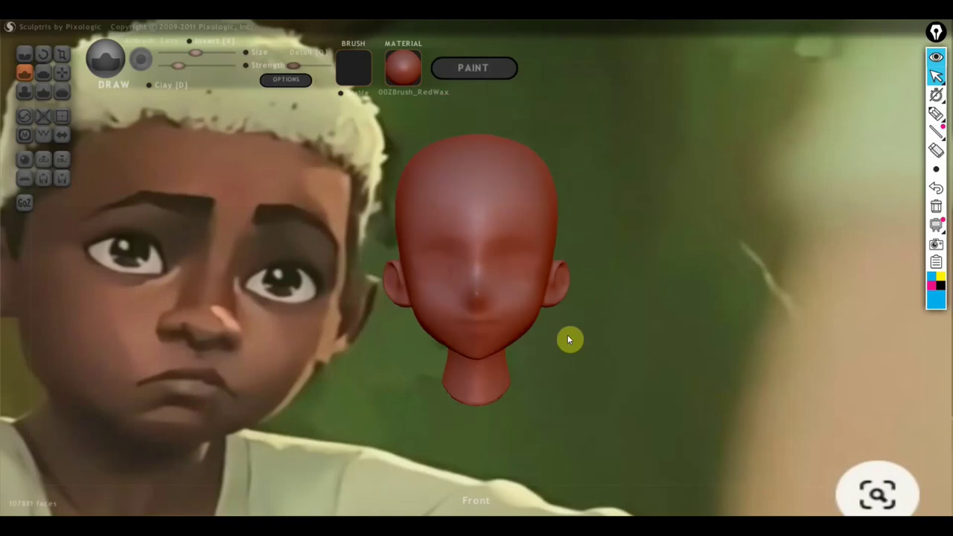
pyautogui.click(936, 114)
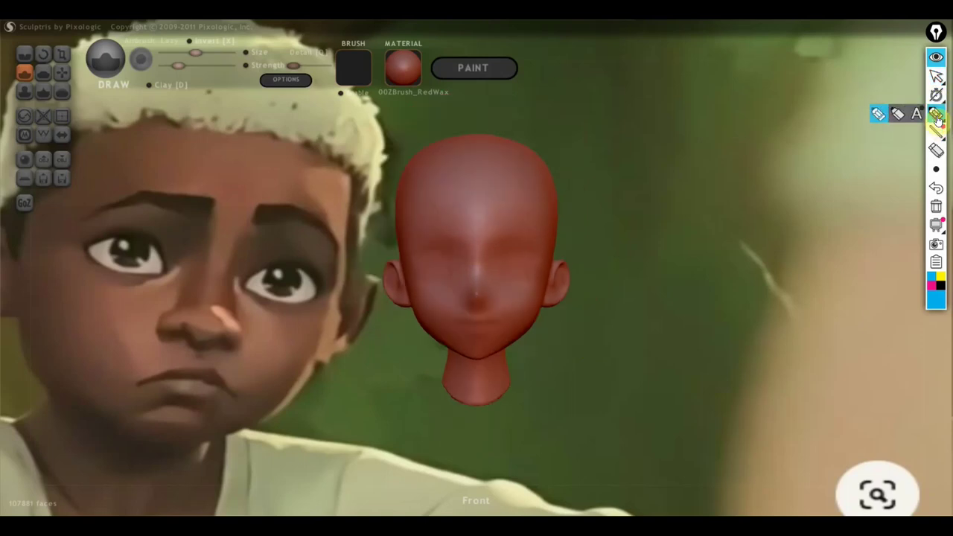
pyautogui.moveTo(936, 169)
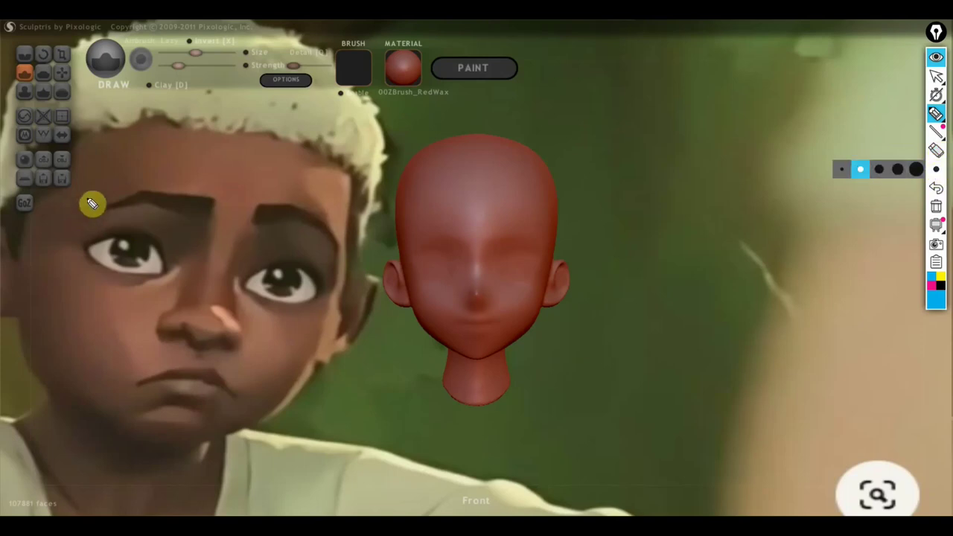
# Step: Draw blue guide lines along the brows, across and below the eyes, and at the nose base and side
pyautogui.moveTo(59, 180); pyautogui.dragTo(378, 246)
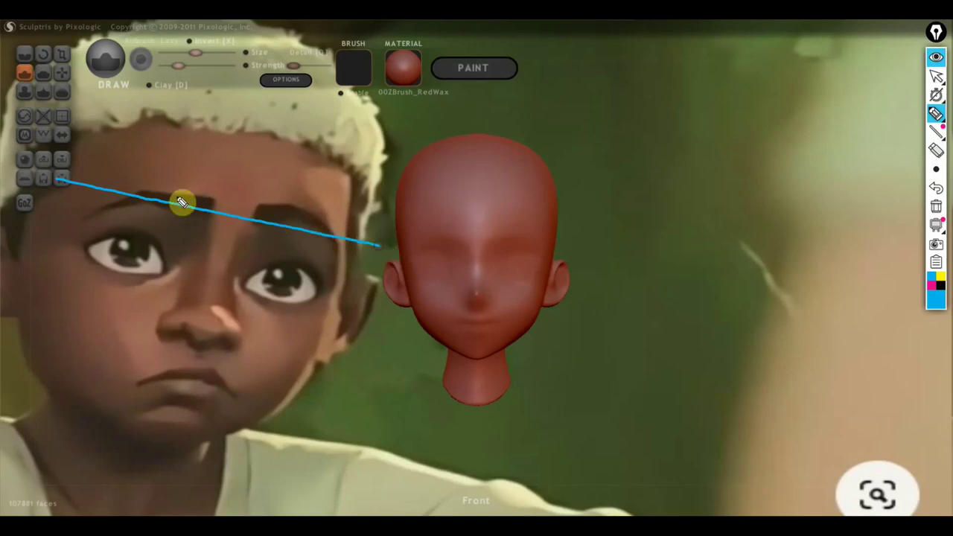
pyautogui.moveTo(41, 224); pyautogui.dragTo(368, 285)
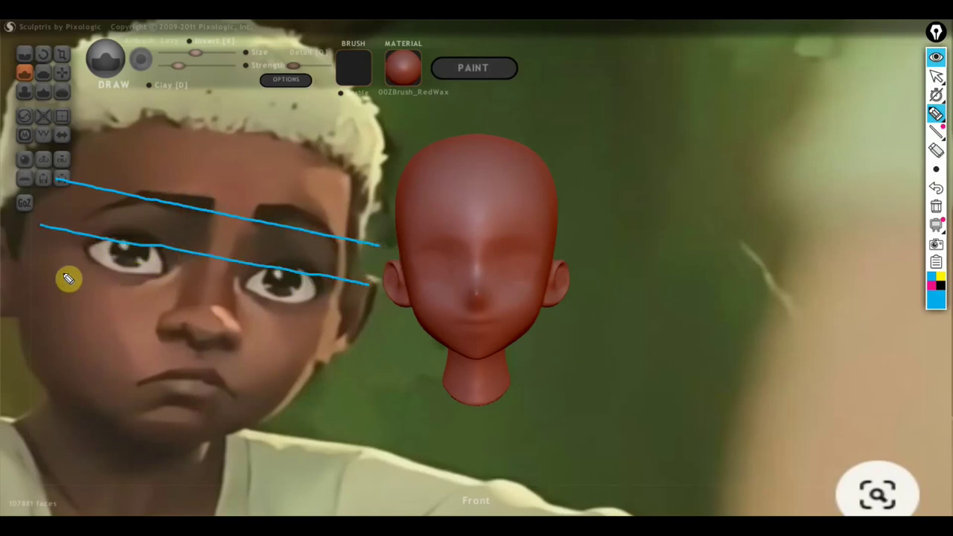
pyautogui.moveTo(11, 255); pyautogui.dragTo(372, 319)
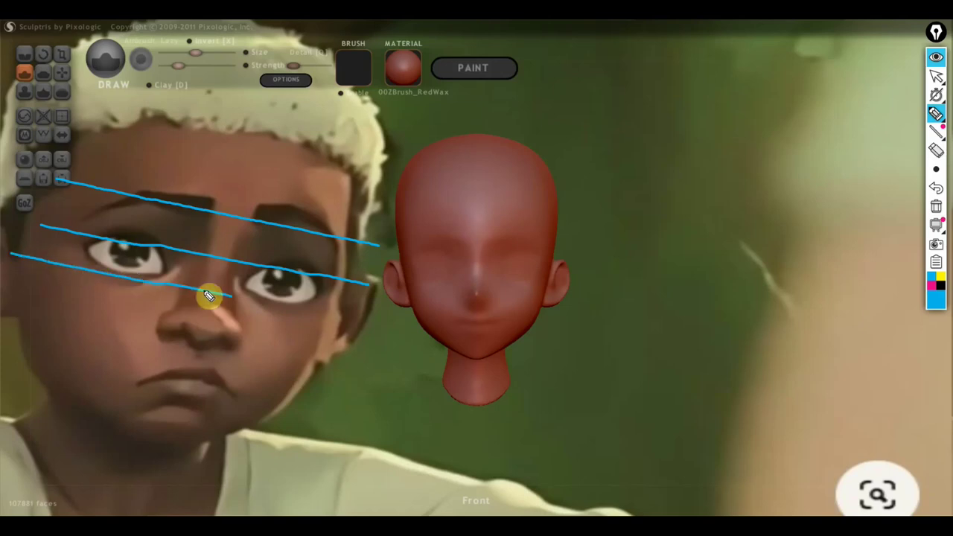
pyautogui.moveTo(136, 334); pyautogui.dragTo(250, 362)
pyautogui.moveTo(159, 307); pyautogui.dragTo(162, 337)
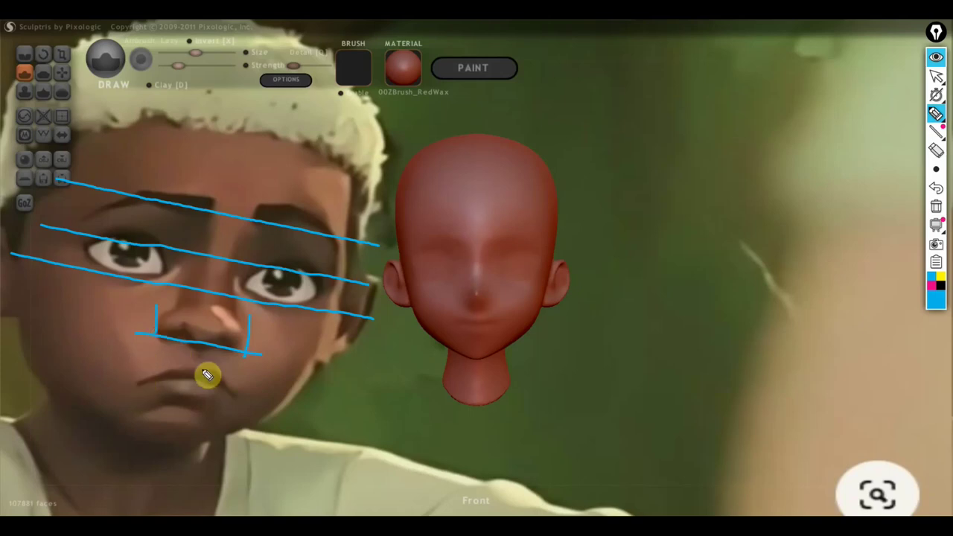
# Step: Mark the mouth corners, lip lines, chin, upper-lip slant and a forehead line on the reference
pyautogui.moveTo(138, 349); pyautogui.dragTo(125, 395)
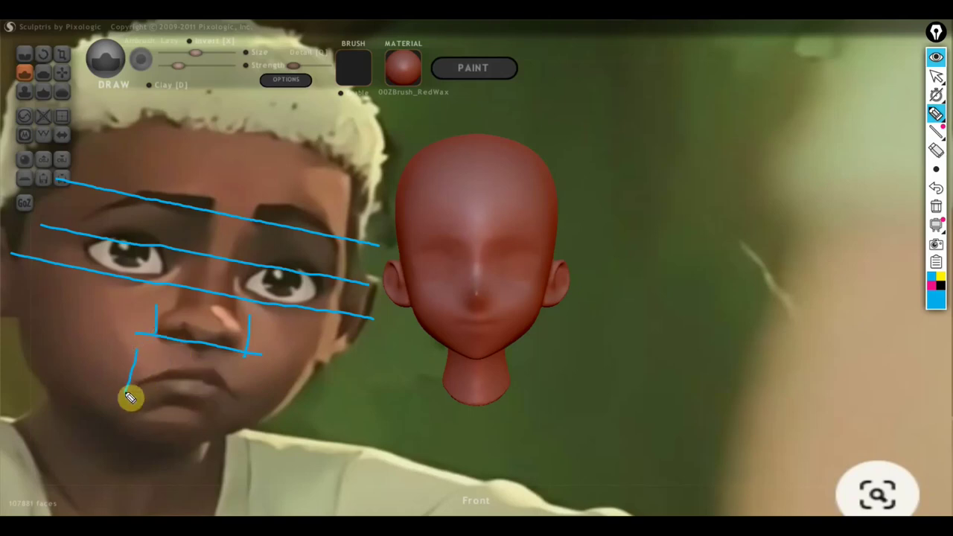
pyautogui.moveTo(242, 377); pyautogui.dragTo(238, 411)
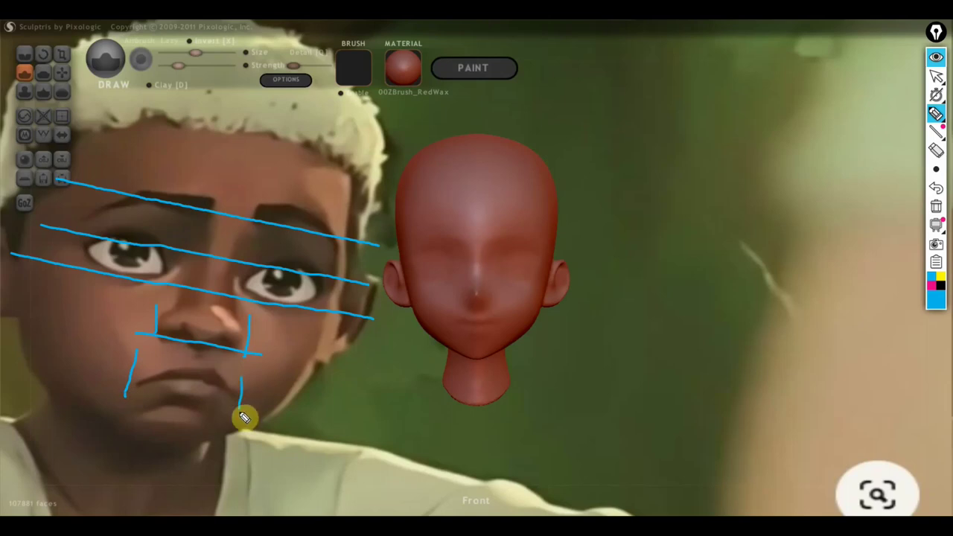
pyautogui.moveTo(116, 360); pyautogui.dragTo(304, 384)
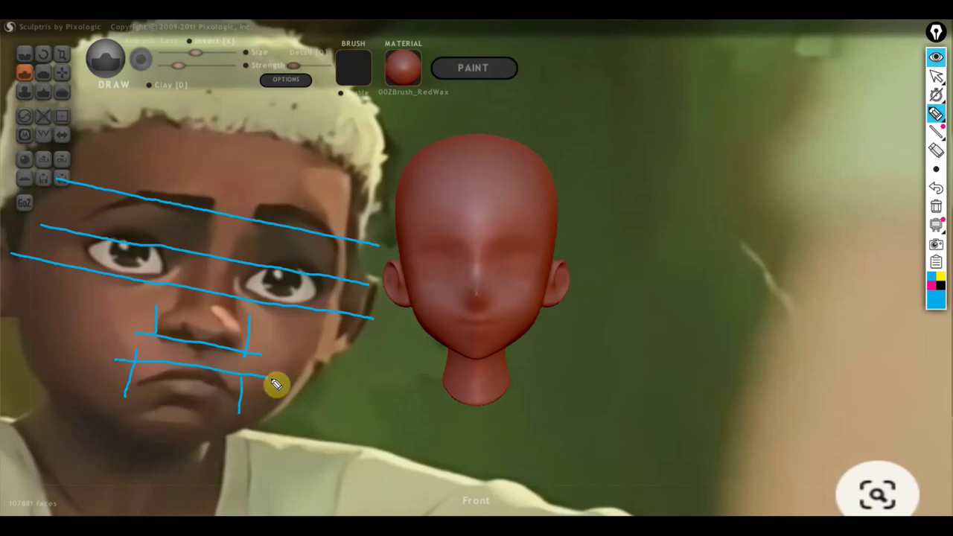
pyautogui.moveTo(117, 391); pyautogui.dragTo(324, 423)
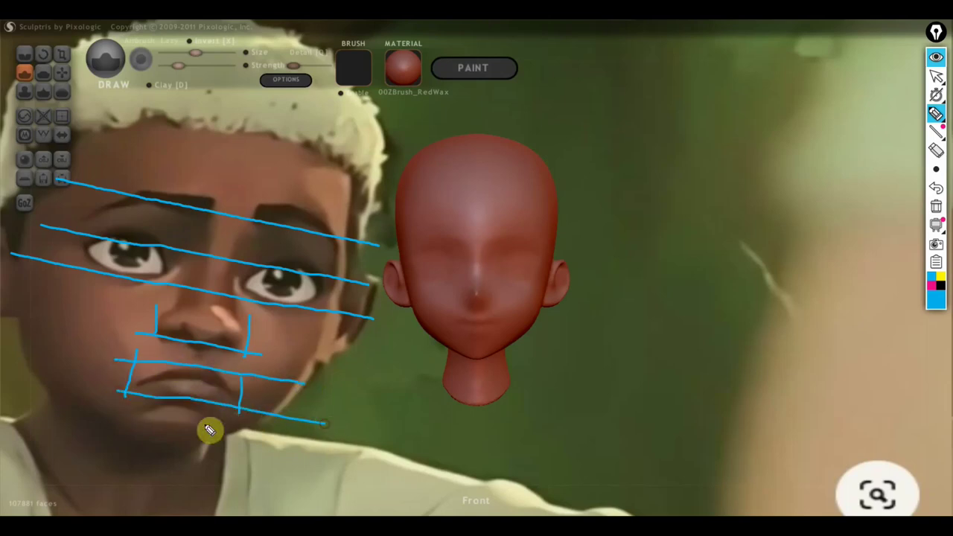
pyautogui.moveTo(95, 430); pyautogui.dragTo(272, 457)
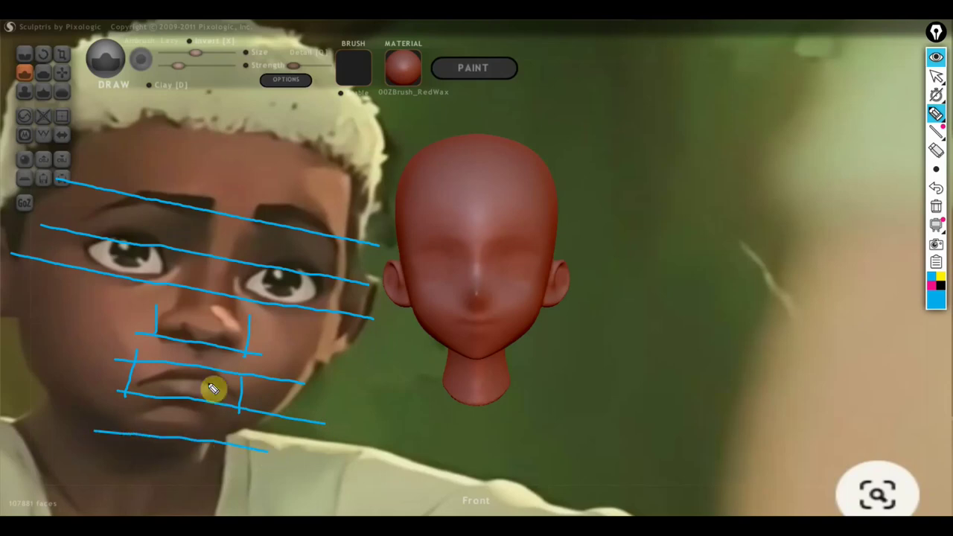
pyautogui.moveTo(197, 367); pyautogui.dragTo(175, 441)
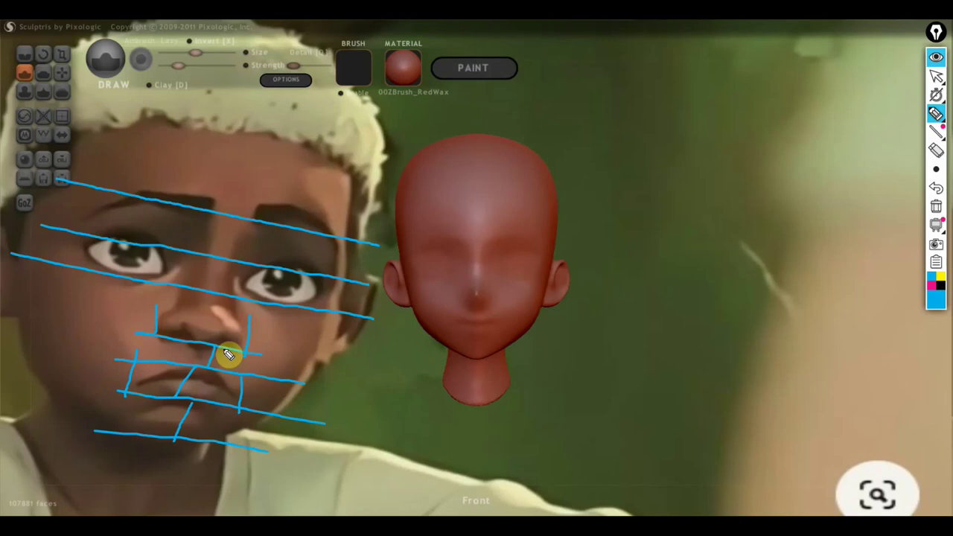
pyautogui.moveTo(215, 345); pyautogui.dragTo(210, 366)
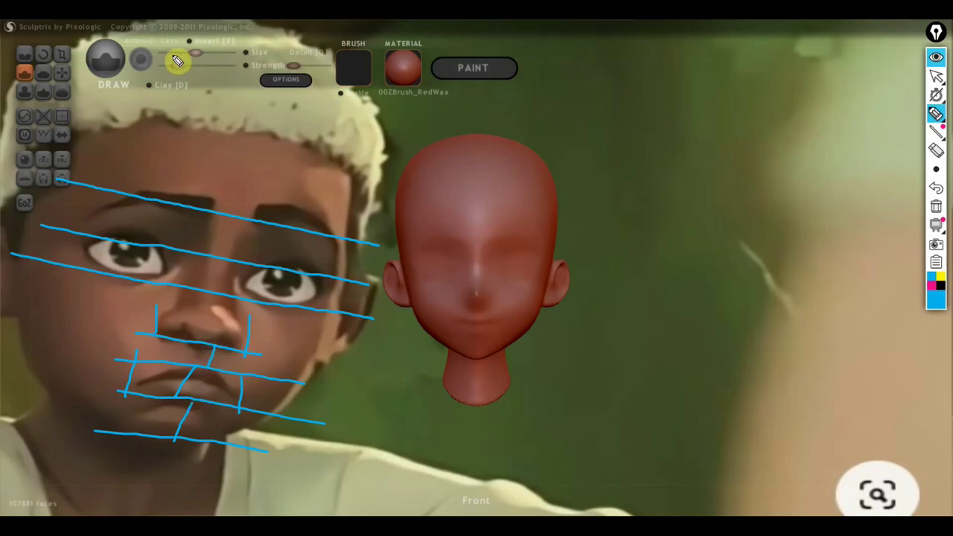
pyautogui.moveTo(86, 104); pyautogui.dragTo(357, 157)
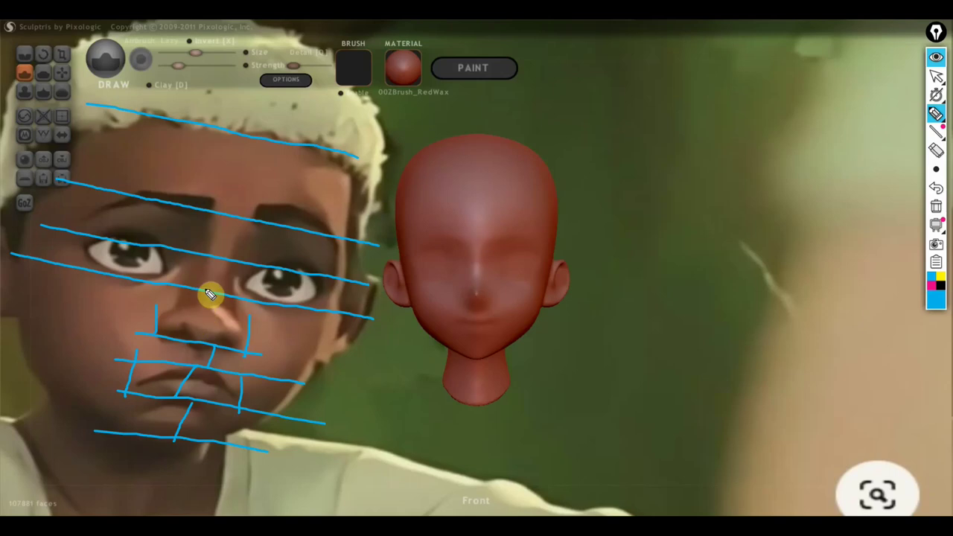
# Step: Sketch outlines of the cheeks, eye sockets, right head side, jaw lines and left face edge
pyautogui.moveTo(205, 285)
pyautogui.mouseDown()
pyautogui.moveTo(163, 276)
pyautogui.moveTo(96, 289)
pyautogui.moveTo(43, 323)
pyautogui.moveTo(43, 376)
pyautogui.moveTo(136, 438)
pyautogui.moveTo(215, 442)
pyautogui.moveTo(314, 372)
pyautogui.moveTo(255, 298)
pyautogui.moveTo(178, 277)
pyautogui.moveTo(119, 277)
pyautogui.mouseUp()
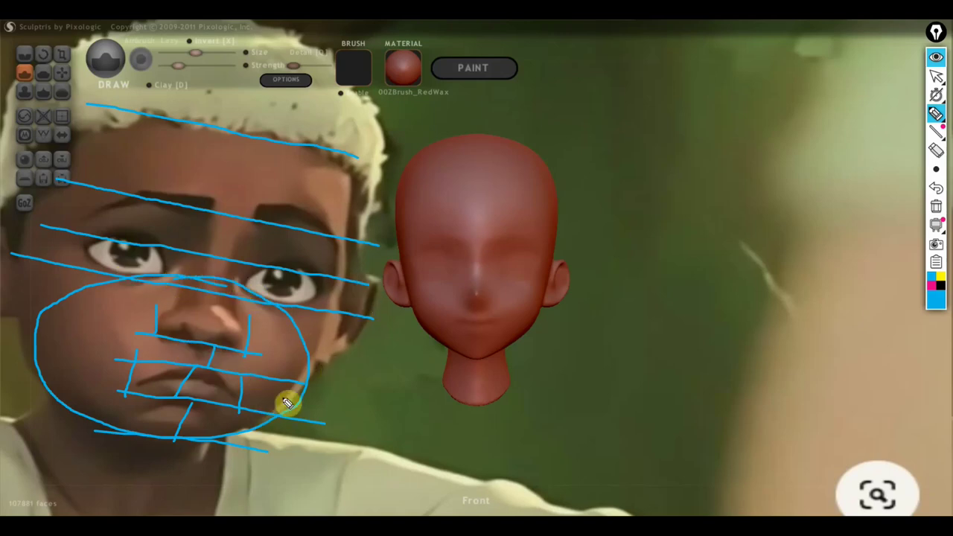
pyautogui.moveTo(260, 145)
pyautogui.mouseDown()
pyautogui.moveTo(240, 172)
pyautogui.moveTo(228, 261)
pyautogui.moveTo(268, 304)
pyautogui.moveTo(317, 315)
pyautogui.moveTo(353, 264)
pyautogui.moveTo(351, 196)
pyautogui.moveTo(255, 137)
pyautogui.moveTo(186, 284)
pyautogui.moveTo(121, 276)
pyautogui.moveTo(94, 187)
pyautogui.moveTo(153, 127)
pyautogui.moveTo(201, 132)
pyautogui.mouseUp()
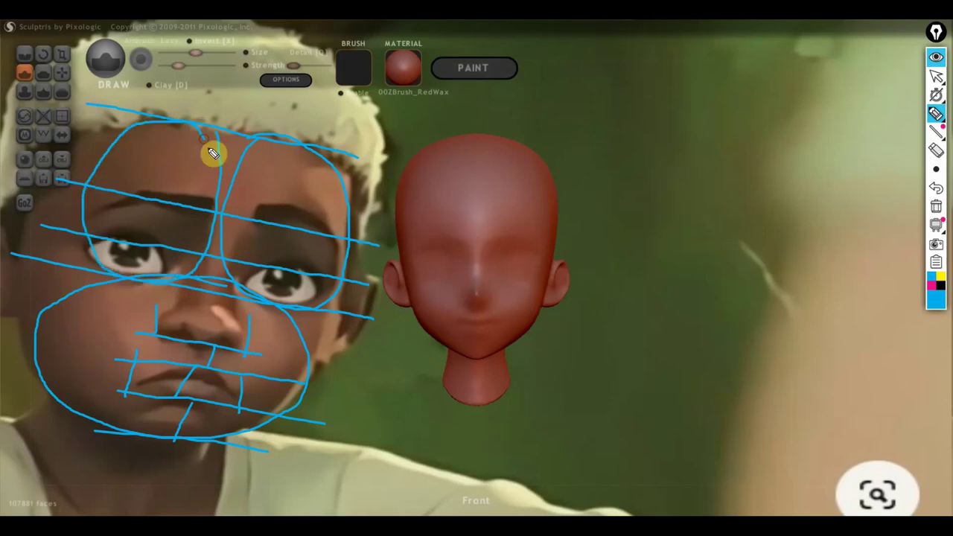
pyautogui.moveTo(371, 163)
pyautogui.mouseDown()
pyautogui.moveTo(325, 405)
pyautogui.moveTo(162, 462)
pyautogui.mouseUp()
pyautogui.moveTo(301, 408); pyautogui.dragTo(336, 390)
pyautogui.moveTo(11, 330); pyautogui.dragTo(99, 472)
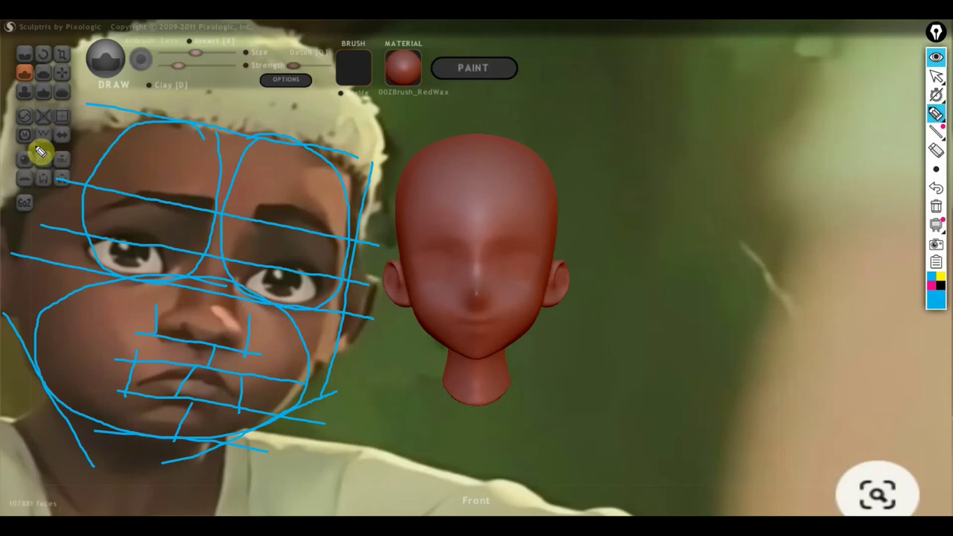
pyautogui.moveTo(46, 125)
pyautogui.mouseDown()
pyautogui.moveTo(10, 341)
pyautogui.moveTo(1, 342)
pyautogui.mouseUp()
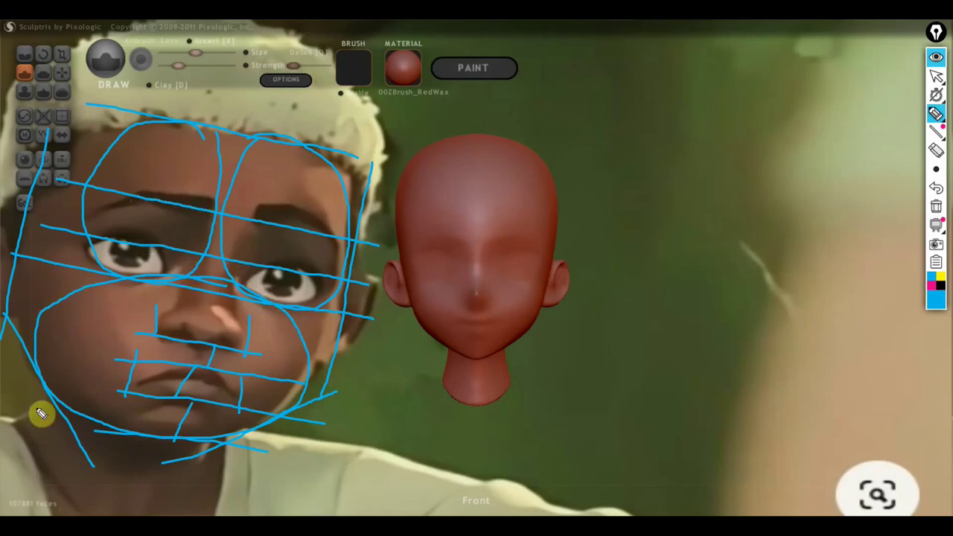
# Step: Add two left-cheek contours and a top-of-head centre line, then clear all guide lines
pyautogui.moveTo(104, 283); pyautogui.dragTo(60, 381)
pyautogui.moveTo(132, 305); pyautogui.dragTo(83, 393)
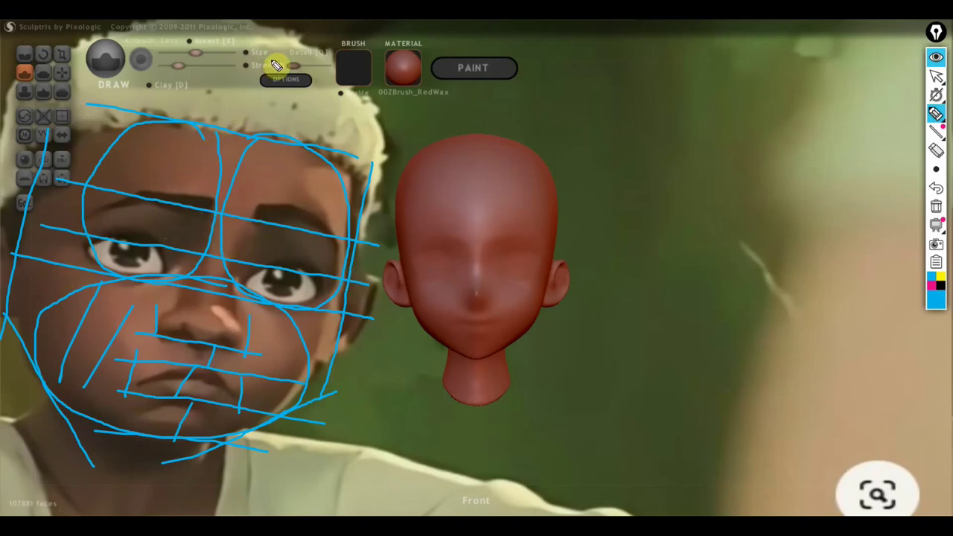
pyautogui.moveTo(257, 29); pyautogui.dragTo(228, 149)
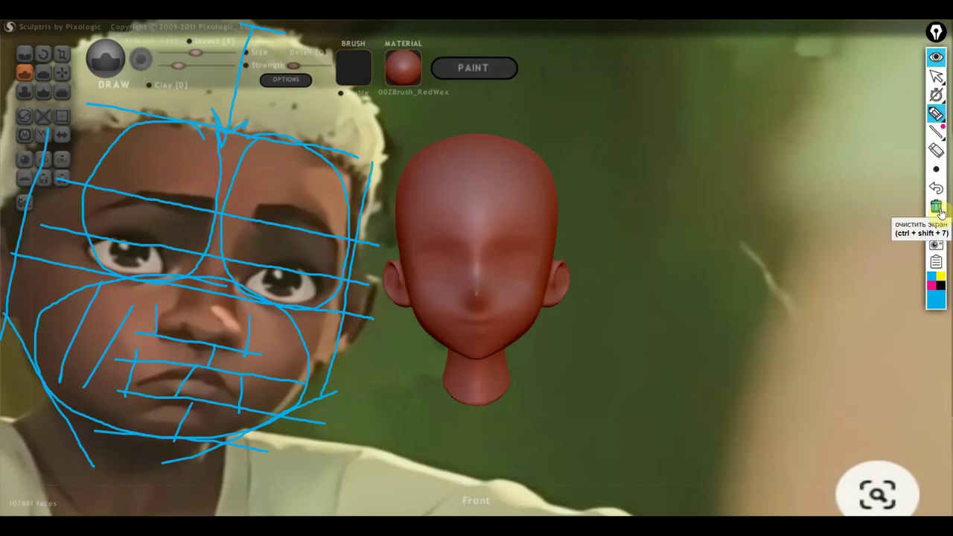
pyautogui.click(936, 207)
pyautogui.moveTo(936, 75)
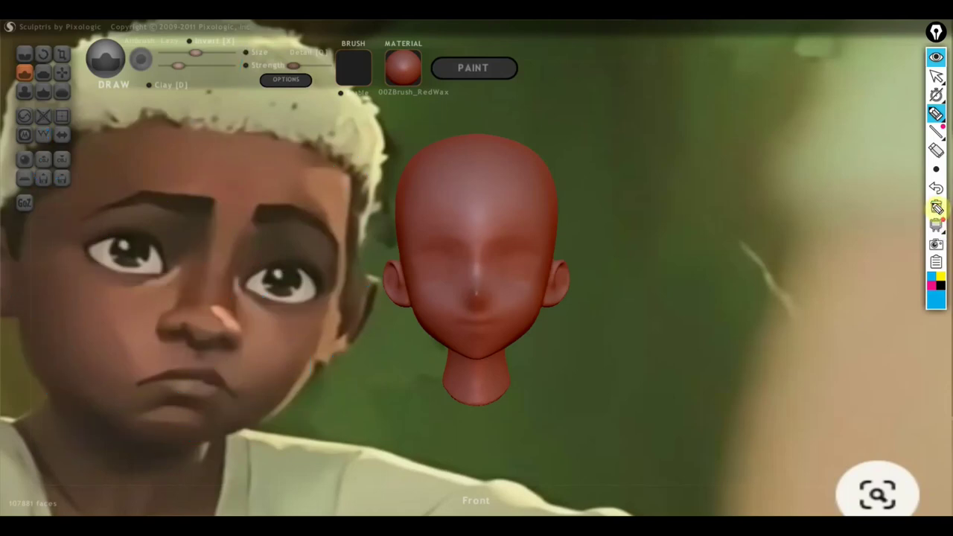
# Step: With the Flatten brush, smooth down the bump on the back of the head and return to front view
pyautogui.click(935, 75)
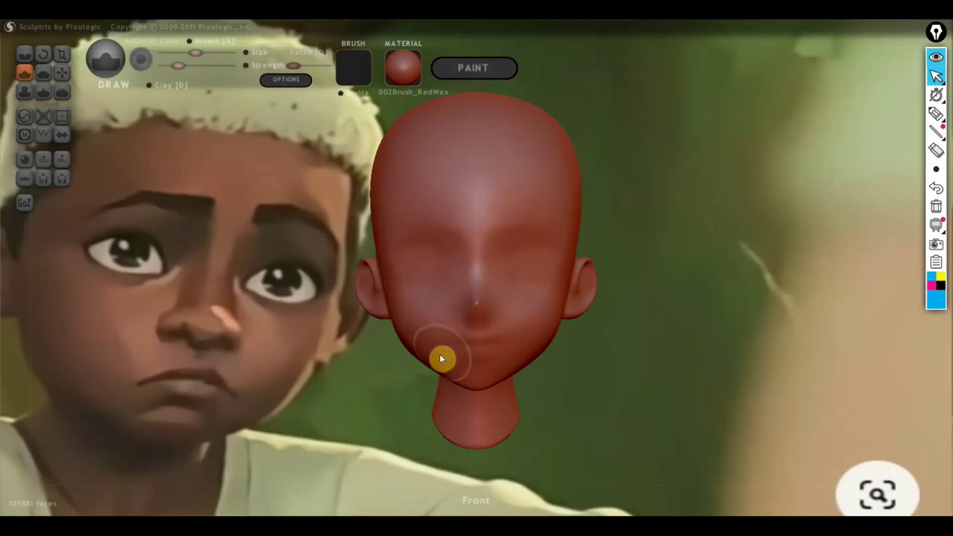
pyautogui.click(48, 72)
pyautogui.moveTo(457, 334)
pyautogui.mouseDown(button='right')
pyautogui.moveTo(469, 297)
pyautogui.moveTo(461, 243)
pyautogui.mouseUp(button='right')
pyautogui.scroll(3, 487, 332)
pyautogui.scroll(-2, 521, 339)
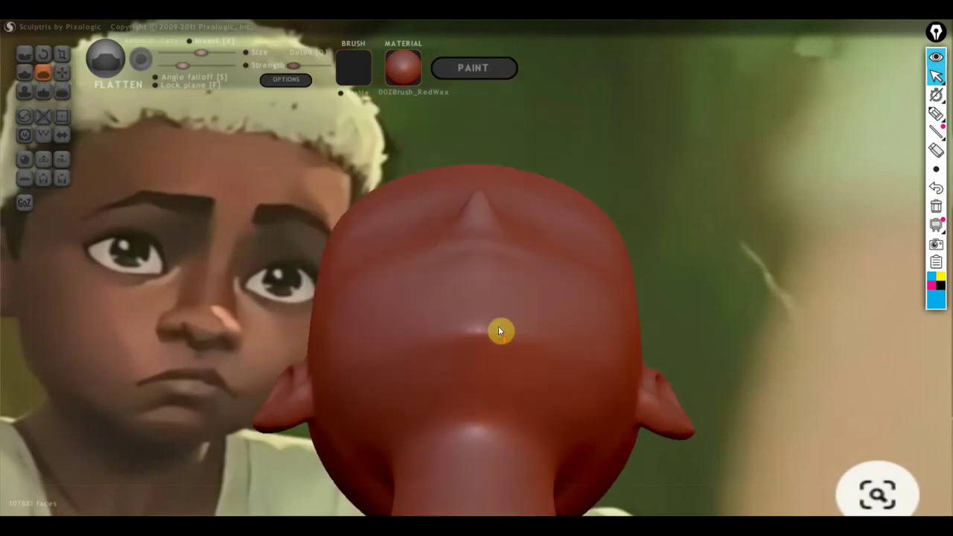
pyautogui.moveTo(403, 351)
pyautogui.mouseDown()
pyautogui.moveTo(397, 340)
pyautogui.moveTo(511, 362)
pyautogui.moveTo(477, 327)
pyautogui.moveTo(378, 388)
pyautogui.moveTo(468, 362)
pyautogui.moveTo(365, 357)
pyautogui.moveTo(559, 384)
pyautogui.moveTo(440, 370)
pyautogui.mouseUp()
pyautogui.moveTo(437, 365)
pyautogui.mouseDown(button='right')
pyautogui.moveTo(482, 418)
pyautogui.moveTo(484, 447)
pyautogui.mouseUp(button='right')
pyautogui.scroll(-2, 454, 417)
pyautogui.scroll(-2, 435, 399)
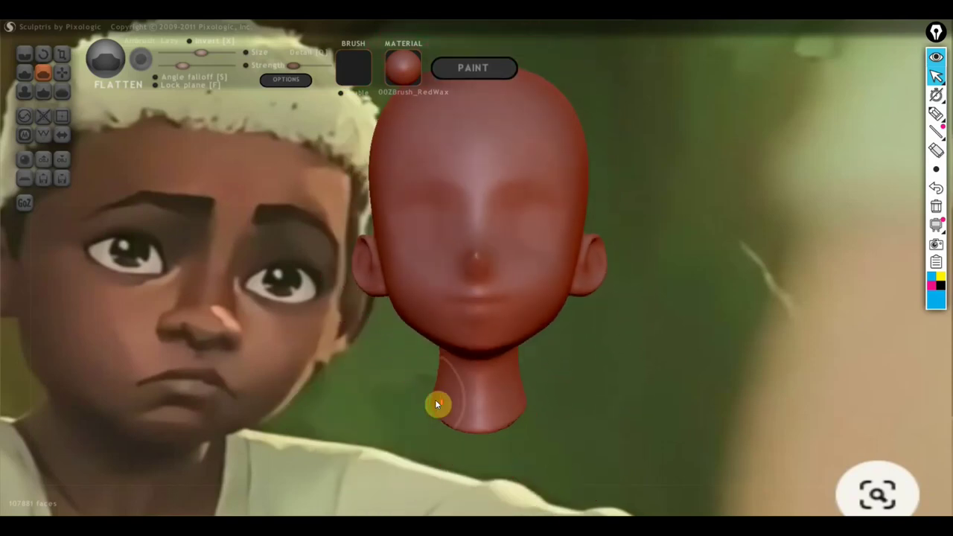
# Step: With the Grab brush, pull out and thicken the back of the neck from a three-quarter view
pyautogui.click(61, 72)
pyautogui.scroll(2, 486, 332)
pyautogui.moveTo(486, 332); pyautogui.dragTo(373, 355, button='right')
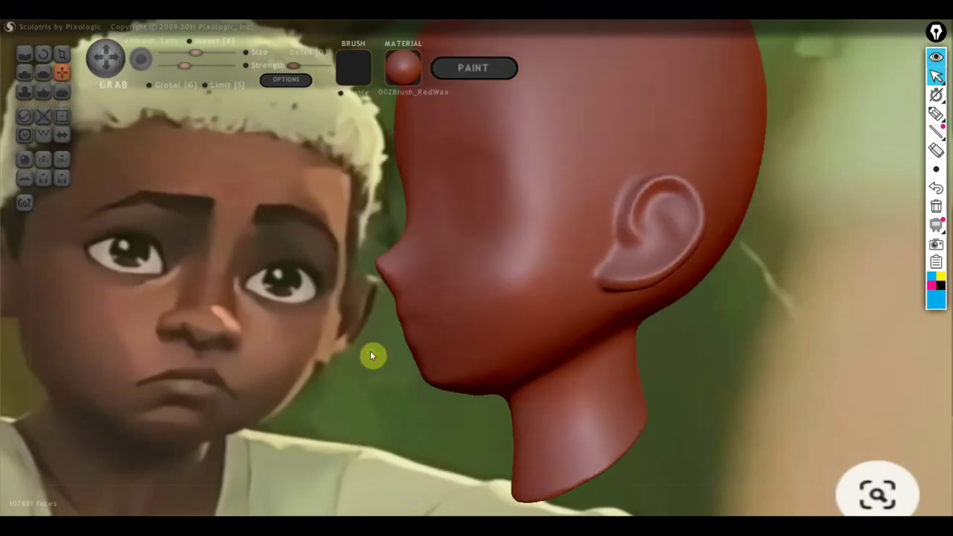
pyautogui.scroll(-2, 496, 377)
pyautogui.scroll(-1, 518, 382)
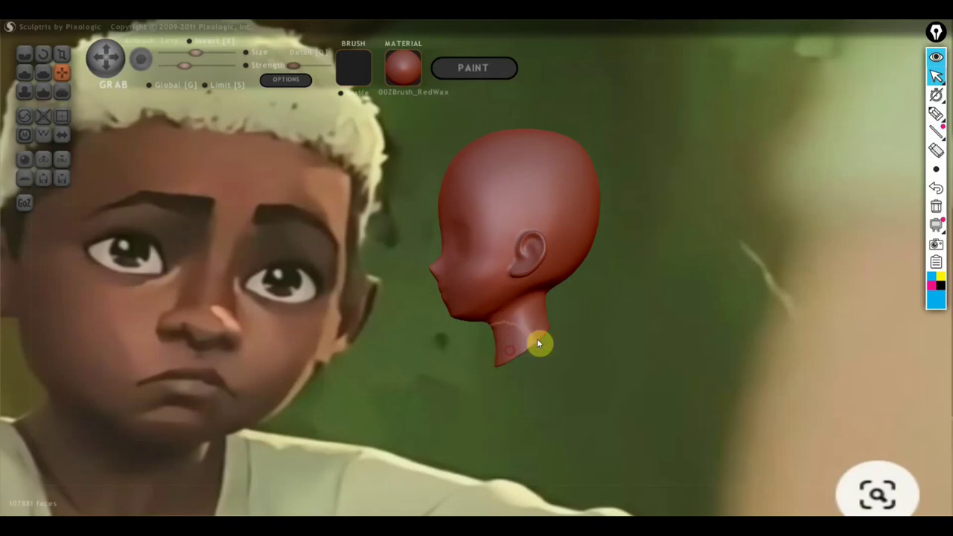
pyautogui.moveTo(542, 313); pyautogui.dragTo(568, 320)
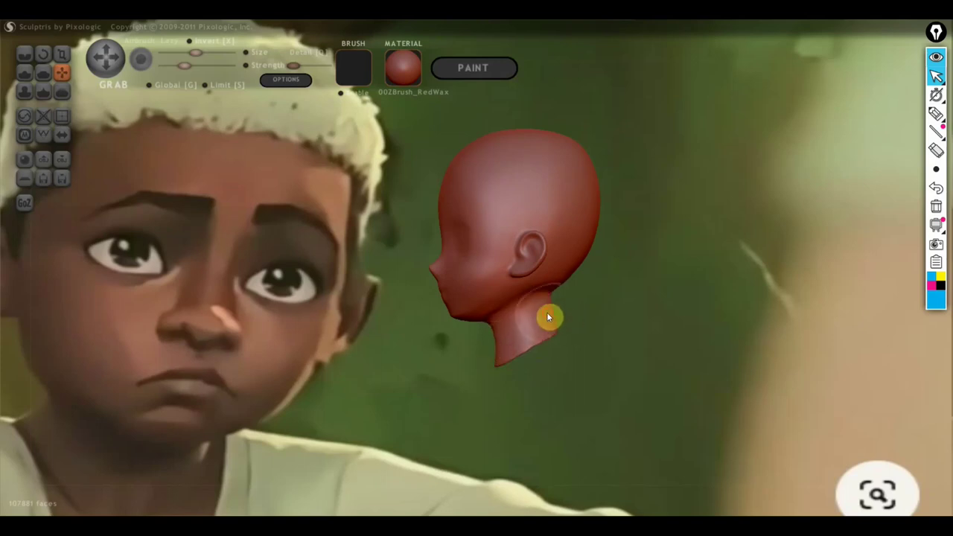
# Step: Round out the cranium and shorten the neck with the Grab brush
pyautogui.scroll(2, 509, 318)
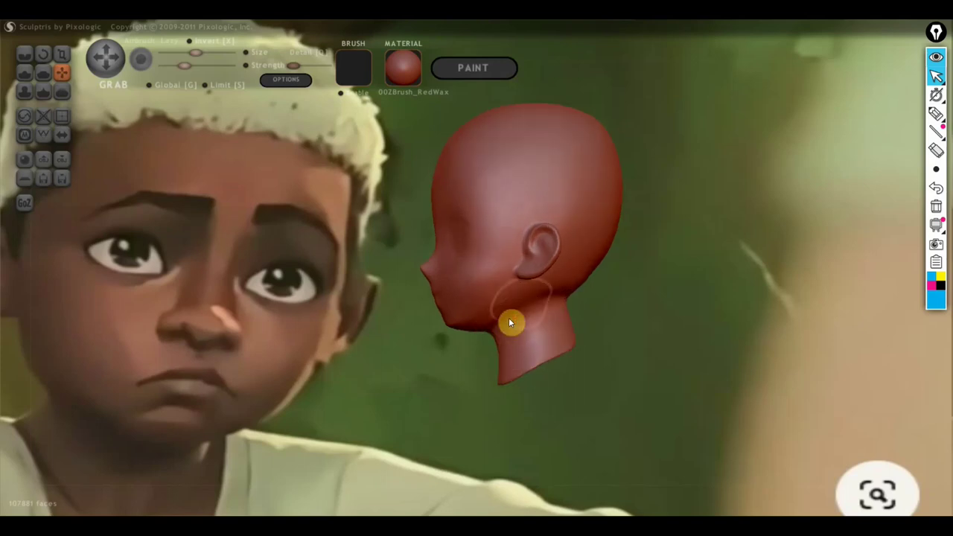
pyautogui.scroll(-3, 558, 301)
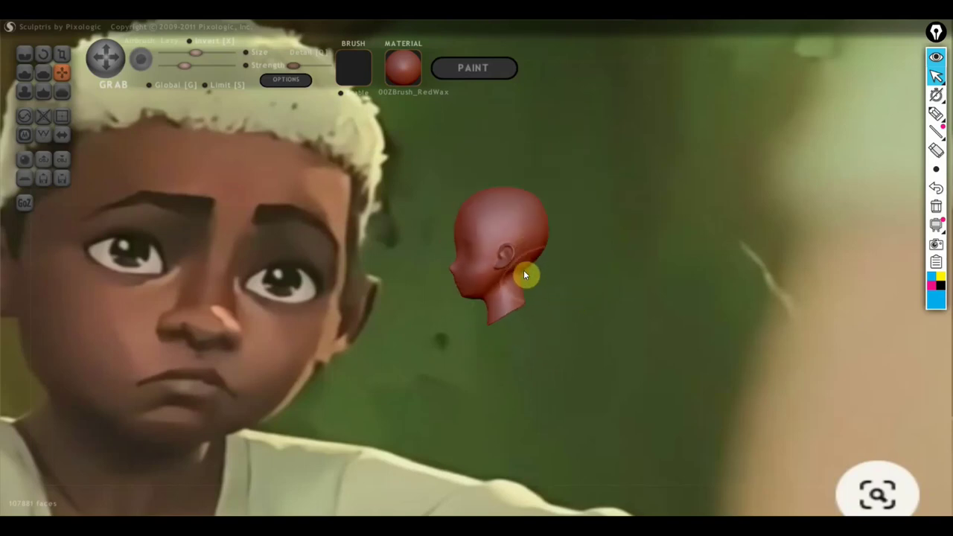
pyautogui.moveTo(551, 246); pyautogui.dragTo(525, 221)
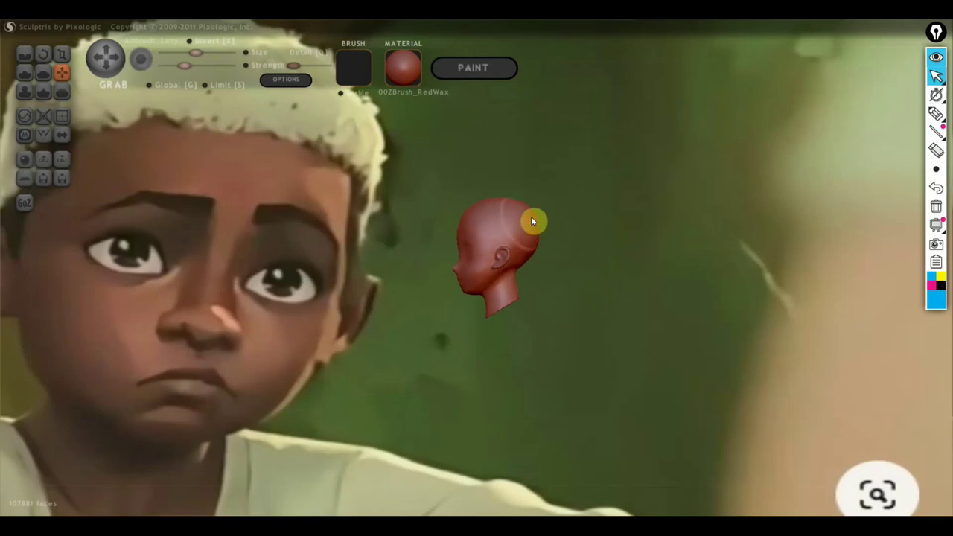
pyautogui.scroll(3, 528, 223)
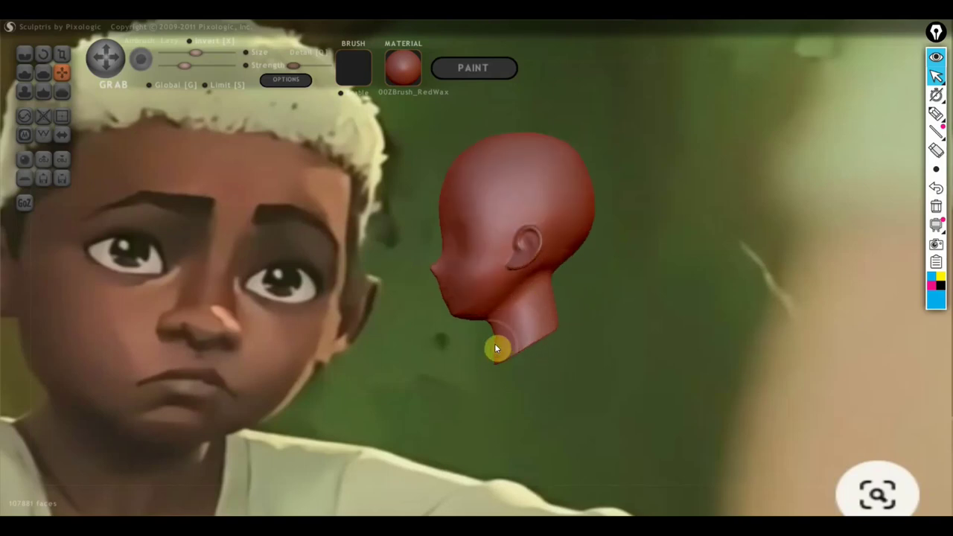
pyautogui.scroll(1, 495, 331)
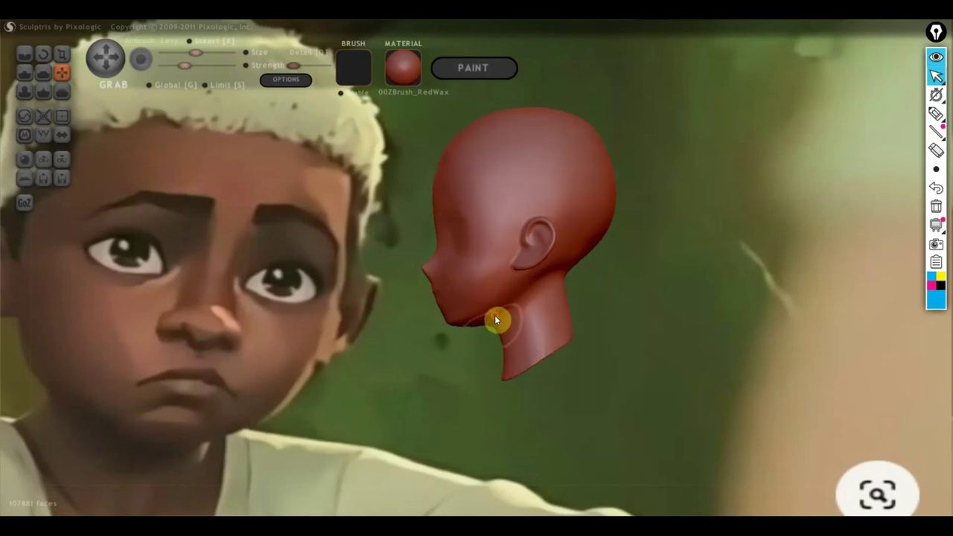
# Step: Check the head from front and profile, then pull the ear higher on the side of the head
pyautogui.moveTo(489, 327); pyautogui.dragTo(645, 336)
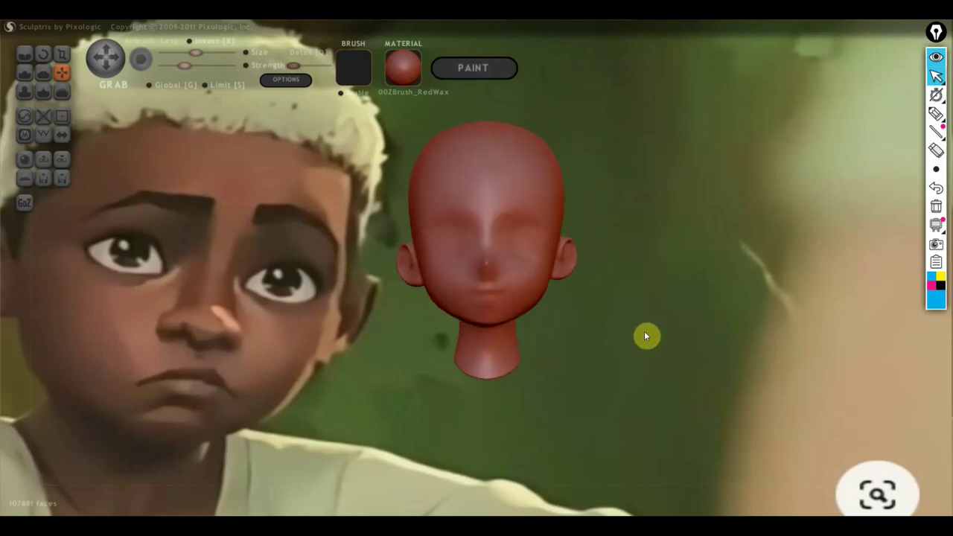
pyautogui.scroll(1, 543, 260)
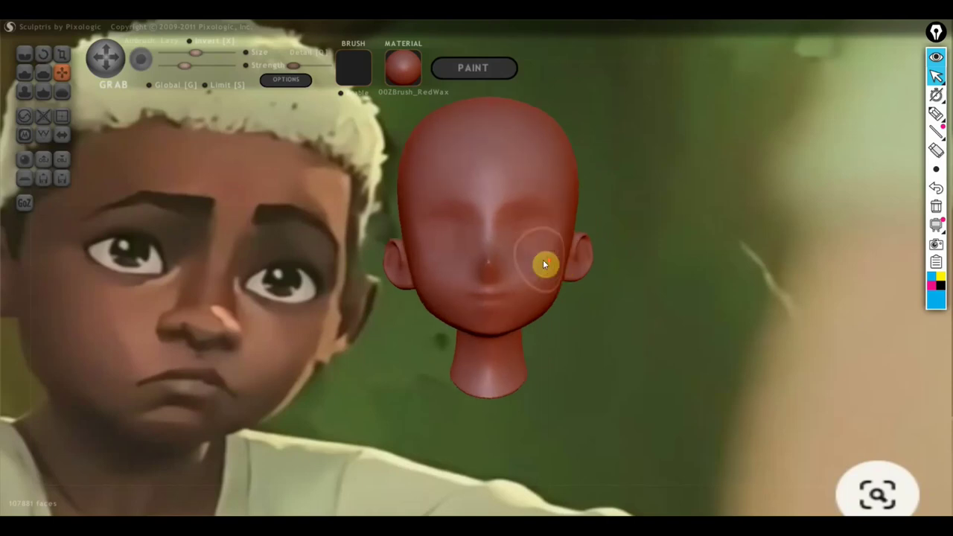
pyautogui.moveTo(543, 259)
pyautogui.mouseDown()
pyautogui.moveTo(675, 266)
pyautogui.moveTo(601, 267)
pyautogui.moveTo(620, 266)
pyautogui.moveTo(546, 305)
pyautogui.moveTo(643, 304)
pyautogui.mouseUp()
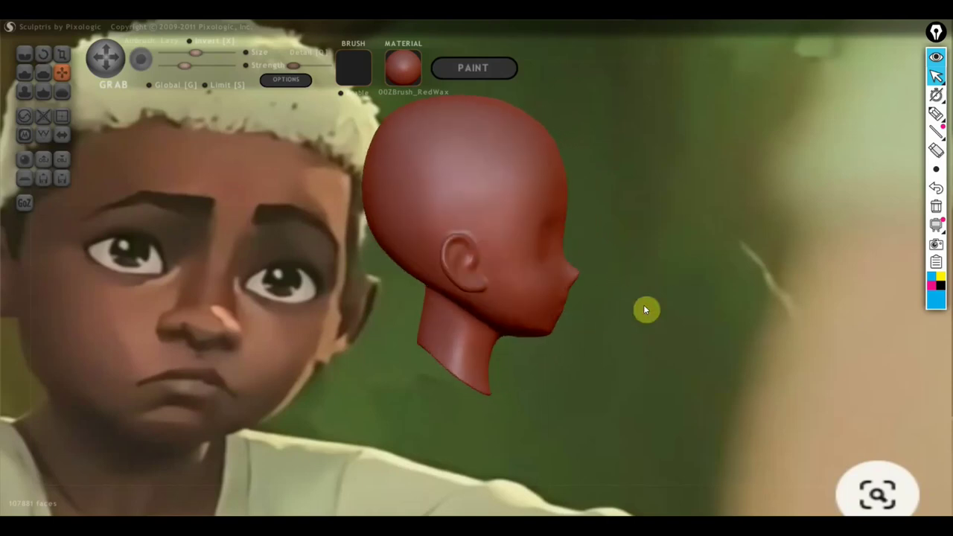
pyautogui.scroll(-1, 462, 272)
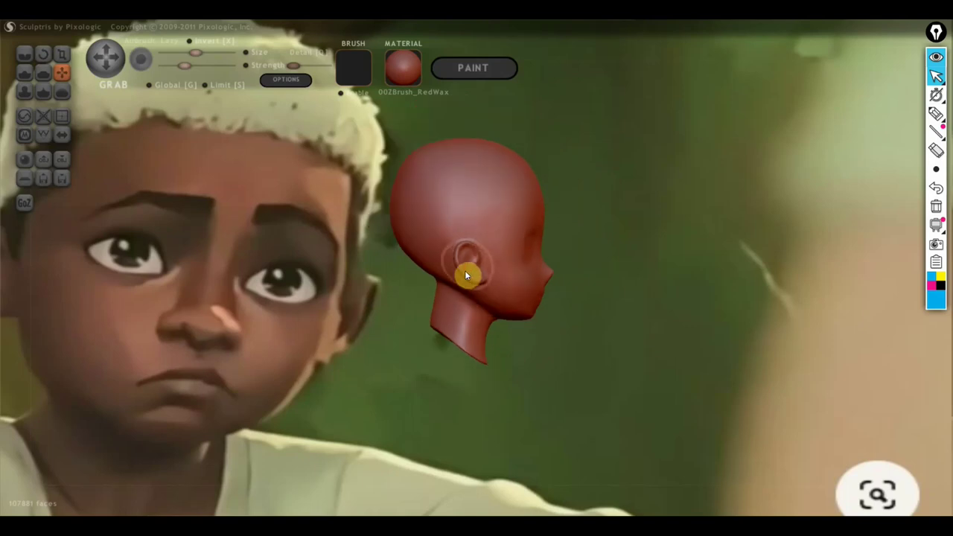
pyautogui.scroll(-1, 466, 273)
pyautogui.moveTo(466, 271)
pyautogui.mouseDown()
pyautogui.moveTo(466, 250)
pyautogui.moveTo(381, 302)
pyautogui.mouseUp()
pyautogui.scroll(2, 473, 290)
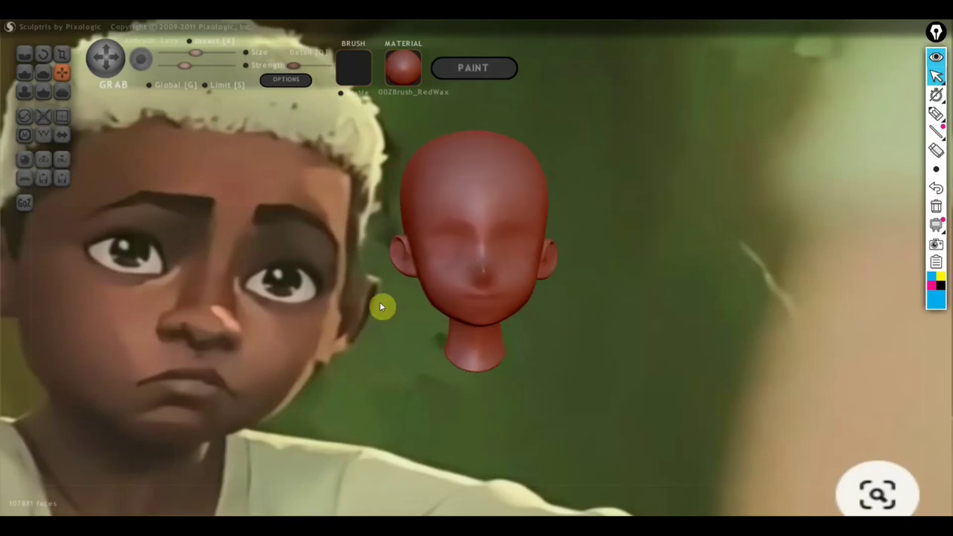
pyautogui.scroll(2, 531, 234)
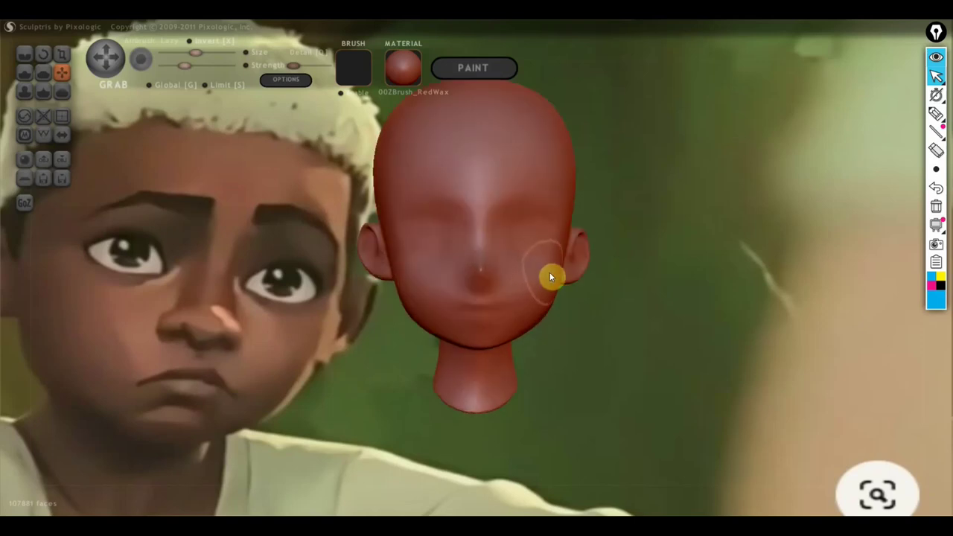
pyautogui.scroll(-2, 547, 287)
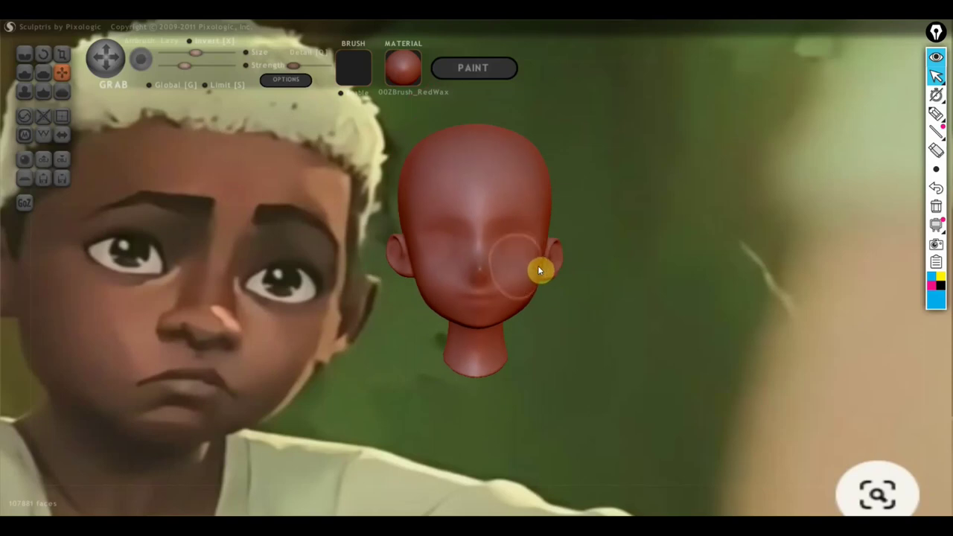
# Step: Turn on mirrored symmetry for the head model
pyautogui.click(61, 134)
pyautogui.click(485, 306)
pyautogui.click(537, 308)
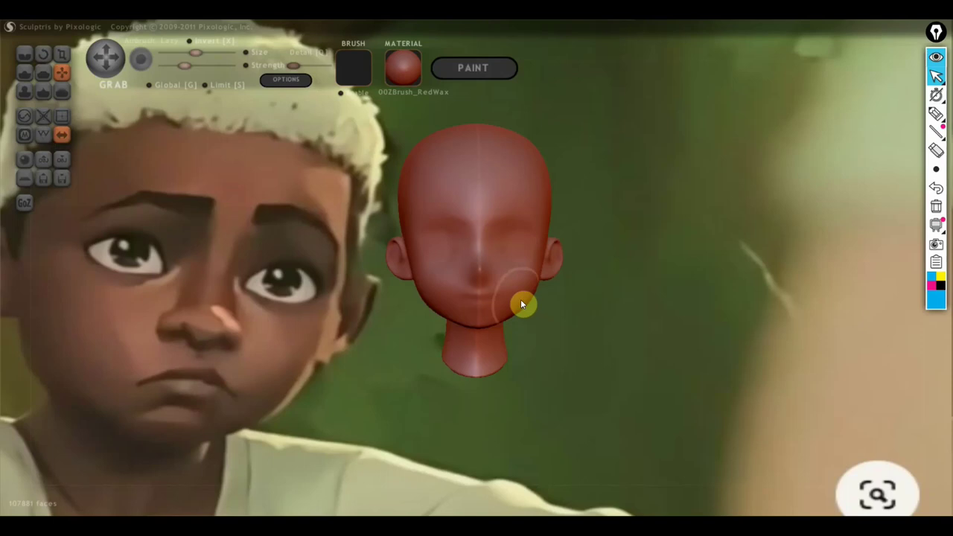
pyautogui.scroll(3, 520, 299)
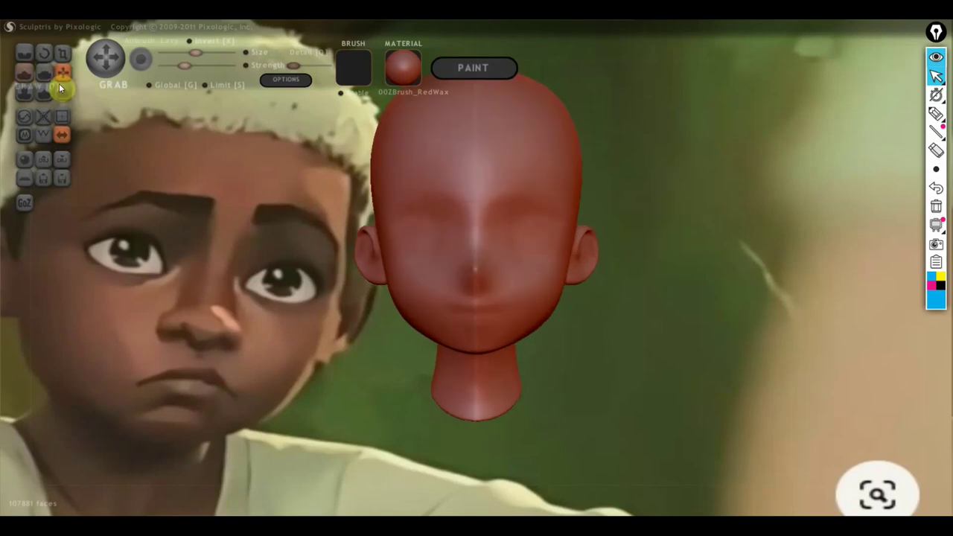
# Step: With the Draw brush, build up the nose into a larger, rounder tip
pyautogui.click(24, 72)
pyautogui.scroll(3, 395, 312)
pyautogui.moveTo(438, 302); pyautogui.dragTo(498, 289, button='right')
pyautogui.moveTo(493, 284); pyautogui.dragTo(491, 274)
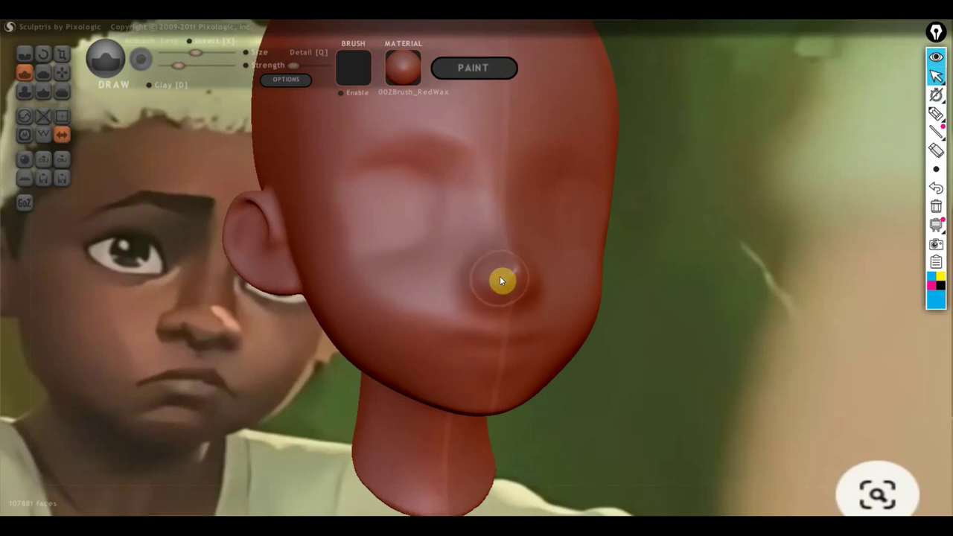
pyautogui.moveTo(521, 280); pyautogui.dragTo(491, 278, button='right')
pyautogui.scroll(2, 493, 275)
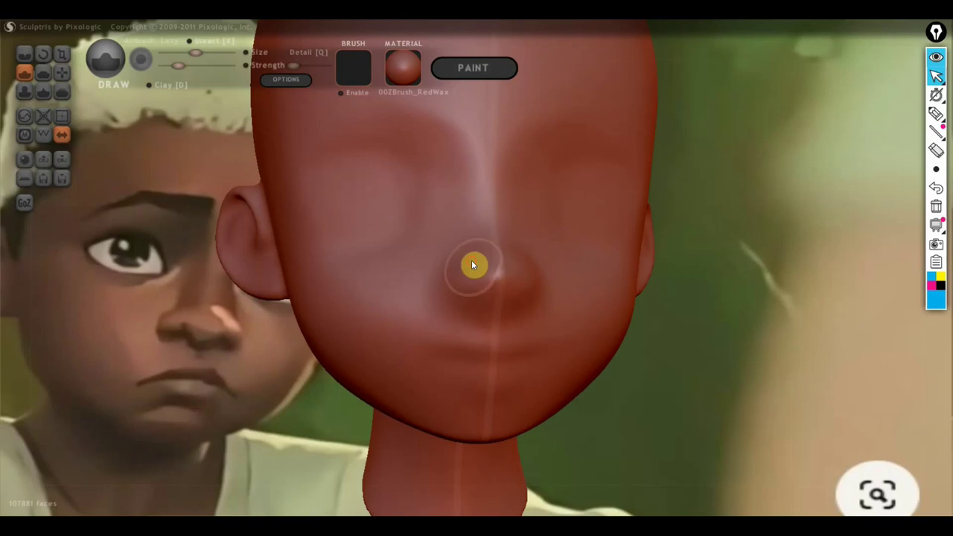
pyautogui.moveTo(457, 276); pyautogui.dragTo(492, 306)
pyautogui.moveTo(491, 301)
pyautogui.mouseDown(button='right')
pyautogui.moveTo(475, 305)
pyautogui.moveTo(533, 303)
pyautogui.mouseUp(button='right')
pyautogui.scroll(-2, 508, 294)
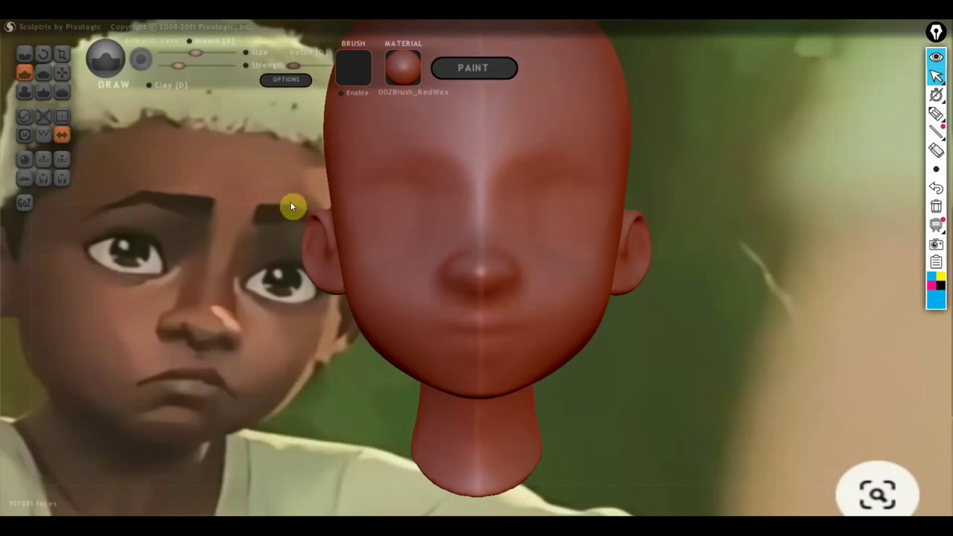
# Step: Select the Crease brush, view the head's left side, and re-enable on-screen annotation
pyautogui.click(24, 54)
pyautogui.moveTo(383, 272)
pyautogui.mouseDown(button='right')
pyautogui.moveTo(491, 289)
pyautogui.moveTo(467, 284)
pyautogui.mouseUp(button='right')
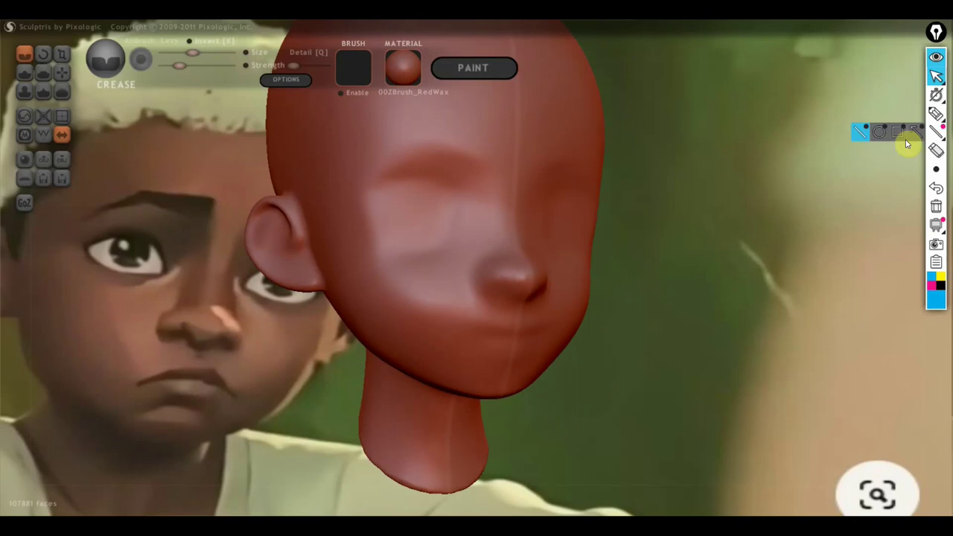
pyautogui.click(936, 113)
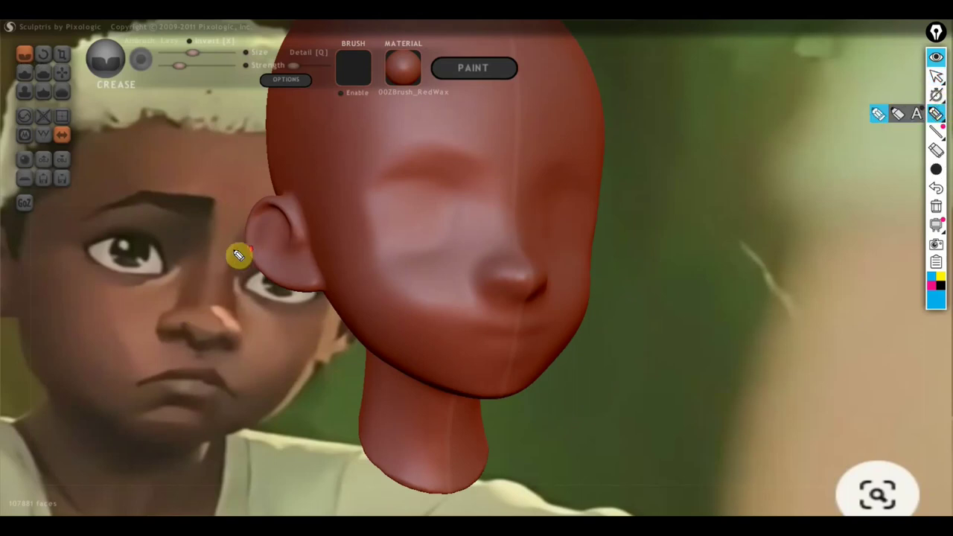
pyautogui.moveTo(210, 198); pyautogui.dragTo(196, 311)
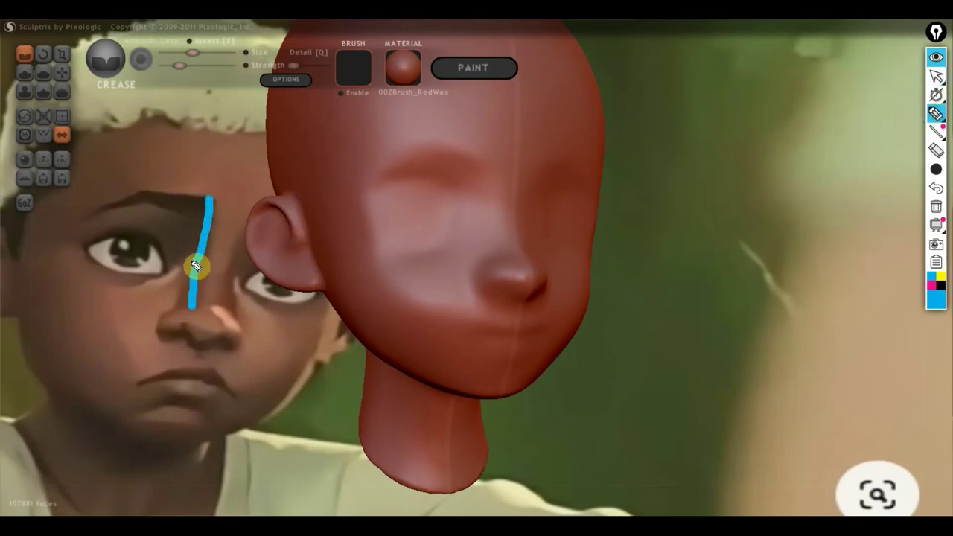
pyautogui.click(936, 169)
pyautogui.click(861, 170)
pyautogui.moveTo(935, 224)
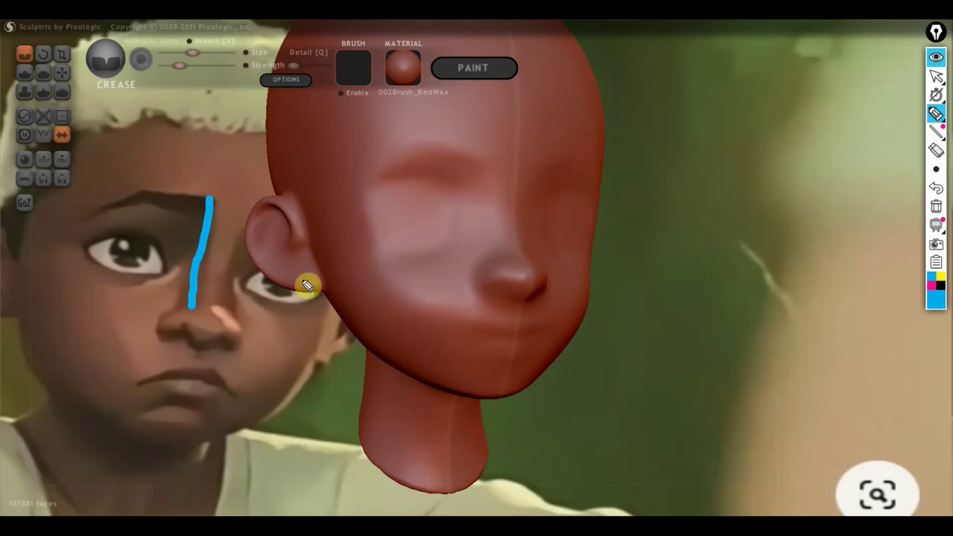
pyautogui.click(936, 207)
pyautogui.moveTo(212, 202); pyautogui.dragTo(199, 300)
pyautogui.moveTo(240, 222)
pyautogui.mouseDown()
pyautogui.moveTo(219, 306)
pyautogui.moveTo(204, 276)
pyautogui.moveTo(221, 266)
pyautogui.moveTo(238, 217)
pyautogui.mouseUp()
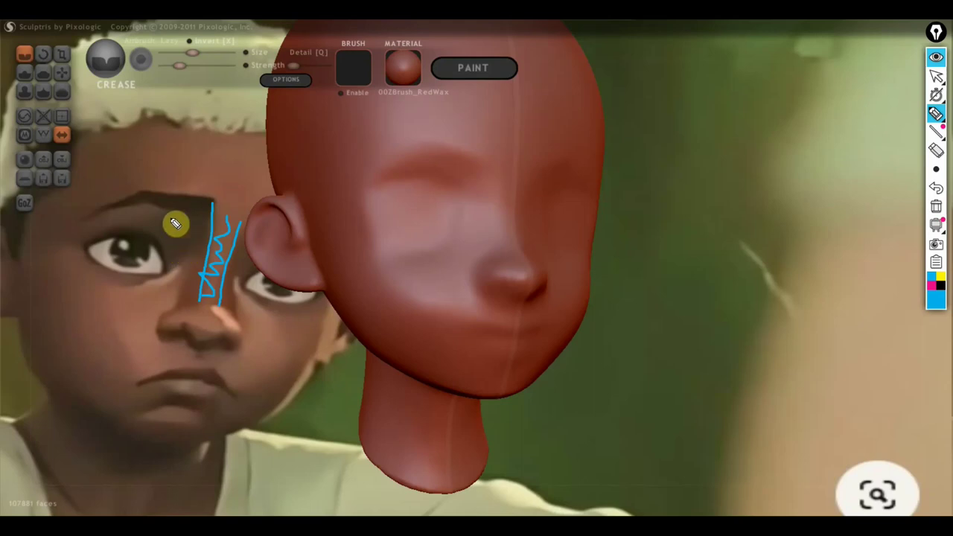
pyautogui.moveTo(158, 205)
pyautogui.mouseDown()
pyautogui.moveTo(191, 223)
pyautogui.moveTo(176, 271)
pyautogui.moveTo(122, 287)
pyautogui.mouseUp()
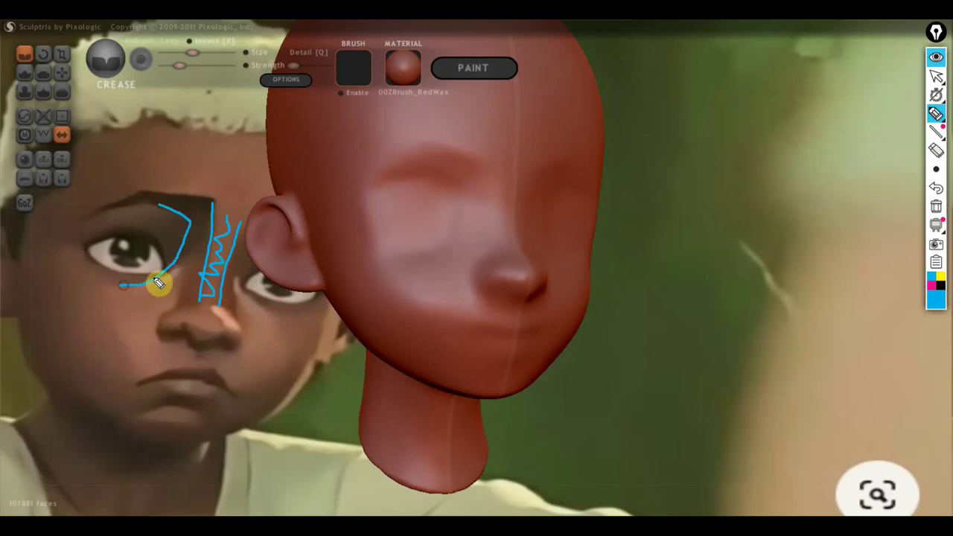
pyautogui.moveTo(192, 223)
pyautogui.mouseDown()
pyautogui.moveTo(166, 335)
pyautogui.moveTo(230, 351)
pyautogui.moveTo(246, 335)
pyautogui.moveTo(257, 354)
pyautogui.mouseUp()
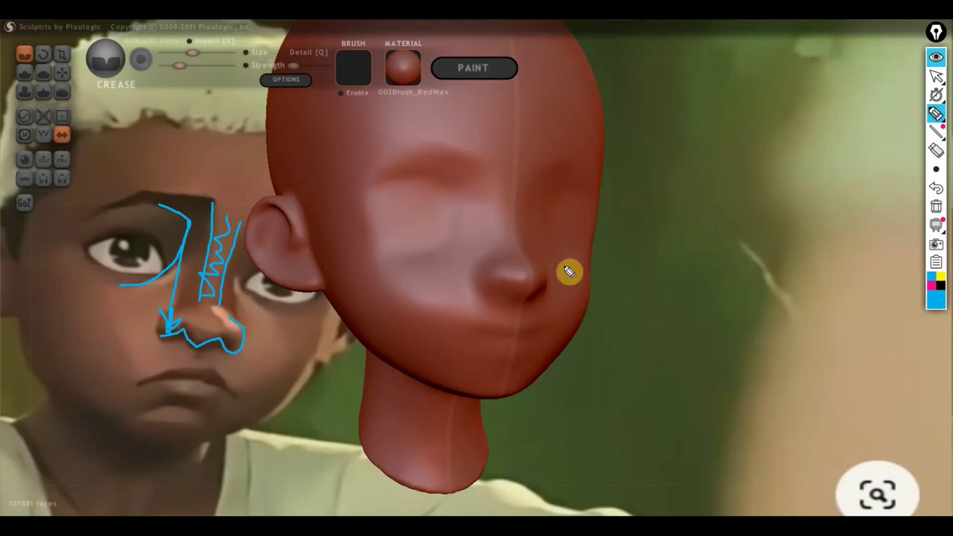
pyautogui.click(936, 207)
pyautogui.click(655, 283)
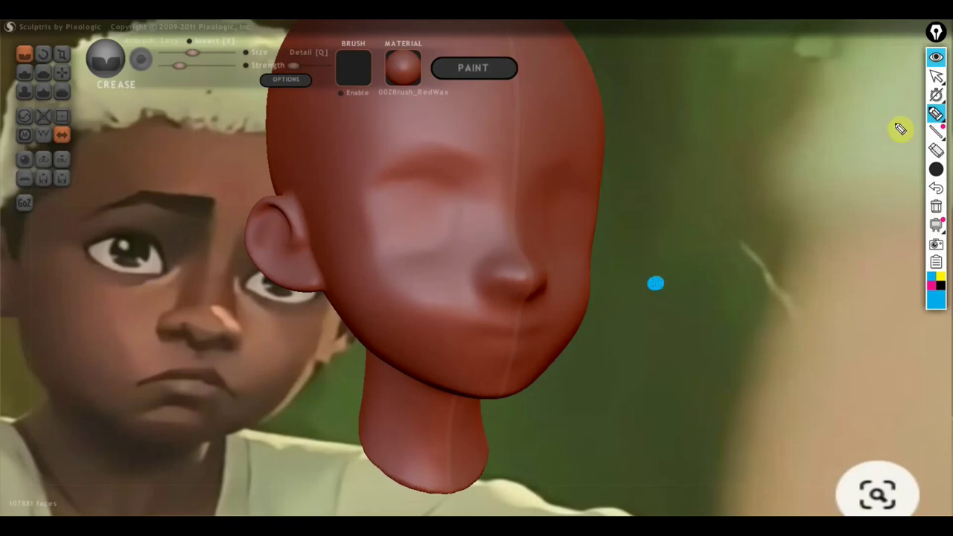
# Step: Sculpt a brow ridge above the eyes, checking it from above and below
pyautogui.click(935, 75)
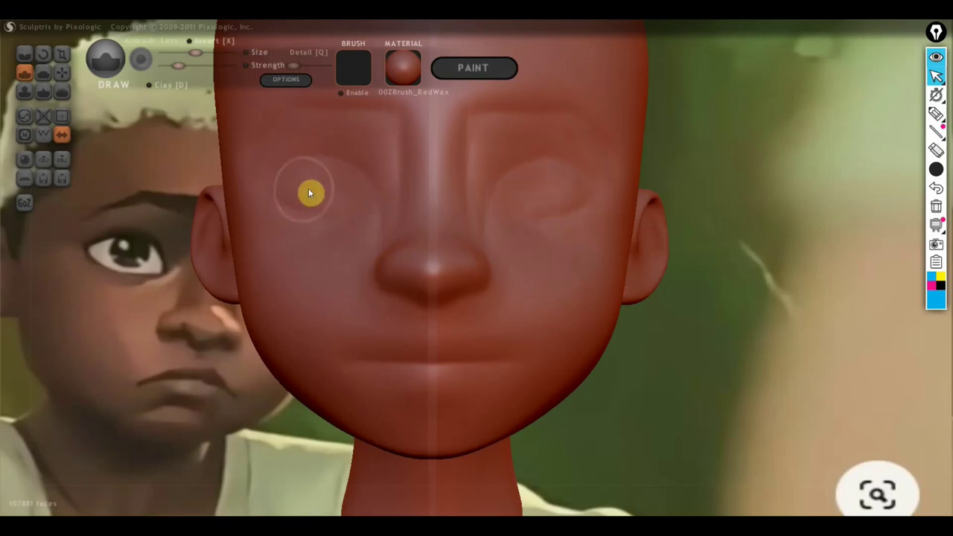
pyautogui.moveTo(313, 195); pyautogui.dragTo(362, 201)
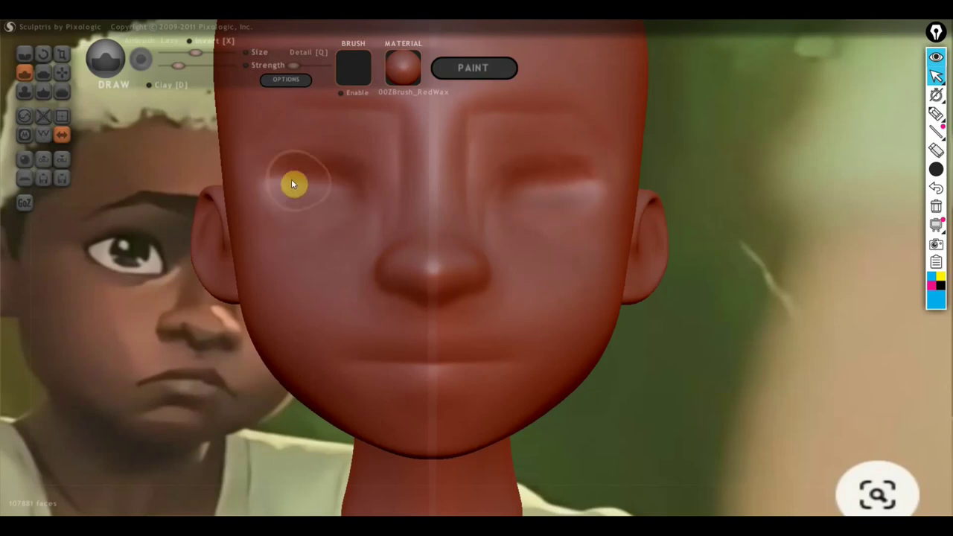
pyautogui.moveTo(322, 192)
pyautogui.mouseDown(button='right')
pyautogui.moveTo(364, 210)
pyautogui.moveTo(354, 240)
pyautogui.mouseUp(button='right')
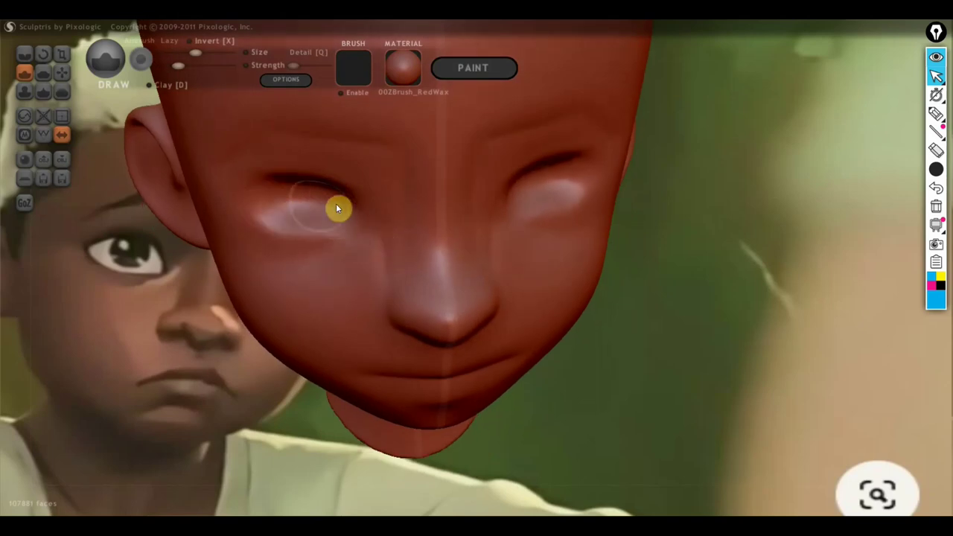
pyautogui.moveTo(313, 198)
pyautogui.mouseDown(button='right')
pyautogui.moveTo(334, 189)
pyautogui.moveTo(320, 111)
pyautogui.mouseUp(button='right')
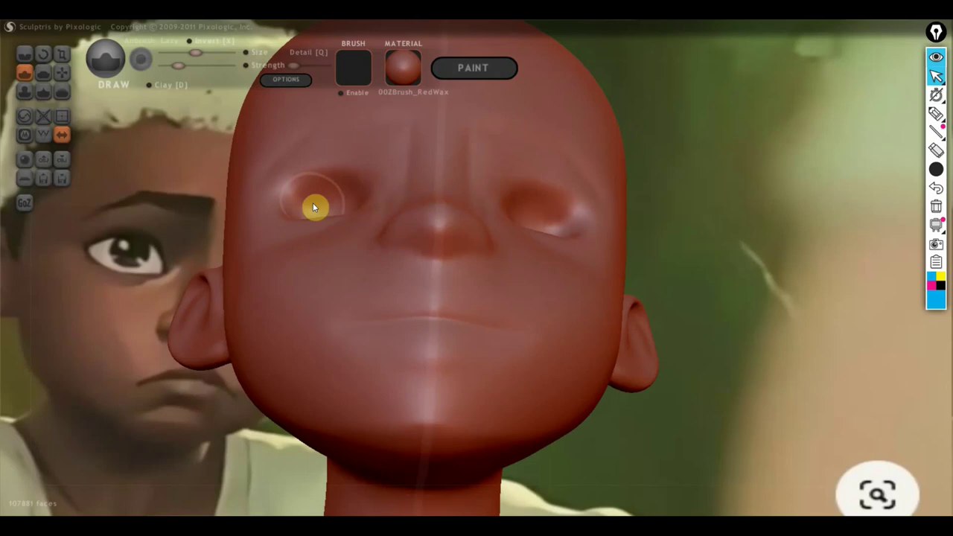
pyautogui.moveTo(347, 203); pyautogui.dragTo(365, 272, button='right')
pyautogui.moveTo(334, 215); pyautogui.dragTo(334, 224, button='right')
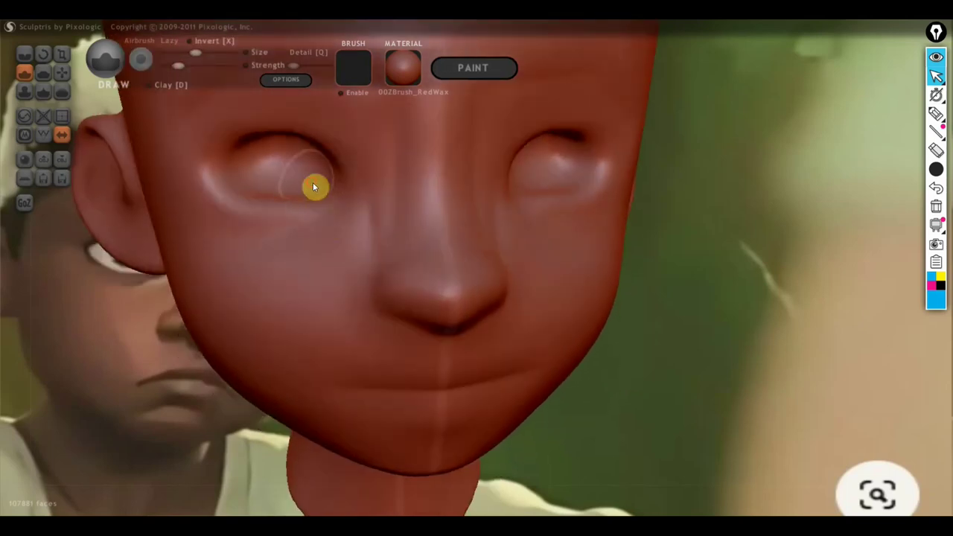
# Step: Inspect the left eye socket up close, return to a front view, and select the Grab brush
pyautogui.moveTo(258, 183); pyautogui.dragTo(273, 169, button='right')
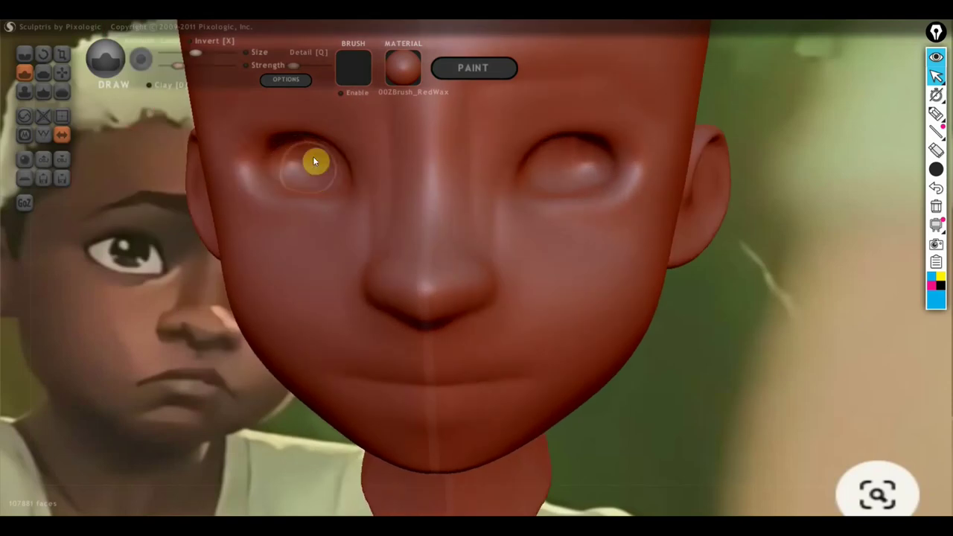
pyautogui.moveTo(314, 161); pyautogui.dragTo(368, 122, button='right')
pyautogui.scroll(3, 381, 165)
pyautogui.moveTo(381, 165); pyautogui.dragTo(298, 151, button='right')
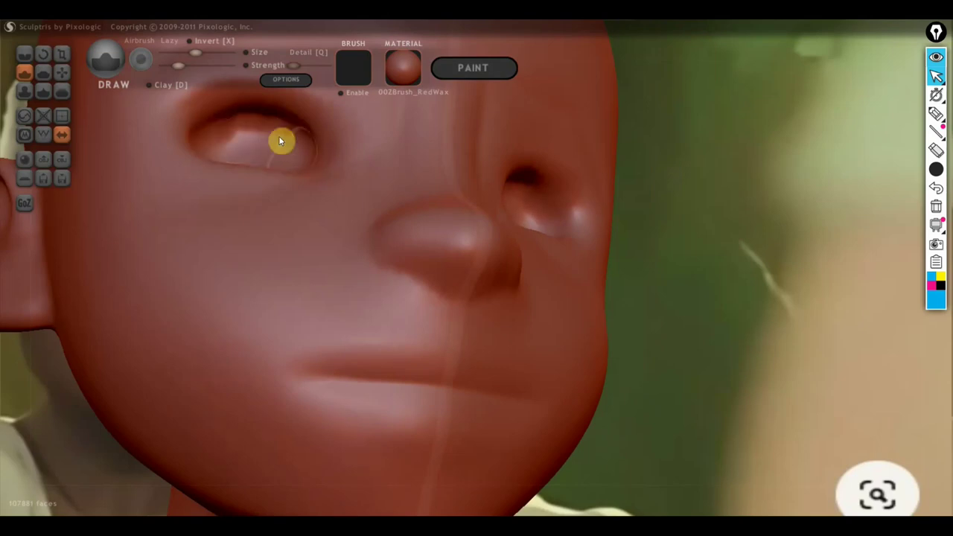
pyautogui.scroll(-5, 221, 145)
pyautogui.moveTo(281, 183); pyautogui.dragTo(610, 233, button='right')
pyautogui.scroll(1, 611, 233)
pyautogui.click(61, 72)
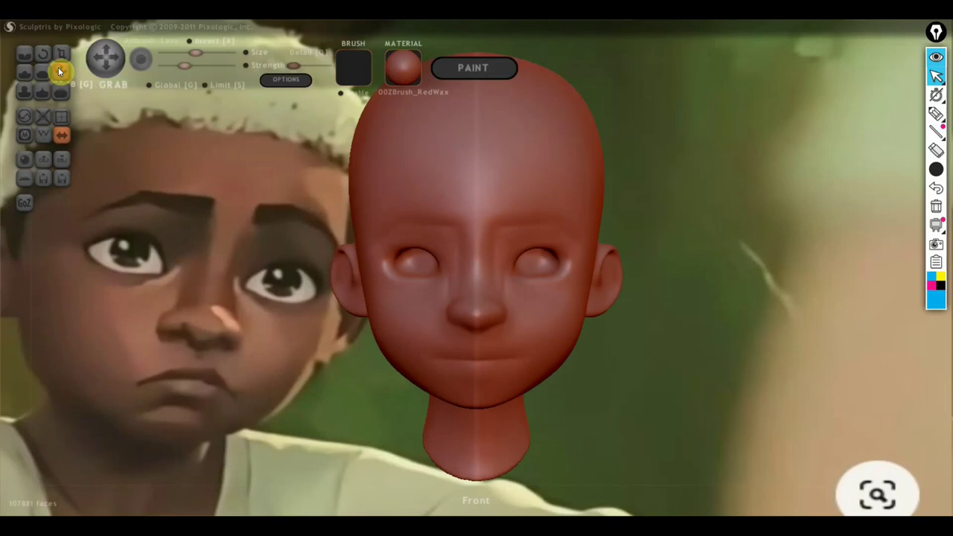
pyautogui.scroll(2, 323, 253)
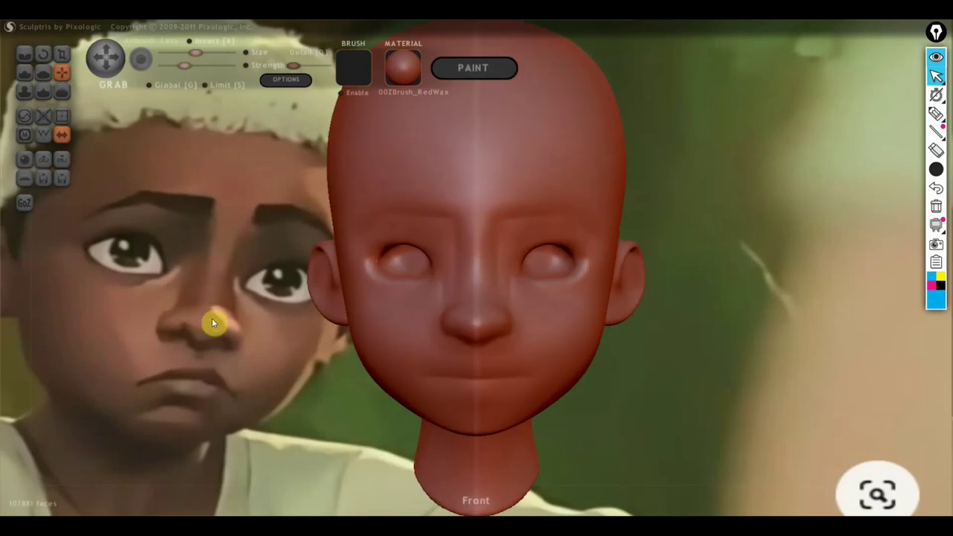
pyautogui.click(936, 131)
pyautogui.scroll(-1, 715, 290)
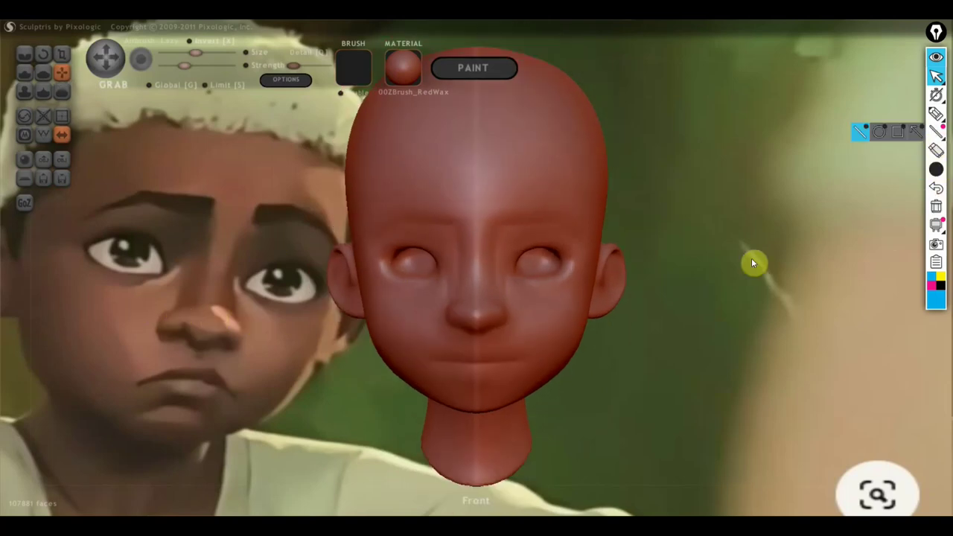
pyautogui.click(936, 113)
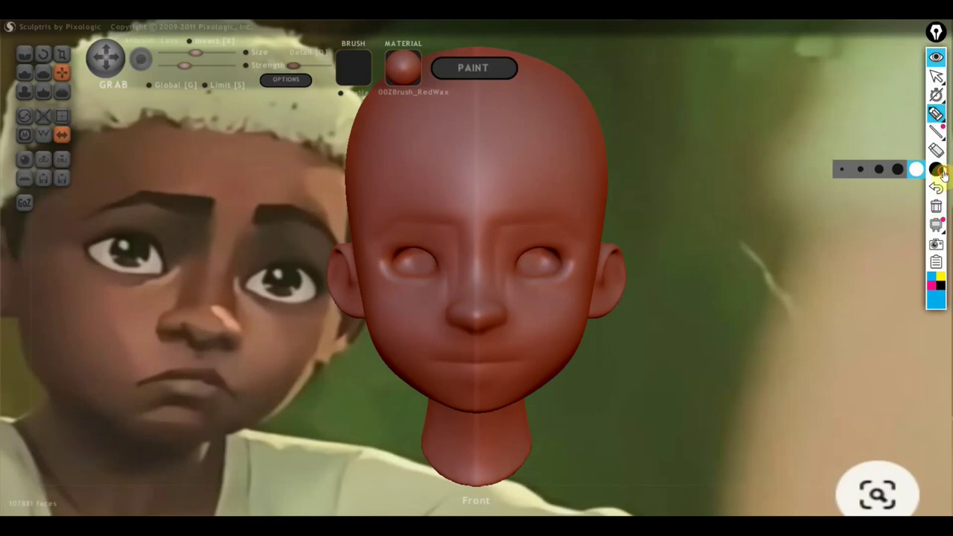
pyautogui.click(860, 172)
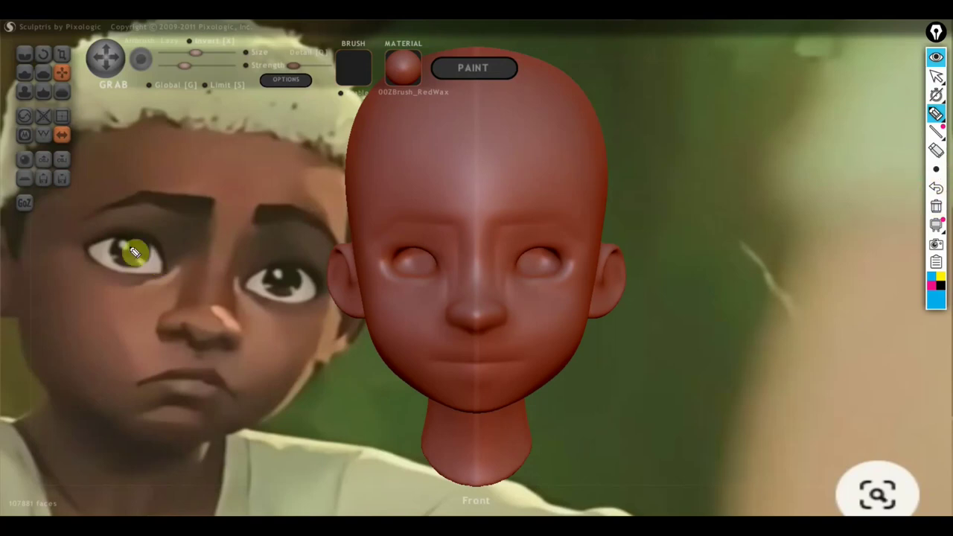
pyautogui.moveTo(91, 227); pyautogui.dragTo(324, 276)
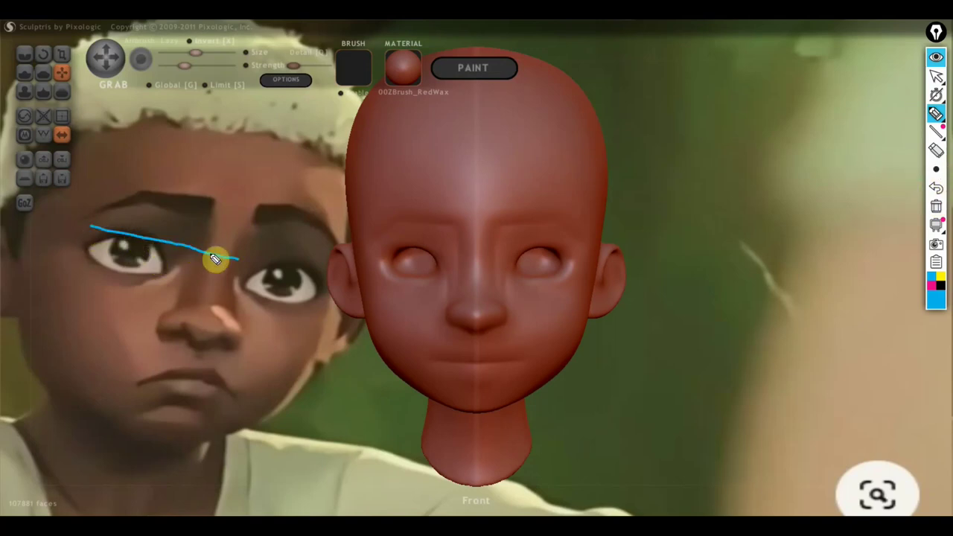
pyautogui.moveTo(69, 262); pyautogui.dragTo(324, 318)
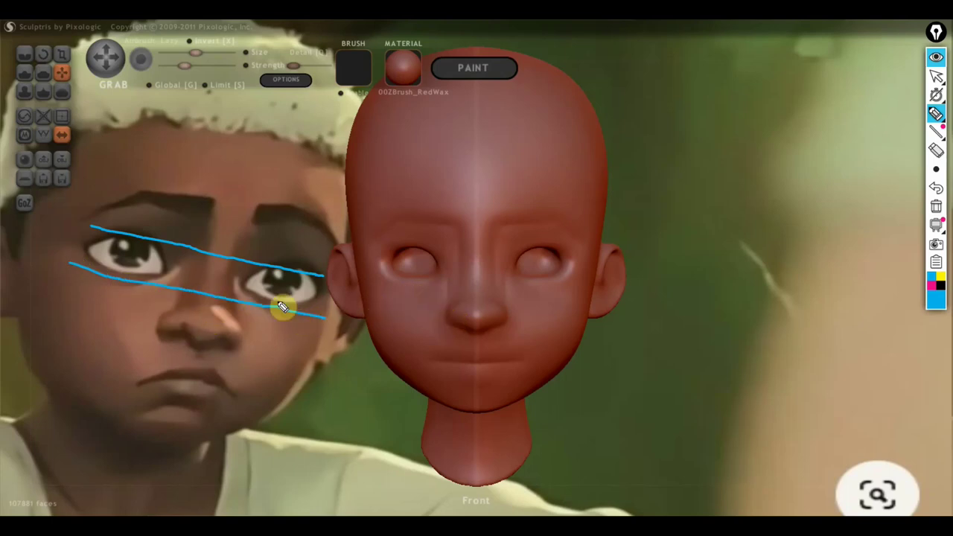
pyautogui.moveTo(381, 289); pyautogui.dragTo(589, 289)
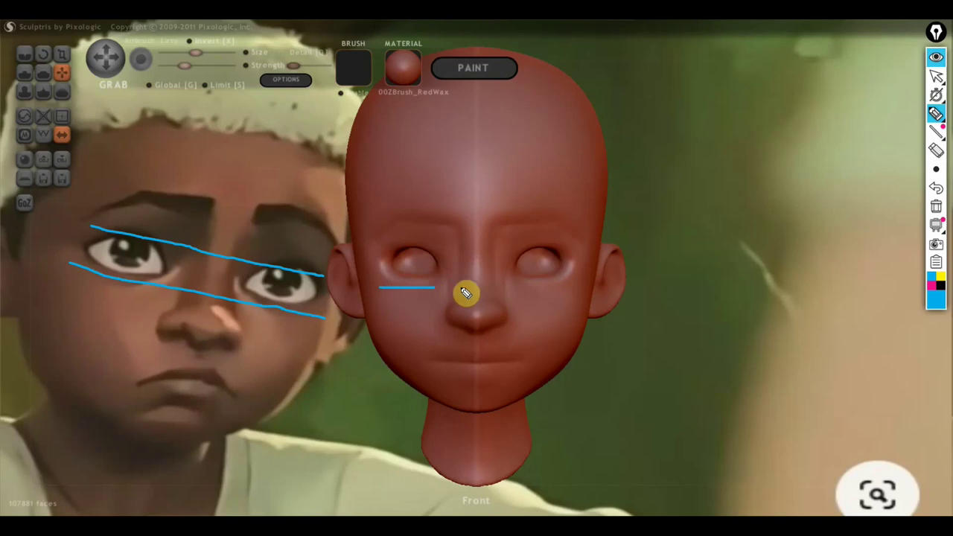
pyautogui.moveTo(387, 286); pyautogui.dragTo(446, 281)
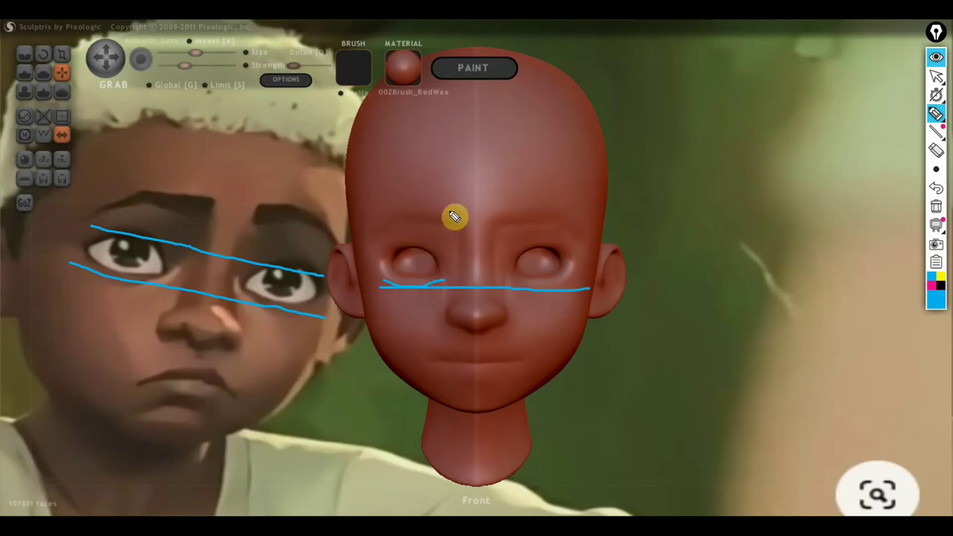
pyautogui.moveTo(458, 213)
pyautogui.mouseDown()
pyautogui.moveTo(458, 196)
pyautogui.moveTo(374, 238)
pyautogui.moveTo(456, 220)
pyautogui.mouseUp()
pyautogui.moveTo(389, 216)
pyautogui.mouseDown()
pyautogui.moveTo(479, 204)
pyautogui.moveTo(382, 221)
pyautogui.moveTo(384, 239)
pyautogui.mouseUp()
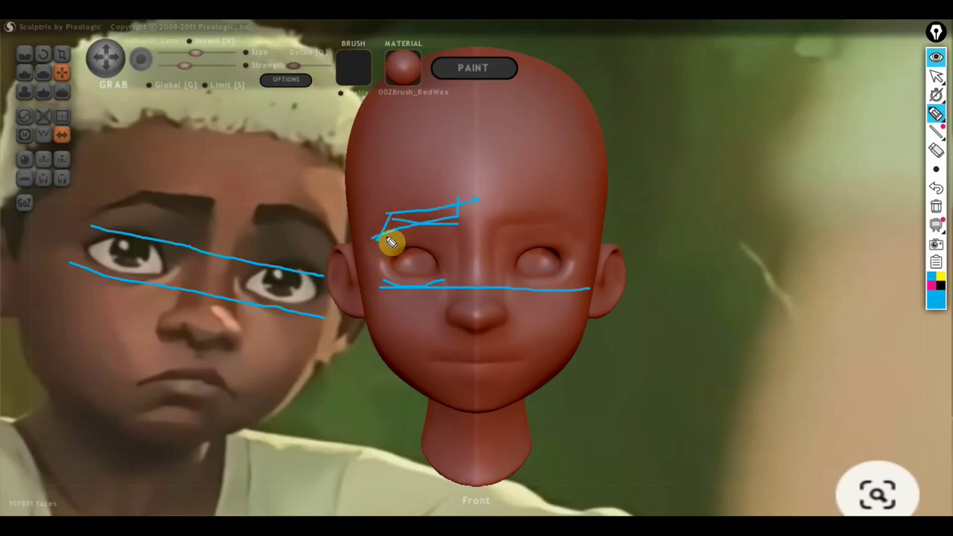
pyautogui.click(937, 208)
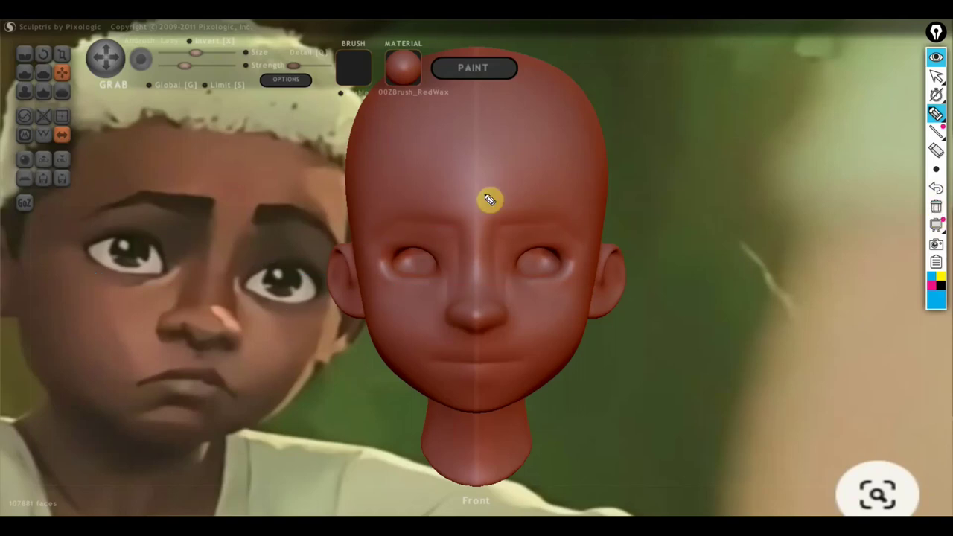
pyautogui.moveTo(458, 223); pyautogui.dragTo(466, 297)
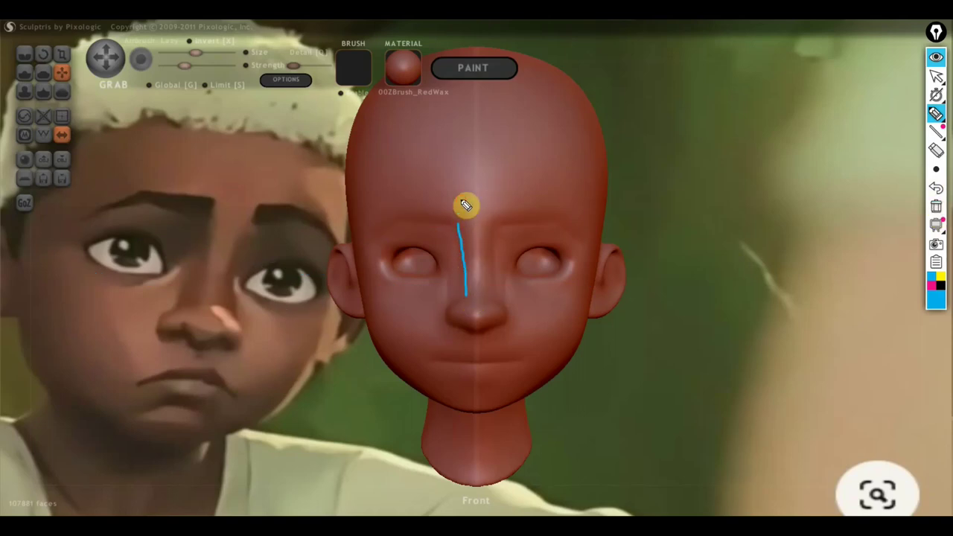
pyautogui.moveTo(460, 217)
pyautogui.mouseDown()
pyautogui.moveTo(416, 215)
pyautogui.moveTo(372, 241)
pyautogui.moveTo(405, 207)
pyautogui.moveTo(451, 205)
pyautogui.moveTo(460, 215)
pyautogui.moveTo(442, 257)
pyautogui.mouseUp()
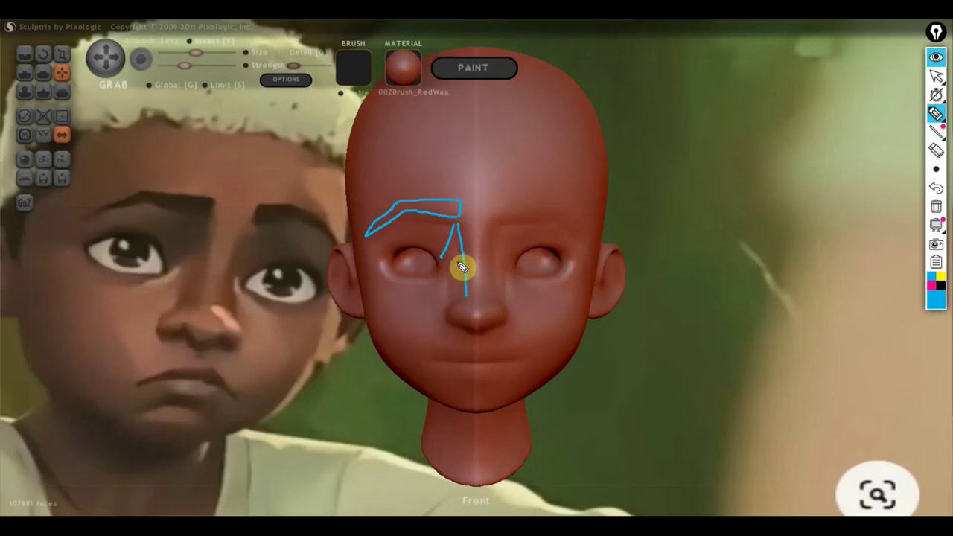
pyautogui.moveTo(454, 262); pyautogui.dragTo(427, 291)
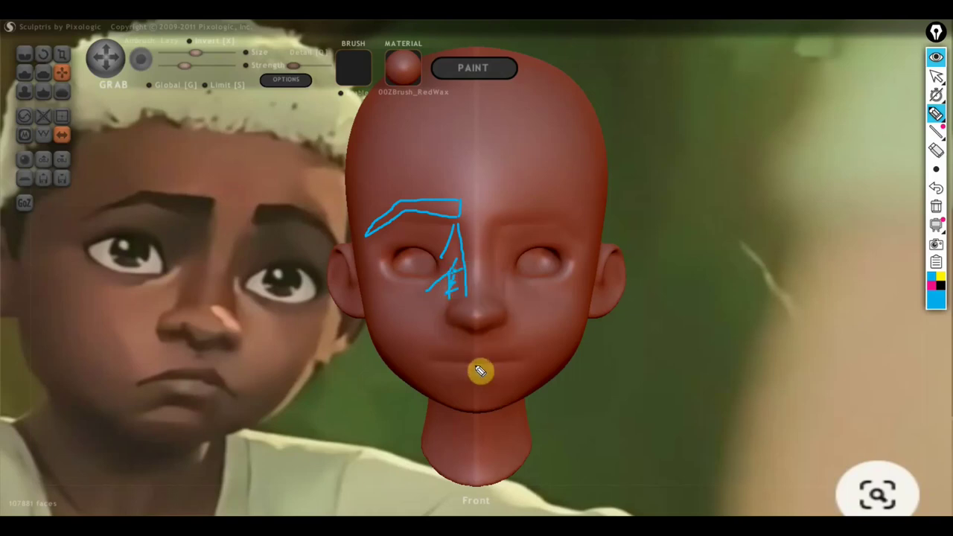
pyautogui.moveTo(464, 351)
pyautogui.mouseDown()
pyautogui.moveTo(473, 358)
pyautogui.moveTo(436, 361)
pyautogui.moveTo(513, 365)
pyautogui.moveTo(512, 357)
pyautogui.mouseUp()
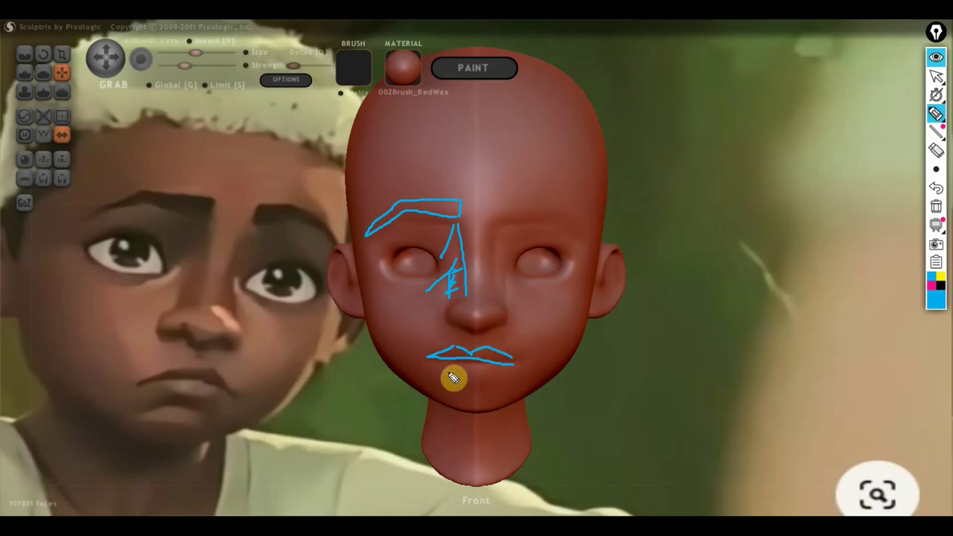
pyautogui.moveTo(431, 365); pyautogui.dragTo(502, 378)
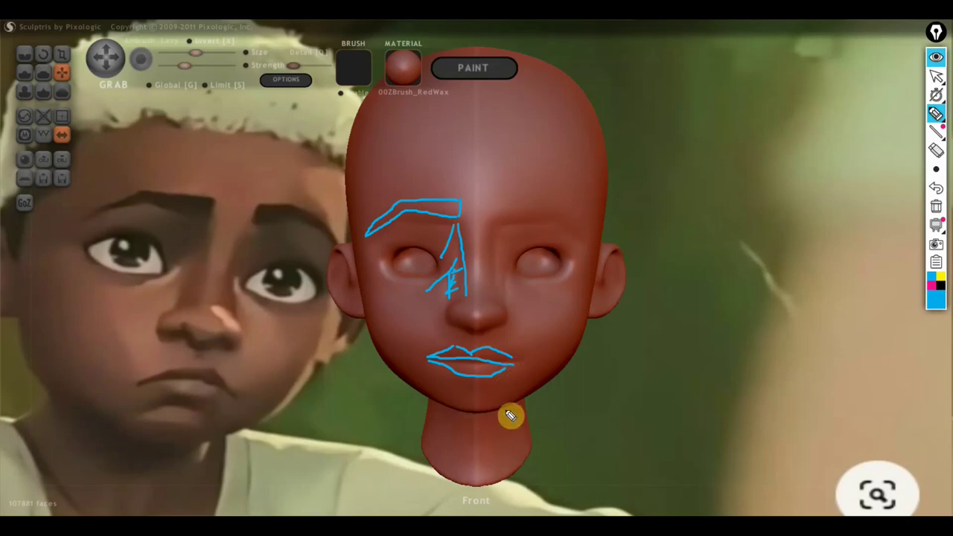
pyautogui.moveTo(505, 397); pyautogui.dragTo(445, 393)
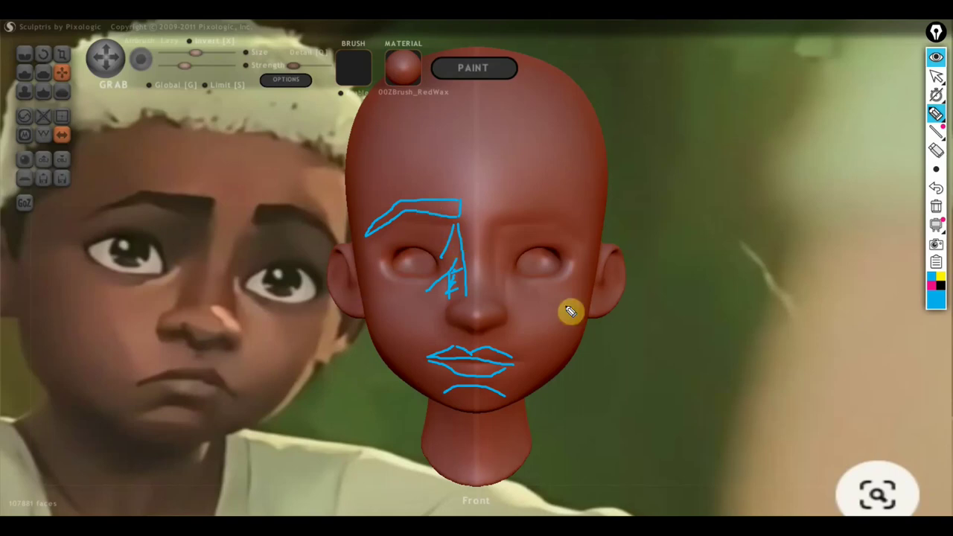
pyautogui.moveTo(367, 328); pyautogui.dragTo(642, 333)
pyautogui.moveTo(373, 298); pyautogui.dragTo(624, 298)
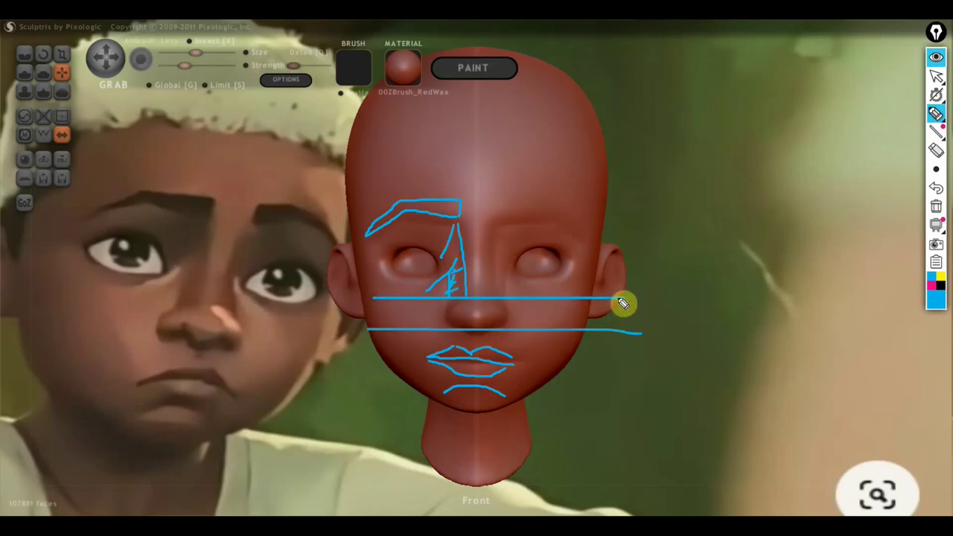
pyautogui.moveTo(354, 237); pyautogui.dragTo(642, 228)
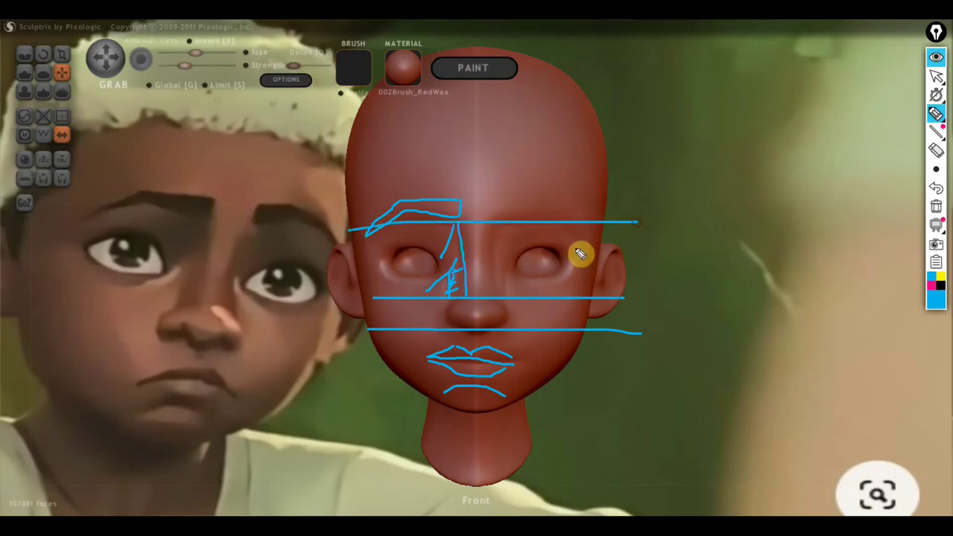
pyautogui.moveTo(382, 411); pyautogui.dragTo(571, 414)
pyautogui.moveTo(380, 376); pyautogui.dragTo(591, 378)
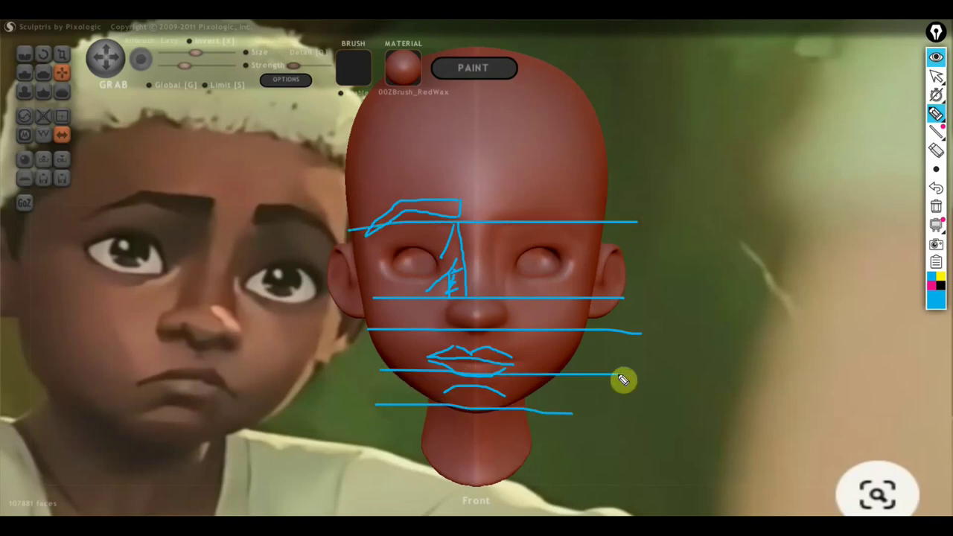
pyautogui.moveTo(366, 353); pyautogui.dragTo(632, 361)
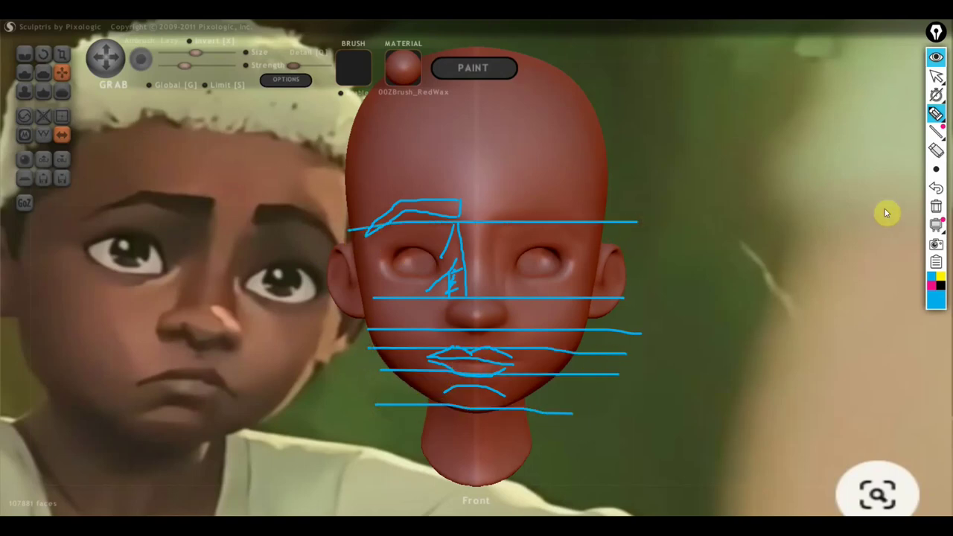
pyautogui.click(934, 212)
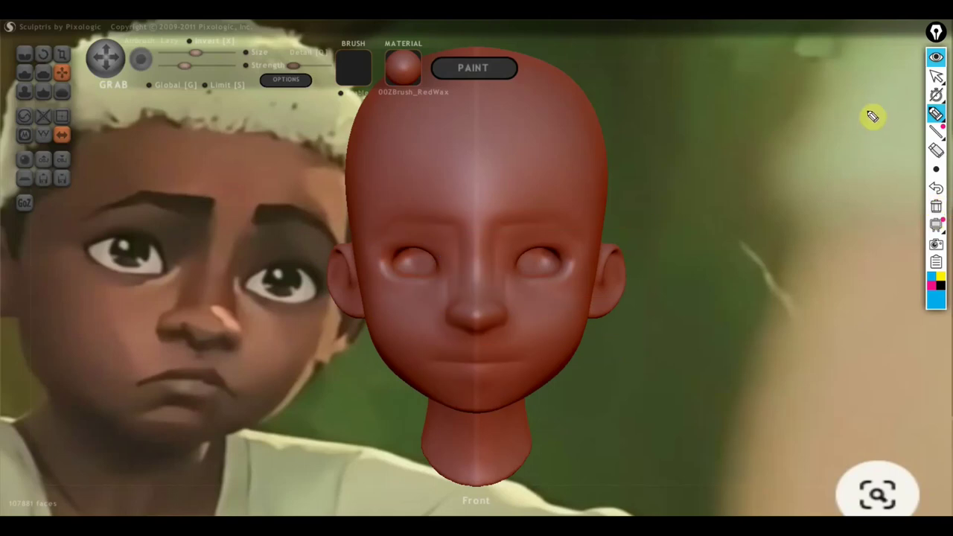
# Step: Leave annotation mode and orbit the head through three-quarter and side profile views
pyautogui.click(935, 76)
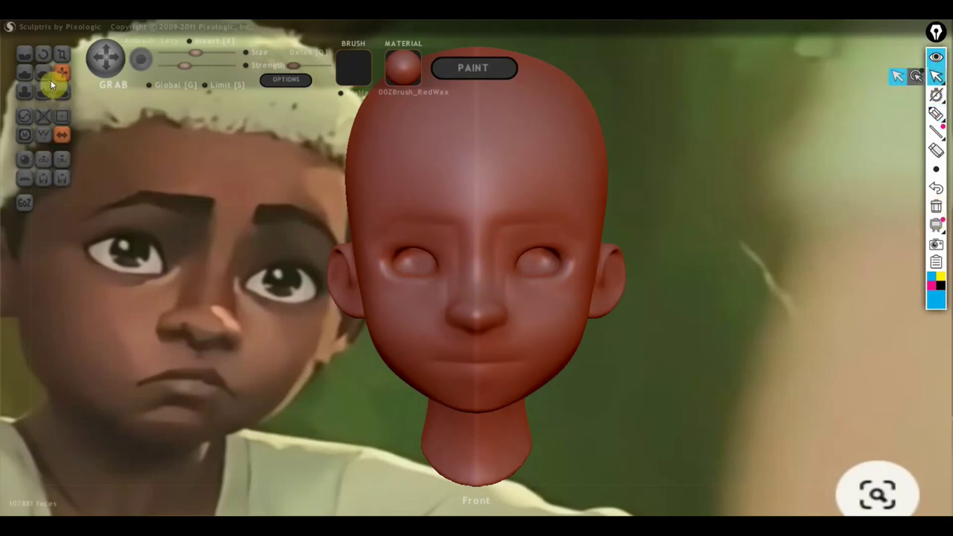
pyautogui.scroll(-5, 240, 161)
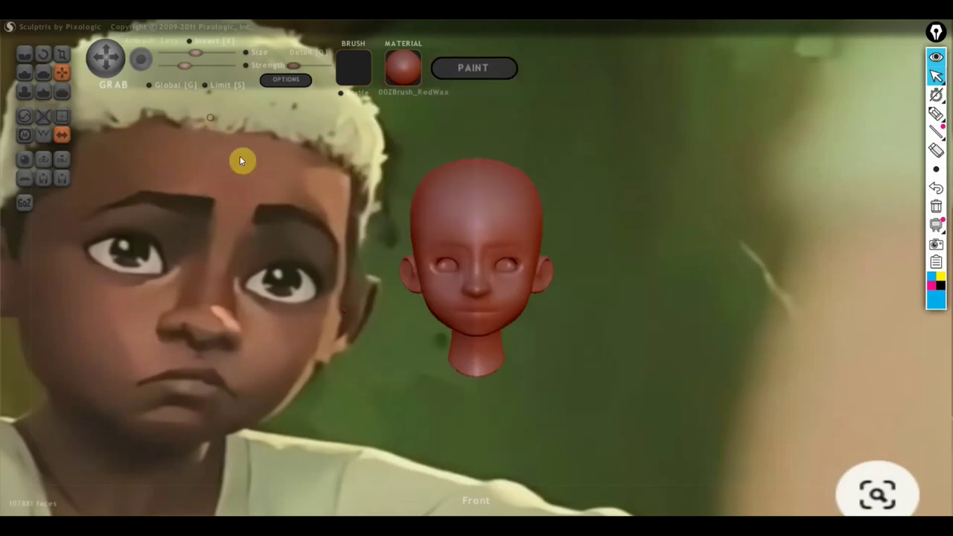
pyautogui.scroll(2, 498, 292)
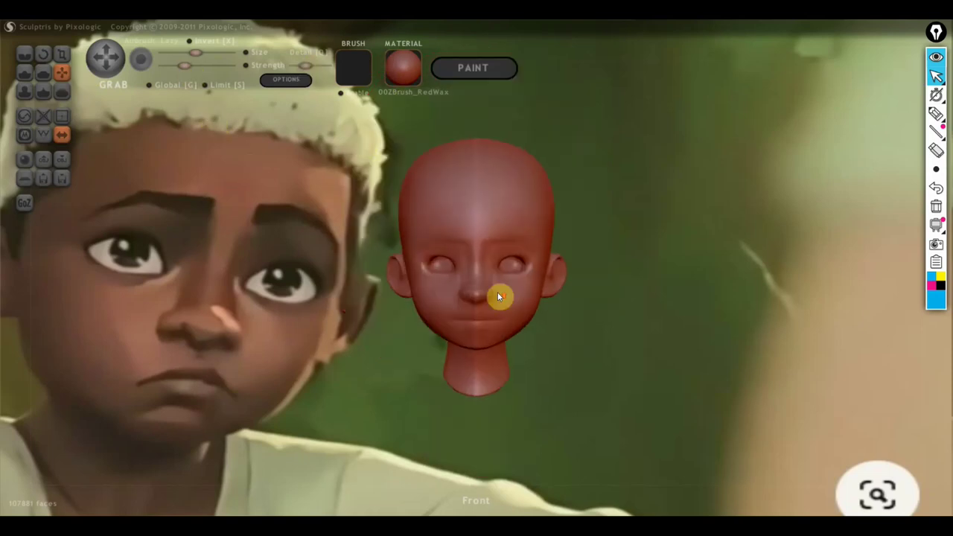
pyautogui.scroll(2, 533, 305)
pyautogui.scroll(-1, 514, 265)
pyautogui.scroll(-1, 484, 250)
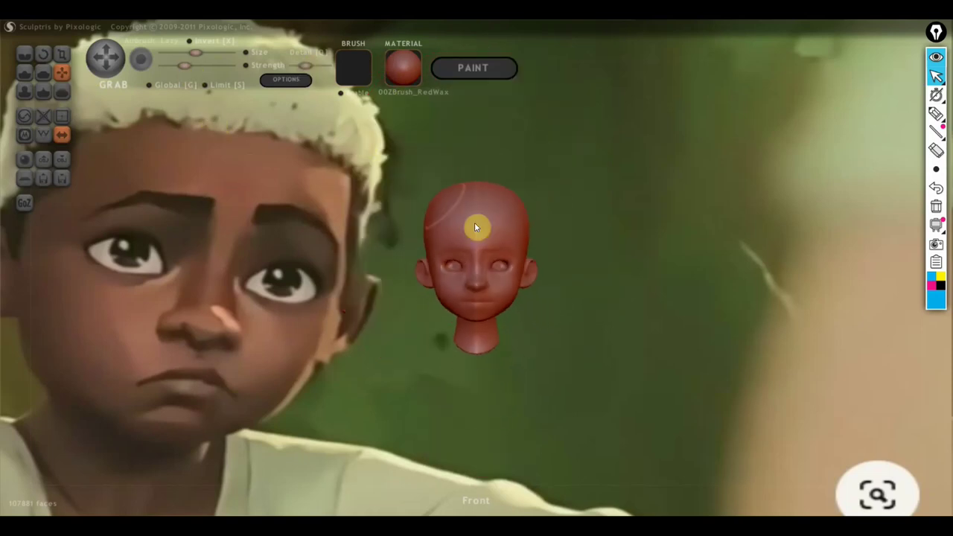
pyautogui.scroll(1, 436, 227)
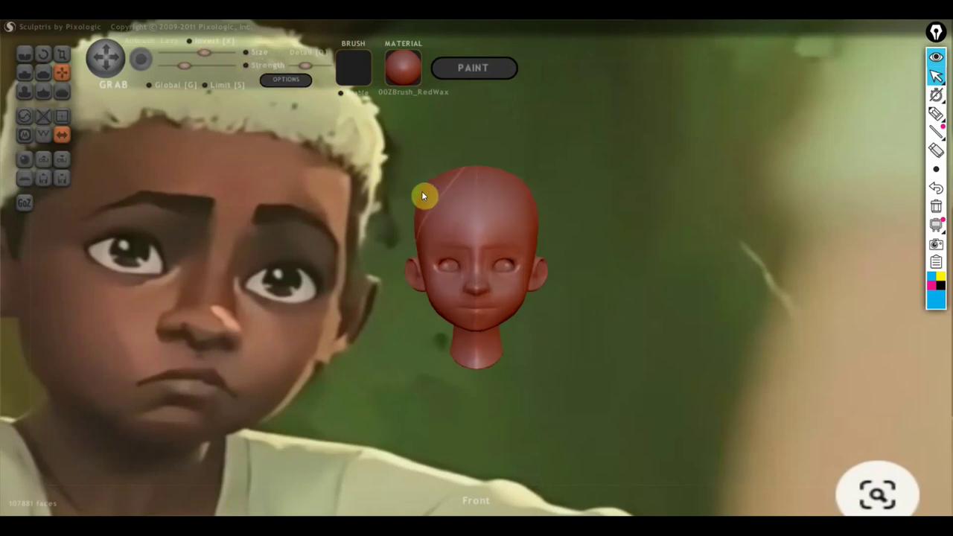
pyautogui.moveTo(421, 190); pyautogui.dragTo(436, 192)
pyautogui.moveTo(355, 164)
pyautogui.mouseDown()
pyautogui.moveTo(511, 241)
pyautogui.moveTo(410, 191)
pyautogui.mouseUp()
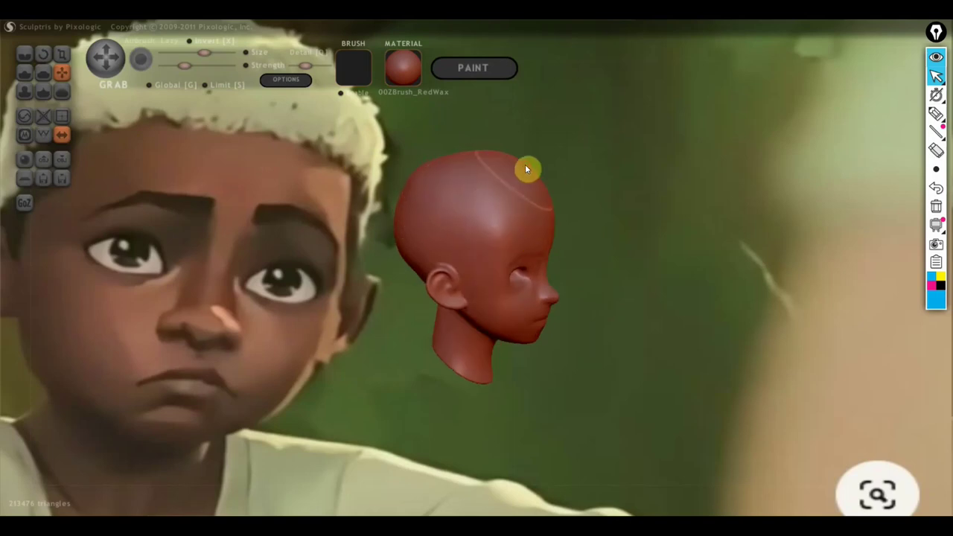
pyautogui.moveTo(440, 210)
pyautogui.mouseDown(button='right')
pyautogui.moveTo(435, 235)
pyautogui.moveTo(447, 232)
pyautogui.mouseUp(button='right')
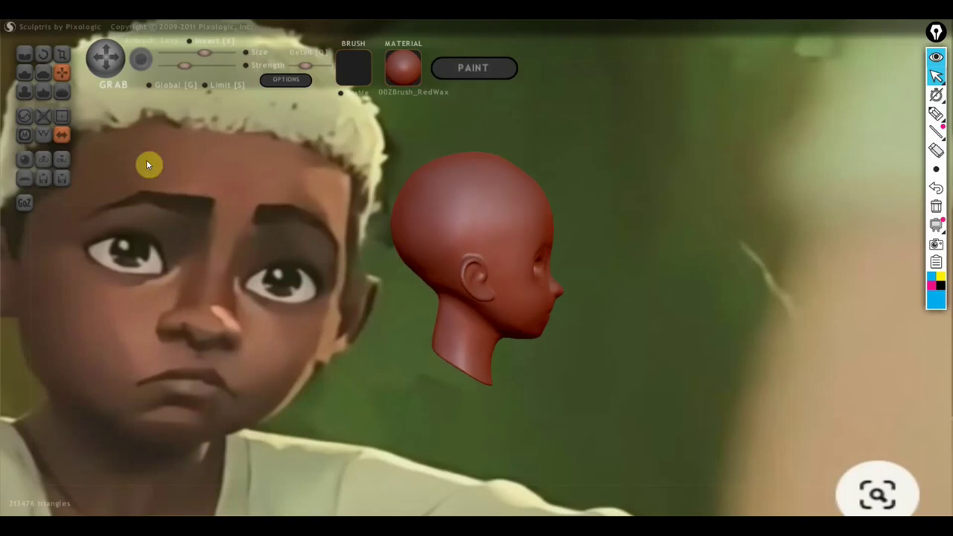
pyautogui.scroll(-2, 400, 240)
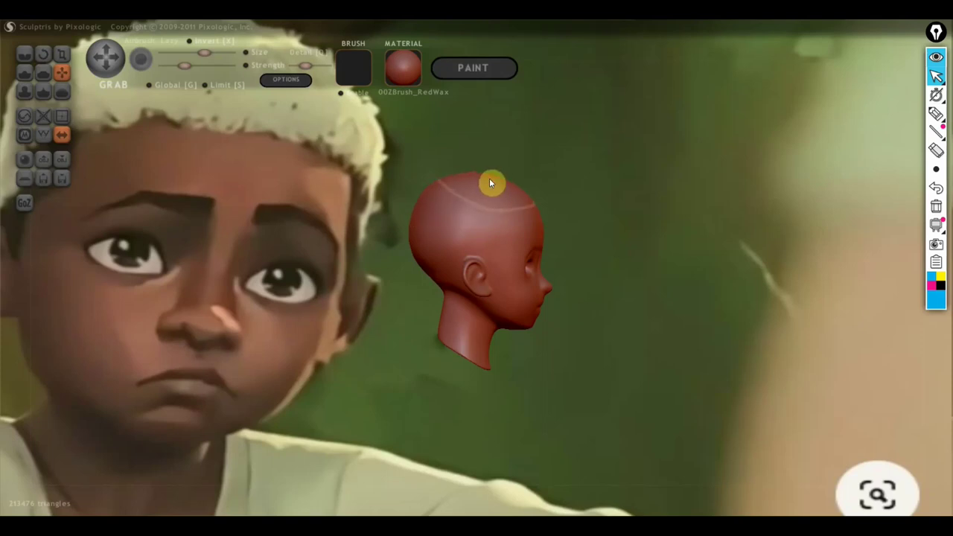
# Step: From the front, grab the top of the skull slightly upward, then select the Flatten brush
pyautogui.moveTo(489, 179)
pyautogui.mouseDown(button='right')
pyautogui.moveTo(378, 219)
pyautogui.moveTo(367, 280)
pyautogui.mouseUp(button='right')
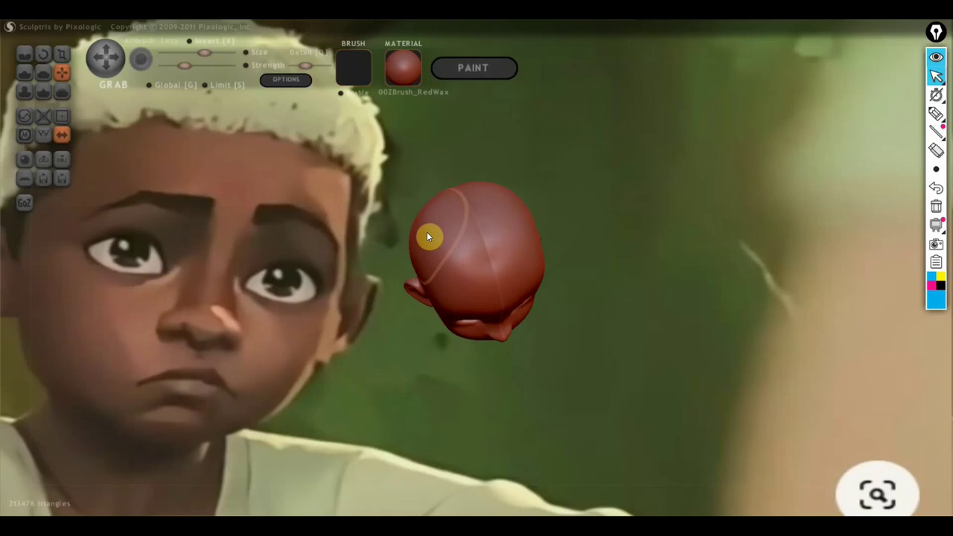
pyautogui.moveTo(437, 246); pyautogui.dragTo(554, 183, button='right')
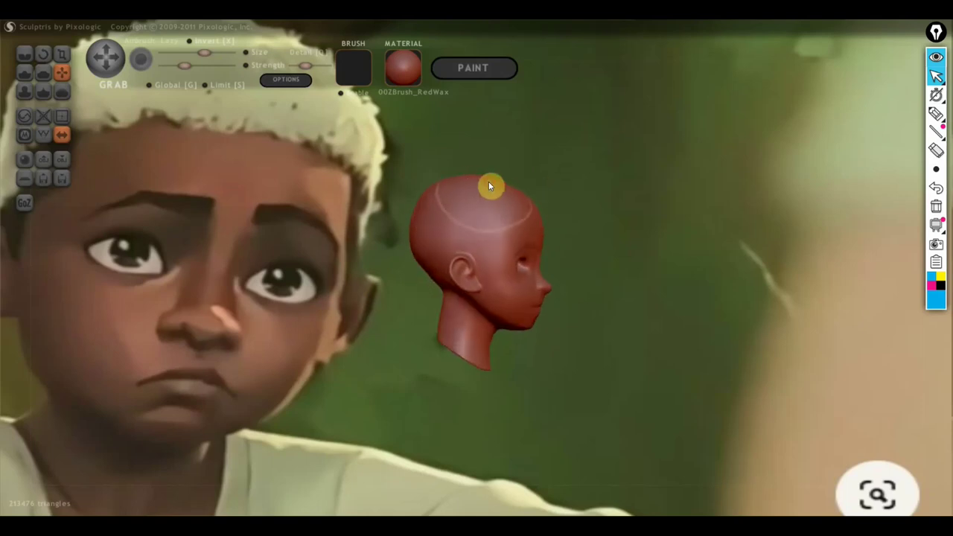
pyautogui.moveTo(486, 187)
pyautogui.mouseDown(button='right')
pyautogui.moveTo(423, 201)
pyautogui.moveTo(336, 194)
pyautogui.mouseUp(button='right')
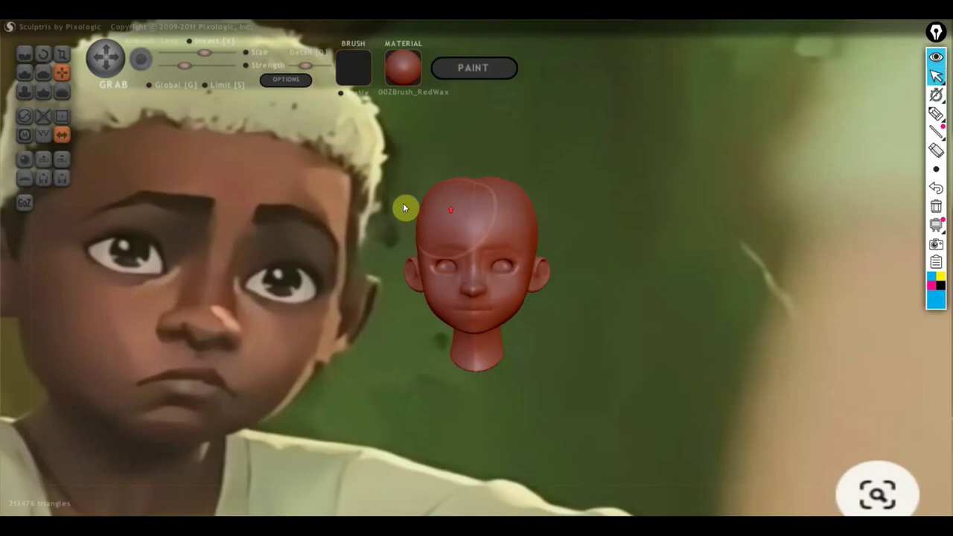
pyautogui.scroll(2, 463, 187)
pyautogui.moveTo(463, 192); pyautogui.dragTo(475, 134)
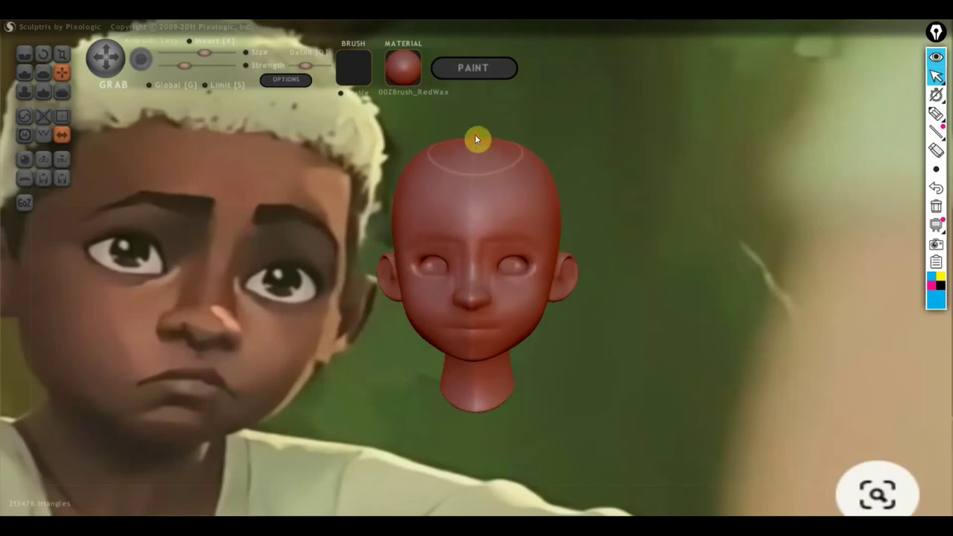
pyautogui.click(42, 73)
pyautogui.moveTo(223, 157)
pyautogui.mouseDown(button='right')
pyautogui.moveTo(412, 240)
pyautogui.moveTo(470, 240)
pyautogui.mouseUp(button='right')
# Step: Flatten the top of the skull and its crease, then lightly flatten the skull's side
pyautogui.moveTo(470, 236)
pyautogui.mouseDown()
pyautogui.moveTo(496, 225)
pyautogui.moveTo(474, 243)
pyautogui.moveTo(458, 224)
pyautogui.mouseUp()
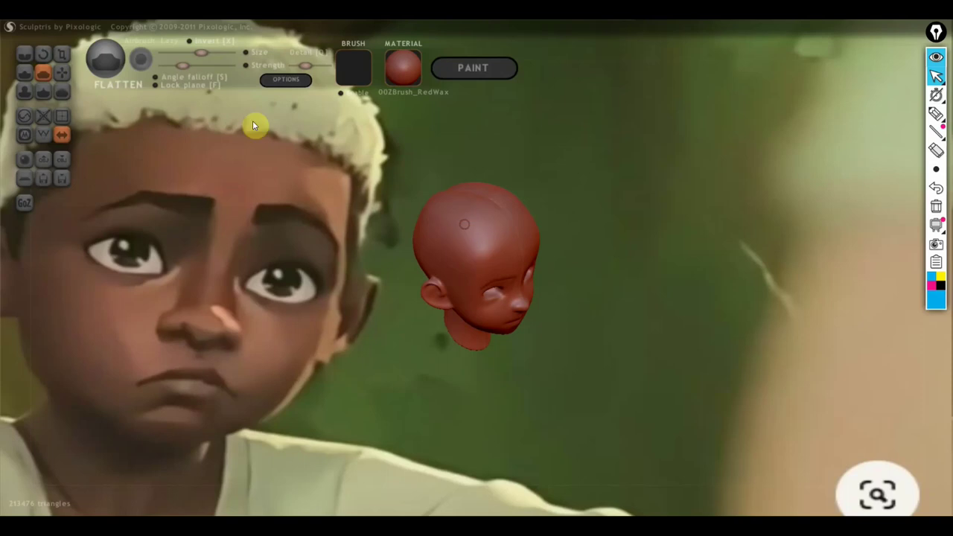
pyautogui.scroll(2, 462, 218)
pyautogui.moveTo(514, 236); pyautogui.dragTo(503, 239)
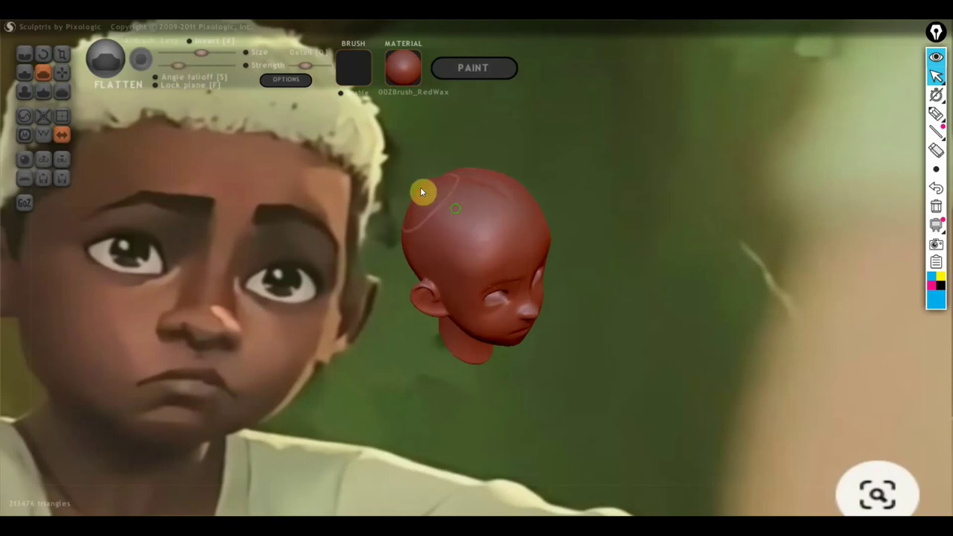
pyautogui.moveTo(422, 198); pyautogui.dragTo(430, 254, button='right')
pyautogui.moveTo(483, 264)
pyautogui.mouseDown()
pyautogui.moveTo(503, 254)
pyautogui.moveTo(492, 232)
pyautogui.moveTo(442, 198)
pyautogui.mouseUp()
pyautogui.moveTo(487, 235)
pyautogui.mouseDown()
pyautogui.moveTo(452, 264)
pyautogui.moveTo(483, 226)
pyautogui.mouseUp()
pyautogui.moveTo(484, 226)
pyautogui.mouseDown(button='right')
pyautogui.moveTo(595, 187)
pyautogui.moveTo(478, 232)
pyautogui.mouseUp(button='right')
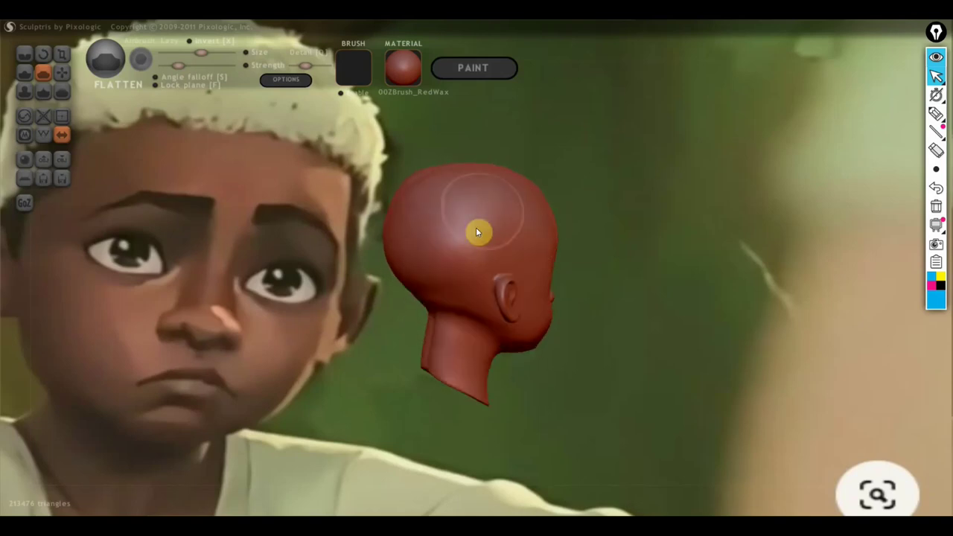
pyautogui.moveTo(477, 233)
pyautogui.mouseDown()
pyautogui.moveTo(437, 201)
pyautogui.moveTo(471, 235)
pyautogui.mouseUp()
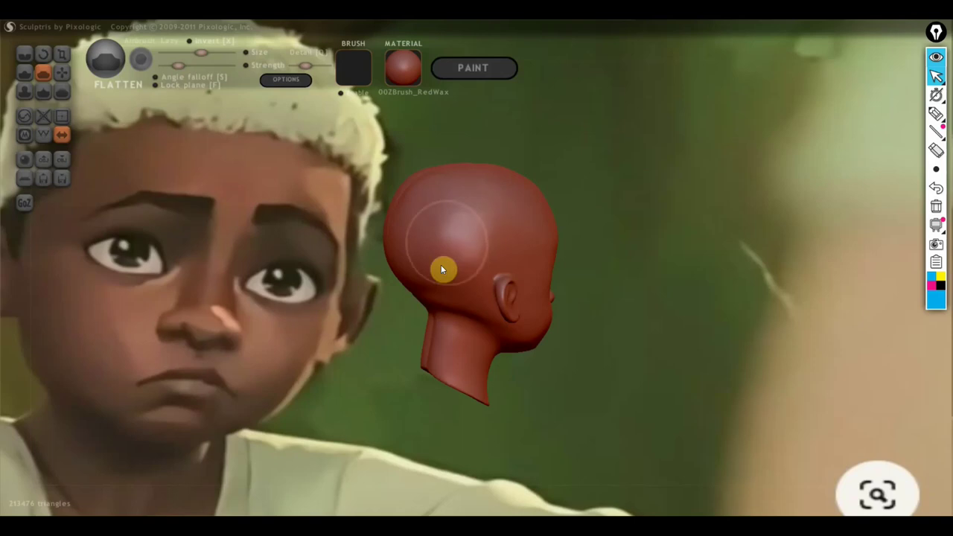
# Step: Flatten the back of the skull and the upper skull from the side profile
pyautogui.moveTo(454, 248); pyautogui.dragTo(531, 253, button='right')
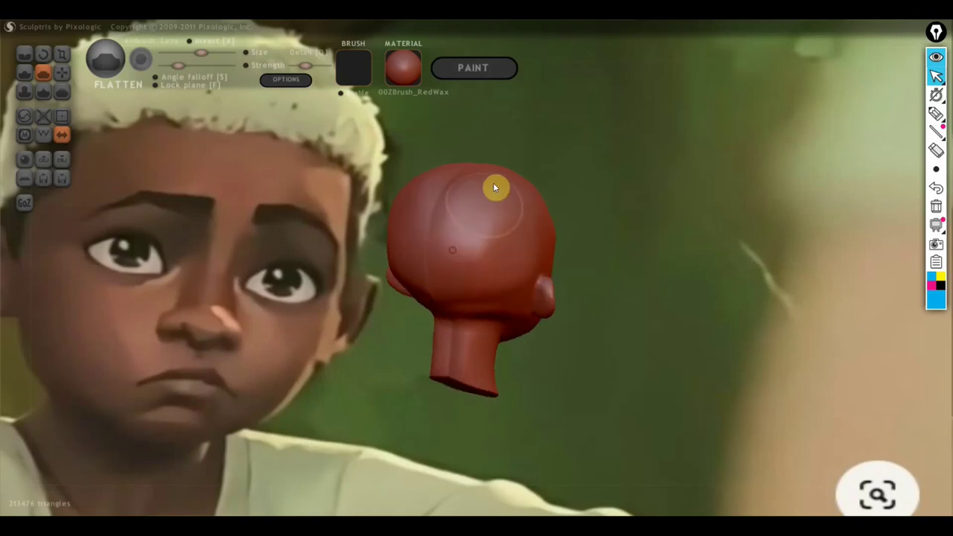
pyautogui.moveTo(460, 219)
pyautogui.mouseDown()
pyautogui.moveTo(456, 279)
pyautogui.moveTo(497, 247)
pyautogui.moveTo(451, 260)
pyautogui.moveTo(506, 230)
pyautogui.moveTo(489, 254)
pyautogui.mouseUp()
pyautogui.moveTo(489, 254); pyautogui.dragTo(374, 251, button='right')
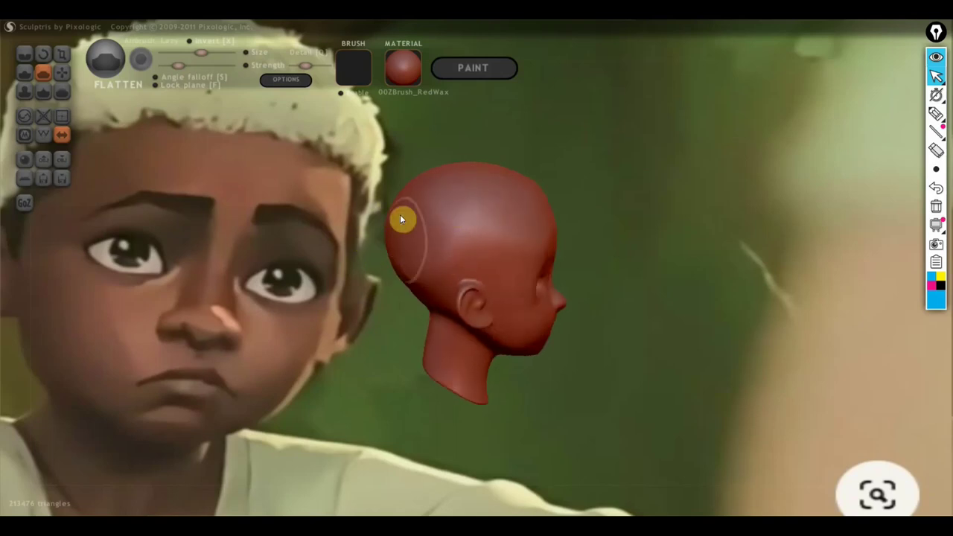
pyautogui.moveTo(479, 189); pyautogui.dragTo(446, 239)
pyautogui.moveTo(455, 243)
pyautogui.mouseDown(button='right')
pyautogui.moveTo(404, 240)
pyautogui.moveTo(455, 248)
pyautogui.mouseUp(button='right')
# Step: Flatten and smooth the forehead from the front, then select the Grab brush
pyautogui.moveTo(392, 218)
pyautogui.mouseDown()
pyautogui.moveTo(487, 219)
pyautogui.moveTo(462, 221)
pyautogui.mouseUp()
pyautogui.moveTo(440, 215)
pyautogui.mouseDown(button='right')
pyautogui.moveTo(442, 241)
pyautogui.moveTo(340, 230)
pyautogui.mouseUp(button='right')
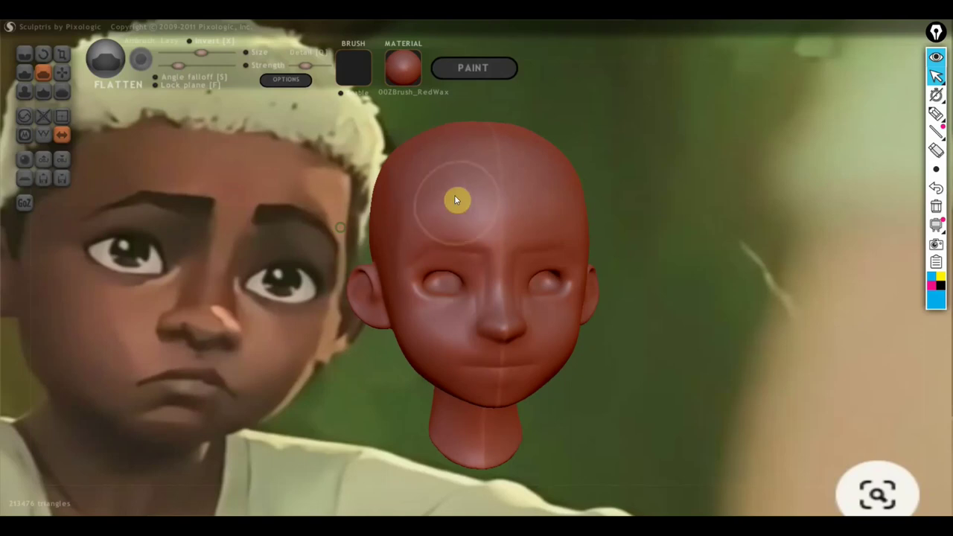
pyautogui.moveTo(430, 196)
pyautogui.mouseDown()
pyautogui.moveTo(514, 206)
pyautogui.moveTo(427, 213)
pyautogui.moveTo(478, 206)
pyautogui.moveTo(436, 169)
pyautogui.mouseUp()
pyautogui.scroll(-3, 511, 169)
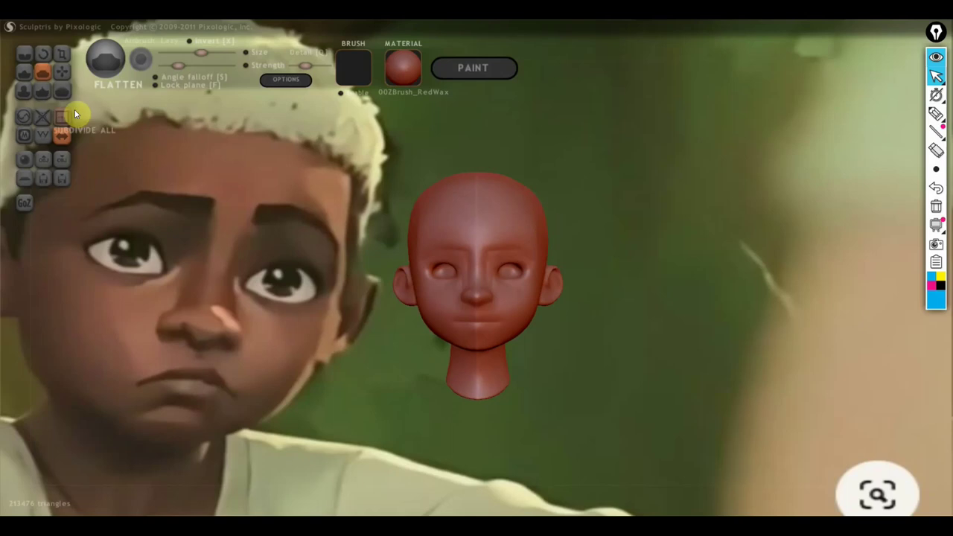
pyautogui.click(62, 72)
# Step: Flatten the temple and brow above the eye, smoothing them down toward the cheek
pyautogui.moveTo(491, 393)
pyautogui.mouseDown()
pyautogui.moveTo(568, 398)
pyautogui.moveTo(534, 391)
pyautogui.moveTo(555, 414)
pyautogui.moveTo(540, 354)
pyautogui.moveTo(499, 347)
pyautogui.moveTo(521, 221)
pyautogui.moveTo(579, 323)
pyautogui.moveTo(573, 288)
pyautogui.moveTo(529, 332)
pyautogui.moveTo(561, 415)
pyautogui.mouseUp()
pyautogui.scroll(3, 562, 402)
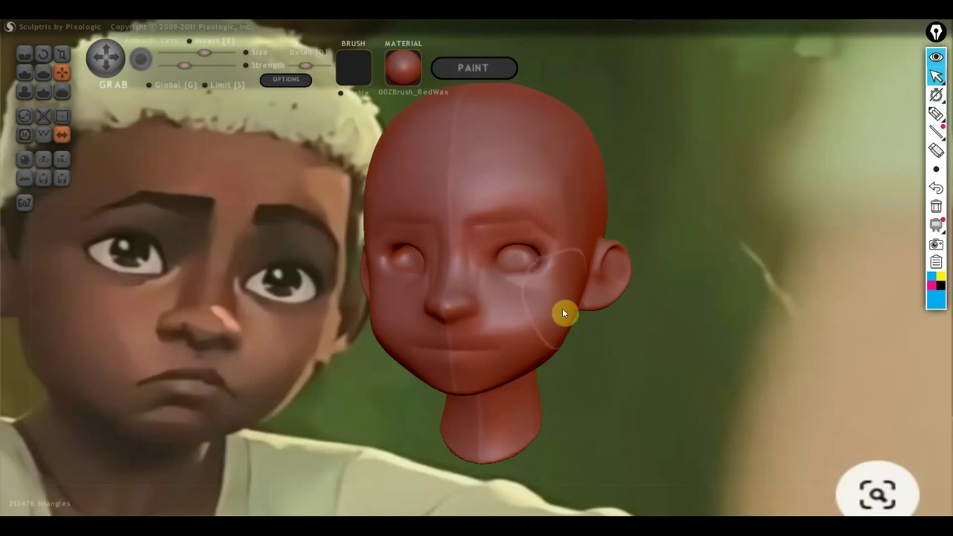
pyautogui.scroll(2, 563, 313)
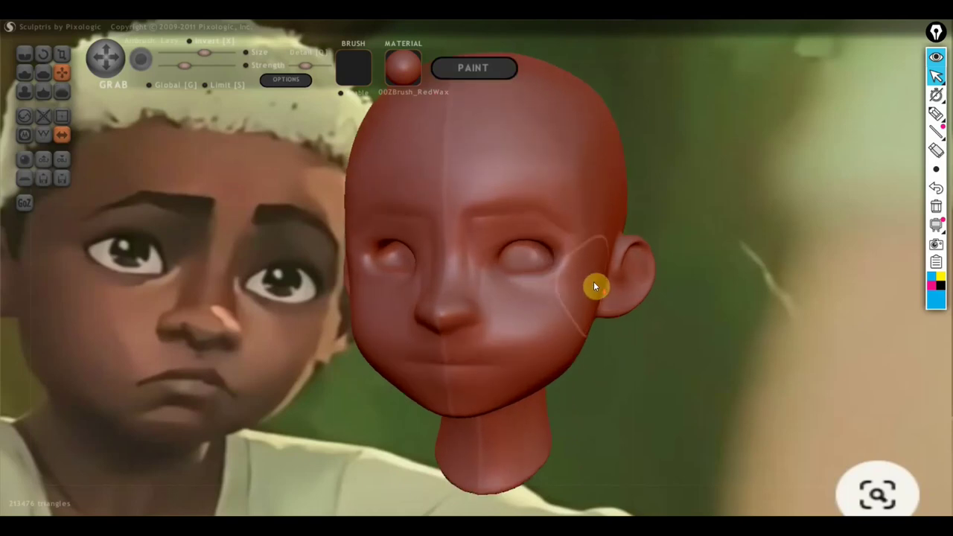
pyautogui.scroll(-2, 593, 283)
pyautogui.moveTo(602, 305)
pyautogui.mouseDown()
pyautogui.moveTo(636, 300)
pyautogui.moveTo(672, 314)
pyautogui.mouseUp()
pyautogui.click(43, 72)
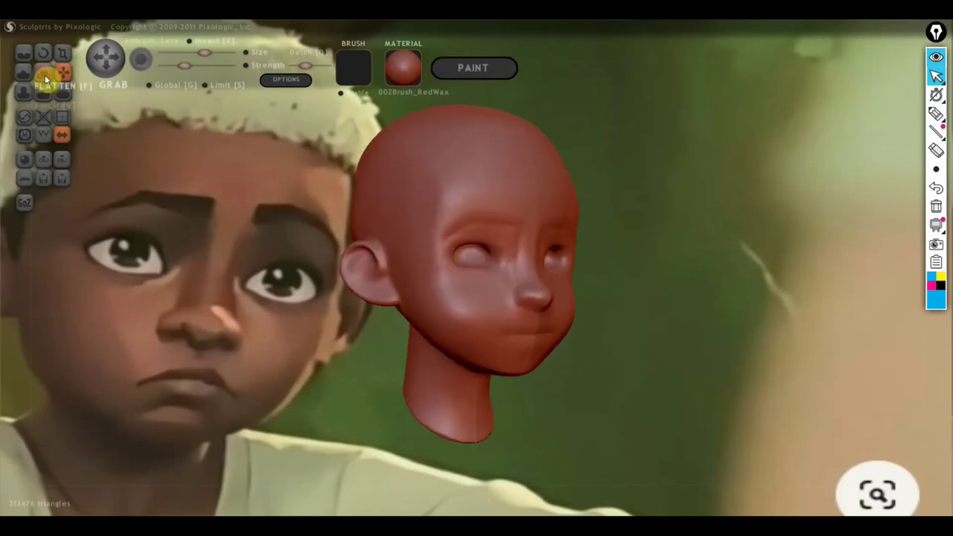
pyautogui.scroll(3, 325, 234)
pyautogui.moveTo(426, 170); pyautogui.dragTo(420, 278)
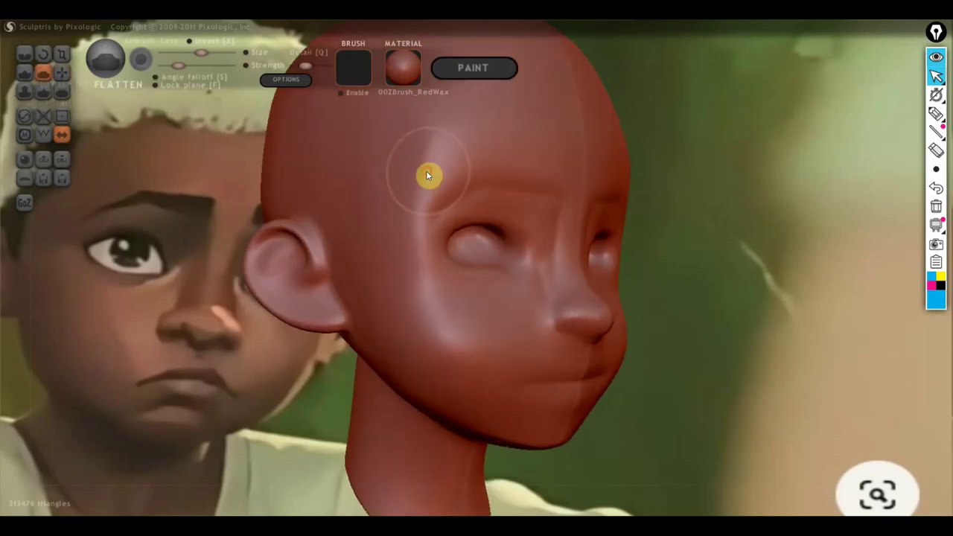
pyautogui.moveTo(445, 198)
pyautogui.mouseDown()
pyautogui.moveTo(429, 250)
pyautogui.moveTo(442, 300)
pyautogui.moveTo(414, 175)
pyautogui.moveTo(410, 240)
pyautogui.moveTo(425, 274)
pyautogui.moveTo(415, 256)
pyautogui.mouseUp()
# Step: Flatten the cheek below the eye up toward the socket, checking it from several angles
pyautogui.moveTo(489, 306)
pyautogui.mouseDown()
pyautogui.moveTo(436, 294)
pyautogui.moveTo(425, 326)
pyautogui.moveTo(469, 362)
pyautogui.mouseUp()
pyautogui.moveTo(426, 306); pyautogui.dragTo(467, 332)
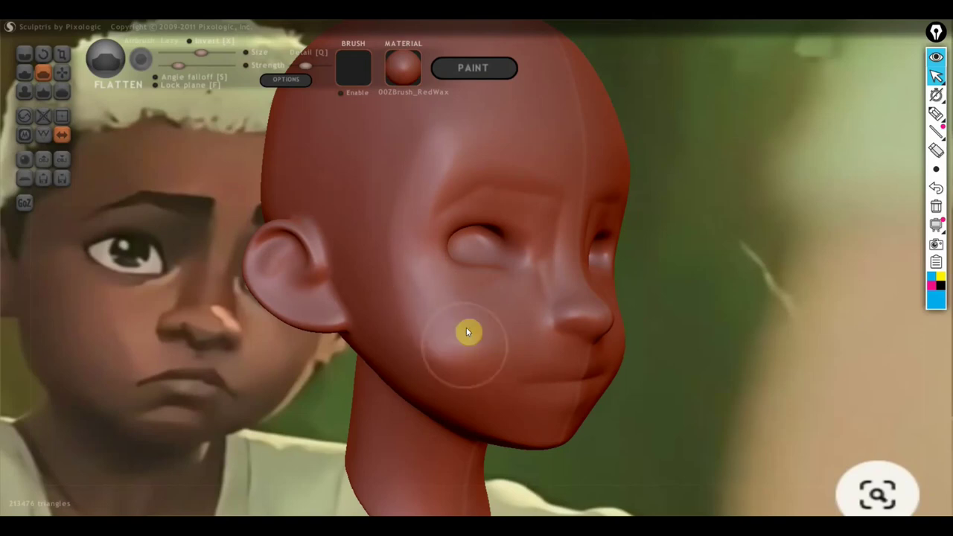
pyautogui.moveTo(458, 381)
pyautogui.mouseDown()
pyautogui.moveTo(442, 372)
pyautogui.moveTo(400, 289)
pyautogui.mouseUp()
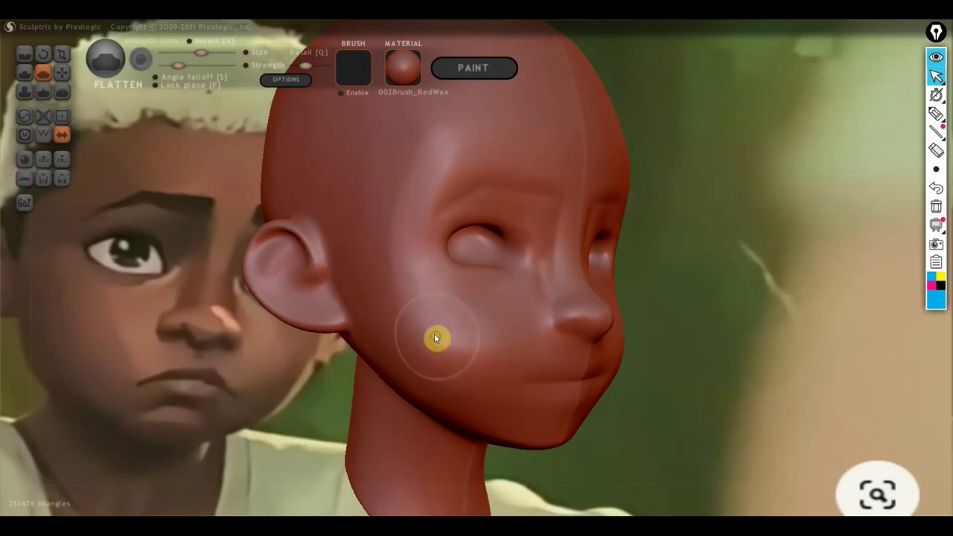
pyautogui.moveTo(456, 368); pyautogui.dragTo(427, 374, button='right')
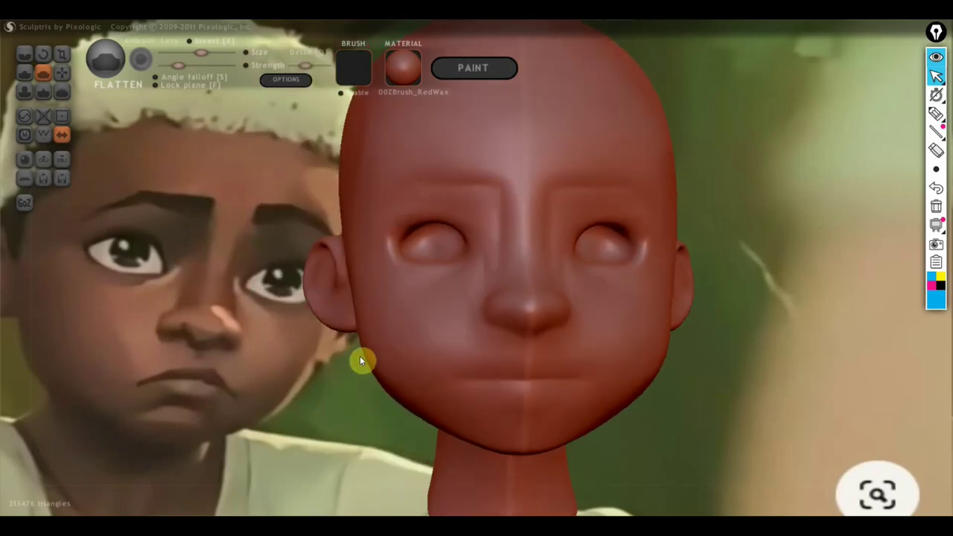
pyautogui.moveTo(359, 361)
pyautogui.mouseDown(button='right')
pyautogui.moveTo(427, 343)
pyautogui.moveTo(506, 365)
pyautogui.mouseUp(button='right')
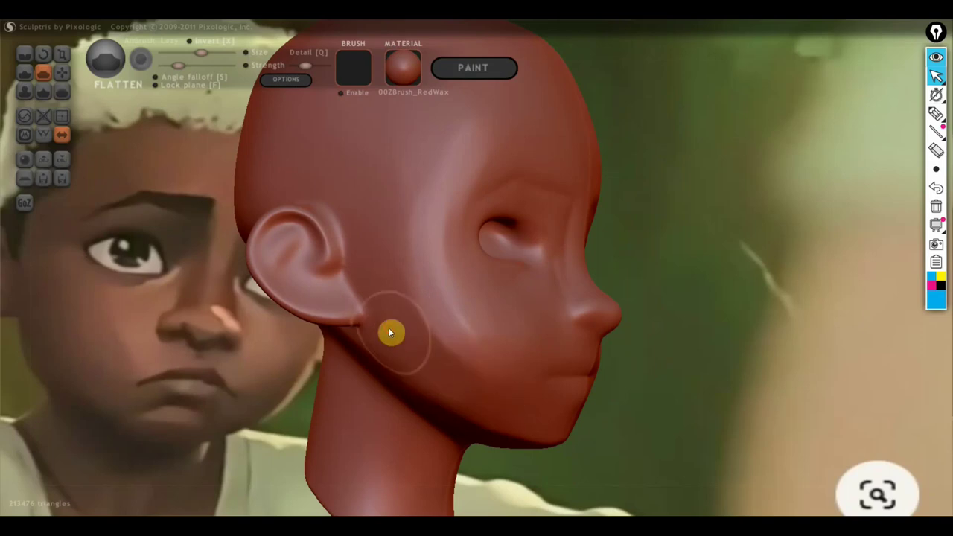
pyautogui.scroll(-3, 523, 439)
pyautogui.moveTo(522, 439)
pyautogui.mouseDown()
pyautogui.moveTo(629, 416)
pyautogui.moveTo(679, 423)
pyautogui.mouseUp()
pyautogui.click(67, 70)
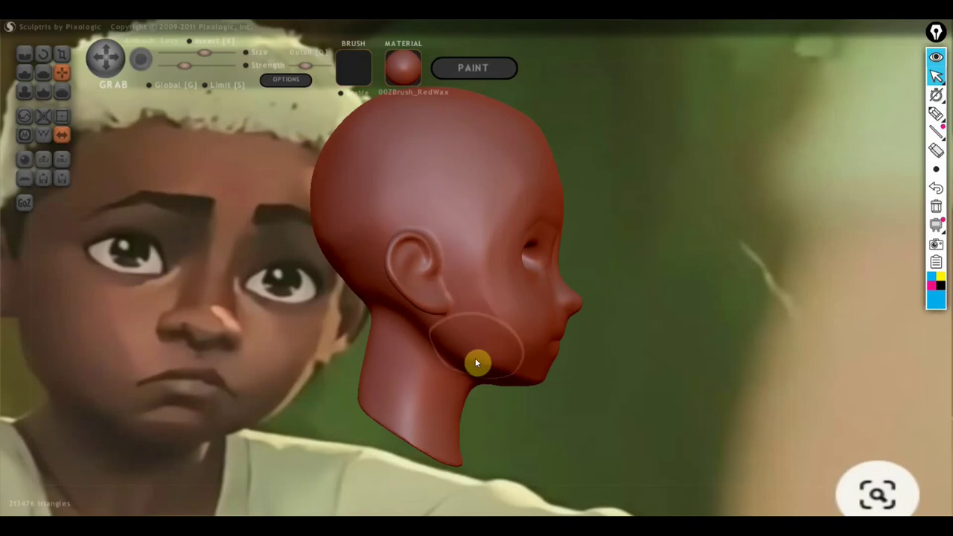
# Step: Orbit around the jaw, then build up raised upper and lower lips with the Draw brush
pyautogui.moveTo(457, 348)
pyautogui.mouseDown(button='right')
pyautogui.moveTo(284, 345)
pyautogui.moveTo(298, 355)
pyautogui.moveTo(347, 343)
pyautogui.moveTo(386, 365)
pyautogui.moveTo(370, 415)
pyautogui.moveTo(385, 405)
pyautogui.mouseUp(button='right')
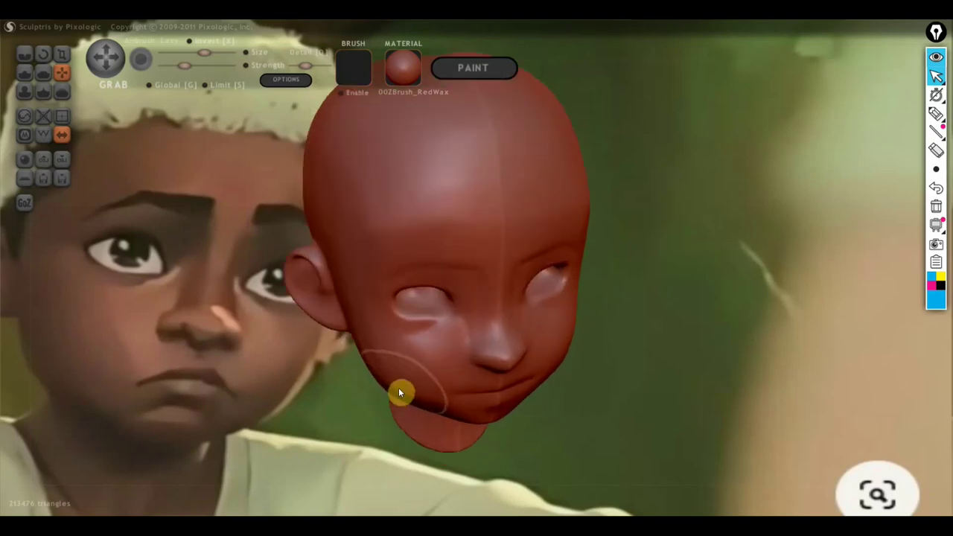
pyautogui.moveTo(409, 391)
pyautogui.mouseDown(button='right')
pyautogui.moveTo(454, 449)
pyautogui.moveTo(459, 430)
pyautogui.moveTo(398, 341)
pyautogui.moveTo(432, 355)
pyautogui.moveTo(394, 362)
pyautogui.moveTo(335, 304)
pyautogui.moveTo(375, 311)
pyautogui.mouseUp(button='right')
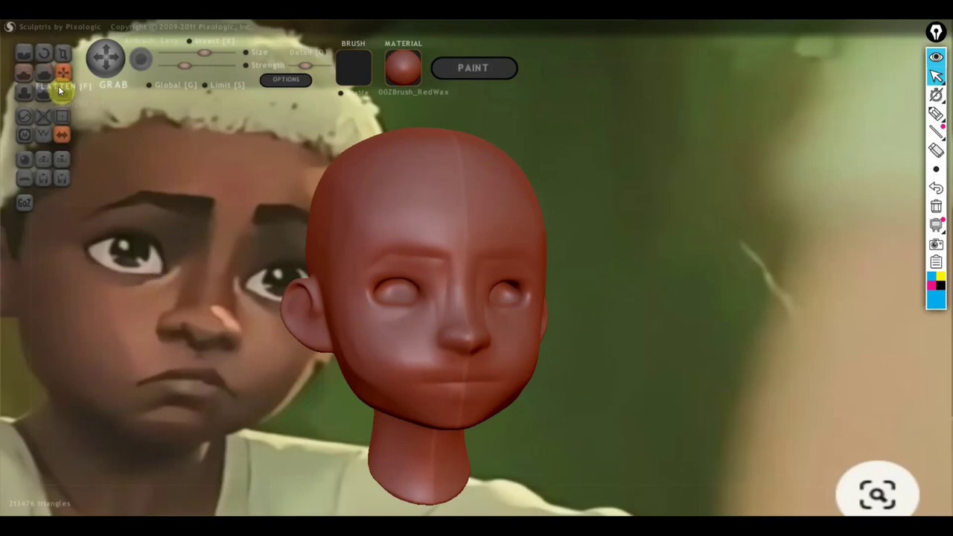
pyautogui.click(26, 61)
pyautogui.scroll(3, 289, 368)
pyautogui.moveTo(289, 368); pyautogui.dragTo(436, 350)
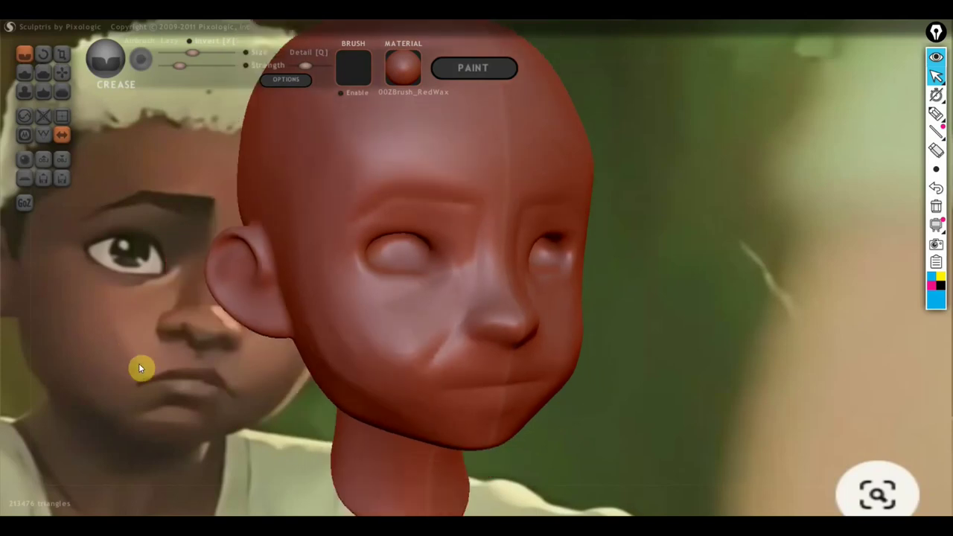
pyautogui.moveTo(389, 400)
pyautogui.mouseDown(button='right')
pyautogui.moveTo(207, 372)
pyautogui.moveTo(177, 390)
pyautogui.mouseUp(button='right')
pyautogui.moveTo(27, 131)
pyautogui.mouseDown(button='right')
pyautogui.moveTo(174, 188)
pyautogui.moveTo(245, 180)
pyautogui.mouseUp(button='right')
pyautogui.click(23, 72)
pyautogui.scroll(3, 418, 382)
pyautogui.scroll(2, 428, 369)
pyautogui.scroll(2, 454, 346)
pyautogui.moveTo(450, 343)
pyautogui.mouseDown()
pyautogui.moveTo(425, 325)
pyautogui.moveTo(440, 330)
pyautogui.moveTo(347, 360)
pyautogui.moveTo(425, 338)
pyautogui.moveTo(432, 358)
pyautogui.moveTo(478, 359)
pyautogui.moveTo(504, 393)
pyautogui.moveTo(393, 379)
pyautogui.moveTo(510, 402)
pyautogui.mouseUp()
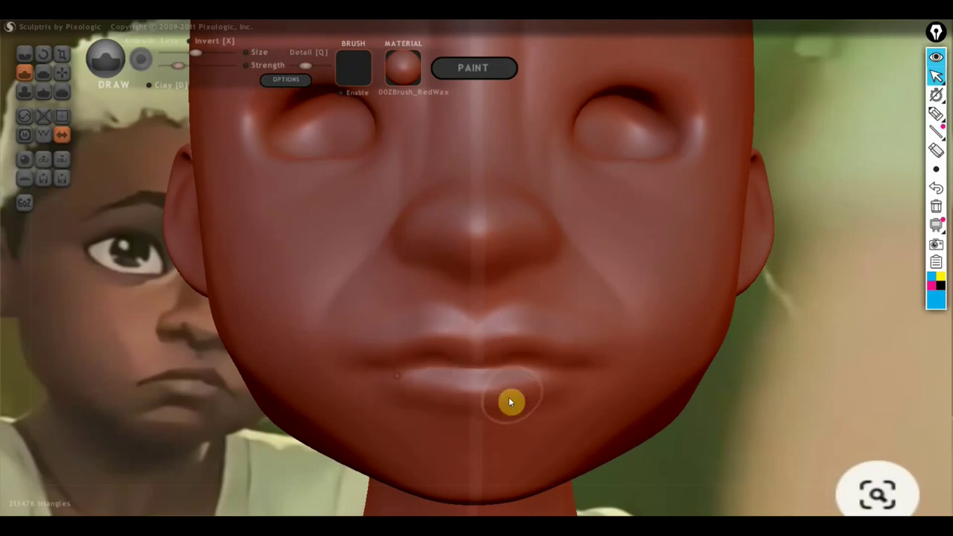
# Step: Pull the lower lip forward from a side profile using the Grab brush
pyautogui.scroll(-2, 469, 298)
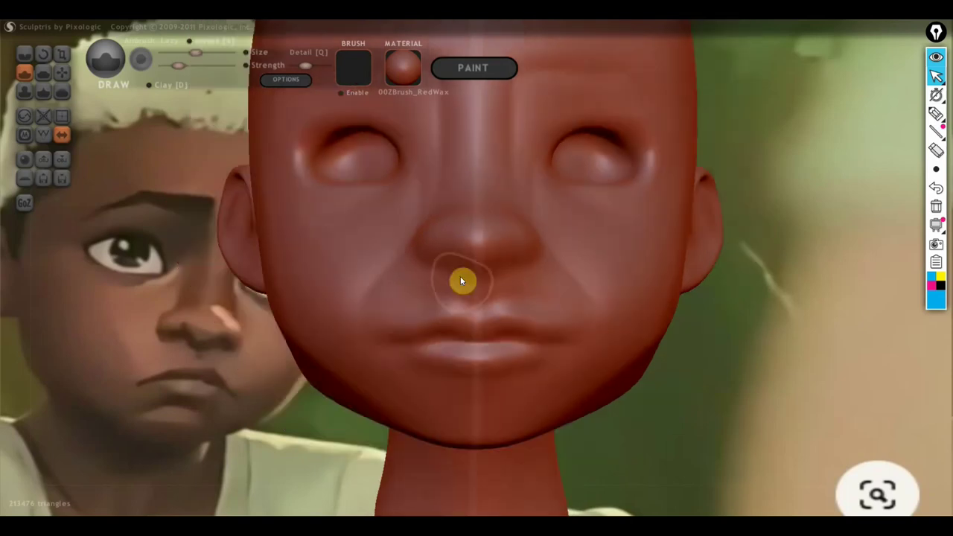
pyautogui.moveTo(445, 306); pyautogui.dragTo(473, 315, button='right')
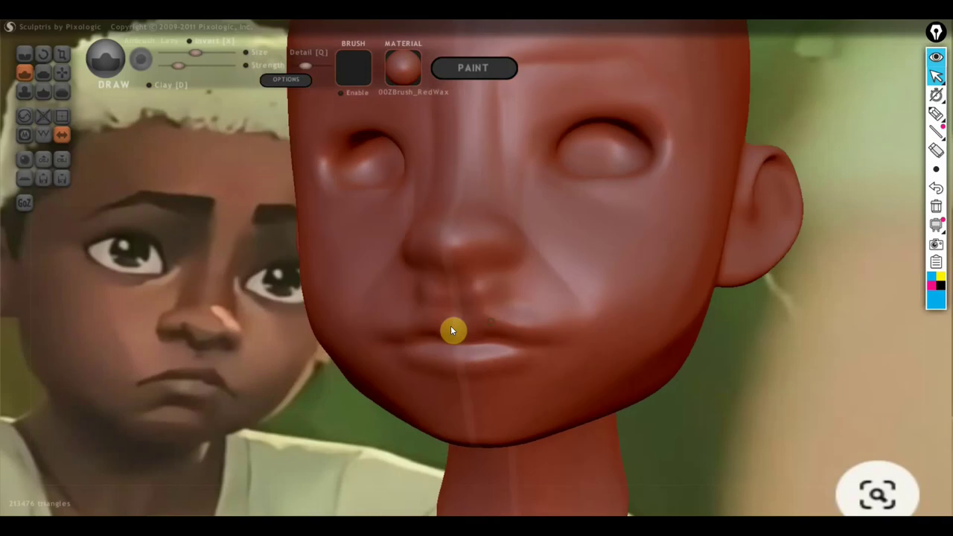
pyautogui.scroll(2, 474, 305)
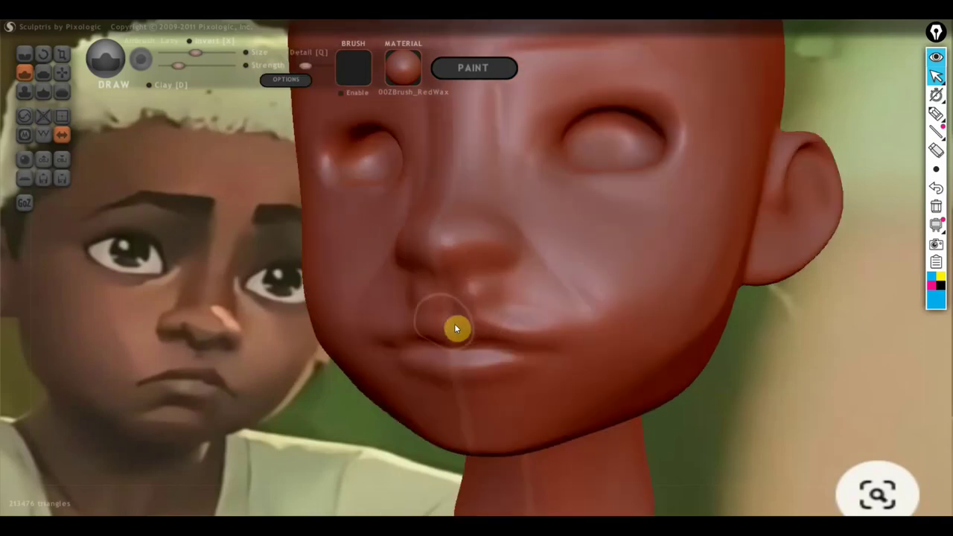
pyautogui.moveTo(443, 305); pyautogui.dragTo(401, 332, button='right')
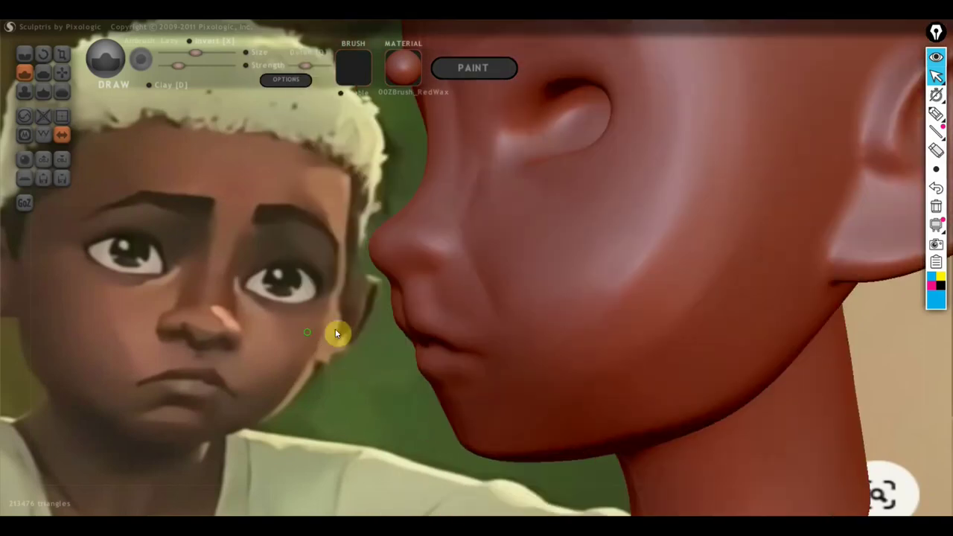
pyautogui.click(61, 73)
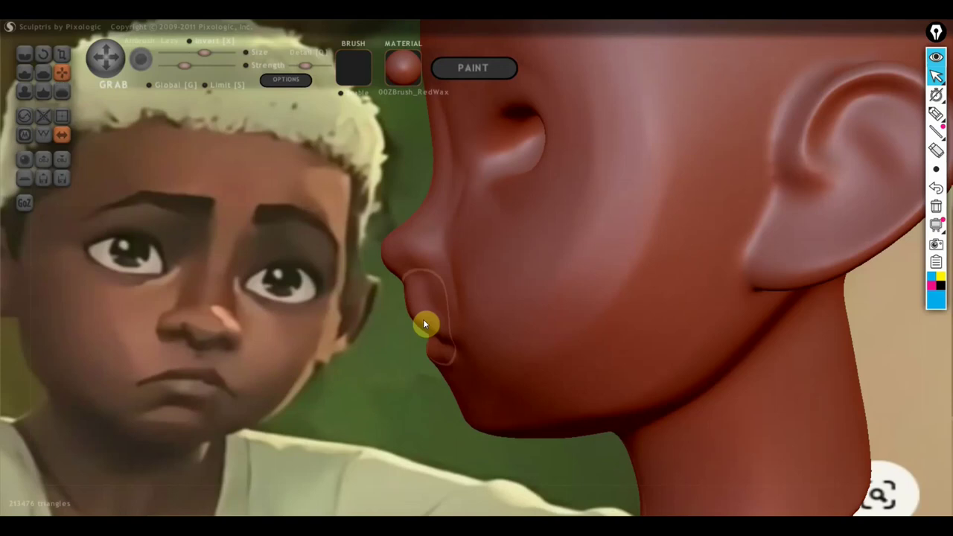
pyautogui.moveTo(394, 329); pyautogui.dragTo(441, 352)
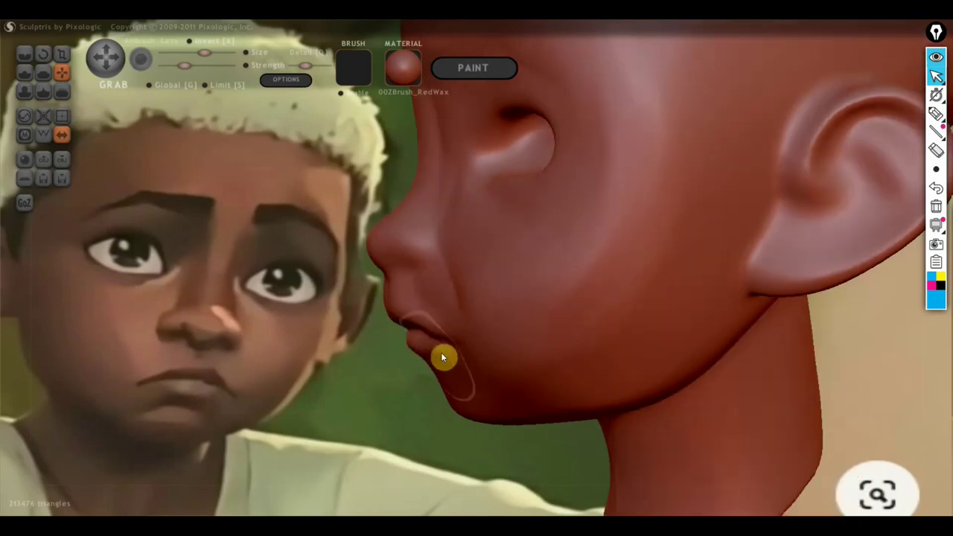
pyautogui.scroll(2, 399, 337)
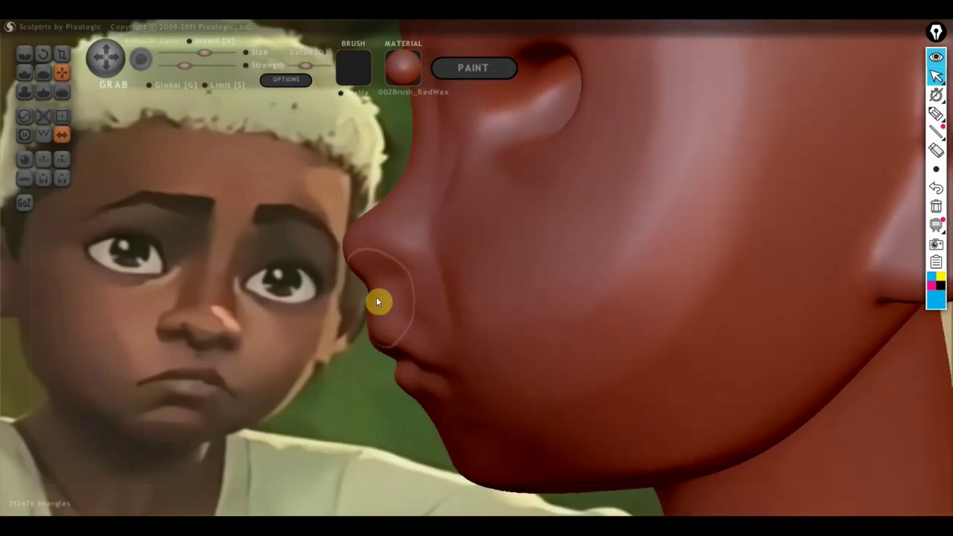
pyautogui.moveTo(398, 333); pyautogui.dragTo(401, 358)
# Step: Rotate to near-frontal and front views to check the pouting lower lip
pyautogui.moveTo(408, 354)
pyautogui.mouseDown(button='right')
pyautogui.moveTo(560, 360)
pyautogui.moveTo(649, 347)
pyautogui.mouseUp(button='right')
pyautogui.scroll(1, 483, 358)
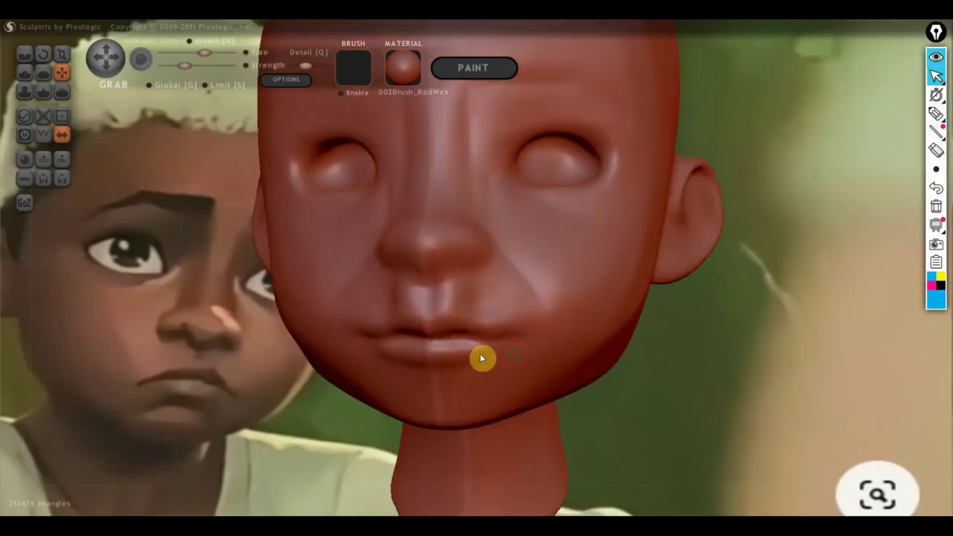
pyautogui.scroll(1, 551, 366)
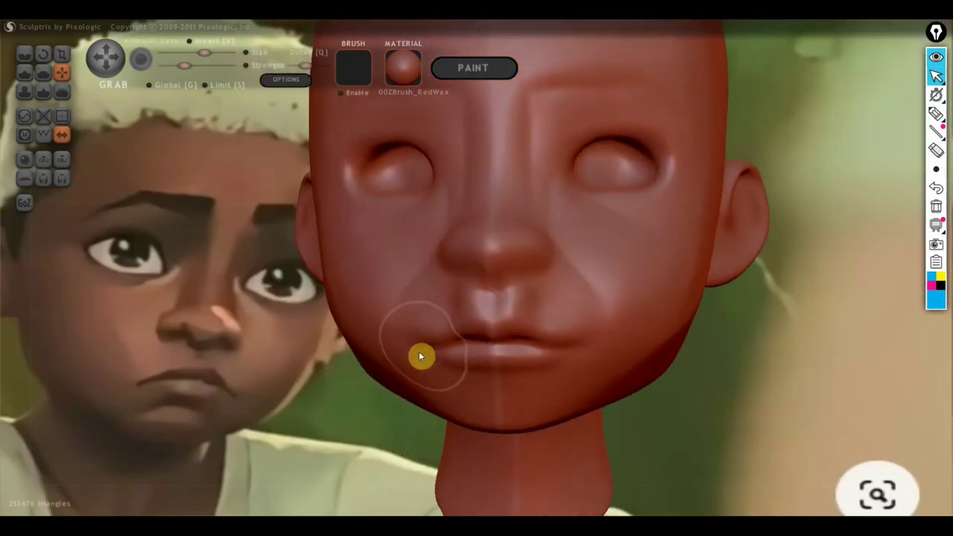
pyautogui.scroll(-2, 400, 361)
pyautogui.moveTo(424, 367)
pyautogui.mouseDown(button='right')
pyautogui.moveTo(472, 366)
pyautogui.moveTo(421, 335)
pyautogui.mouseUp(button='right')
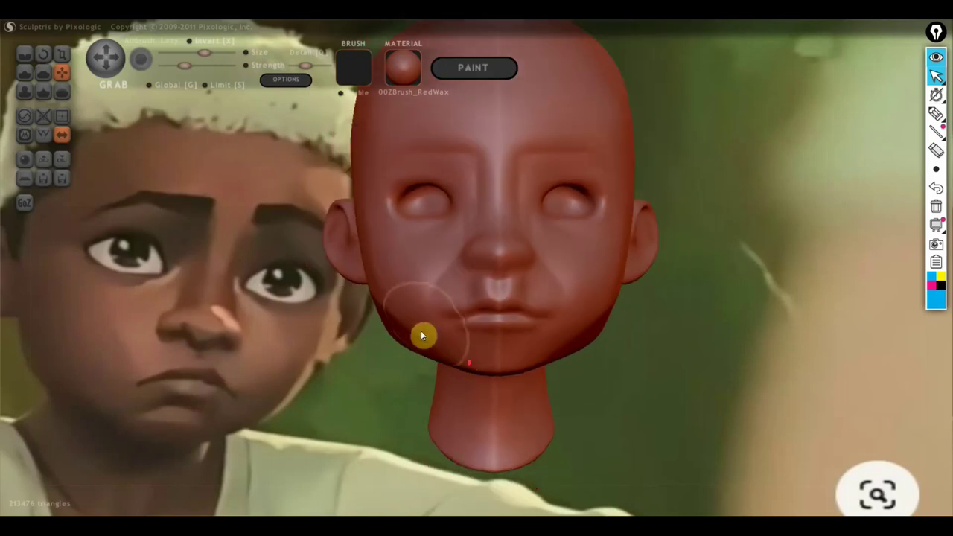
pyautogui.click(43, 81)
# Step: Flatten the surface above the upper lip and the philtrum below the nose
pyautogui.scroll(3, 339, 273)
pyautogui.moveTo(339, 272); pyautogui.dragTo(434, 267, button='right')
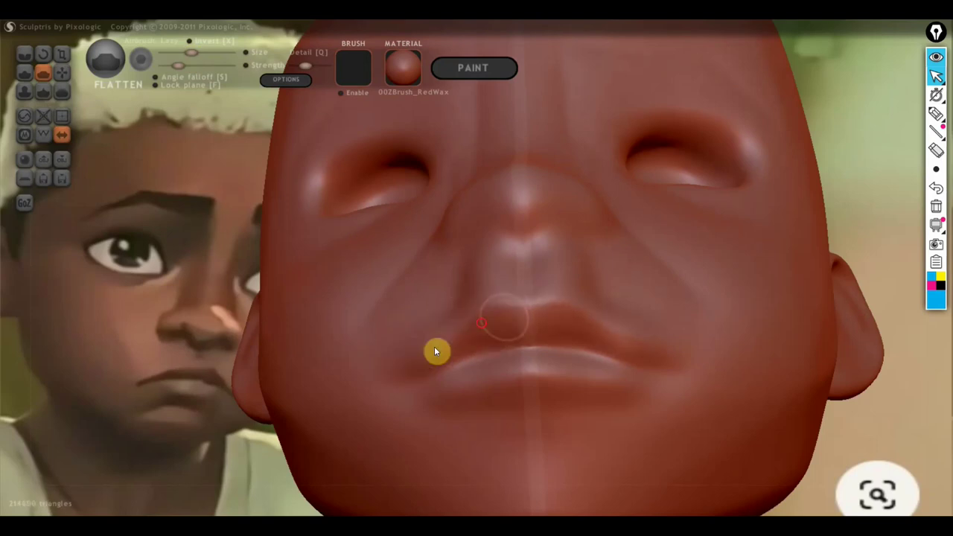
pyautogui.moveTo(485, 326); pyautogui.dragTo(533, 298)
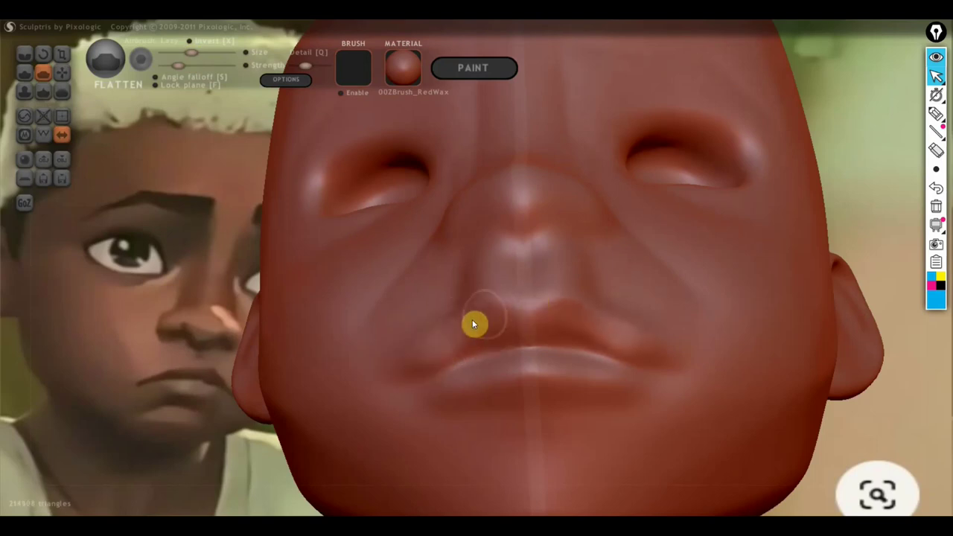
pyautogui.moveTo(573, 325)
pyautogui.mouseDown(button='right')
pyautogui.moveTo(527, 343)
pyautogui.moveTo(583, 398)
pyautogui.mouseUp(button='right')
pyautogui.moveTo(583, 399); pyautogui.dragTo(566, 298)
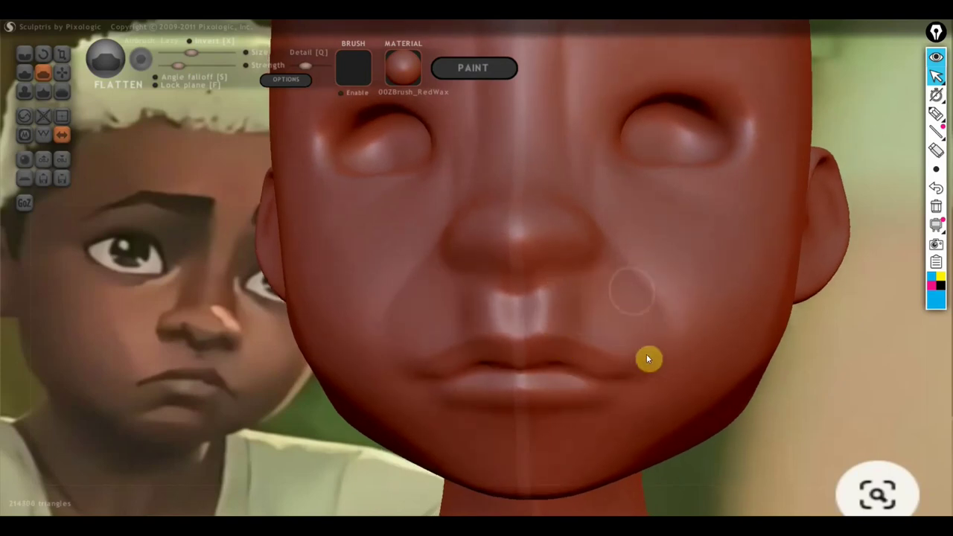
pyautogui.scroll(-3, 682, 342)
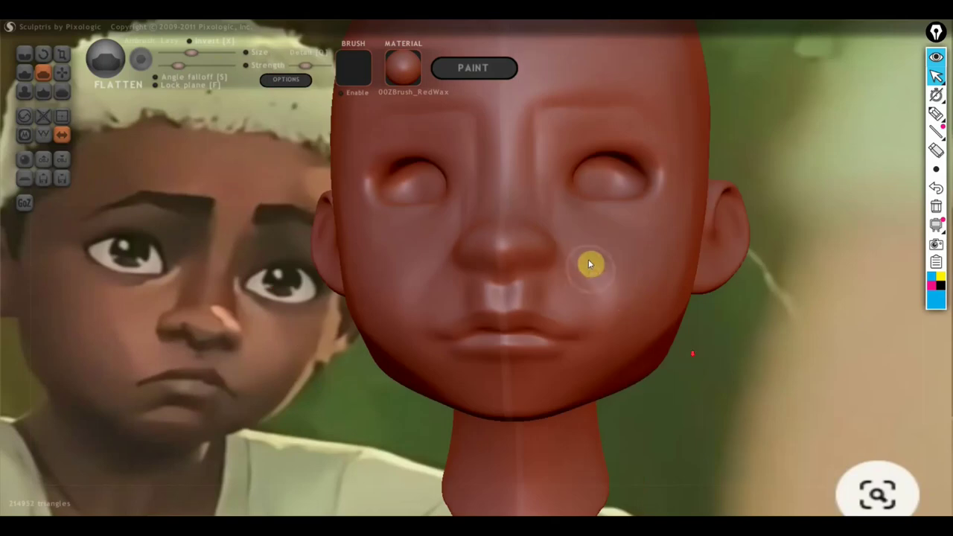
pyautogui.moveTo(590, 269)
pyautogui.mouseDown(button='right')
pyautogui.moveTo(638, 334)
pyautogui.moveTo(591, 353)
pyautogui.mouseUp(button='right')
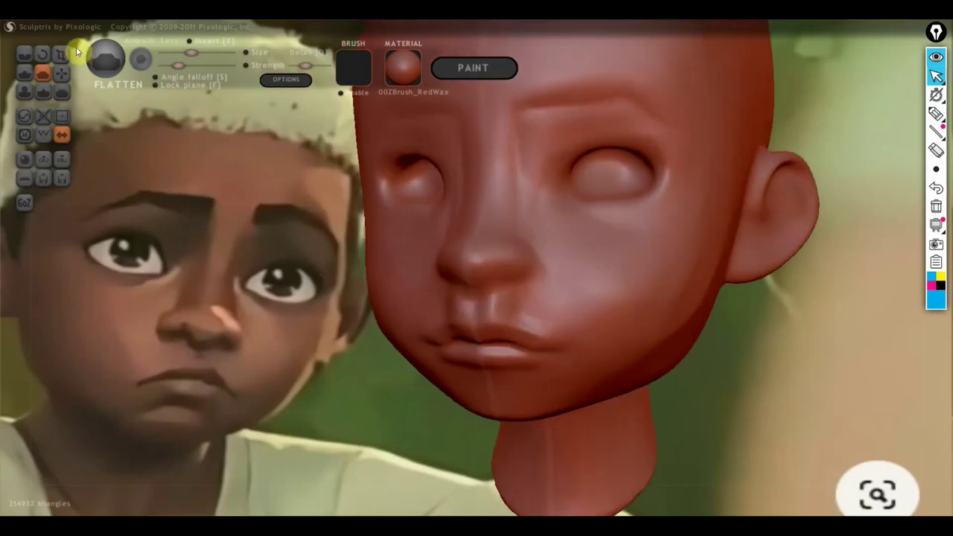
# Step: Draw blue annotation guides down the sculpt's cheek beside the nose and on the reference boy's cheek
pyautogui.click(936, 113)
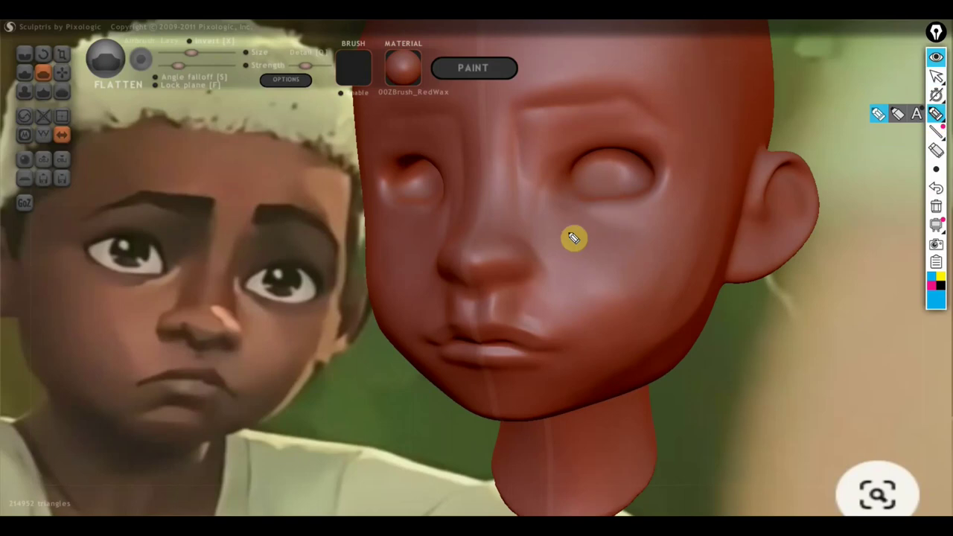
pyautogui.moveTo(508, 237)
pyautogui.mouseDown()
pyautogui.moveTo(549, 269)
pyautogui.moveTo(563, 376)
pyautogui.mouseUp()
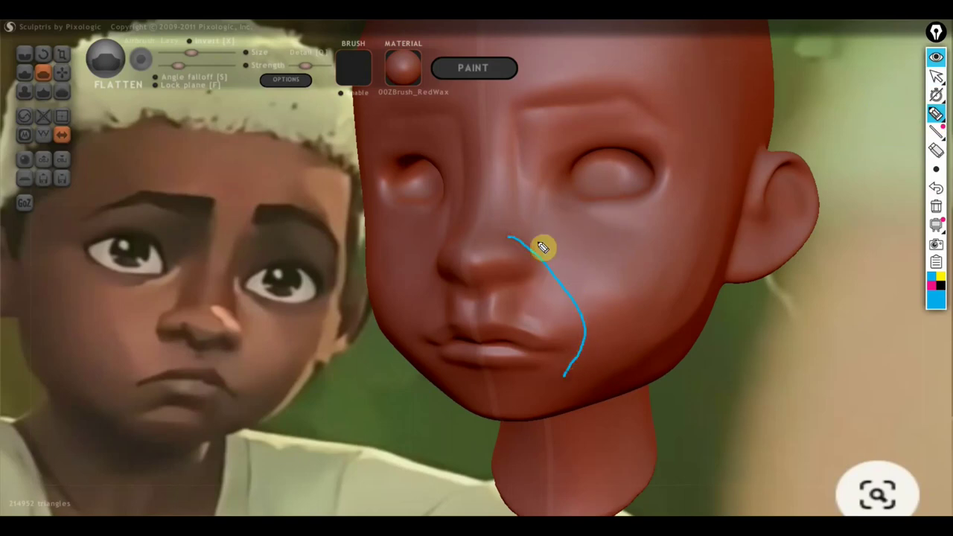
pyautogui.moveTo(525, 204)
pyautogui.mouseDown()
pyautogui.moveTo(586, 234)
pyautogui.moveTo(628, 278)
pyautogui.moveTo(643, 357)
pyautogui.moveTo(611, 381)
pyautogui.moveTo(568, 384)
pyautogui.moveTo(565, 338)
pyautogui.moveTo(600, 360)
pyautogui.moveTo(571, 350)
pyautogui.moveTo(574, 365)
pyautogui.moveTo(580, 344)
pyautogui.moveTo(597, 358)
pyautogui.mouseUp()
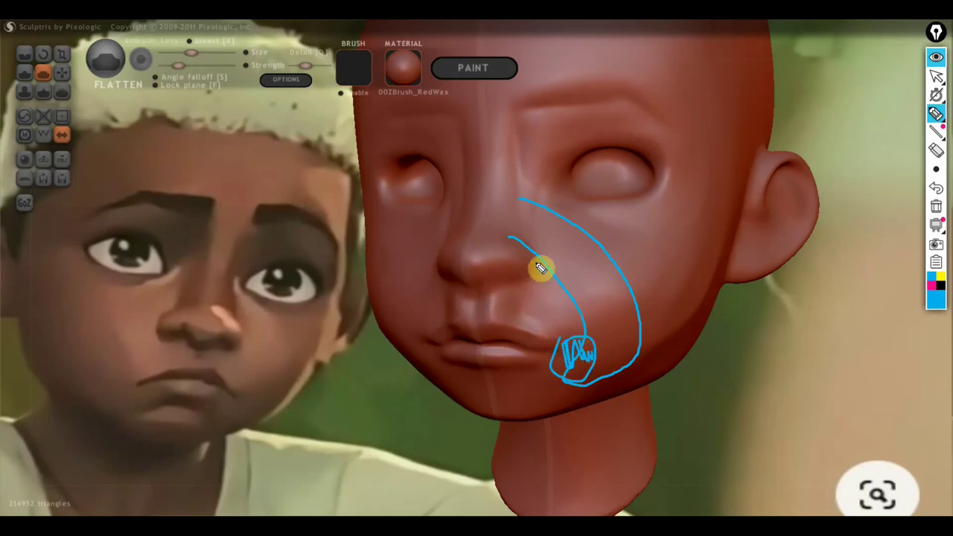
pyautogui.moveTo(558, 292); pyautogui.dragTo(534, 320)
pyautogui.moveTo(102, 284); pyautogui.dragTo(142, 370)
pyautogui.moveTo(68, 312); pyautogui.dragTo(125, 370)
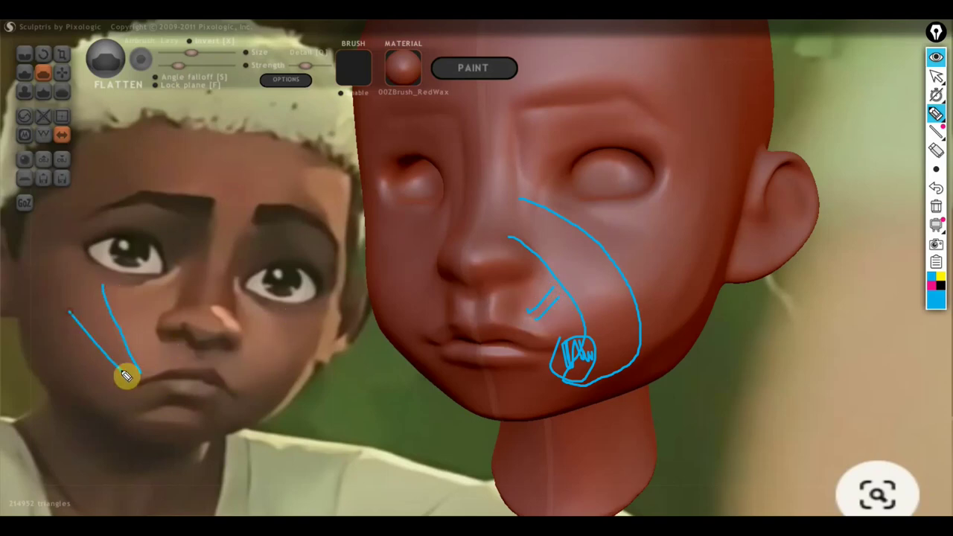
pyautogui.moveTo(62, 340); pyautogui.dragTo(120, 383)
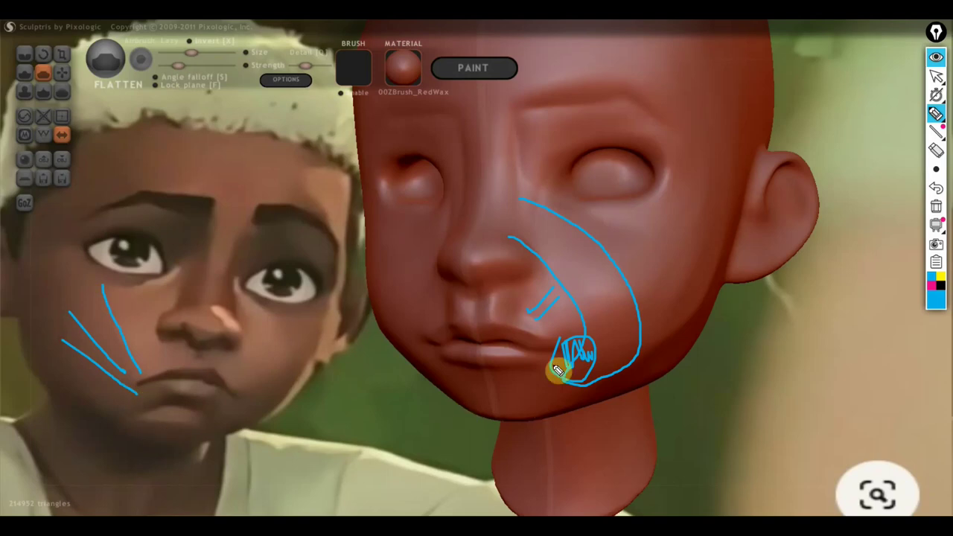
# Step: Add guide strokes across the sculpt's cheek into the mouth corner and circle the reference cheekbone
pyautogui.moveTo(678, 212); pyautogui.dragTo(587, 337)
pyautogui.moveTo(706, 254); pyautogui.dragTo(599, 354)
pyautogui.moveTo(681, 321); pyautogui.dragTo(573, 363)
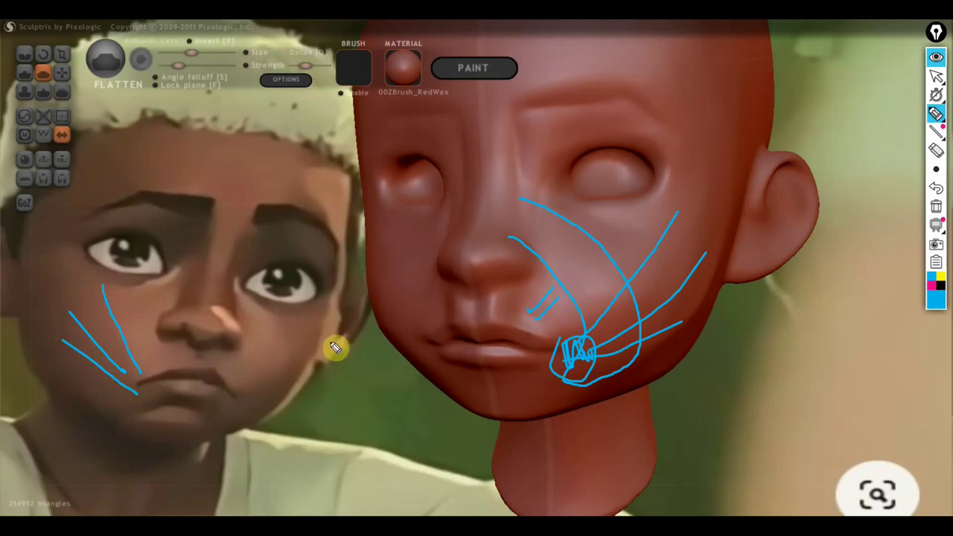
pyautogui.moveTo(40, 243); pyautogui.dragTo(71, 295)
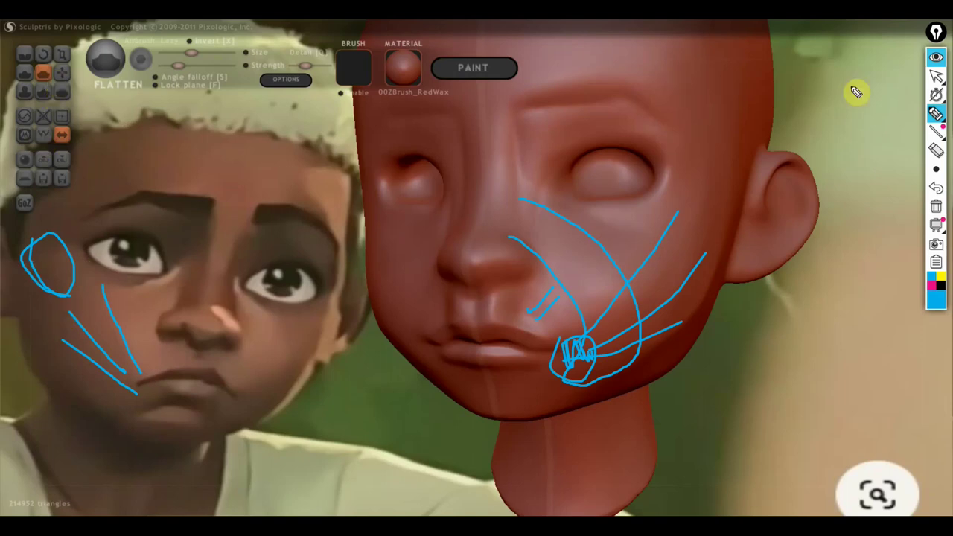
pyautogui.click(937, 77)
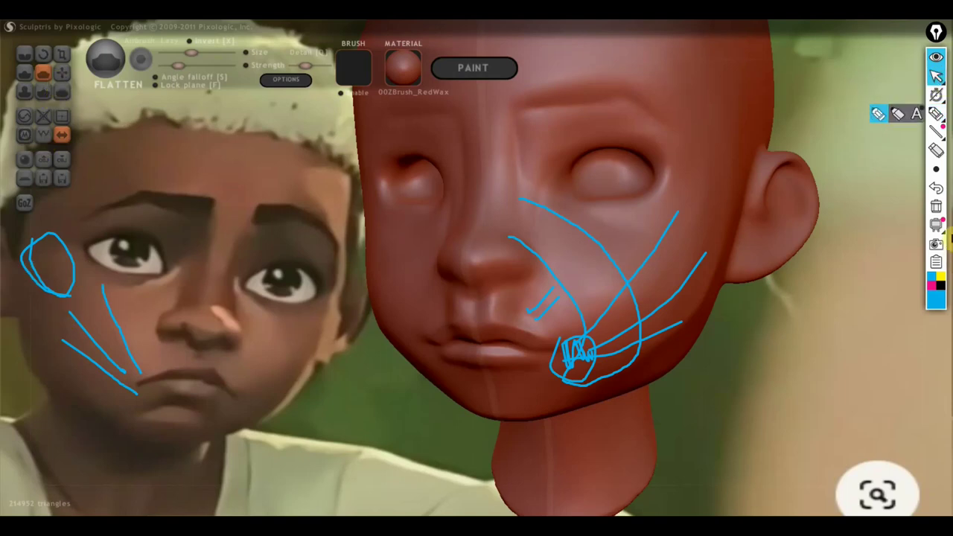
# Step: Clear the blue annotations and flatten the cheek below the right eye
pyautogui.click(935, 207)
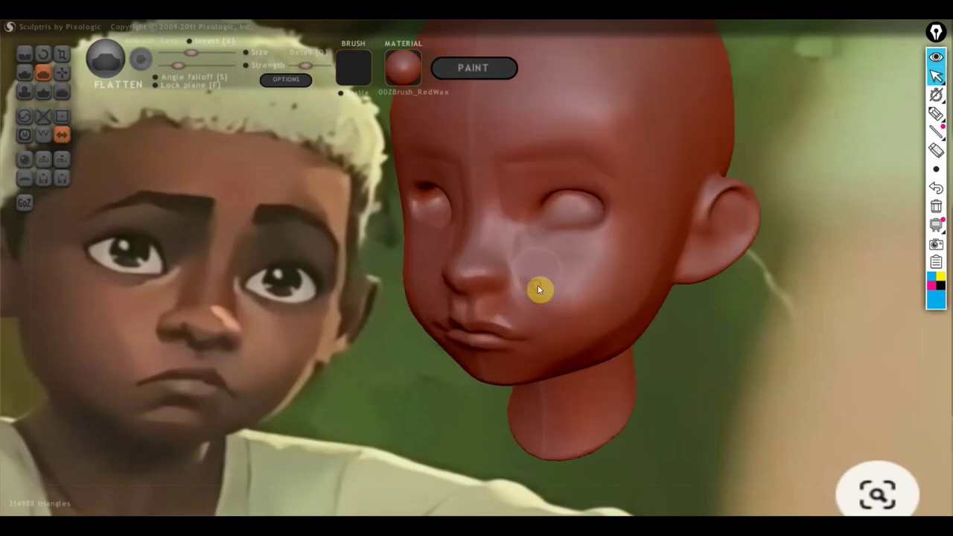
pyautogui.moveTo(613, 254)
pyautogui.mouseDown()
pyautogui.moveTo(541, 265)
pyautogui.moveTo(579, 318)
pyautogui.moveTo(628, 325)
pyautogui.mouseUp()
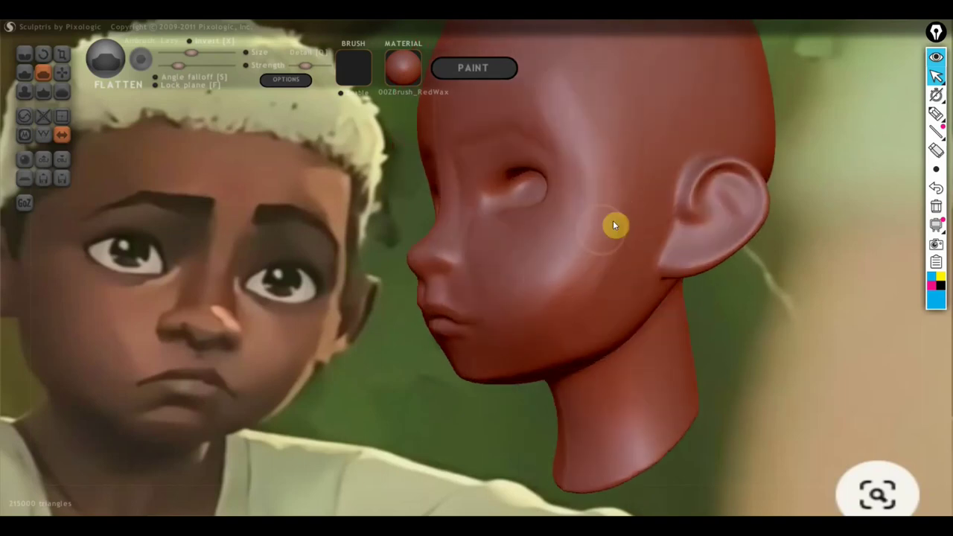
pyautogui.scroll(-2, 548, 307)
pyautogui.scroll(-2, 570, 266)
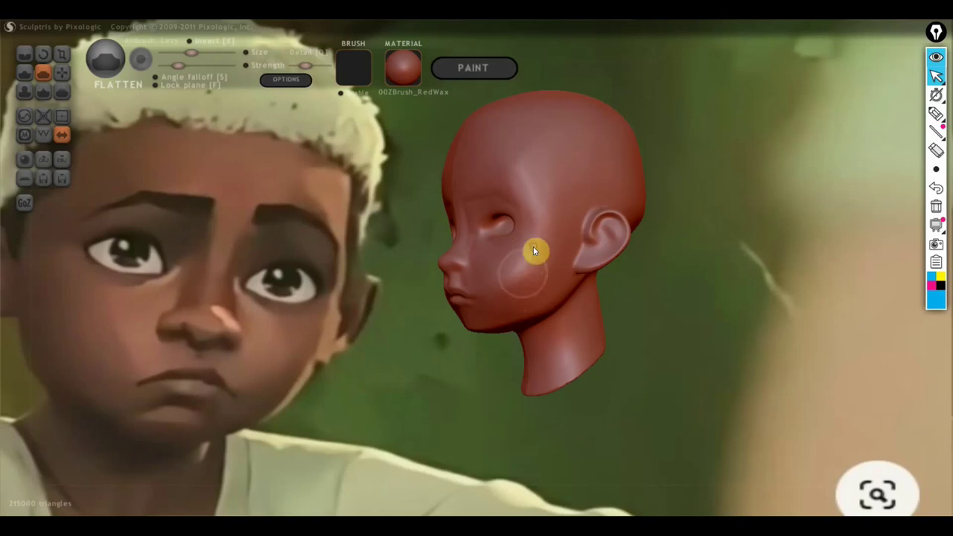
pyautogui.moveTo(507, 262); pyautogui.dragTo(512, 277)
pyautogui.scroll(3, 517, 305)
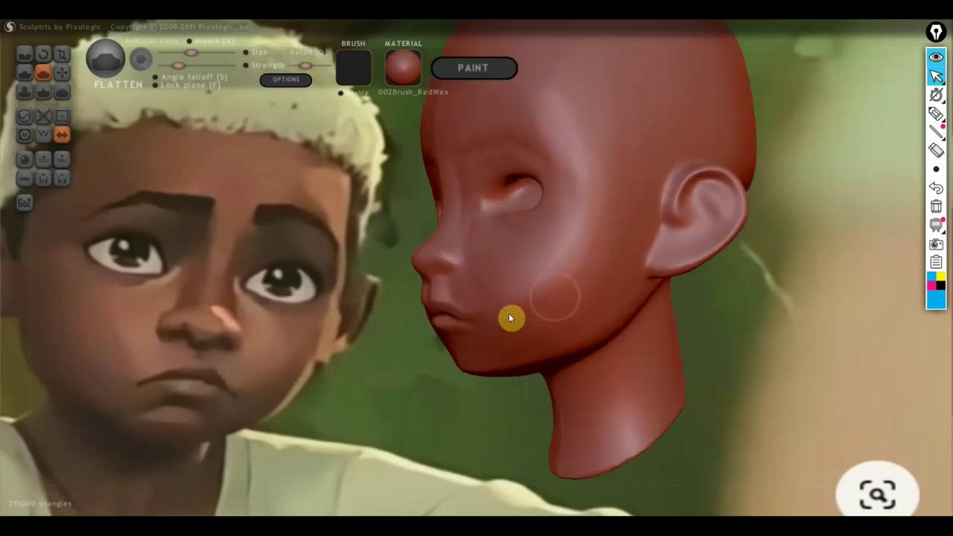
pyautogui.scroll(2, 516, 316)
pyautogui.moveTo(514, 311); pyautogui.dragTo(657, 319, button='right')
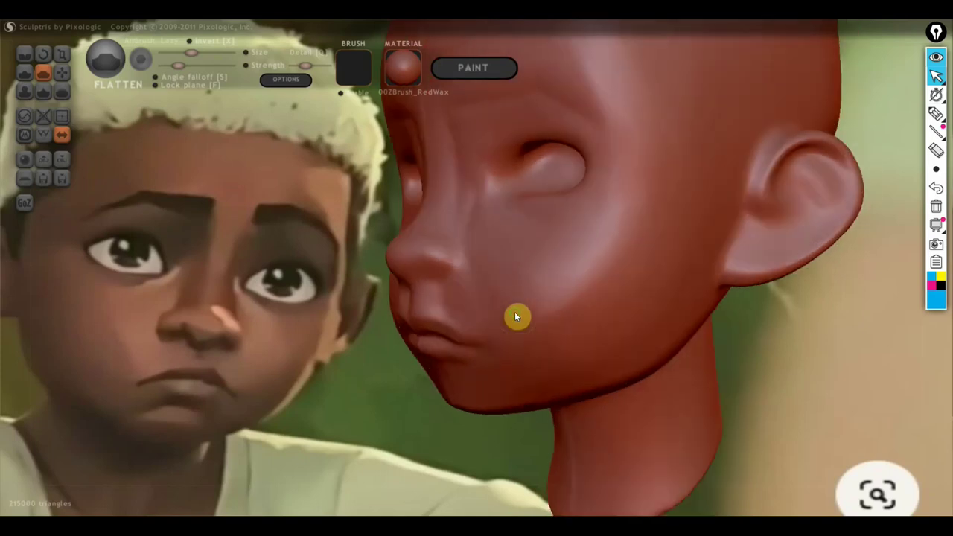
pyautogui.scroll(-3, 659, 324)
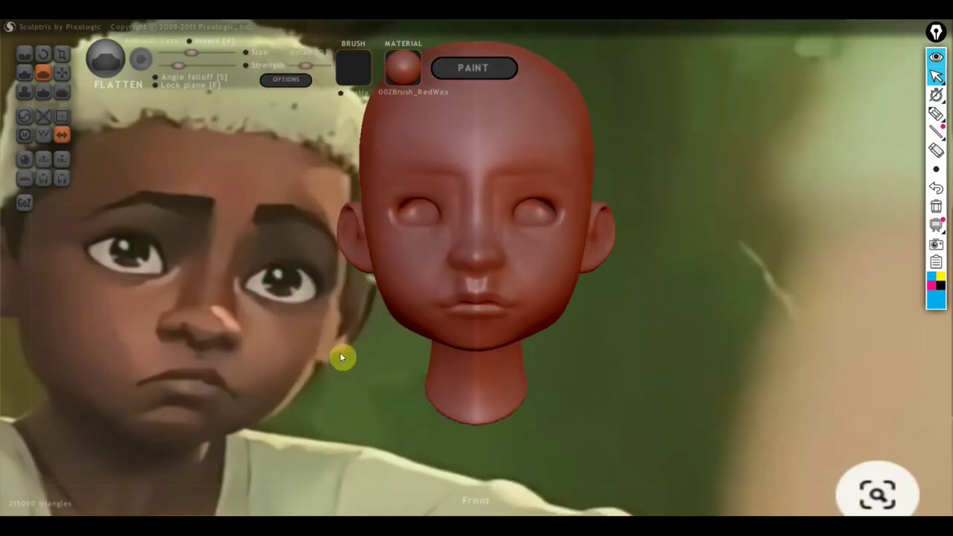
# Step: Pull the left cheek surface slightly with the Grab brush
pyautogui.click(58, 70)
pyautogui.scroll(-2, 521, 290)
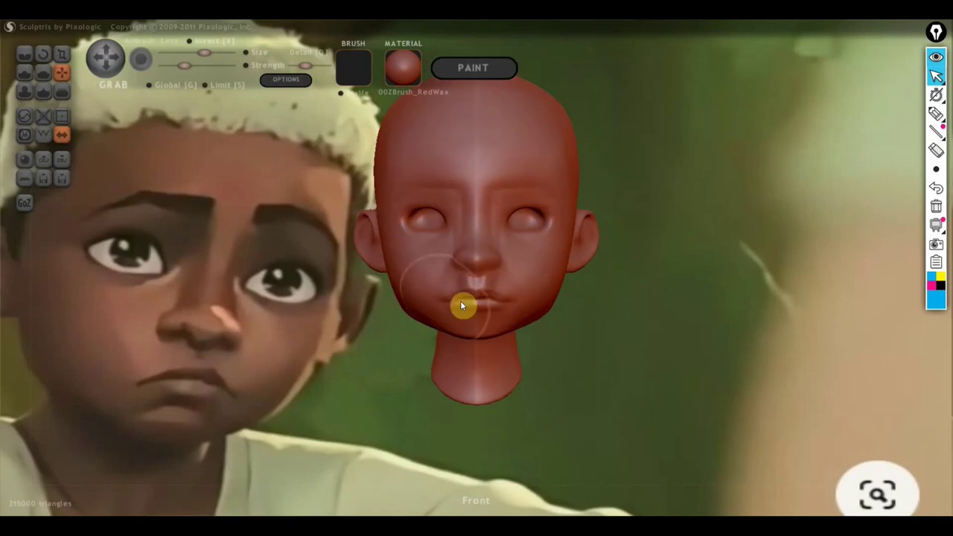
pyautogui.moveTo(401, 305); pyautogui.dragTo(396, 290)
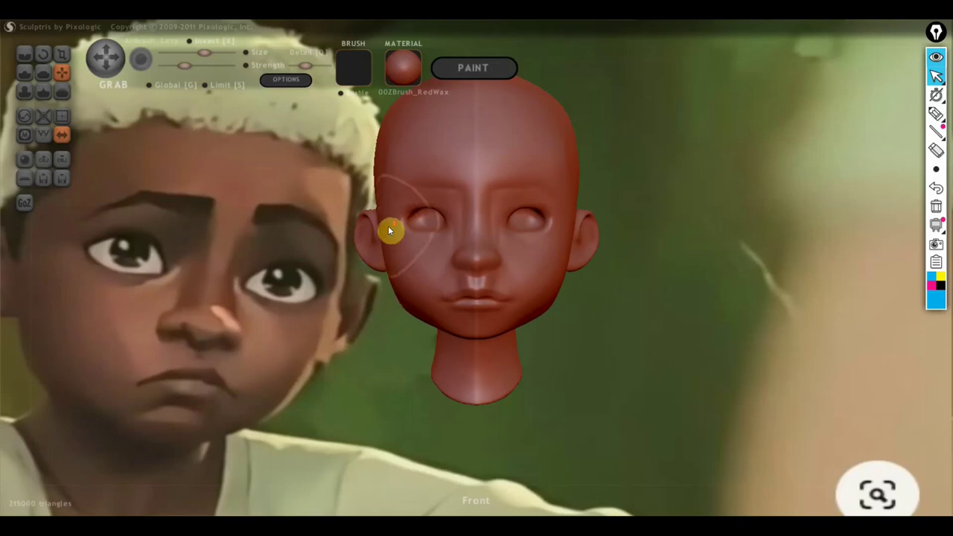
pyautogui.scroll(-2, 387, 229)
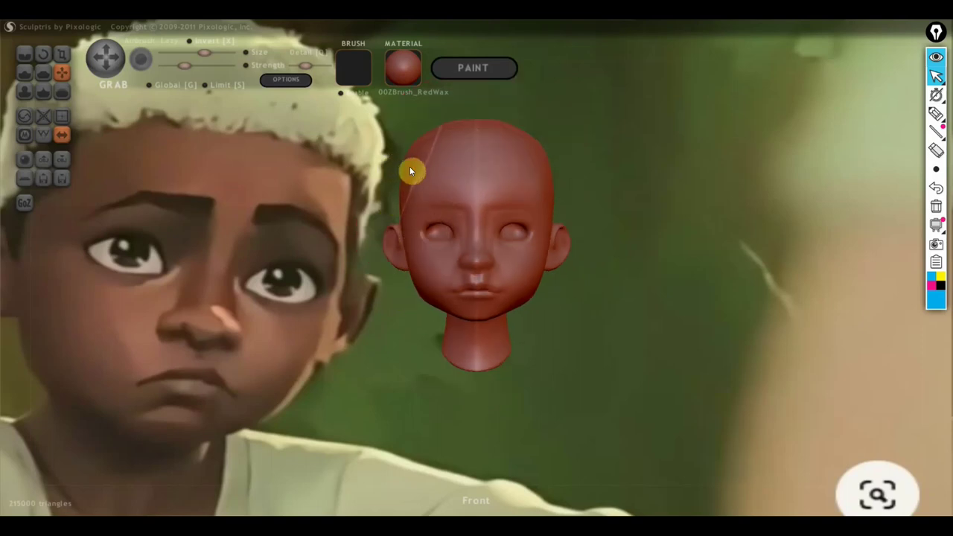
# Step: Flatten the cranium sides, checking right, top and left profiles
pyautogui.click(43, 73)
pyautogui.moveTo(397, 267)
pyautogui.mouseDown()
pyautogui.moveTo(512, 269)
pyautogui.moveTo(523, 198)
pyautogui.mouseUp()
pyautogui.moveTo(425, 149)
pyautogui.mouseDown()
pyautogui.moveTo(552, 198)
pyautogui.moveTo(523, 185)
pyautogui.mouseUp()
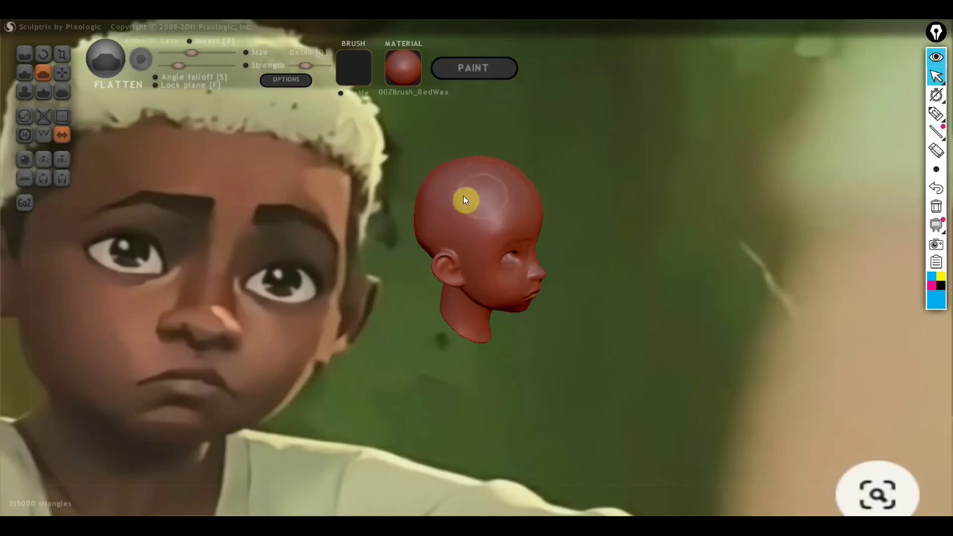
pyautogui.scroll(3, 462, 205)
pyautogui.moveTo(473, 218); pyautogui.dragTo(511, 185)
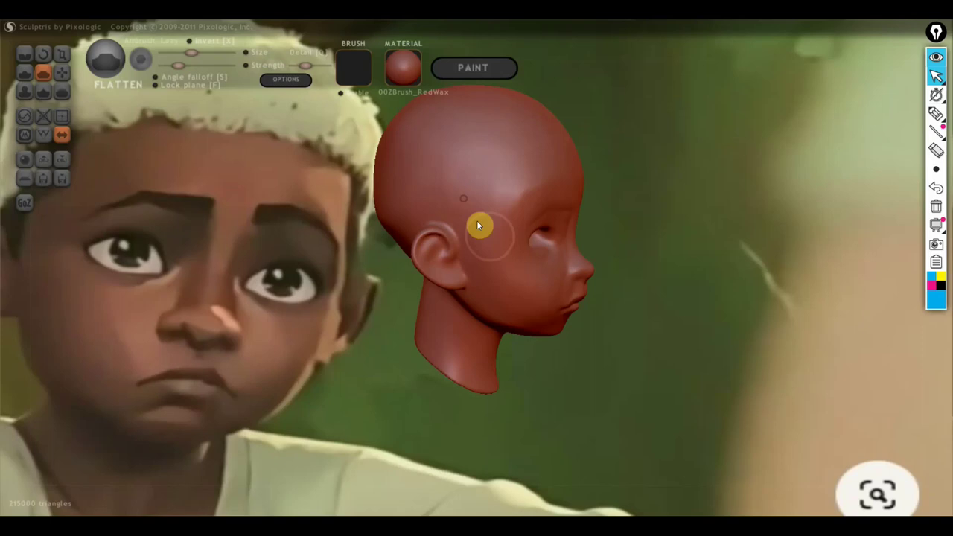
pyautogui.moveTo(493, 224)
pyautogui.mouseDown(button='right')
pyautogui.moveTo(468, 245)
pyautogui.moveTo(377, 224)
pyautogui.moveTo(502, 263)
pyautogui.moveTo(435, 254)
pyautogui.mouseUp(button='right')
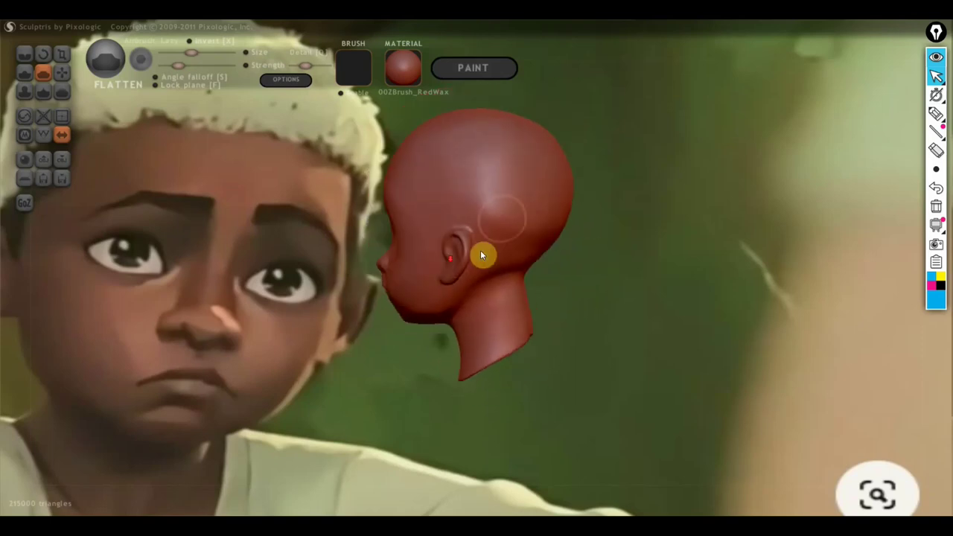
pyautogui.moveTo(484, 187)
pyautogui.mouseDown(button='right')
pyautogui.moveTo(517, 239)
pyautogui.moveTo(508, 195)
pyautogui.mouseUp(button='right')
pyautogui.scroll(3, 517, 238)
pyautogui.scroll(-1, 506, 192)
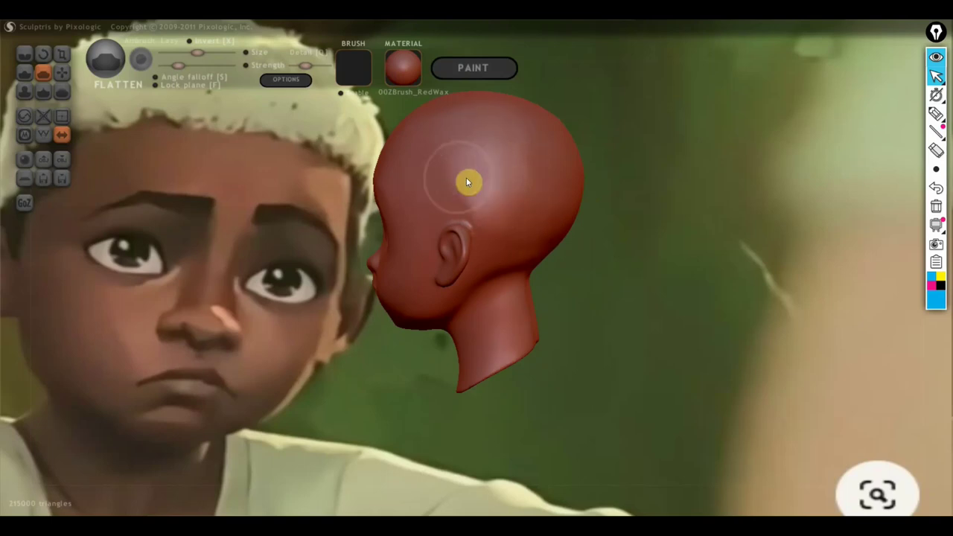
# Step: Bring the head back to a front view of the face
pyautogui.moveTo(531, 184)
pyautogui.mouseDown(button='right')
pyautogui.moveTo(686, 207)
pyautogui.moveTo(751, 181)
pyautogui.mouseUp(button='right')
pyautogui.scroll(-2, 757, 187)
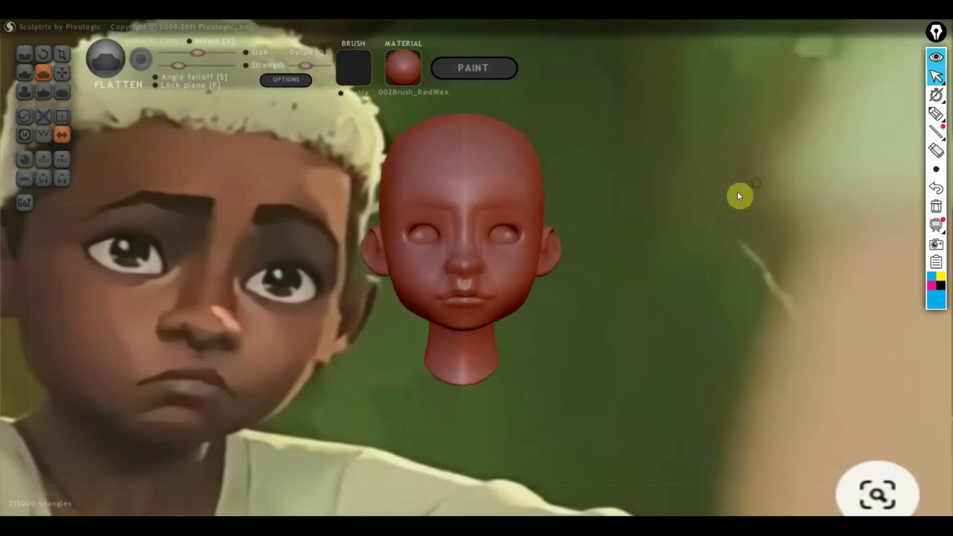
pyautogui.scroll(-2, 731, 201)
pyautogui.scroll(3, 554, 282)
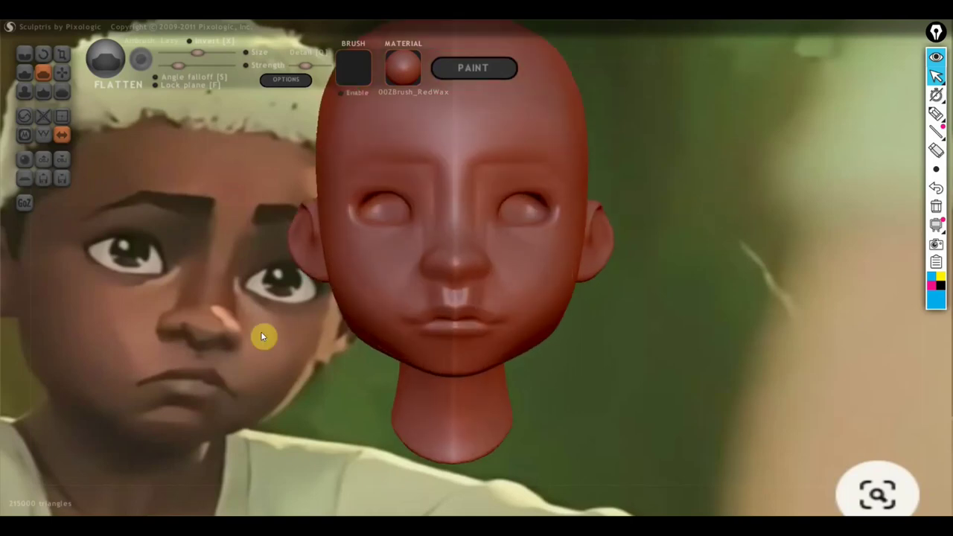
pyautogui.click(24, 69)
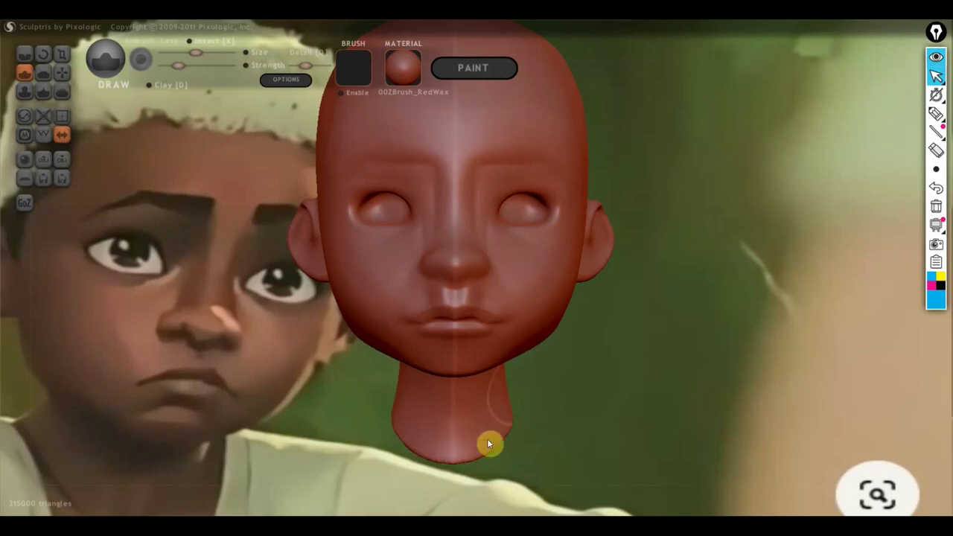
# Step: Add clay to the chin and jaw with the Draw brush, zoomed in close
pyautogui.moveTo(505, 381); pyautogui.dragTo(484, 283, button='middle')
pyautogui.scroll(2, 468, 289)
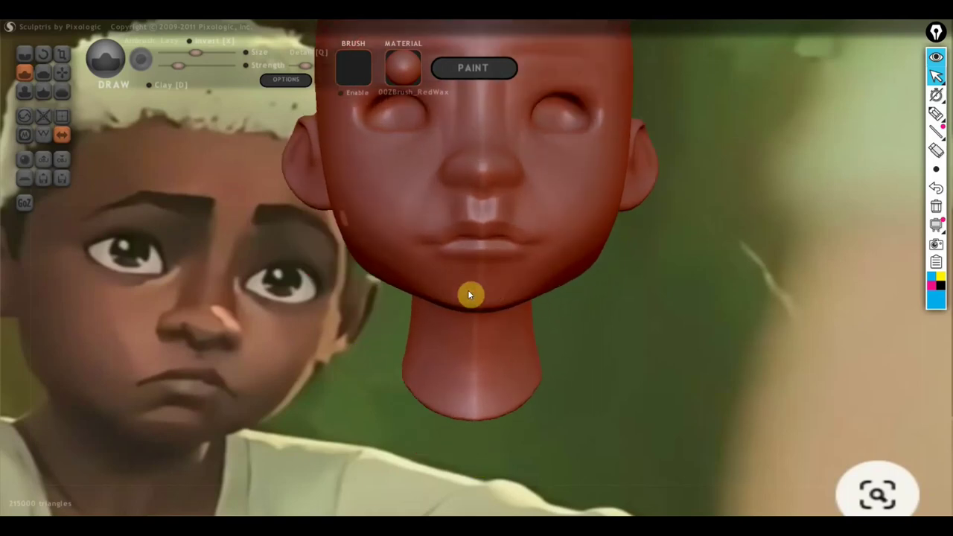
pyautogui.scroll(1, 468, 286)
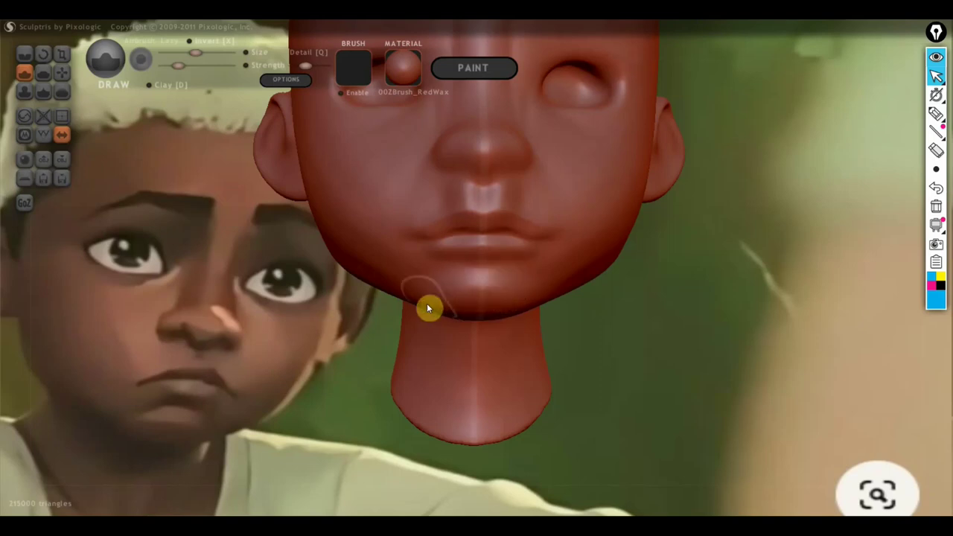
pyautogui.scroll(-1, 479, 305)
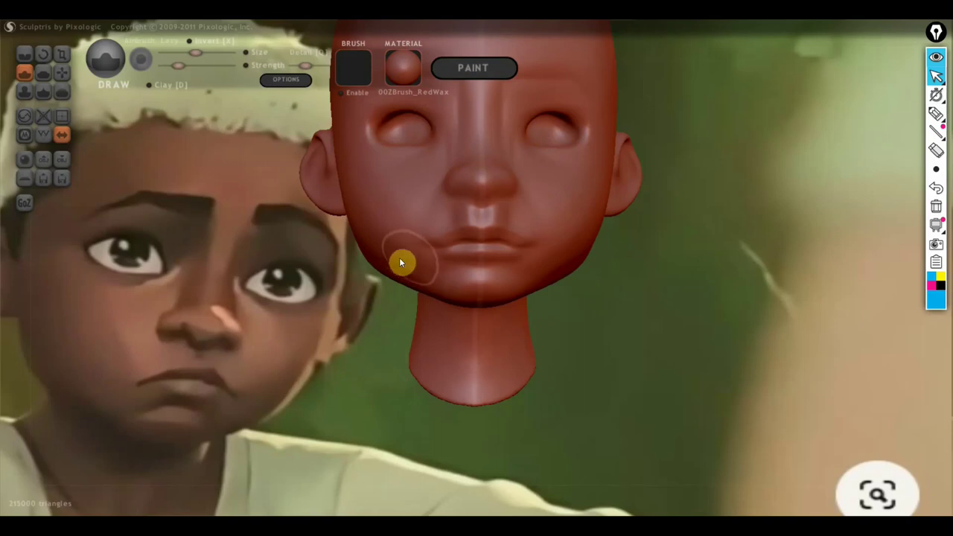
pyautogui.scroll(1, 424, 271)
pyautogui.scroll(1, 426, 272)
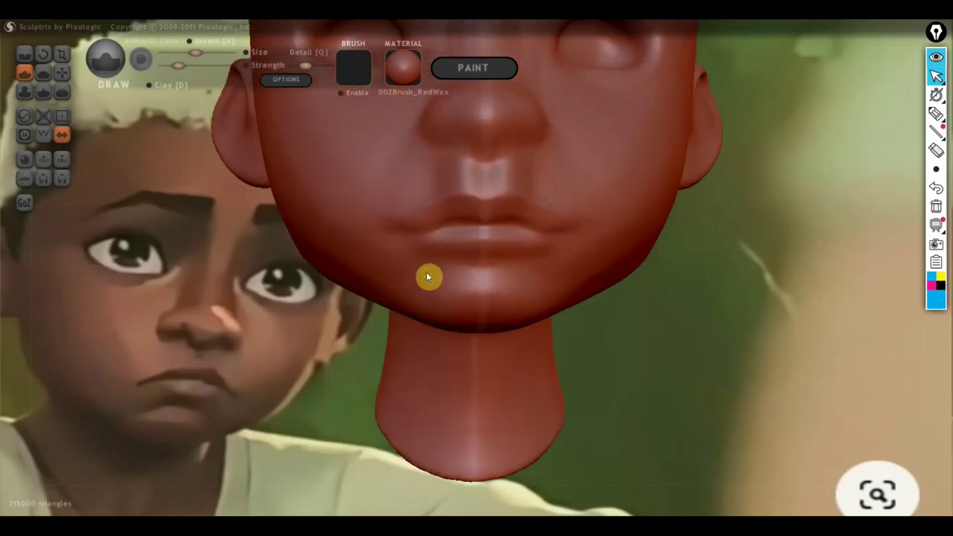
pyautogui.moveTo(427, 272); pyautogui.dragTo(435, 272, button='right')
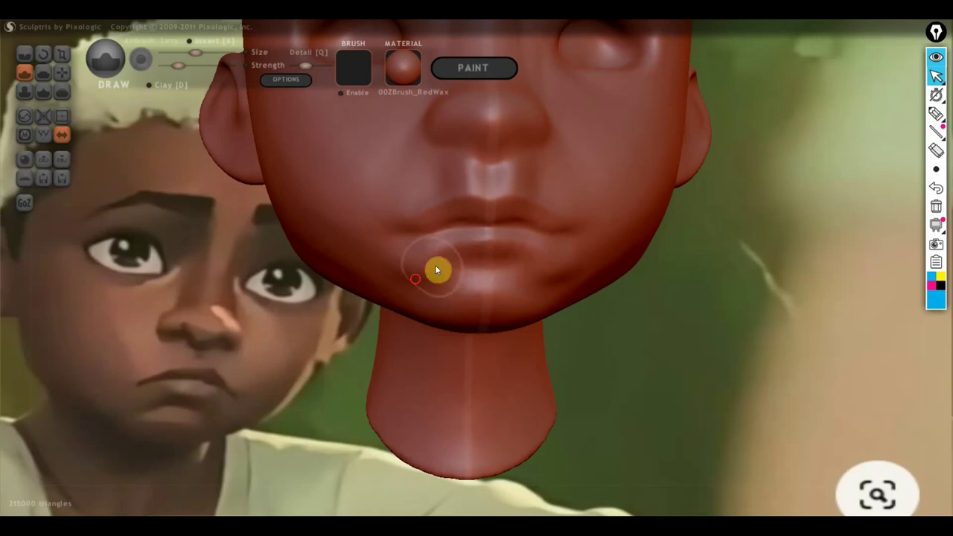
pyautogui.scroll(-3, 400, 294)
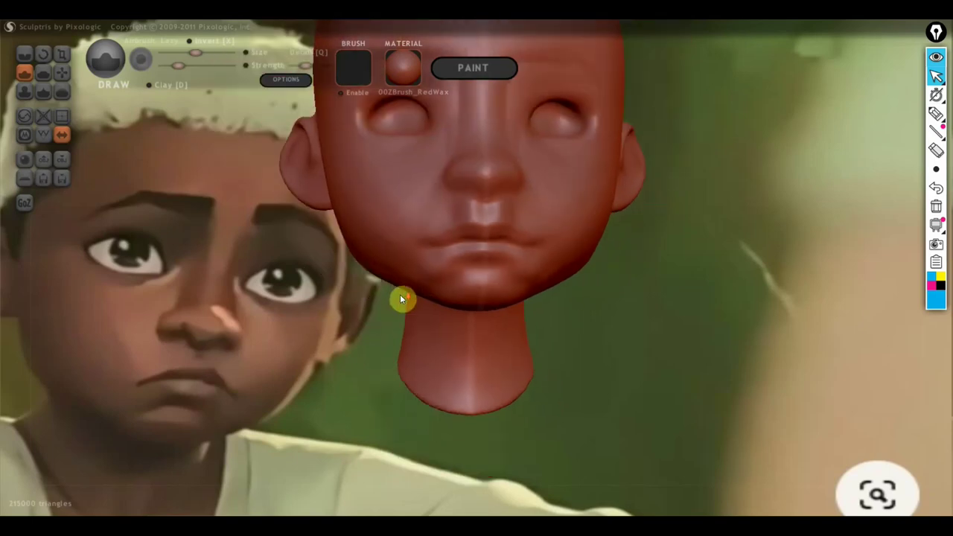
# Step: Build up the jaw side and cheeks from three-quarter and front views
pyautogui.moveTo(390, 273); pyautogui.dragTo(510, 308)
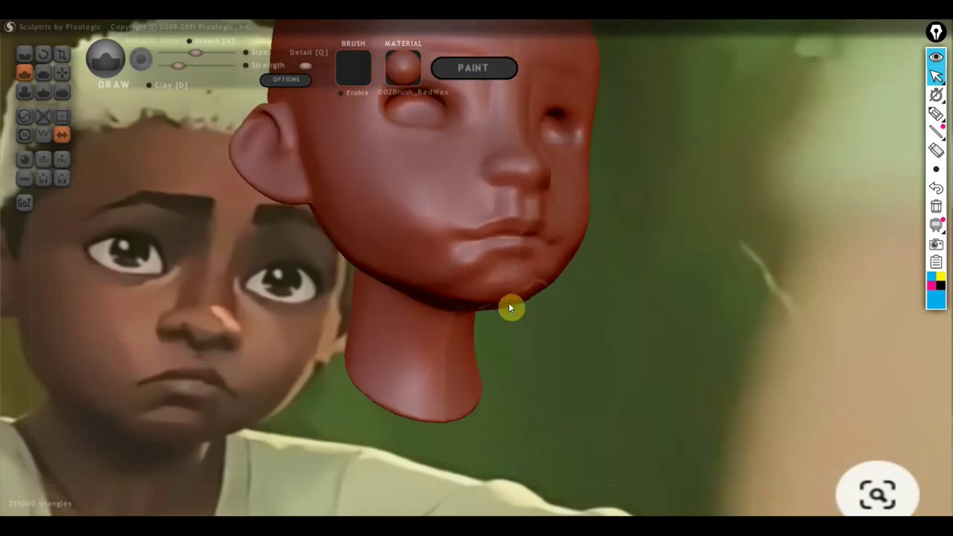
pyautogui.scroll(2, 464, 273)
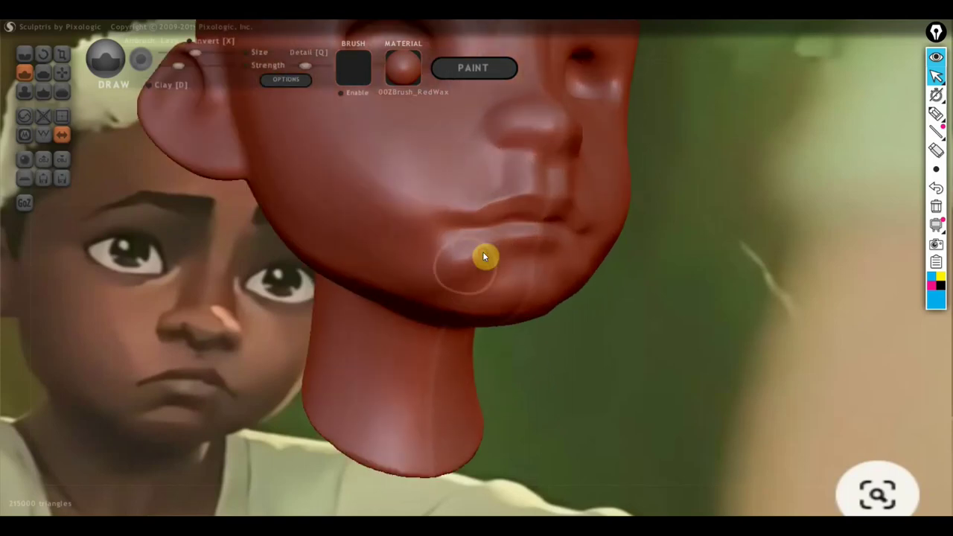
pyautogui.moveTo(405, 201)
pyautogui.mouseDown(button='right')
pyautogui.moveTo(397, 258)
pyautogui.moveTo(408, 257)
pyautogui.mouseUp(button='right')
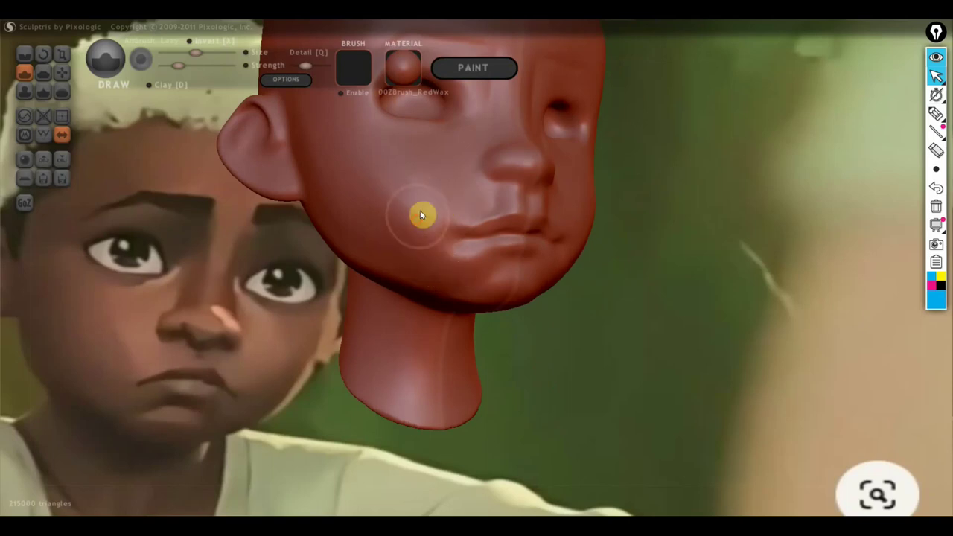
pyautogui.moveTo(425, 271)
pyautogui.mouseDown(button='right')
pyautogui.moveTo(502, 315)
pyautogui.moveTo(562, 325)
pyautogui.mouseUp(button='right')
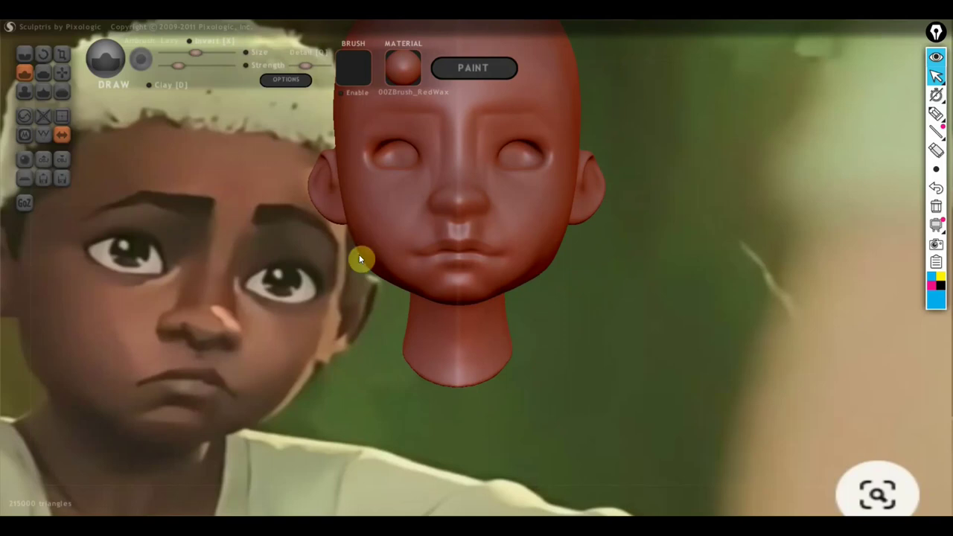
pyautogui.scroll(-2, 356, 249)
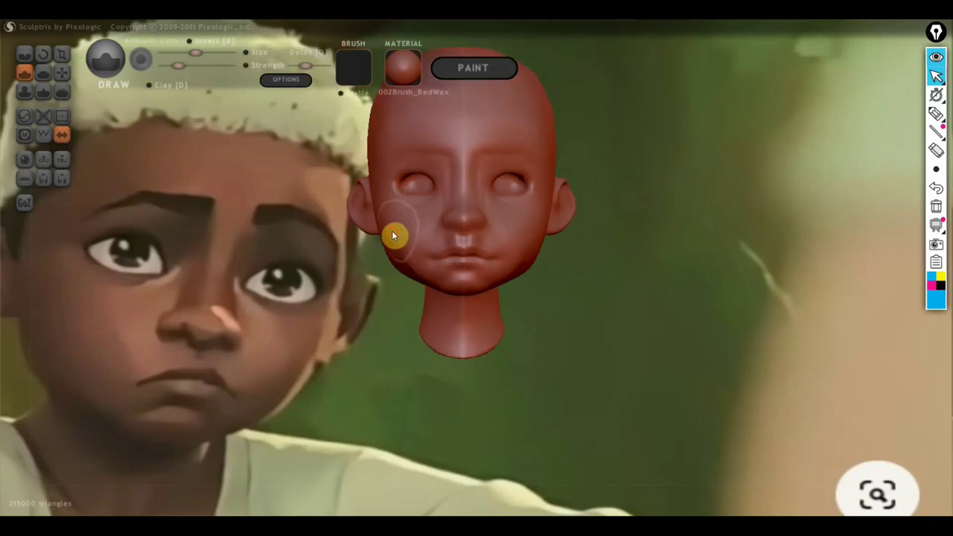
pyautogui.moveTo(562, 258); pyautogui.dragTo(559, 250)
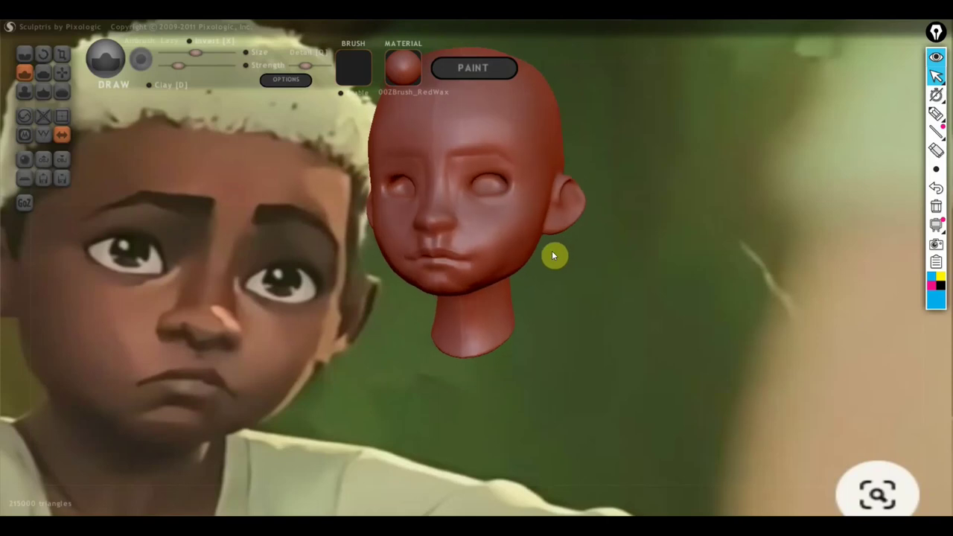
pyautogui.scroll(1, 549, 277)
pyautogui.scroll(1, 532, 281)
pyautogui.scroll(2, 531, 283)
pyautogui.moveTo(531, 284); pyautogui.dragTo(577, 271)
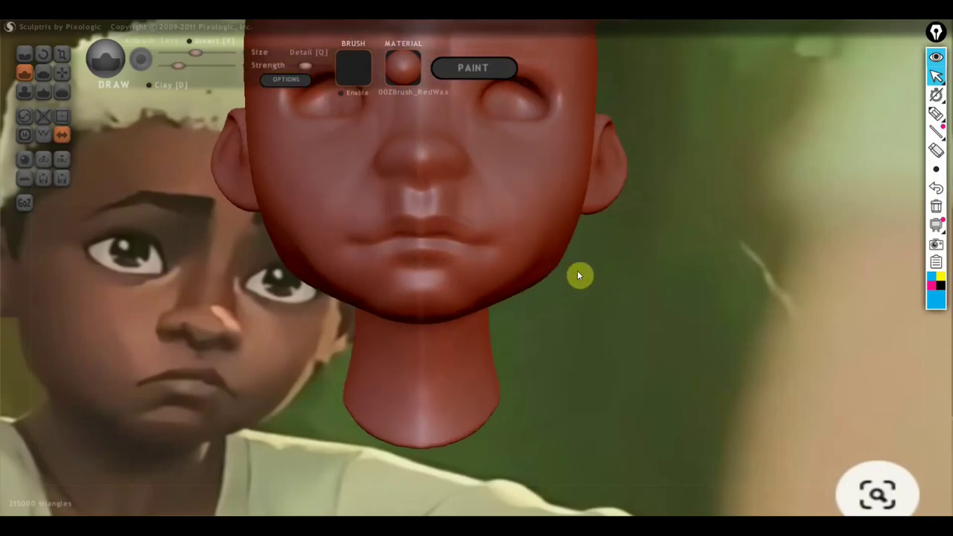
pyautogui.click(43, 73)
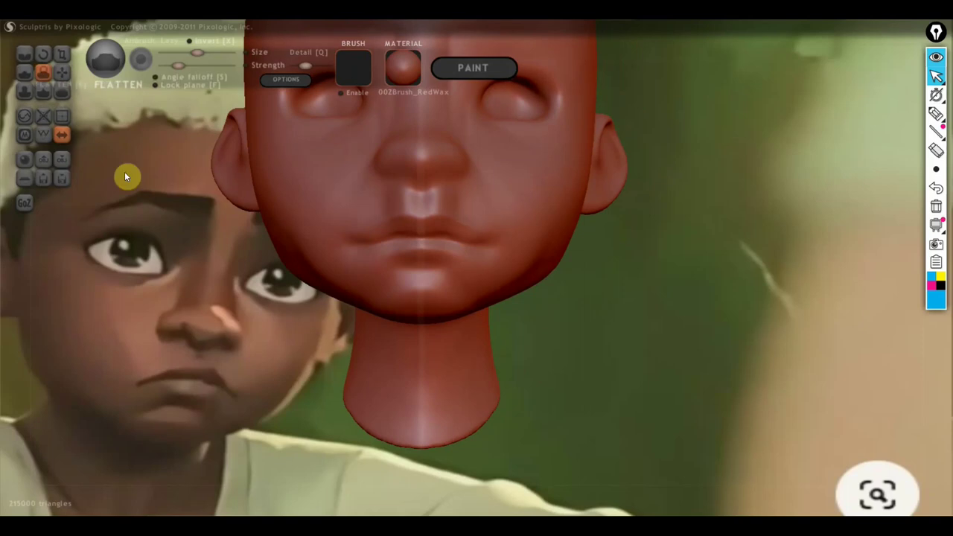
# Step: Flatten the front surface of the chin, zoomed in close
pyautogui.scroll(2, 212, 268)
pyautogui.scroll(1, 361, 349)
pyautogui.moveTo(518, 298)
pyautogui.mouseDown()
pyautogui.moveTo(415, 313)
pyautogui.moveTo(520, 302)
pyautogui.moveTo(504, 299)
pyautogui.mouseUp()
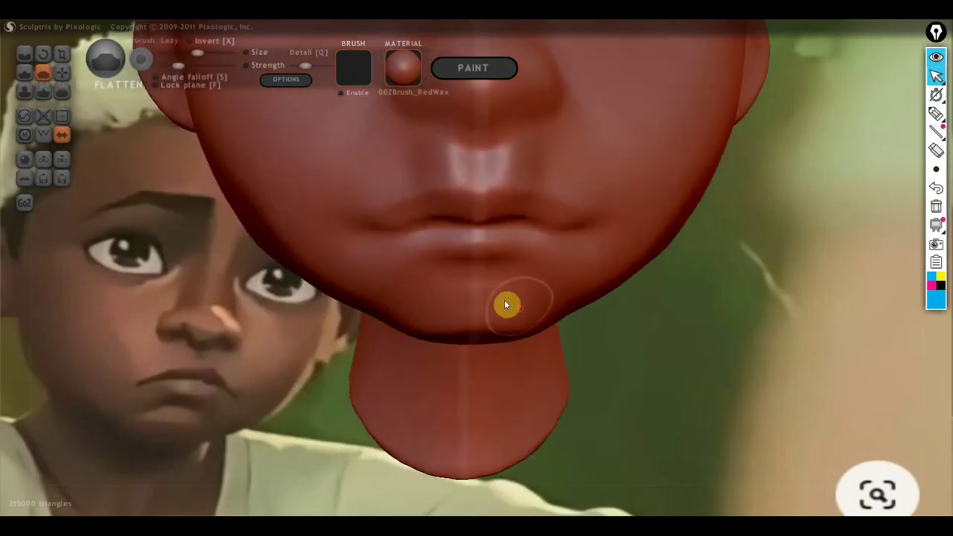
pyautogui.scroll(2, 504, 300)
pyautogui.scroll(1, 527, 319)
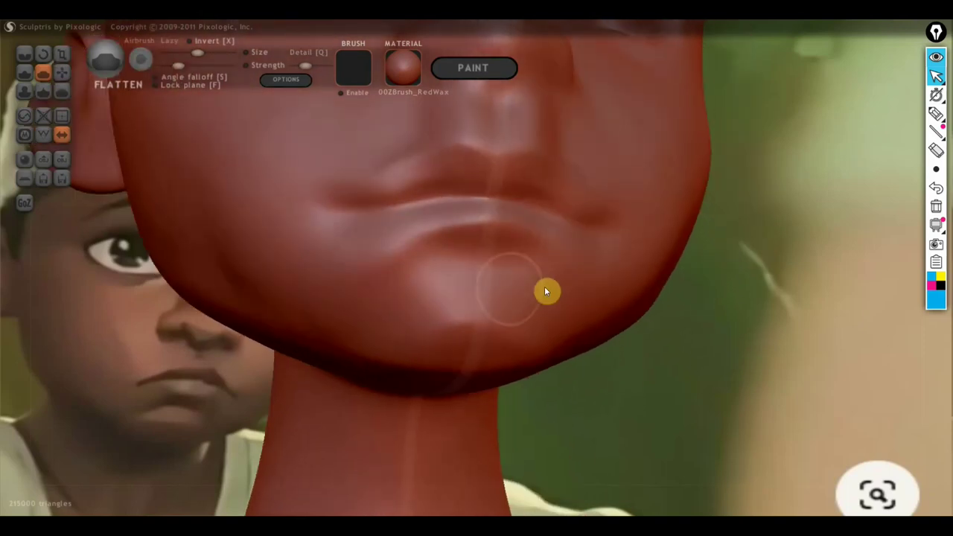
# Step: Smooth the underside of the chin and return to a front view
pyautogui.moveTo(304, 374); pyautogui.dragTo(494, 330, button='right')
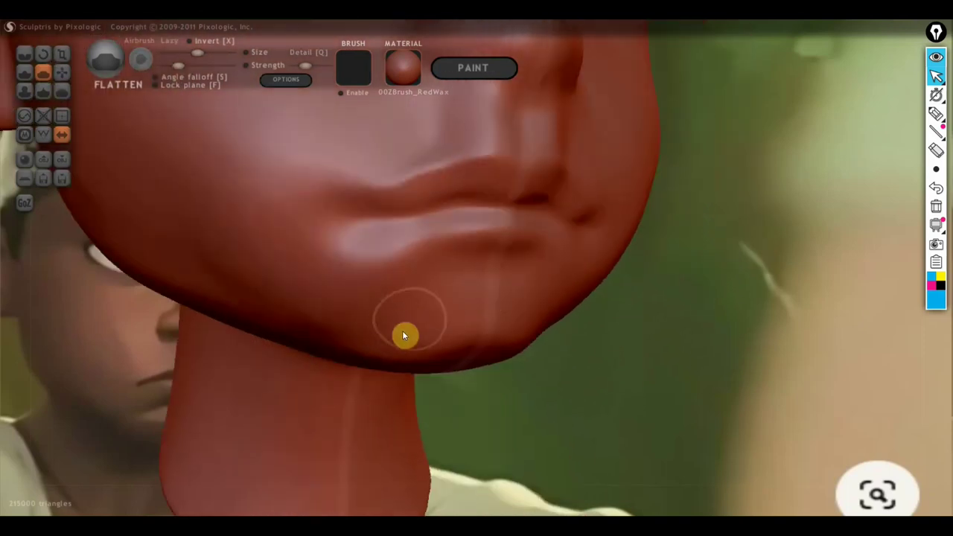
pyautogui.moveTo(394, 332)
pyautogui.mouseDown(button='right')
pyautogui.moveTo(487, 331)
pyautogui.moveTo(495, 341)
pyautogui.moveTo(447, 309)
pyautogui.mouseUp(button='right')
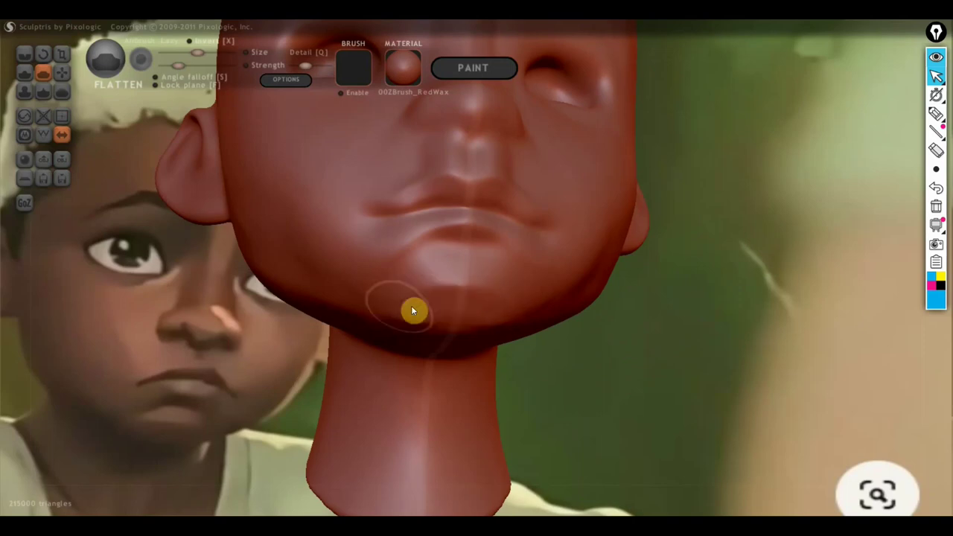
pyautogui.scroll(-3, 507, 326)
pyautogui.moveTo(483, 297)
pyautogui.mouseDown()
pyautogui.moveTo(465, 291)
pyautogui.moveTo(419, 305)
pyautogui.moveTo(471, 298)
pyautogui.moveTo(500, 308)
pyautogui.mouseUp()
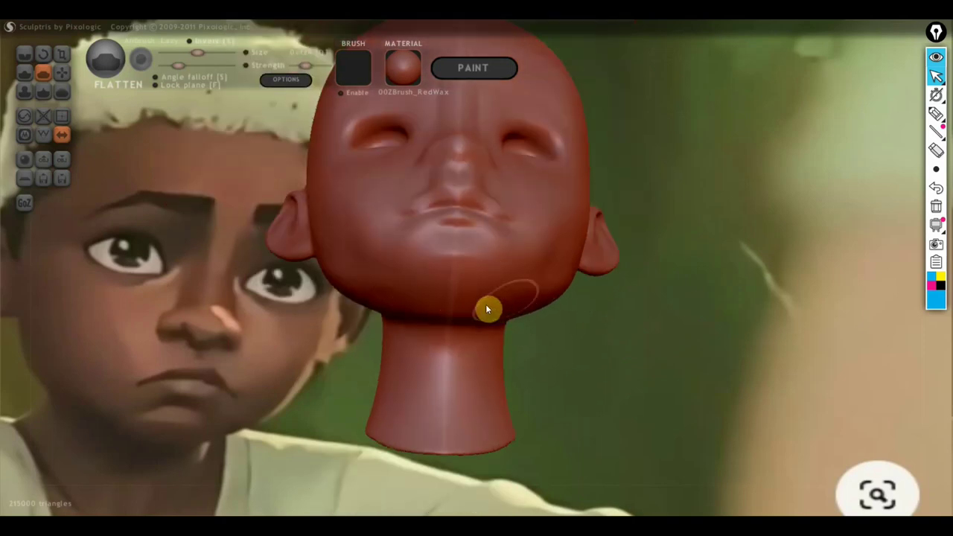
pyautogui.moveTo(378, 319)
pyautogui.mouseDown(button='right')
pyautogui.moveTo(511, 388)
pyautogui.moveTo(579, 342)
pyautogui.mouseUp(button='right')
pyautogui.scroll(2, 588, 335)
pyautogui.scroll(2, 599, 346)
# Step: With a smaller Grab brush, widen the outer eye-socket corners and pull inner corners toward the nose
pyautogui.click(61, 81)
pyautogui.scroll(2, 256, 236)
pyautogui.scroll(2, 297, 235)
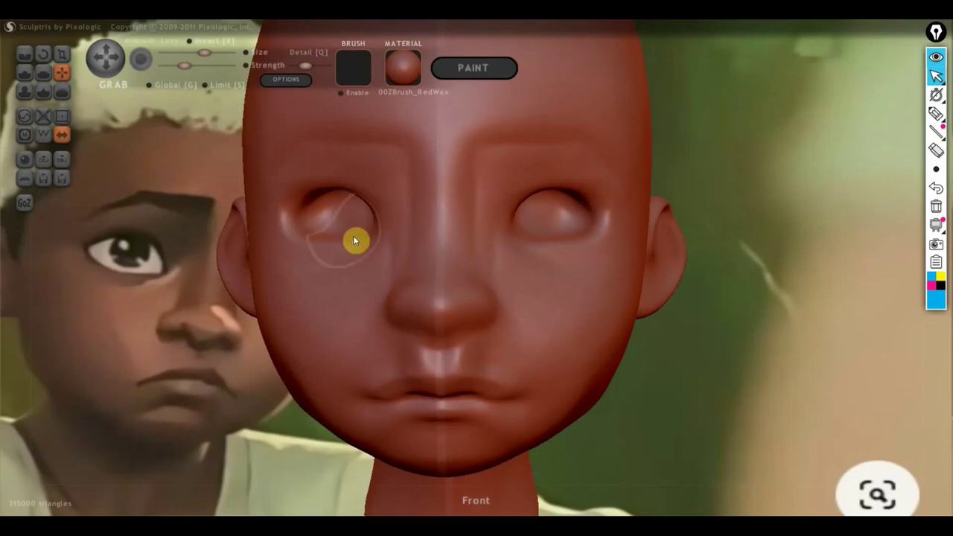
pyautogui.moveTo(336, 245); pyautogui.dragTo(332, 271)
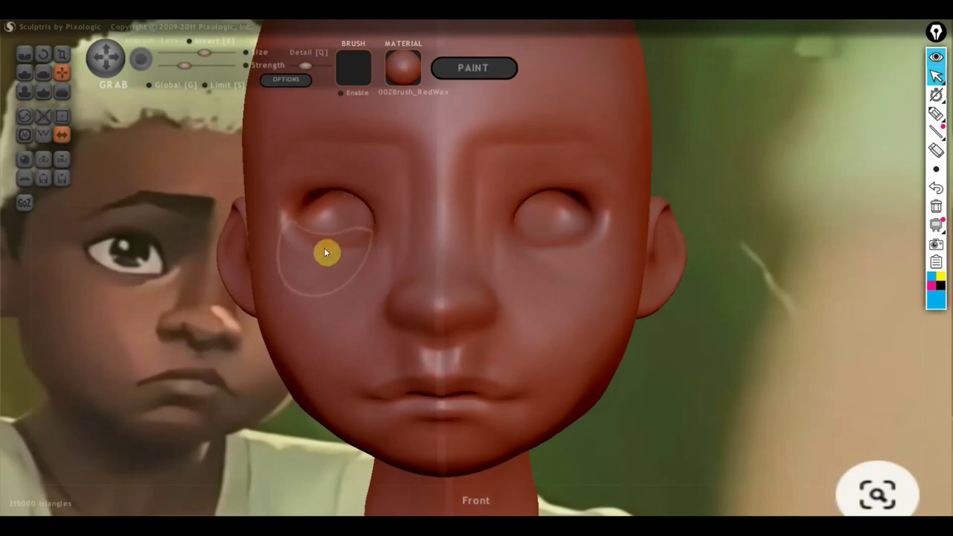
pyautogui.hotkey('ctrl', 'z')
pyautogui.moveTo(206, 60); pyautogui.dragTo(196, 53)
pyautogui.moveTo(295, 223)
pyautogui.mouseDown()
pyautogui.moveTo(281, 223)
pyautogui.moveTo(289, 221)
pyautogui.mouseUp()
pyautogui.moveTo(376, 237); pyautogui.dragTo(396, 239)
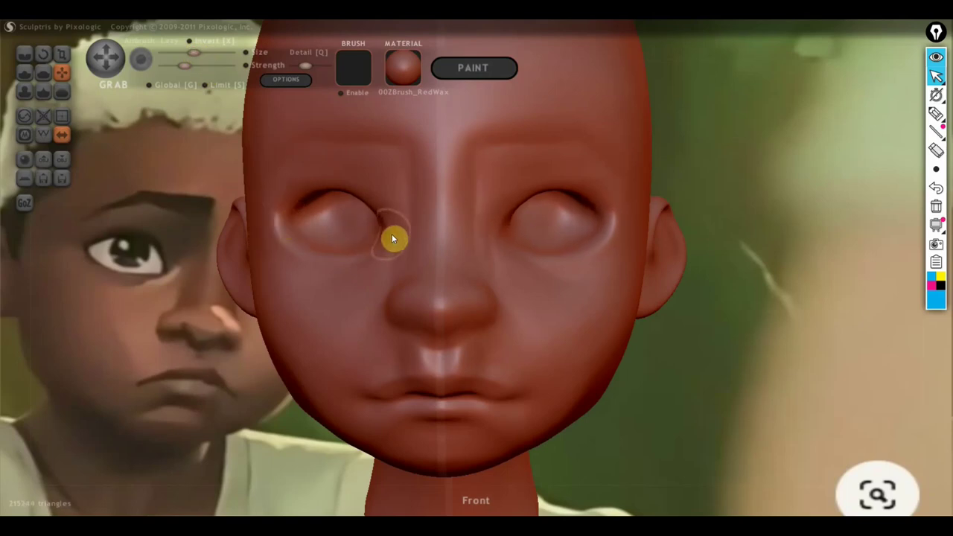
pyautogui.scroll(-3, 388, 256)
pyautogui.scroll(-2, 402, 283)
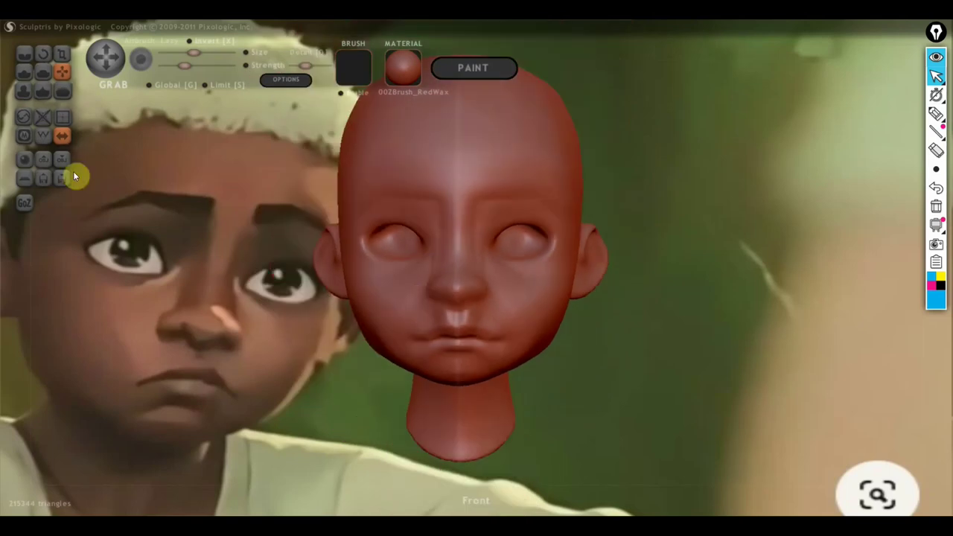
# Step: Zoom closer onto the face and tilt the head forward to inspect the brow
pyautogui.click(51, 77)
pyautogui.scroll(3, 222, 227)
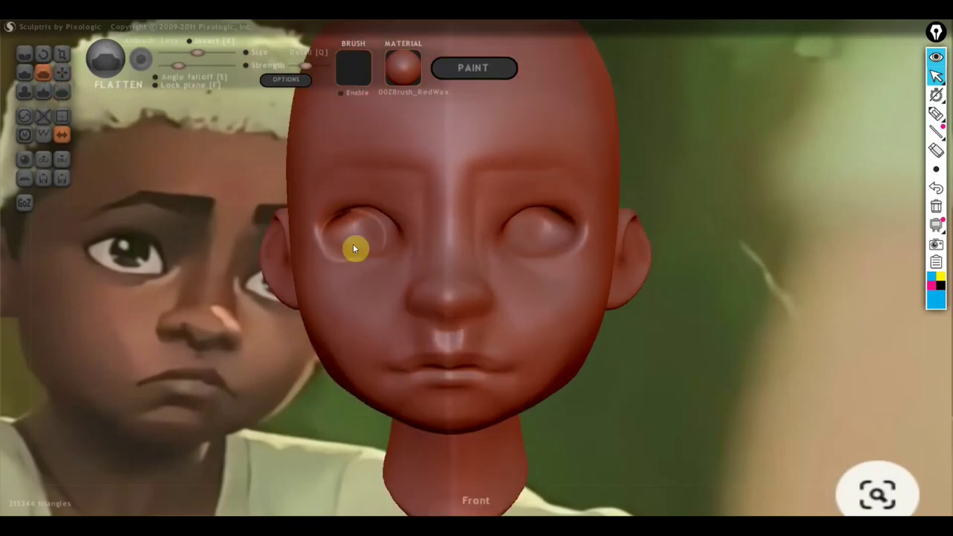
pyautogui.click(30, 74)
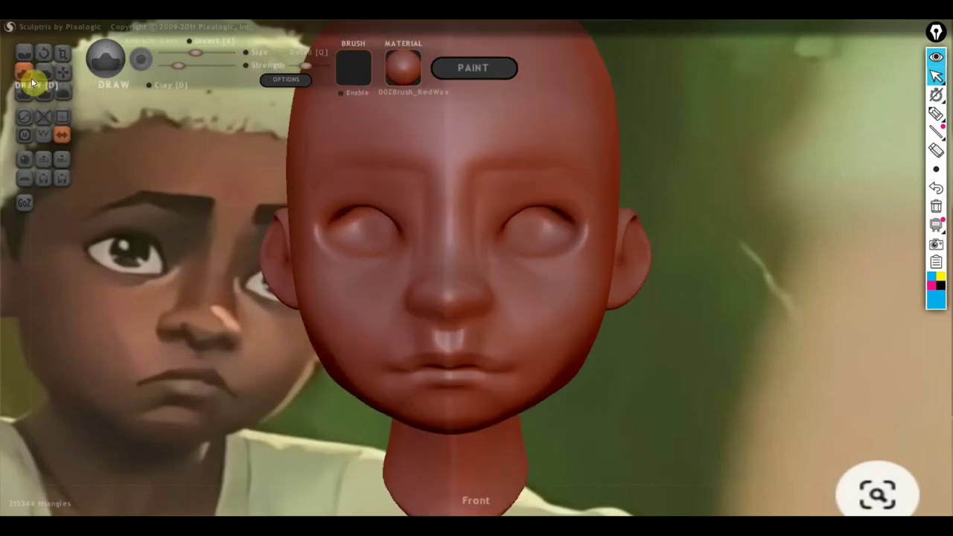
pyautogui.scroll(3, 428, 221)
pyautogui.moveTo(461, 223); pyautogui.dragTo(435, 213, button='right')
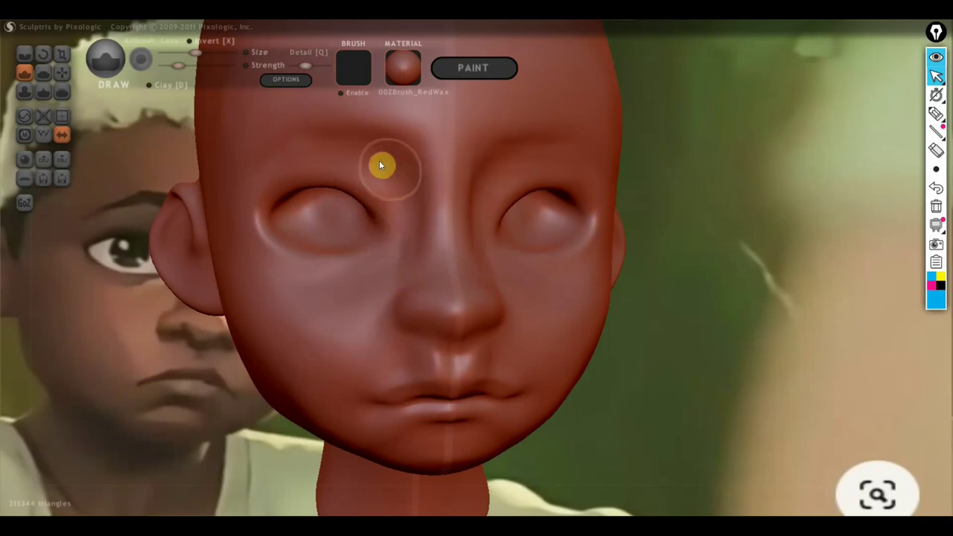
pyautogui.scroll(-3, 303, 191)
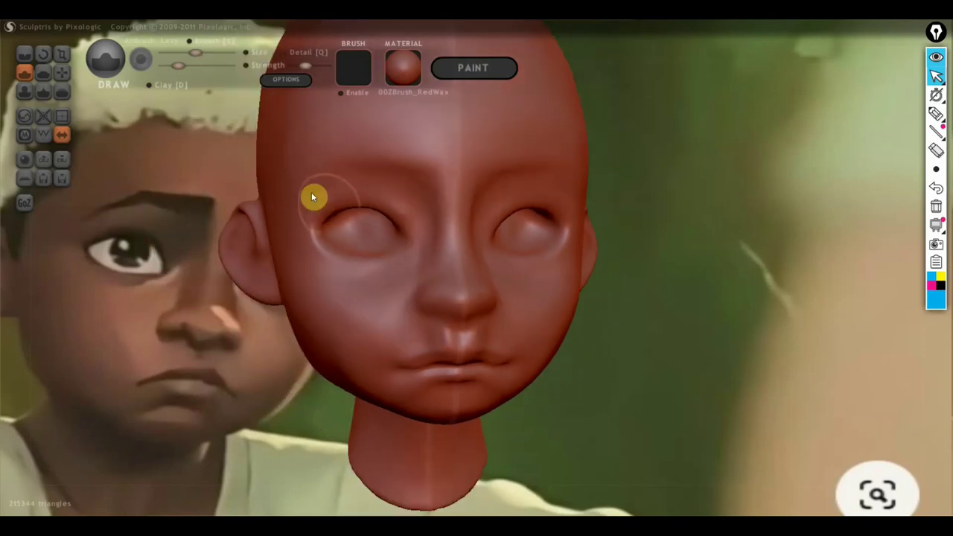
pyautogui.click(24, 53)
pyautogui.scroll(2, 356, 186)
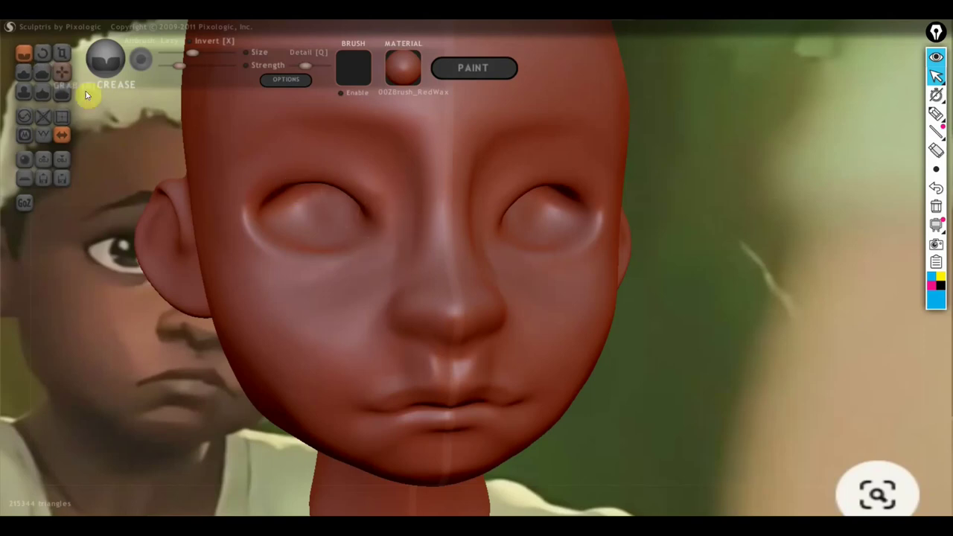
pyautogui.scroll(-2, 163, 171)
pyautogui.moveTo(305, 264); pyautogui.dragTo(379, 321)
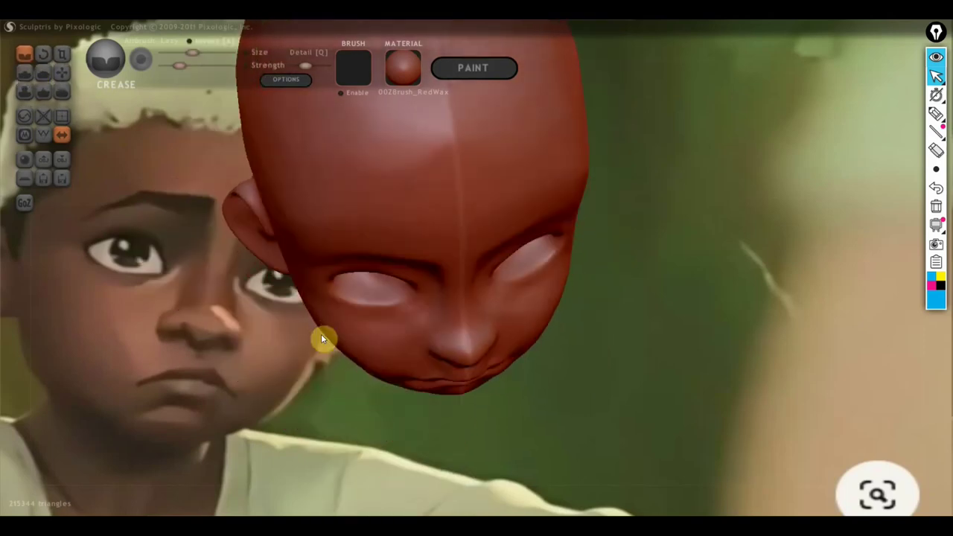
# Step: Turn the head and zoom in to view the left eye socket from above
pyautogui.click(50, 77)
pyautogui.moveTo(253, 230)
pyautogui.mouseDown()
pyautogui.moveTo(334, 205)
pyautogui.moveTo(357, 303)
pyautogui.mouseUp()
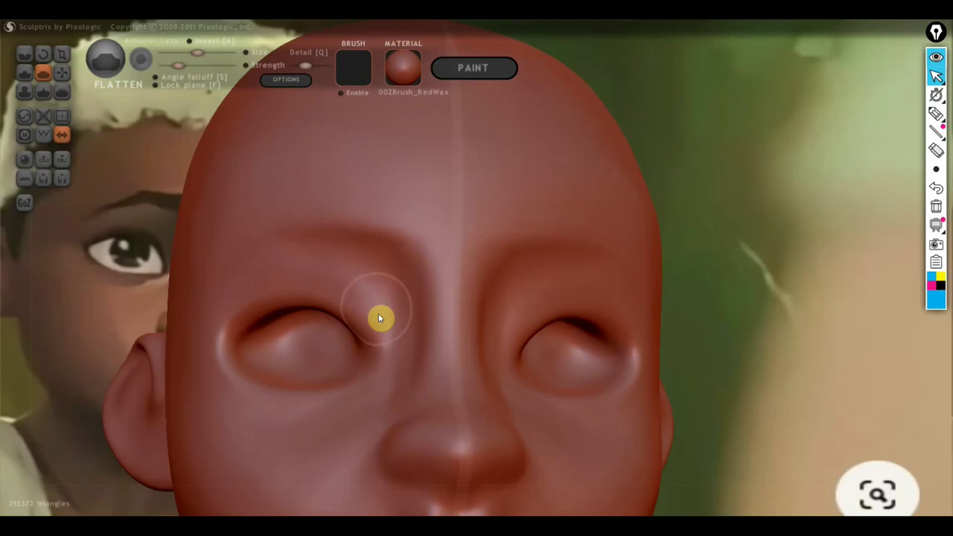
pyautogui.moveTo(338, 276); pyautogui.dragTo(291, 393, button='right')
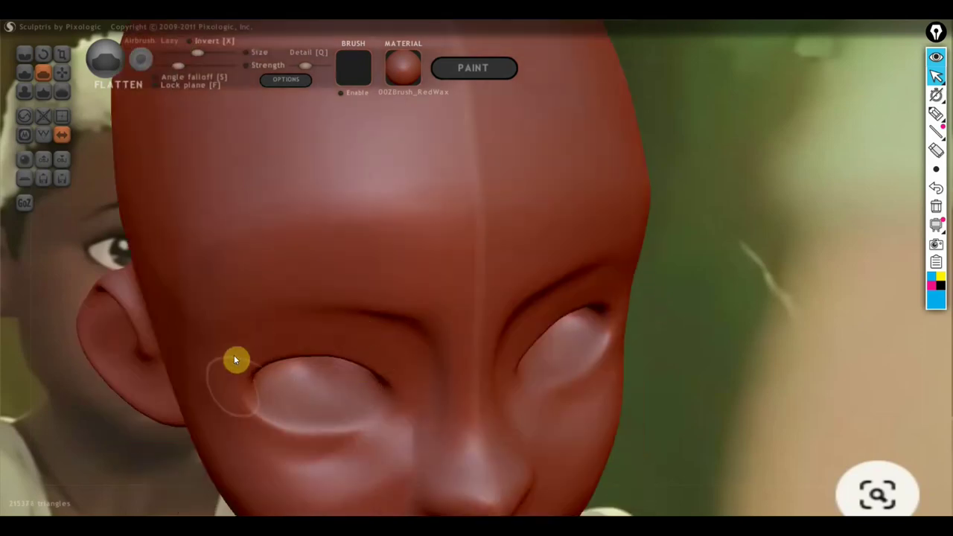
pyautogui.scroll(-2, 312, 348)
pyautogui.scroll(-2, 311, 355)
# Step: Pull the lower eyelids upward and reshape the brow with an enlarged Grab brush
pyautogui.click(61, 72)
pyautogui.moveTo(255, 234)
pyautogui.mouseDown(button='right')
pyautogui.moveTo(399, 350)
pyautogui.moveTo(386, 349)
pyautogui.mouseUp(button='right')
pyautogui.moveTo(386, 348); pyautogui.dragTo(391, 331)
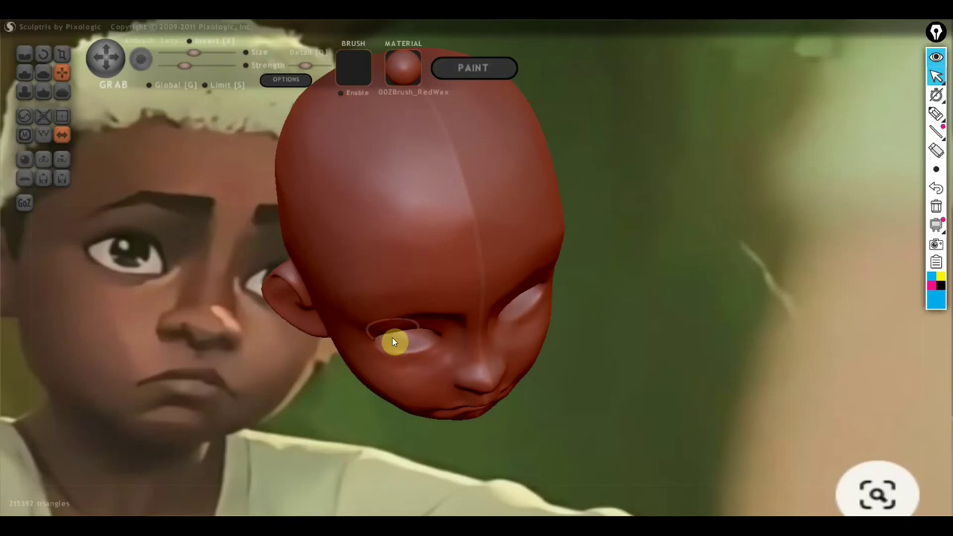
pyautogui.moveTo(193, 52); pyautogui.dragTo(207, 52)
pyautogui.moveTo(392, 316)
pyautogui.mouseDown()
pyautogui.moveTo(405, 343)
pyautogui.moveTo(373, 341)
pyautogui.mouseUp()
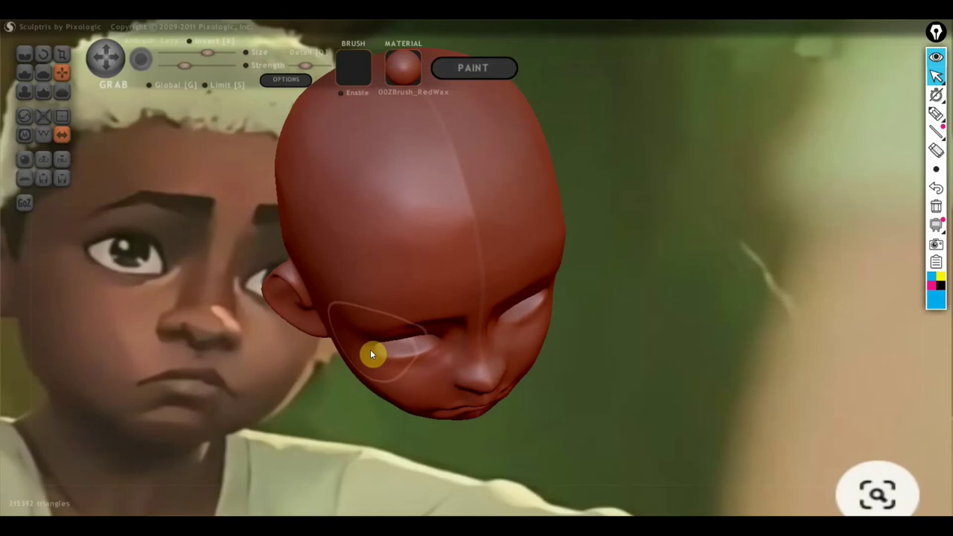
pyautogui.moveTo(396, 343)
pyautogui.mouseDown(button='right')
pyautogui.moveTo(335, 287)
pyautogui.moveTo(508, 351)
pyautogui.moveTo(437, 320)
pyautogui.mouseUp(button='right')
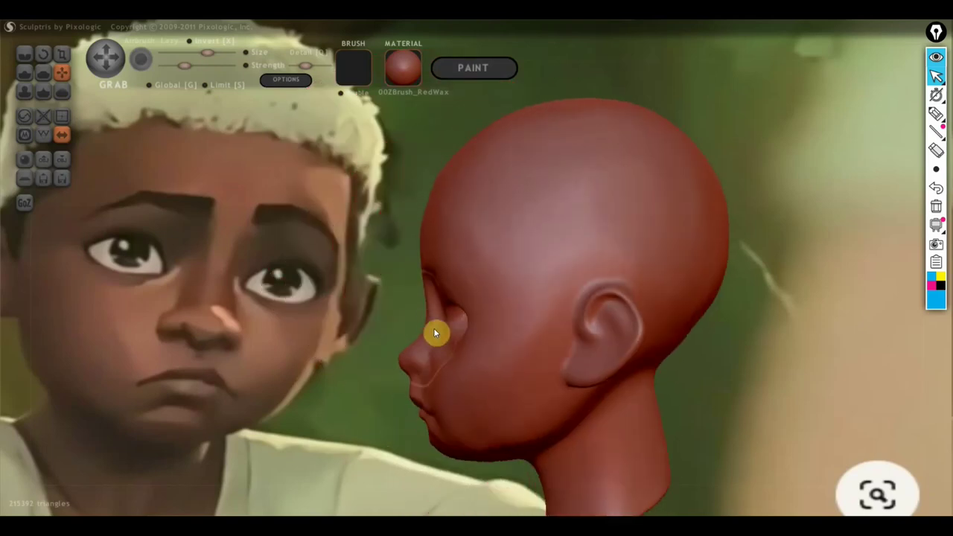
pyautogui.scroll(3, 434, 328)
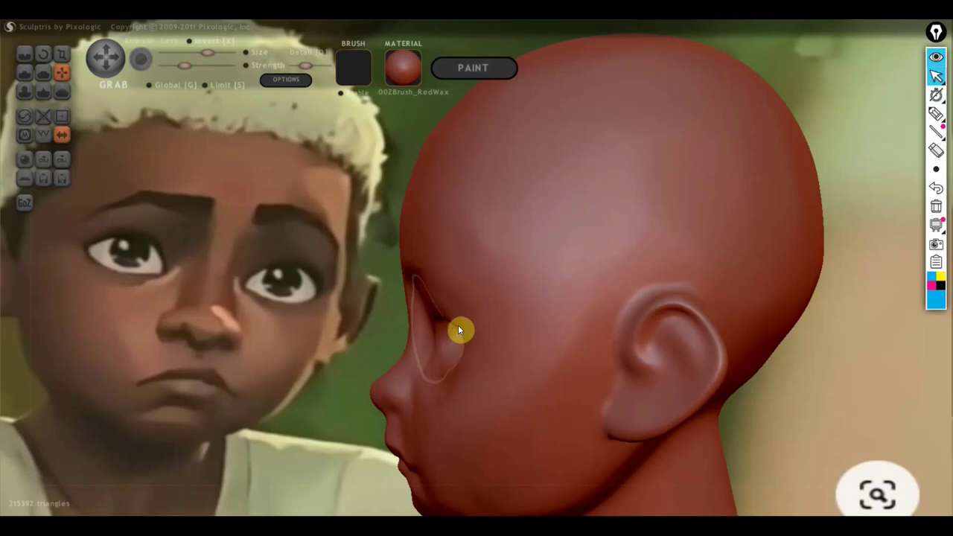
pyautogui.scroll(2, 443, 322)
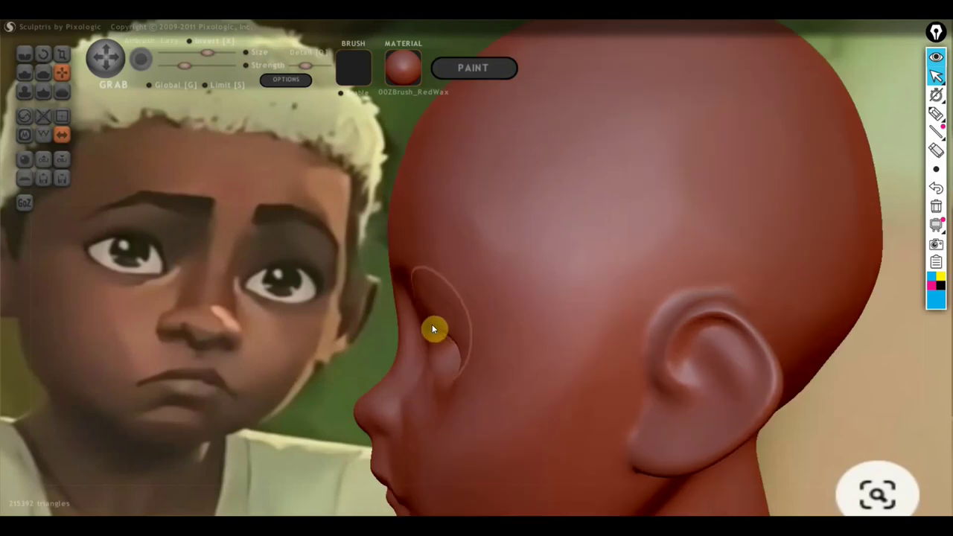
pyautogui.scroll(2, 471, 351)
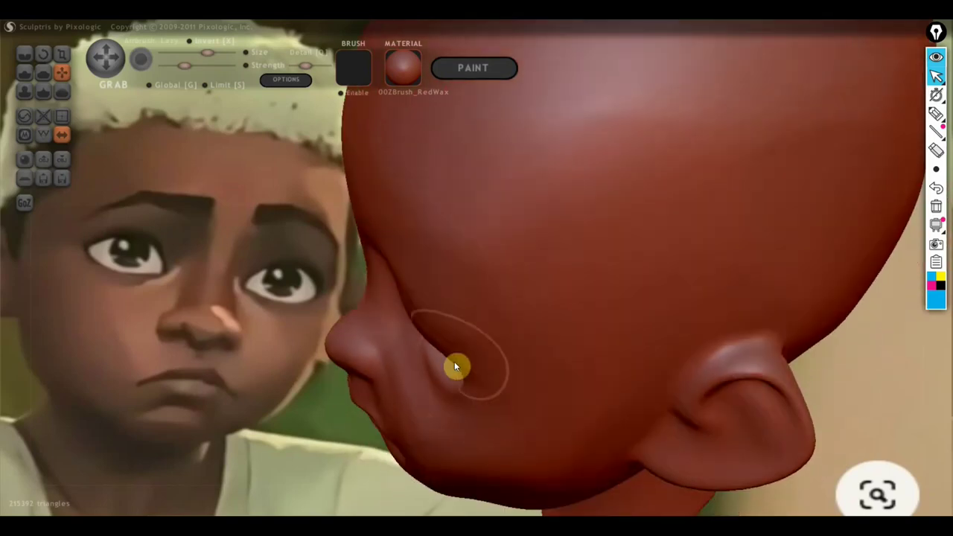
pyautogui.moveTo(448, 350)
pyautogui.mouseDown(button='right')
pyautogui.moveTo(509, 328)
pyautogui.moveTo(414, 339)
pyautogui.moveTo(485, 332)
pyautogui.moveTo(531, 285)
pyautogui.mouseUp(button='right')
pyautogui.scroll(-5, 458, 300)
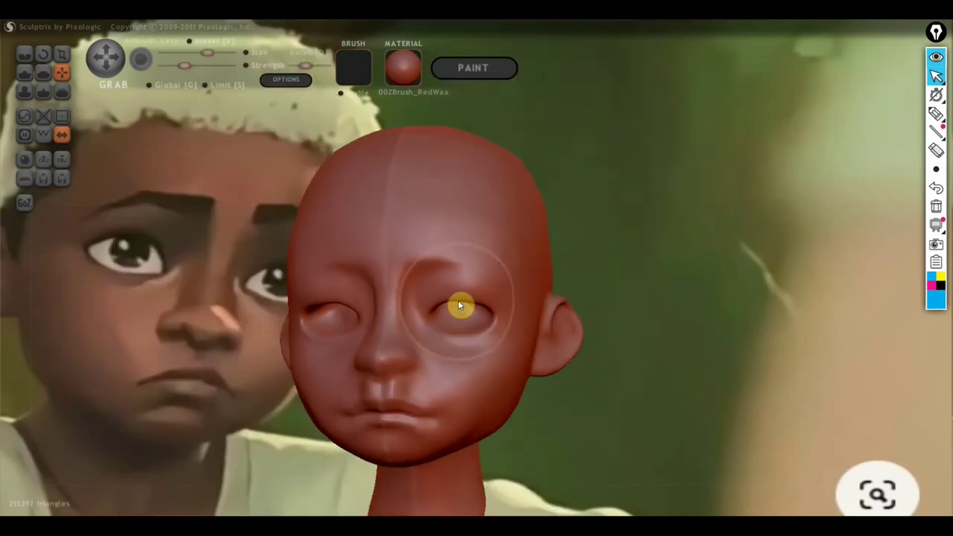
# Step: Deepen the right brow line and upper eyelid fold with the Crease brush
pyautogui.click(24, 54)
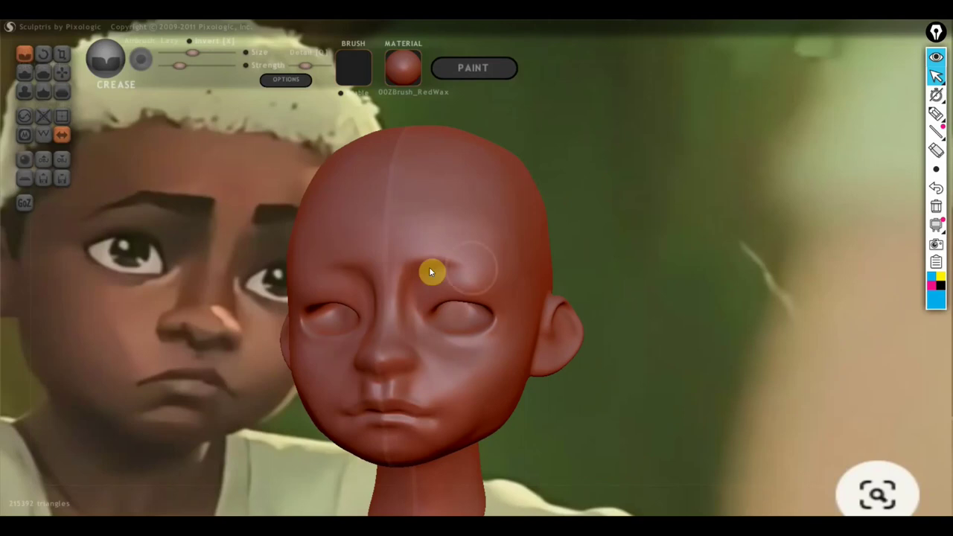
pyautogui.moveTo(478, 272); pyautogui.dragTo(425, 270)
pyautogui.moveTo(431, 270); pyautogui.dragTo(465, 294)
pyautogui.scroll(2, 493, 305)
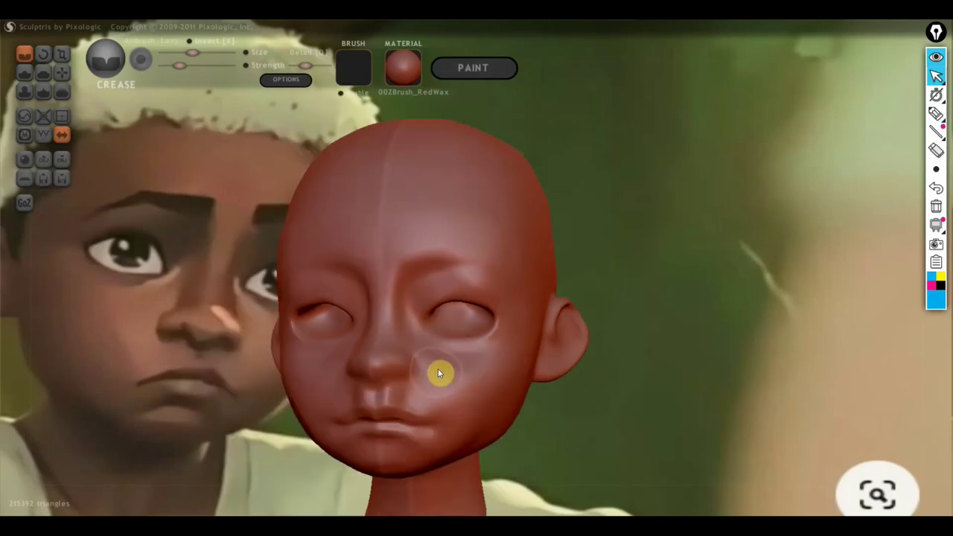
# Step: Raise the inner eye corner and upper cheek with a slightly smaller Draw brush
pyautogui.click(25, 72)
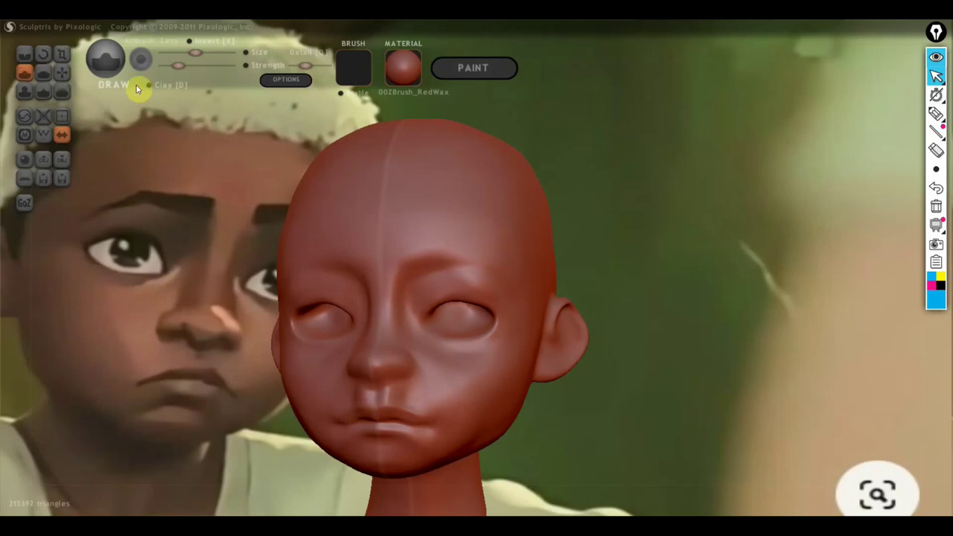
pyautogui.moveTo(195, 52); pyautogui.dragTo(187, 52)
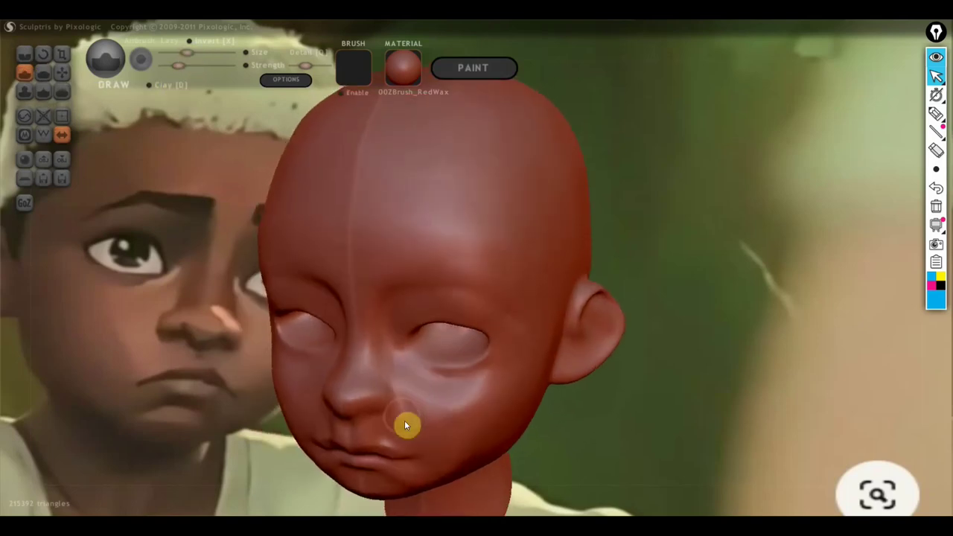
pyautogui.scroll(5, 410, 417)
pyautogui.scroll(-3, 402, 399)
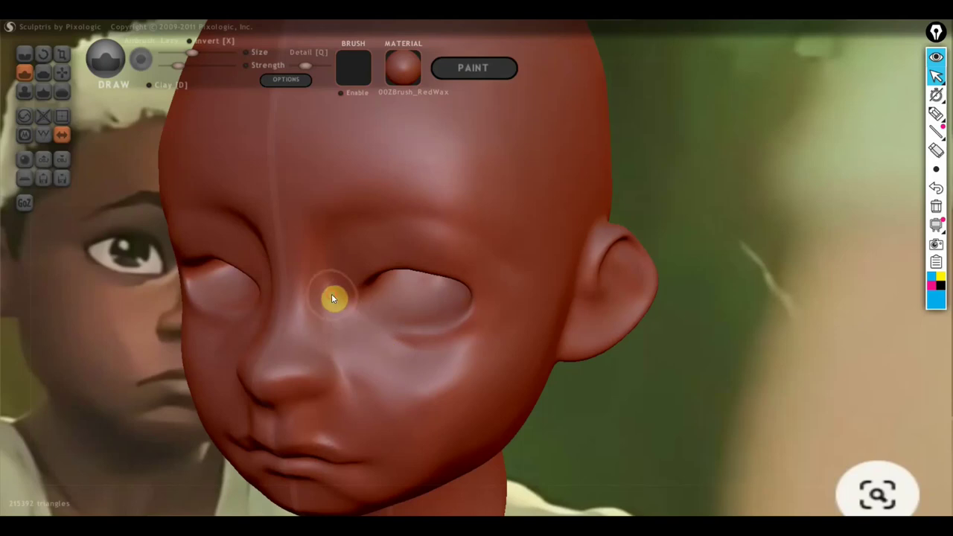
pyautogui.moveTo(344, 324); pyautogui.dragTo(346, 322)
# Step: In left-side profile, pull the lips and chin into shape with Grab
pyautogui.moveTo(400, 370)
pyautogui.mouseDown(button='right')
pyautogui.moveTo(419, 378)
pyautogui.moveTo(410, 353)
pyautogui.moveTo(278, 356)
pyautogui.mouseUp(button='right')
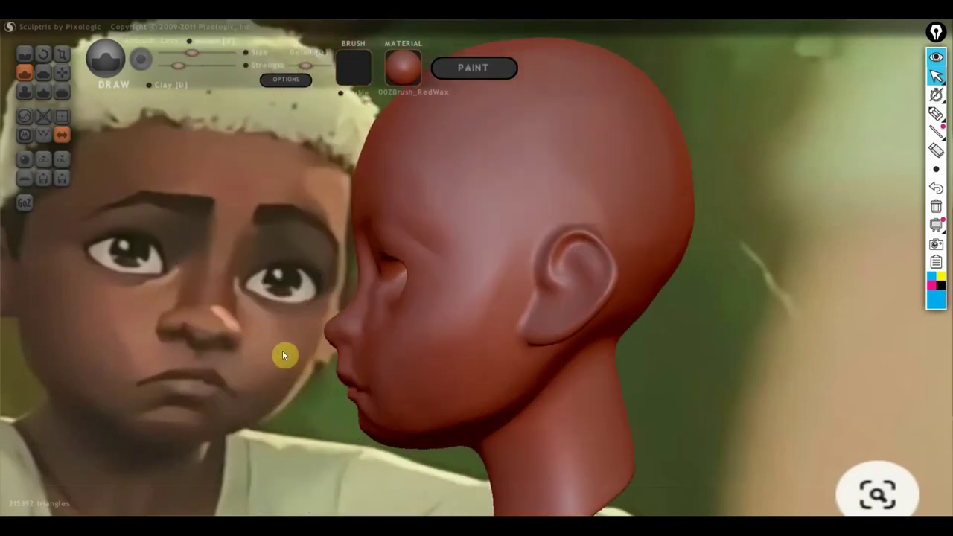
pyautogui.click(62, 73)
pyautogui.scroll(-3, 186, 187)
pyautogui.moveTo(355, 341); pyautogui.dragTo(404, 336, button='right')
pyautogui.moveTo(405, 335)
pyautogui.mouseDown()
pyautogui.moveTo(392, 327)
pyautogui.moveTo(402, 334)
pyautogui.moveTo(393, 338)
pyautogui.mouseUp()
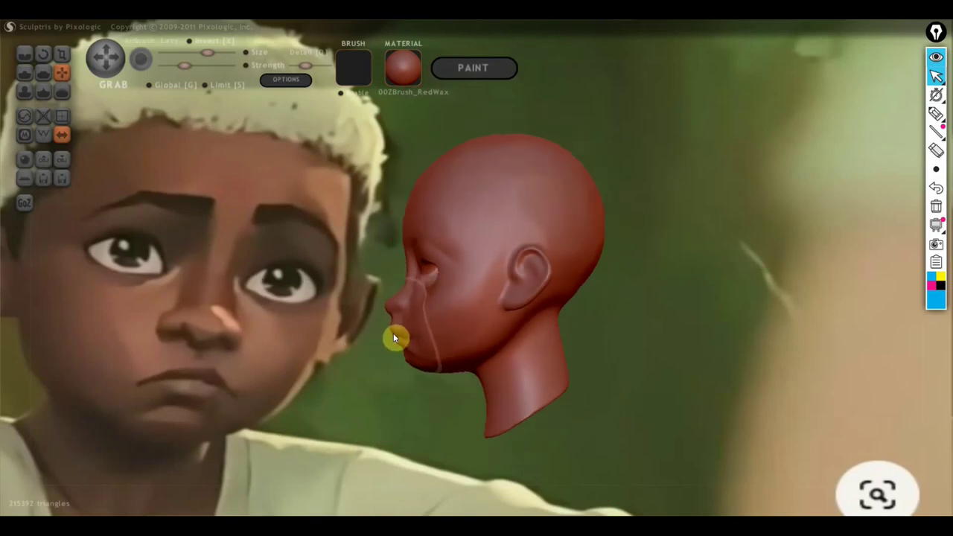
pyautogui.scroll(-2, 407, 272)
pyautogui.moveTo(408, 272)
pyautogui.mouseDown(button='right')
pyautogui.moveTo(445, 204)
pyautogui.moveTo(490, 227)
pyautogui.mouseUp(button='right')
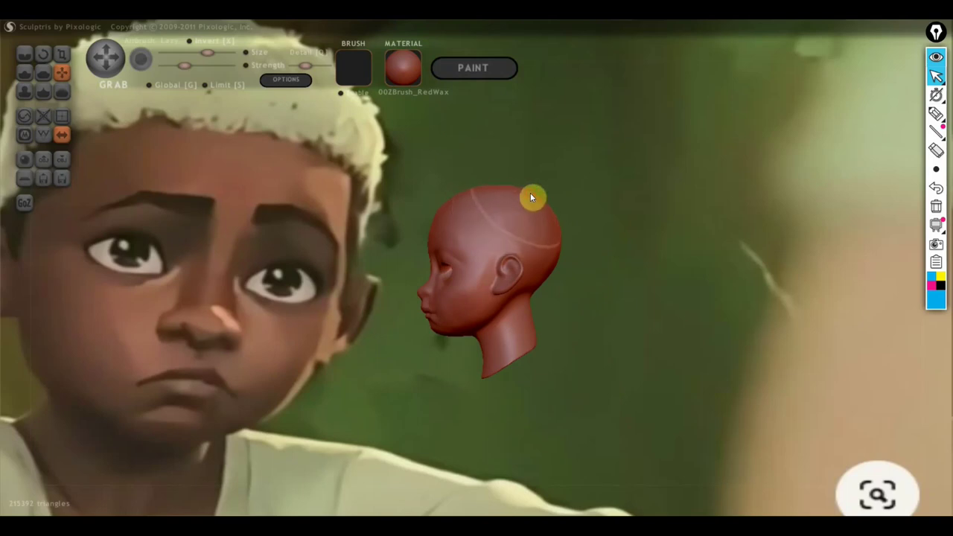
pyautogui.moveTo(527, 201); pyautogui.dragTo(561, 221, button='right')
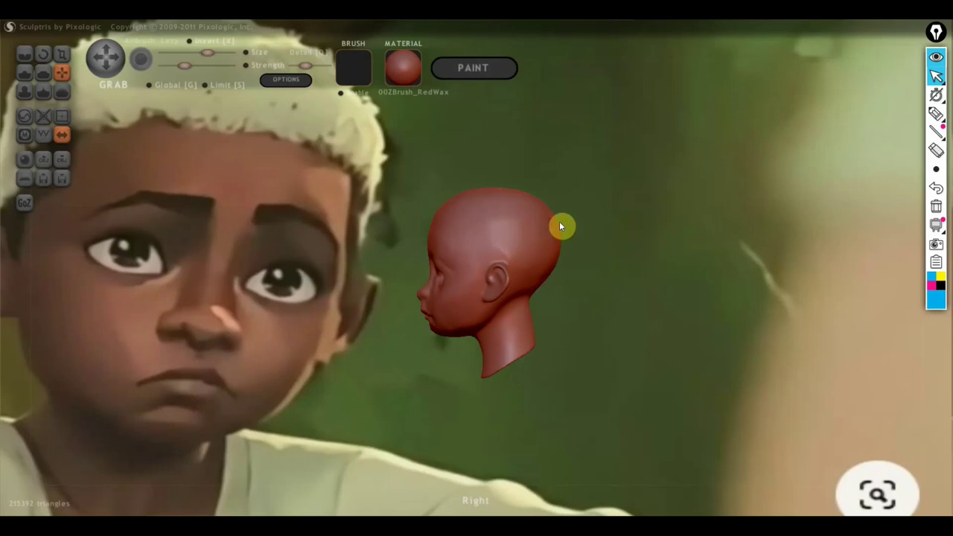
pyautogui.moveTo(550, 222)
pyautogui.mouseDown(button='right')
pyautogui.moveTo(581, 239)
pyautogui.moveTo(645, 245)
pyautogui.moveTo(732, 230)
pyautogui.mouseUp(button='right')
pyautogui.moveTo(529, 241); pyautogui.dragTo(549, 281, button='right')
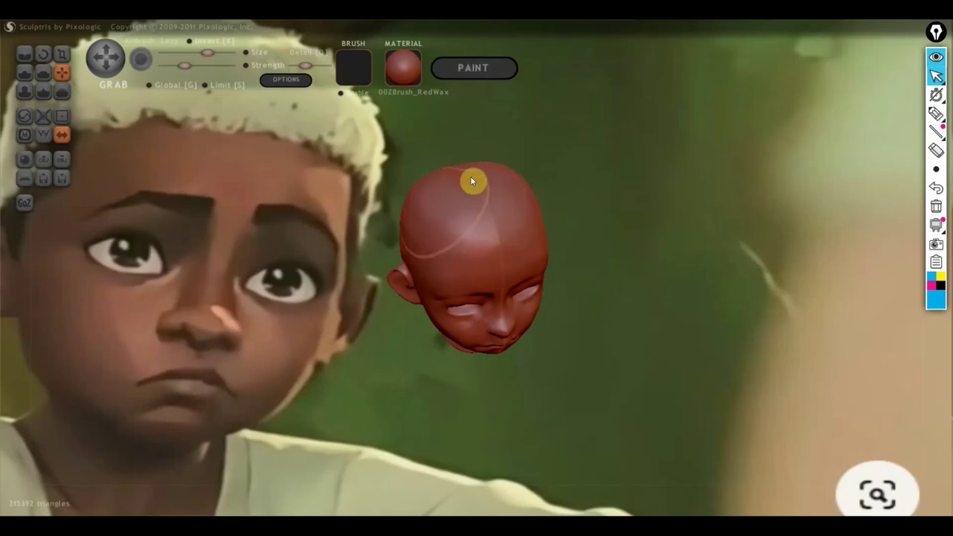
pyautogui.click(42, 73)
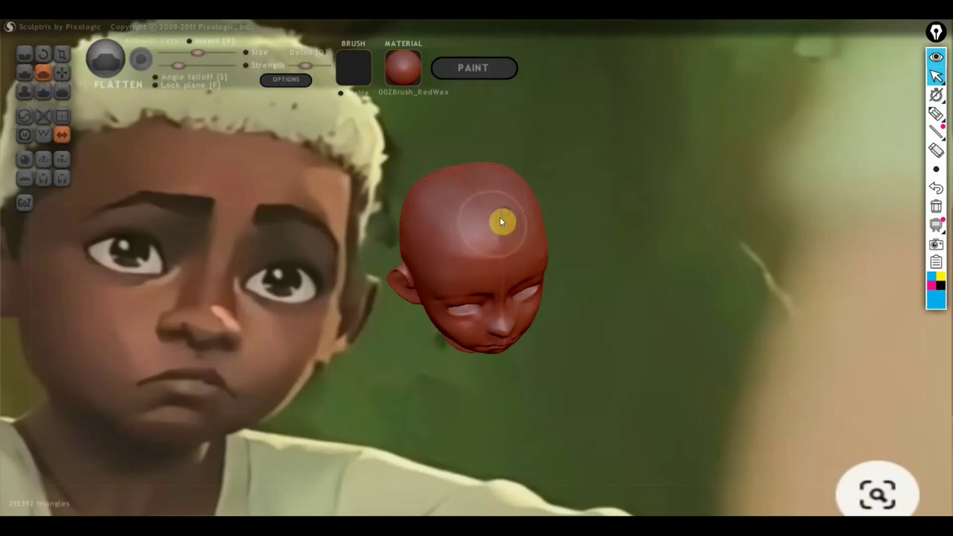
# Step: Flatten the top of the head and the forehead near the brow ridge
pyautogui.moveTo(430, 193); pyautogui.dragTo(498, 247)
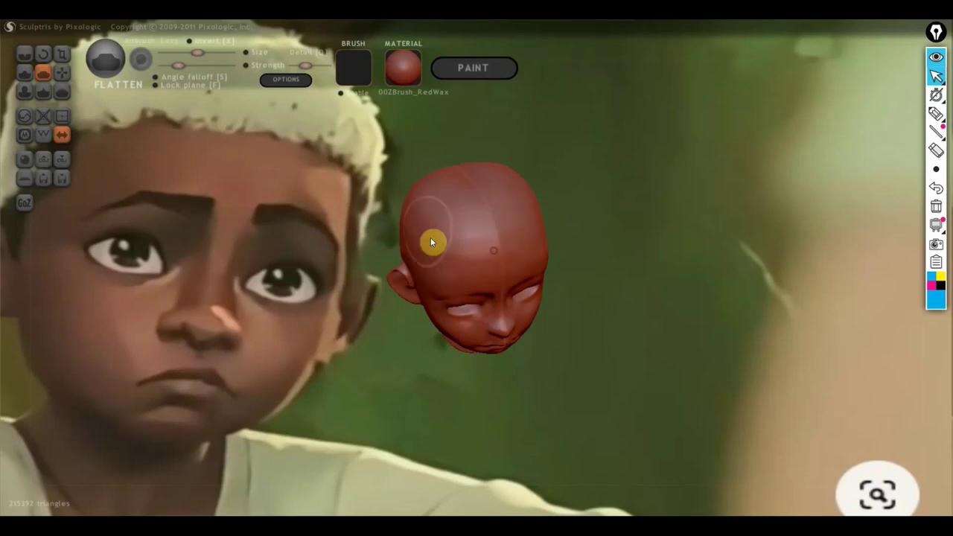
pyautogui.scroll(2, 501, 253)
pyautogui.moveTo(493, 300)
pyautogui.mouseDown()
pyautogui.moveTo(530, 259)
pyautogui.moveTo(453, 275)
pyautogui.moveTo(547, 248)
pyautogui.moveTo(478, 261)
pyautogui.mouseUp()
pyautogui.moveTo(477, 263)
pyautogui.mouseDown(button='right')
pyautogui.moveTo(297, 206)
pyautogui.moveTo(361, 202)
pyautogui.moveTo(400, 233)
pyautogui.mouseUp(button='right')
pyautogui.scroll(2, 447, 220)
pyautogui.moveTo(359, 199)
pyautogui.mouseDown()
pyautogui.moveTo(463, 207)
pyautogui.moveTo(368, 207)
pyautogui.moveTo(462, 212)
pyautogui.moveTo(409, 215)
pyautogui.moveTo(477, 227)
pyautogui.moveTo(517, 257)
pyautogui.moveTo(407, 227)
pyautogui.moveTo(533, 264)
pyautogui.mouseUp()
# Step: Smooth out the seam line on the forehead with Flatten
pyautogui.click(26, 73)
pyautogui.scroll(2, 397, 250)
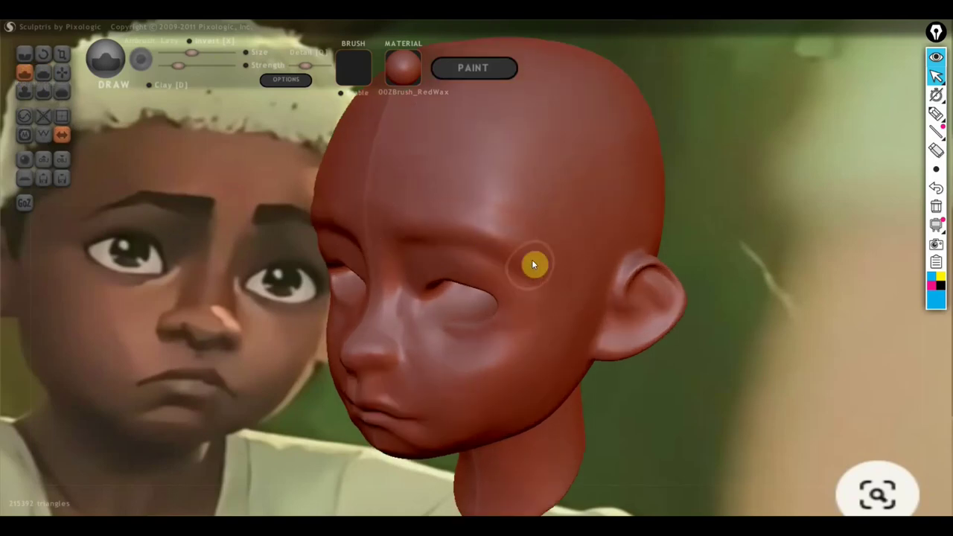
pyautogui.click(37, 70)
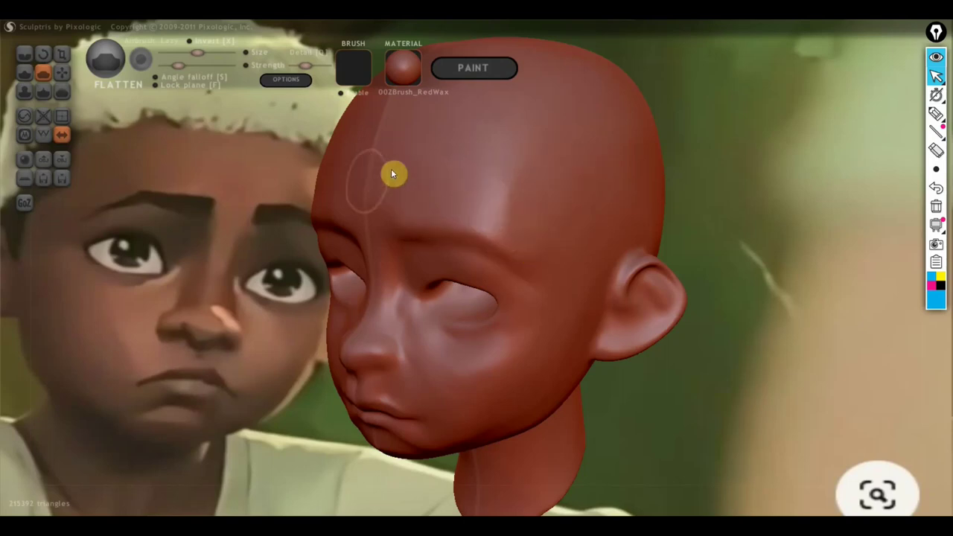
pyautogui.scroll(-2, 385, 187)
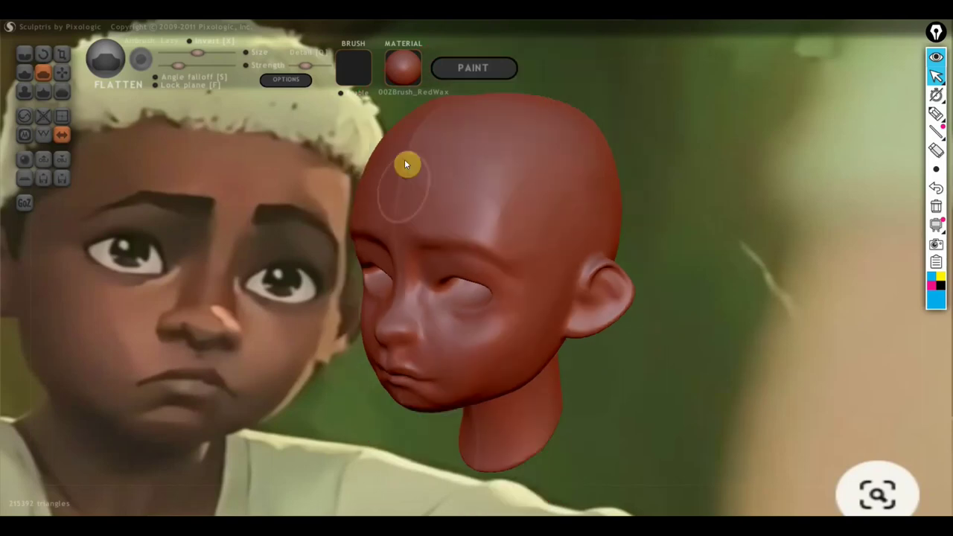
pyautogui.moveTo(415, 133); pyautogui.dragTo(397, 216)
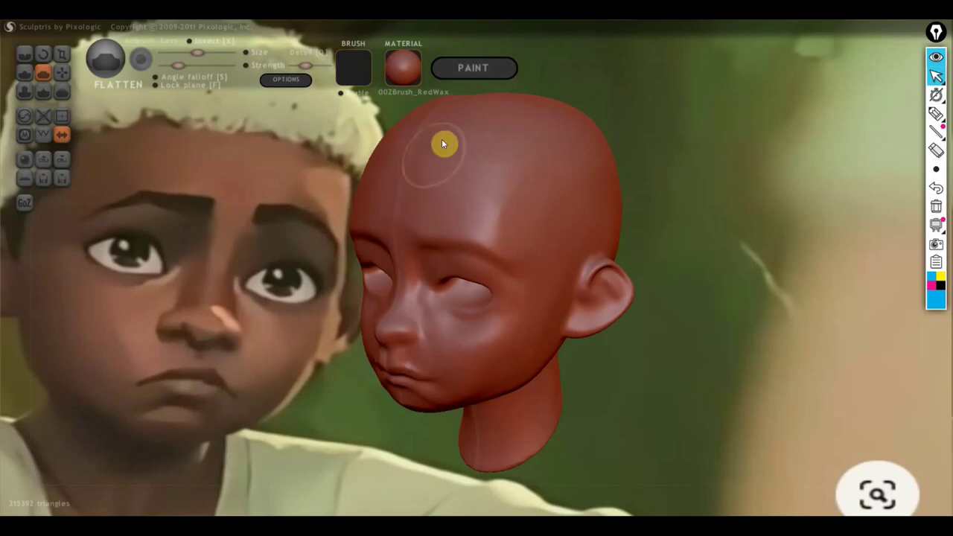
# Step: Orbit the head through front, right-side and three-quarter views to compare with the reference
pyautogui.moveTo(500, 152)
pyautogui.mouseDown()
pyautogui.moveTo(675, 188)
pyautogui.moveTo(709, 224)
pyautogui.mouseUp()
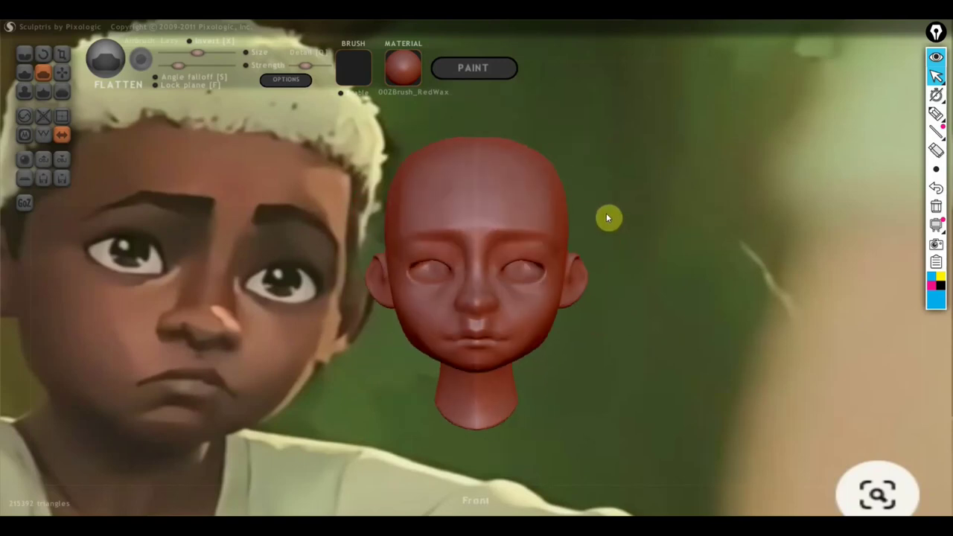
pyautogui.scroll(3, 631, 308)
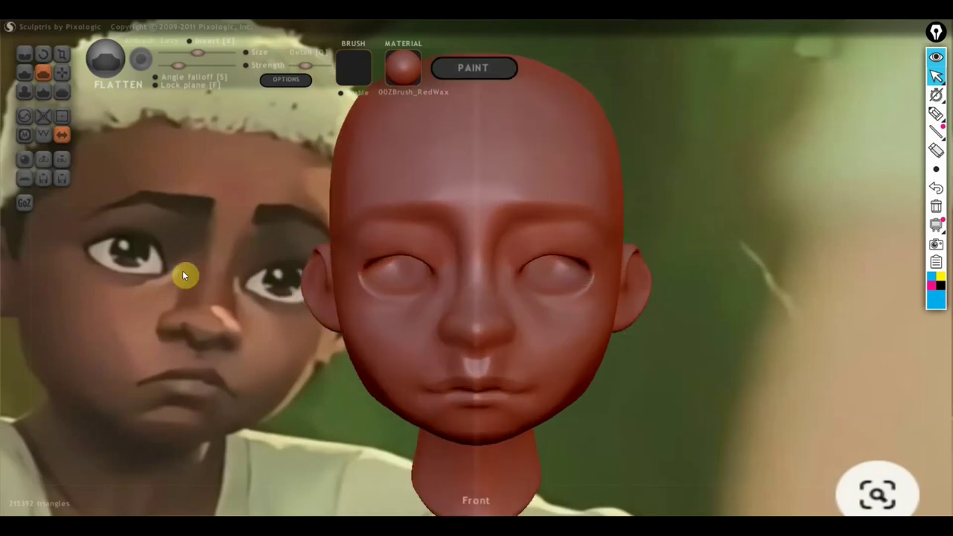
pyautogui.scroll(-3, 327, 322)
pyautogui.moveTo(310, 274); pyautogui.dragTo(344, 274)
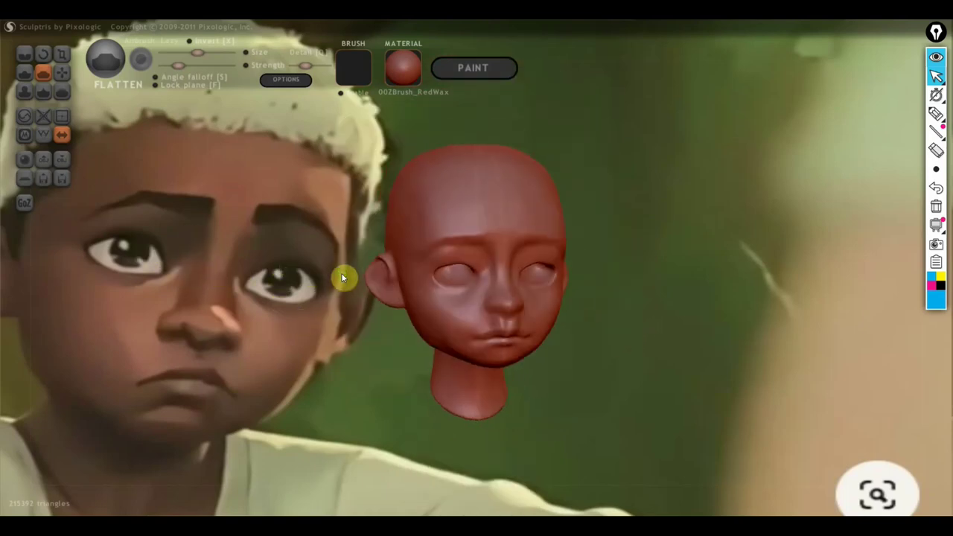
pyautogui.scroll(3, 385, 357)
pyautogui.moveTo(384, 358); pyautogui.dragTo(457, 347)
pyautogui.click(25, 71)
pyautogui.scroll(-2, 402, 290)
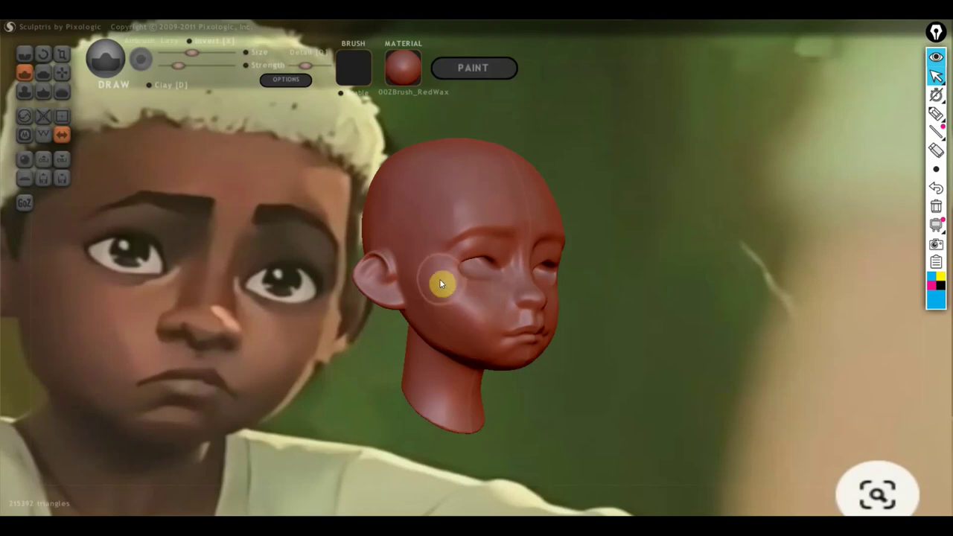
# Step: Orbit the head to side profile, then back to a closer front view
pyautogui.moveTo(449, 302); pyautogui.dragTo(550, 356, button='right')
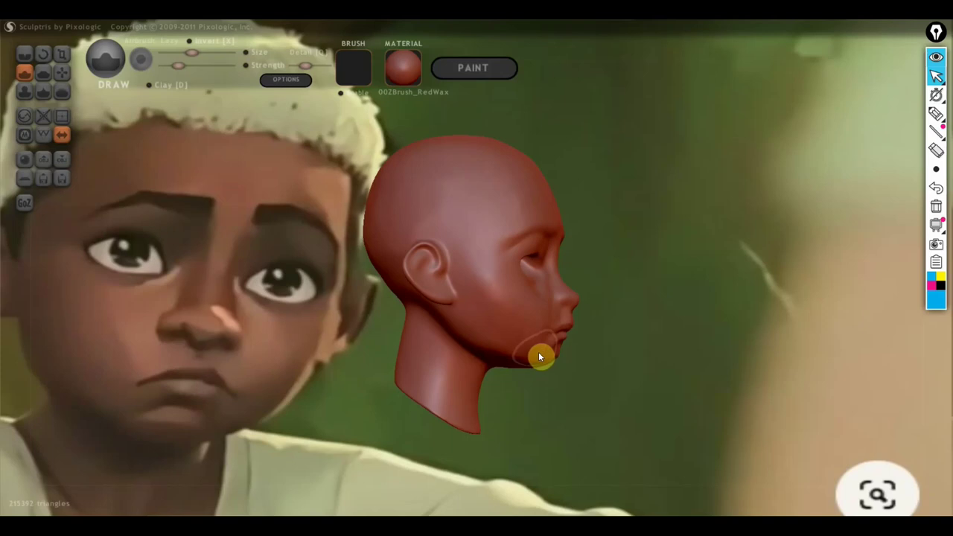
pyautogui.moveTo(671, 400); pyautogui.dragTo(680, 401, button='right')
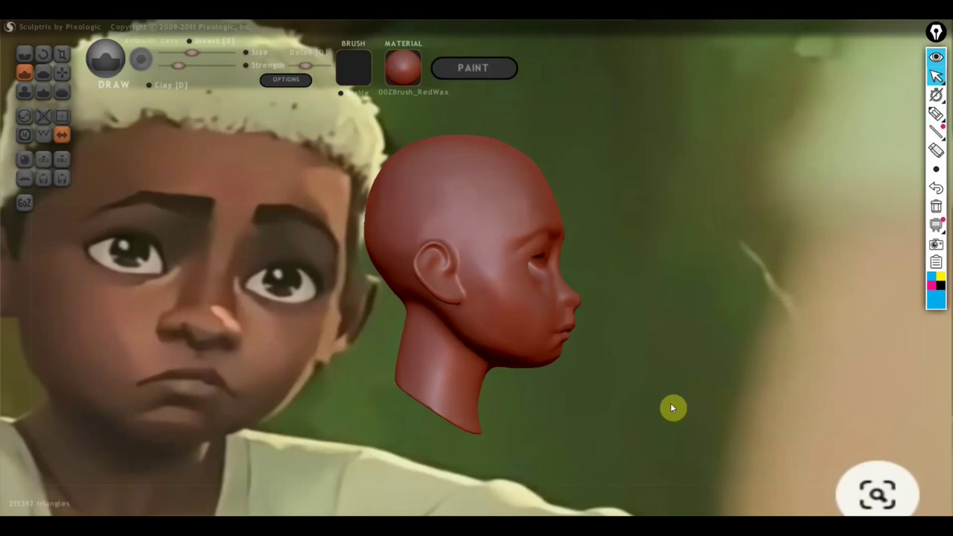
pyautogui.click(61, 72)
pyautogui.scroll(5, 582, 431)
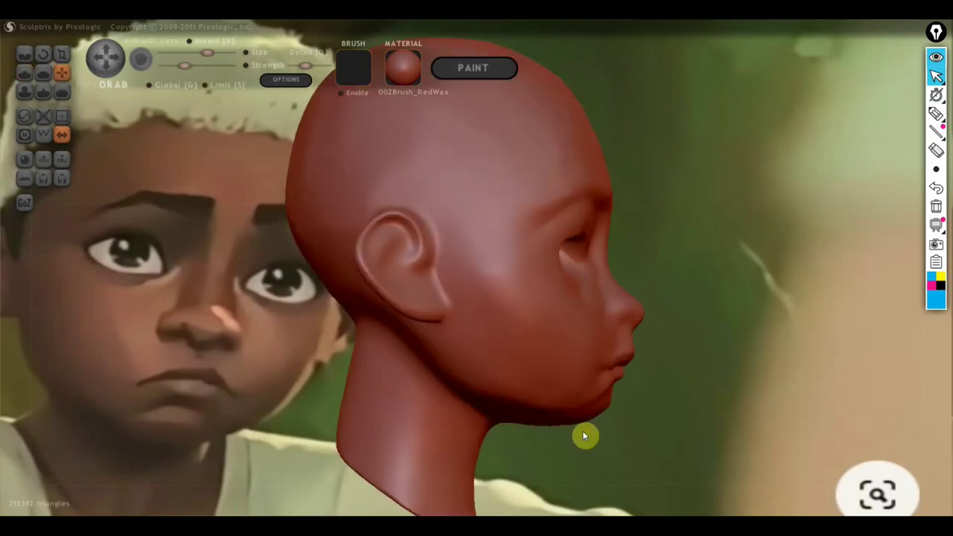
pyautogui.keyDown('alt'); pyautogui.moveTo(582, 431); pyautogui.dragTo(469, 305, button='right'); pyautogui.keyUp('alt')
pyautogui.scroll(3, 512, 366)
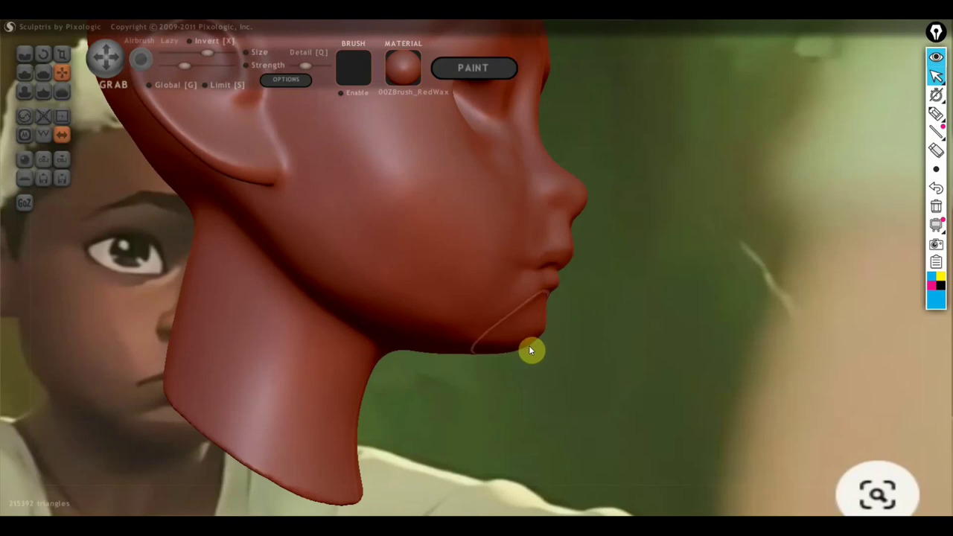
pyautogui.moveTo(531, 346)
pyautogui.mouseDown()
pyautogui.moveTo(647, 413)
pyautogui.moveTo(441, 417)
pyautogui.moveTo(472, 422)
pyautogui.mouseUp()
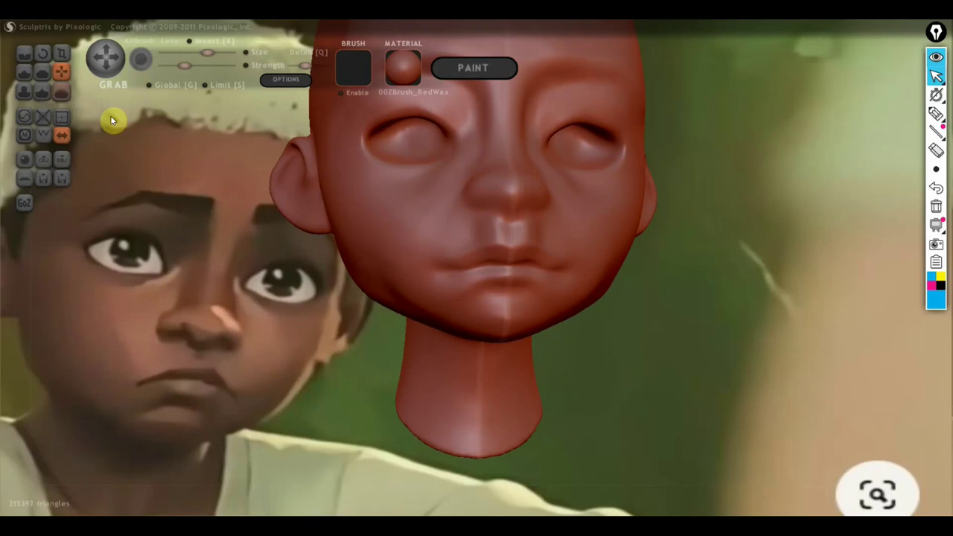
# Step: Carve and deepen a crease under the lower lip with the Crease brush
pyautogui.click(31, 65)
pyautogui.scroll(3, 468, 309)
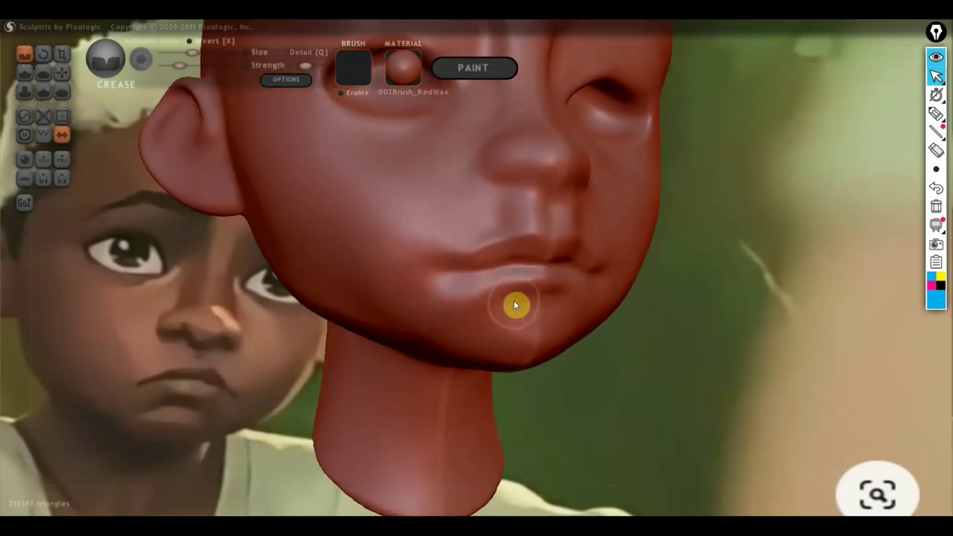
pyautogui.moveTo(515, 300); pyautogui.dragTo(423, 324)
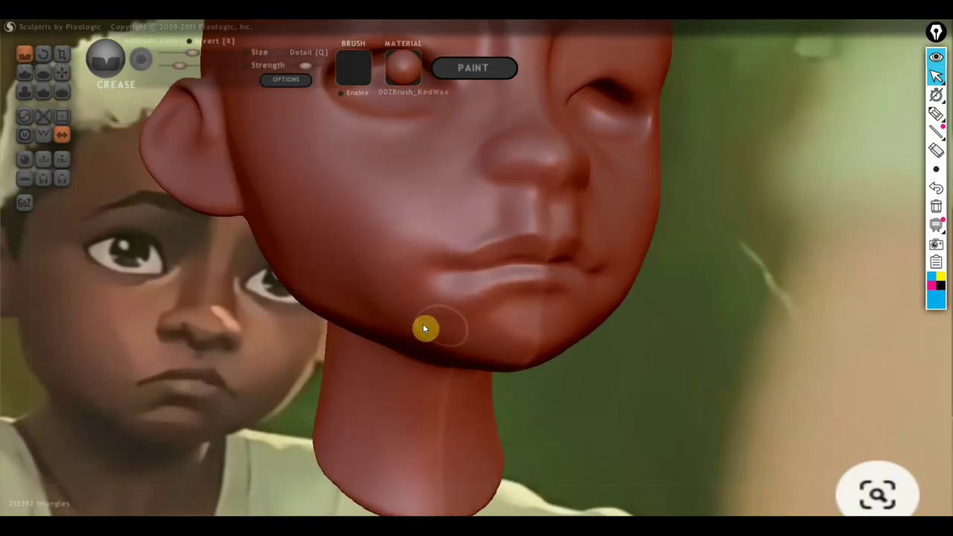
pyautogui.moveTo(543, 302); pyautogui.dragTo(456, 277)
pyautogui.moveTo(517, 299); pyautogui.dragTo(527, 291, button='right')
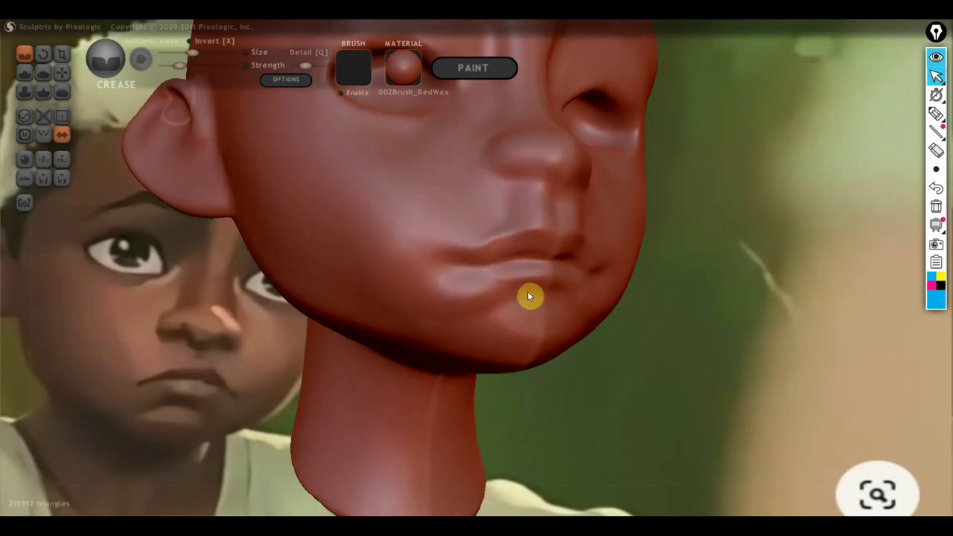
# Step: Build up the lip line and refine the mouth corner with the Draw brush
pyautogui.click(25, 71)
pyautogui.scroll(2, 358, 285)
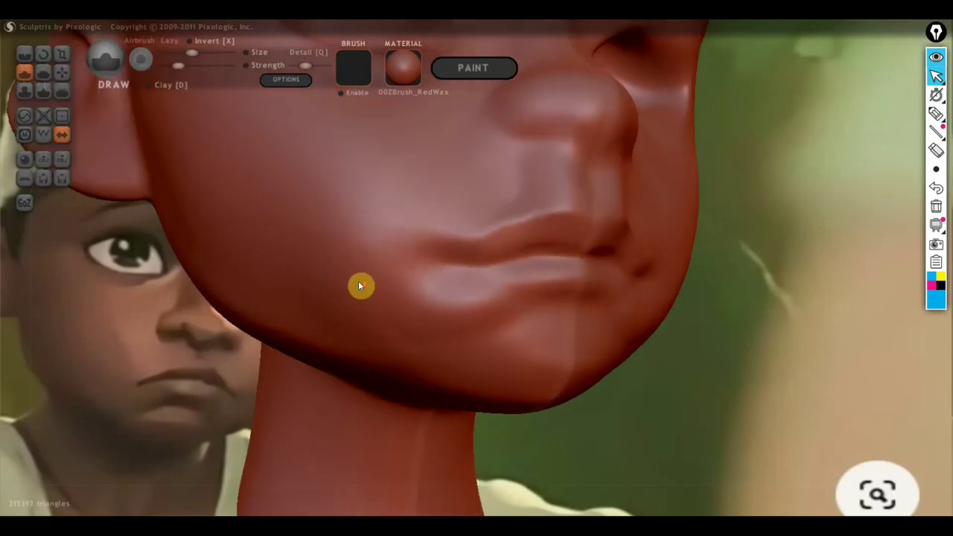
pyautogui.scroll(2, 358, 285)
pyautogui.moveTo(484, 263); pyautogui.dragTo(473, 266)
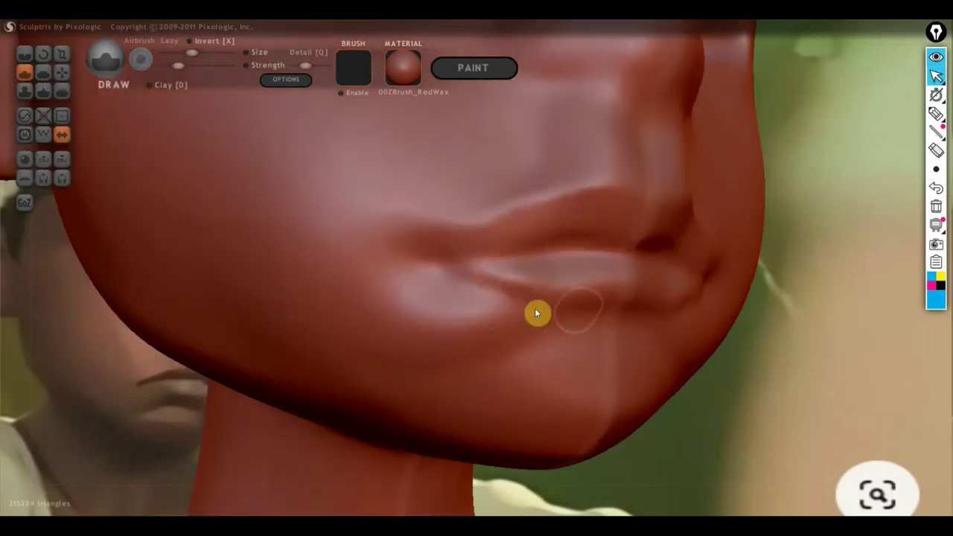
pyautogui.moveTo(535, 308); pyautogui.dragTo(626, 305, button='right')
pyautogui.moveTo(615, 304)
pyautogui.mouseDown()
pyautogui.moveTo(565, 287)
pyautogui.moveTo(538, 309)
pyautogui.moveTo(448, 275)
pyautogui.mouseUp()
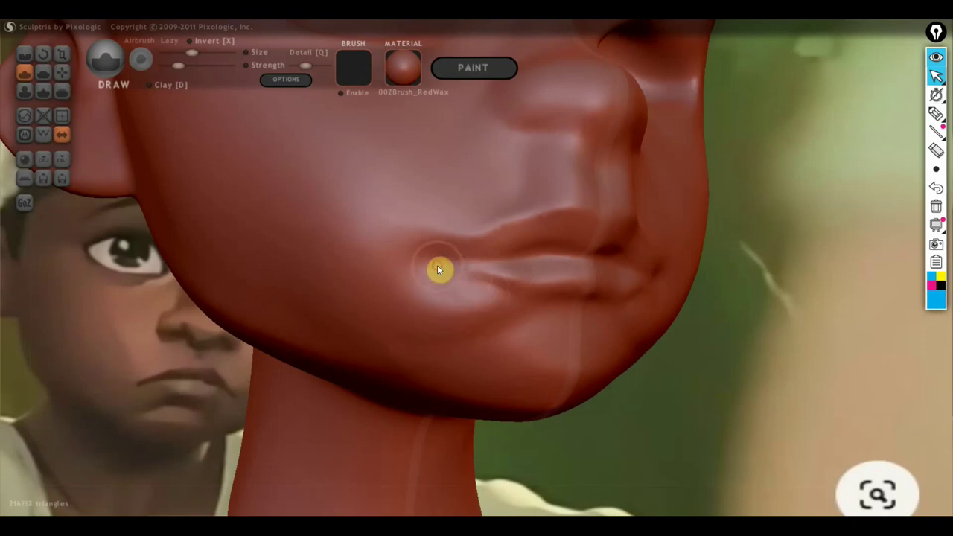
pyautogui.moveTo(457, 283)
pyautogui.mouseDown()
pyautogui.moveTo(472, 285)
pyautogui.moveTo(450, 307)
pyautogui.moveTo(449, 296)
pyautogui.moveTo(400, 278)
pyautogui.moveTo(397, 289)
pyautogui.moveTo(413, 281)
pyautogui.moveTo(397, 279)
pyautogui.moveTo(406, 277)
pyautogui.moveTo(431, 344)
pyautogui.mouseUp()
# Step: Flatten the lower cheek beside the mouth, then turn to face the lips
pyautogui.click(43, 72)
pyautogui.scroll(3, 441, 298)
pyautogui.moveTo(387, 334); pyautogui.dragTo(439, 304, button='right')
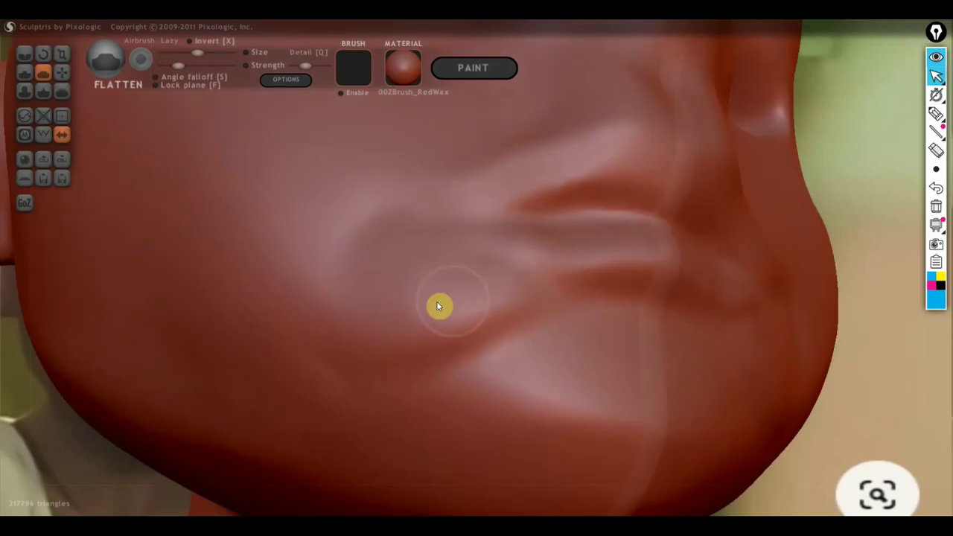
pyautogui.moveTo(385, 362)
pyautogui.mouseDown()
pyautogui.moveTo(404, 359)
pyautogui.moveTo(336, 360)
pyautogui.moveTo(368, 266)
pyautogui.mouseUp()
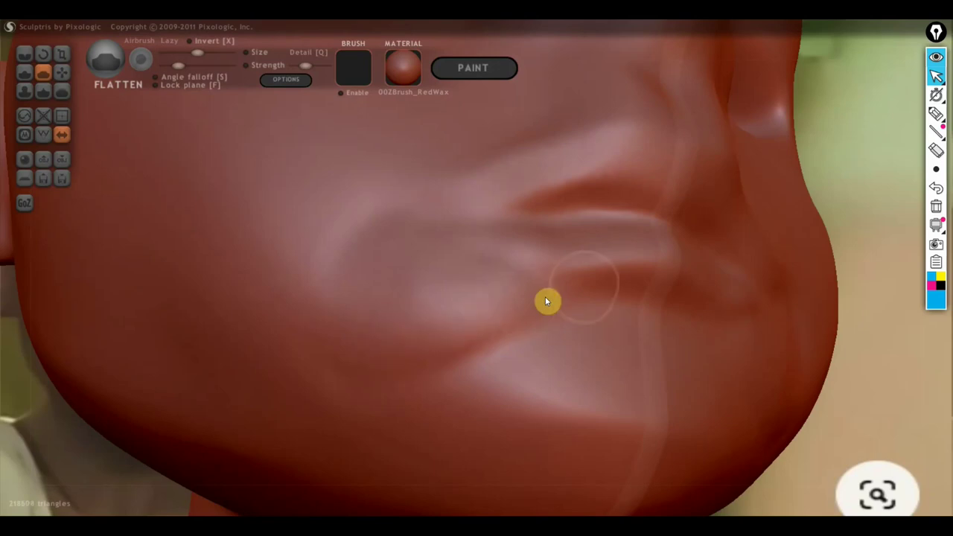
pyautogui.moveTo(723, 299)
pyautogui.mouseDown(button='right')
pyautogui.moveTo(668, 407)
pyautogui.moveTo(666, 389)
pyautogui.mouseUp(button='right')
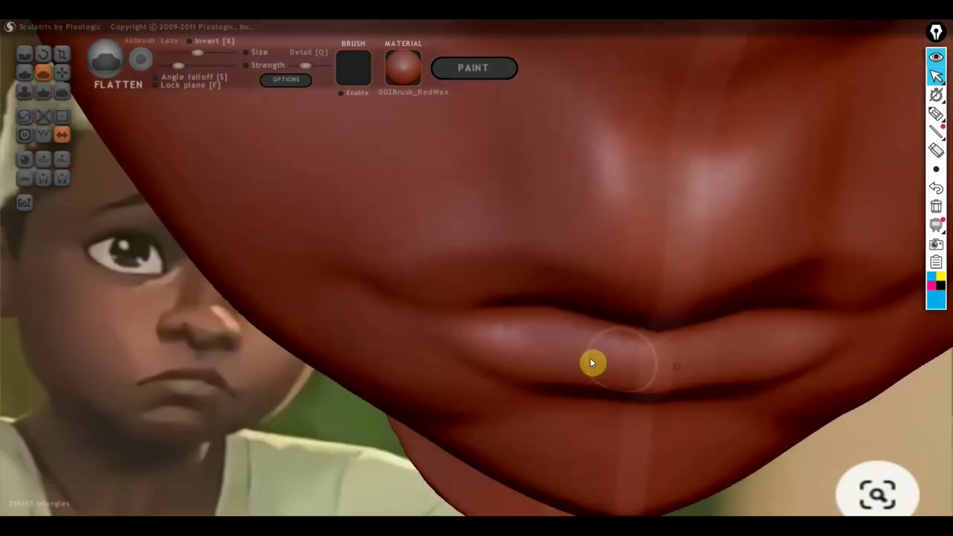
pyautogui.moveTo(701, 378)
pyautogui.mouseDown(button='right')
pyautogui.moveTo(627, 286)
pyautogui.moveTo(702, 272)
pyautogui.mouseUp(button='right')
pyautogui.scroll(-5, 702, 343)
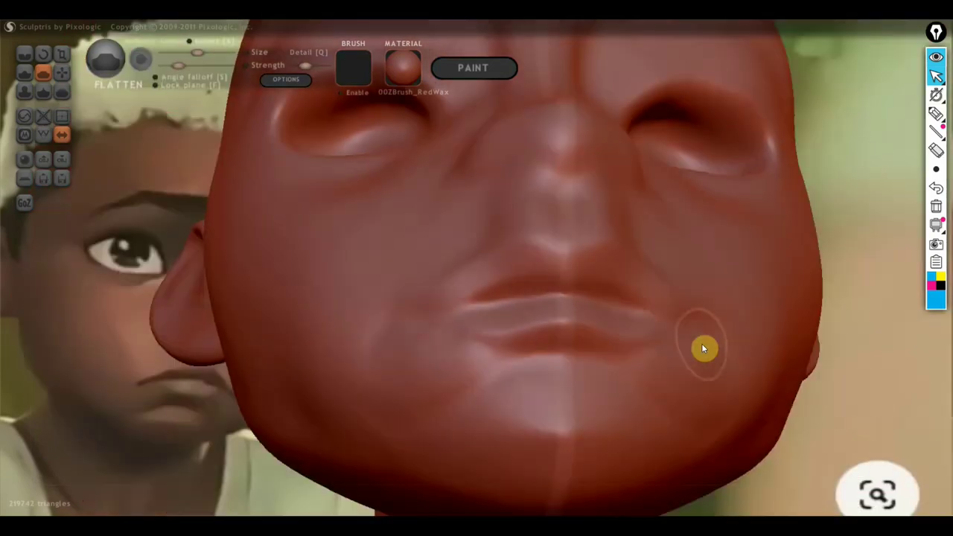
# Step: Reshape the lips with Grab, undoing one bad pull and leaving a small left-corner bump
pyautogui.click(62, 72)
pyautogui.moveTo(377, 306)
pyautogui.mouseDown(button='right')
pyautogui.moveTo(485, 330)
pyautogui.moveTo(529, 315)
pyautogui.moveTo(556, 347)
pyautogui.mouseUp(button='right')
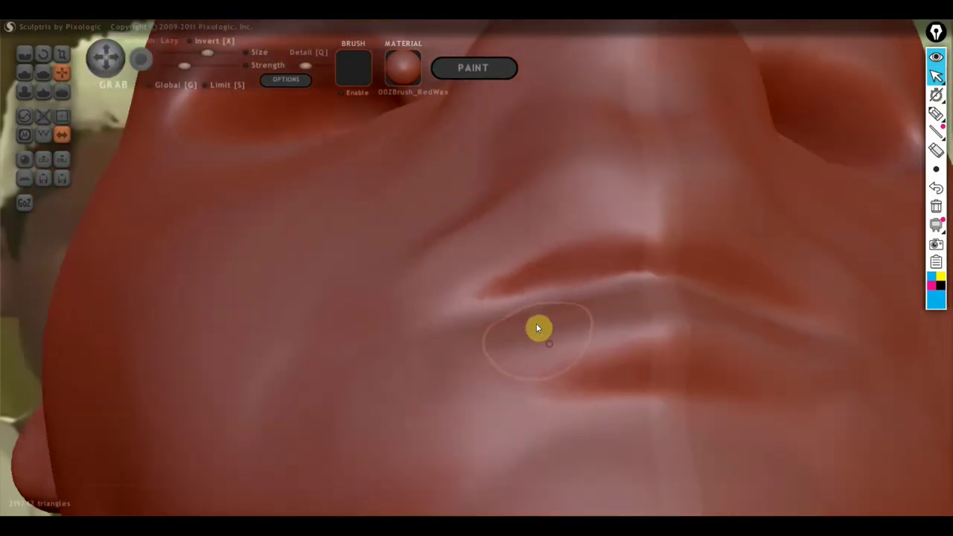
pyautogui.moveTo(556, 321); pyautogui.dragTo(599, 305)
pyautogui.hotkey('ctrl', 'z')
pyautogui.moveTo(521, 322); pyautogui.dragTo(491, 322)
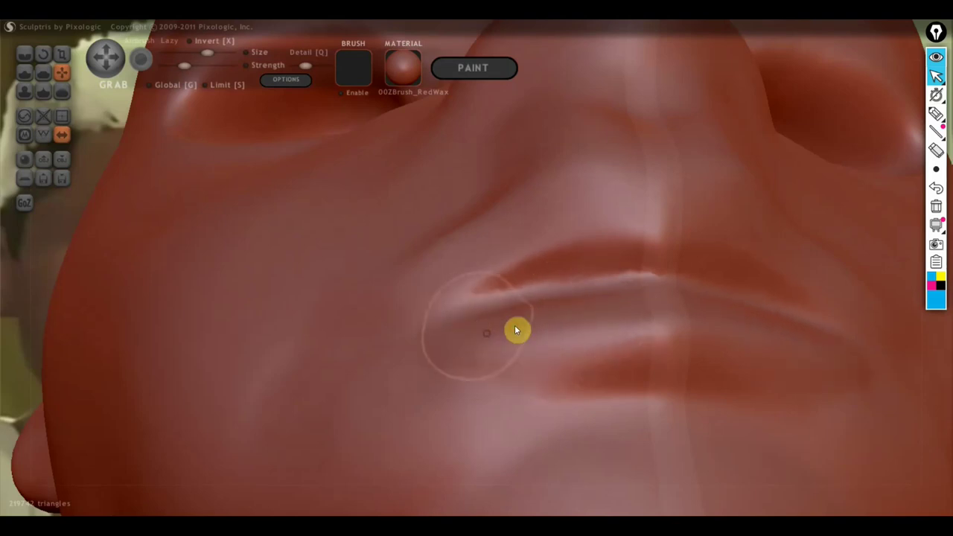
pyautogui.scroll(-5, 645, 303)
pyautogui.moveTo(644, 304); pyautogui.dragTo(634, 356, button='right')
pyautogui.scroll(-1, 606, 301)
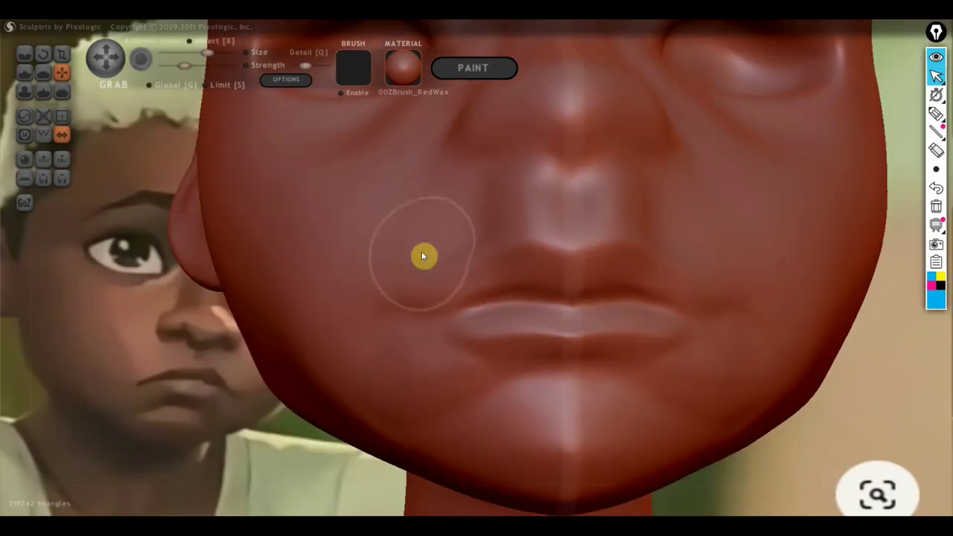
pyautogui.click(31, 71)
pyautogui.scroll(-2, 492, 221)
pyautogui.scroll(-3, 493, 222)
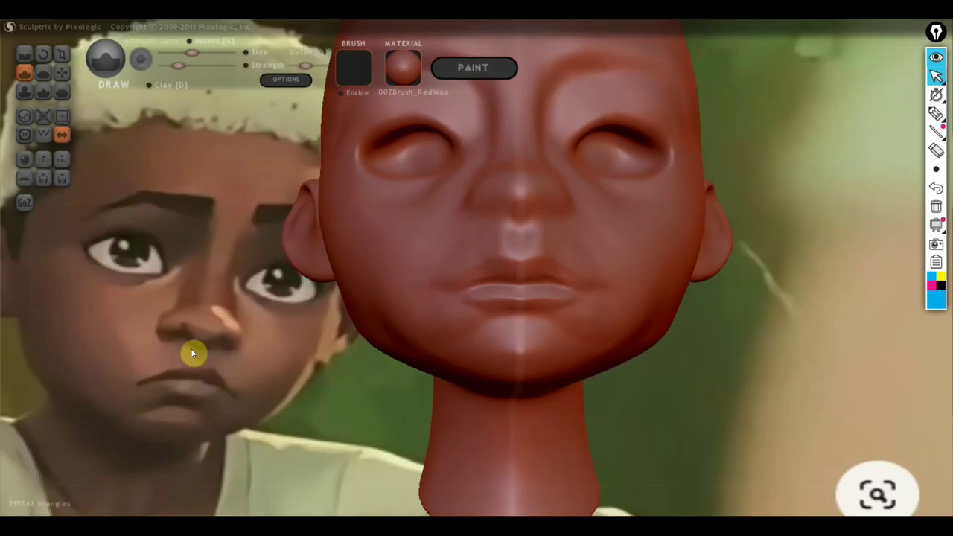
pyautogui.moveTo(935, 113)
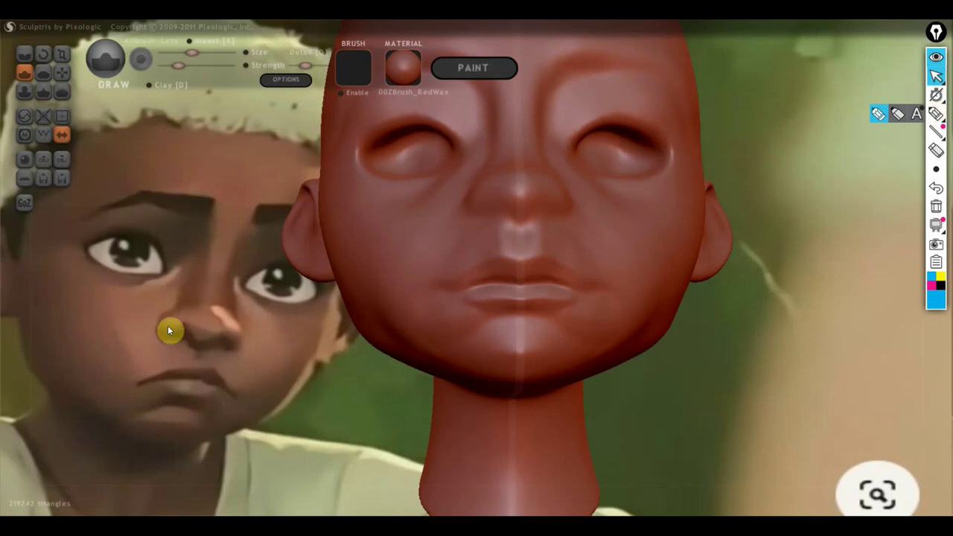
pyautogui.moveTo(186, 342)
pyautogui.mouseDown()
pyautogui.moveTo(149, 357)
pyautogui.moveTo(175, 348)
pyautogui.mouseUp()
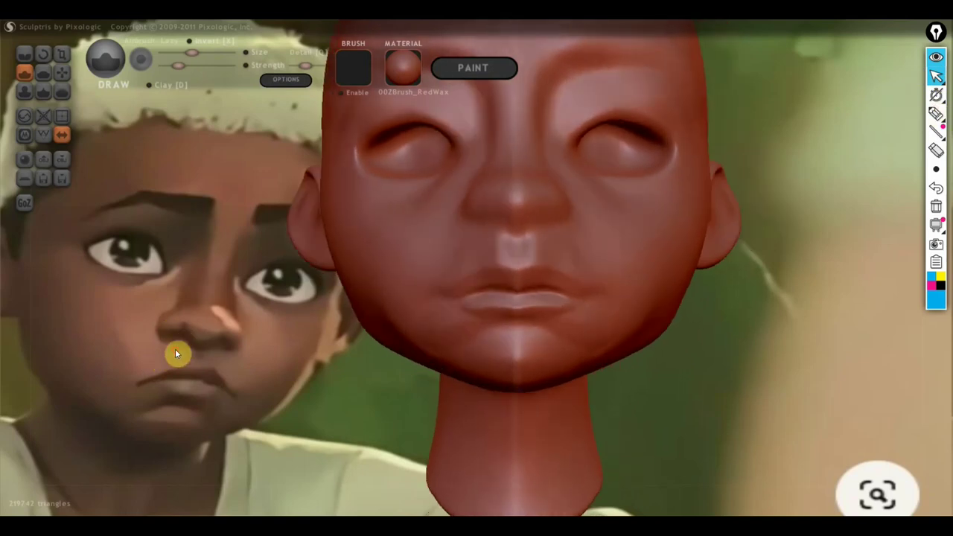
pyautogui.click(936, 114)
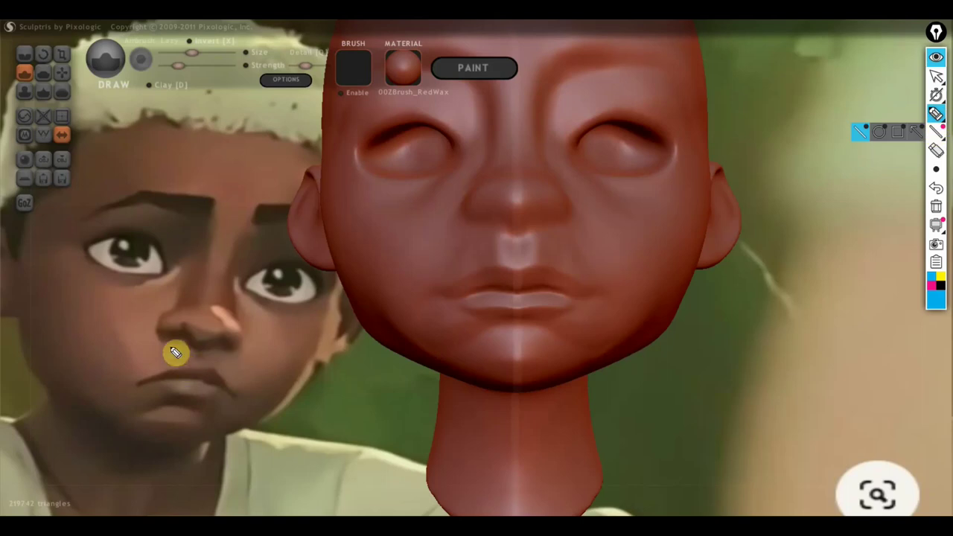
pyautogui.moveTo(180, 333); pyautogui.dragTo(116, 355)
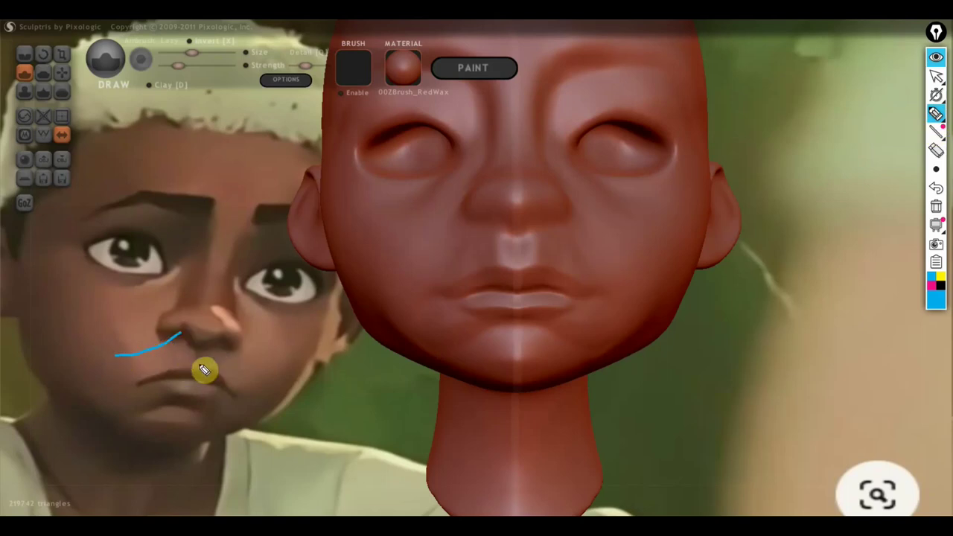
pyautogui.moveTo(195, 363); pyautogui.dragTo(105, 382)
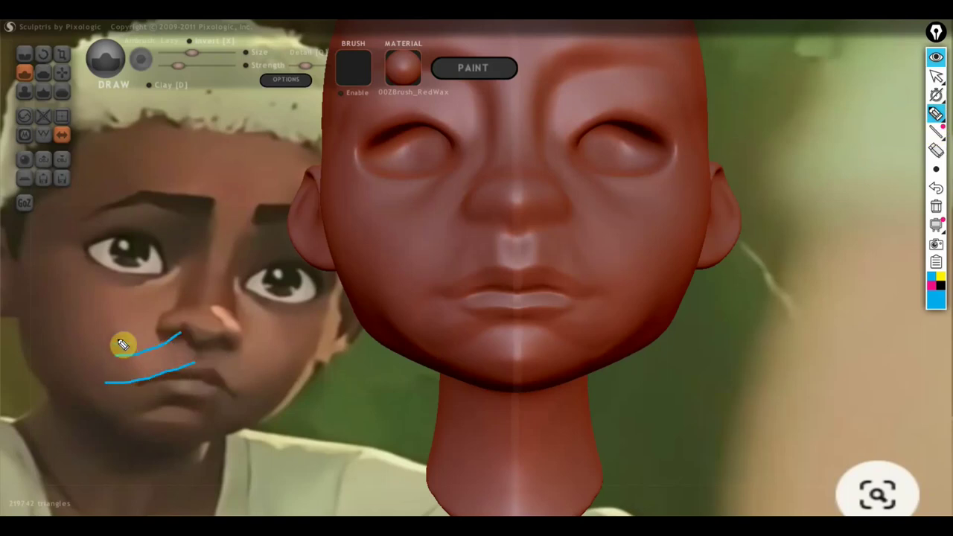
pyautogui.moveTo(109, 296); pyautogui.dragTo(140, 382)
pyautogui.moveTo(53, 248)
pyautogui.mouseDown()
pyautogui.moveTo(43, 266)
pyautogui.moveTo(74, 372)
pyautogui.moveTo(155, 430)
pyautogui.moveTo(127, 336)
pyautogui.moveTo(85, 270)
pyautogui.moveTo(51, 251)
pyautogui.mouseUp()
pyautogui.moveTo(83, 280); pyautogui.dragTo(84, 350)
pyautogui.moveTo(107, 314)
pyautogui.mouseDown()
pyautogui.moveTo(90, 344)
pyautogui.moveTo(149, 362)
pyautogui.moveTo(181, 335)
pyautogui.moveTo(186, 360)
pyautogui.moveTo(123, 372)
pyautogui.mouseUp()
pyautogui.moveTo(123, 373)
pyautogui.mouseDown()
pyautogui.moveTo(193, 361)
pyautogui.moveTo(251, 393)
pyautogui.mouseUp()
pyautogui.moveTo(223, 353); pyautogui.dragTo(264, 387)
pyautogui.moveTo(253, 344); pyautogui.dragTo(274, 384)
pyautogui.moveTo(235, 309); pyautogui.dragTo(269, 389)
pyautogui.moveTo(240, 277)
pyautogui.mouseDown()
pyautogui.moveTo(293, 379)
pyautogui.moveTo(272, 412)
pyautogui.mouseUp()
pyautogui.moveTo(270, 313)
pyautogui.mouseDown()
pyautogui.moveTo(323, 313)
pyautogui.moveTo(347, 330)
pyautogui.moveTo(271, 412)
pyautogui.moveTo(251, 344)
pyautogui.moveTo(325, 365)
pyautogui.moveTo(241, 425)
pyautogui.moveTo(241, 372)
pyautogui.moveTo(277, 365)
pyautogui.moveTo(239, 406)
pyautogui.moveTo(245, 400)
pyautogui.mouseUp()
pyautogui.moveTo(141, 394)
pyautogui.mouseDown()
pyautogui.moveTo(117, 389)
pyautogui.moveTo(134, 398)
pyautogui.moveTo(132, 389)
pyautogui.mouseUp()
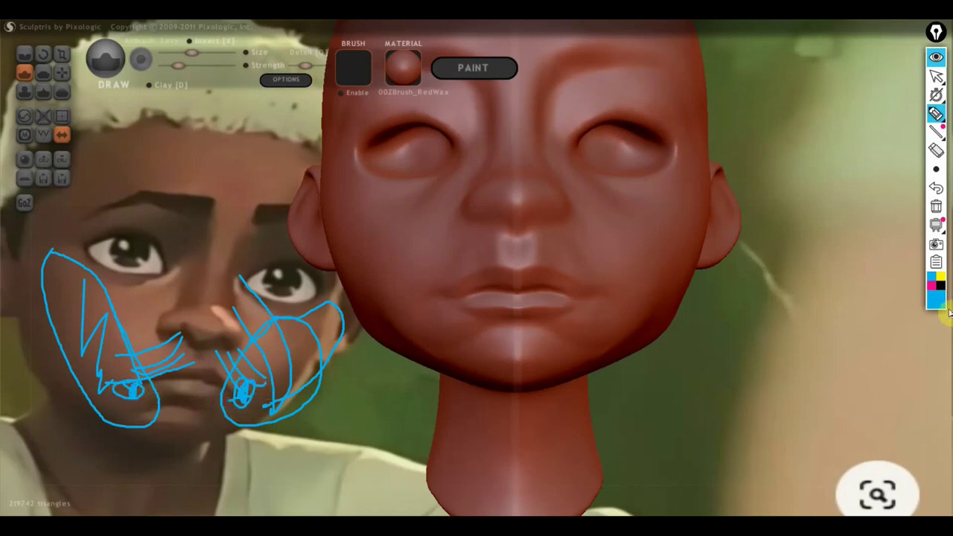
pyautogui.click(936, 207)
pyautogui.click(936, 75)
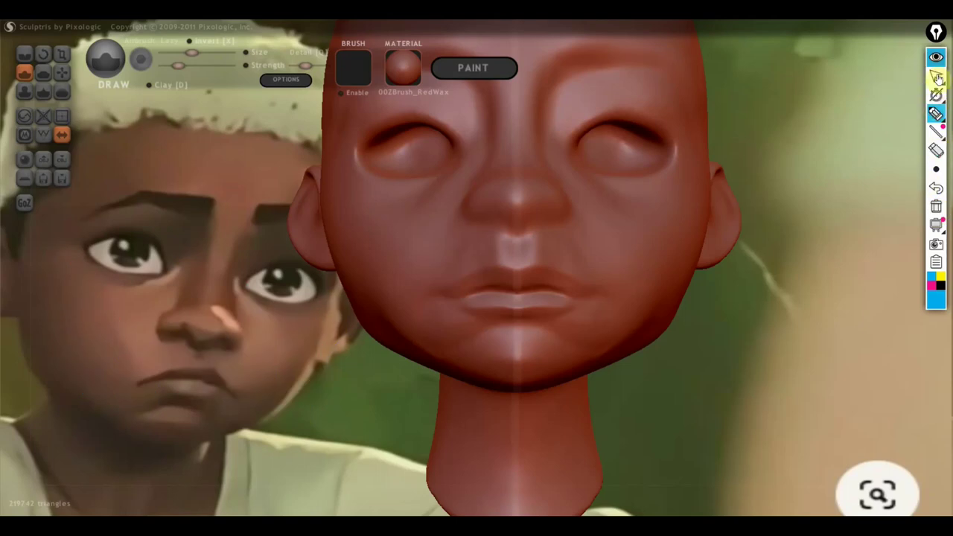
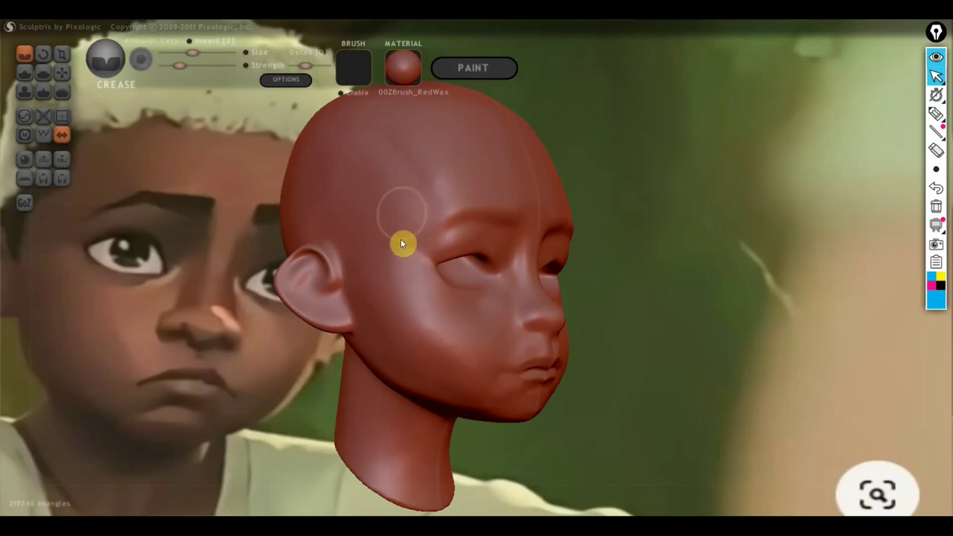
# Step: Sharpen the left upper eyelid crease, checking the head from front and side
pyautogui.moveTo(419, 283); pyautogui.dragTo(319, 276)
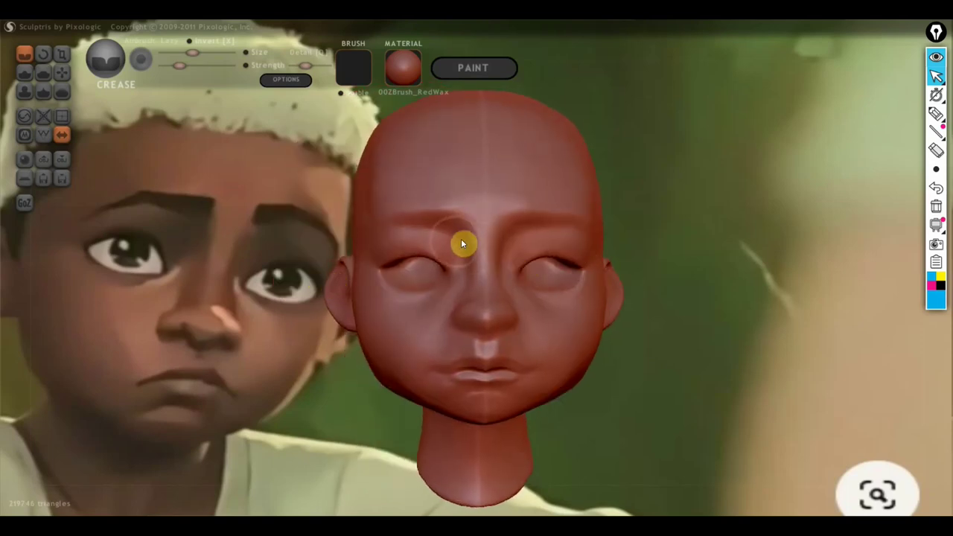
pyautogui.moveTo(454, 242); pyautogui.dragTo(497, 245)
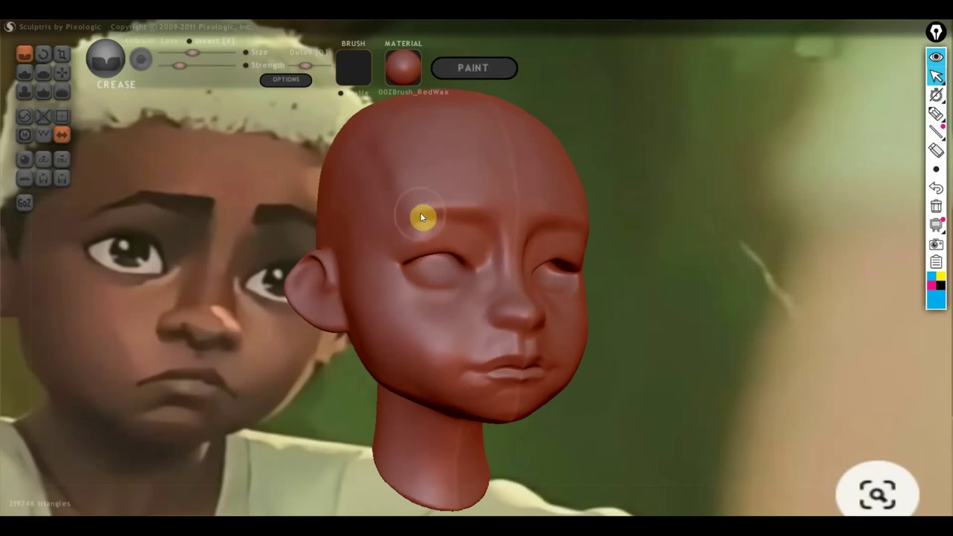
pyautogui.moveTo(382, 254); pyautogui.dragTo(430, 223)
pyautogui.moveTo(426, 276)
pyautogui.mouseDown()
pyautogui.moveTo(367, 270)
pyautogui.moveTo(428, 262)
pyautogui.mouseUp()
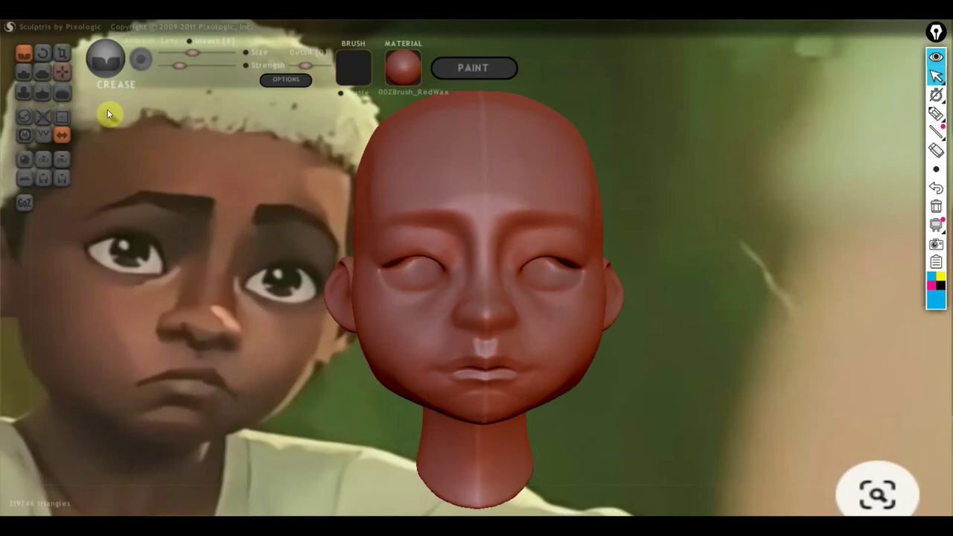
pyautogui.click(58, 73)
pyautogui.scroll(2, 223, 277)
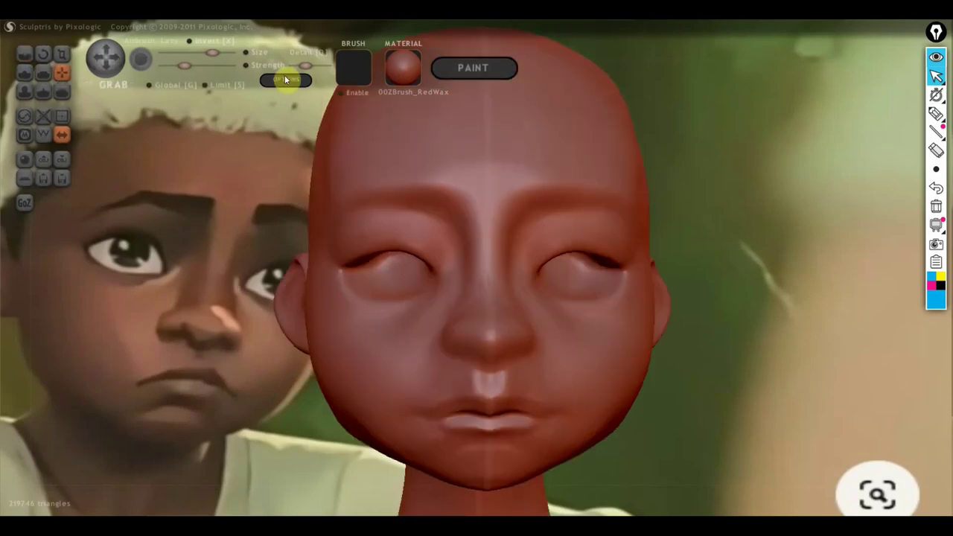
# Step: With a smaller Grab brush, pull a slight bulge under the left eye, then check the profile
pyautogui.moveTo(191, 50); pyautogui.dragTo(201, 52)
pyautogui.moveTo(375, 251)
pyautogui.mouseDown()
pyautogui.moveTo(368, 255)
pyautogui.moveTo(440, 242)
pyautogui.moveTo(433, 250)
pyautogui.mouseUp()
pyautogui.click(43, 72)
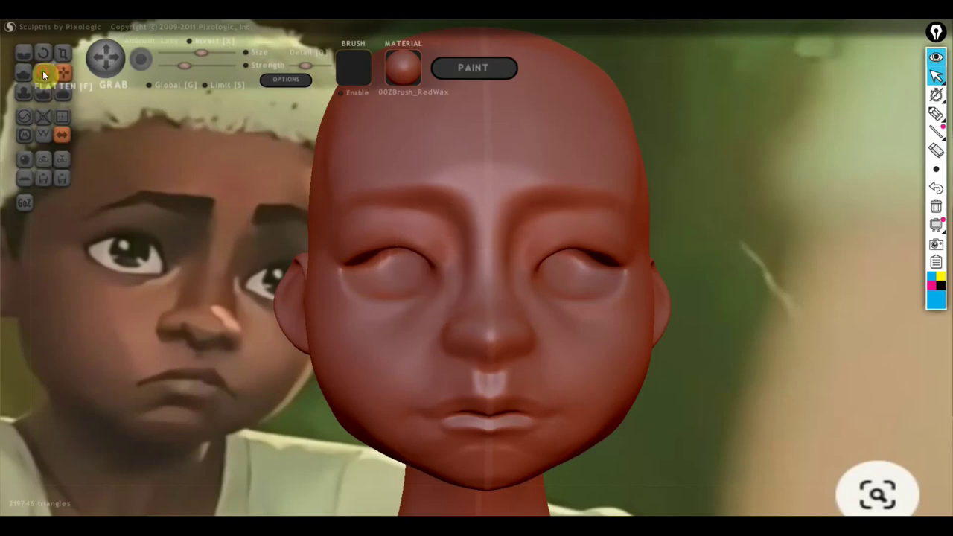
pyautogui.scroll(2, 439, 275)
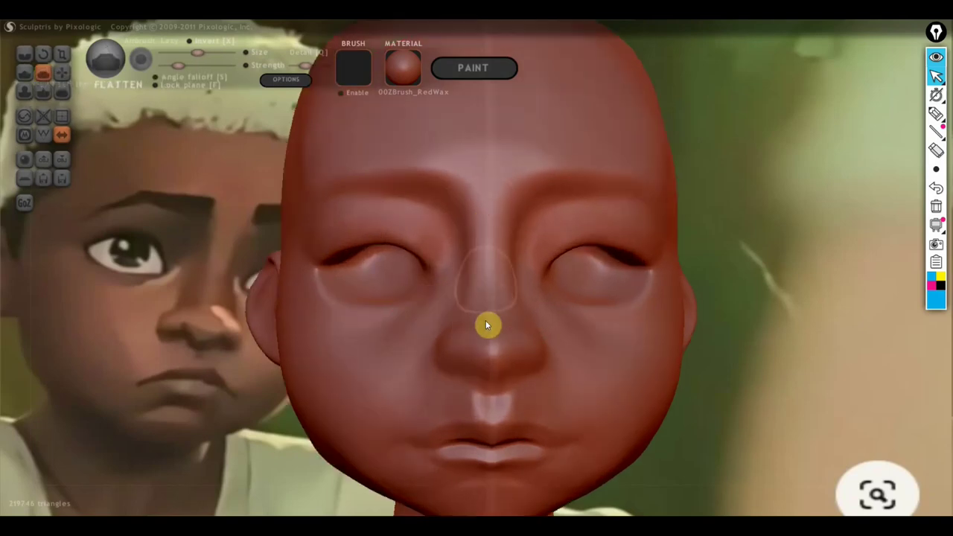
pyautogui.moveTo(504, 253)
pyautogui.mouseDown(button='right')
pyautogui.moveTo(402, 327)
pyautogui.moveTo(449, 287)
pyautogui.mouseUp(button='right')
pyautogui.scroll(-2, 462, 324)
pyautogui.moveTo(475, 319); pyautogui.dragTo(464, 280, button='right')
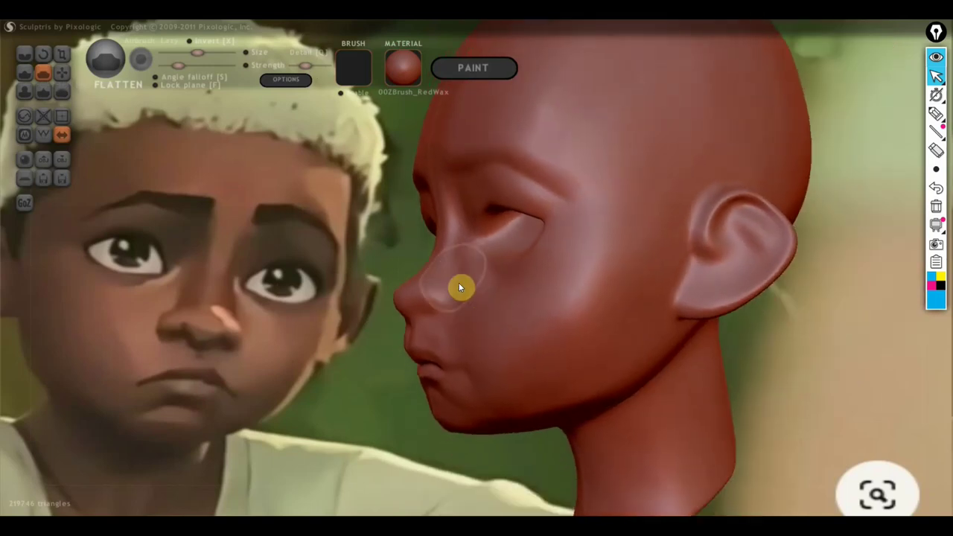
pyautogui.click(61, 72)
pyautogui.scroll(2, 368, 261)
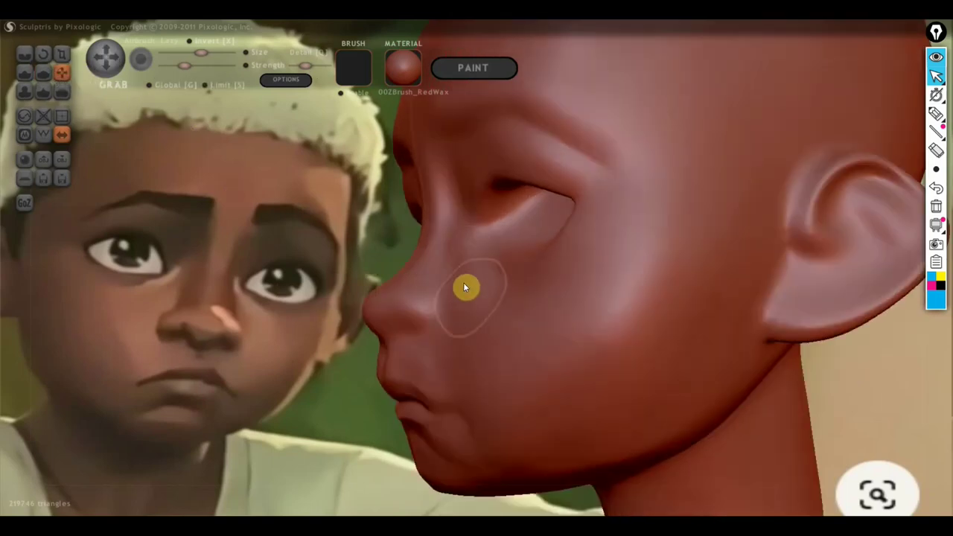
pyautogui.moveTo(459, 274); pyautogui.dragTo(464, 257, button='right')
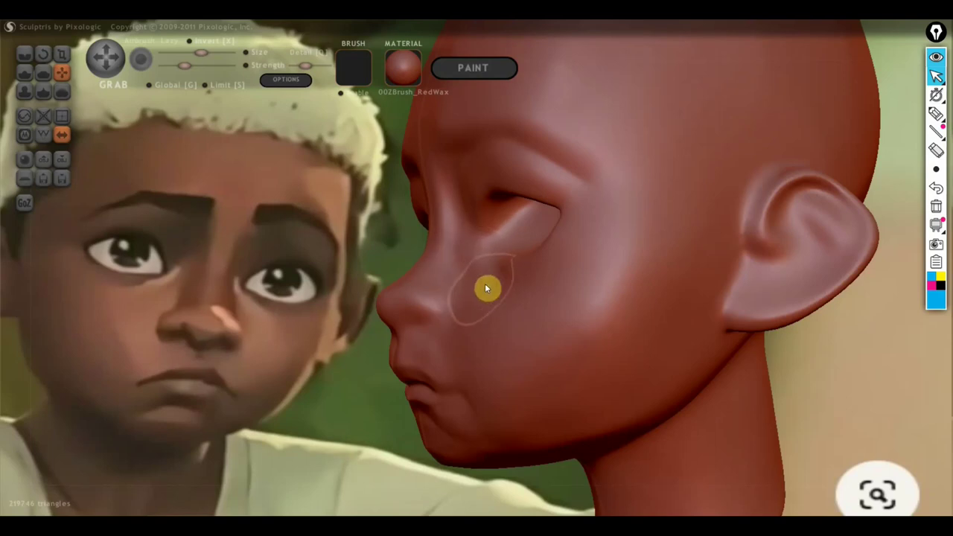
pyautogui.click(22, 54)
# Step: With higher Crease strength, carve a crease across the cheek below the eye
pyautogui.click(194, 65)
pyautogui.moveTo(290, 156)
pyautogui.mouseDown()
pyautogui.moveTo(376, 240)
pyautogui.moveTo(446, 253)
pyautogui.mouseUp()
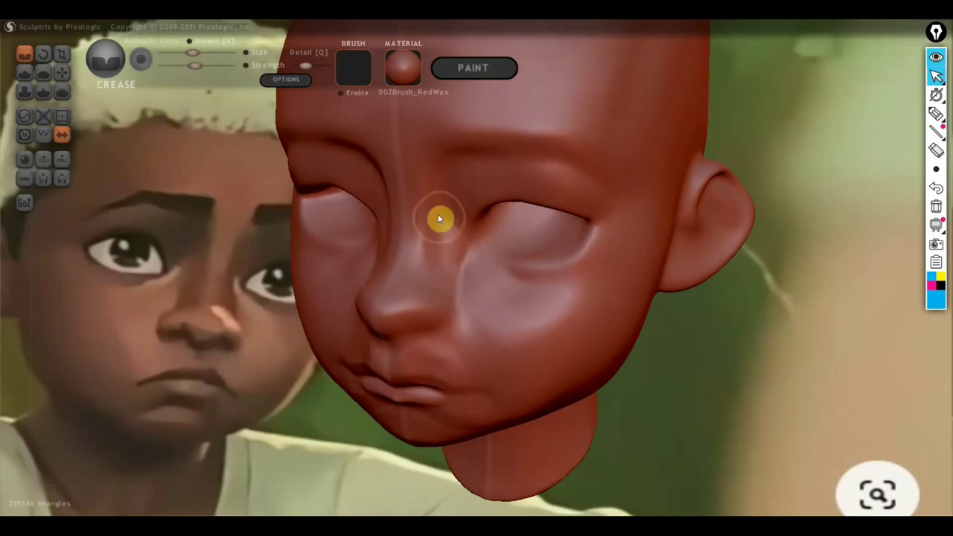
pyautogui.scroll(2, 454, 275)
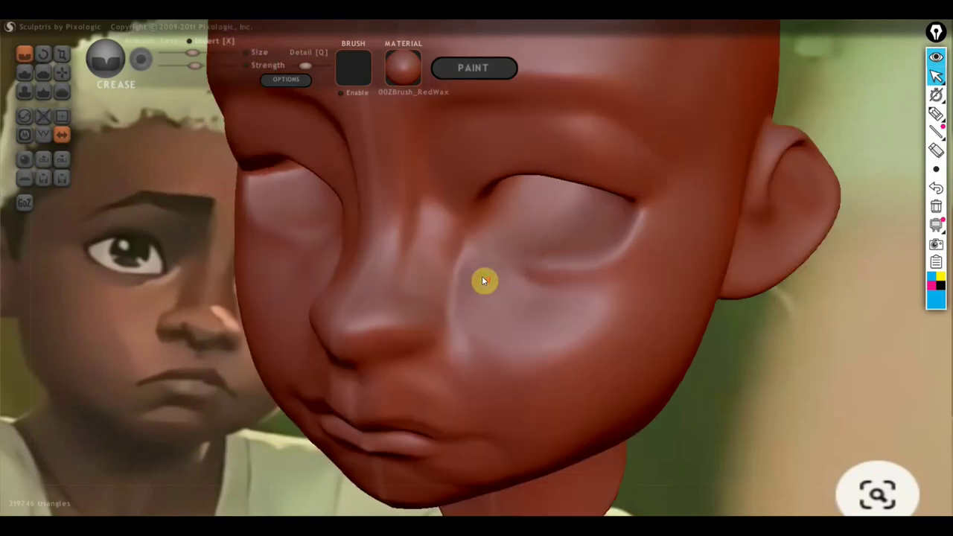
pyautogui.scroll(2, 481, 275)
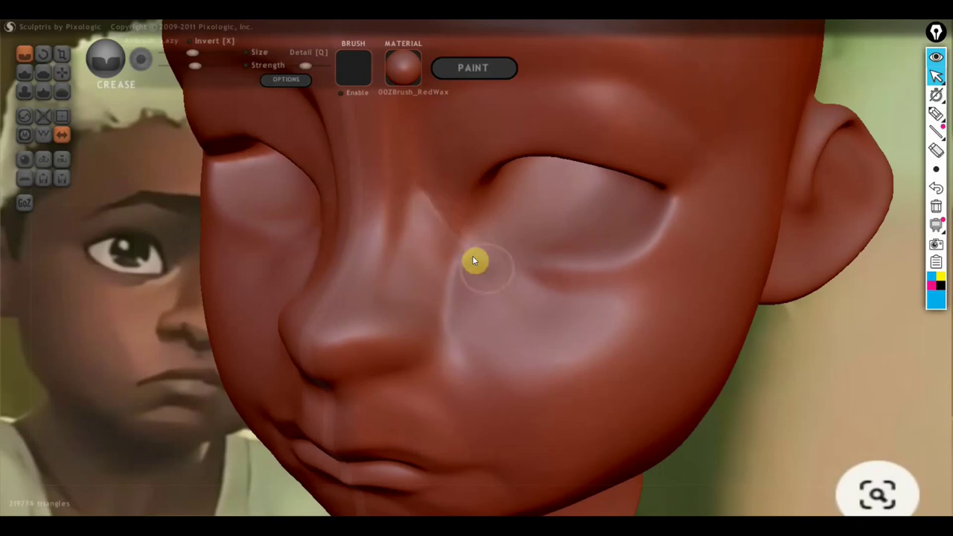
pyautogui.moveTo(535, 303); pyautogui.dragTo(423, 298)
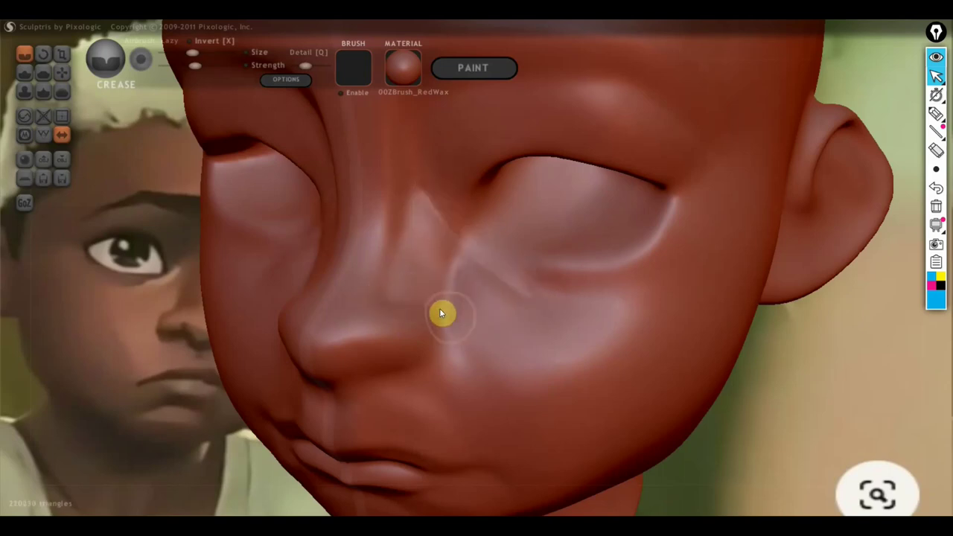
pyautogui.moveTo(458, 343)
pyautogui.mouseDown(button='right')
pyautogui.moveTo(520, 351)
pyautogui.moveTo(532, 304)
pyautogui.mouseUp(button='right')
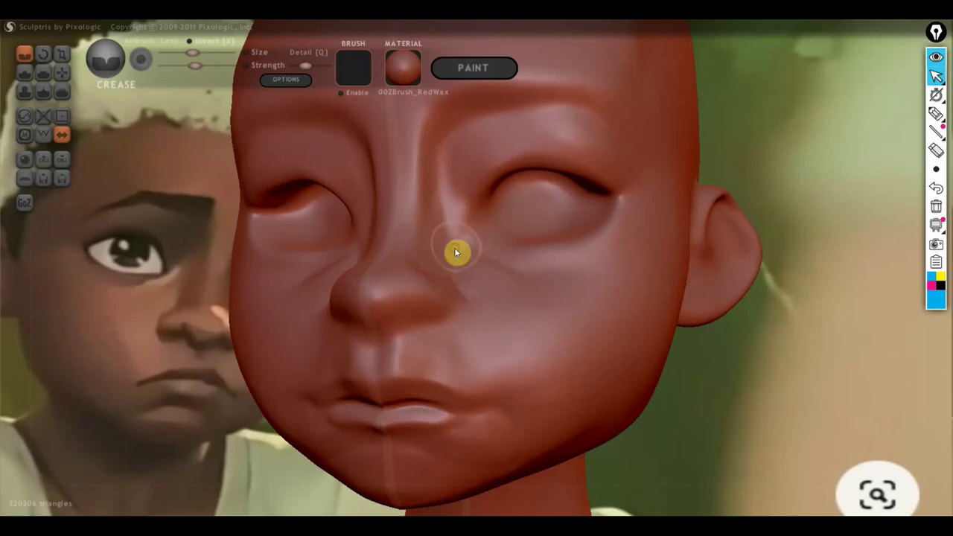
pyautogui.moveTo(507, 289); pyautogui.dragTo(454, 298, button='right')
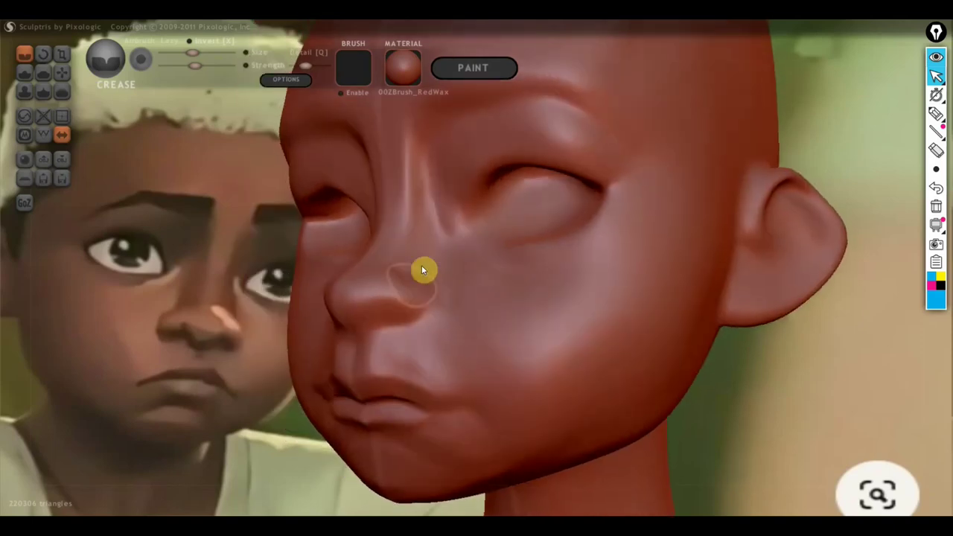
pyautogui.moveTo(429, 271); pyautogui.dragTo(522, 302, button='right')
pyautogui.moveTo(451, 281)
pyautogui.mouseDown(button='right')
pyautogui.moveTo(548, 283)
pyautogui.moveTo(425, 305)
pyautogui.moveTo(440, 285)
pyautogui.mouseUp(button='right')
pyautogui.scroll(-2, 536, 279)
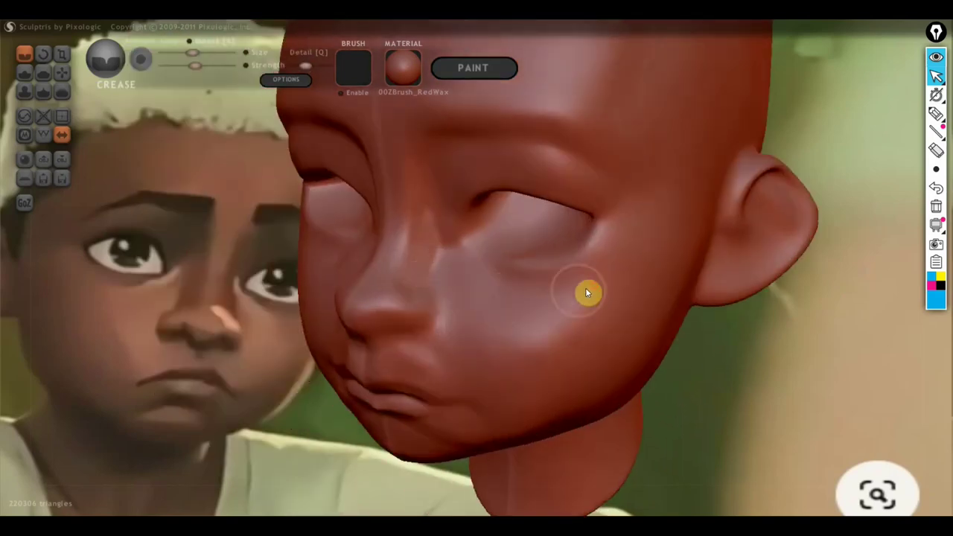
pyautogui.moveTo(509, 278); pyautogui.dragTo(645, 257, button='right')
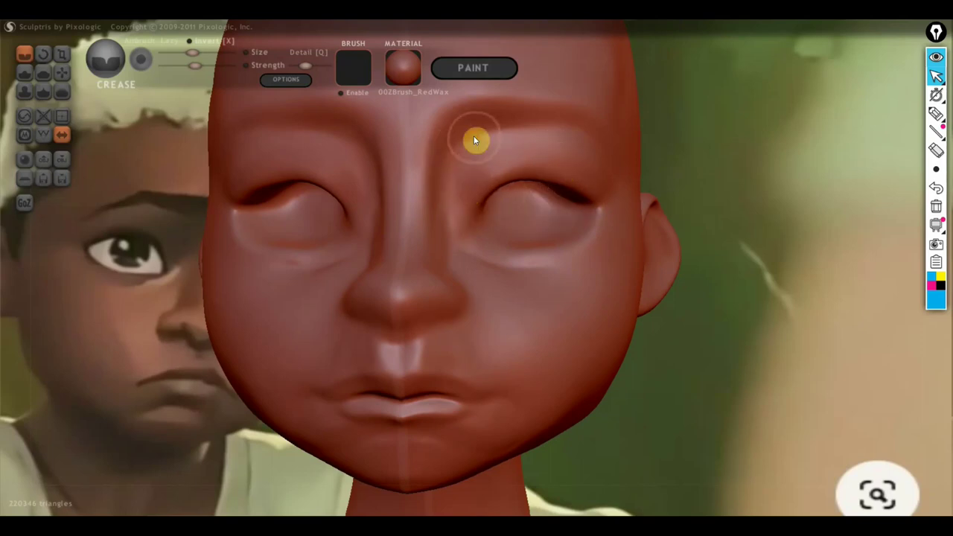
# Step: Crease the brow ridge and deepen the vertical creases between the brows
pyautogui.moveTo(472, 140)
pyautogui.mouseDown()
pyautogui.moveTo(464, 166)
pyautogui.moveTo(491, 145)
pyautogui.moveTo(457, 236)
pyautogui.mouseUp()
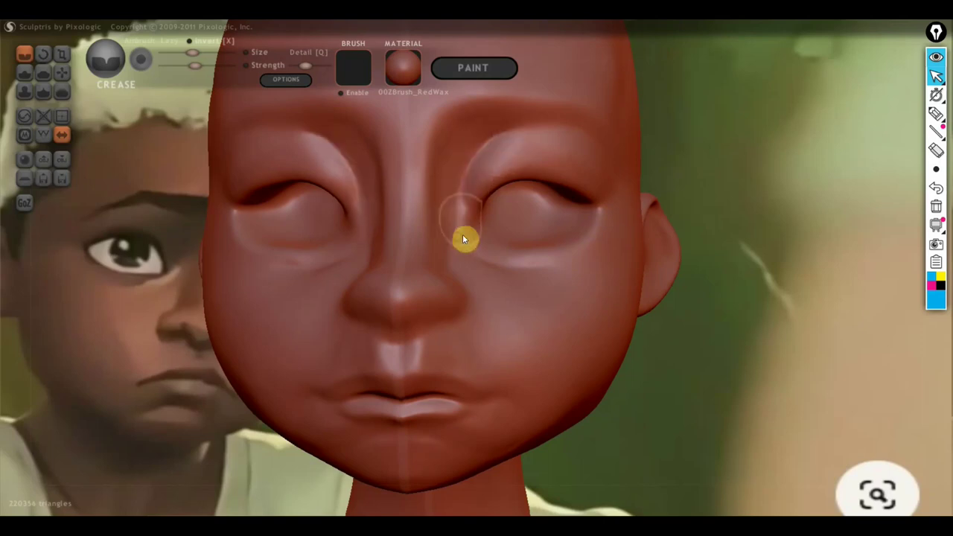
pyautogui.moveTo(488, 143)
pyautogui.mouseDown()
pyautogui.moveTo(470, 193)
pyautogui.moveTo(472, 245)
pyautogui.mouseUp()
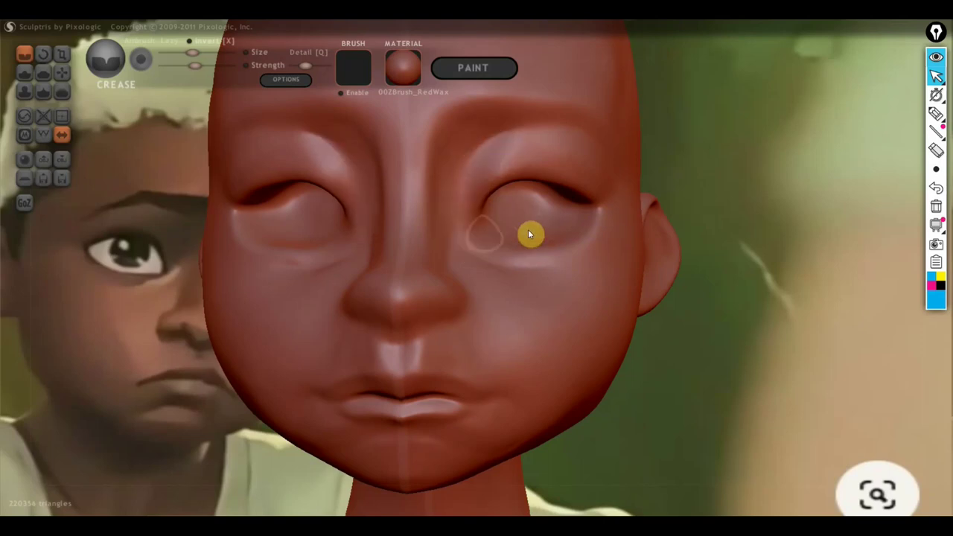
pyautogui.moveTo(446, 227); pyautogui.dragTo(416, 243, button='right')
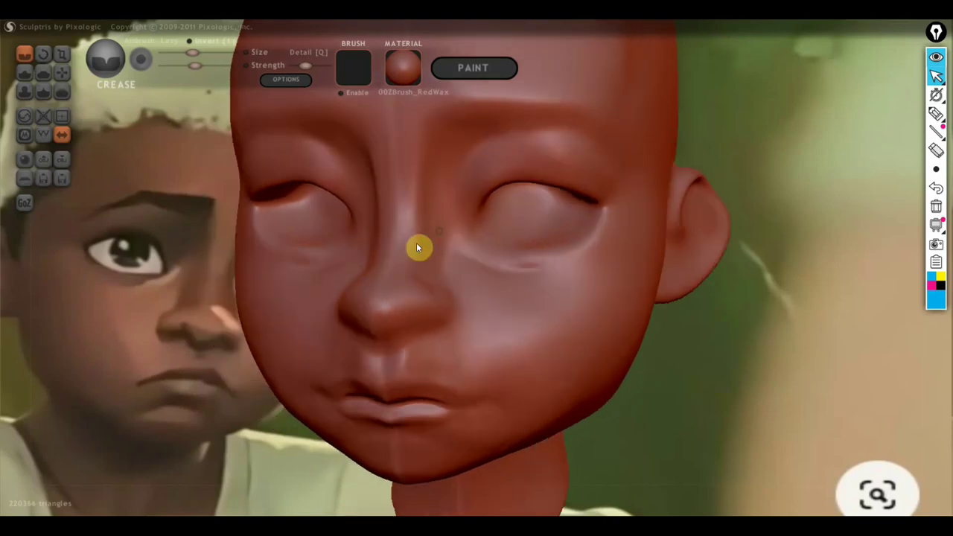
pyautogui.moveTo(436, 152); pyautogui.dragTo(449, 217)
pyautogui.moveTo(436, 149); pyautogui.dragTo(447, 228)
pyautogui.moveTo(464, 265)
pyautogui.mouseDown(button='right')
pyautogui.moveTo(476, 281)
pyautogui.moveTo(461, 218)
pyautogui.mouseUp(button='right')
# Step: Crease above and beside the nose bridge and deepen the upper eyelid creases
pyautogui.moveTo(439, 184)
pyautogui.mouseDown()
pyautogui.moveTo(469, 130)
pyautogui.moveTo(449, 204)
pyautogui.mouseUp()
pyautogui.moveTo(453, 187)
pyautogui.mouseDown(button='right')
pyautogui.moveTo(479, 228)
pyautogui.moveTo(527, 222)
pyautogui.mouseUp(button='right')
pyautogui.moveTo(451, 189)
pyautogui.mouseDown()
pyautogui.moveTo(463, 152)
pyautogui.moveTo(446, 150)
pyautogui.moveTo(446, 223)
pyautogui.mouseUp()
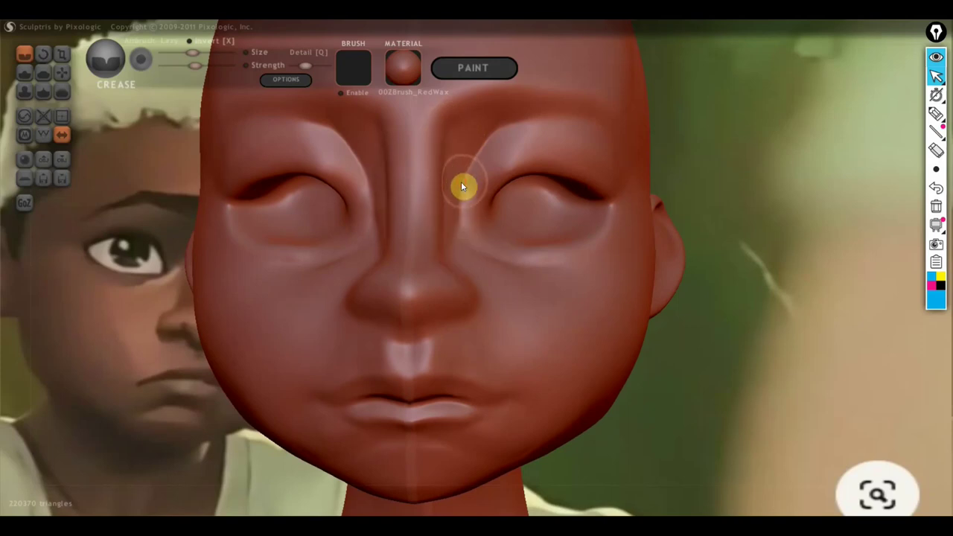
pyautogui.moveTo(452, 179); pyautogui.dragTo(466, 240)
pyautogui.moveTo(504, 143)
pyautogui.mouseDown()
pyautogui.moveTo(478, 164)
pyautogui.moveTo(606, 142)
pyautogui.moveTo(513, 162)
pyautogui.moveTo(567, 157)
pyautogui.mouseUp()
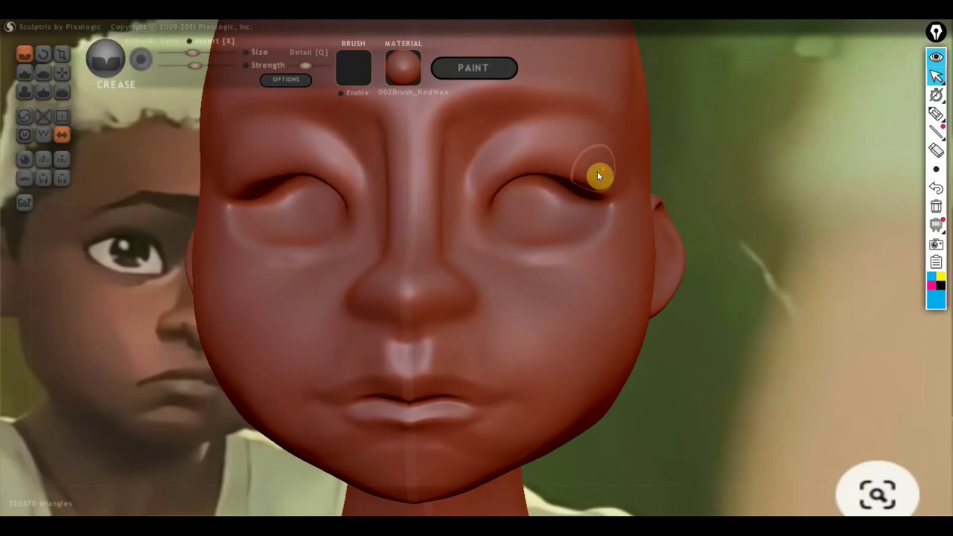
pyautogui.scroll(-3, 592, 179)
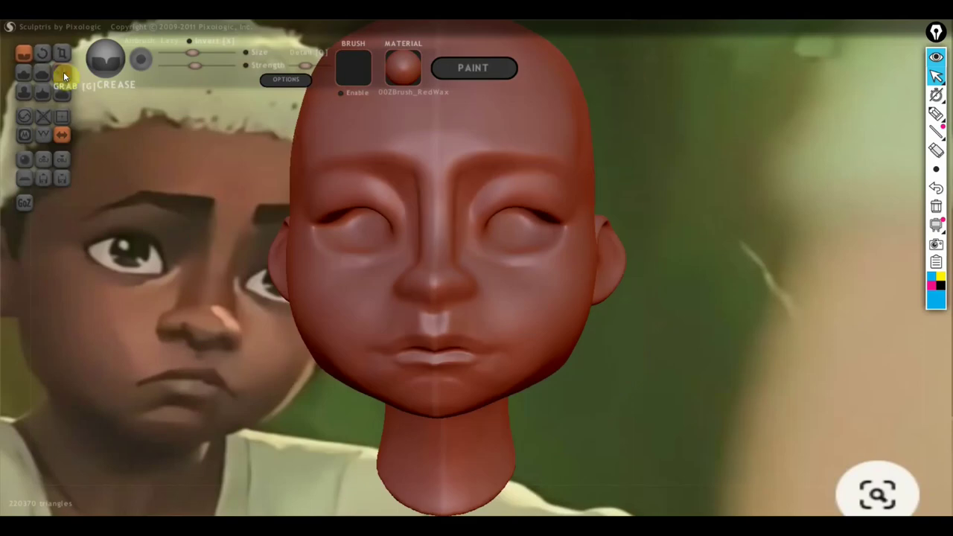
# Step: Reshape the area under the right eye with a slightly smaller Grab brush
pyautogui.click(63, 72)
pyautogui.scroll(2, 417, 265)
pyautogui.scroll(2, 479, 245)
pyautogui.moveTo(201, 53); pyautogui.dragTo(191, 52)
pyautogui.scroll(-2, 552, 216)
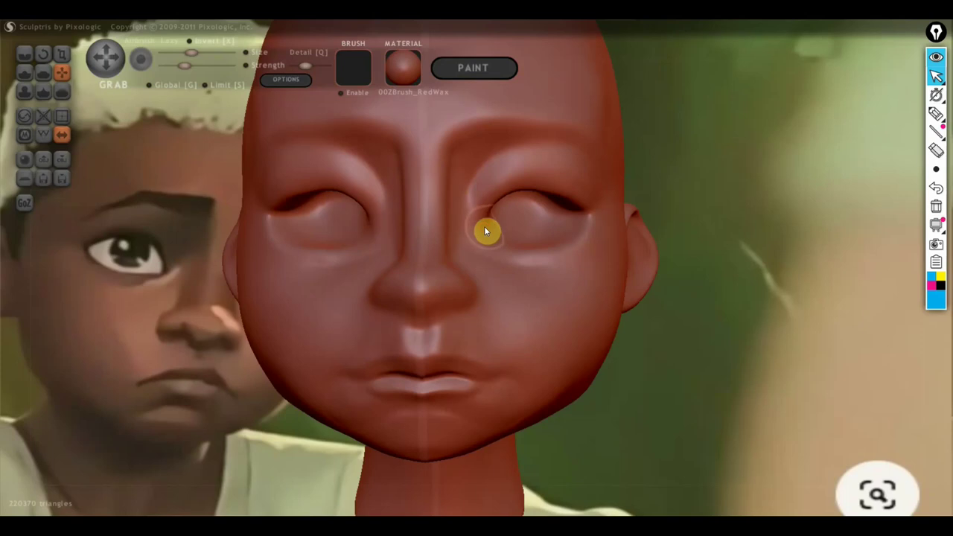
pyautogui.moveTo(484, 228); pyautogui.dragTo(468, 230)
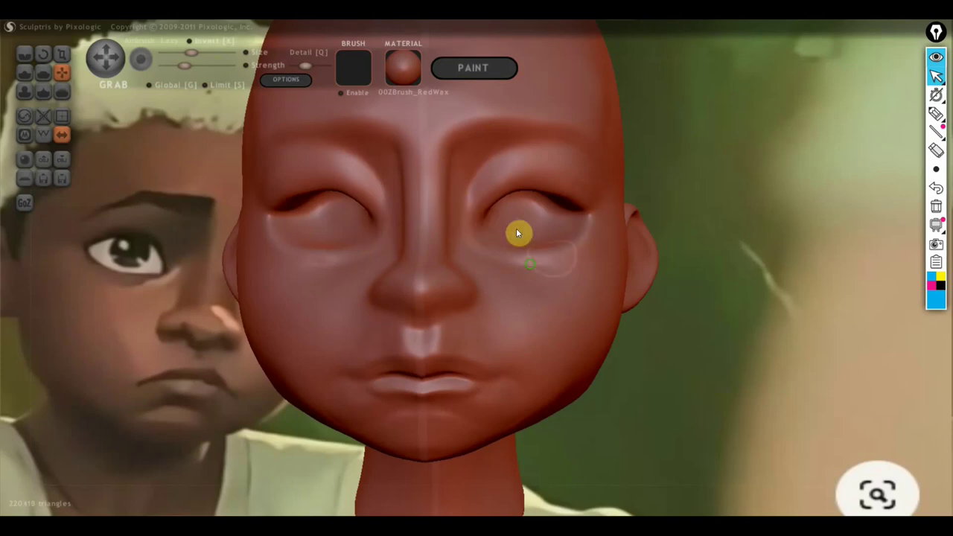
pyautogui.moveTo(518, 233); pyautogui.dragTo(468, 295, button='right')
# Step: Deepen the lower-eyelid fold under the right eye with Crease strokes
pyautogui.click(24, 53)
pyautogui.scroll(2, 497, 231)
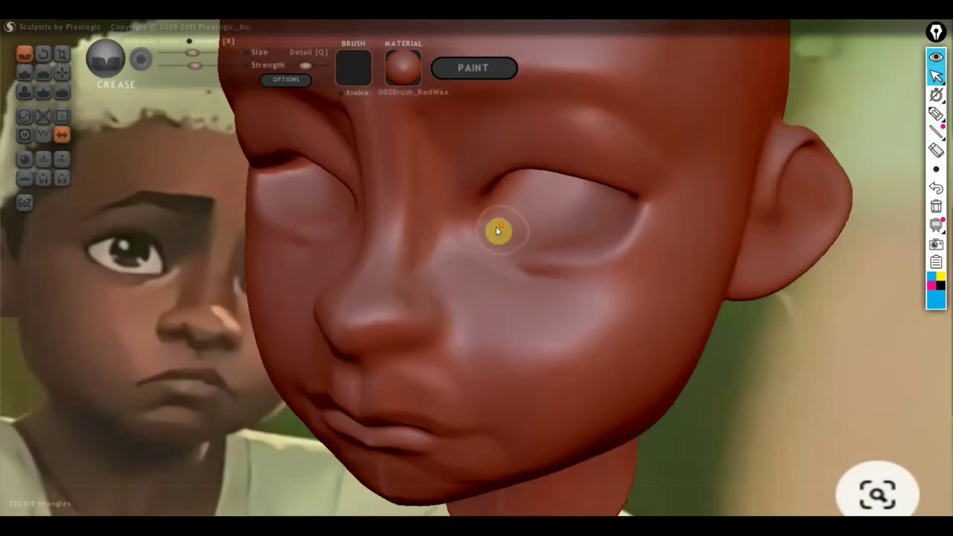
pyautogui.moveTo(486, 212)
pyautogui.mouseDown()
pyautogui.moveTo(534, 236)
pyautogui.moveTo(496, 199)
pyautogui.moveTo(603, 250)
pyautogui.moveTo(523, 240)
pyautogui.moveTo(571, 241)
pyautogui.moveTo(613, 219)
pyautogui.moveTo(563, 246)
pyautogui.moveTo(545, 238)
pyautogui.moveTo(605, 223)
pyautogui.moveTo(485, 223)
pyautogui.moveTo(553, 246)
pyautogui.moveTo(612, 230)
pyautogui.moveTo(505, 230)
pyautogui.mouseUp()
pyautogui.moveTo(505, 230)
pyautogui.mouseDown(button='right')
pyautogui.moveTo(559, 246)
pyautogui.moveTo(594, 228)
pyautogui.moveTo(554, 258)
pyautogui.mouseUp(button='right')
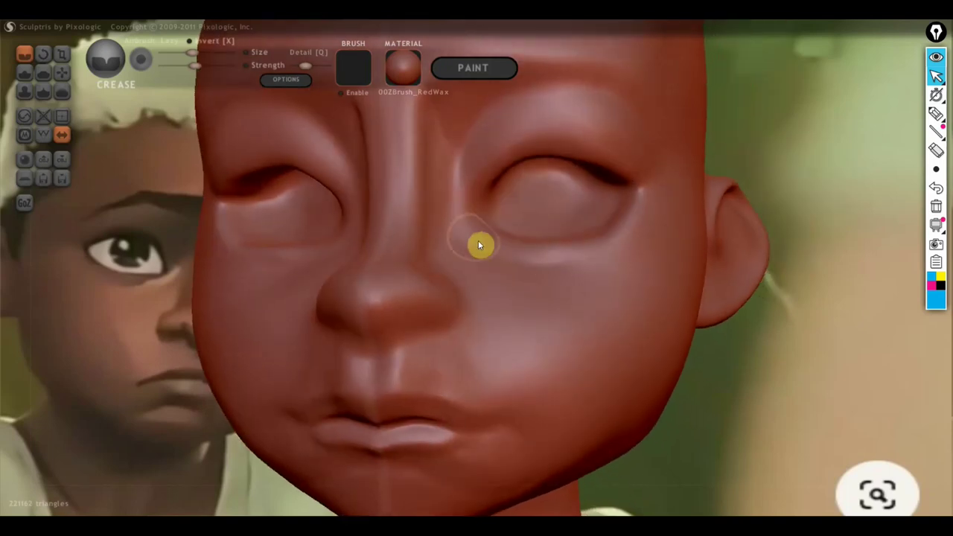
pyautogui.moveTo(476, 243)
pyautogui.mouseDown()
pyautogui.moveTo(593, 260)
pyautogui.moveTo(632, 238)
pyautogui.moveTo(536, 264)
pyautogui.mouseUp()
pyautogui.moveTo(535, 265)
pyautogui.mouseDown(button='right')
pyautogui.moveTo(496, 291)
pyautogui.moveTo(479, 215)
pyautogui.mouseUp(button='right')
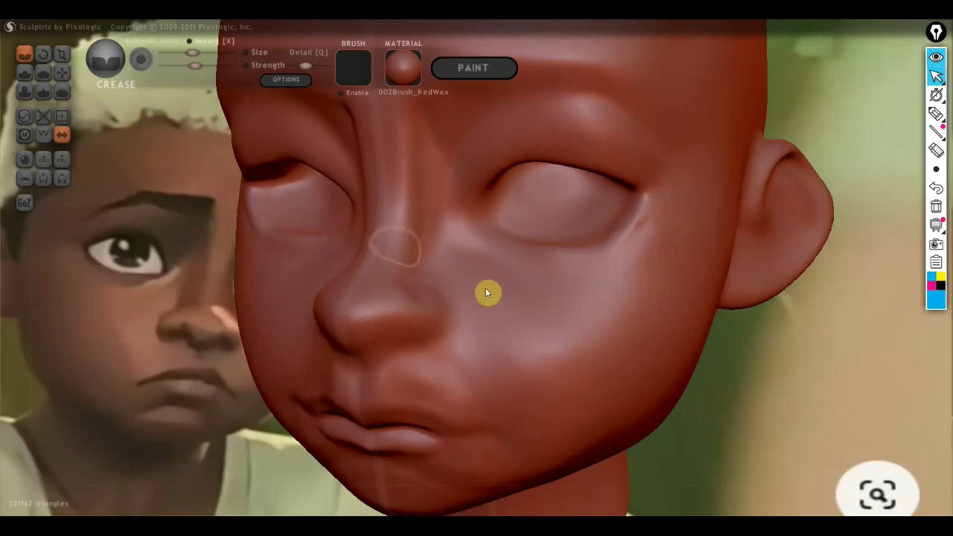
pyautogui.click(25, 72)
# Step: Draw a ridge from the nose bridge toward the eye corner and orbit to check it
pyautogui.scroll(2, 474, 235)
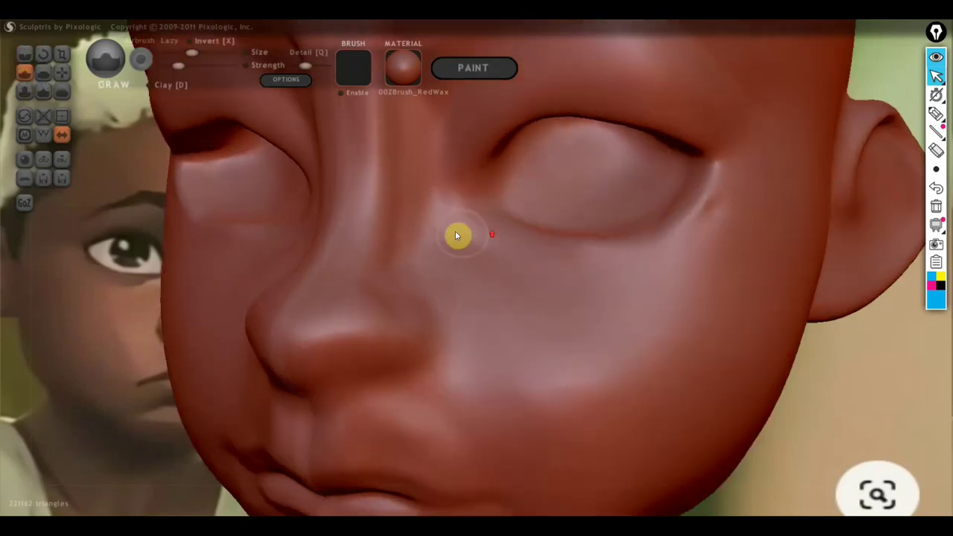
pyautogui.moveTo(414, 133)
pyautogui.mouseDown()
pyautogui.moveTo(491, 287)
pyautogui.moveTo(423, 169)
pyautogui.moveTo(504, 273)
pyautogui.moveTo(457, 210)
pyautogui.moveTo(469, 248)
pyautogui.mouseUp()
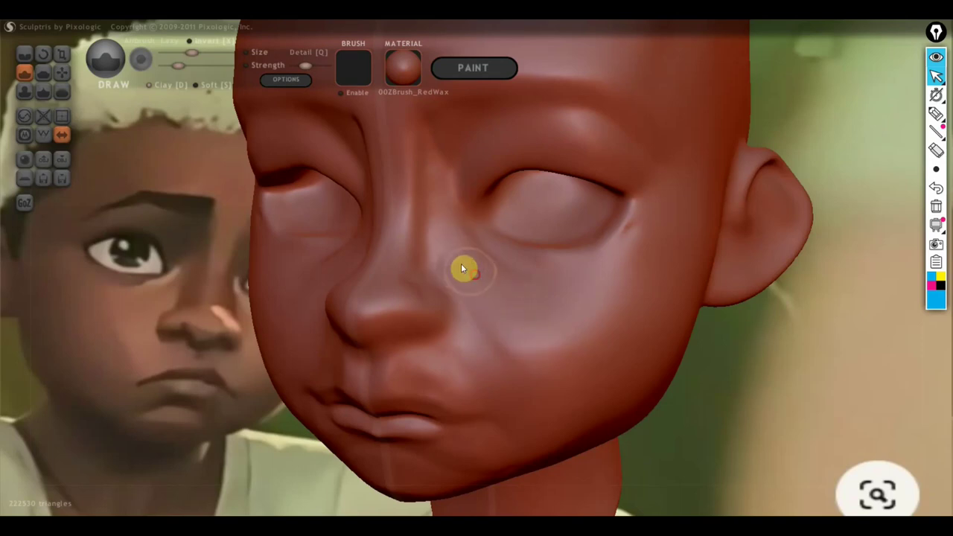
pyautogui.scroll(-2, 541, 343)
pyautogui.moveTo(542, 343)
pyautogui.mouseDown(button='right')
pyautogui.moveTo(624, 349)
pyautogui.moveTo(647, 327)
pyautogui.mouseUp(button='right')
pyautogui.scroll(-1, 595, 317)
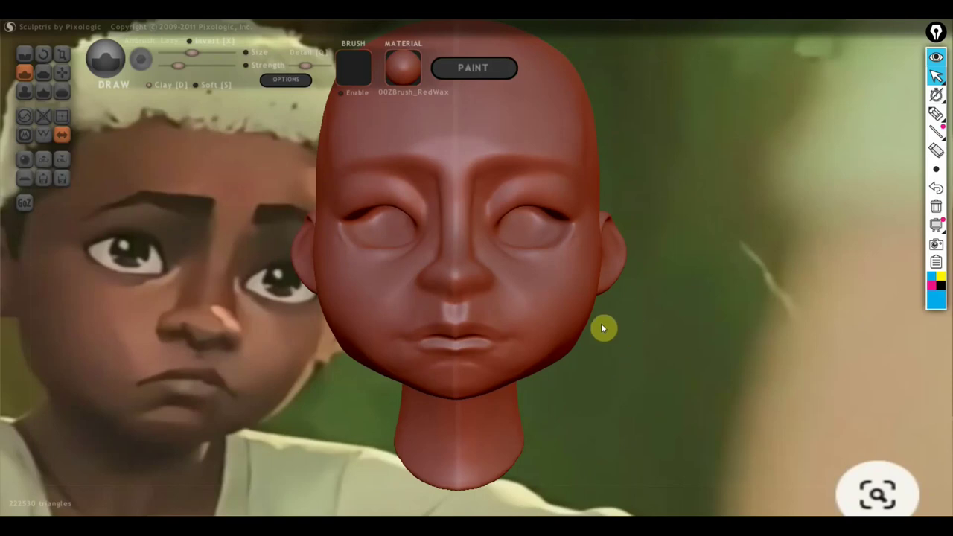
pyautogui.moveTo(597, 360); pyautogui.dragTo(429, 361, button='right')
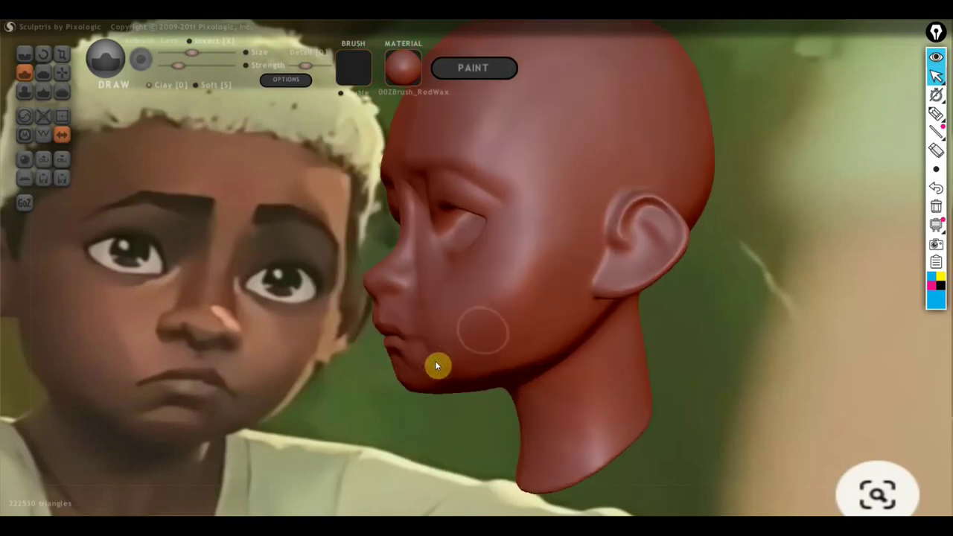
pyautogui.scroll(3, 492, 313)
pyautogui.scroll(3, 529, 239)
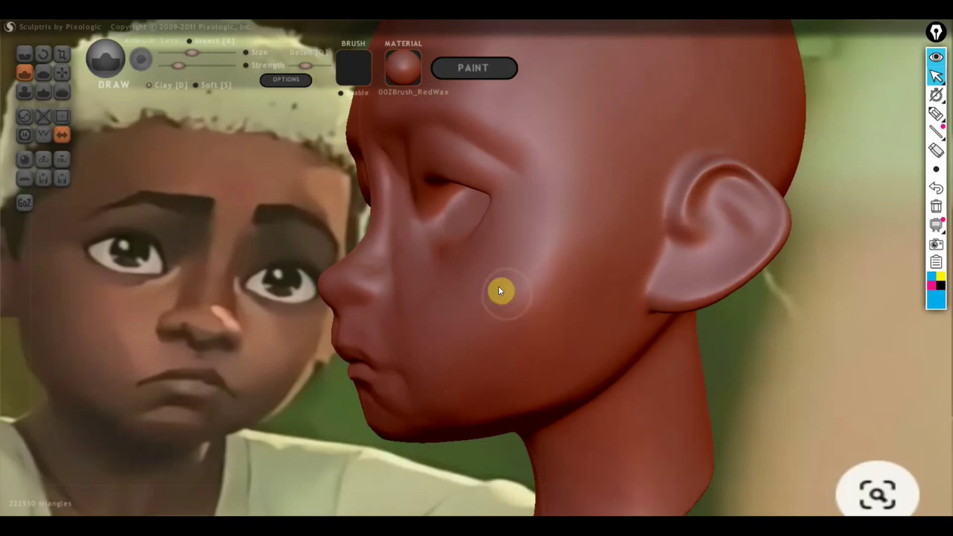
pyautogui.click(43, 73)
pyautogui.scroll(-3, 496, 320)
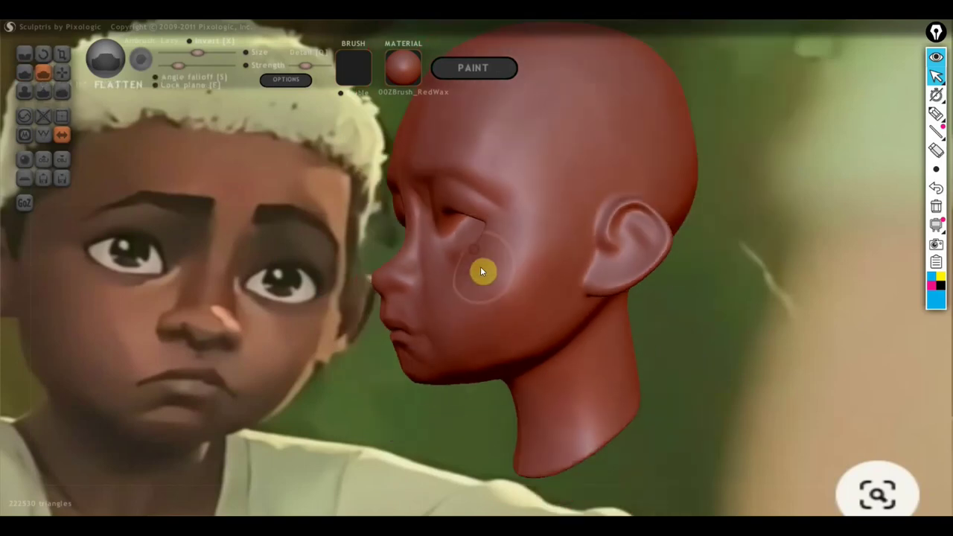
pyautogui.click(62, 72)
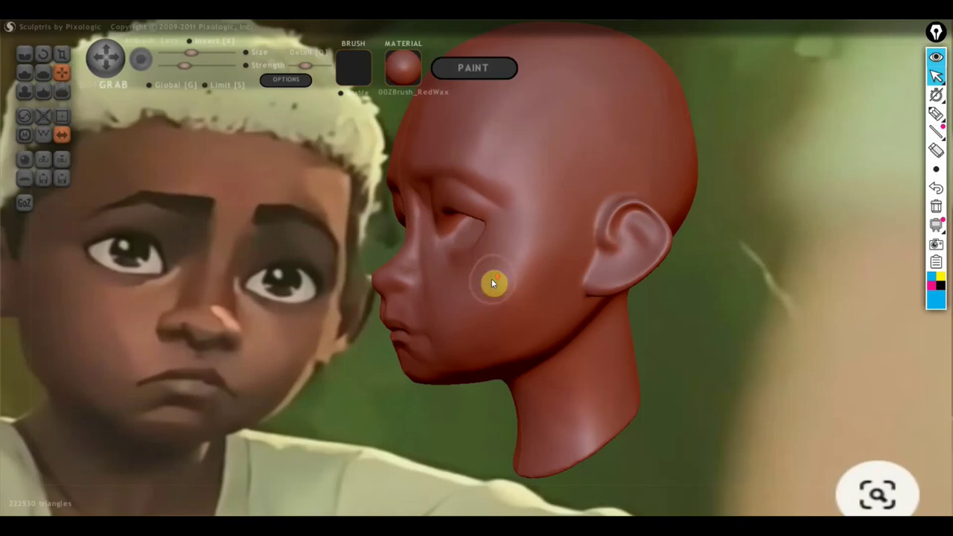
# Step: From the front view, Grab-drag the eye regions into a narrower, squinting shape
pyautogui.scroll(-2, 476, 275)
pyautogui.scroll(-2, 490, 280)
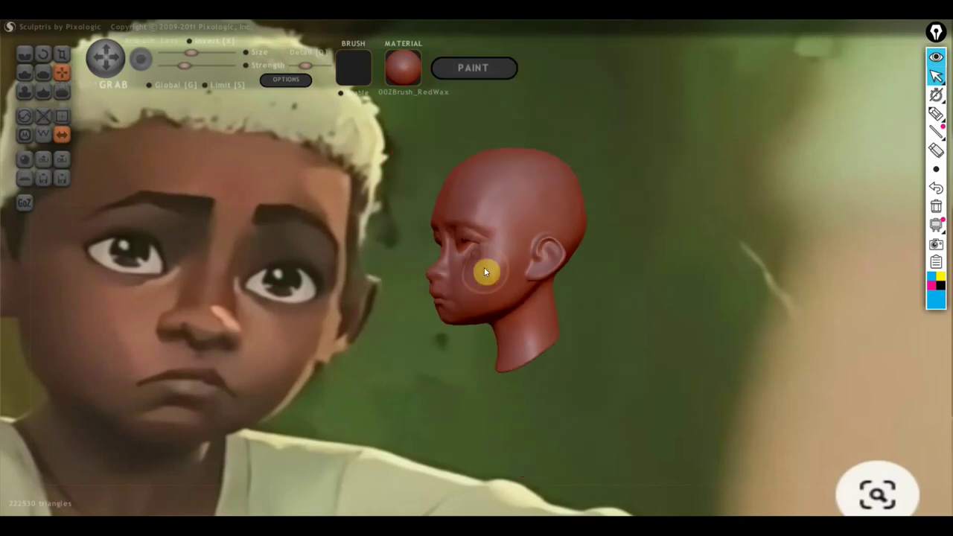
pyautogui.moveTo(554, 320); pyautogui.dragTo(655, 312)
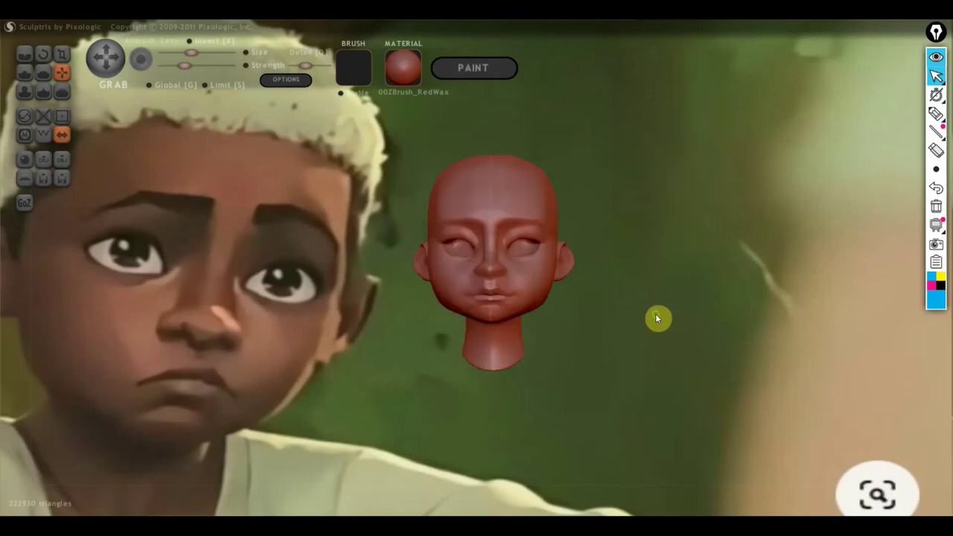
pyautogui.moveTo(544, 242); pyautogui.dragTo(547, 245)
pyautogui.moveTo(550, 235); pyautogui.dragTo(547, 244)
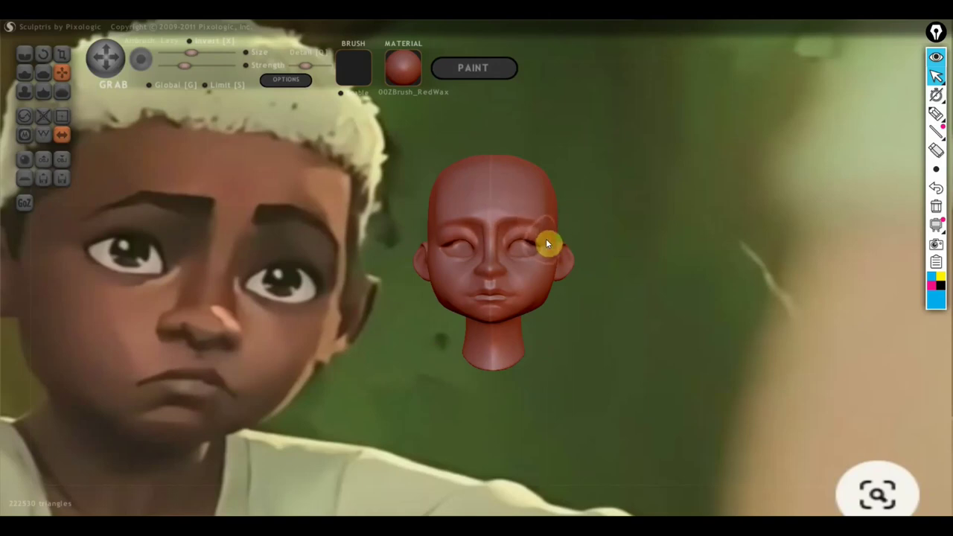
pyautogui.scroll(5, 551, 253)
pyautogui.scroll(2, 585, 229)
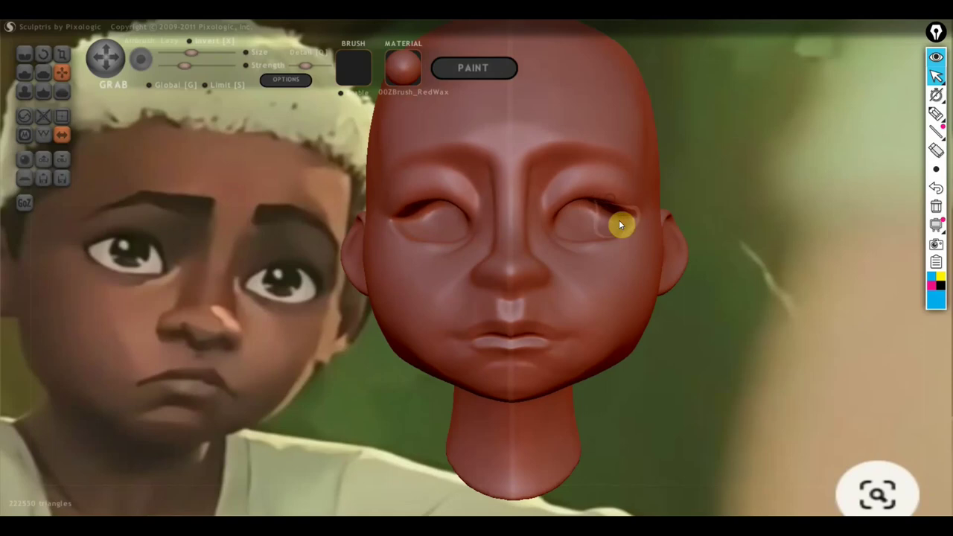
pyautogui.moveTo(618, 220); pyautogui.dragTo(508, 258, button='right')
# Step: Smooth the upper eyelid creases with the Flatten brush
pyautogui.click(41, 72)
pyautogui.scroll(3, 509, 206)
pyautogui.scroll(1, 536, 197)
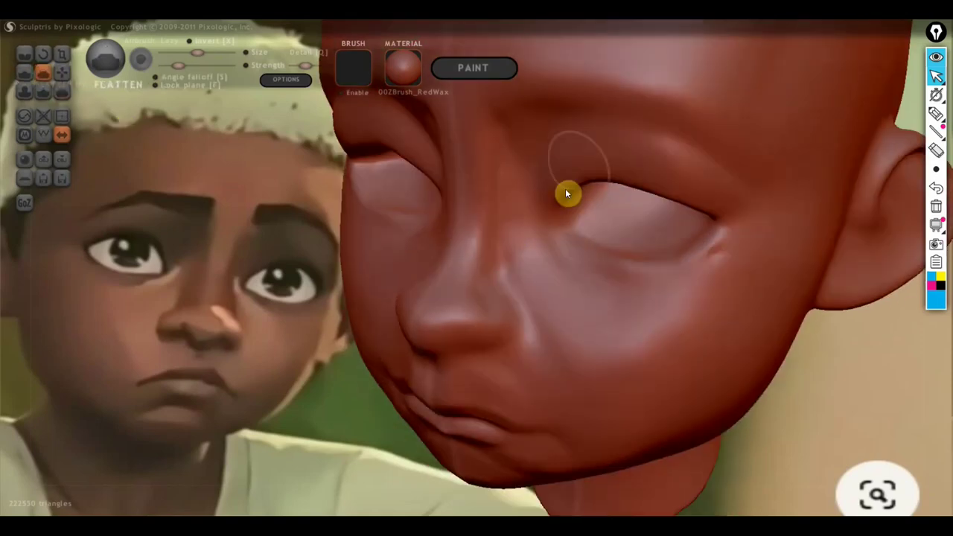
pyautogui.moveTo(731, 200)
pyautogui.mouseDown()
pyautogui.moveTo(585, 153)
pyautogui.moveTo(736, 204)
pyautogui.moveTo(564, 159)
pyautogui.moveTo(742, 217)
pyautogui.mouseUp()
pyautogui.moveTo(740, 213); pyautogui.dragTo(734, 230, button='right')
pyautogui.moveTo(734, 230)
pyautogui.mouseDown()
pyautogui.moveTo(641, 190)
pyautogui.moveTo(694, 205)
pyautogui.mouseUp()
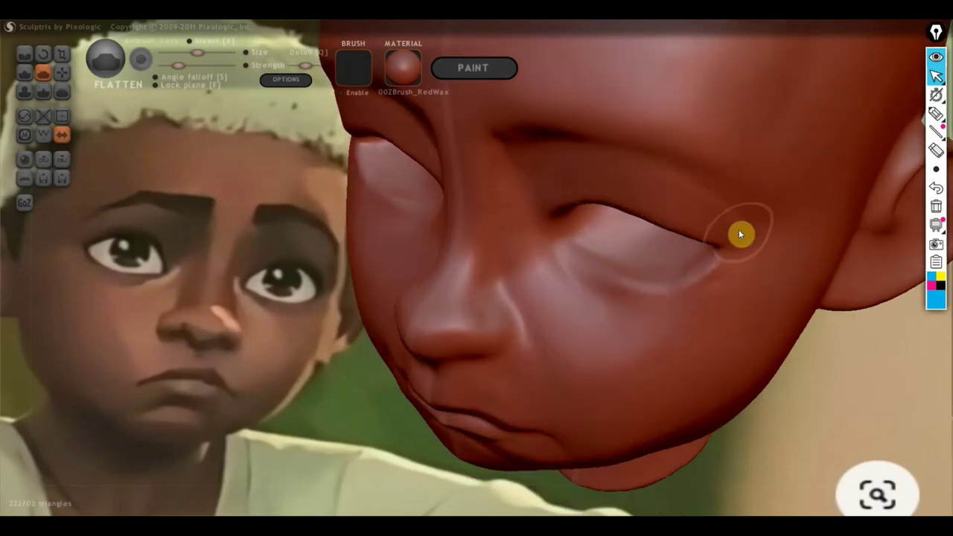
pyautogui.scroll(-2, 735, 231)
pyautogui.scroll(-2, 732, 242)
pyautogui.moveTo(703, 255)
pyautogui.mouseDown(button='right')
pyautogui.moveTo(737, 230)
pyautogui.moveTo(753, 196)
pyautogui.moveTo(772, 190)
pyautogui.mouseUp(button='right')
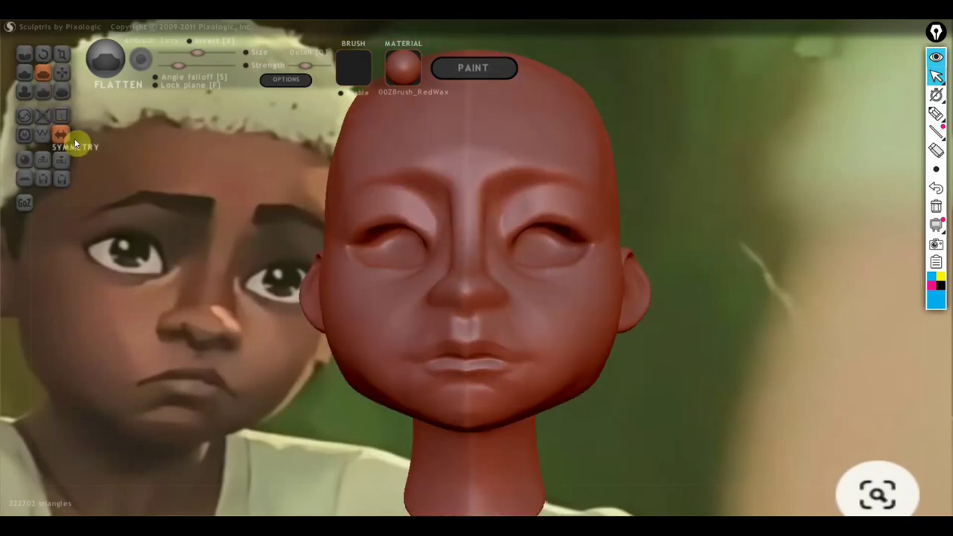
# Step: Select the Draw brush and orbit to a front view angled at the eyes
pyautogui.click(24, 71)
pyautogui.moveTo(670, 276); pyautogui.dragTo(564, 293, button='right')
pyautogui.scroll(1, 562, 193)
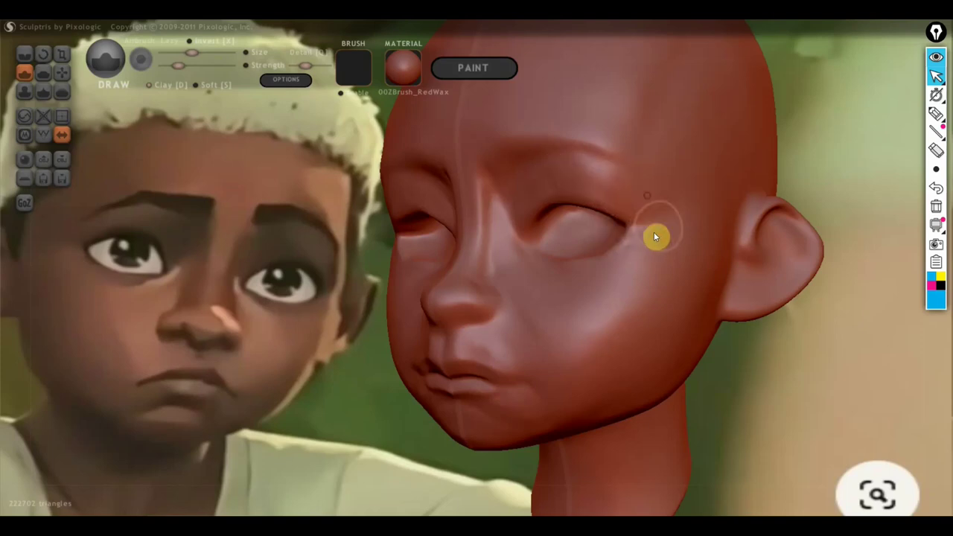
pyautogui.scroll(-3, 612, 315)
pyautogui.keyDown('shift'); pyautogui.moveTo(694, 342); pyautogui.dragTo(702, 346); pyautogui.keyUp('shift')
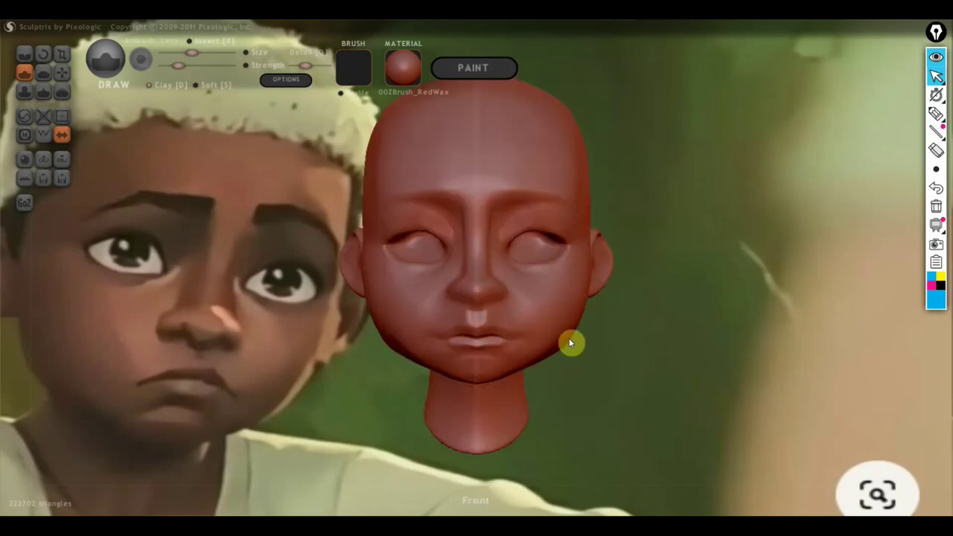
pyautogui.scroll(3, 550, 342)
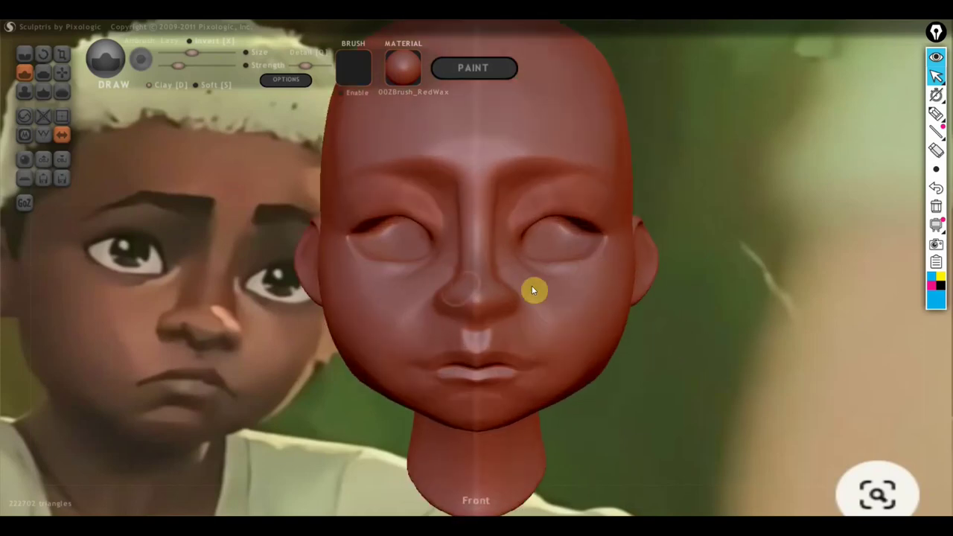
pyautogui.moveTo(428, 268); pyautogui.dragTo(415, 207, button='right')
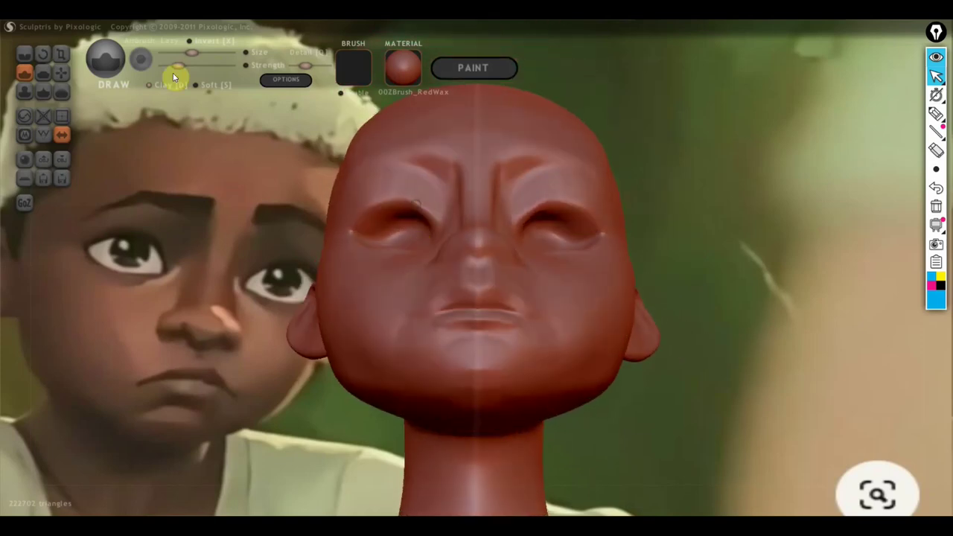
# Step: Turn on Clay and deepen the eye sockets, reshaping the upper lids and eyeballs
pyautogui.click(153, 85)
pyautogui.scroll(3, 358, 227)
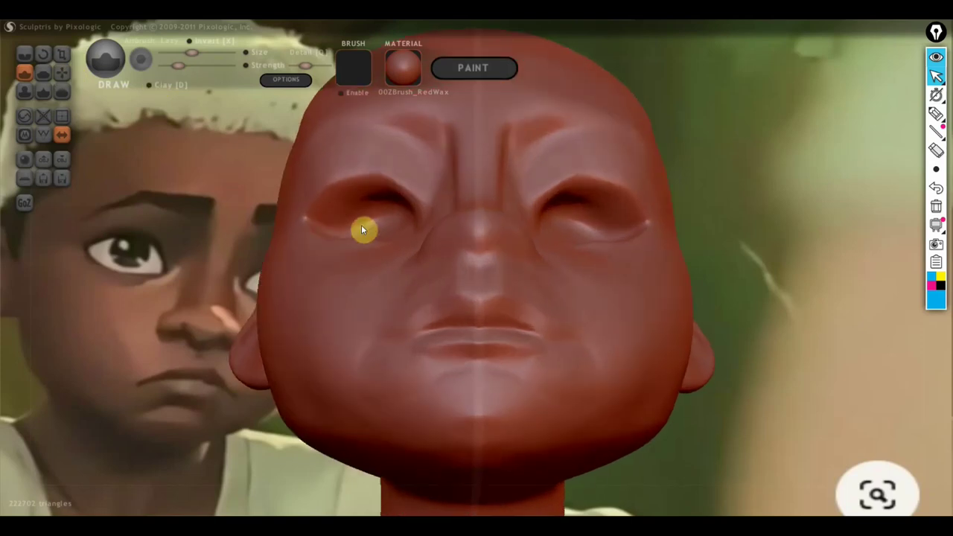
pyautogui.moveTo(371, 209)
pyautogui.mouseDown()
pyautogui.moveTo(340, 213)
pyautogui.moveTo(369, 196)
pyautogui.moveTo(330, 224)
pyautogui.moveTo(390, 216)
pyautogui.mouseUp()
pyautogui.moveTo(366, 227); pyautogui.dragTo(447, 223, button='right')
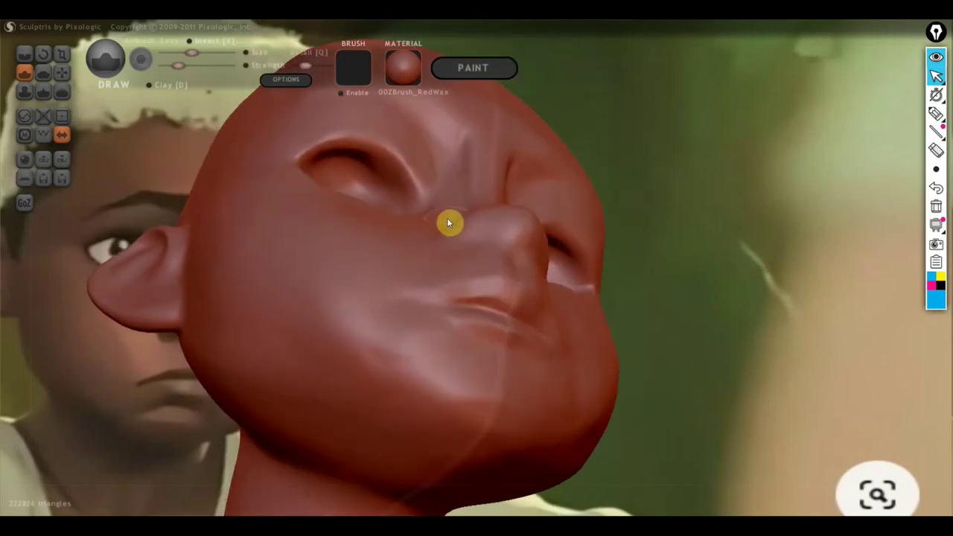
pyautogui.moveTo(358, 167)
pyautogui.mouseDown()
pyautogui.moveTo(392, 201)
pyautogui.moveTo(331, 177)
pyautogui.mouseUp()
pyautogui.moveTo(332, 177); pyautogui.dragTo(352, 287, button='right')
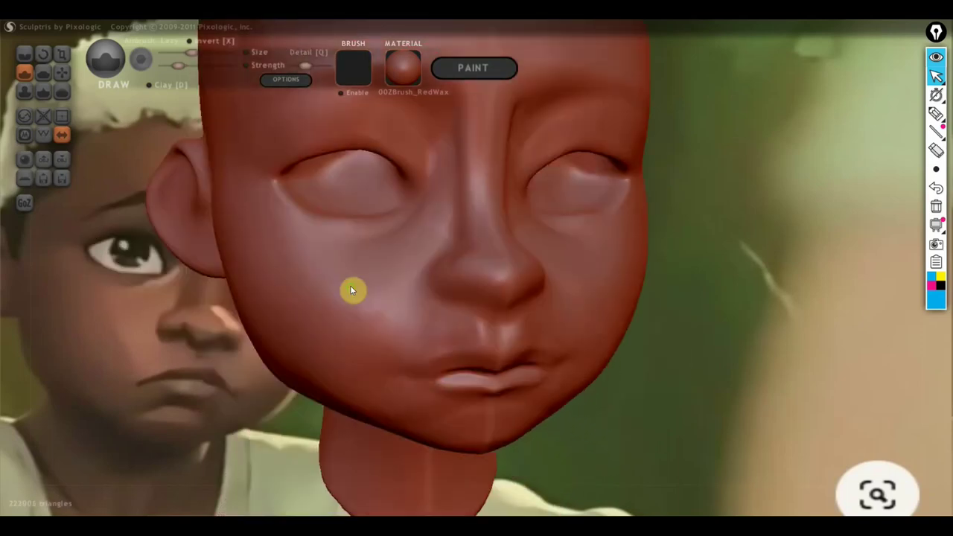
pyautogui.keyDown('shift'); pyautogui.moveTo(704, 289); pyautogui.dragTo(793, 287, button='right'); pyautogui.keyUp('shift')
pyautogui.scroll(-2, 795, 289)
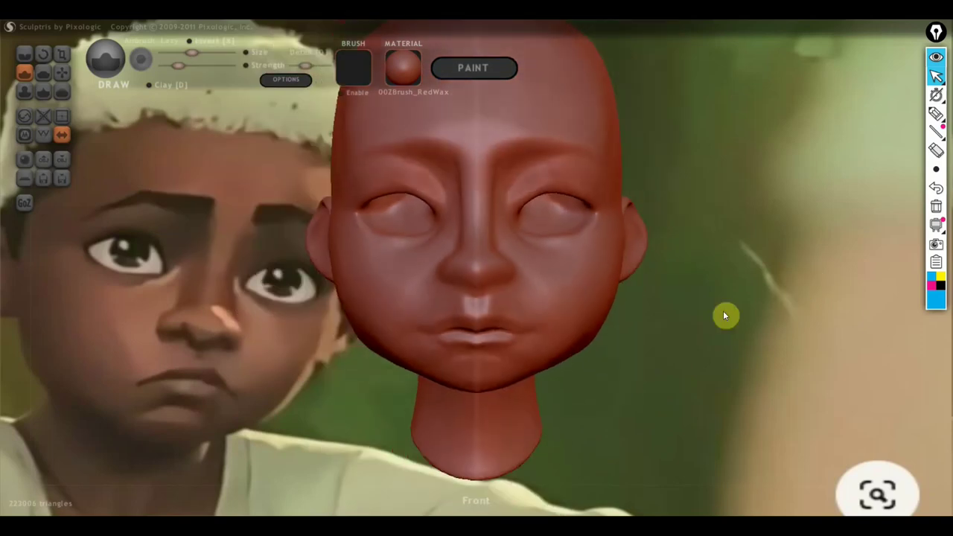
pyautogui.scroll(3, 533, 377)
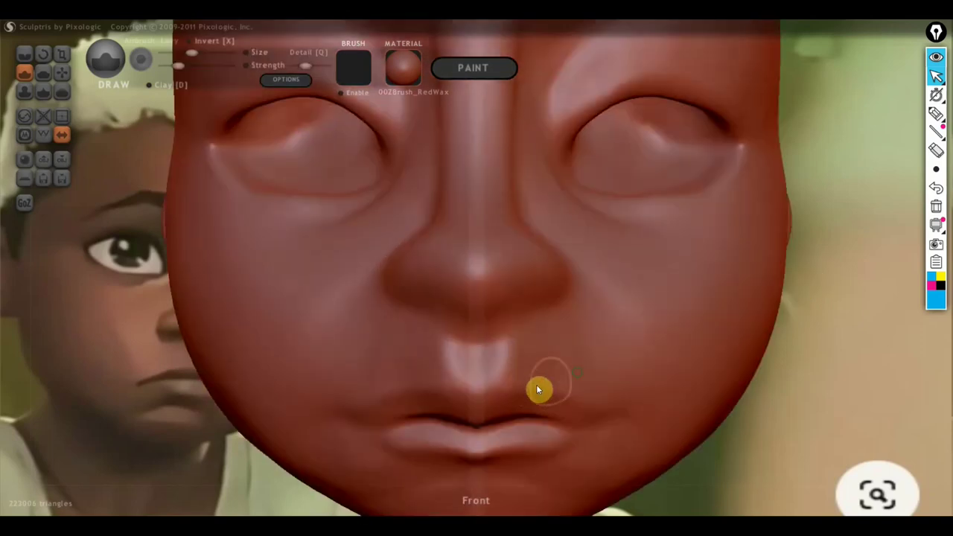
# Step: Zoom into the mouth and carve a crease along the upper lip line
pyautogui.keyDown('alt'); pyautogui.moveTo(536, 384); pyautogui.dragTo(675, 332); pyautogui.keyUp('alt')
pyautogui.scroll(2, 590, 352)
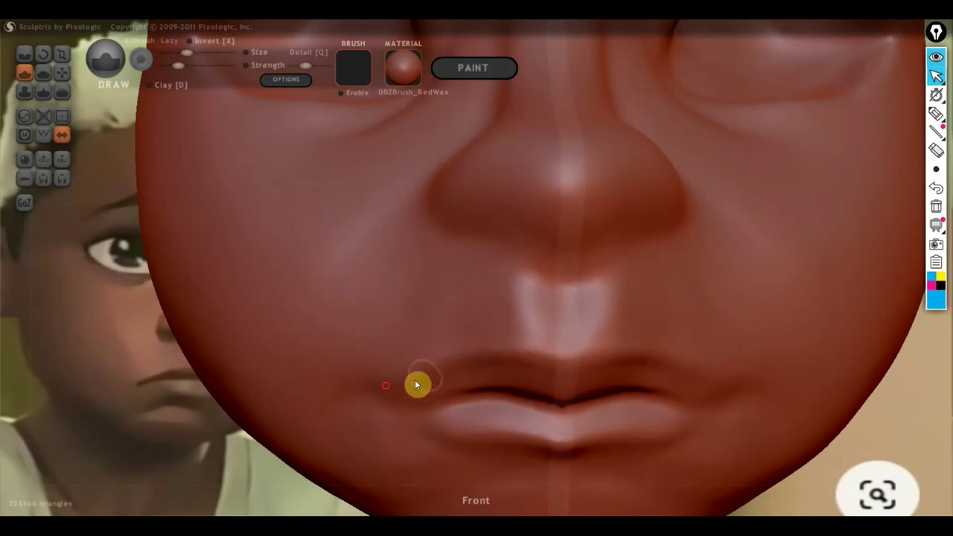
pyautogui.moveTo(442, 375); pyautogui.dragTo(554, 357)
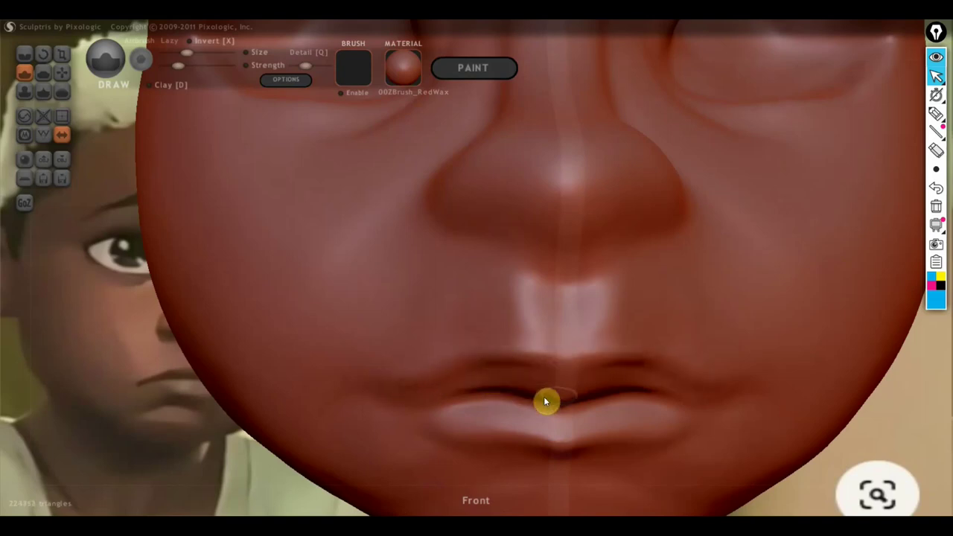
pyautogui.scroll(-2, 573, 398)
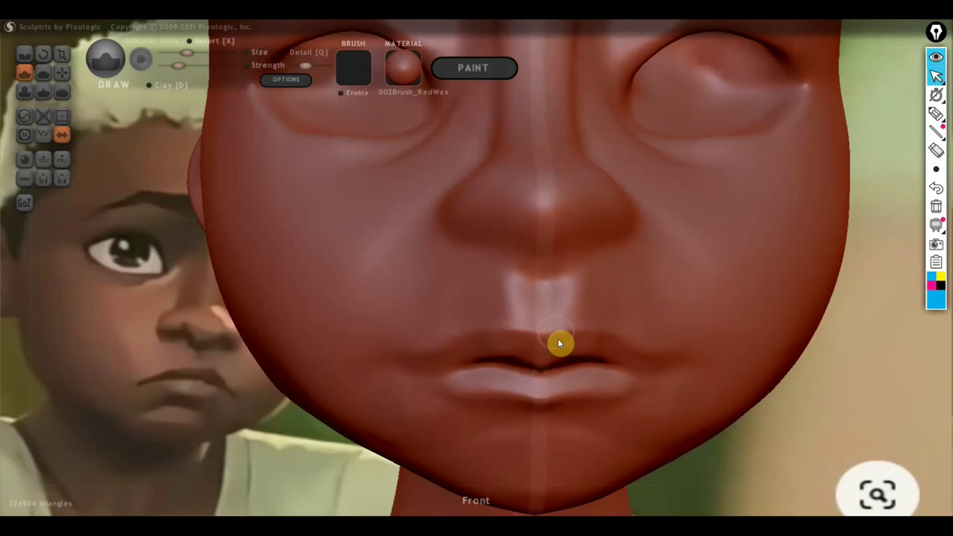
# Step: Sculpt and deepen the vertical philtrum ridges between the nose and upper lip
pyautogui.moveTo(527, 293)
pyautogui.mouseDown()
pyautogui.moveTo(521, 324)
pyautogui.moveTo(521, 283)
pyautogui.mouseUp()
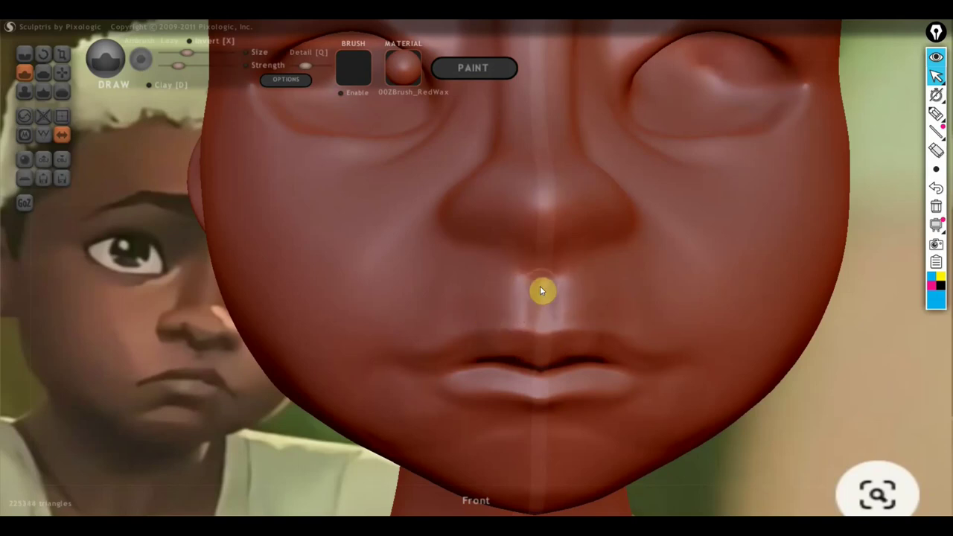
pyautogui.moveTo(539, 300)
pyautogui.mouseDown()
pyautogui.moveTo(543, 283)
pyautogui.moveTo(536, 318)
pyautogui.moveTo(536, 279)
pyautogui.moveTo(531, 317)
pyautogui.mouseUp()
pyautogui.moveTo(523, 269); pyautogui.dragTo(512, 271)
pyautogui.scroll(-2, 395, 272)
pyautogui.scroll(-2, 446, 231)
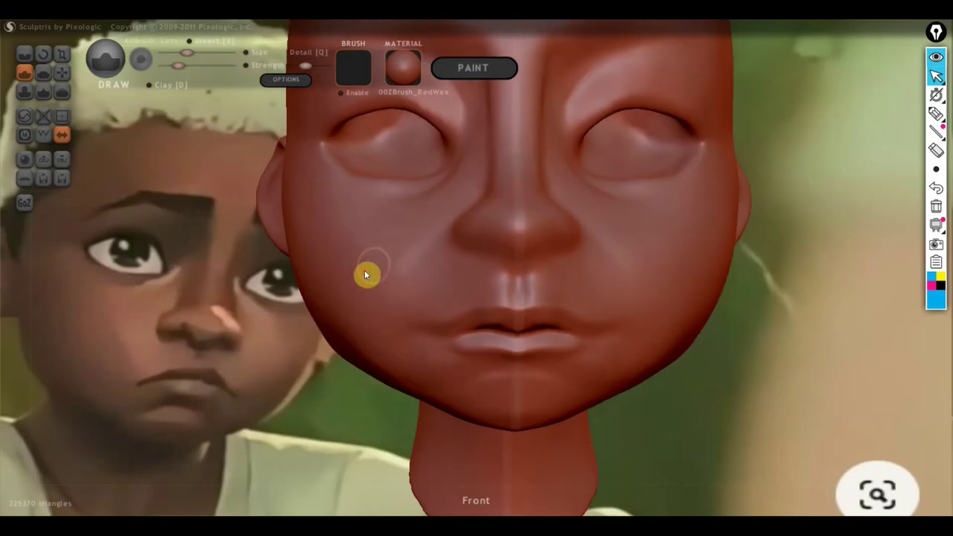
pyautogui.scroll(2, 344, 201)
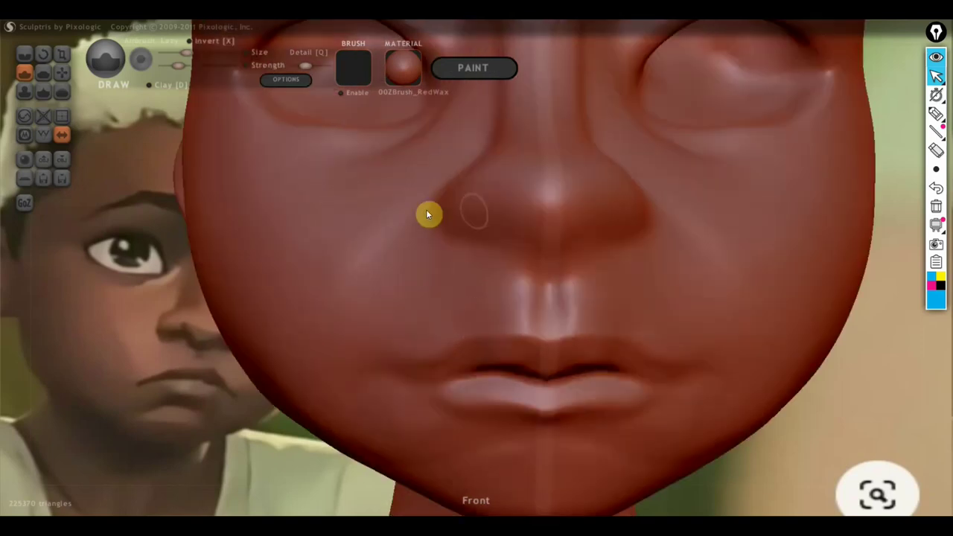
# Step: Carve the left nostril into the nose, then deepen and widen its opening
pyautogui.moveTo(514, 254); pyautogui.dragTo(500, 200, button='right')
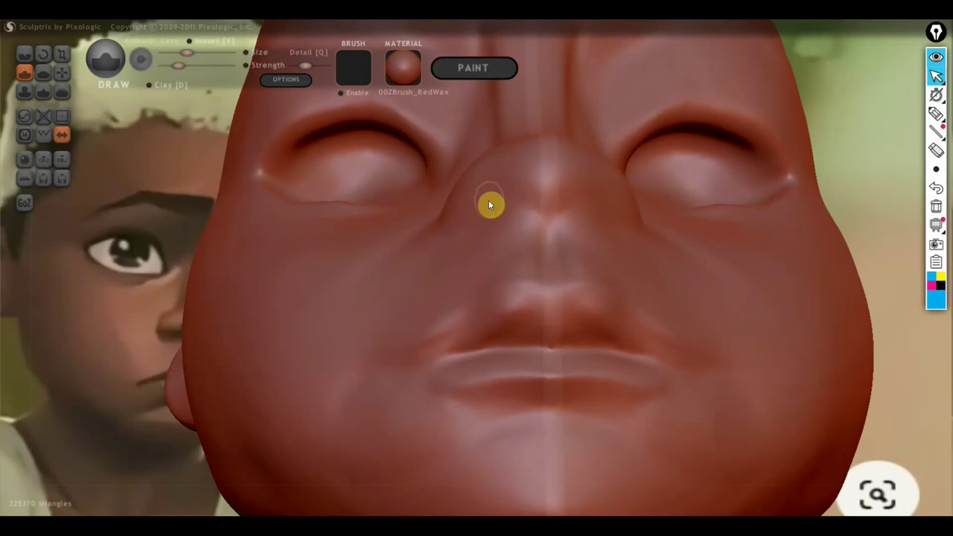
pyautogui.moveTo(492, 197); pyautogui.dragTo(488, 204)
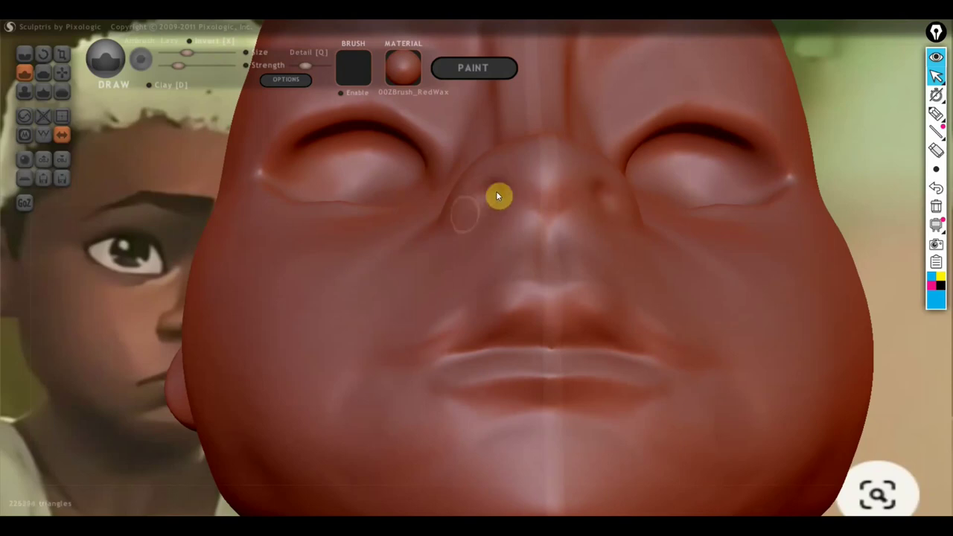
pyautogui.moveTo(488, 196)
pyautogui.mouseDown()
pyautogui.moveTo(504, 196)
pyautogui.moveTo(483, 200)
pyautogui.mouseUp()
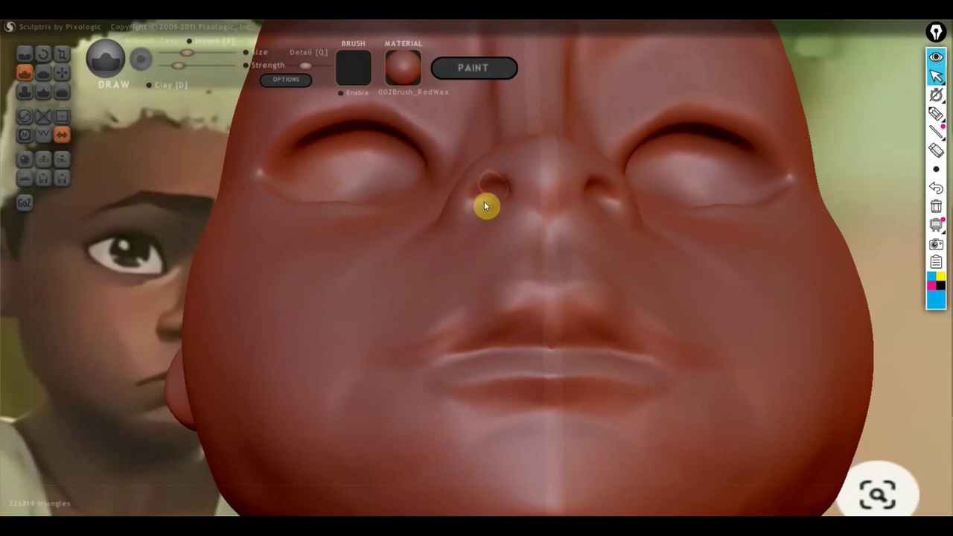
pyautogui.moveTo(493, 183)
pyautogui.mouseDown(button='right')
pyautogui.moveTo(529, 206)
pyautogui.moveTo(628, 209)
pyautogui.mouseUp(button='right')
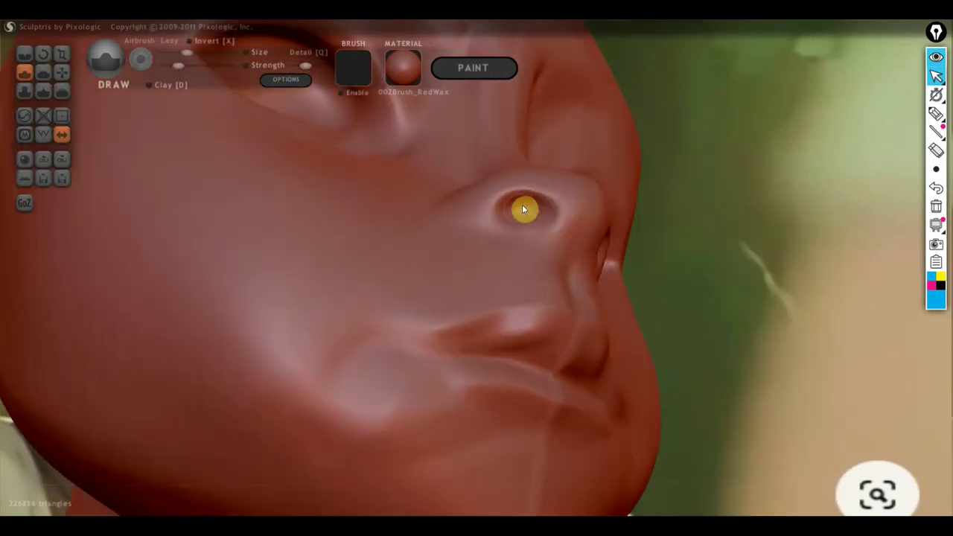
pyautogui.moveTo(534, 215)
pyautogui.mouseDown()
pyautogui.moveTo(501, 217)
pyautogui.moveTo(539, 217)
pyautogui.moveTo(527, 210)
pyautogui.mouseUp()
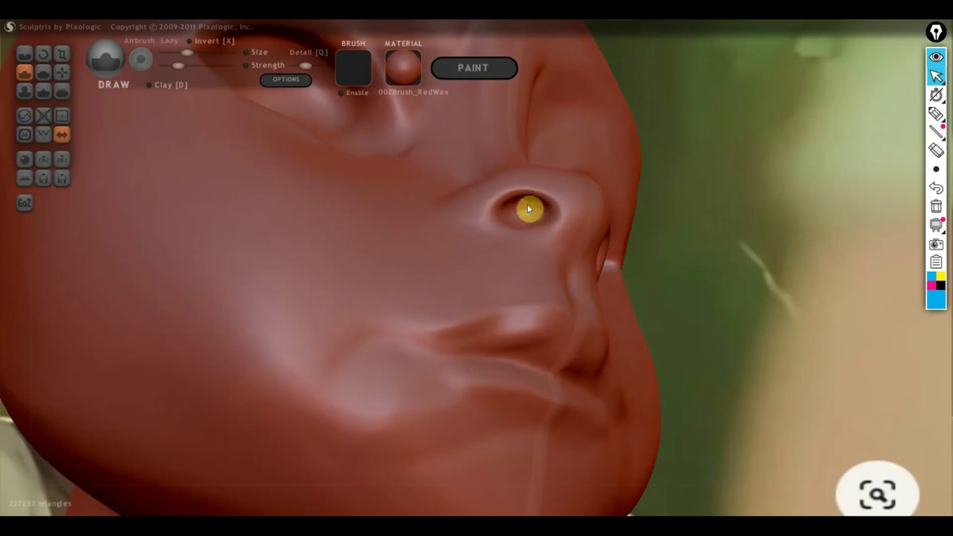
pyautogui.moveTo(519, 222); pyautogui.dragTo(463, 186, button='right')
pyautogui.moveTo(516, 196); pyautogui.dragTo(490, 212)
pyautogui.moveTo(533, 208)
pyautogui.mouseDown(button='right')
pyautogui.moveTo(521, 298)
pyautogui.moveTo(496, 336)
pyautogui.mouseUp(button='right')
pyautogui.keyDown('shift'); pyautogui.moveTo(793, 389); pyautogui.dragTo(796, 403, button='right'); pyautogui.keyUp('shift')
pyautogui.scroll(-3, 795, 403)
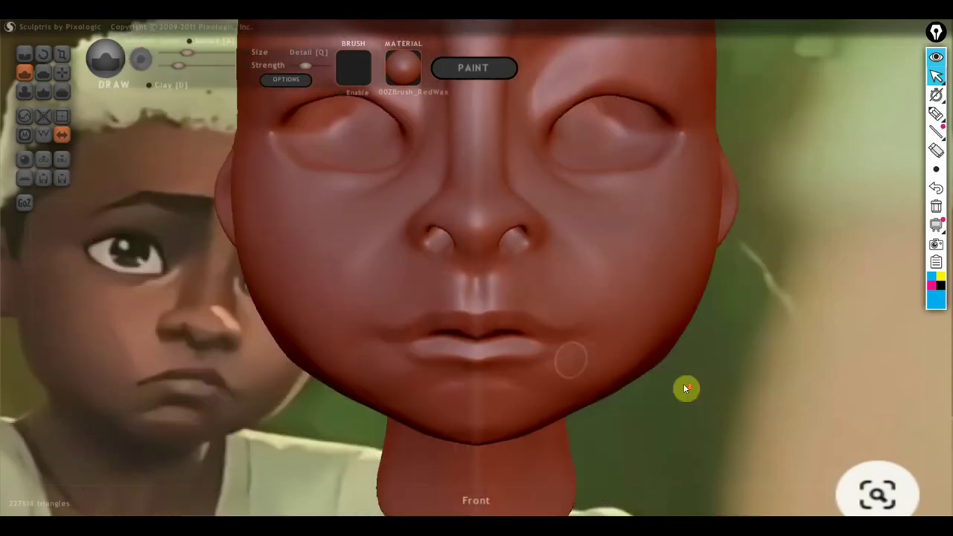
# Step: Pull the nose tip and nostrils down slightly with the Grab brush
pyautogui.click(62, 72)
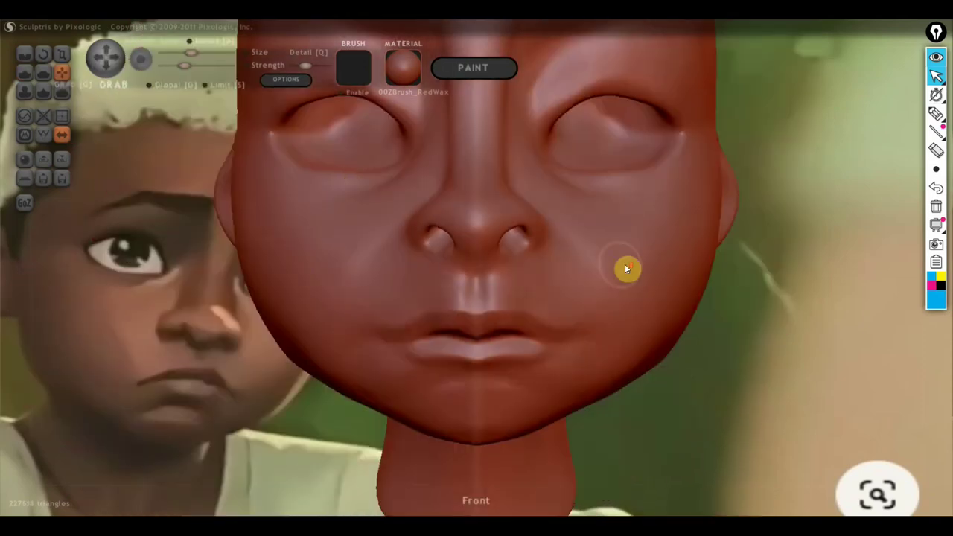
pyautogui.scroll(3, 514, 279)
pyautogui.moveTo(513, 279); pyautogui.dragTo(485, 223, button='right')
pyautogui.moveTo(484, 223)
pyautogui.mouseDown()
pyautogui.moveTo(492, 239)
pyautogui.moveTo(479, 238)
pyautogui.moveTo(497, 240)
pyautogui.moveTo(462, 240)
pyautogui.moveTo(471, 249)
pyautogui.mouseUp()
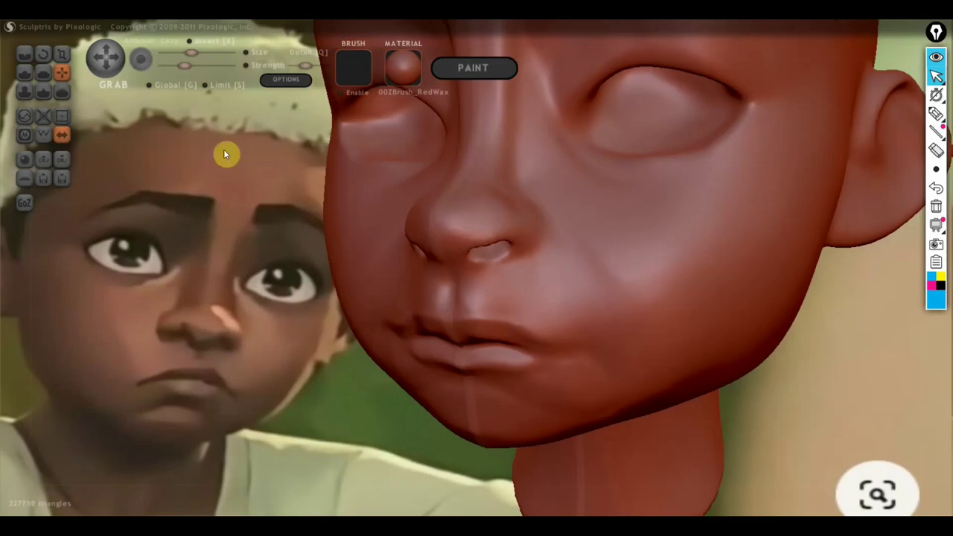
# Step: Crease both nostrils deeper with the Crease brush, then undo that stroke
pyautogui.click(26, 54)
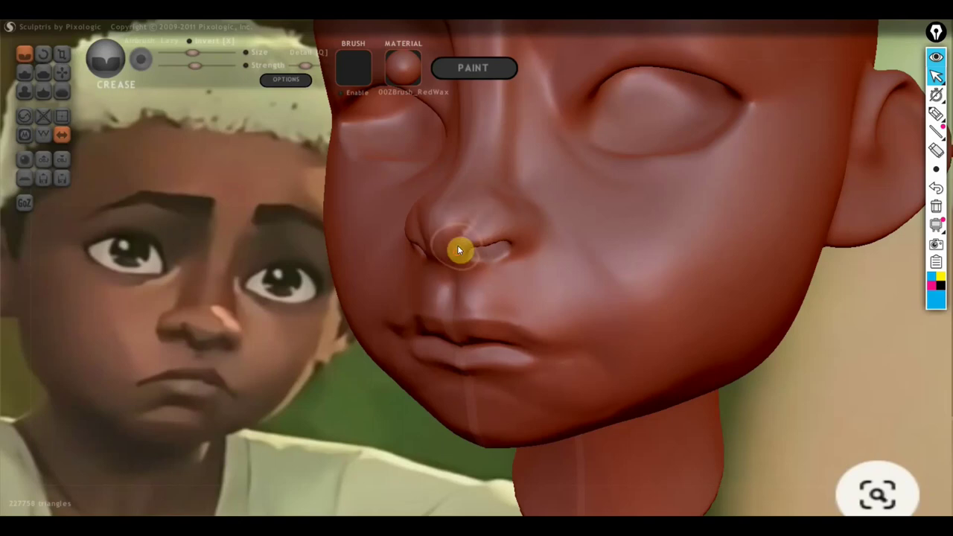
pyautogui.moveTo(477, 230); pyautogui.dragTo(634, 222, button='right')
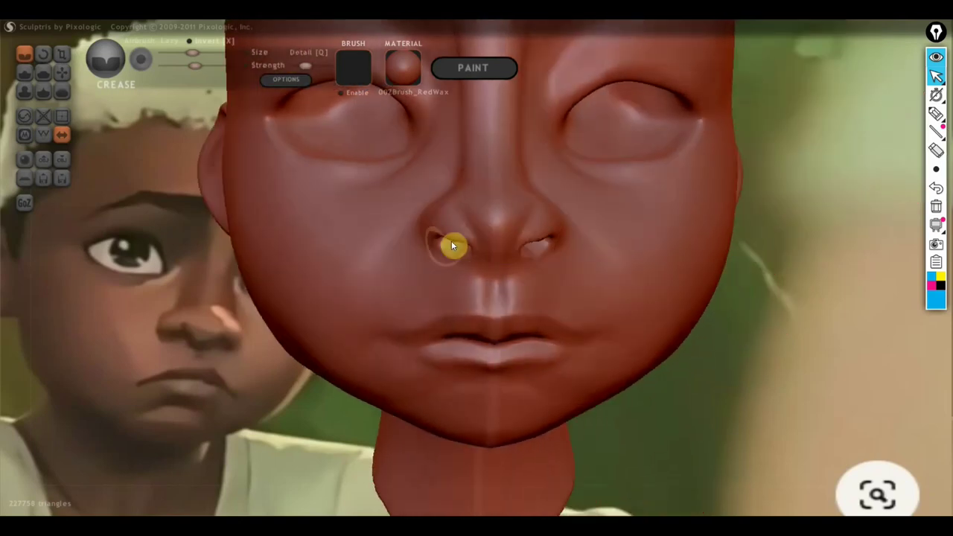
pyautogui.moveTo(444, 240)
pyautogui.mouseDown()
pyautogui.moveTo(458, 242)
pyautogui.moveTo(442, 238)
pyautogui.mouseUp()
pyautogui.hotkey('ctrl', 'z')
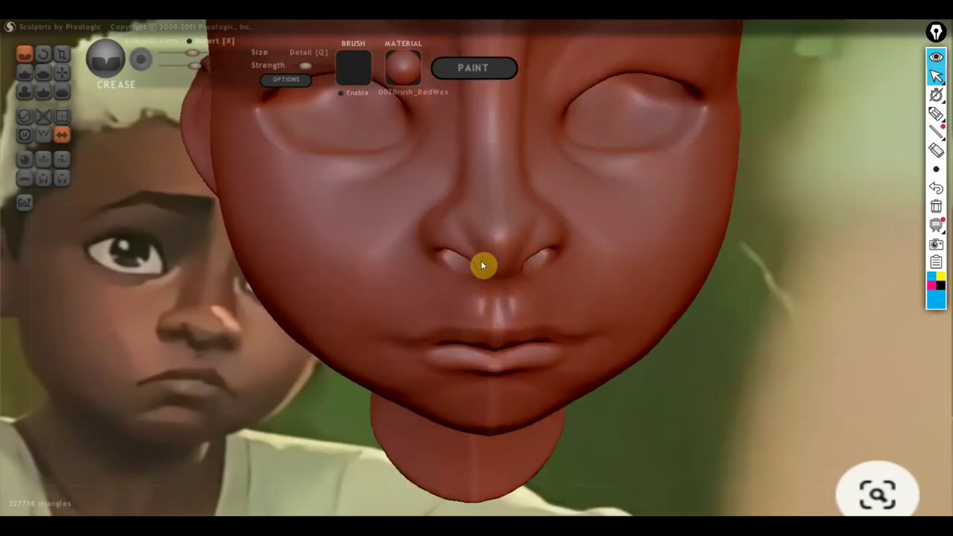
# Step: Deepen both nostrils symmetrically and reshape the nostril crease from below
pyautogui.click(28, 70)
pyautogui.scroll(-2, 468, 308)
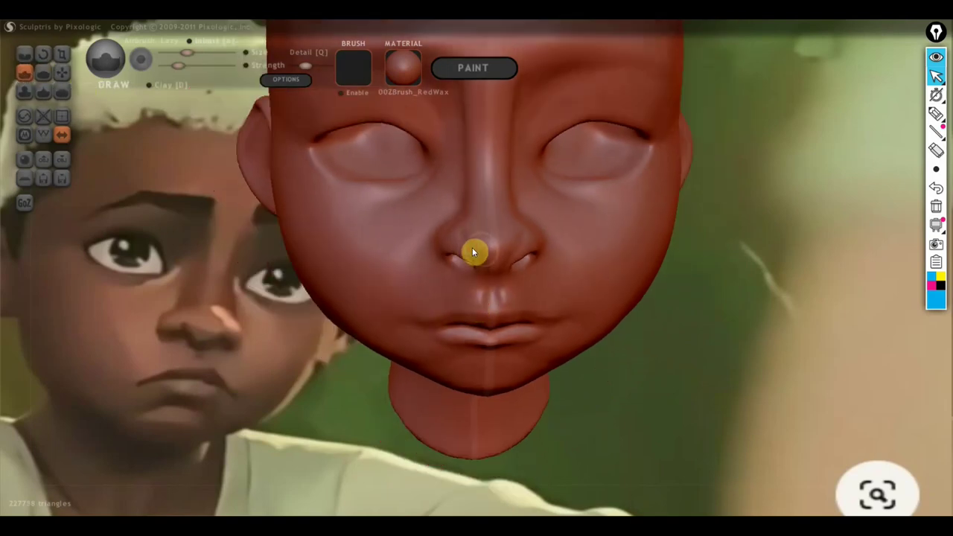
pyautogui.scroll(2, 506, 268)
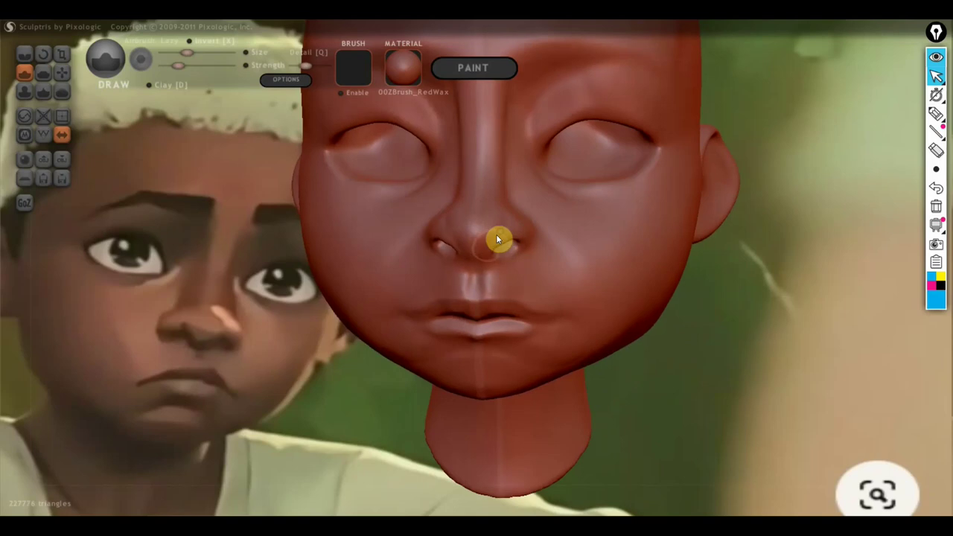
pyautogui.scroll(1, 512, 261)
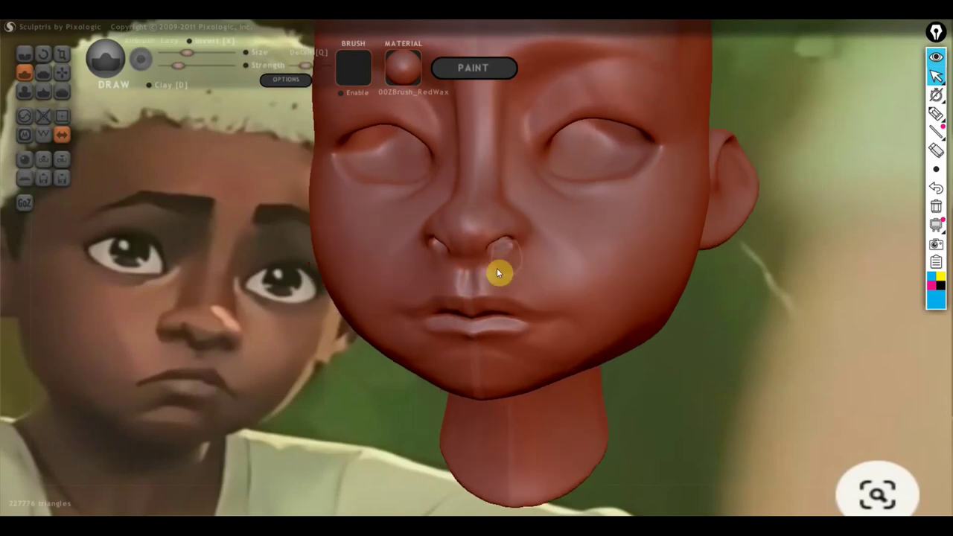
pyautogui.scroll(2, 514, 259)
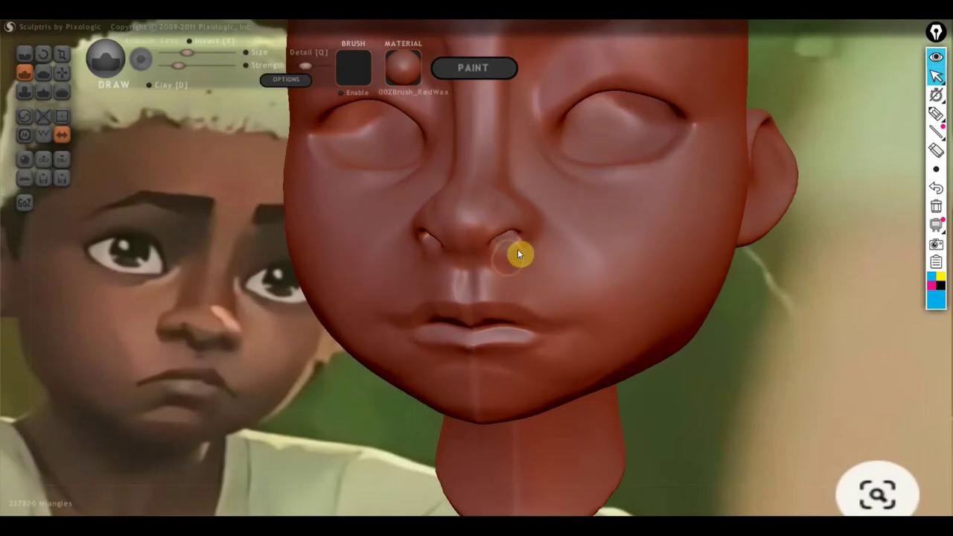
pyautogui.scroll(-1, 543, 262)
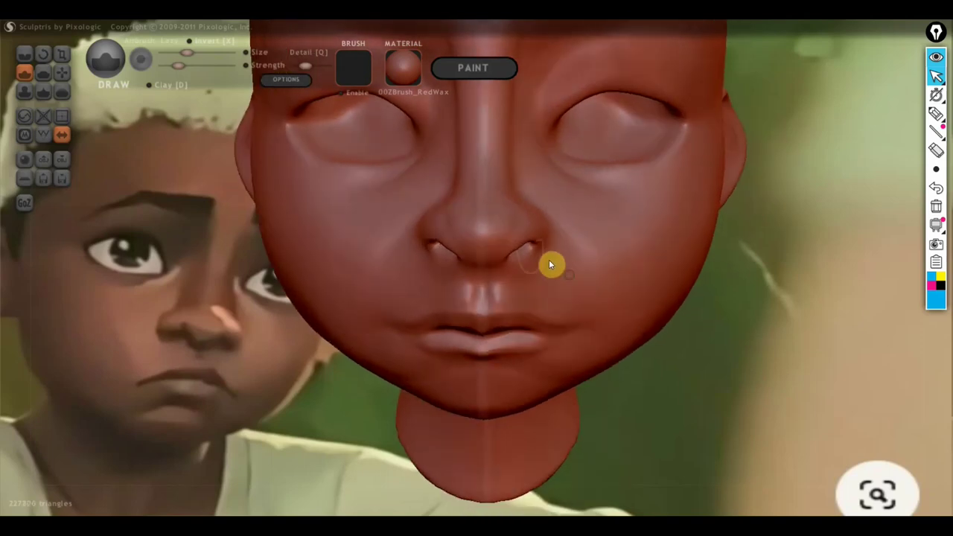
pyautogui.moveTo(505, 261); pyautogui.dragTo(513, 255)
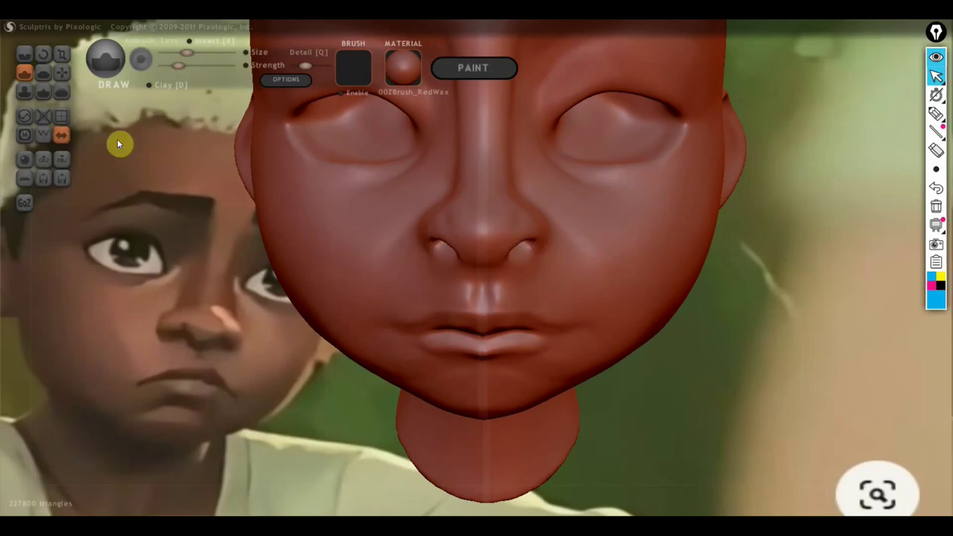
pyautogui.moveTo(291, 174)
pyautogui.mouseDown(button='right')
pyautogui.moveTo(432, 166)
pyautogui.moveTo(545, 180)
pyautogui.mouseUp(button='right')
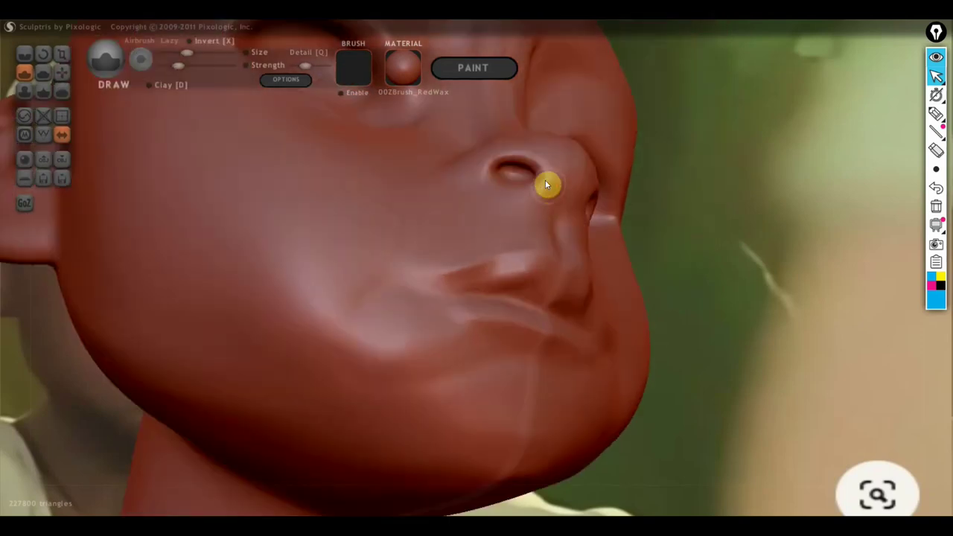
pyautogui.moveTo(548, 165)
pyautogui.mouseDown()
pyautogui.moveTo(485, 164)
pyautogui.moveTo(558, 205)
pyautogui.moveTo(554, 182)
pyautogui.mouseUp()
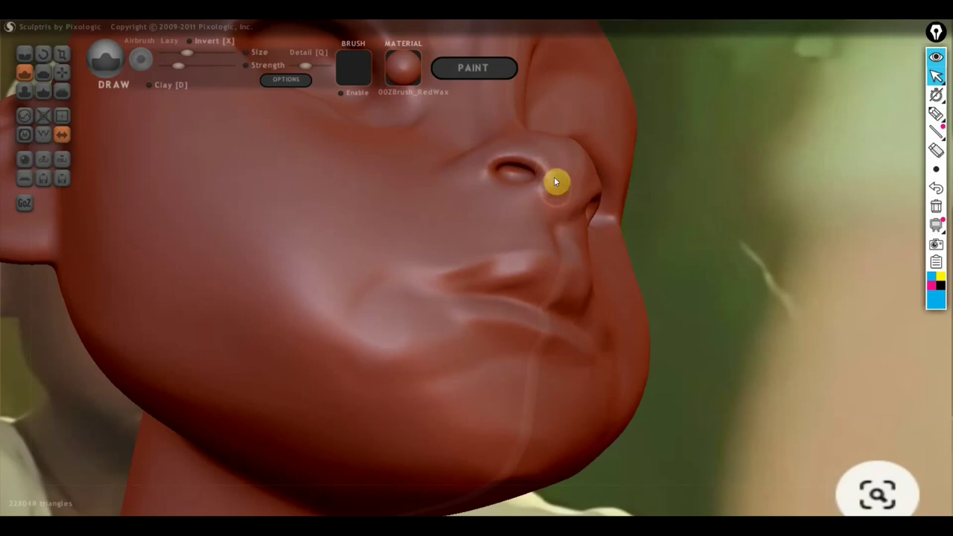
# Step: Deepen the area beside the nostril and snap the head to an exact front view
pyautogui.moveTo(556, 203)
pyautogui.mouseDown(button='right')
pyautogui.moveTo(520, 283)
pyautogui.moveTo(473, 304)
pyautogui.mouseUp(button='right')
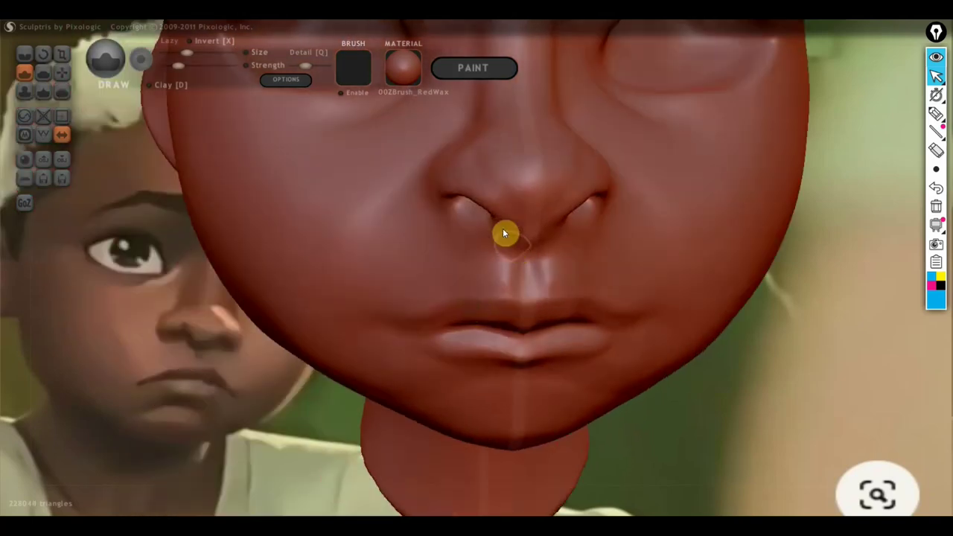
pyautogui.scroll(-3, 523, 235)
pyautogui.moveTo(561, 251)
pyautogui.mouseDown(button='right')
pyautogui.moveTo(549, 302)
pyautogui.moveTo(496, 247)
pyautogui.moveTo(472, 263)
pyautogui.mouseUp(button='right')
pyautogui.moveTo(478, 253)
pyautogui.mouseDown()
pyautogui.moveTo(472, 248)
pyautogui.moveTo(500, 275)
pyautogui.moveTo(506, 244)
pyautogui.mouseUp()
pyautogui.scroll(-3, 505, 240)
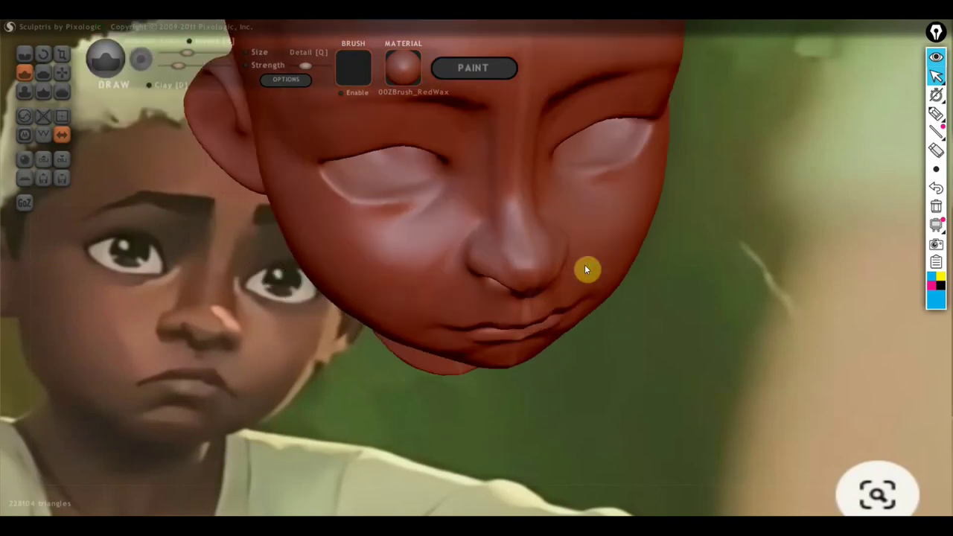
pyautogui.moveTo(584, 264); pyautogui.dragTo(535, 188, button='right')
pyautogui.scroll(-2, 599, 231)
pyautogui.keyDown('shift'); pyautogui.moveTo(653, 258); pyautogui.dragTo(742, 260, button='right'); pyautogui.keyUp('shift')
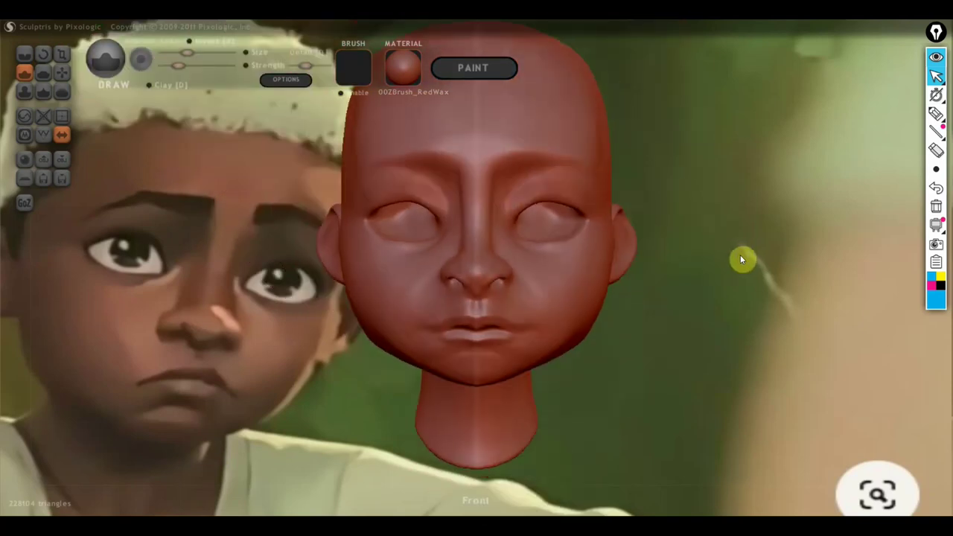
# Step: Orbit around the nose and chin to view the lower face from above and below
pyautogui.click(62, 72)
pyautogui.scroll(2, 445, 258)
pyautogui.moveTo(445, 258)
pyautogui.mouseDown(button='right')
pyautogui.moveTo(472, 311)
pyautogui.moveTo(491, 323)
pyautogui.moveTo(498, 304)
pyautogui.mouseUp(button='right')
pyautogui.click(42, 72)
pyautogui.scroll(3, 481, 267)
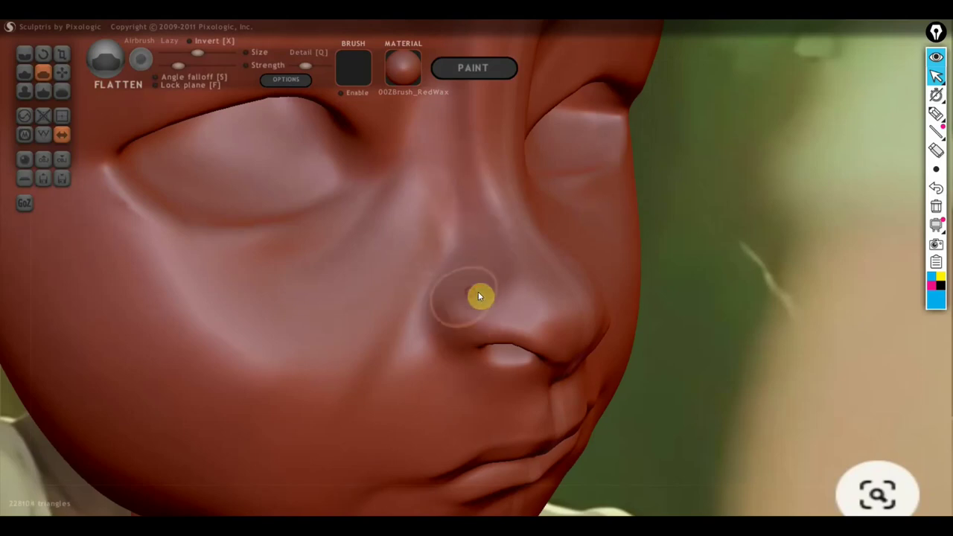
pyautogui.moveTo(498, 331)
pyautogui.mouseDown(button='right')
pyautogui.moveTo(478, 340)
pyautogui.moveTo(368, 335)
pyautogui.mouseUp(button='right')
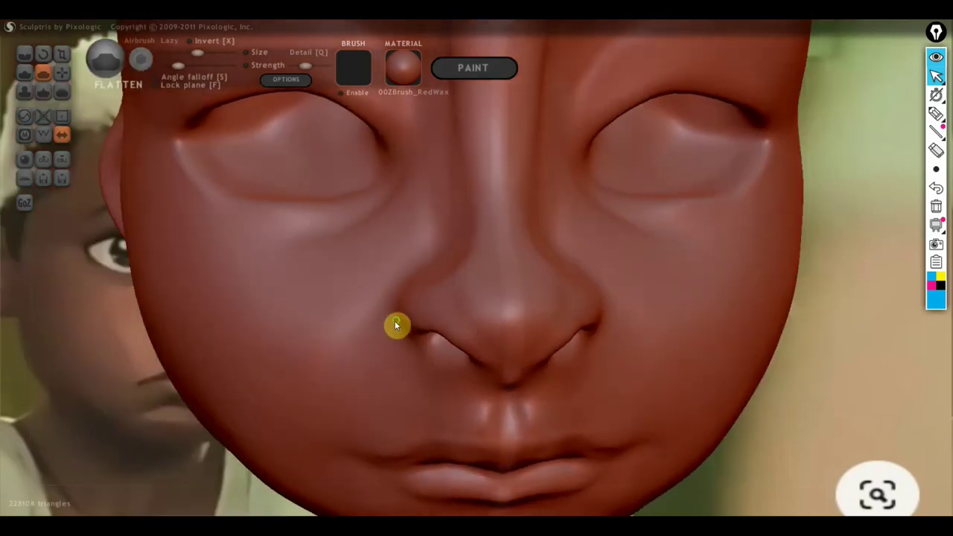
pyautogui.scroll(-2, 434, 259)
pyautogui.scroll(-2, 480, 149)
pyautogui.moveTo(489, 217)
pyautogui.mouseDown(button='right')
pyautogui.moveTo(481, 192)
pyautogui.moveTo(583, 281)
pyautogui.mouseUp(button='right')
pyautogui.scroll(2, 572, 311)
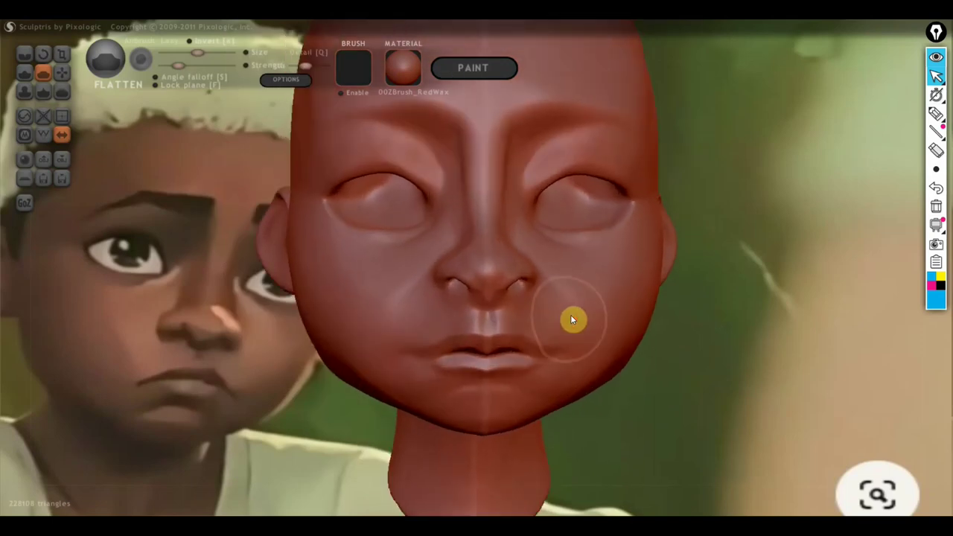
pyautogui.scroll(1, 567, 318)
# Step: Pull the lower lip down and reshape its left side with the Grab brush
pyautogui.click(62, 72)
pyautogui.scroll(2, 345, 354)
pyautogui.moveTo(344, 354); pyautogui.dragTo(472, 334, button='right')
pyautogui.scroll(2, 477, 392)
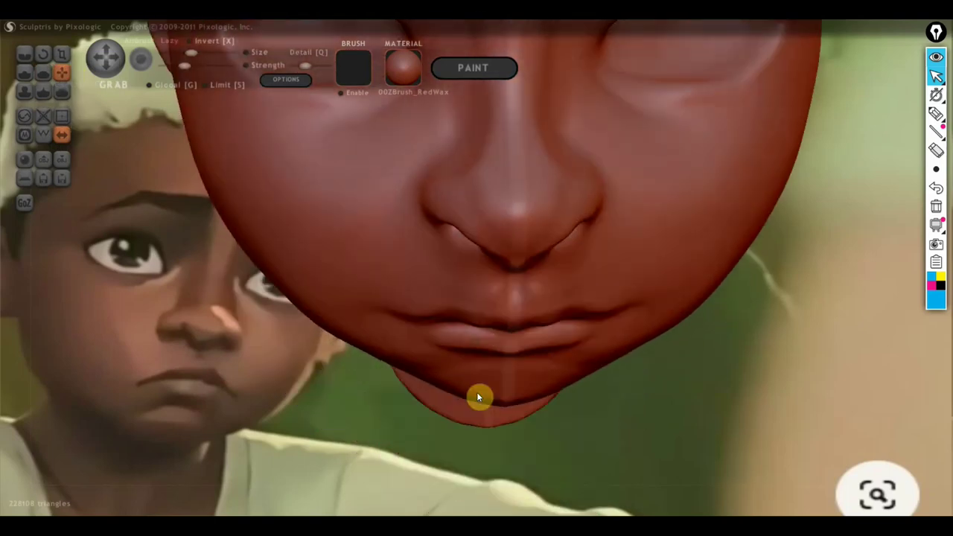
pyautogui.moveTo(479, 341); pyautogui.dragTo(484, 359)
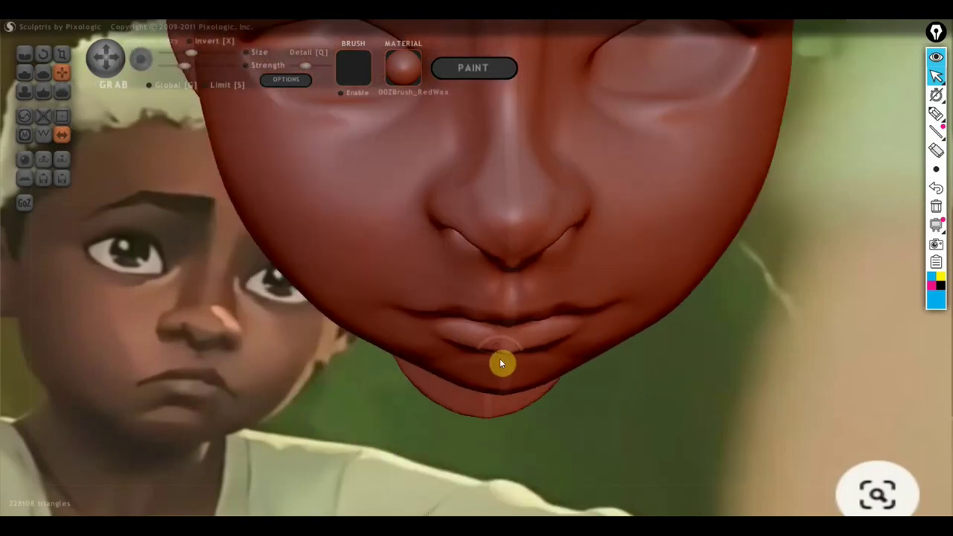
pyautogui.moveTo(527, 354); pyautogui.dragTo(475, 351)
# Step: Turn the head back to a straight front view and zoom out
pyautogui.moveTo(433, 332); pyautogui.dragTo(459, 351, button='right')
pyautogui.scroll(-2, 460, 350)
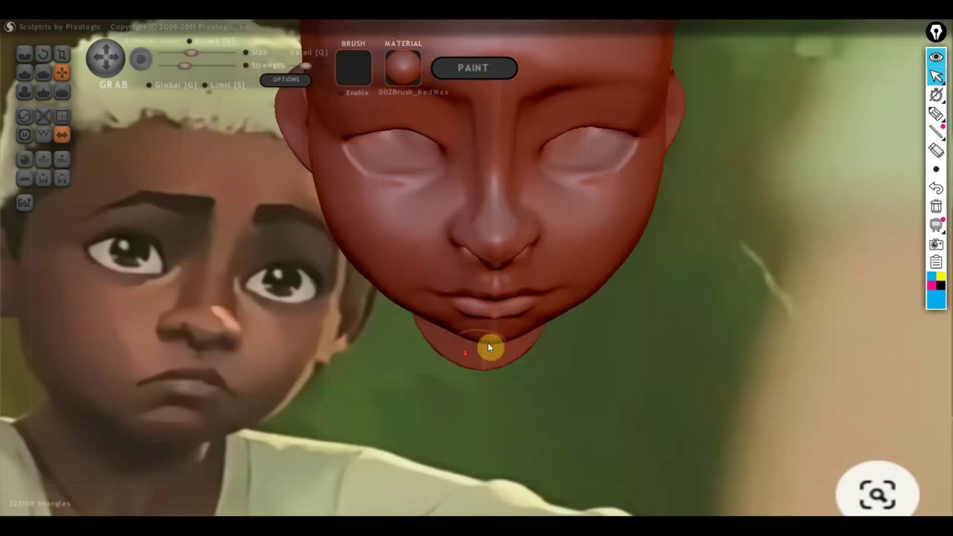
pyautogui.scroll(-2, 460, 351)
pyautogui.moveTo(542, 378)
pyautogui.mouseDown(button='right')
pyautogui.moveTo(600, 335)
pyautogui.moveTo(593, 375)
pyautogui.mouseUp(button='right')
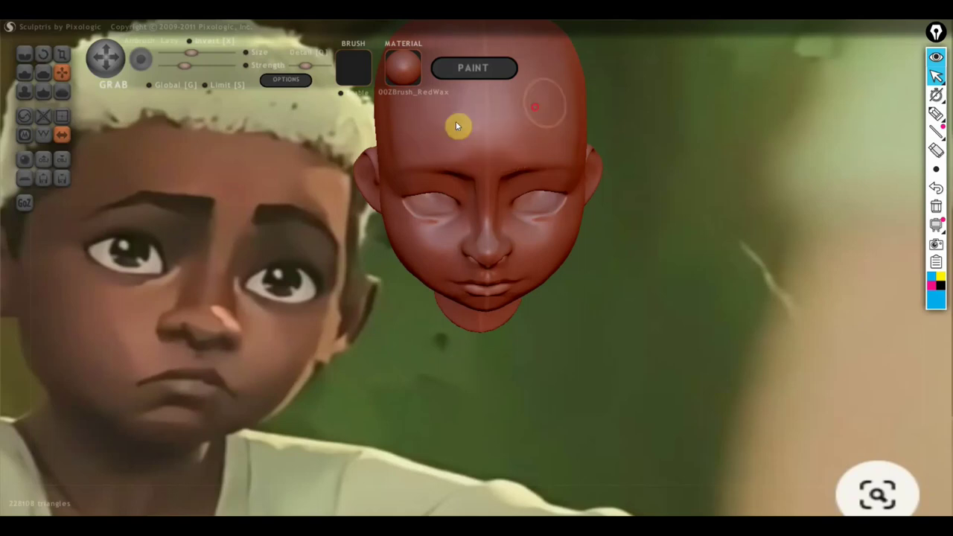
pyautogui.moveTo(670, 362)
pyautogui.mouseDown(button='right')
pyautogui.moveTo(663, 298)
pyautogui.moveTo(663, 322)
pyautogui.mouseUp(button='right')
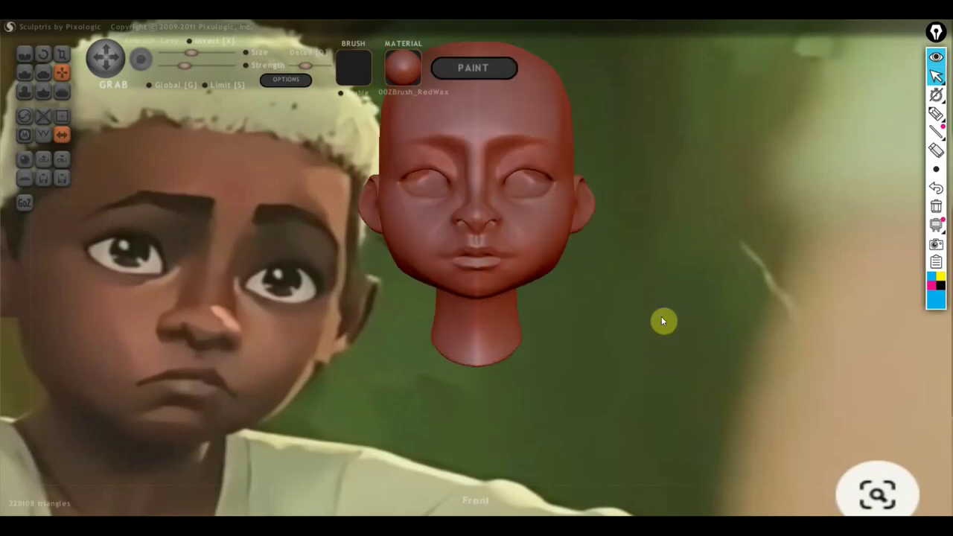
pyautogui.scroll(-3, 595, 297)
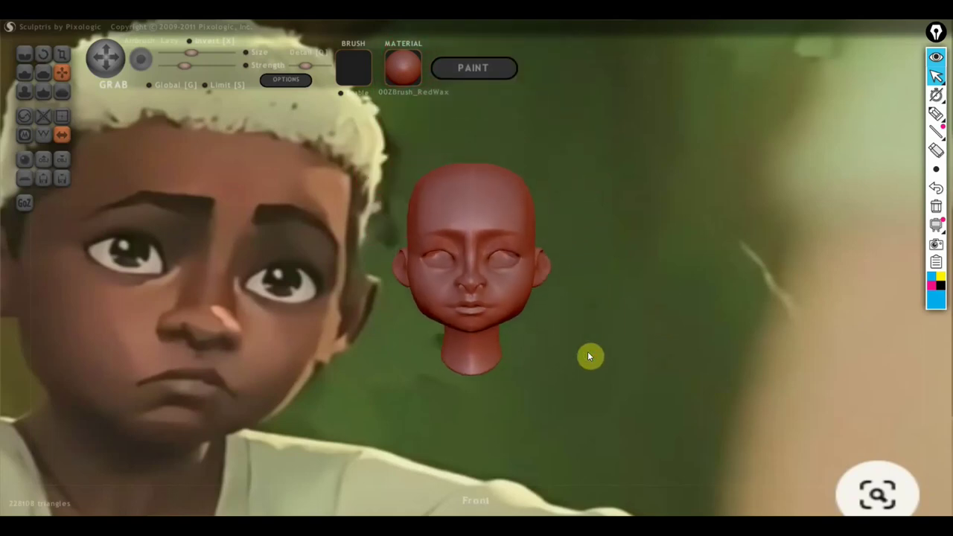
# Step: Flatten the ridge across the top of the skull and the bump on the back of the head
pyautogui.click(43, 72)
pyautogui.moveTo(335, 283); pyautogui.dragTo(408, 286, button='right')
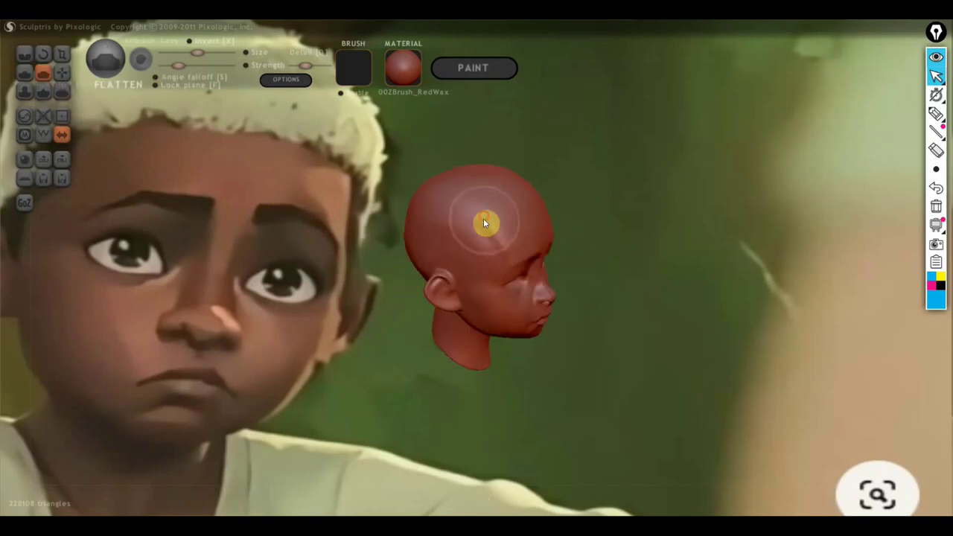
pyautogui.moveTo(436, 198)
pyautogui.mouseDown()
pyautogui.moveTo(413, 209)
pyautogui.moveTo(425, 196)
pyautogui.moveTo(487, 220)
pyautogui.mouseUp()
pyautogui.moveTo(385, 206); pyautogui.dragTo(529, 234)
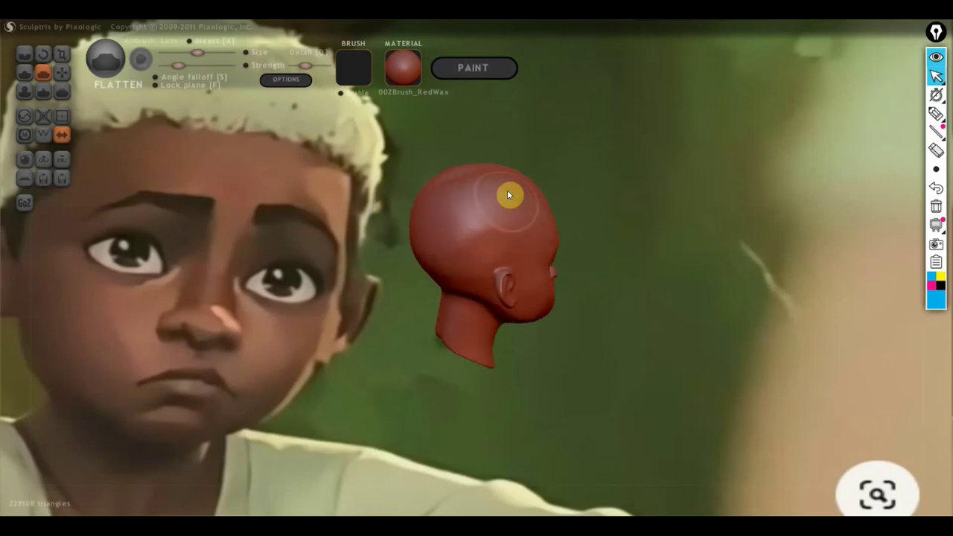
pyautogui.moveTo(441, 195)
pyautogui.mouseDown()
pyautogui.moveTo(453, 202)
pyautogui.moveTo(444, 245)
pyautogui.moveTo(504, 206)
pyautogui.moveTo(479, 238)
pyautogui.moveTo(494, 224)
pyautogui.moveTo(446, 240)
pyautogui.moveTo(451, 193)
pyautogui.moveTo(485, 197)
pyautogui.mouseUp()
# Step: Flatten the crown at the back of the skull from a rear view
pyautogui.moveTo(511, 154)
pyautogui.mouseDown()
pyautogui.moveTo(425, 260)
pyautogui.moveTo(317, 271)
pyautogui.moveTo(266, 253)
pyautogui.moveTo(262, 301)
pyautogui.mouseUp()
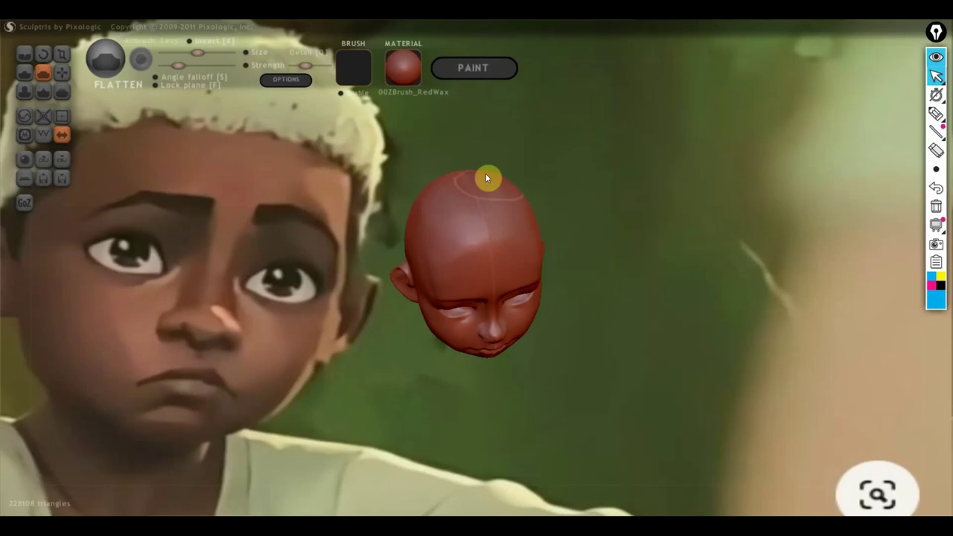
pyautogui.moveTo(415, 225)
pyautogui.mouseDown()
pyautogui.moveTo(506, 190)
pyautogui.moveTo(526, 233)
pyautogui.mouseUp()
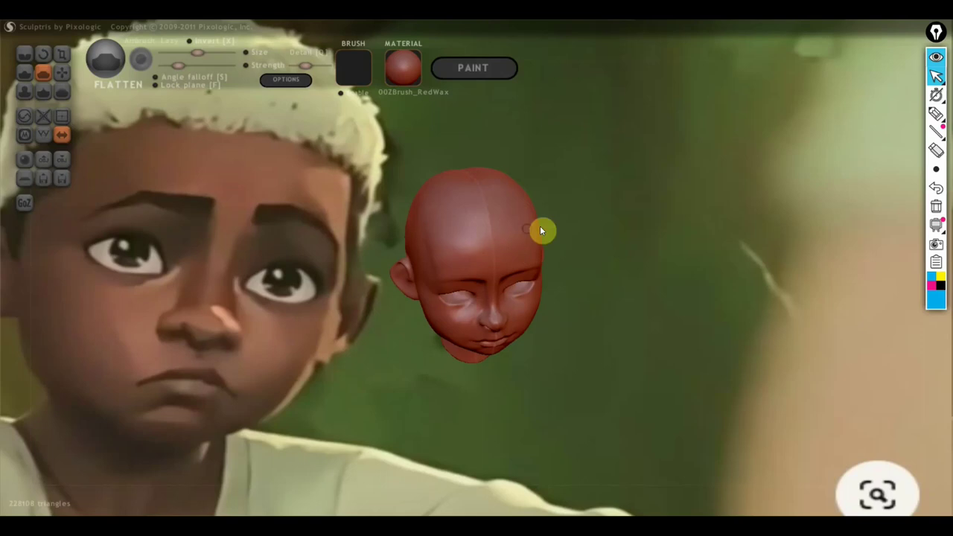
pyautogui.moveTo(579, 209); pyautogui.dragTo(493, 198)
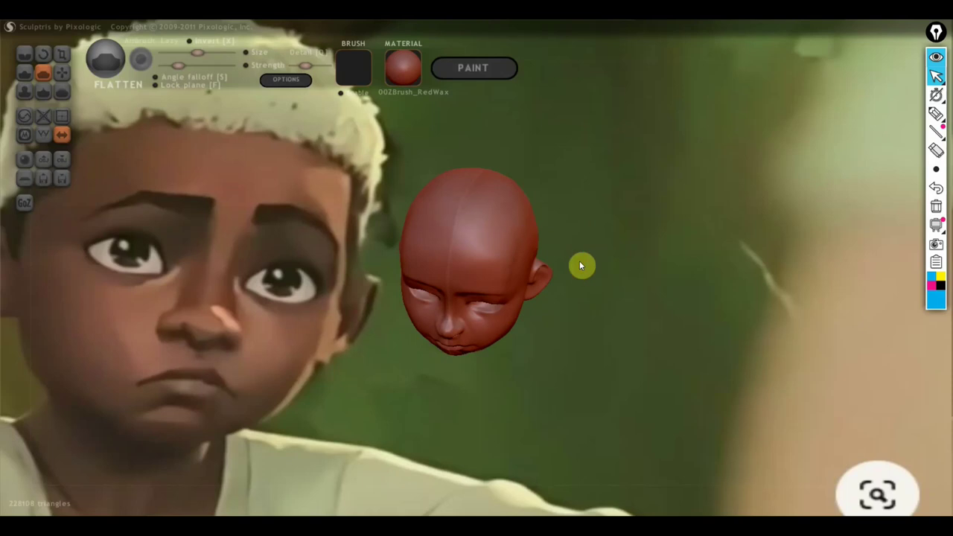
pyautogui.moveTo(579, 262); pyautogui.dragTo(445, 213)
pyautogui.moveTo(561, 235); pyautogui.dragTo(492, 240)
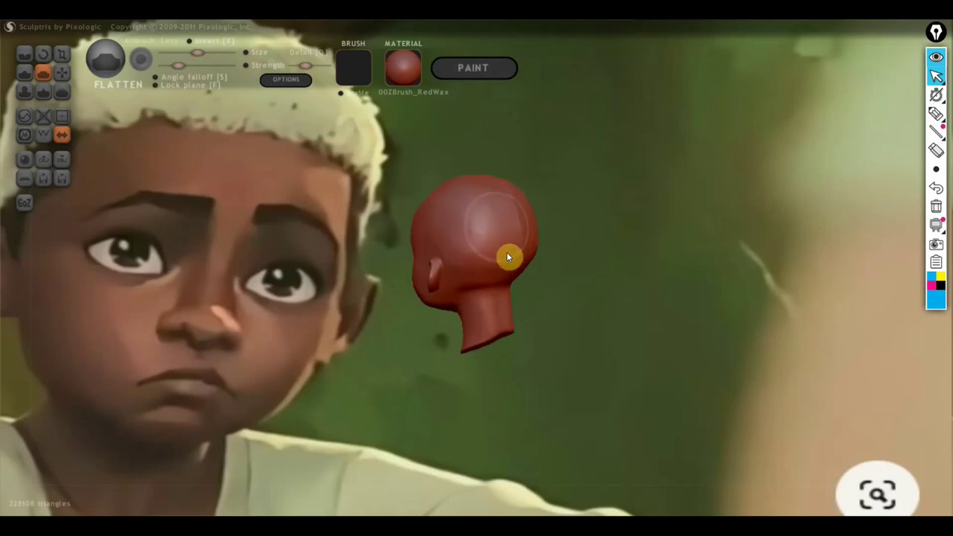
pyautogui.moveTo(483, 197)
pyautogui.mouseDown()
pyautogui.moveTo(502, 198)
pyautogui.moveTo(487, 250)
pyautogui.moveTo(468, 246)
pyautogui.moveTo(525, 264)
pyautogui.moveTo(484, 257)
pyautogui.moveTo(492, 246)
pyautogui.moveTo(474, 217)
pyautogui.moveTo(484, 255)
pyautogui.moveTo(517, 234)
pyautogui.moveTo(517, 268)
pyautogui.moveTo(488, 332)
pyautogui.moveTo(663, 343)
pyautogui.moveTo(738, 324)
pyautogui.moveTo(790, 339)
pyautogui.moveTo(730, 318)
pyautogui.mouseUp()
pyautogui.scroll(3, 566, 349)
pyautogui.scroll(1, 566, 348)
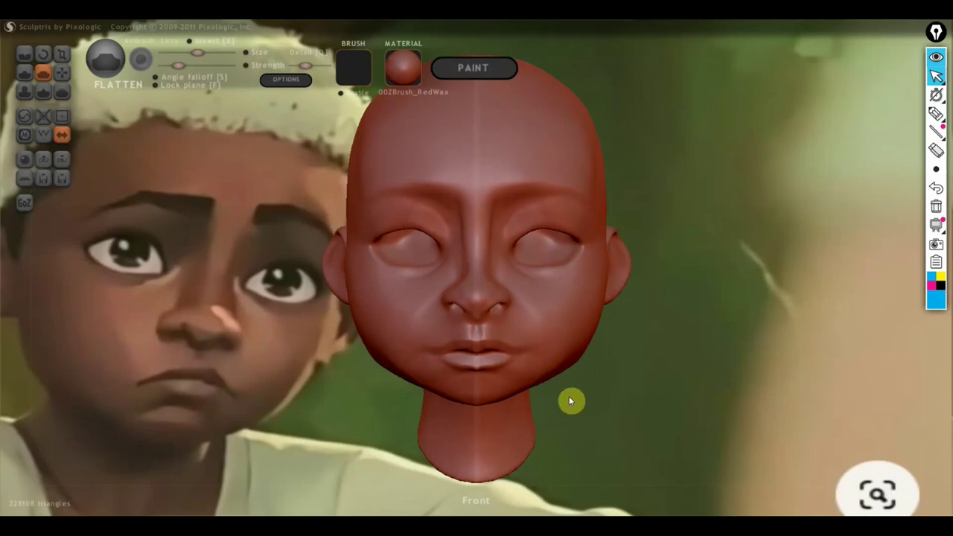
pyautogui.click(25, 72)
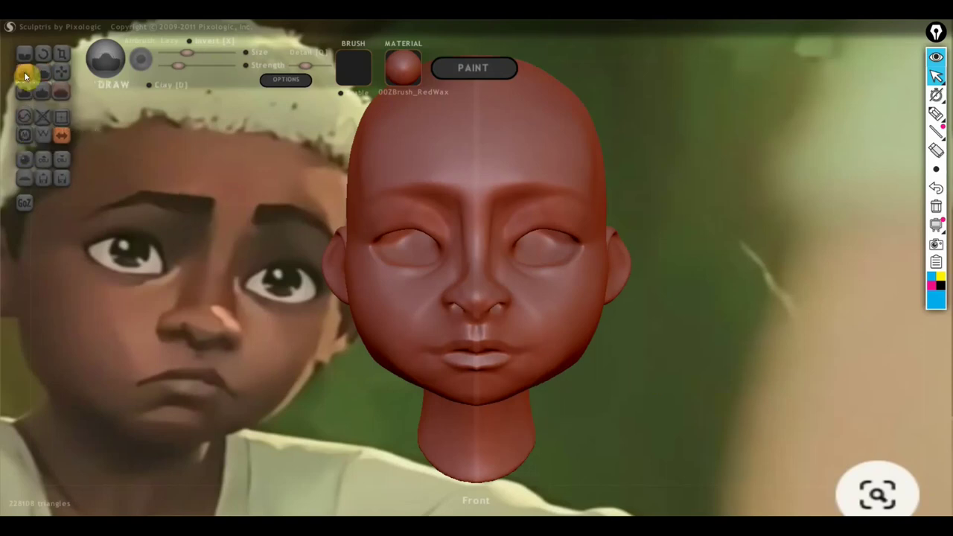
# Step: Build up volume on the right cheek with Draw strokes
pyautogui.scroll(1, 598, 291)
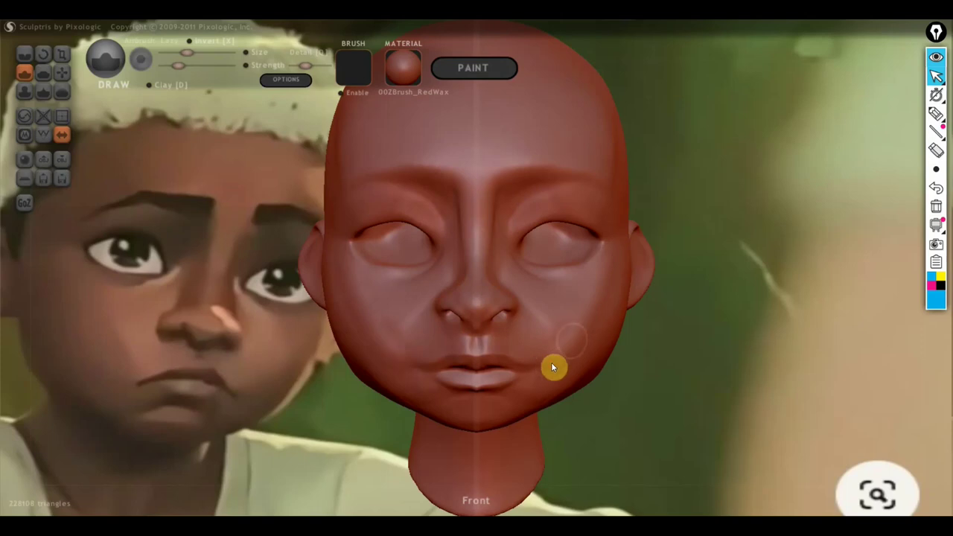
pyautogui.moveTo(593, 442)
pyautogui.mouseDown()
pyautogui.moveTo(638, 415)
pyautogui.moveTo(594, 420)
pyautogui.mouseUp()
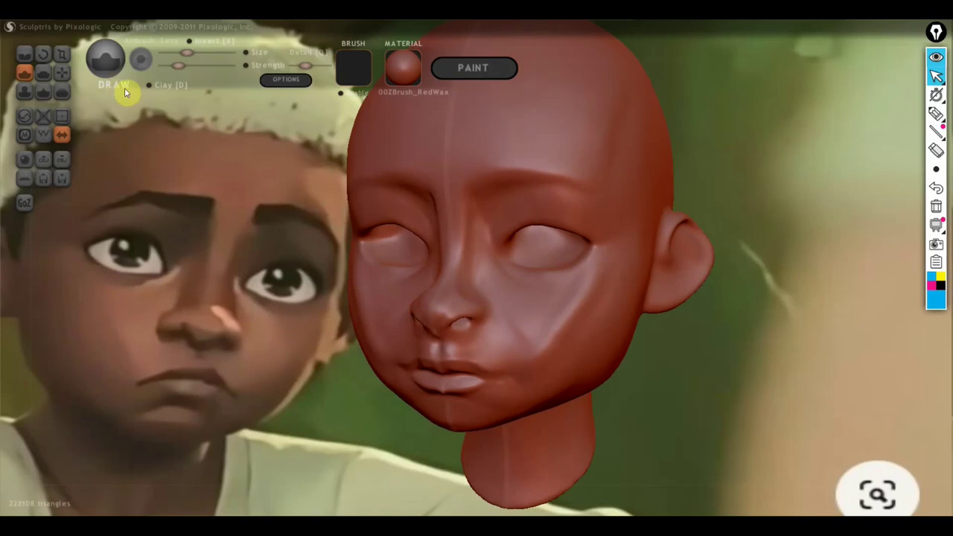
pyautogui.scroll(-3, 437, 297)
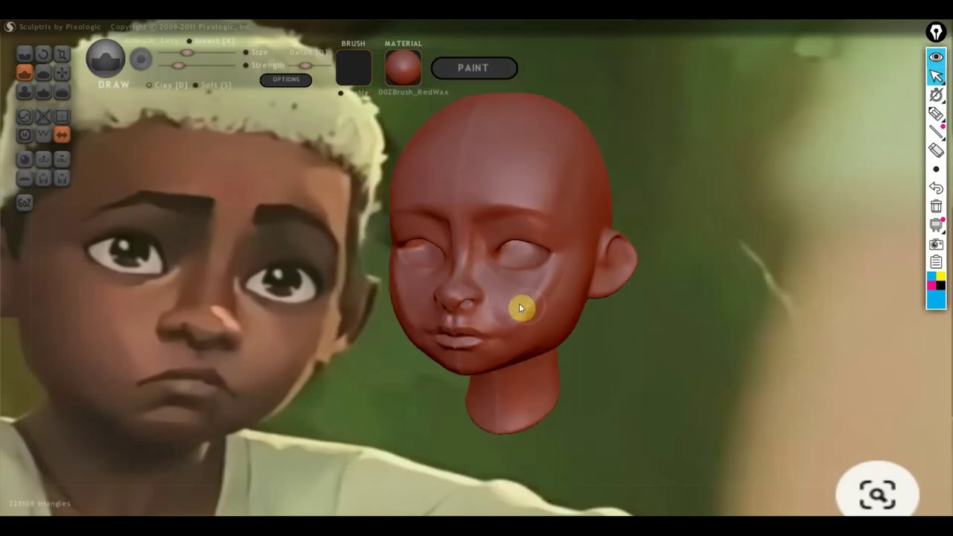
pyautogui.moveTo(559, 283)
pyautogui.mouseDown()
pyautogui.moveTo(542, 304)
pyautogui.moveTo(566, 275)
pyautogui.mouseUp()
pyautogui.scroll(2, 551, 308)
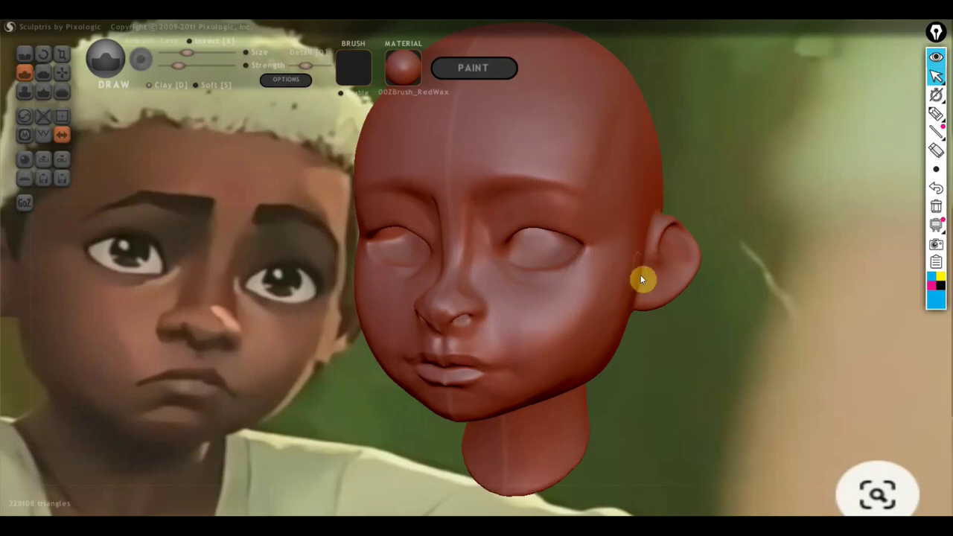
# Step: Sculpt more volume onto the chin from a frontal view
pyautogui.moveTo(678, 315)
pyautogui.mouseDown()
pyautogui.moveTo(719, 323)
pyautogui.moveTo(465, 324)
pyautogui.mouseUp()
pyautogui.scroll(3, 395, 282)
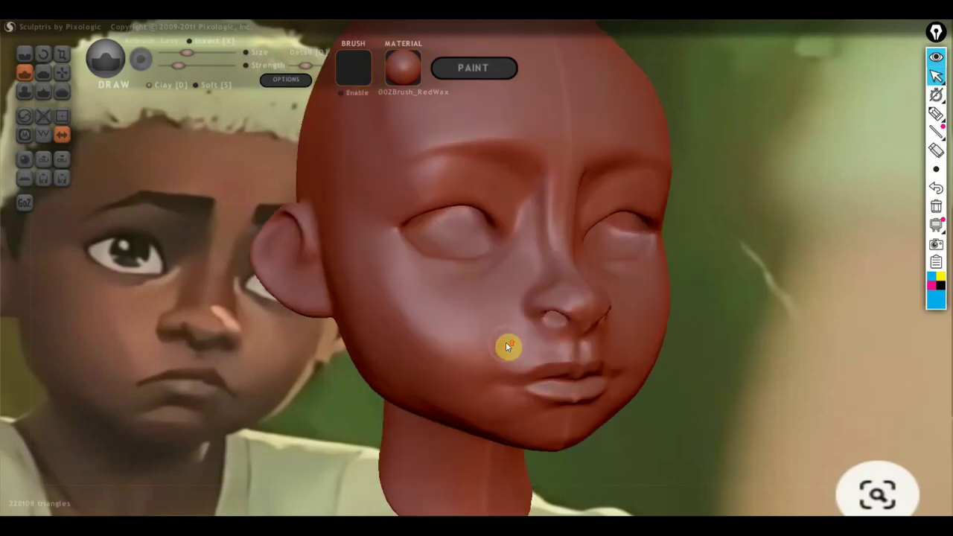
pyautogui.moveTo(502, 362)
pyautogui.mouseDown(button='right')
pyautogui.moveTo(446, 385)
pyautogui.moveTo(527, 399)
pyautogui.moveTo(468, 377)
pyautogui.moveTo(483, 401)
pyautogui.mouseUp(button='right')
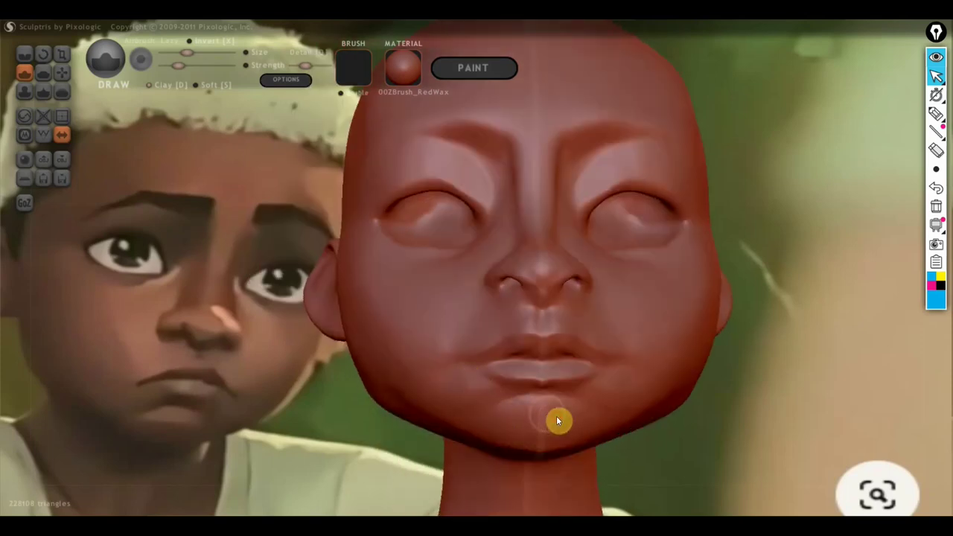
pyautogui.moveTo(490, 429); pyautogui.dragTo(552, 408)
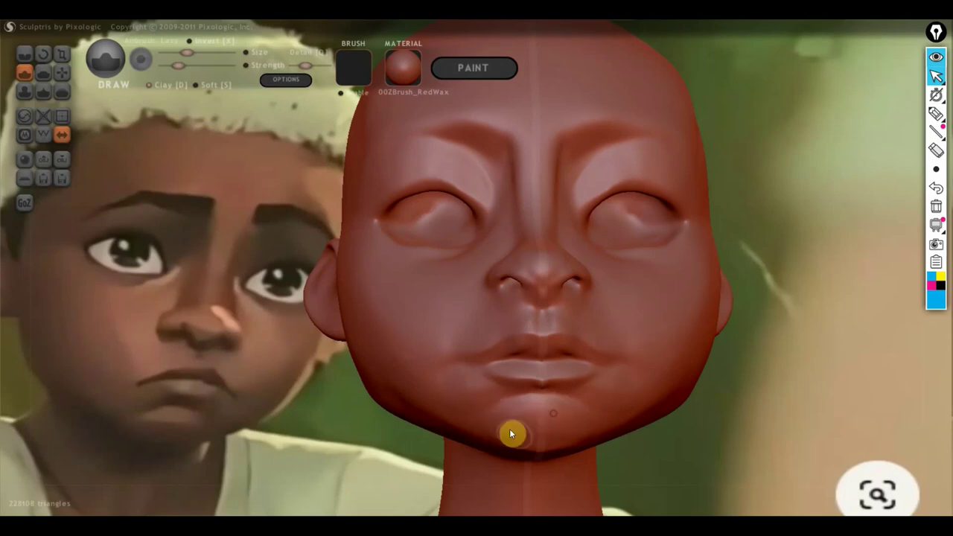
pyautogui.moveTo(584, 439)
pyautogui.mouseDown()
pyautogui.moveTo(637, 464)
pyautogui.moveTo(668, 455)
pyautogui.mouseUp()
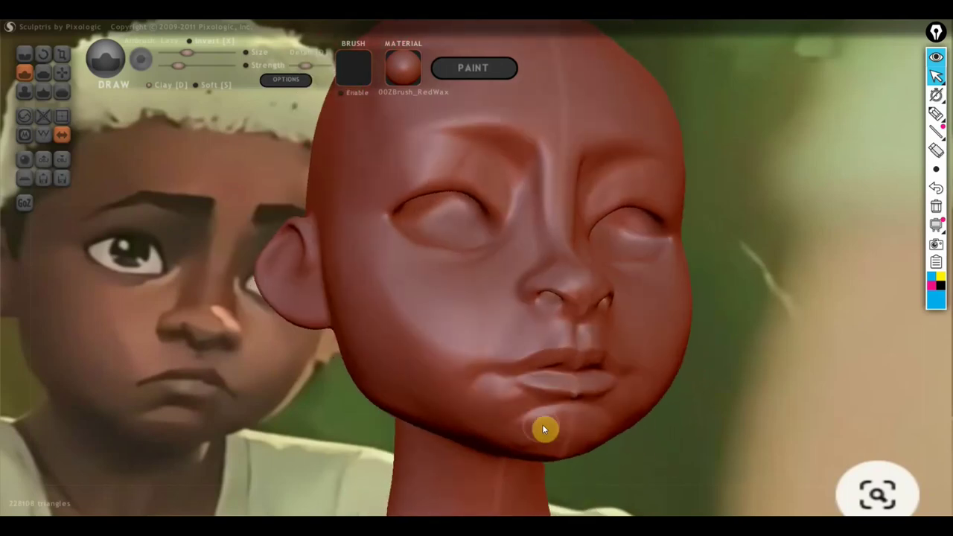
pyautogui.click(24, 54)
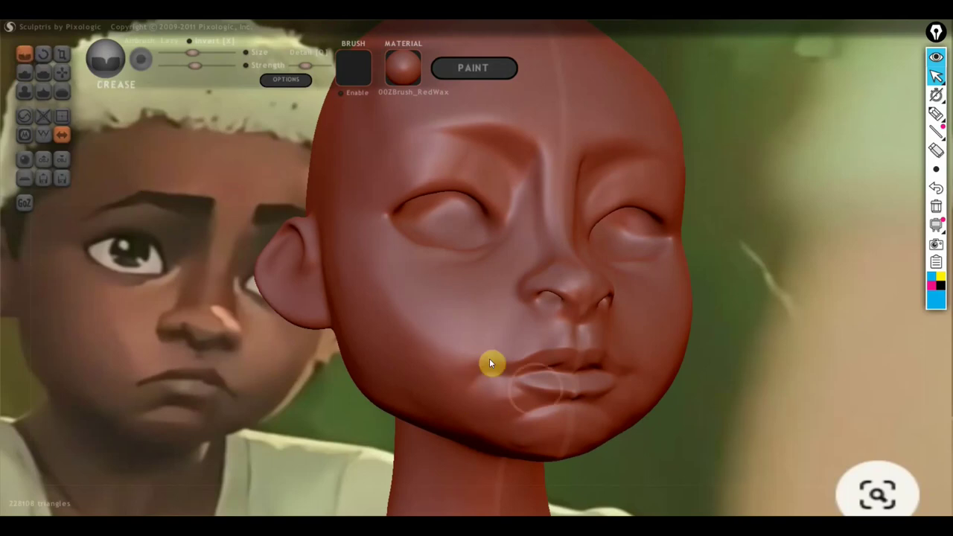
# Step: Crease a groove under the lower lip
pyautogui.moveTo(577, 407); pyautogui.dragTo(512, 428)
pyautogui.moveTo(513, 428)
pyautogui.mouseDown(button='right')
pyautogui.moveTo(519, 442)
pyautogui.moveTo(499, 429)
pyautogui.moveTo(513, 382)
pyautogui.mouseUp(button='right')
pyautogui.scroll(-2, 551, 384)
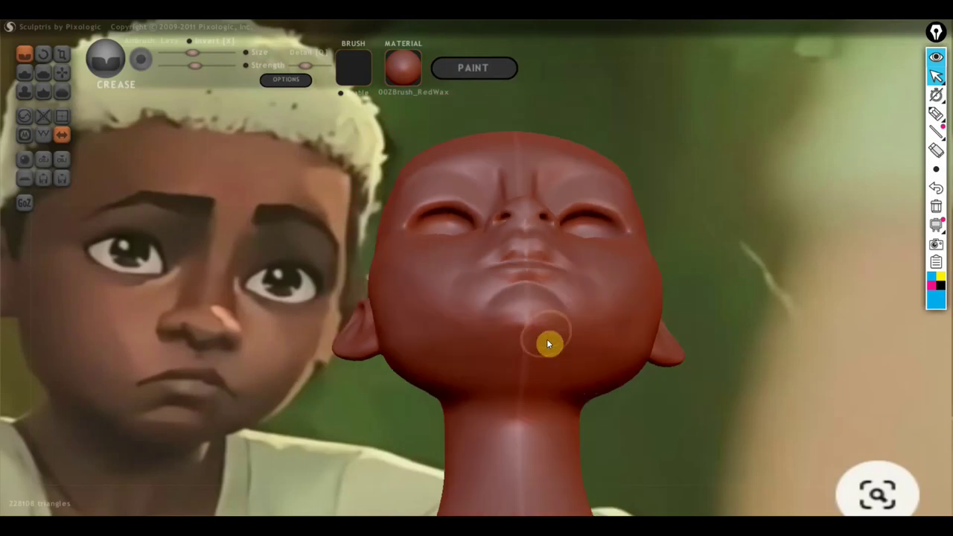
pyautogui.moveTo(524, 398)
pyautogui.mouseDown(button='right')
pyautogui.moveTo(707, 434)
pyautogui.moveTo(619, 409)
pyautogui.mouseUp(button='right')
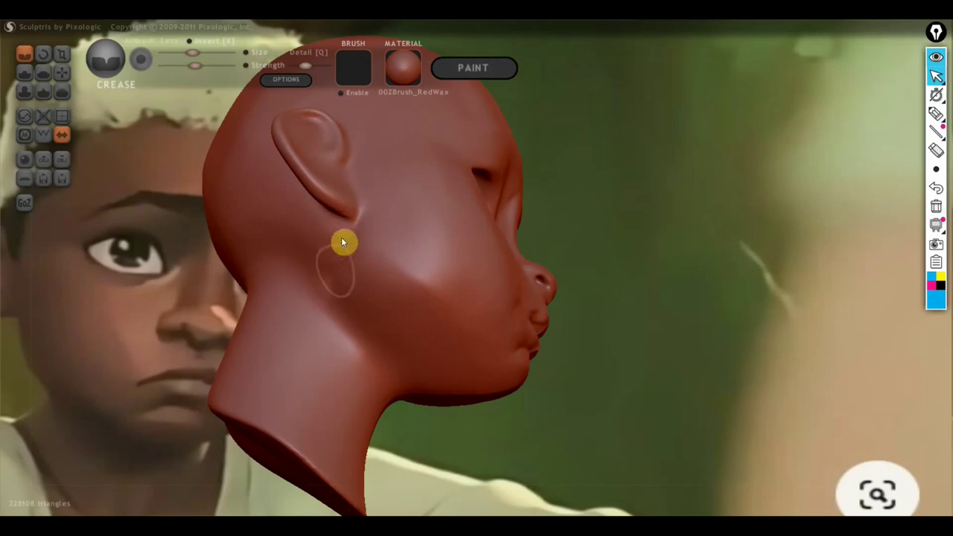
# Step: Carve a crease from below the ear lobe down to the jaw-neck junction
pyautogui.moveTo(325, 234); pyautogui.dragTo(335, 245)
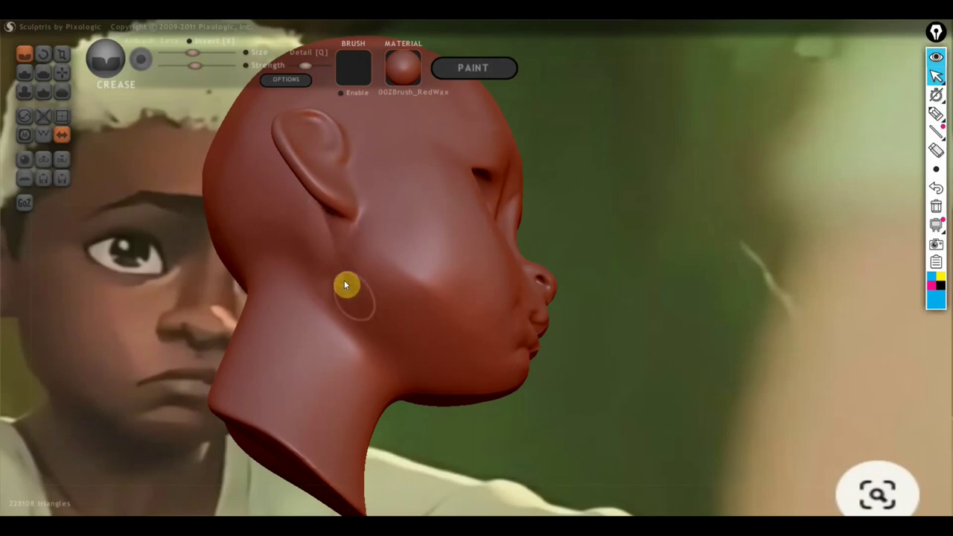
pyautogui.moveTo(344, 286); pyautogui.dragTo(395, 353)
pyautogui.moveTo(325, 279); pyautogui.dragTo(398, 389)
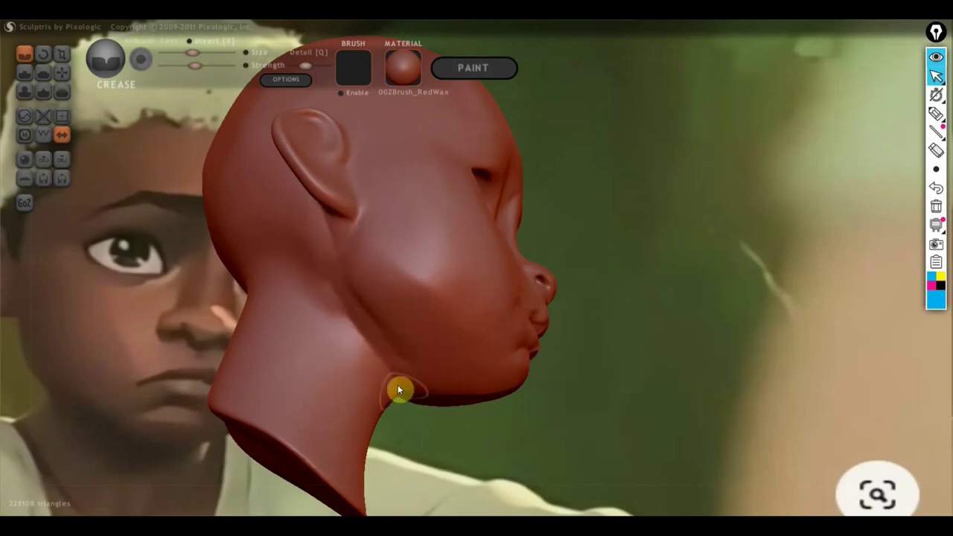
pyautogui.moveTo(402, 434)
pyautogui.mouseDown()
pyautogui.moveTo(317, 475)
pyautogui.moveTo(362, 456)
pyautogui.mouseUp()
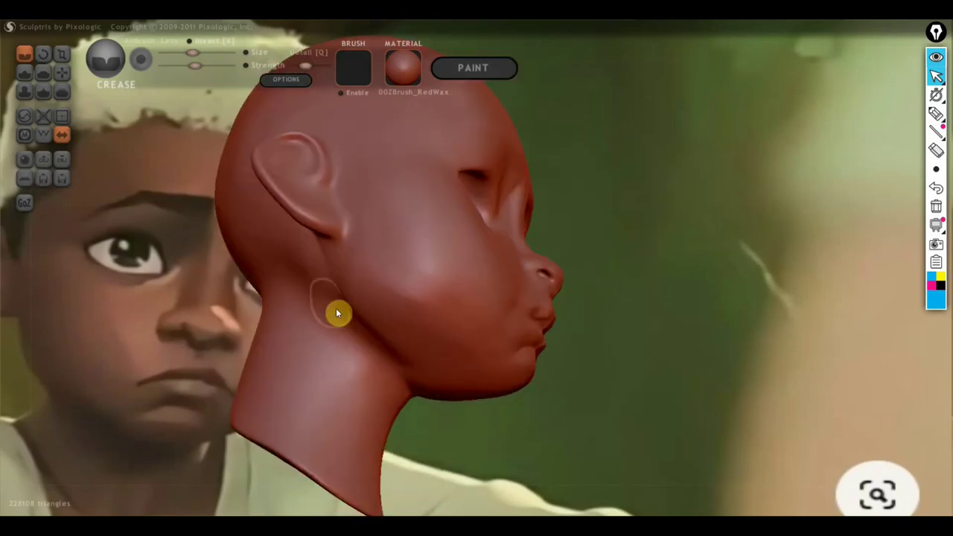
# Step: Inspect the head from below and behind, then start flattening the cheek toward the jaw
pyautogui.moveTo(410, 404)
pyautogui.mouseDown()
pyautogui.moveTo(414, 413)
pyautogui.moveTo(344, 351)
pyautogui.moveTo(485, 348)
pyautogui.mouseUp()
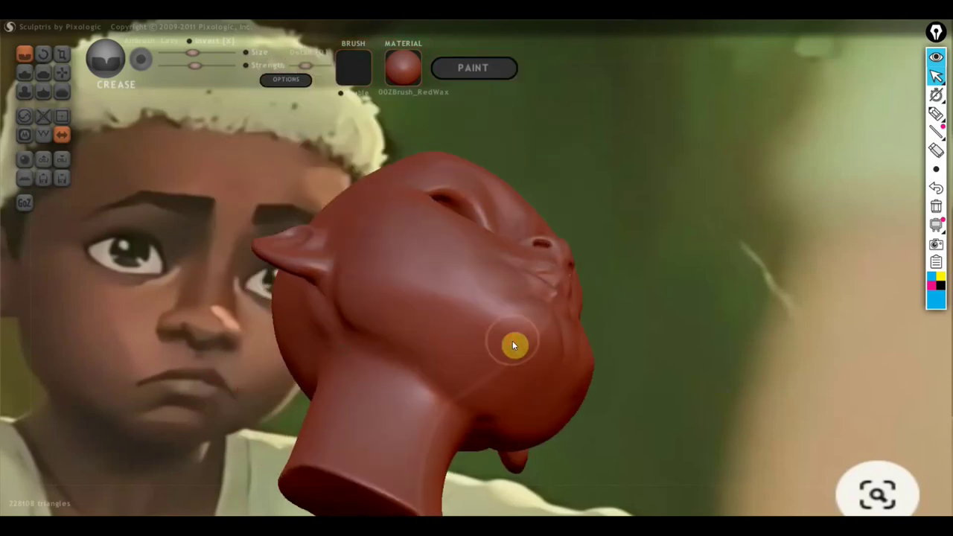
pyautogui.moveTo(398, 363); pyautogui.dragTo(472, 287)
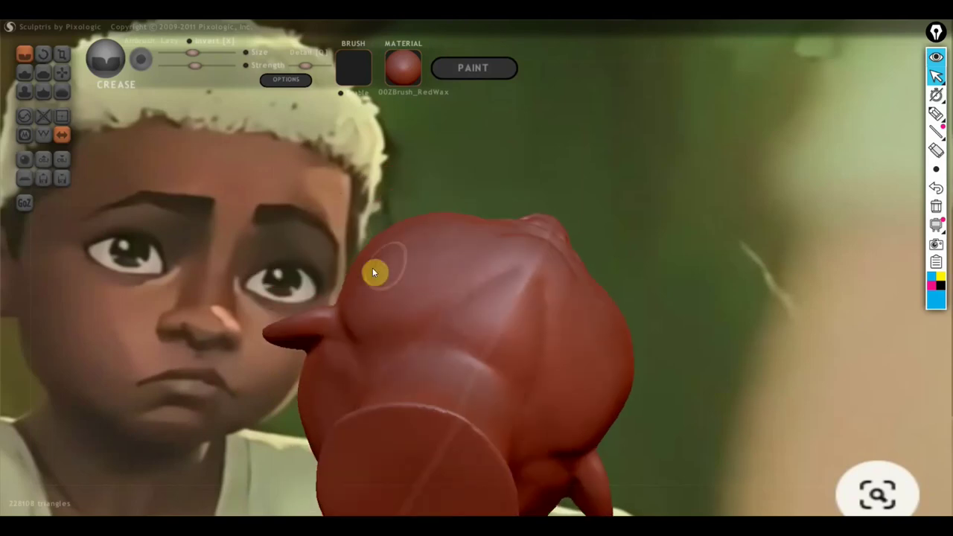
pyautogui.moveTo(400, 291)
pyautogui.mouseDown()
pyautogui.moveTo(494, 347)
pyautogui.moveTo(464, 321)
pyautogui.mouseUp()
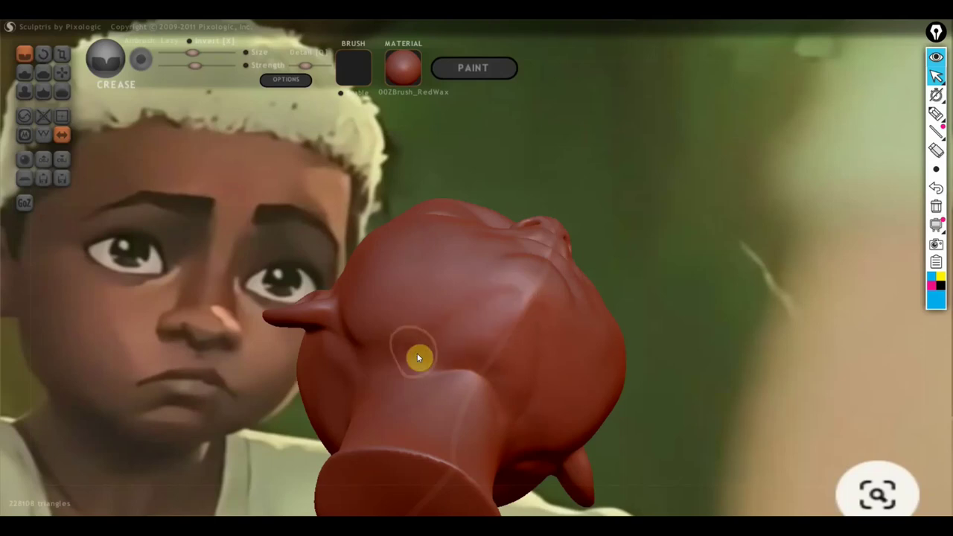
pyautogui.moveTo(512, 338); pyautogui.dragTo(475, 381, button='right')
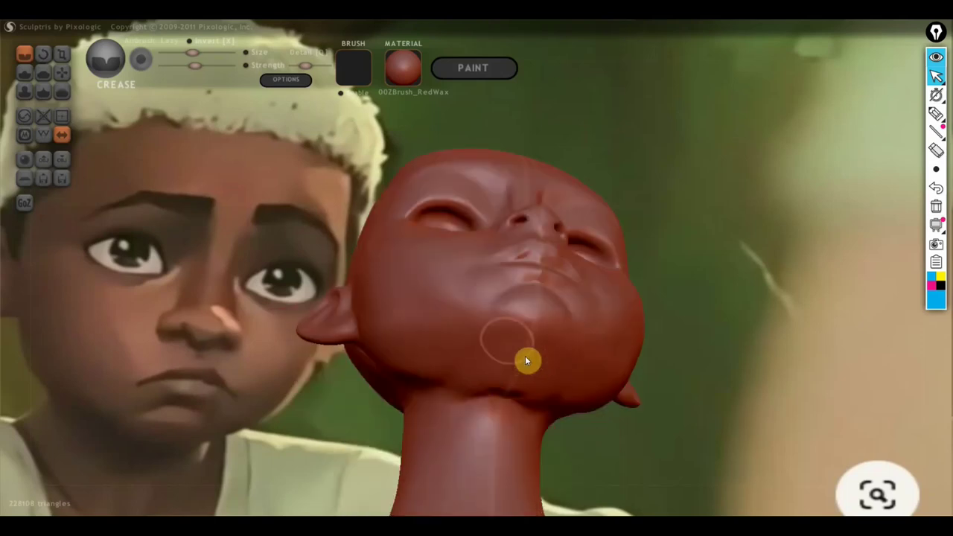
pyautogui.moveTo(525, 362); pyautogui.dragTo(513, 376, button='right')
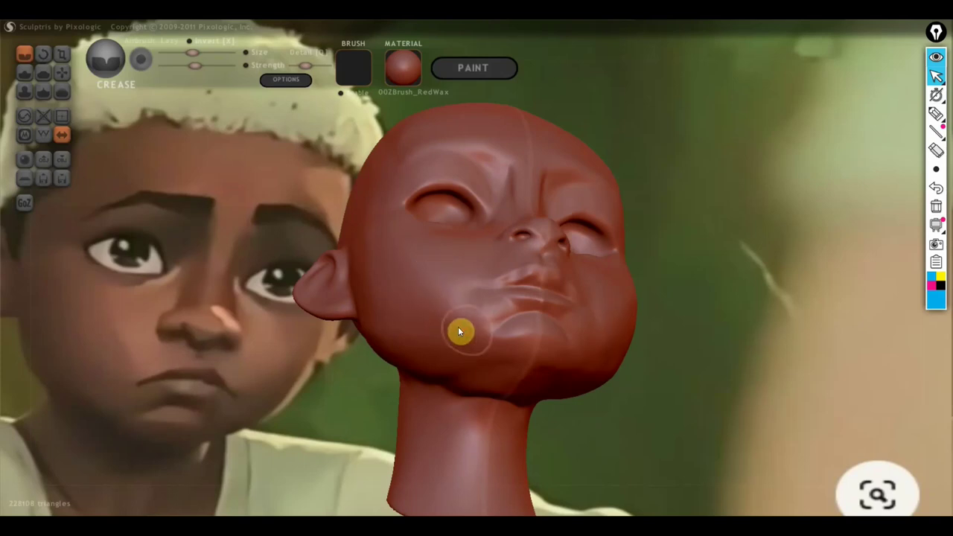
pyautogui.click(43, 72)
pyautogui.moveTo(242, 255); pyautogui.dragTo(277, 281, button='right')
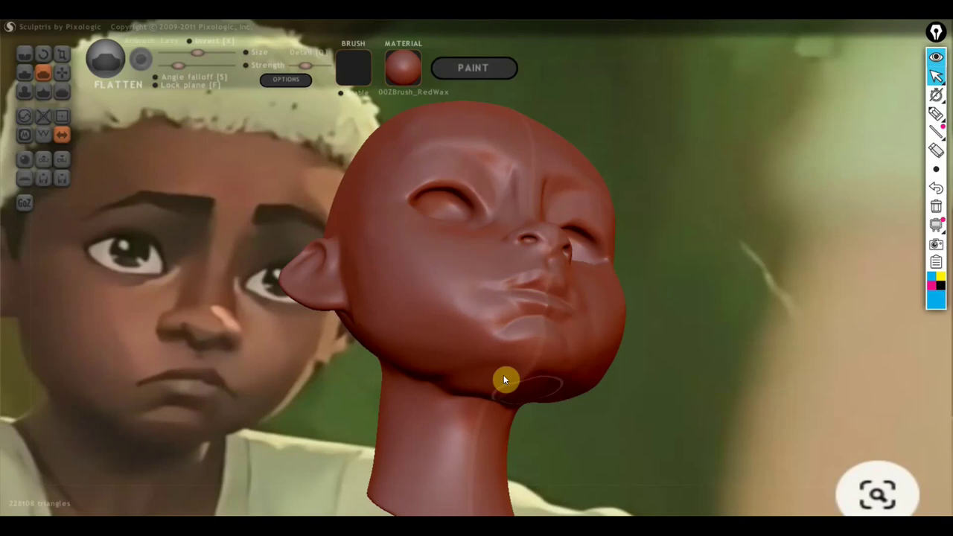
# Step: Orbit the head to a side view of the jaw and cheek, turned slightly toward the viewer
pyautogui.moveTo(390, 315)
pyautogui.mouseDown(button='right')
pyautogui.moveTo(521, 374)
pyautogui.moveTo(477, 328)
pyautogui.mouseUp(button='right')
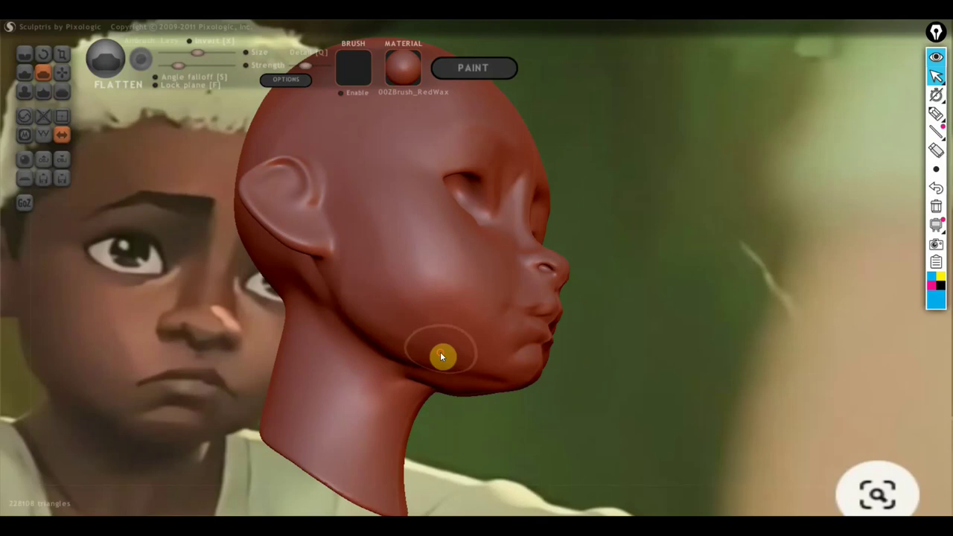
pyautogui.moveTo(451, 359)
pyautogui.mouseDown(button='right')
pyautogui.moveTo(445, 395)
pyautogui.moveTo(431, 411)
pyautogui.mouseUp(button='right')
pyautogui.click(936, 113)
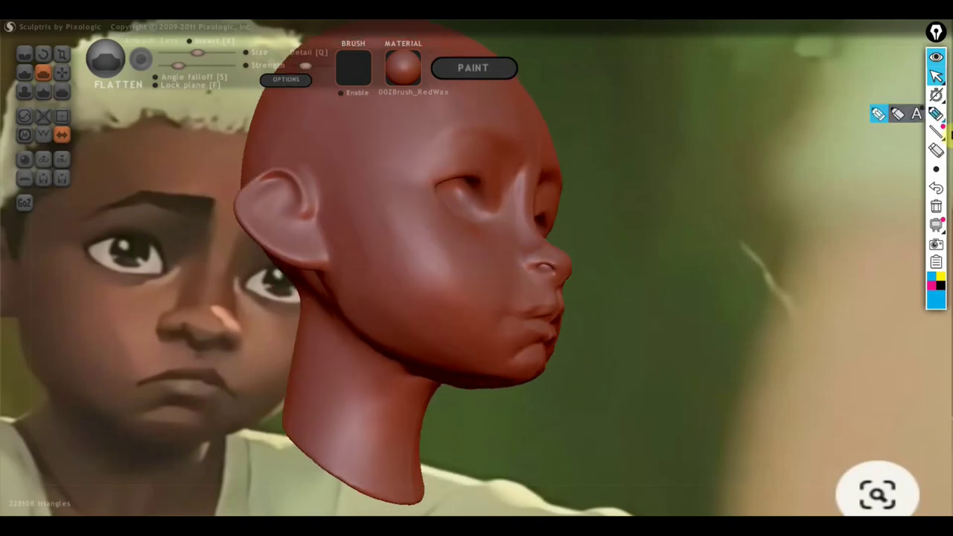
pyautogui.moveTo(350, 210); pyautogui.dragTo(459, 364)
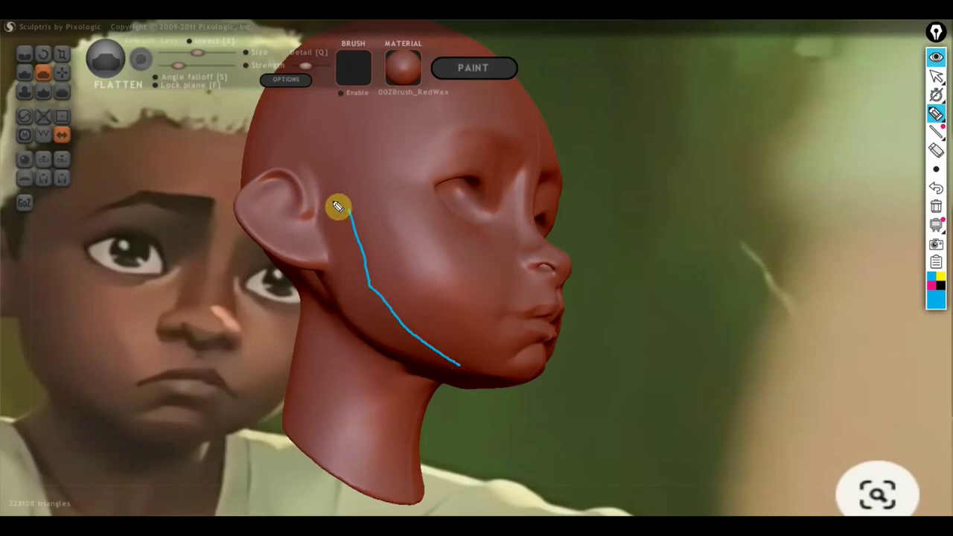
pyautogui.moveTo(338, 204)
pyautogui.mouseDown()
pyautogui.moveTo(393, 350)
pyautogui.moveTo(435, 365)
pyautogui.mouseUp()
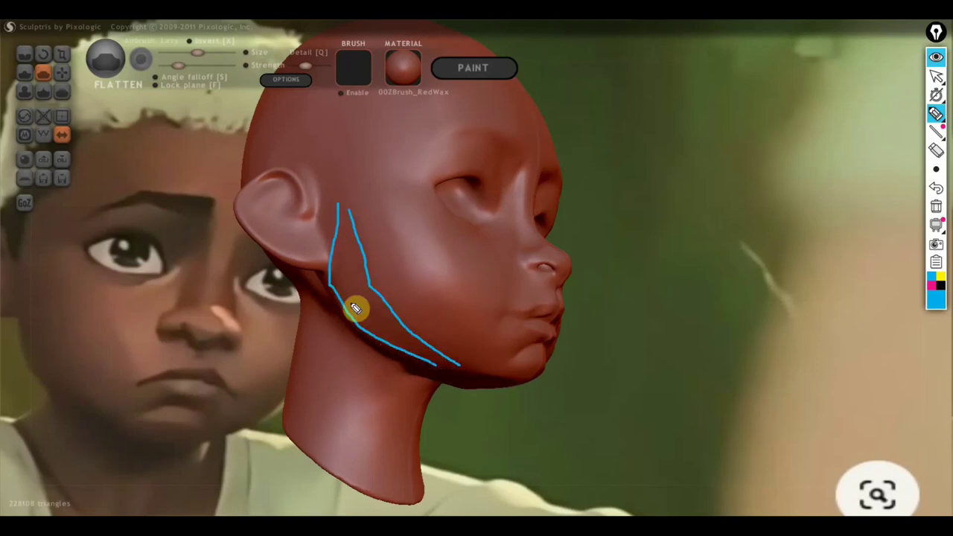
pyautogui.moveTo(333, 261)
pyautogui.mouseDown()
pyautogui.moveTo(373, 322)
pyautogui.moveTo(357, 318)
pyautogui.moveTo(334, 283)
pyautogui.moveTo(352, 281)
pyautogui.mouseUp()
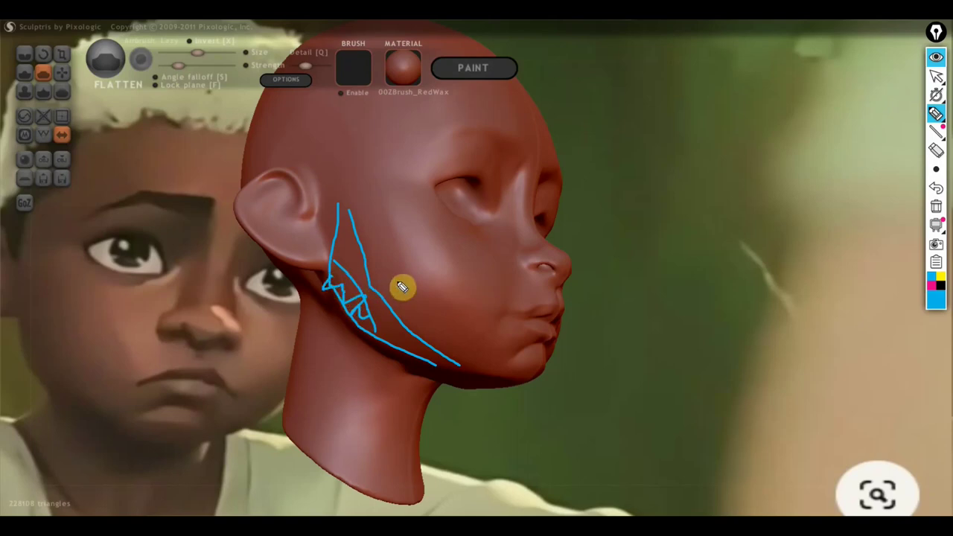
pyautogui.click(937, 207)
pyautogui.click(936, 76)
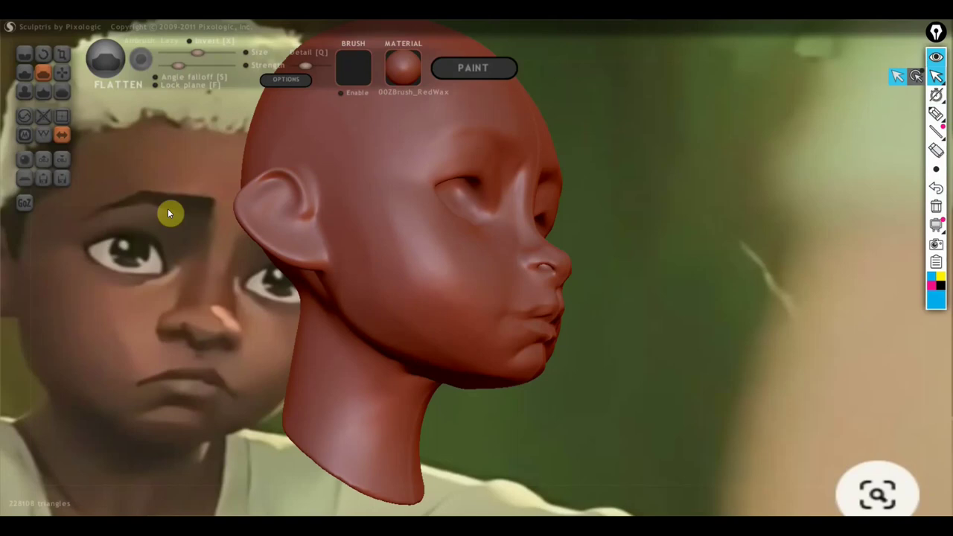
pyautogui.moveTo(533, 344)
pyautogui.mouseDown(button='right')
pyautogui.moveTo(522, 381)
pyautogui.moveTo(498, 379)
pyautogui.moveTo(607, 382)
pyautogui.moveTo(633, 394)
pyautogui.moveTo(636, 410)
pyautogui.moveTo(600, 306)
pyautogui.moveTo(612, 342)
pyautogui.mouseUp(button='right')
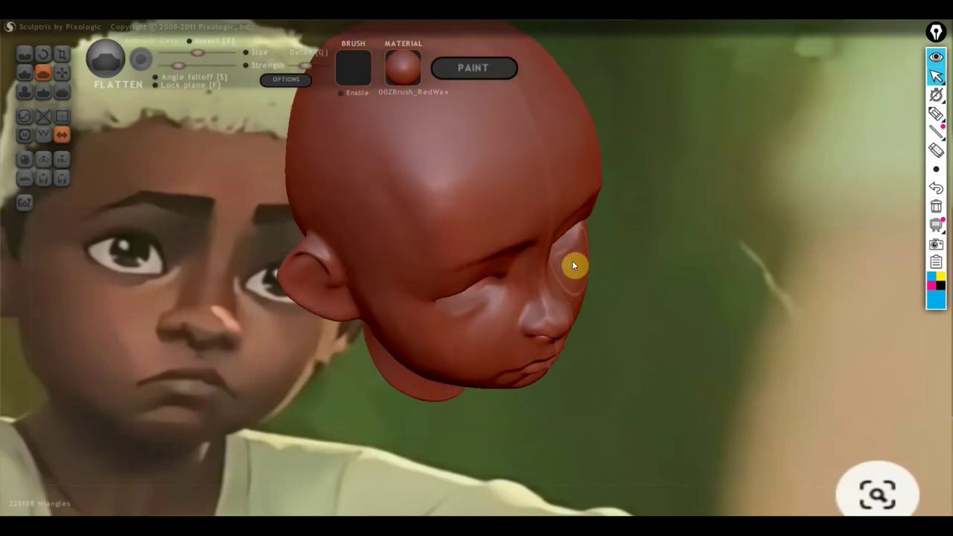
# Step: Pull the cheek under the eye into shape with the Grab brush
pyautogui.click(61, 71)
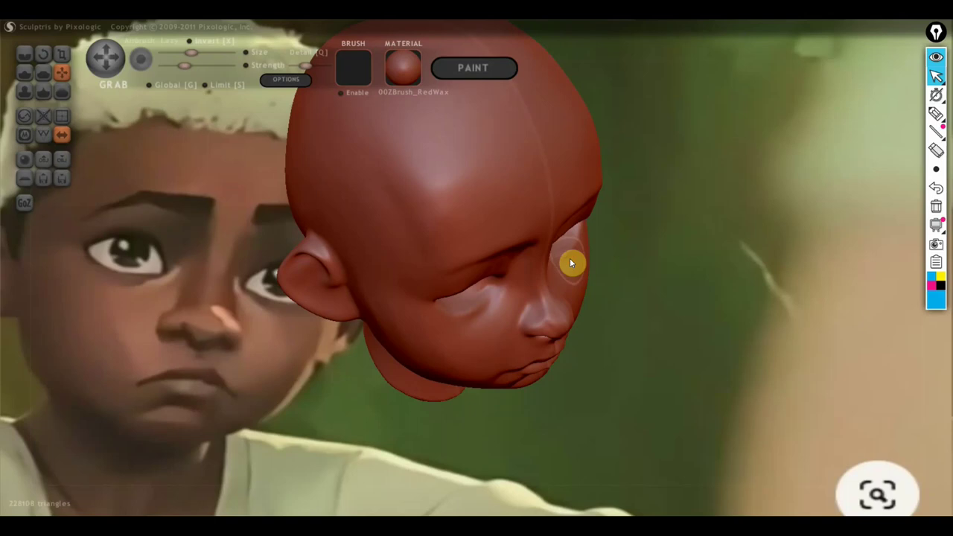
pyautogui.moveTo(570, 258); pyautogui.dragTo(488, 318)
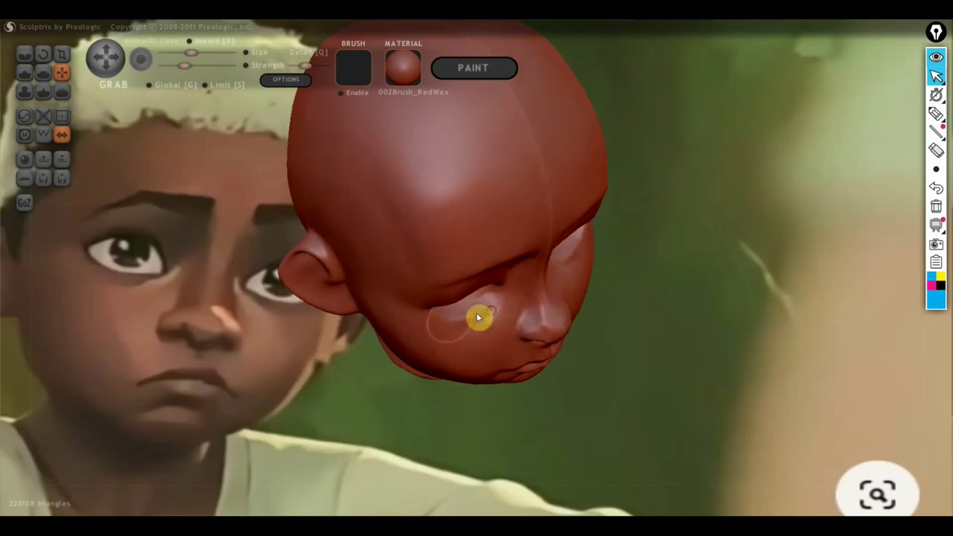
pyautogui.moveTo(439, 326); pyautogui.dragTo(468, 339)
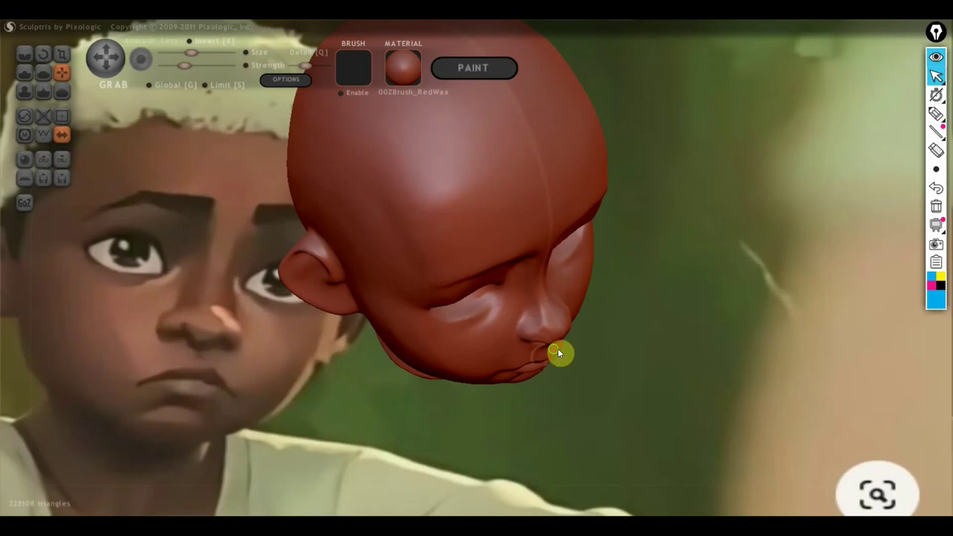
# Step: Reshape the chin and neck after turning the head to study the jaw
pyautogui.moveTo(539, 342); pyautogui.dragTo(471, 274, button='right')
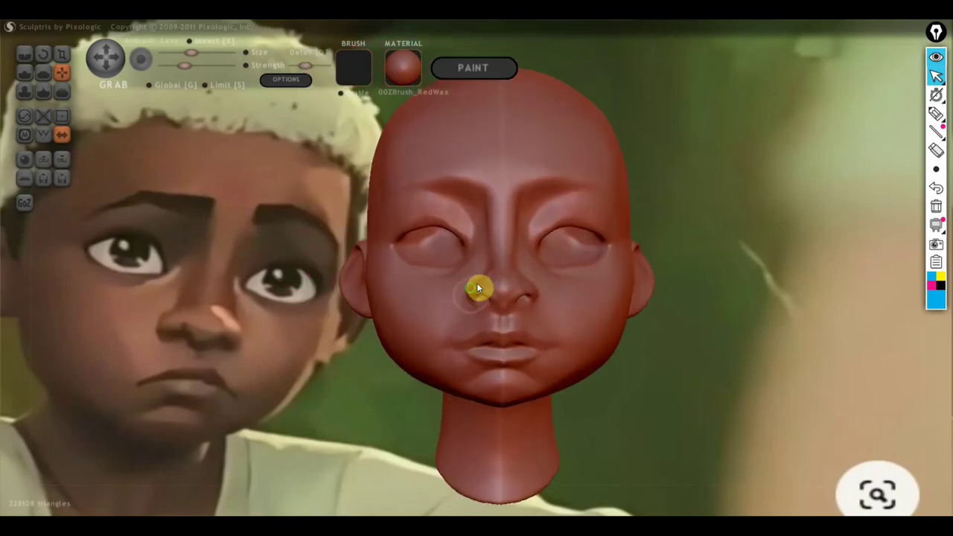
pyautogui.scroll(2, 477, 286)
pyautogui.scroll(2, 484, 298)
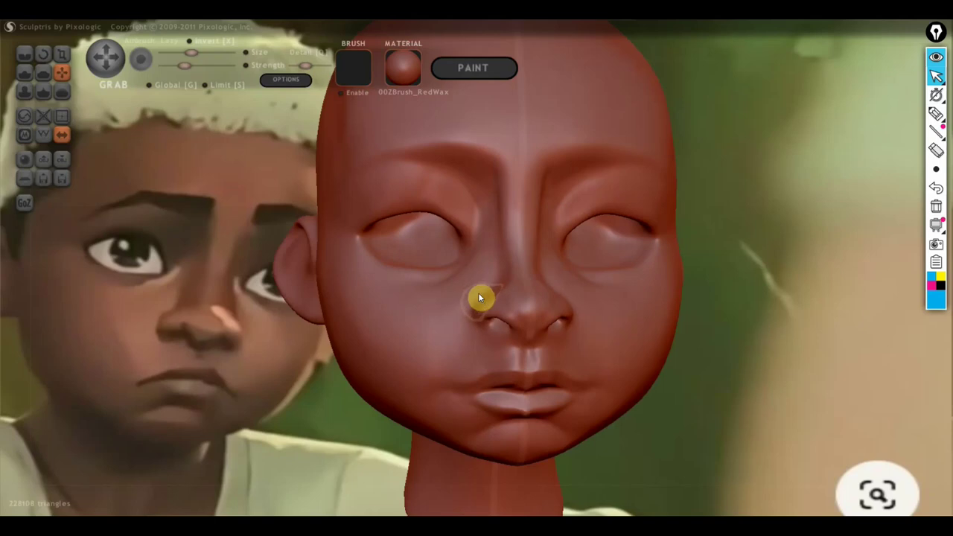
pyautogui.moveTo(477, 288); pyautogui.dragTo(490, 322, button='right')
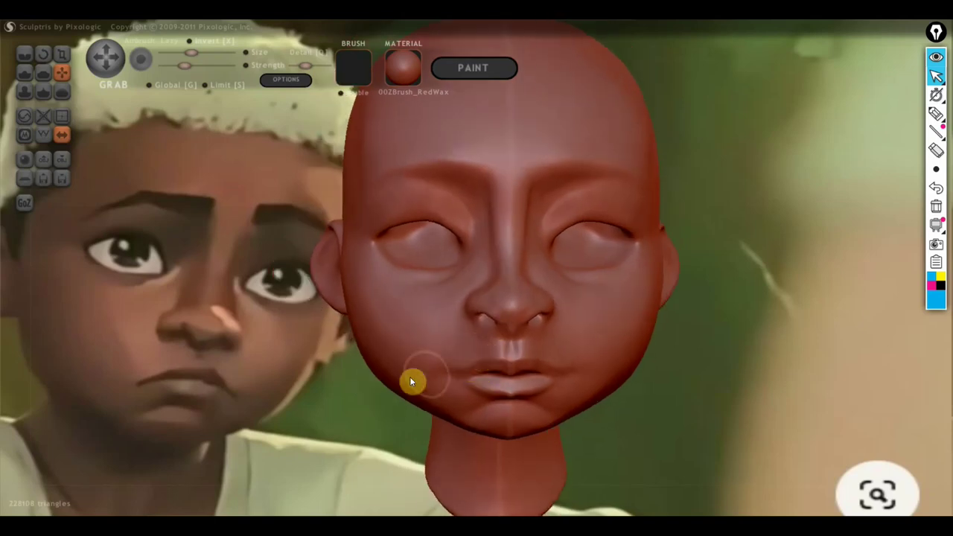
pyautogui.moveTo(497, 379)
pyautogui.mouseDown(button='right')
pyautogui.moveTo(491, 399)
pyautogui.moveTo(463, 360)
pyautogui.mouseUp(button='right')
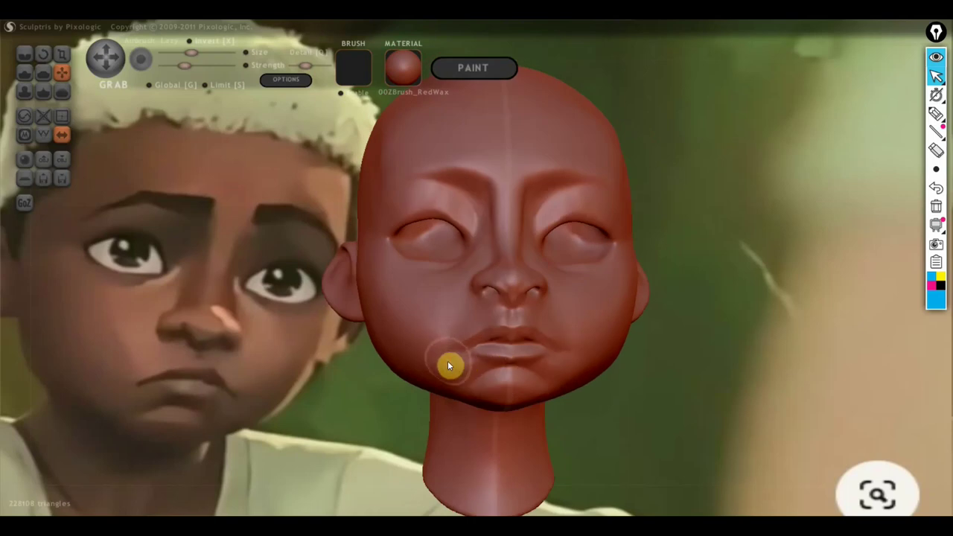
pyautogui.moveTo(550, 374)
pyautogui.mouseDown(button='right')
pyautogui.moveTo(549, 397)
pyautogui.moveTo(557, 378)
pyautogui.mouseUp(button='right')
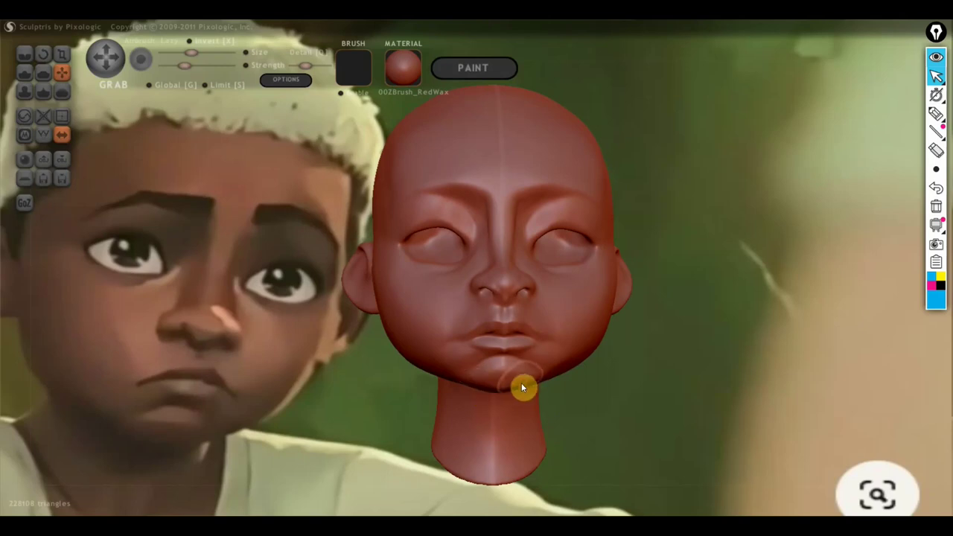
pyautogui.moveTo(531, 389)
pyautogui.mouseDown(button='right')
pyautogui.moveTo(570, 376)
pyautogui.moveTo(660, 375)
pyautogui.mouseUp(button='right')
pyautogui.scroll(5, 424, 300)
# Step: Pull the nose tip down toward the lip and raise the nostril with the Grab brush
pyautogui.moveTo(424, 300); pyautogui.dragTo(520, 303, button='right')
pyautogui.moveTo(414, 302)
pyautogui.mouseDown(button='right')
pyautogui.moveTo(493, 278)
pyautogui.moveTo(547, 279)
pyautogui.mouseUp(button='right')
pyautogui.scroll(-3, 521, 327)
pyautogui.scroll(-2, 501, 382)
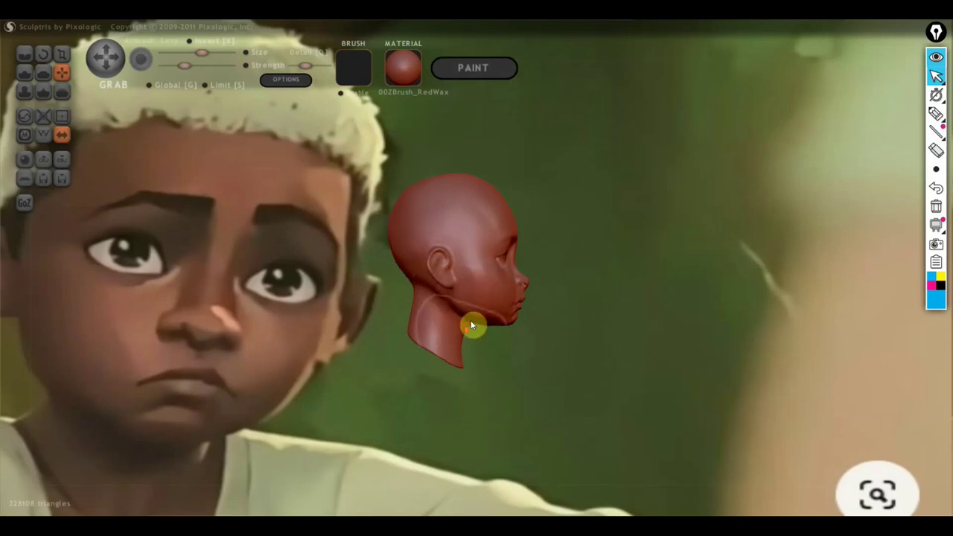
pyautogui.scroll(1, 469, 312)
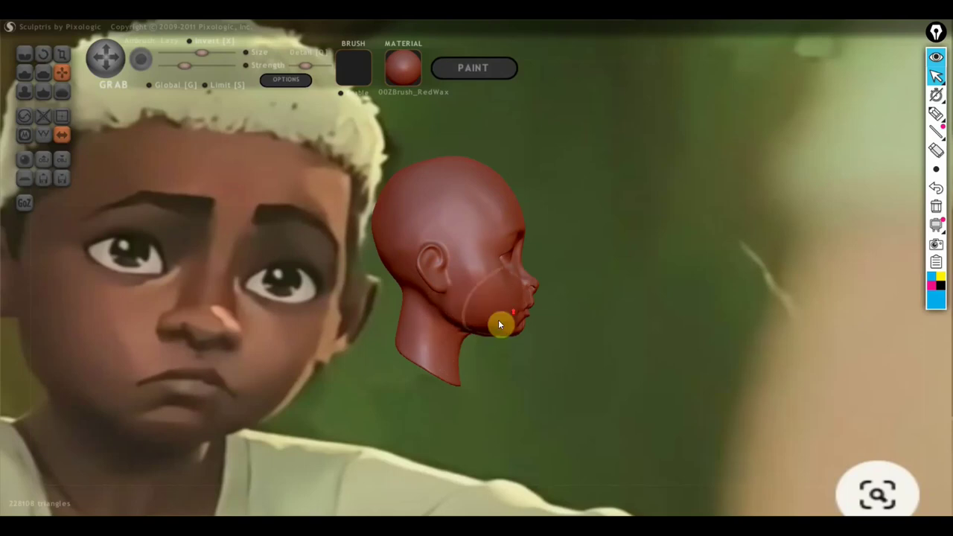
pyautogui.scroll(2, 503, 317)
pyautogui.scroll(2, 529, 298)
pyautogui.scroll(1, 579, 253)
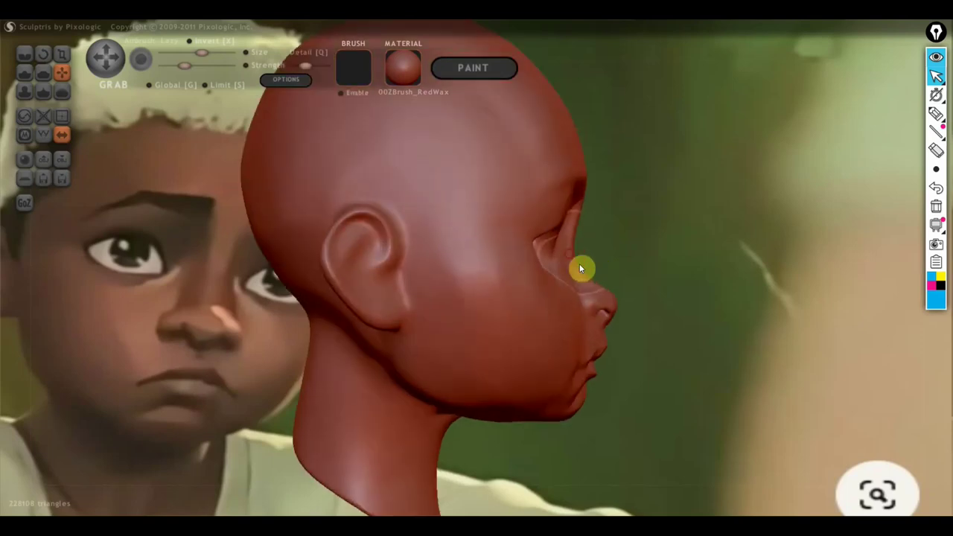
pyautogui.scroll(2, 579, 263)
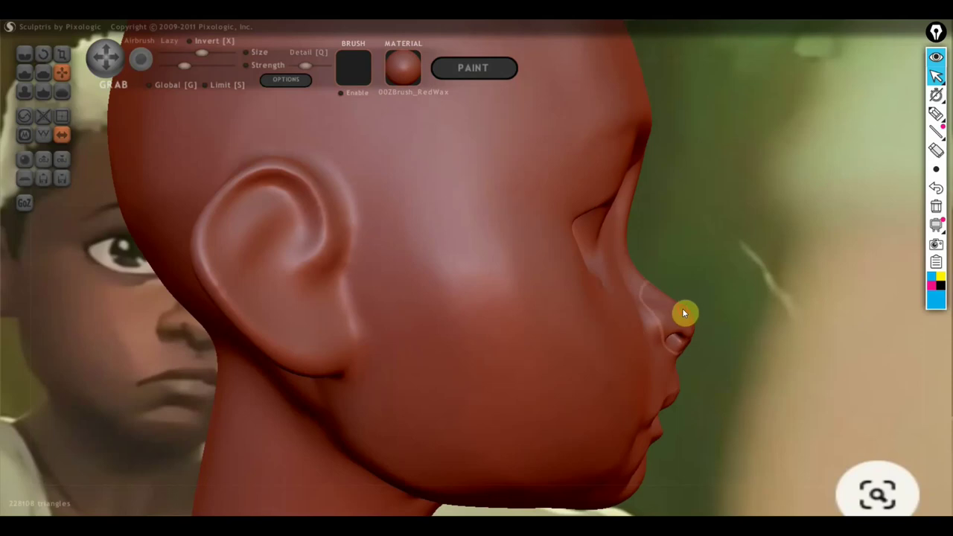
pyautogui.scroll(-2, 682, 296)
pyautogui.moveTo(660, 348)
pyautogui.mouseDown()
pyautogui.moveTo(454, 344)
pyautogui.moveTo(487, 344)
pyautogui.mouseUp()
pyautogui.scroll(2, 573, 331)
pyautogui.moveTo(573, 331)
pyautogui.mouseDown()
pyautogui.moveTo(617, 321)
pyautogui.moveTo(598, 306)
pyautogui.moveTo(634, 369)
pyautogui.moveTo(640, 413)
pyautogui.mouseUp()
pyautogui.moveTo(641, 413); pyautogui.dragTo(455, 390, button='right')
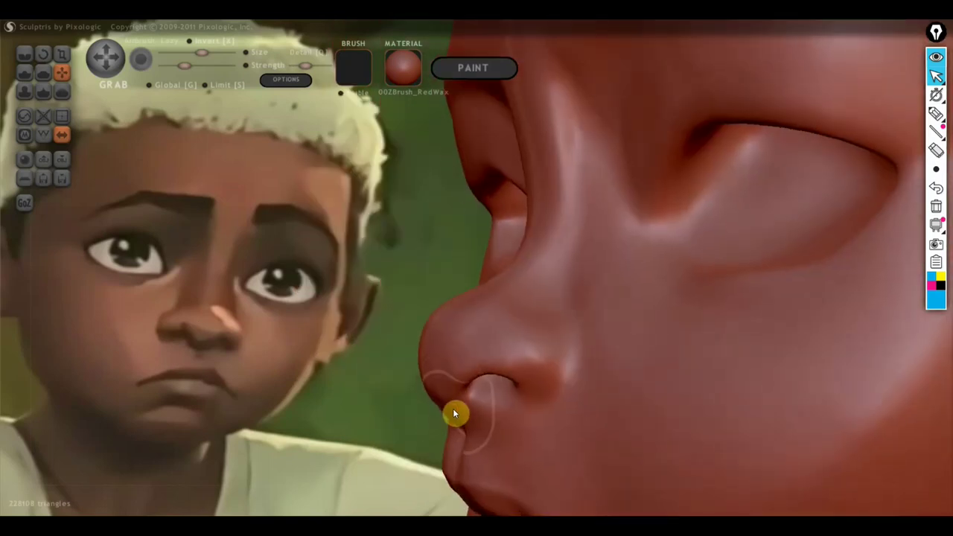
pyautogui.moveTo(494, 417)
pyautogui.mouseDown(button='right')
pyautogui.moveTo(462, 397)
pyautogui.moveTo(500, 410)
pyautogui.mouseUp(button='right')
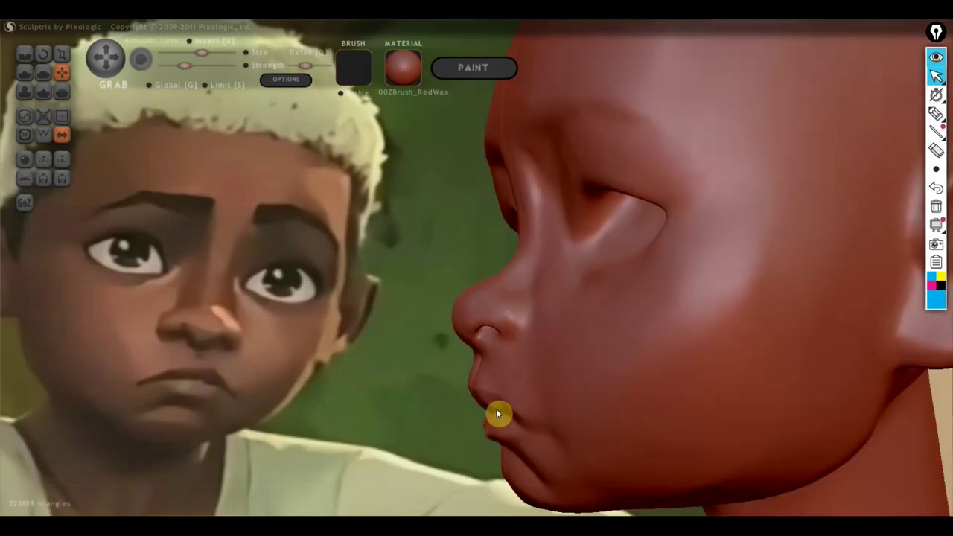
pyautogui.scroll(-2, 484, 407)
pyautogui.scroll(-3, 506, 350)
# Step: Define the eyelid and eye socket, checking them from front and right-profile angles
pyautogui.moveTo(549, 291)
pyautogui.mouseDown(button='right')
pyautogui.moveTo(604, 296)
pyautogui.moveTo(559, 300)
pyautogui.mouseUp(button='right')
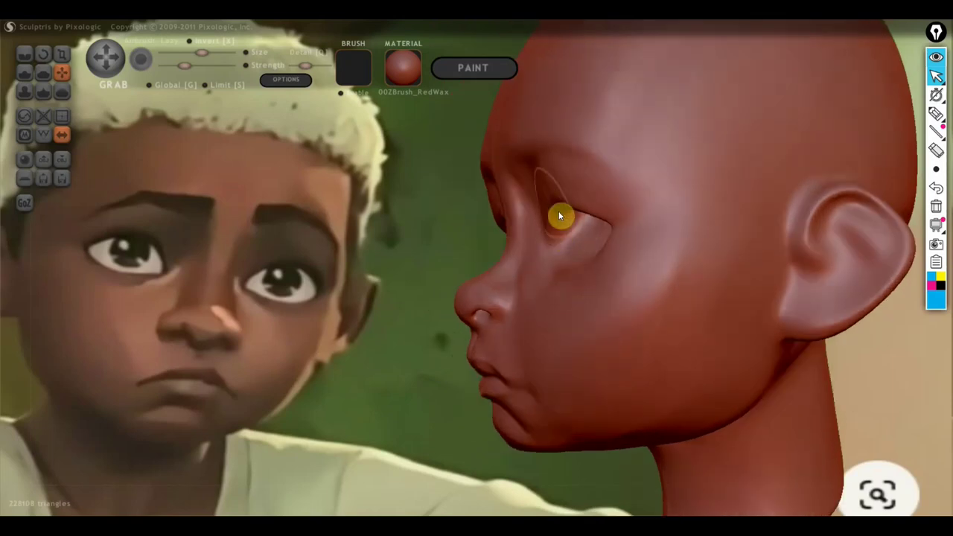
pyautogui.moveTo(545, 215); pyautogui.dragTo(558, 211)
pyautogui.moveTo(557, 206)
pyautogui.mouseDown(button='right')
pyautogui.moveTo(565, 220)
pyautogui.moveTo(709, 238)
pyautogui.moveTo(604, 249)
pyautogui.moveTo(735, 236)
pyautogui.moveTo(728, 306)
pyautogui.mouseUp(button='right')
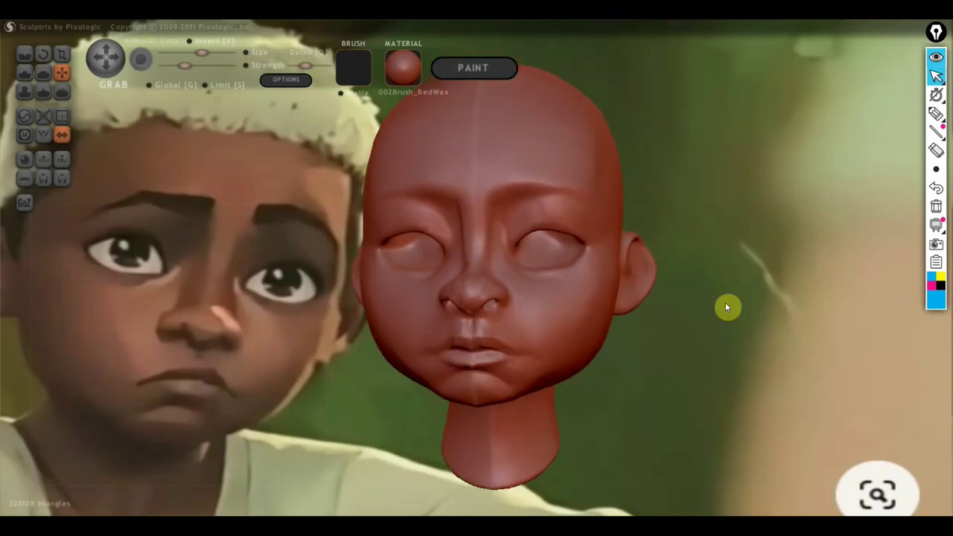
pyautogui.scroll(-5, 694, 318)
pyautogui.scroll(3, 622, 334)
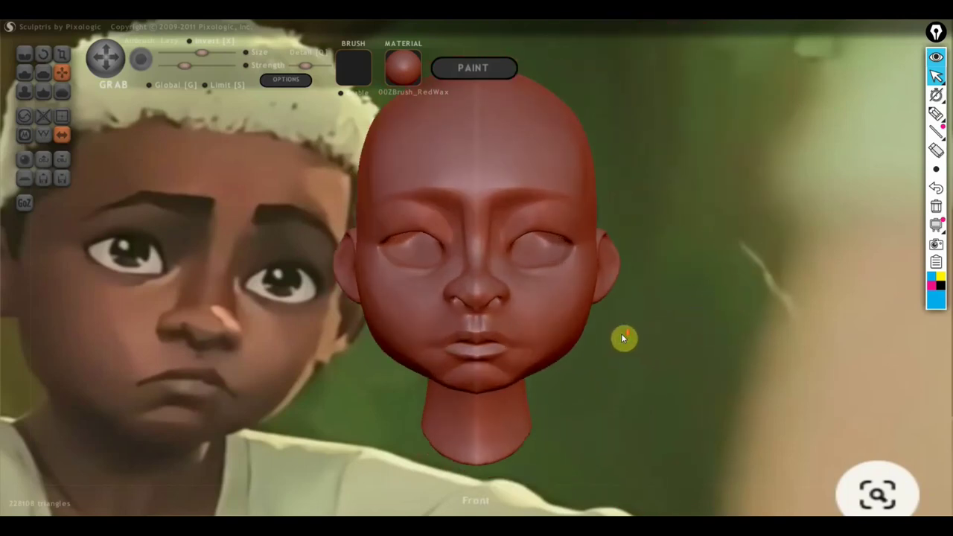
pyautogui.scroll(2, 625, 337)
pyautogui.moveTo(646, 371); pyautogui.dragTo(675, 359, button='right')
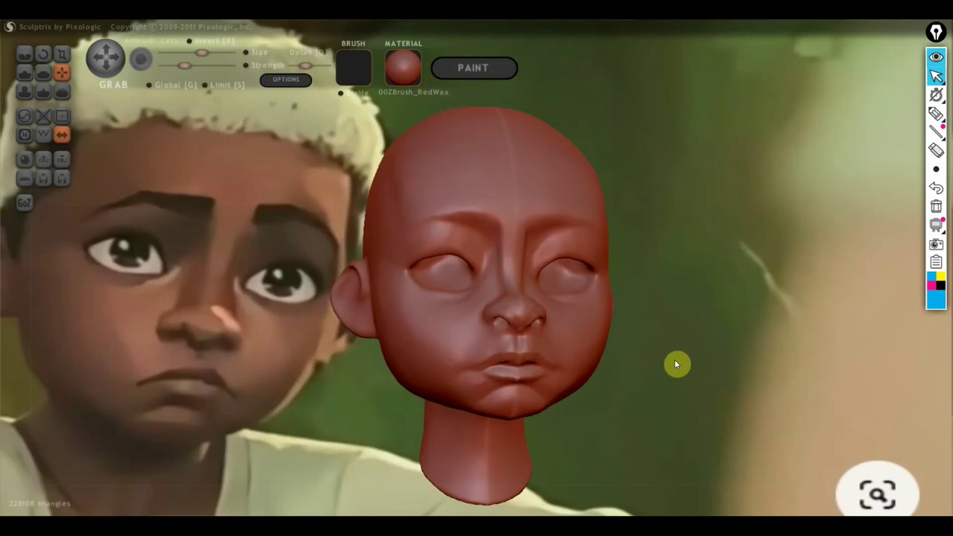
pyautogui.scroll(2, 675, 359)
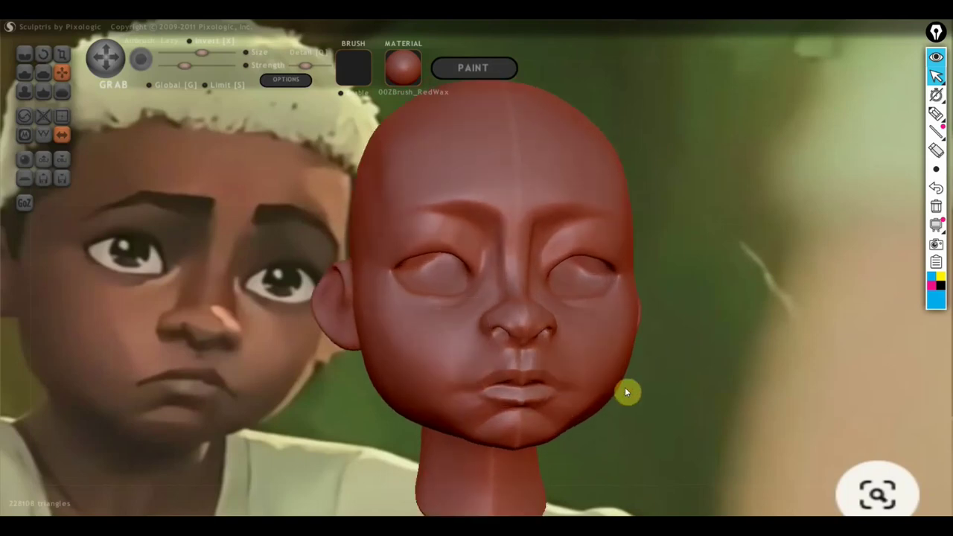
pyautogui.scroll(-2, 702, 385)
pyautogui.moveTo(702, 385); pyautogui.dragTo(691, 397, button='right')
pyautogui.scroll(1, 691, 397)
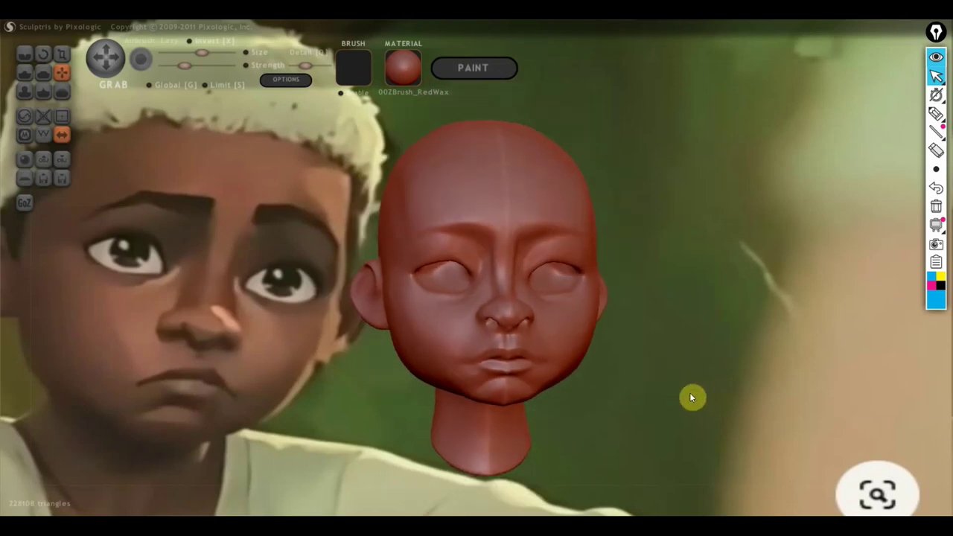
pyautogui.moveTo(661, 360)
pyautogui.mouseDown(button='right')
pyautogui.moveTo(789, 342)
pyautogui.moveTo(809, 364)
pyautogui.mouseUp(button='right')
# Step: Crease along the rim of the ear with the Crease brush
pyautogui.click(24, 54)
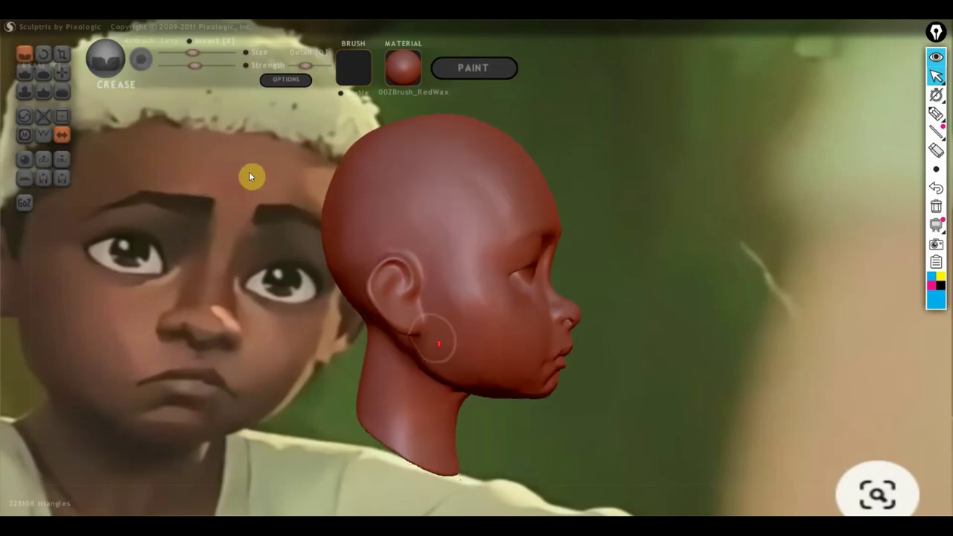
pyautogui.scroll(3, 430, 340)
pyautogui.moveTo(349, 304)
pyautogui.mouseDown()
pyautogui.moveTo(332, 364)
pyautogui.moveTo(365, 348)
pyautogui.moveTo(344, 307)
pyautogui.mouseUp()
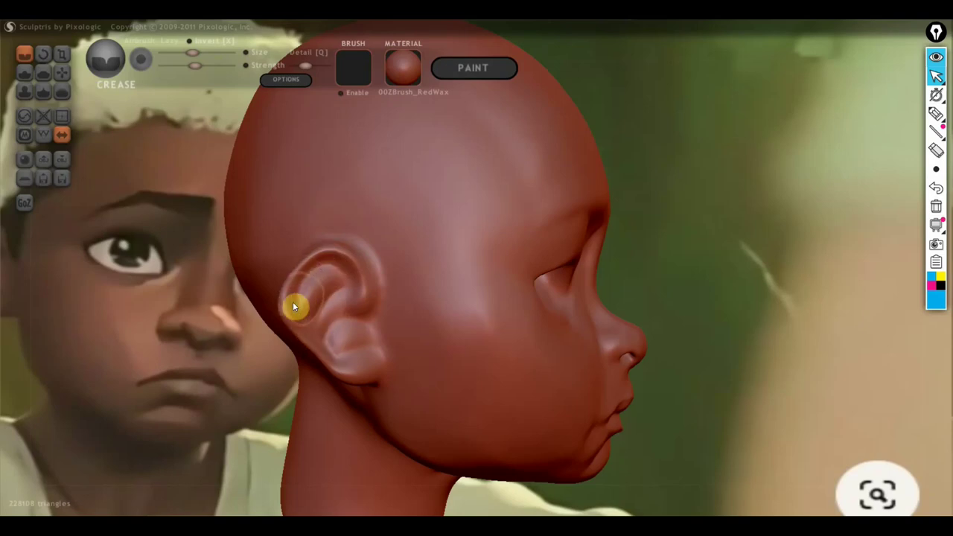
# Step: Build up the ear lobe, inner bowl, upper rim and lower ridge with the Draw brush in Clay mode
pyautogui.click(25, 75)
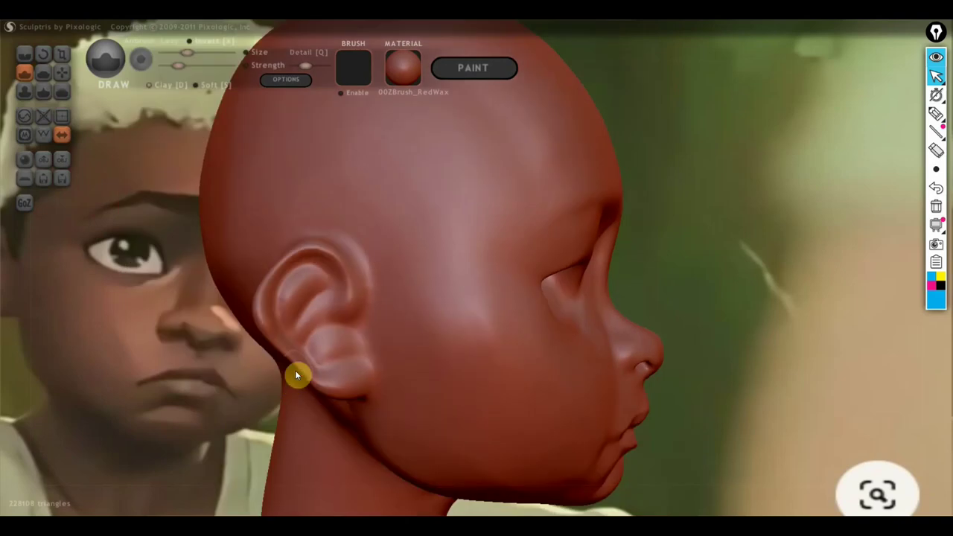
pyautogui.moveTo(295, 375); pyautogui.dragTo(320, 338)
pyautogui.click(152, 85)
pyautogui.moveTo(273, 215); pyautogui.dragTo(340, 336)
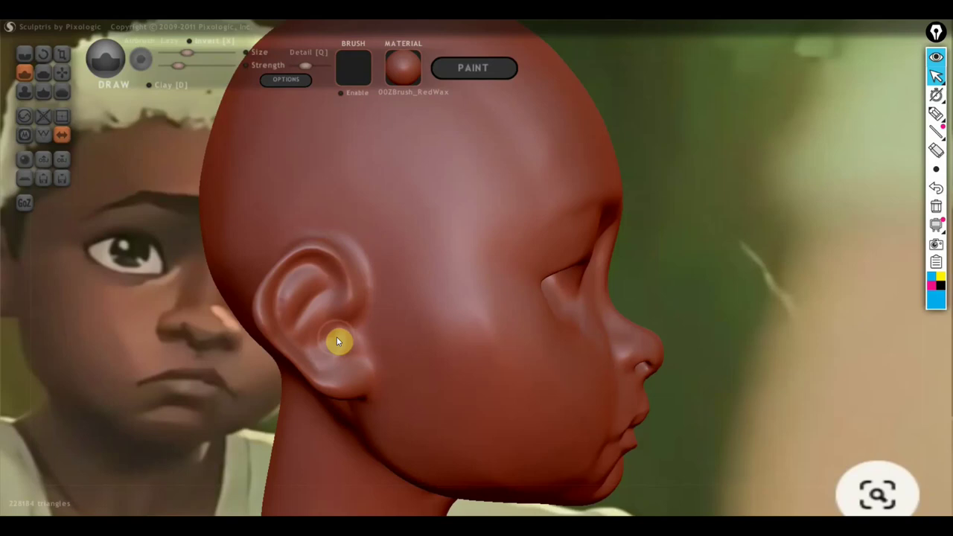
pyautogui.moveTo(339, 350)
pyautogui.mouseDown()
pyautogui.moveTo(316, 330)
pyautogui.moveTo(318, 341)
pyautogui.mouseUp()
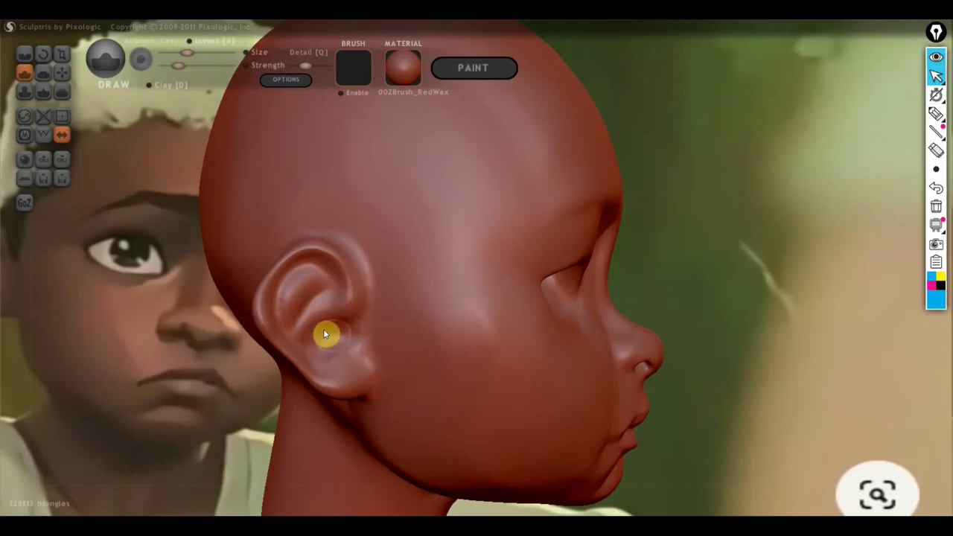
pyautogui.moveTo(301, 301); pyautogui.dragTo(327, 287)
pyautogui.moveTo(307, 254); pyautogui.dragTo(276, 269)
pyautogui.moveTo(262, 322); pyautogui.dragTo(302, 364)
pyautogui.moveTo(360, 298); pyautogui.dragTo(354, 308)
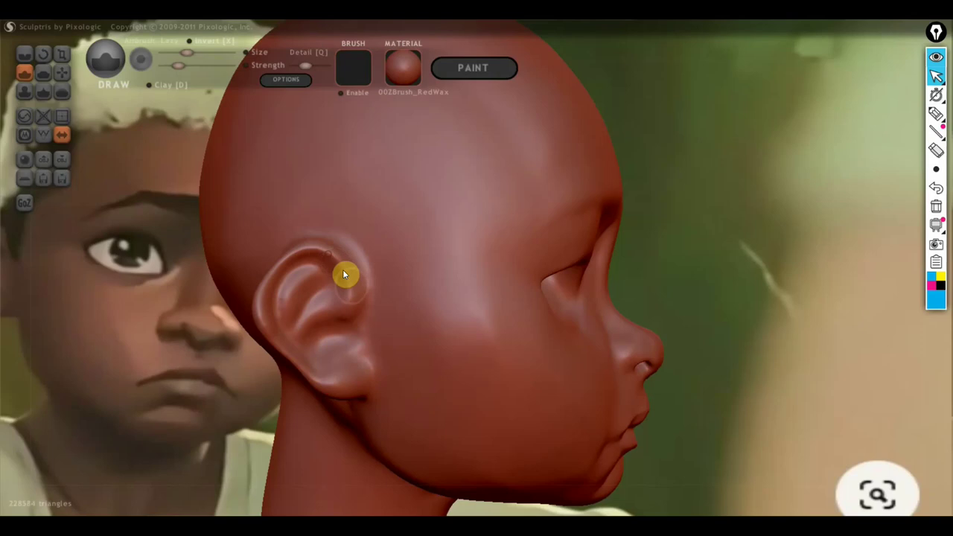
# Step: Make the Grab brush slightly smaller, then choose Flatten and zoom in on the ear
pyautogui.click(62, 72)
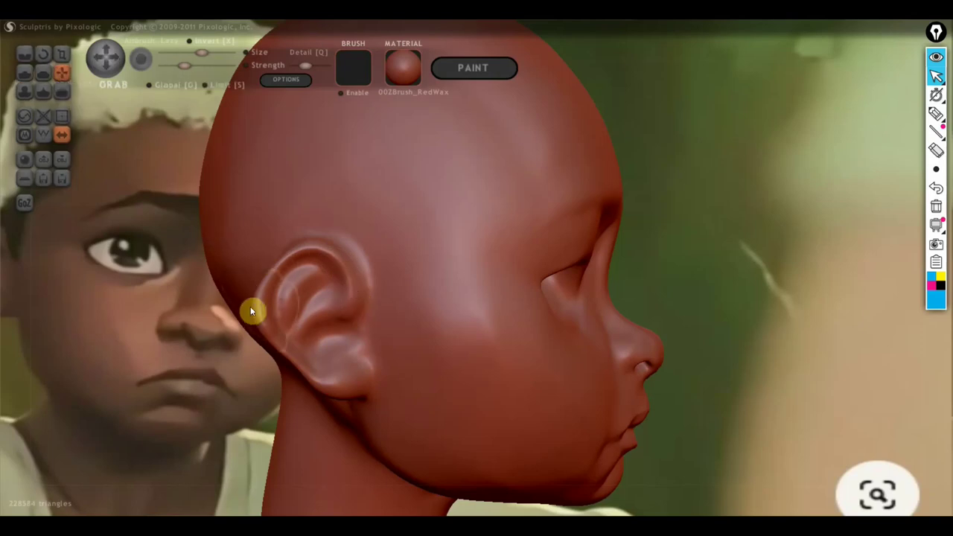
pyautogui.moveTo(201, 54); pyautogui.dragTo(196, 53)
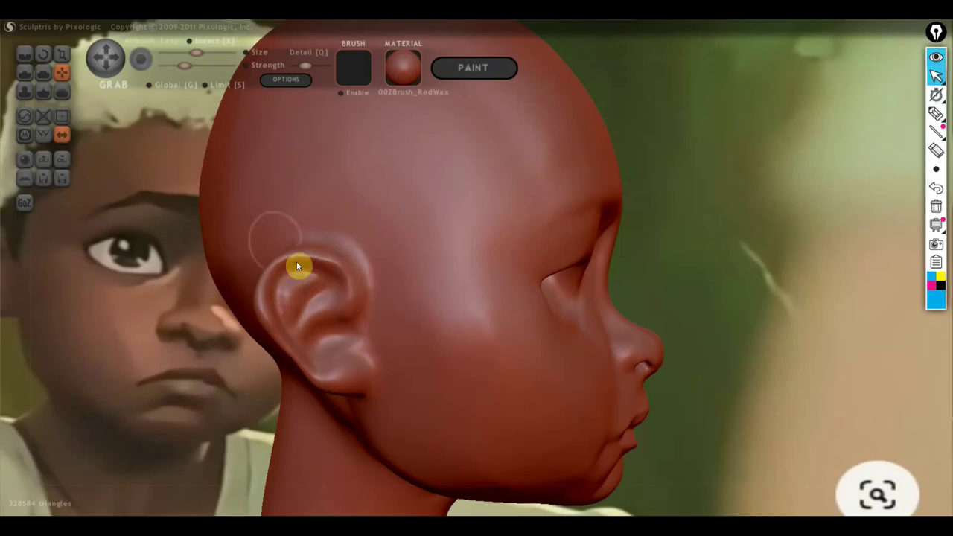
pyautogui.click(44, 73)
pyautogui.moveTo(88, 129); pyautogui.dragTo(527, 346)
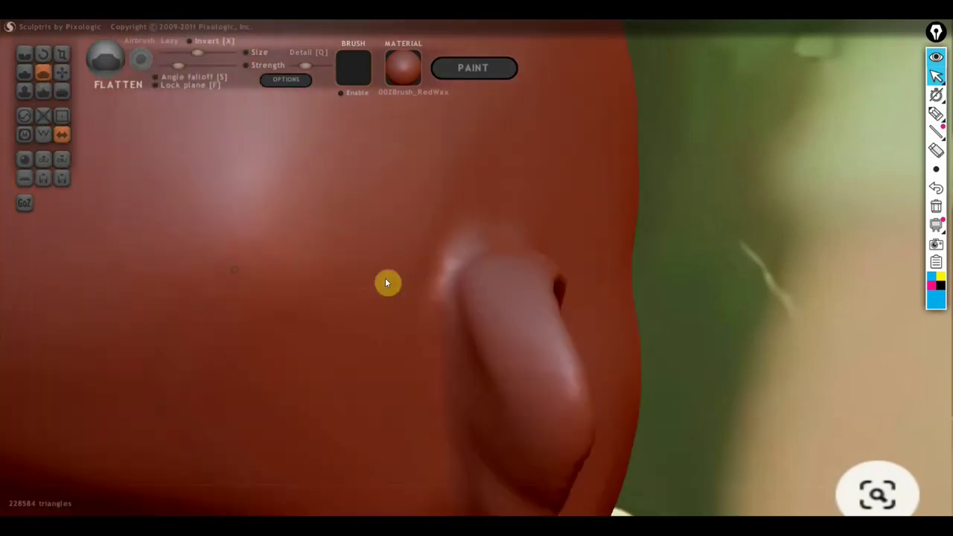
# Step: Flatten the top of the ear and smooth the lobe, checking it from behind
pyautogui.moveTo(511, 293)
pyautogui.mouseDown()
pyautogui.moveTo(536, 412)
pyautogui.moveTo(530, 346)
pyautogui.moveTo(537, 359)
pyautogui.moveTo(530, 416)
pyautogui.moveTo(531, 347)
pyautogui.mouseUp()
pyautogui.moveTo(525, 454); pyautogui.dragTo(432, 404, button='right')
pyautogui.moveTo(432, 404)
pyautogui.mouseDown()
pyautogui.moveTo(530, 362)
pyautogui.moveTo(527, 347)
pyautogui.mouseUp()
pyautogui.moveTo(527, 347)
pyautogui.mouseDown(button='right')
pyautogui.moveTo(466, 444)
pyautogui.moveTo(400, 504)
pyautogui.mouseUp(button='right')
pyautogui.moveTo(476, 402)
pyautogui.mouseDown(button='right')
pyautogui.moveTo(410, 479)
pyautogui.moveTo(432, 506)
pyautogui.mouseUp(button='right')
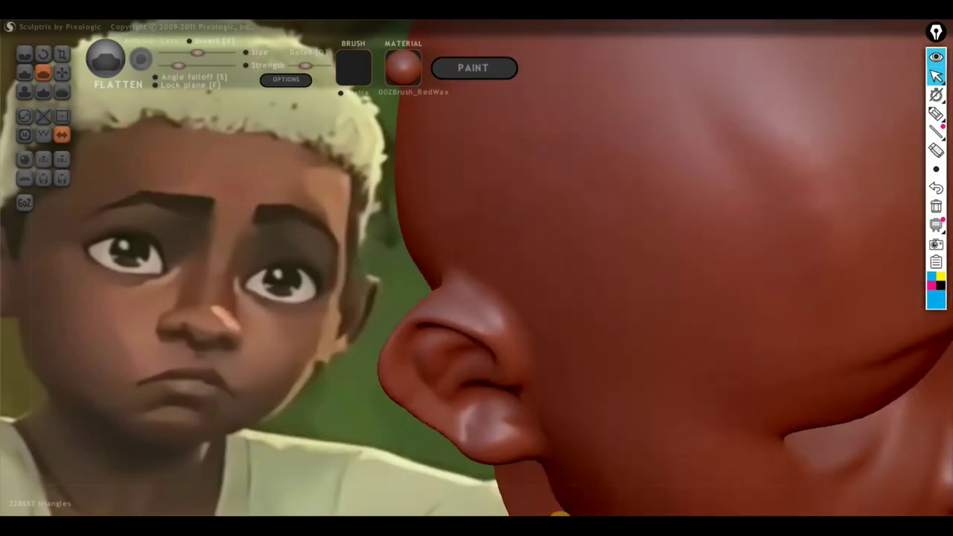
pyautogui.moveTo(502, 384); pyautogui.dragTo(643, 406, button='right')
# Step: Crease the ear's top rim, then nudge the ear shape slightly with Grab
pyautogui.click(24, 54)
pyautogui.moveTo(548, 283)
pyautogui.mouseDown()
pyautogui.moveTo(485, 281)
pyautogui.moveTo(512, 273)
pyautogui.mouseUp()
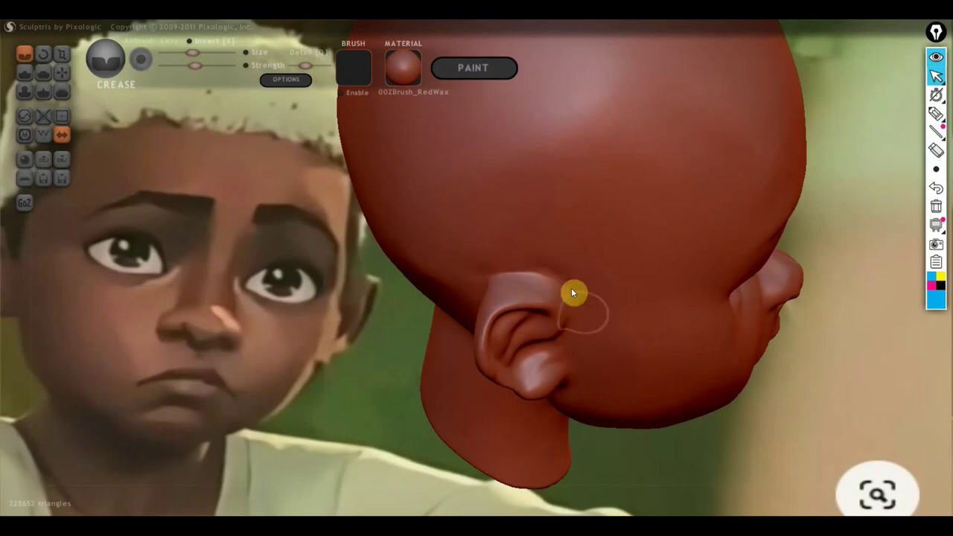
pyautogui.moveTo(586, 317)
pyautogui.mouseDown(button='right')
pyautogui.moveTo(567, 344)
pyautogui.moveTo(472, 305)
pyautogui.mouseUp(button='right')
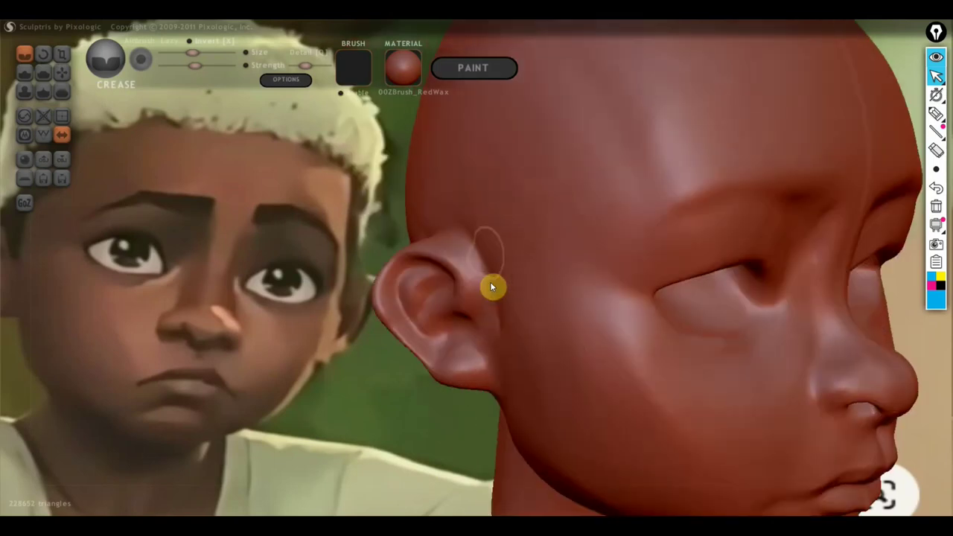
pyautogui.click(67, 72)
pyautogui.moveTo(390, 302)
pyautogui.mouseDown()
pyautogui.moveTo(409, 292)
pyautogui.moveTo(380, 301)
pyautogui.moveTo(406, 263)
pyautogui.moveTo(422, 258)
pyautogui.mouseUp()
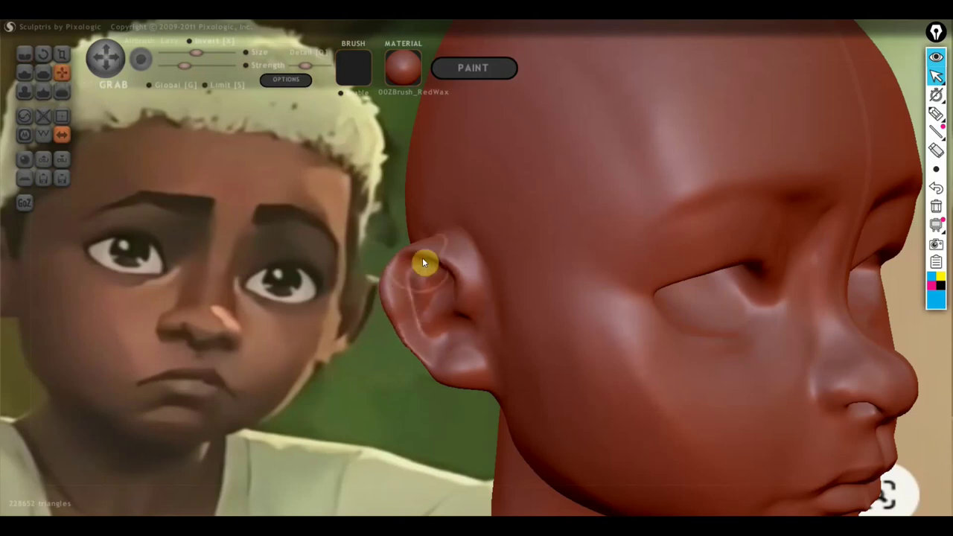
pyautogui.moveTo(445, 264)
pyautogui.mouseDown(button='right')
pyautogui.moveTo(362, 317)
pyautogui.moveTo(309, 298)
pyautogui.mouseUp(button='right')
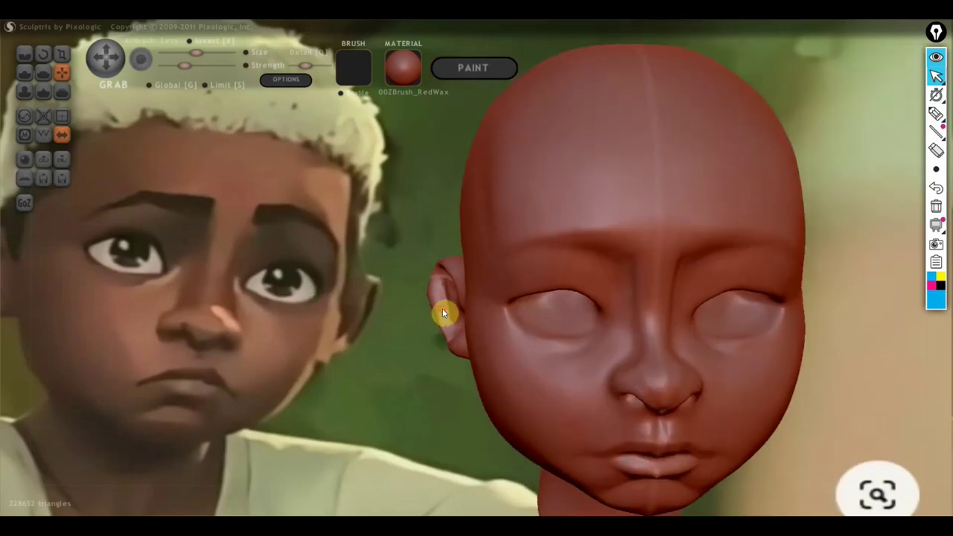
pyautogui.moveTo(439, 265)
pyautogui.mouseDown(button='right')
pyautogui.moveTo(482, 298)
pyautogui.moveTo(460, 332)
pyautogui.mouseUp(button='right')
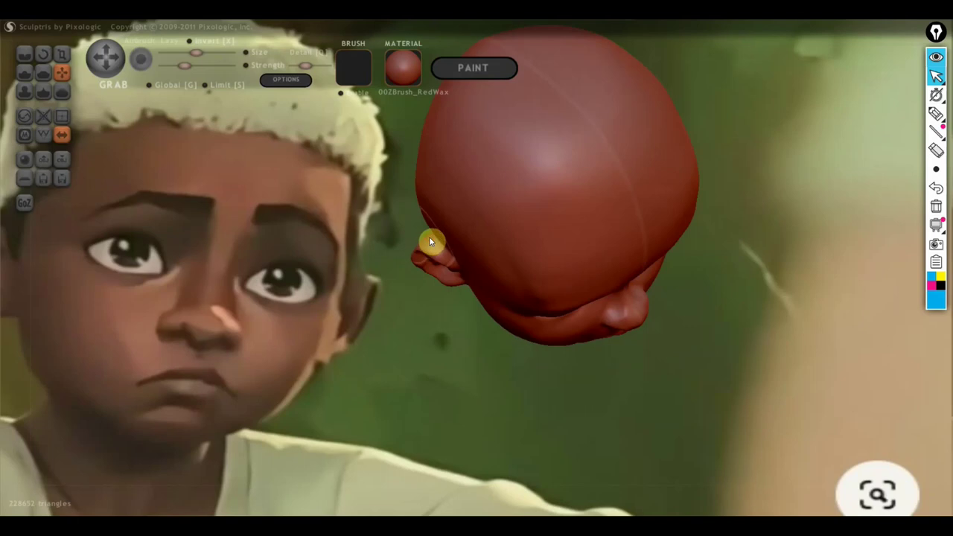
pyautogui.moveTo(423, 255)
pyautogui.mouseDown(button='right')
pyautogui.moveTo(480, 297)
pyautogui.moveTo(396, 213)
pyautogui.moveTo(382, 166)
pyautogui.moveTo(395, 206)
pyautogui.moveTo(846, 331)
pyautogui.mouseUp(button='right')
pyautogui.scroll(-3, 834, 349)
pyautogui.keyDown('alt'); pyautogui.moveTo(836, 366); pyautogui.dragTo(767, 338, button='right'); pyautogui.keyUp('alt')
pyautogui.moveTo(591, 316)
pyautogui.mouseDown(button='right')
pyautogui.moveTo(271, 325)
pyautogui.moveTo(406, 293)
pyautogui.moveTo(549, 317)
pyautogui.moveTo(738, 294)
pyautogui.mouseUp(button='right')
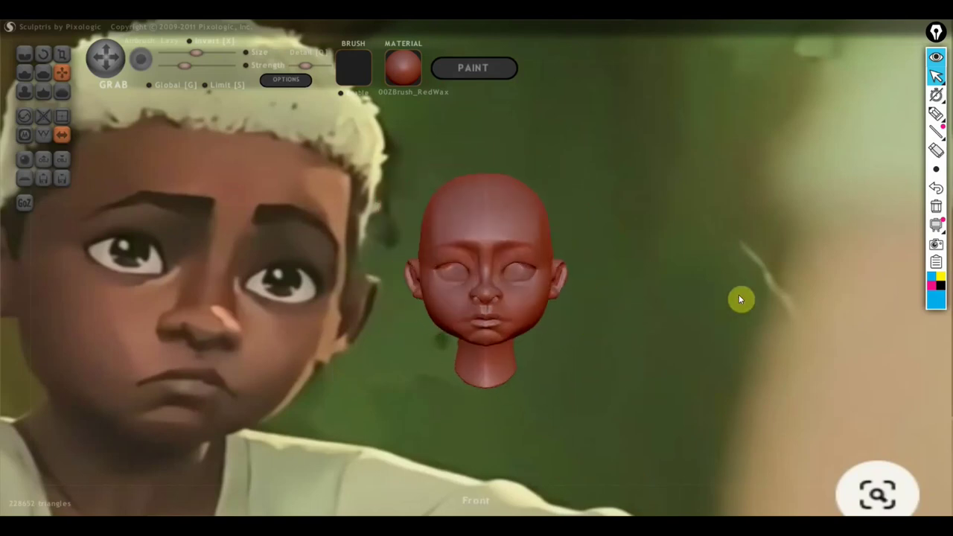
pyautogui.scroll(3, 618, 319)
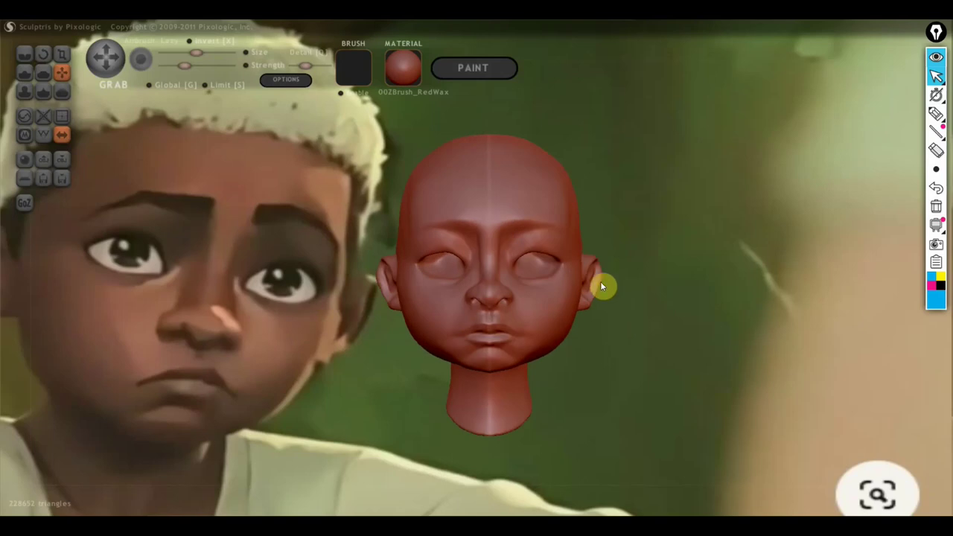
pyautogui.scroll(2, 610, 302)
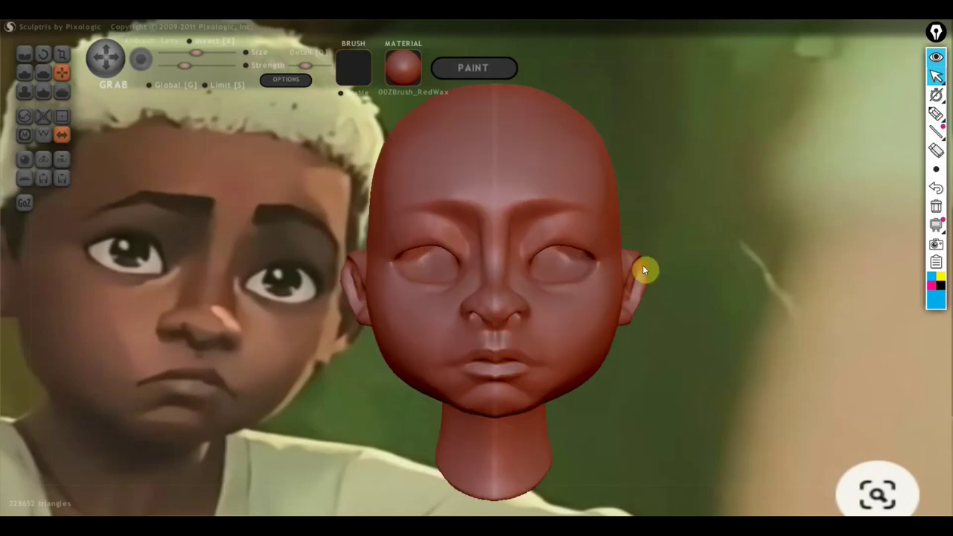
pyautogui.moveTo(625, 321); pyautogui.dragTo(529, 325, button='right')
pyautogui.scroll(2, 649, 285)
pyautogui.scroll(2, 663, 268)
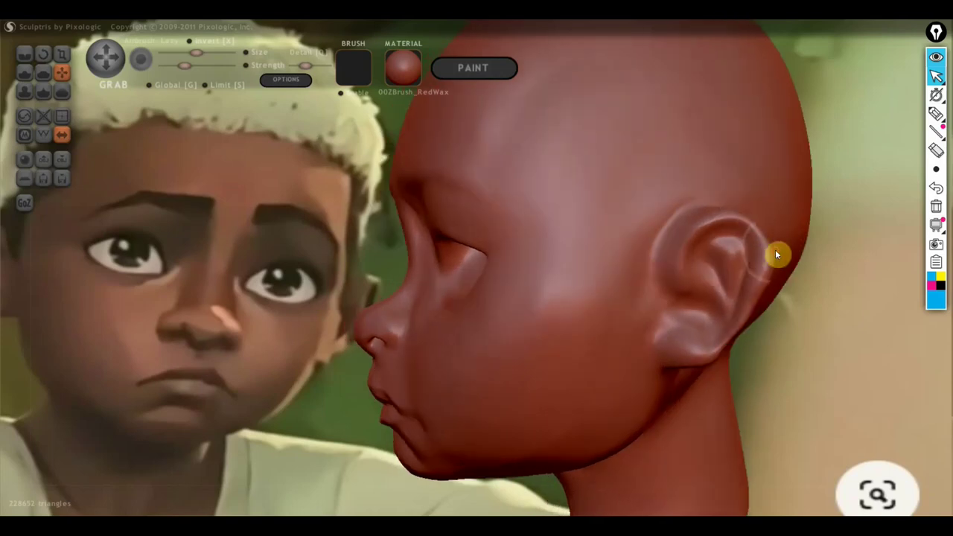
# Step: Use the Draw brush to raise the ear rim and sculpt the inner bowl and its lower ridge
pyautogui.click(27, 77)
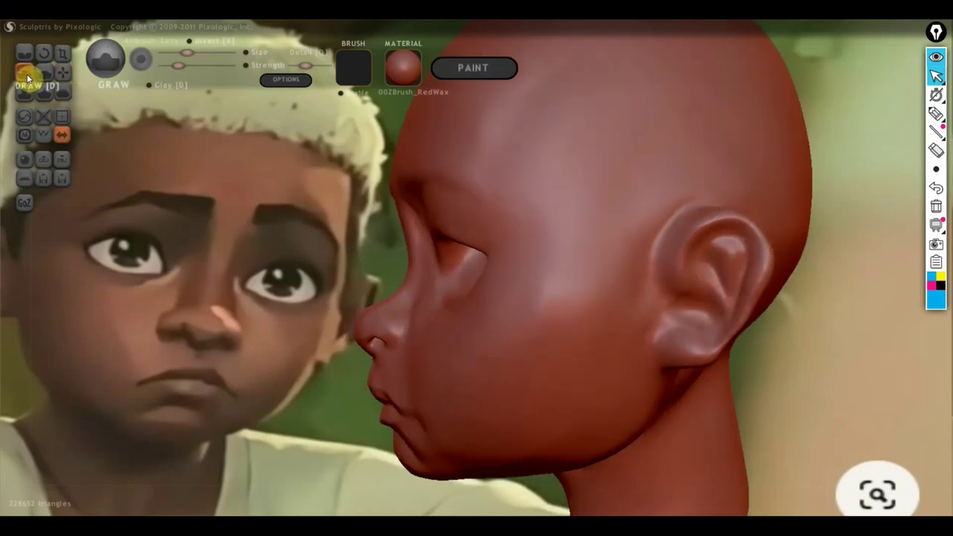
pyautogui.moveTo(672, 323)
pyautogui.mouseDown(button='right')
pyautogui.moveTo(704, 318)
pyautogui.moveTo(484, 221)
pyautogui.mouseUp(button='right')
pyautogui.moveTo(513, 155)
pyautogui.mouseDown()
pyautogui.moveTo(539, 168)
pyautogui.moveTo(554, 218)
pyautogui.moveTo(528, 287)
pyautogui.moveTo(468, 298)
pyautogui.moveTo(489, 328)
pyautogui.moveTo(489, 234)
pyautogui.moveTo(472, 189)
pyautogui.moveTo(485, 162)
pyautogui.mouseUp()
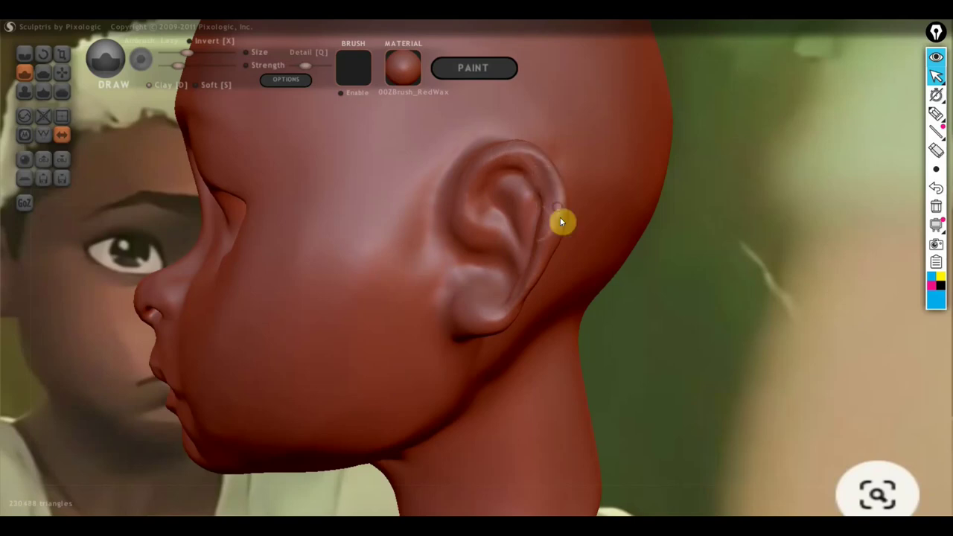
pyautogui.moveTo(514, 198); pyautogui.dragTo(516, 218)
pyautogui.moveTo(516, 186)
pyautogui.mouseDown()
pyautogui.moveTo(496, 226)
pyautogui.moveTo(519, 277)
pyautogui.moveTo(461, 266)
pyautogui.moveTo(456, 286)
pyautogui.moveTo(449, 263)
pyautogui.mouseUp()
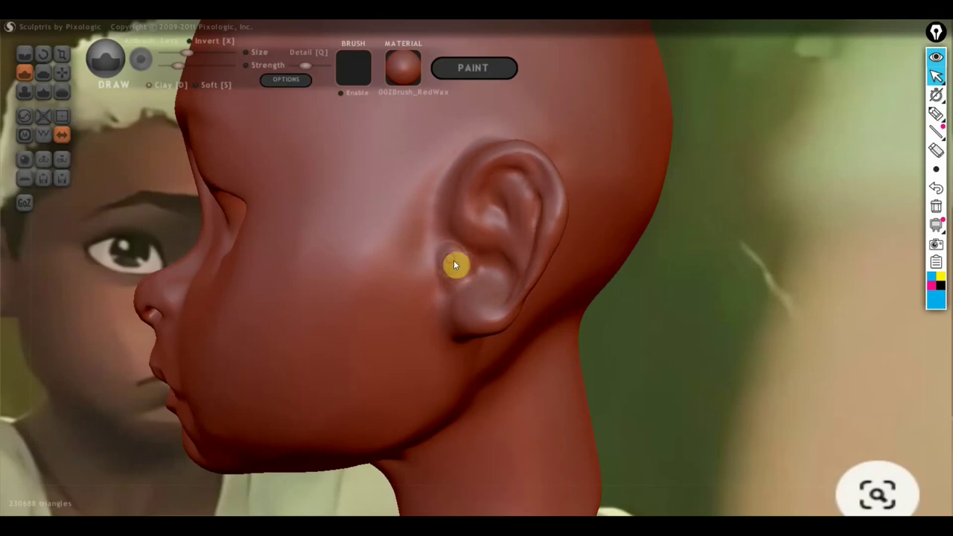
pyautogui.moveTo(481, 274); pyautogui.dragTo(483, 262)
pyautogui.moveTo(492, 253)
pyautogui.mouseDown()
pyautogui.moveTo(505, 257)
pyautogui.moveTo(491, 295)
pyautogui.mouseUp()
pyautogui.moveTo(499, 256); pyautogui.dragTo(479, 264)
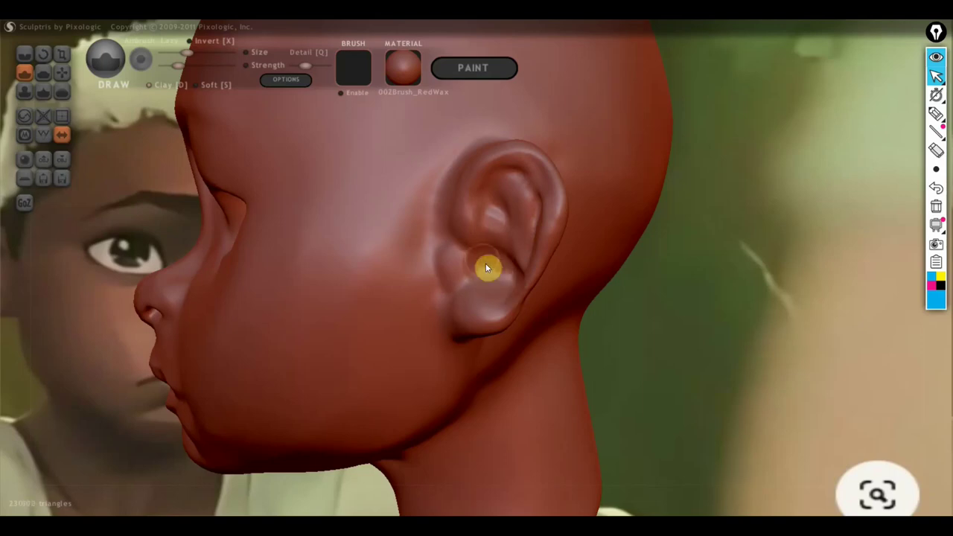
# Step: Smooth and sculpt the cheek in front of the ear, then zoom out
pyautogui.moveTo(474, 280)
pyautogui.mouseDown()
pyautogui.moveTo(429, 241)
pyautogui.moveTo(432, 292)
pyautogui.moveTo(434, 246)
pyautogui.moveTo(423, 248)
pyautogui.moveTo(412, 279)
pyautogui.moveTo(426, 219)
pyautogui.mouseUp()
pyautogui.moveTo(434, 185)
pyautogui.mouseDown()
pyautogui.moveTo(414, 286)
pyautogui.moveTo(457, 323)
pyautogui.moveTo(460, 265)
pyautogui.mouseUp()
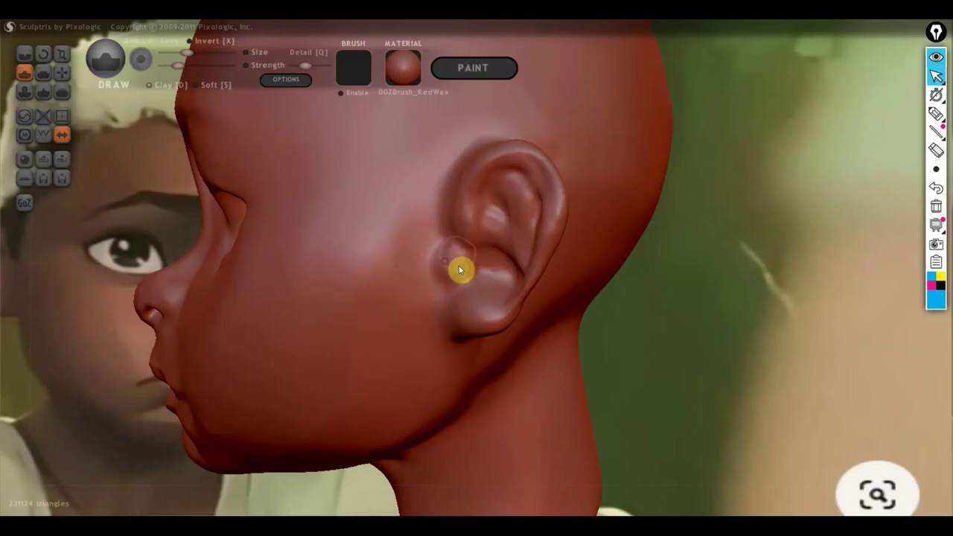
pyautogui.scroll(-3, 477, 275)
pyautogui.scroll(-2, 484, 314)
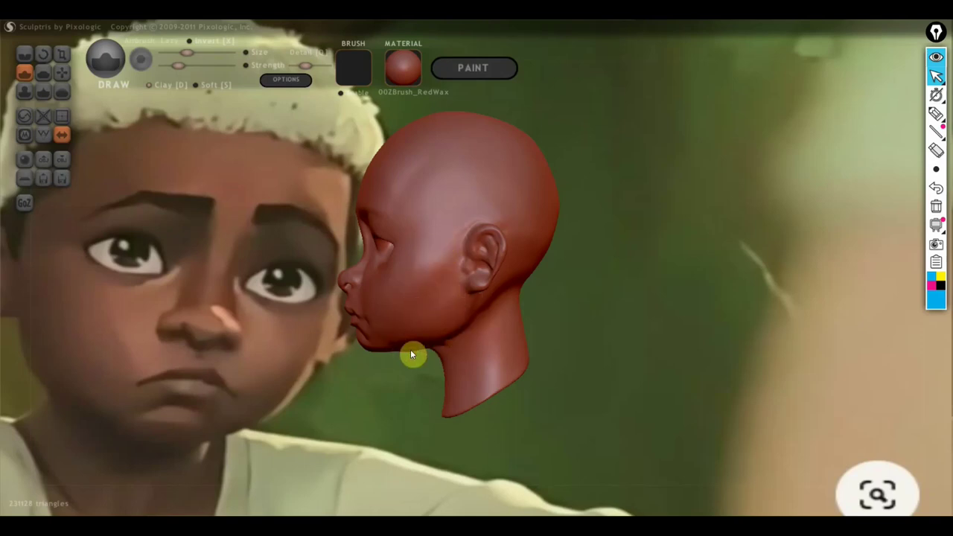
pyautogui.moveTo(413, 355); pyautogui.dragTo(439, 328, button='right')
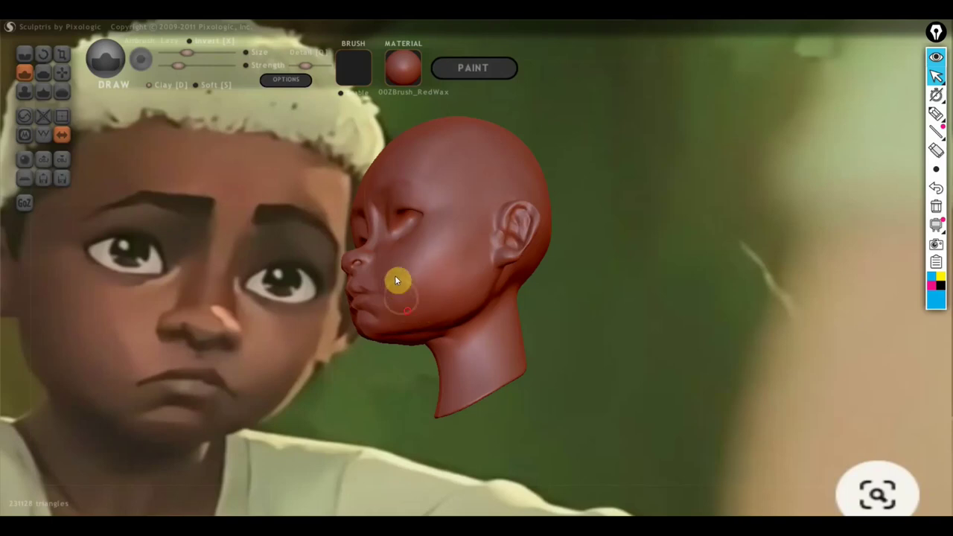
pyautogui.keyDown('shift'); pyautogui.moveTo(398, 285); pyautogui.dragTo(612, 366, button='right'); pyautogui.keyUp('shift')
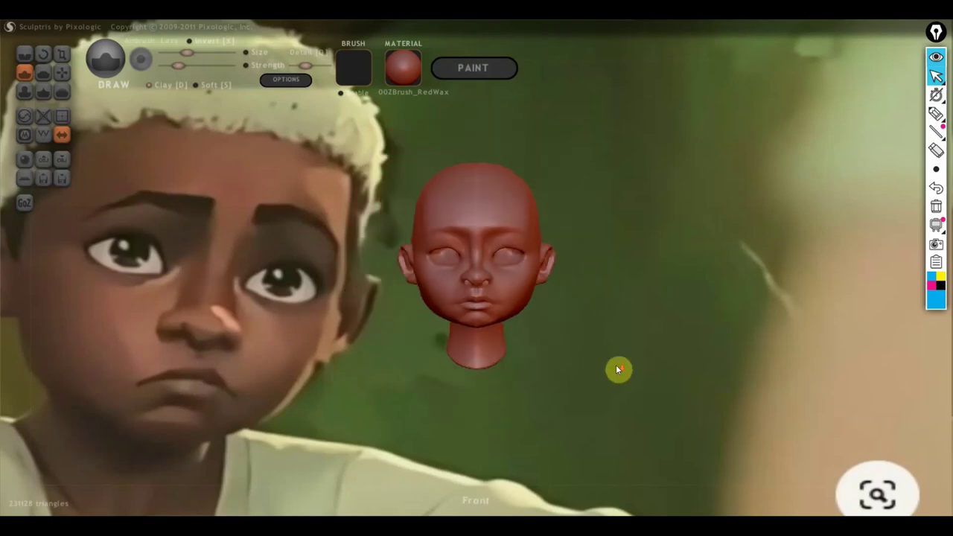
pyautogui.scroll(3, 643, 372)
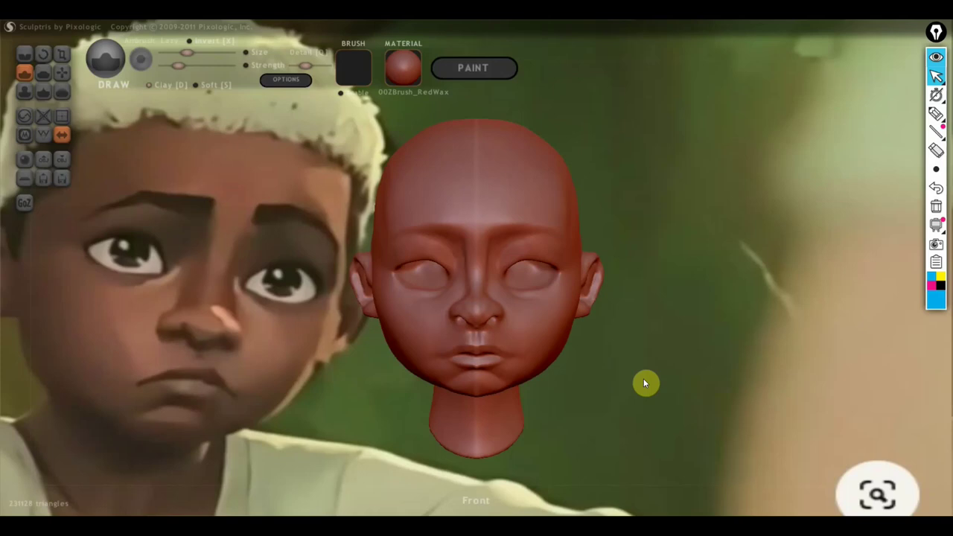
pyautogui.moveTo(644, 350); pyautogui.dragTo(594, 366)
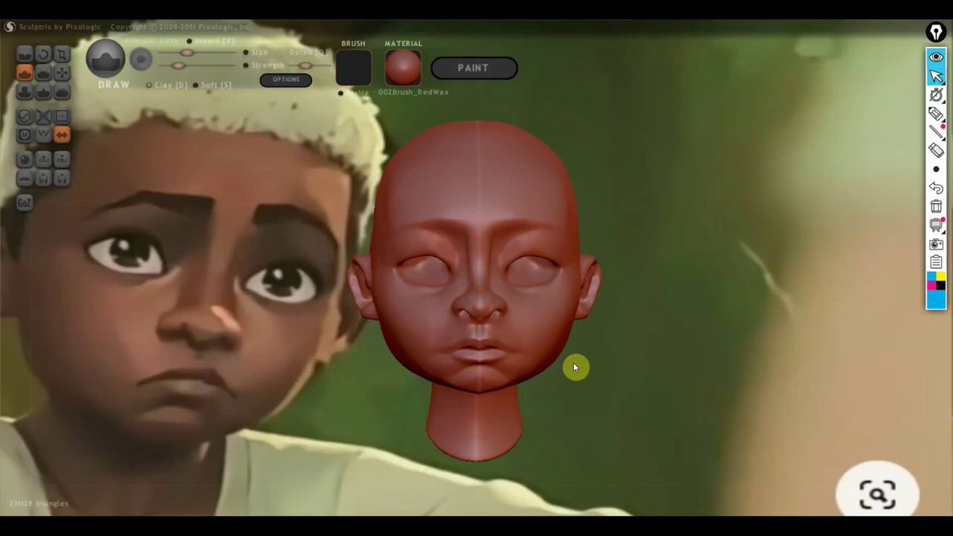
pyautogui.scroll(-3, 583, 347)
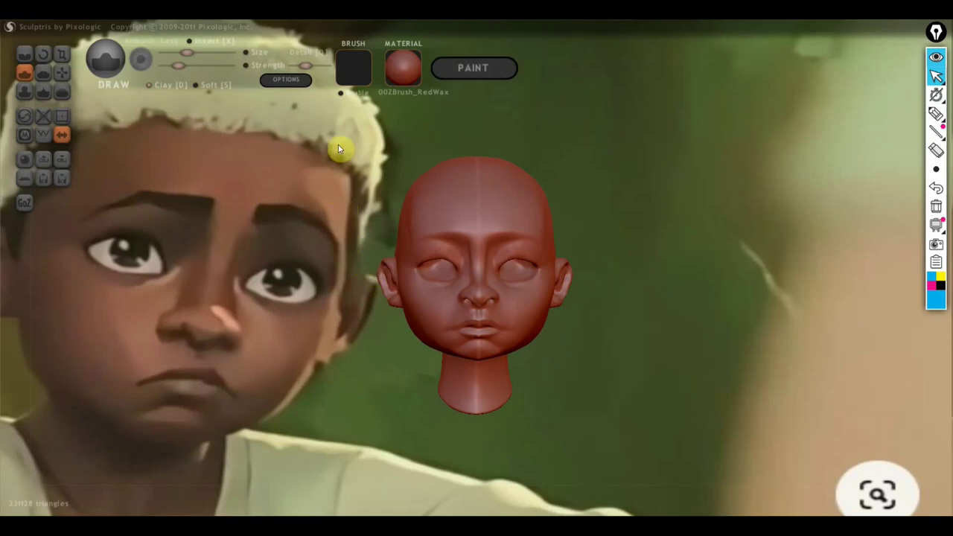
# Step: Export the head as OBJ file 'екко' to the Desktop
pyautogui.click(63, 169)
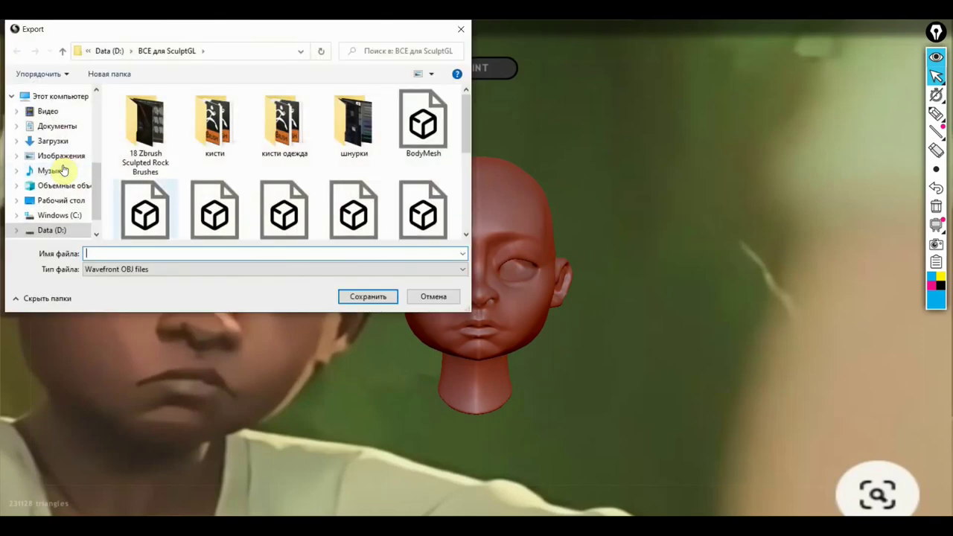
pyautogui.click(61, 204)
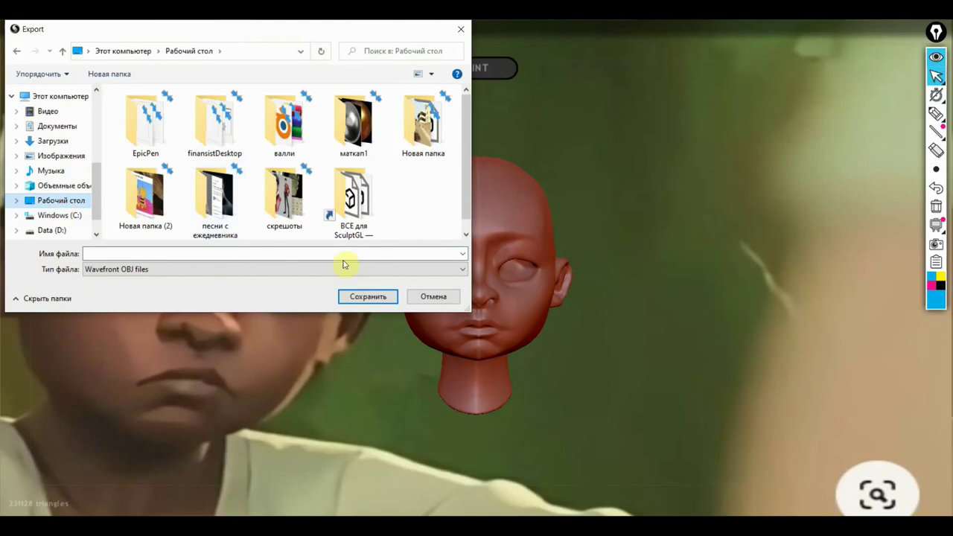
pyautogui.write('екко')
pyautogui.press('Return')
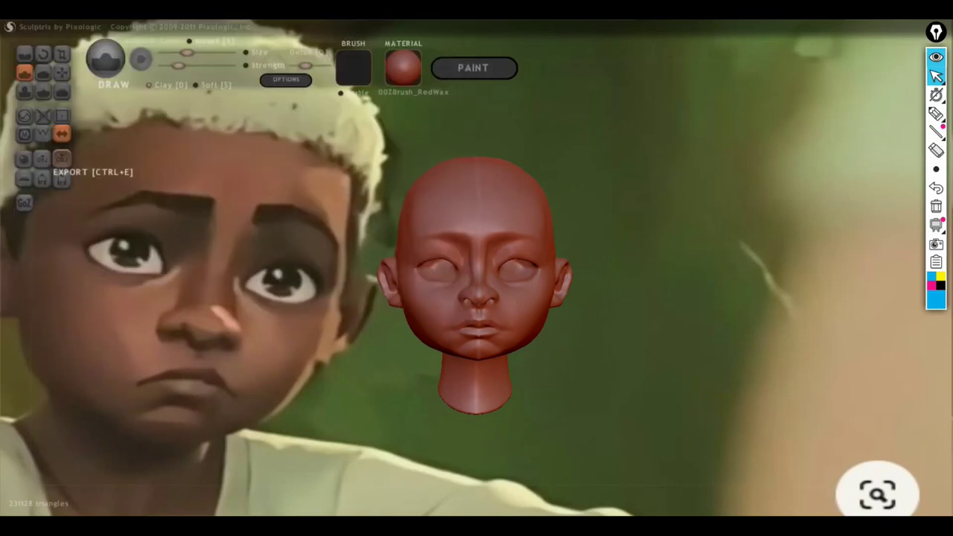
# Step: Export a second copy of the head named 'екко2'
pyautogui.click(62, 158)
pyautogui.click(113, 248)
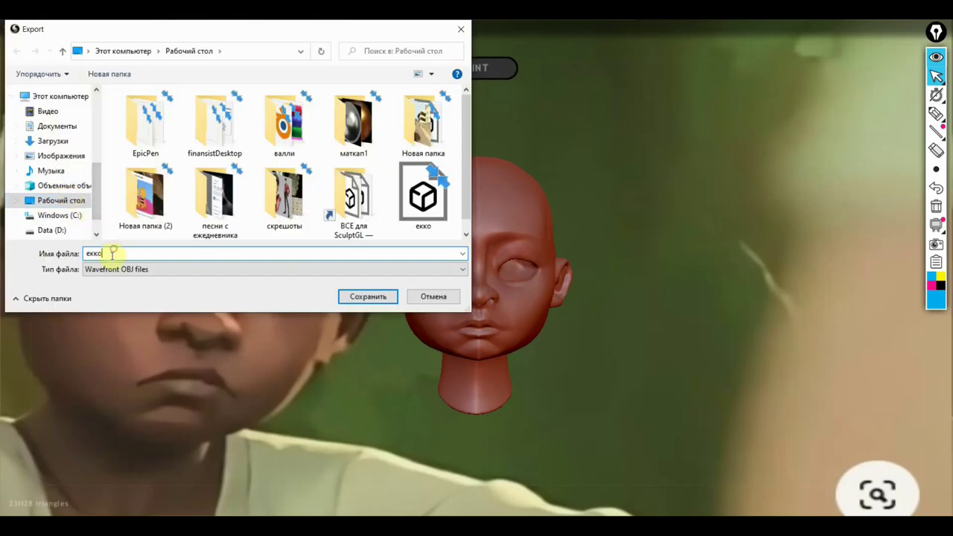
pyautogui.write('2')
pyautogui.press('Return')
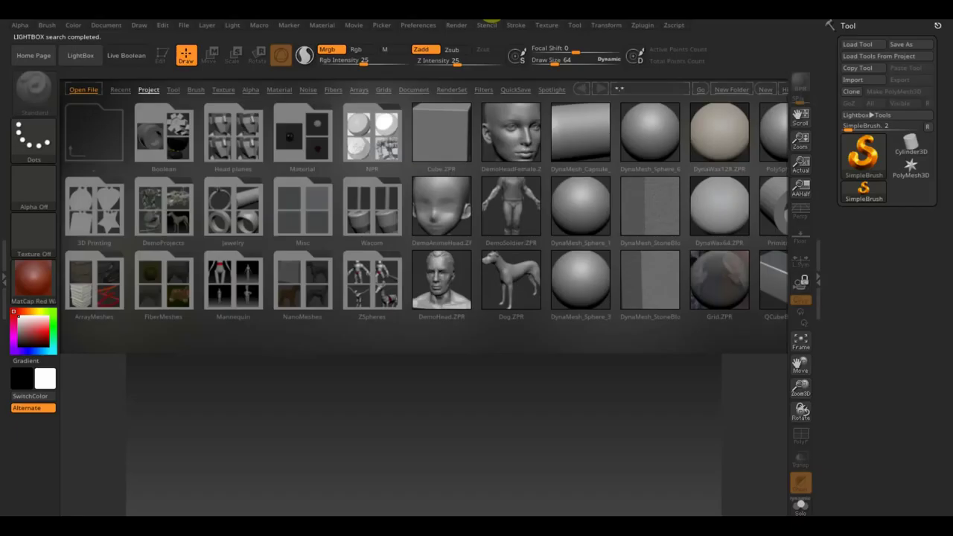
# Step: Open DemoAnimeHead, then load HeadPlanes_Female from Head planes without saving changes
pyautogui.click(441, 211)
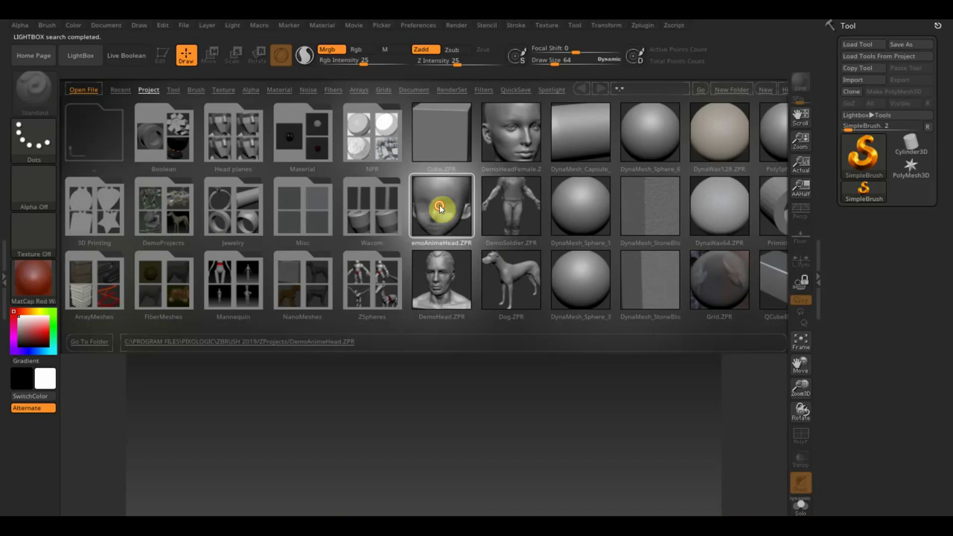
pyautogui.doubleClick(440, 208)
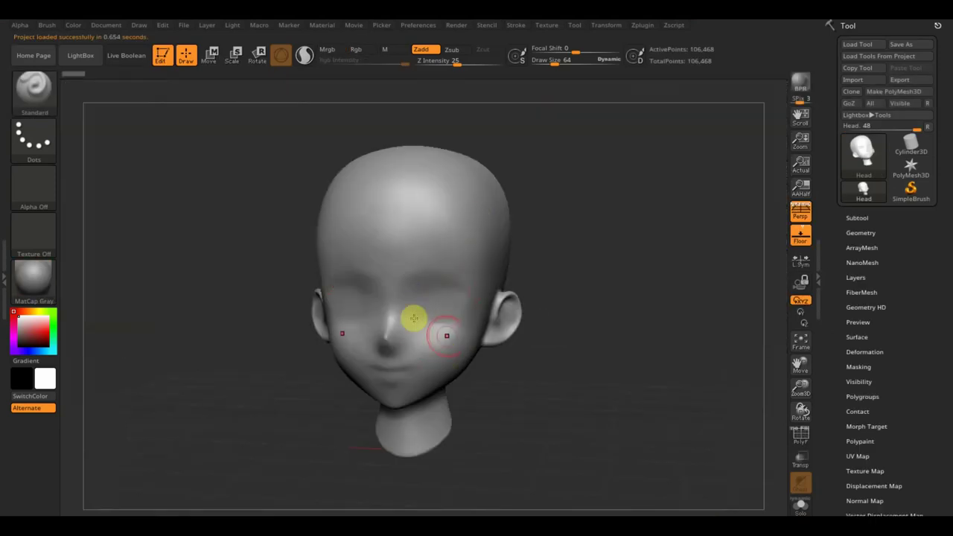
pyautogui.moveTo(575, 302)
pyautogui.mouseDown()
pyautogui.moveTo(610, 298)
pyautogui.moveTo(587, 291)
pyautogui.mouseUp()
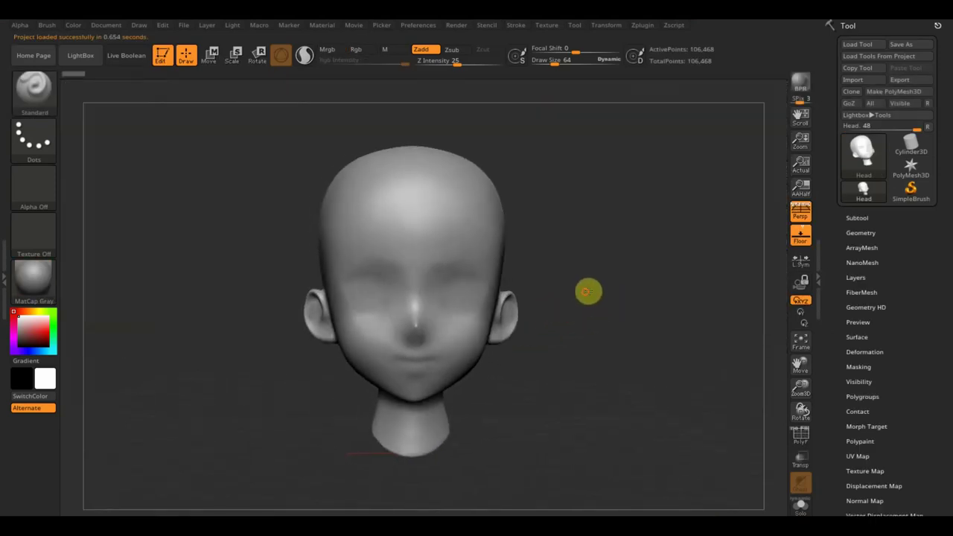
pyautogui.click(80, 56)
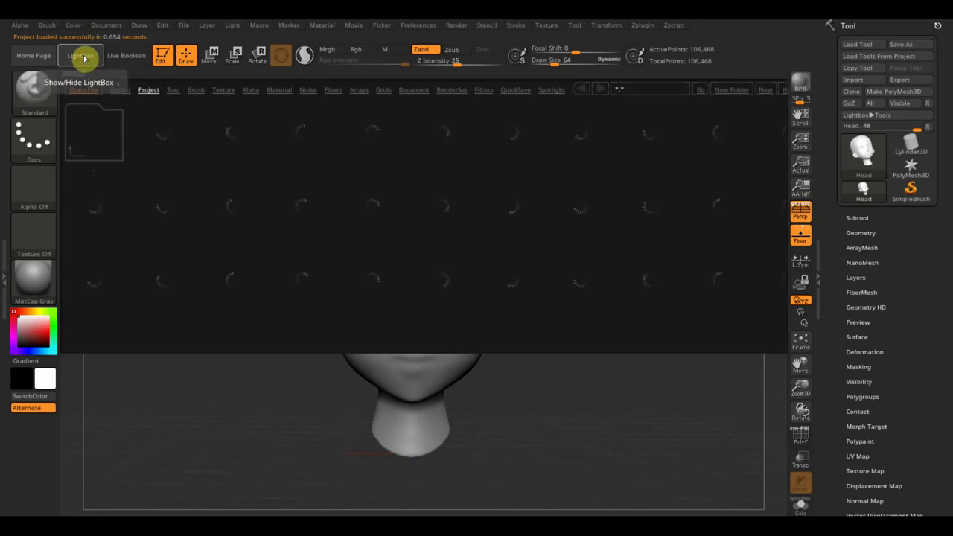
pyautogui.click(242, 147)
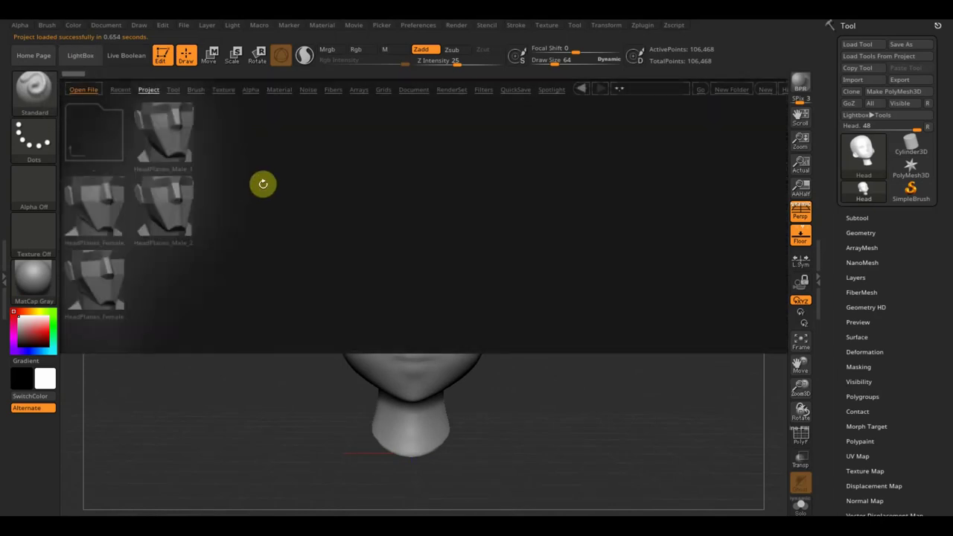
pyautogui.doubleClick(97, 215)
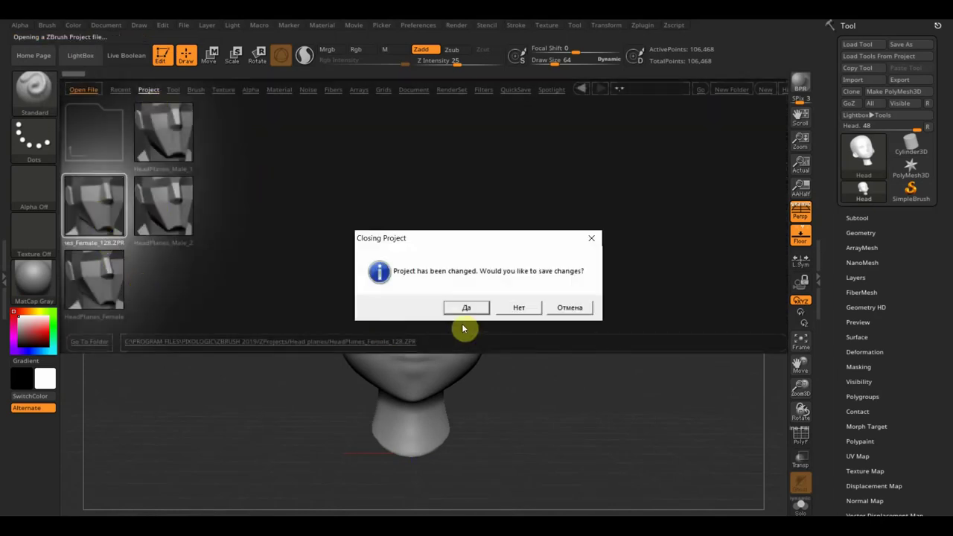
pyautogui.click(521, 308)
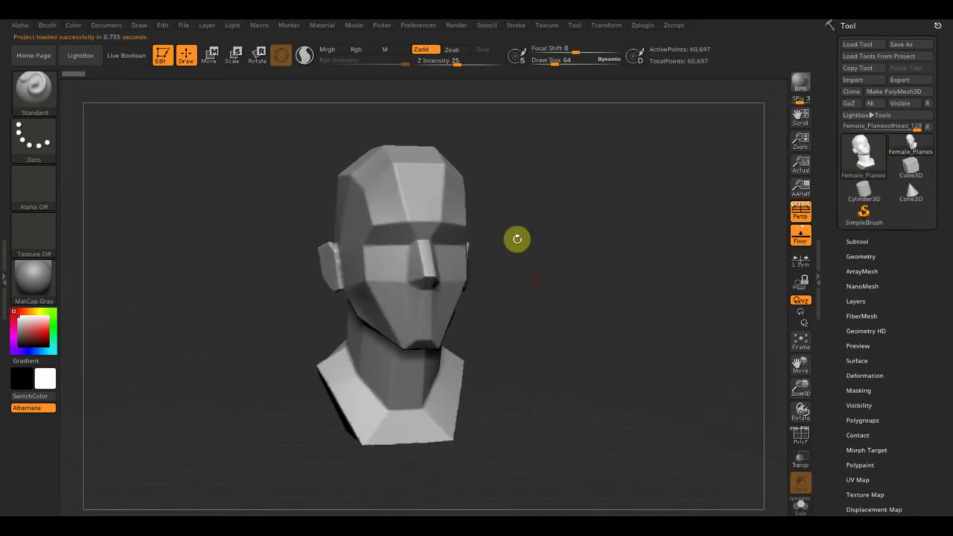
# Step: Turn perspective off and align the female head planes to an exact front view
pyautogui.click(804, 222)
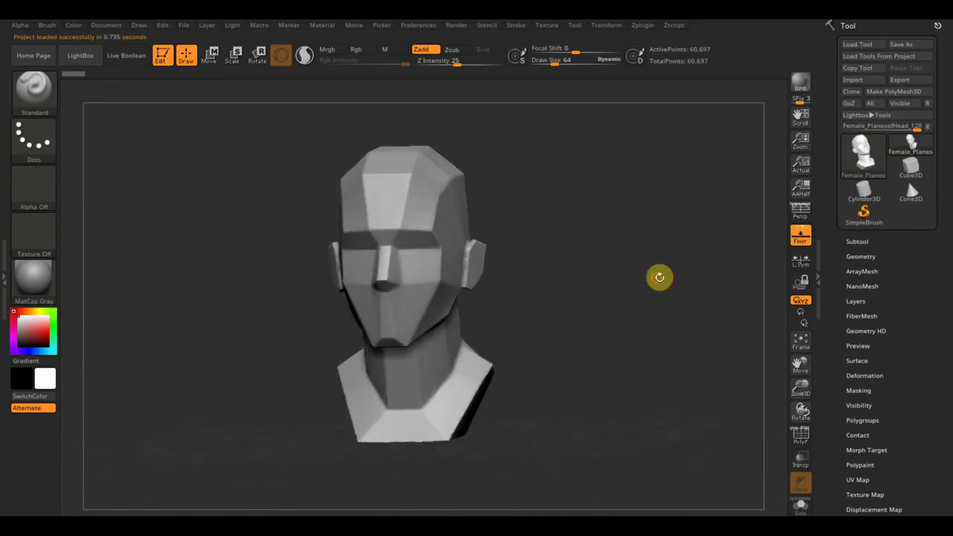
pyautogui.moveTo(660, 276); pyautogui.dragTo(666, 268)
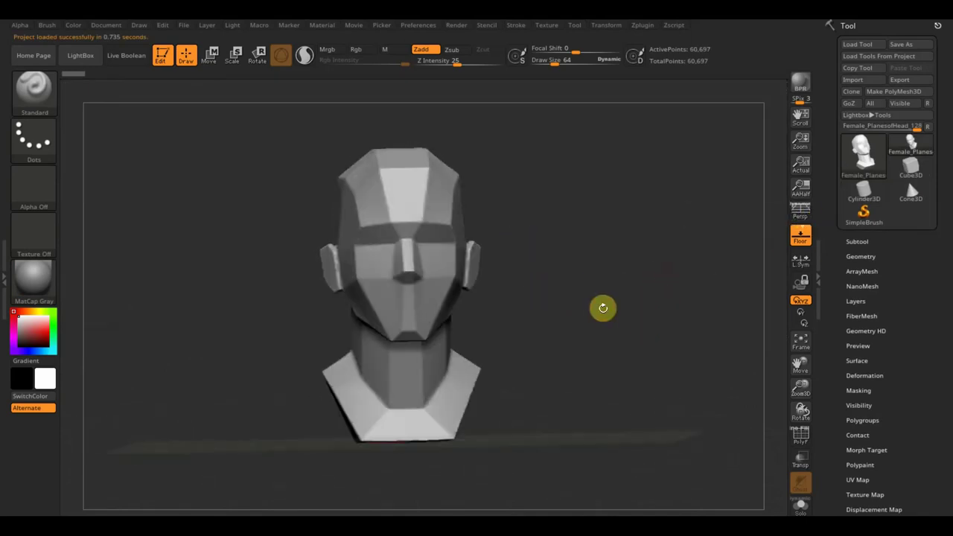
pyautogui.keyDown('shift'); pyautogui.moveTo(603, 307); pyautogui.dragTo(610, 323); pyautogui.keyUp('shift')
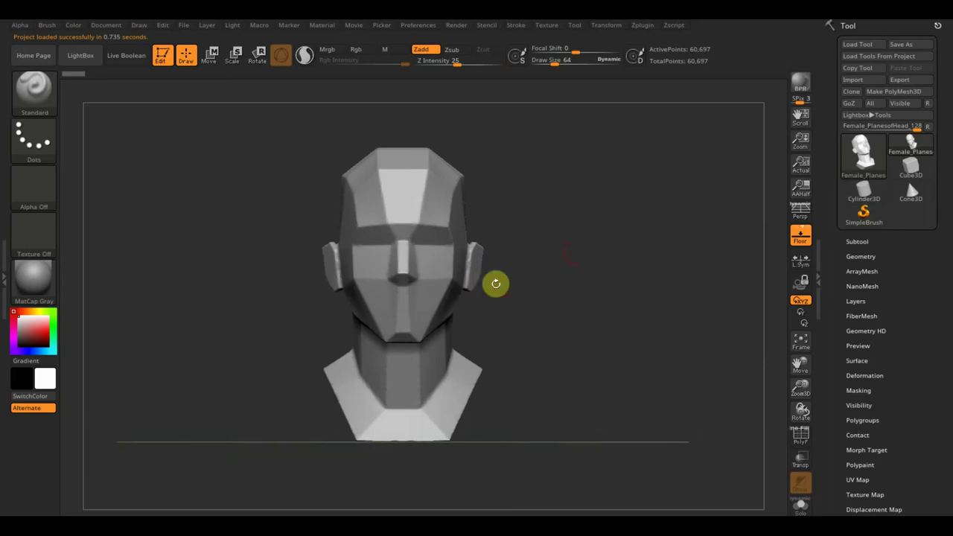
pyautogui.click(800, 212)
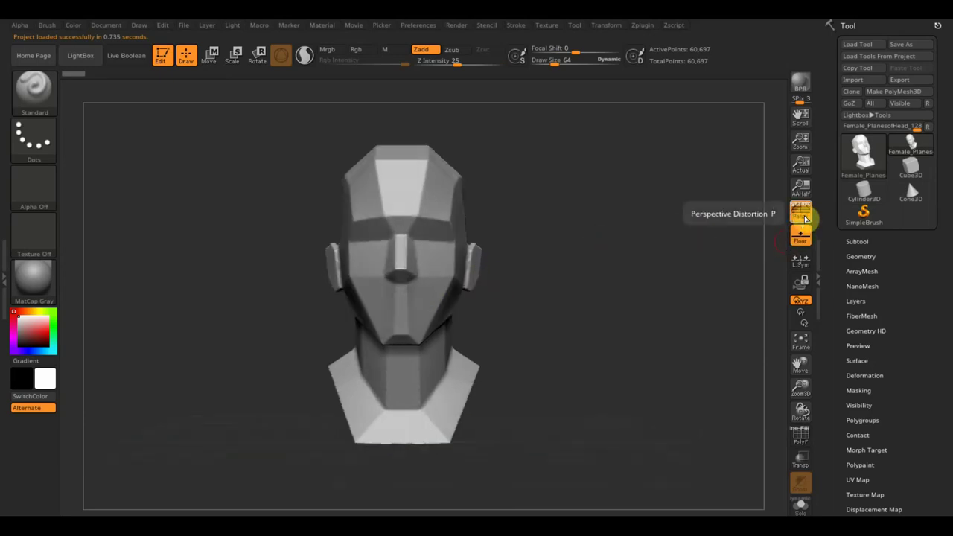
pyautogui.moveTo(557, 304)
pyautogui.mouseDown()
pyautogui.moveTo(609, 304)
pyautogui.moveTo(555, 305)
pyautogui.mouseUp()
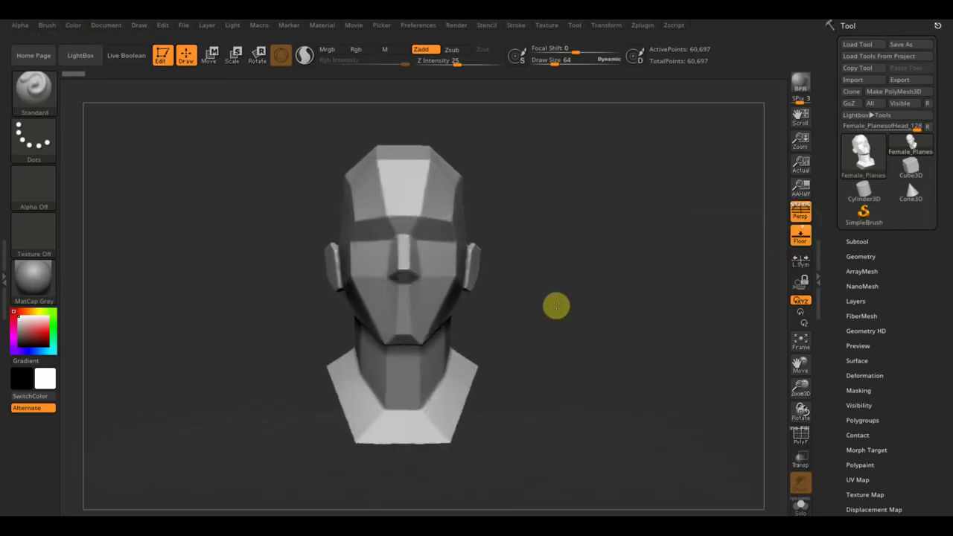
pyautogui.click(796, 217)
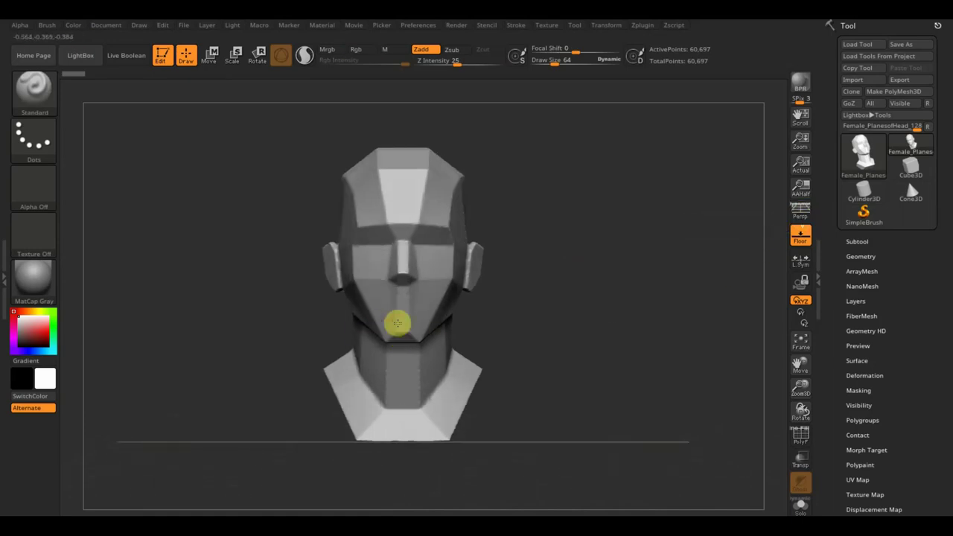
pyautogui.click(83, 56)
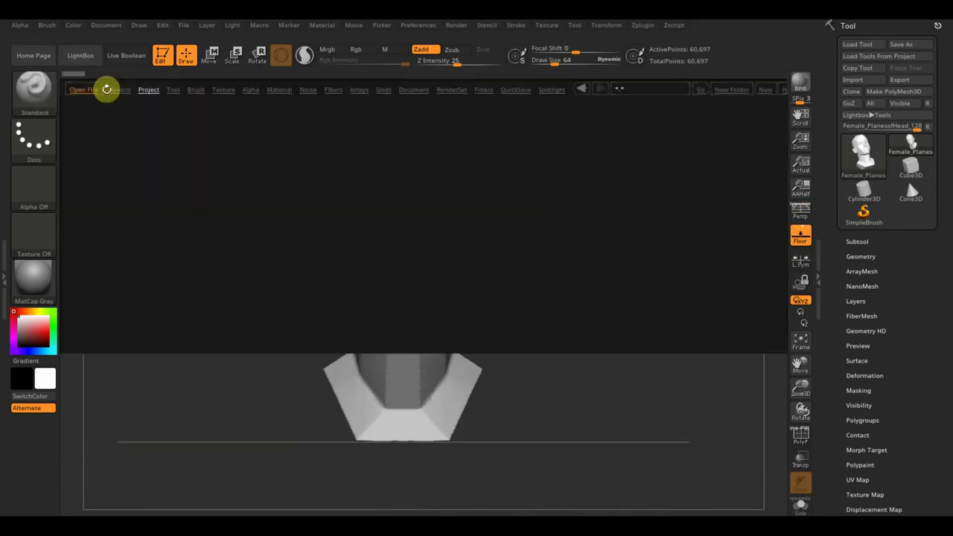
# Step: Open the female mannequin from the Mannequin folder without saving the previous project
pyautogui.click(120, 90)
pyautogui.click(149, 90)
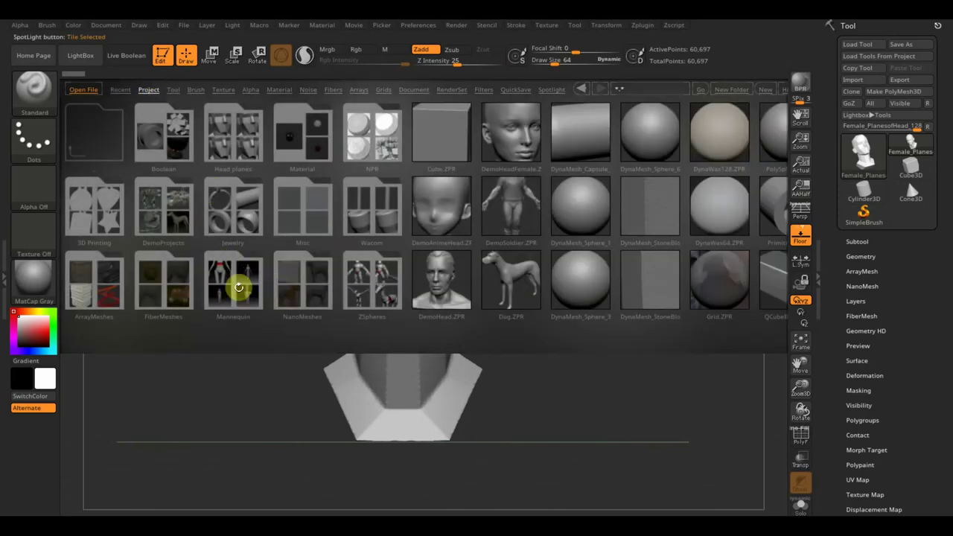
pyautogui.click(230, 290)
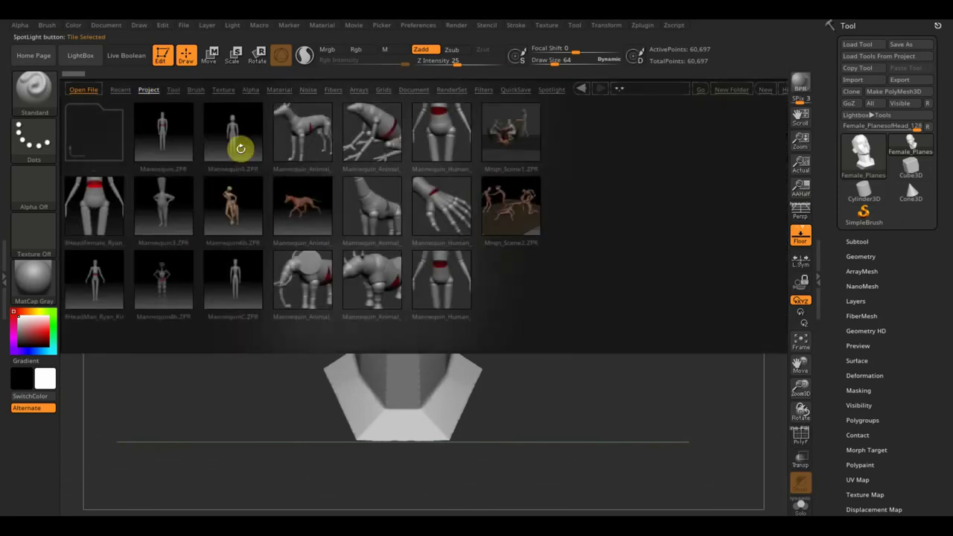
pyautogui.doubleClick(94, 205)
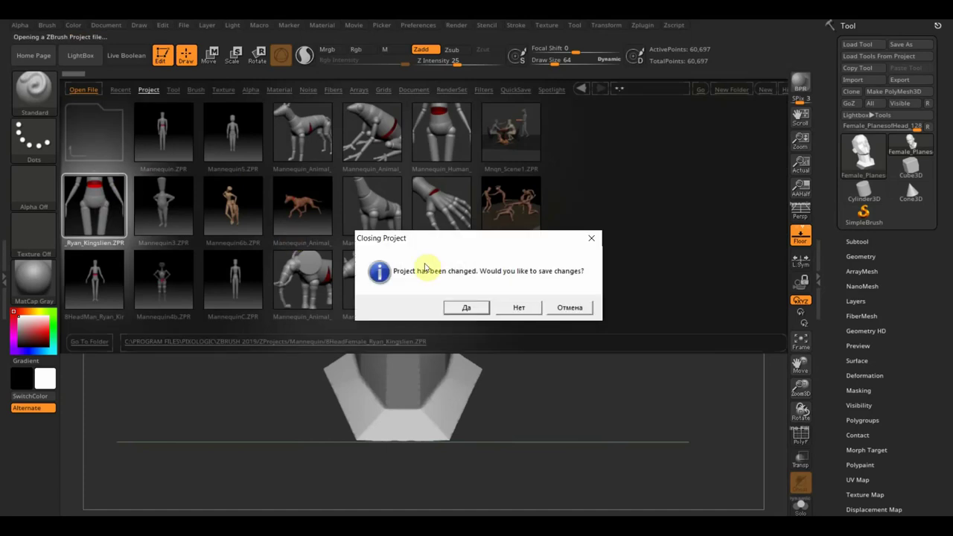
pyautogui.click(532, 307)
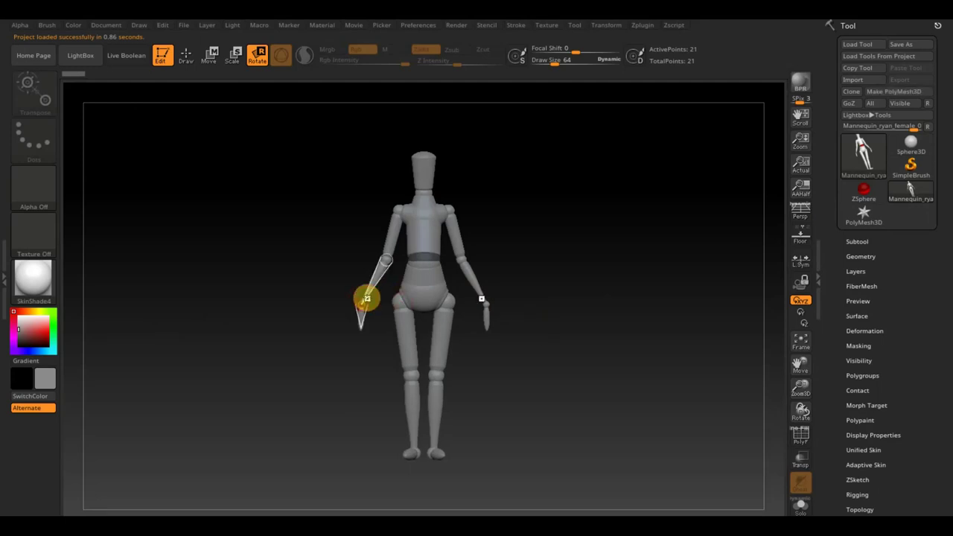
# Step: Pose the mannequin with arms spread outward and legs in a wide stance
pyautogui.moveTo(401, 212)
pyautogui.mouseDown()
pyautogui.moveTo(447, 213)
pyautogui.moveTo(443, 196)
pyautogui.mouseUp()
pyautogui.click(437, 177)
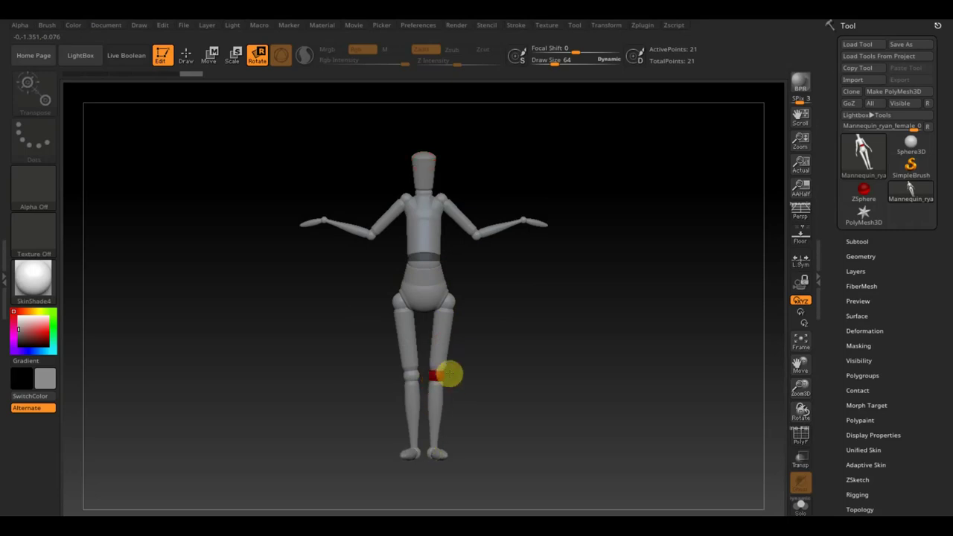
pyautogui.moveTo(454, 375); pyautogui.dragTo(464, 440)
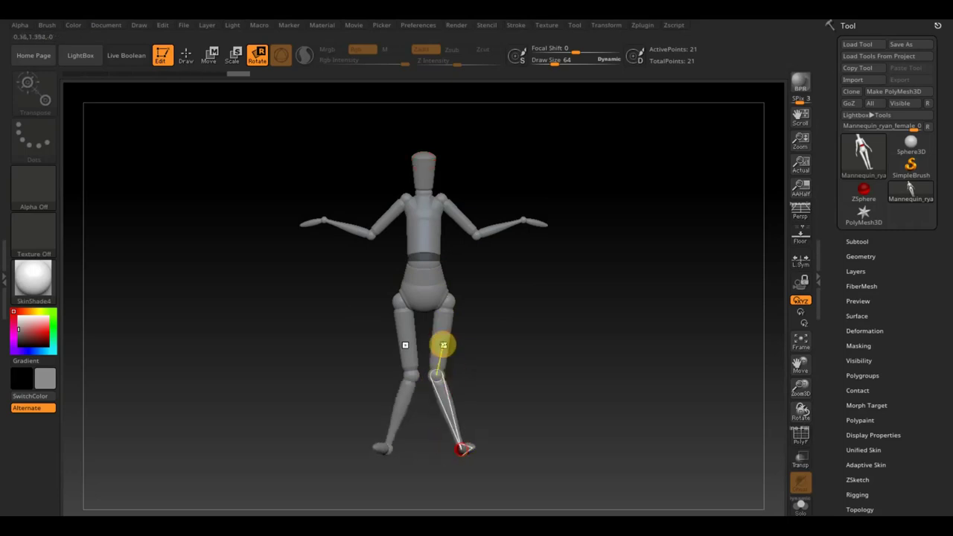
pyautogui.moveTo(440, 338); pyautogui.dragTo(460, 344)
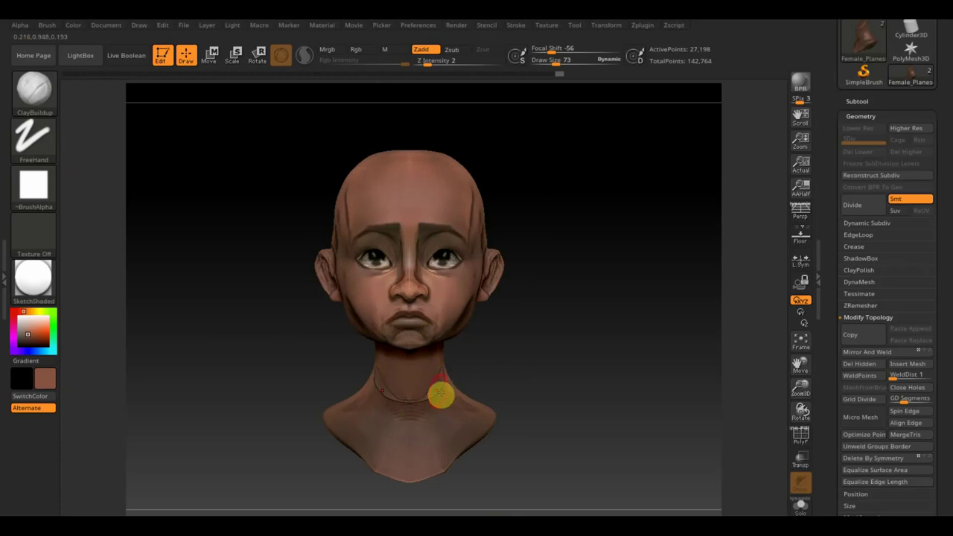
# Step: Pick a subtool and build up clay along the child head's neck, then turn to profile
pyautogui.press('shift')
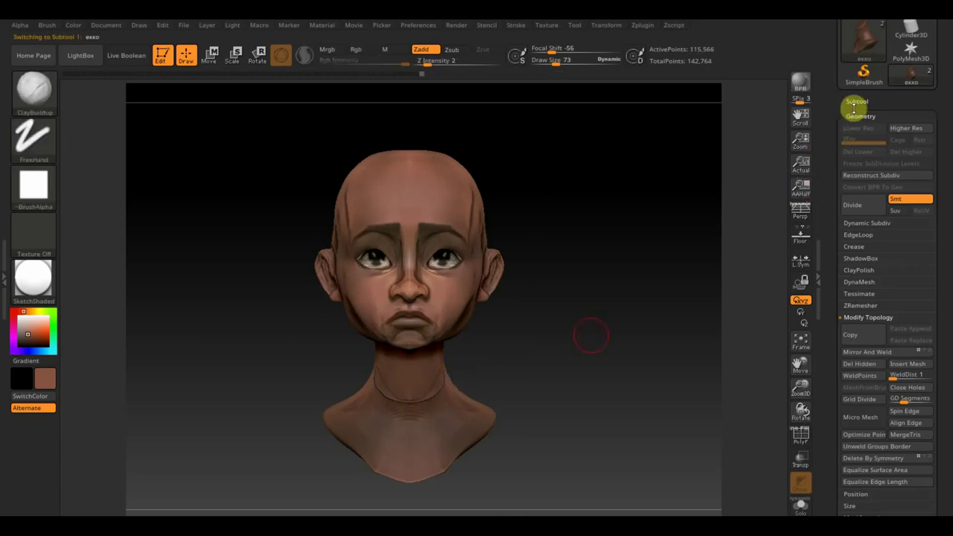
pyautogui.click(857, 101)
pyautogui.click(874, 158)
pyautogui.press('shift')
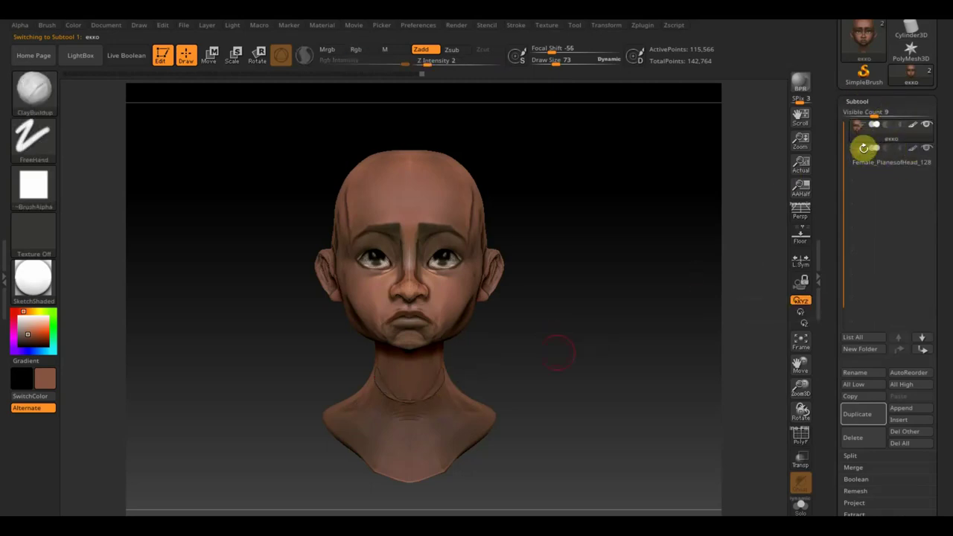
pyautogui.press('shift')
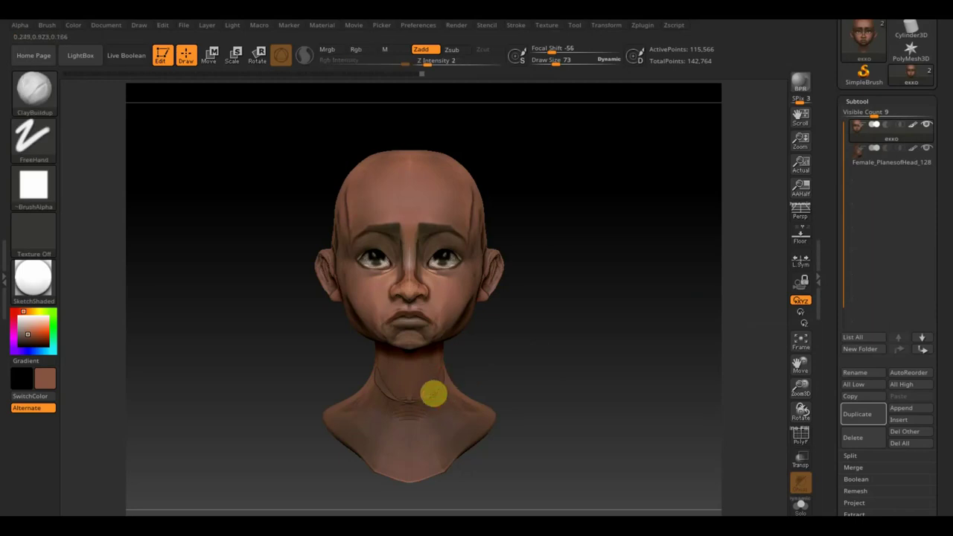
pyautogui.moveTo(425, 397); pyautogui.dragTo(442, 380)
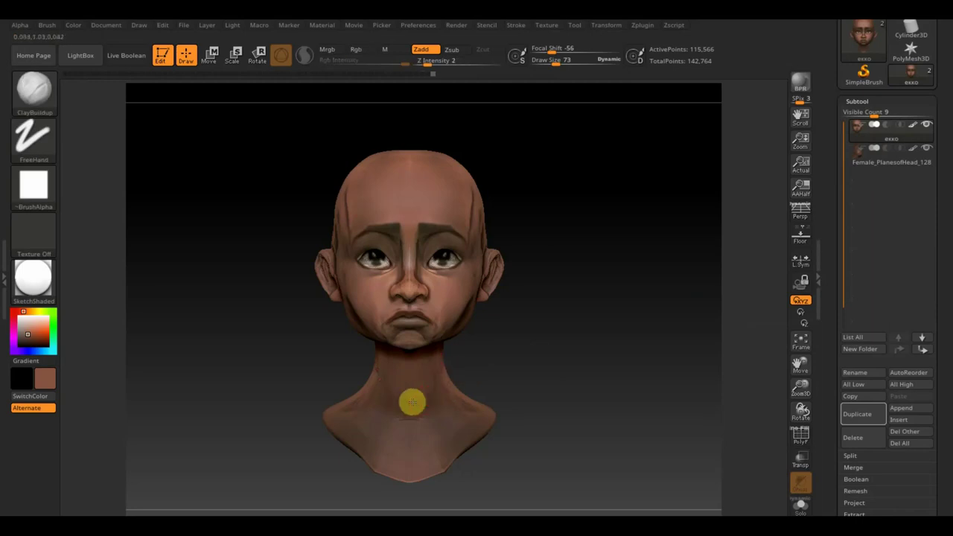
pyautogui.press('shift')
pyautogui.moveTo(472, 355); pyautogui.dragTo(507, 368)
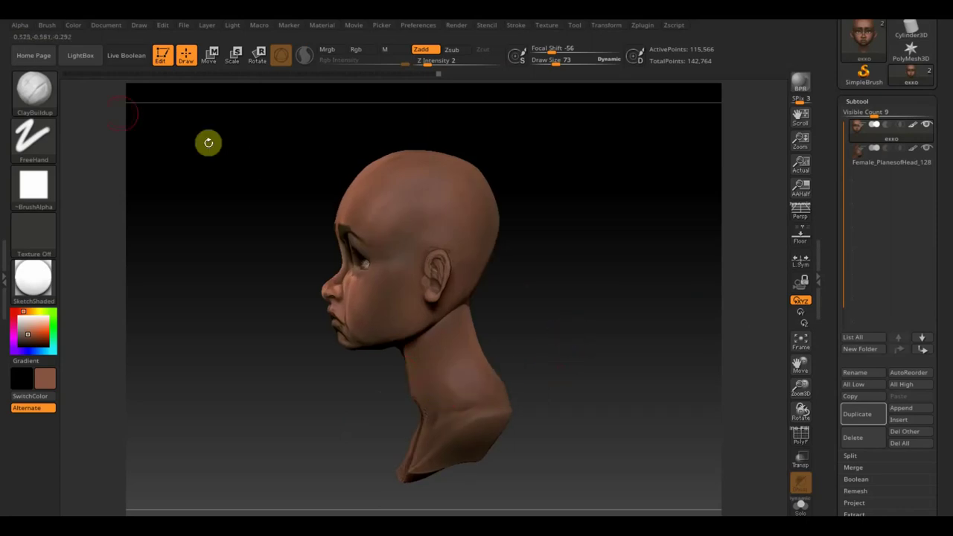
# Step: Switch to the Move Topological brush (B-M-T) and enlarge draw size to 188
pyautogui.press('b')
pyautogui.press('m')
pyautogui.press('t')
pyautogui.moveTo(548, 59); pyautogui.dragTo(571, 63)
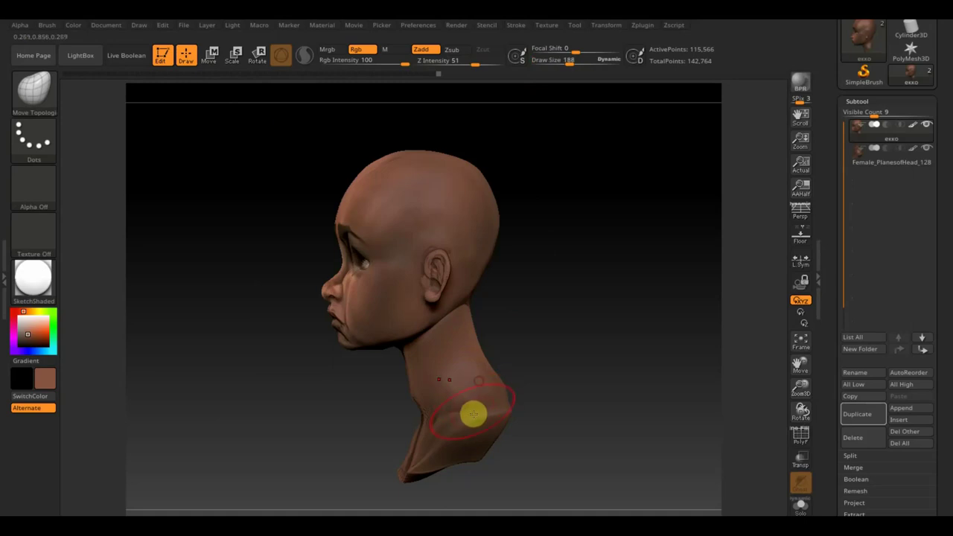
# Step: Orbit around the head to inspect the neck and select Female_PlanesofHead_128
pyautogui.moveTo(561, 378); pyautogui.dragTo(511, 403)
pyautogui.press('super')
pyautogui.press('super')
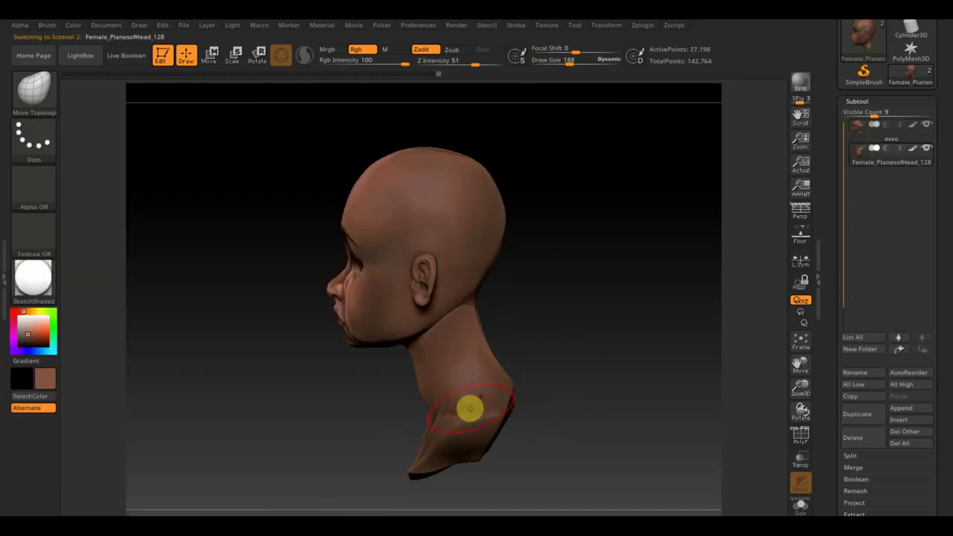
pyautogui.moveTo(502, 389); pyautogui.dragTo(539, 396)
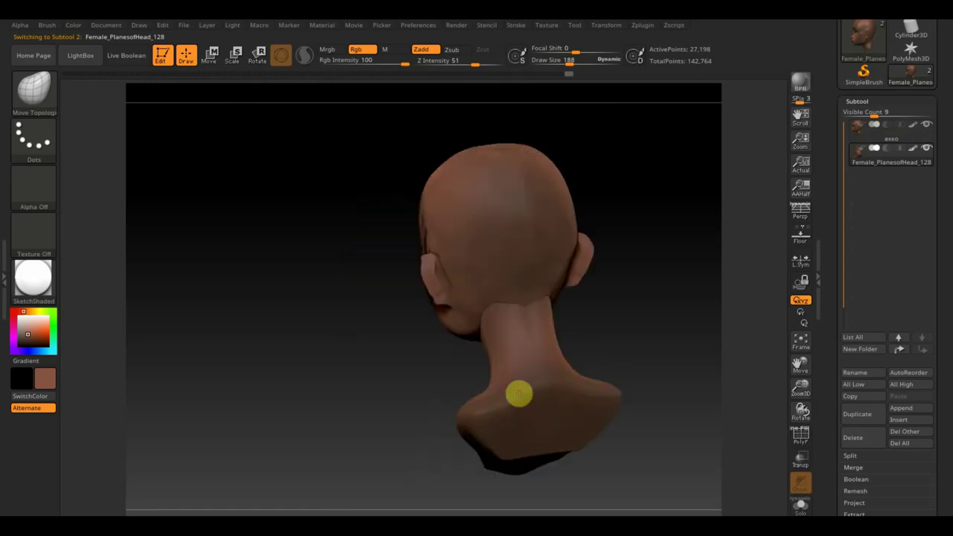
pyautogui.moveTo(451, 389); pyautogui.dragTo(527, 379)
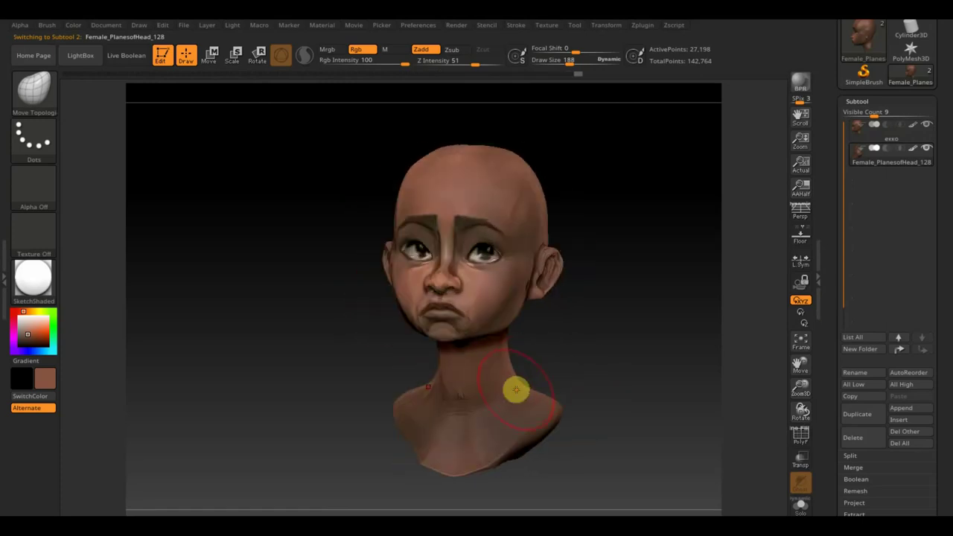
pyautogui.moveTo(561, 389); pyautogui.dragTo(566, 366)
pyautogui.click(486, 374)
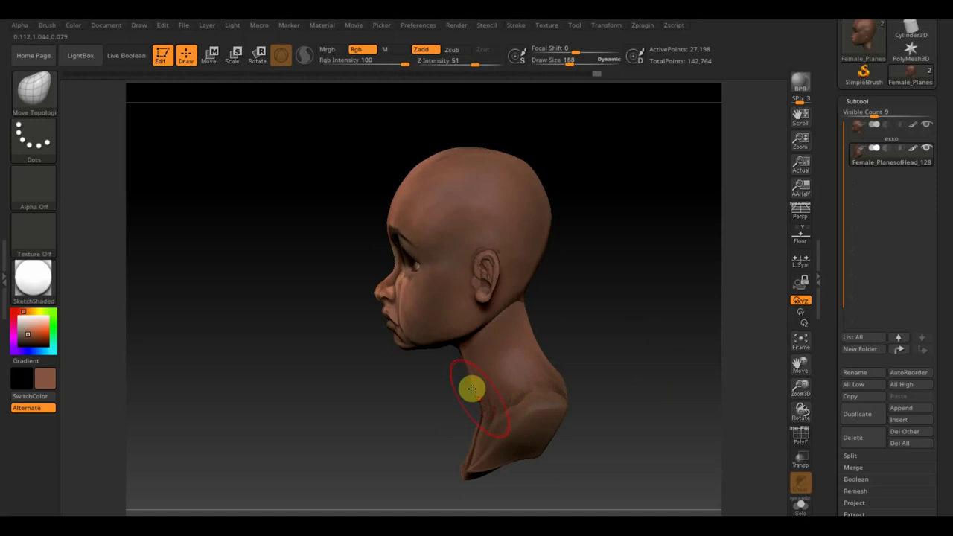
# Step: Pull the neck from front to back and reshape the front of the neck below the jaw
pyautogui.moveTo(484, 407)
pyautogui.mouseDown()
pyautogui.moveTo(547, 370)
pyautogui.moveTo(527, 325)
pyautogui.moveTo(545, 364)
pyautogui.moveTo(496, 397)
pyautogui.moveTo(463, 377)
pyautogui.mouseUp()
pyautogui.moveTo(398, 414)
pyautogui.mouseDown()
pyautogui.moveTo(415, 393)
pyautogui.moveTo(448, 384)
pyautogui.mouseUp()
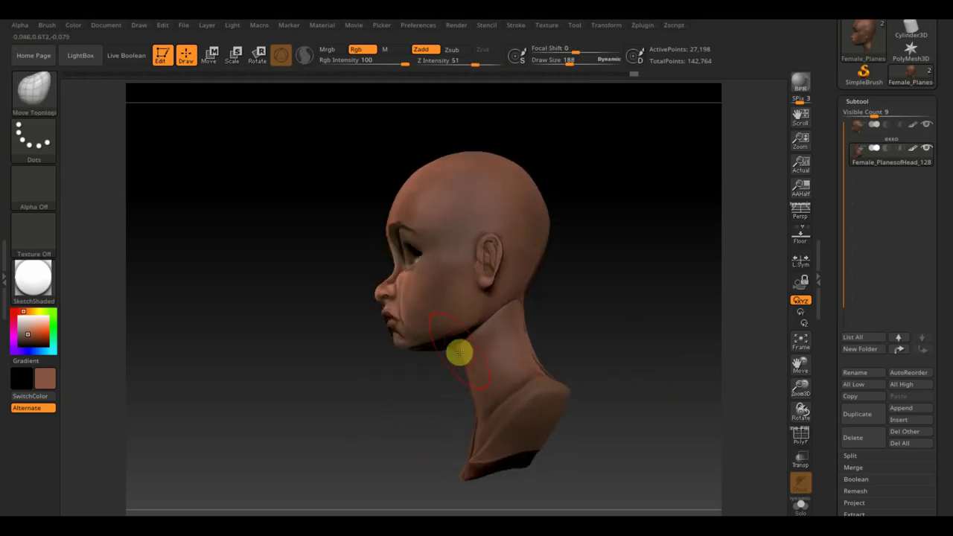
pyautogui.moveTo(459, 353)
pyautogui.mouseDown()
pyautogui.moveTo(451, 385)
pyautogui.moveTo(458, 370)
pyautogui.mouseUp()
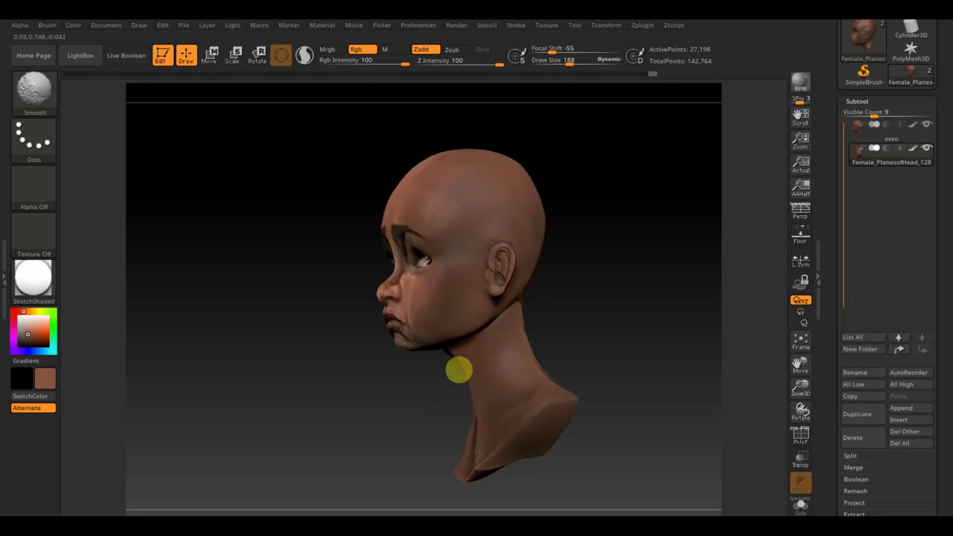
pyautogui.moveTo(536, 315)
pyautogui.mouseDown()
pyautogui.moveTo(596, 342)
pyautogui.moveTo(656, 343)
pyautogui.moveTo(630, 377)
pyautogui.mouseUp()
pyautogui.hotkey('shift', 'z')
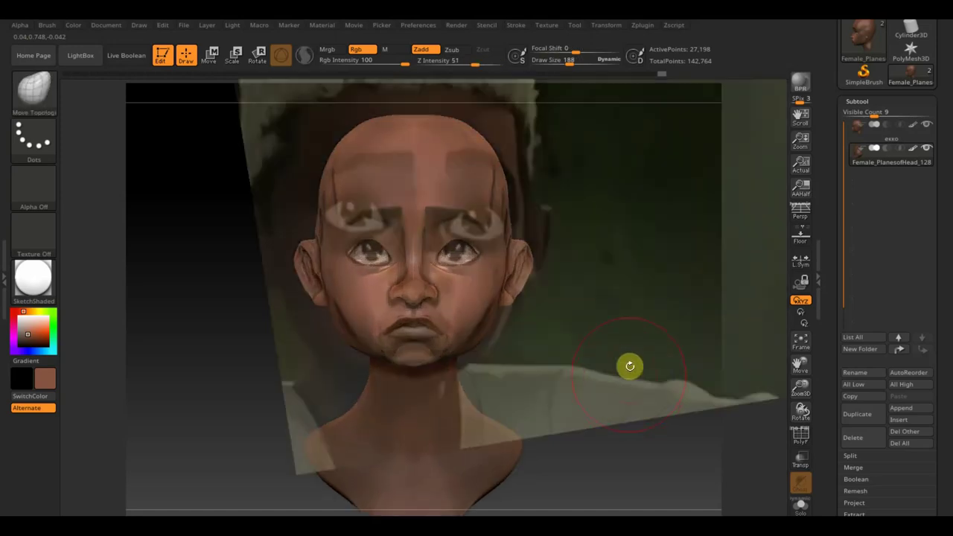
# Step: Zoom and turn the head to match the boy photo, tilt the photo, and frame a 1170×685 capture
pyautogui.moveTo(630, 366)
pyautogui.keyDown('alt'); pyautogui.mouseDown()
pyautogui.moveTo(676, 479)
pyautogui.moveTo(668, 507)
pyautogui.moveTo(681, 505)
pyautogui.moveTo(669, 513)
pyautogui.moveTo(678, 511)
pyautogui.mouseUp(); pyautogui.keyUp('alt')
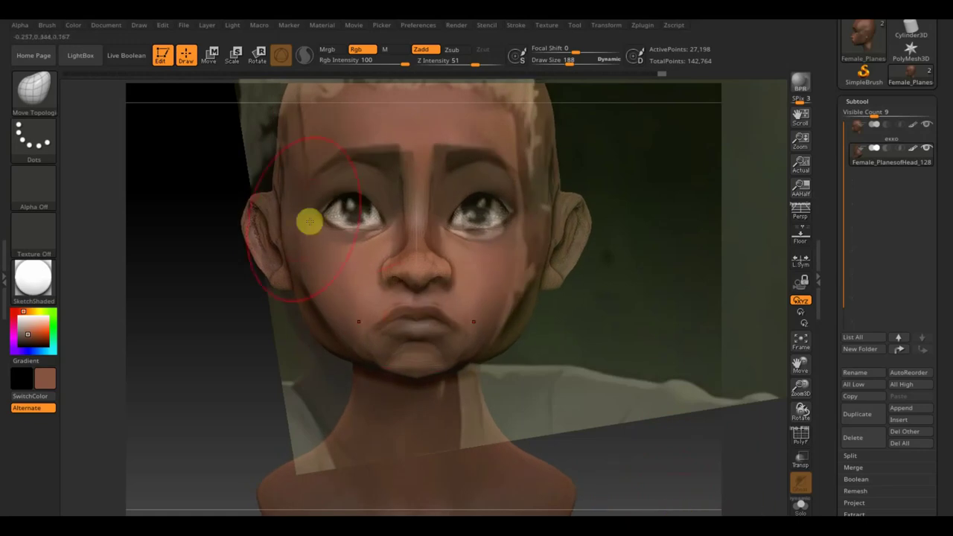
pyautogui.moveTo(665, 491); pyautogui.dragTo(660, 490)
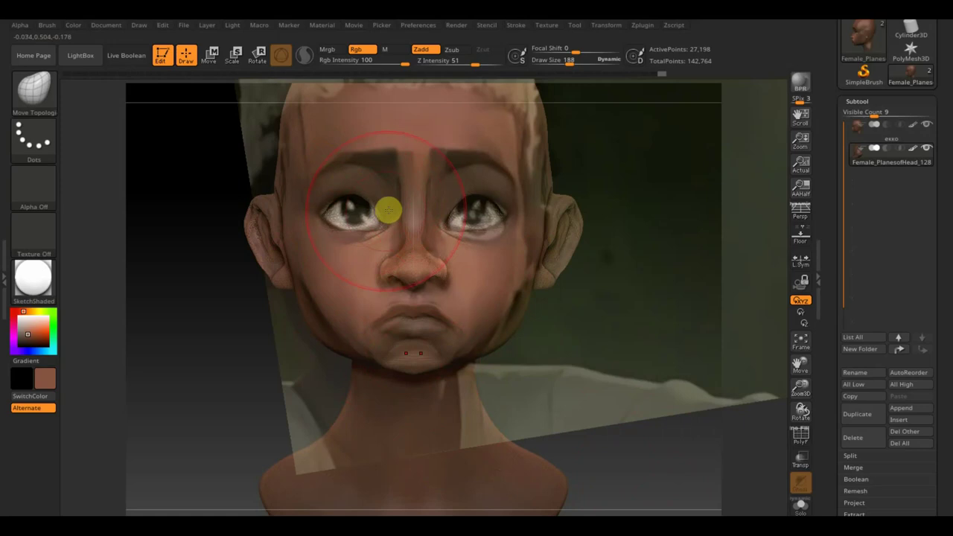
pyautogui.press('z')
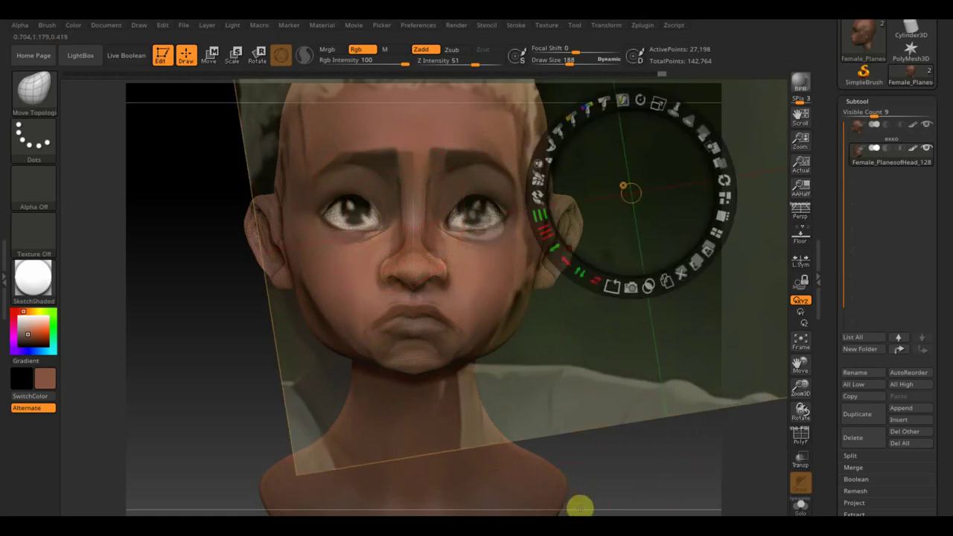
pyautogui.moveTo(639, 101); pyautogui.dragTo(645, 100)
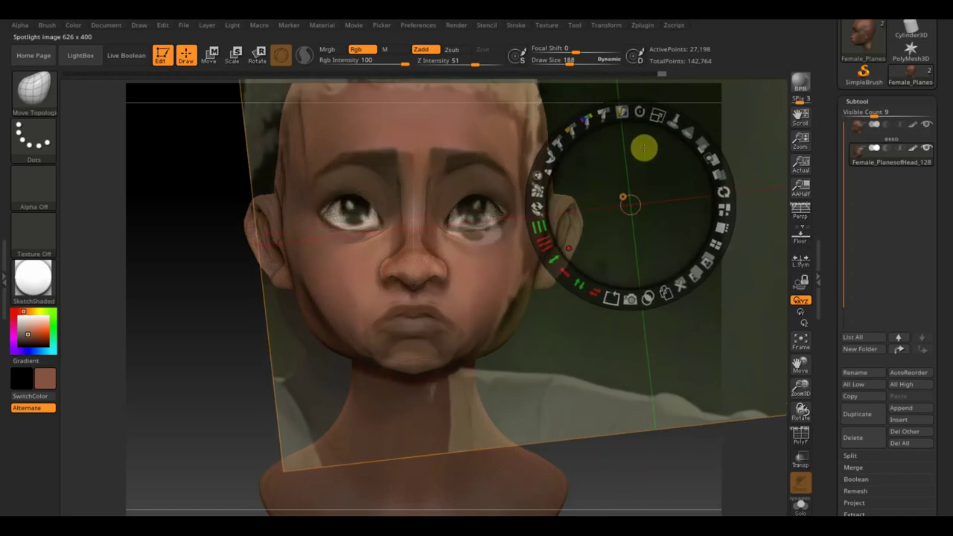
pyautogui.press('z')
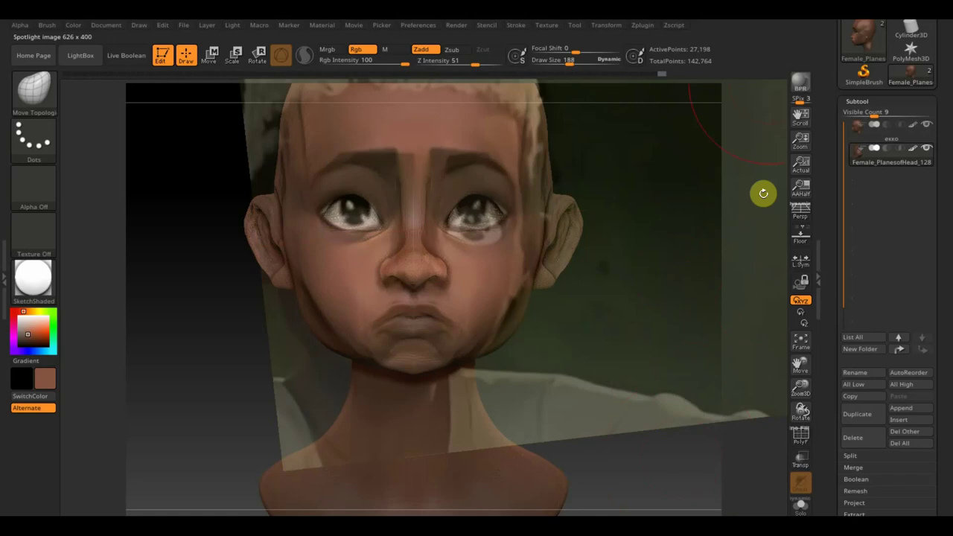
pyautogui.click(777, 32)
pyautogui.moveTo(208, 127)
pyautogui.mouseDown()
pyautogui.moveTo(134, 107)
pyautogui.moveTo(570, 332)
pyautogui.moveTo(692, 440)
pyautogui.moveTo(712, 445)
pyautogui.mouseUp()
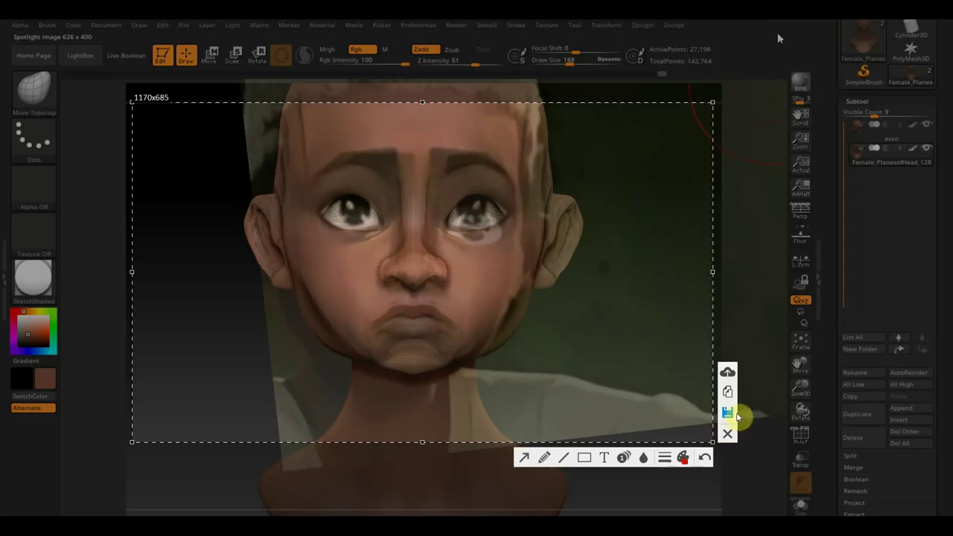
# Step: Save the screenshot, then straighten the reference photo and shift it right
pyautogui.click(728, 412)
pyautogui.click(674, 393)
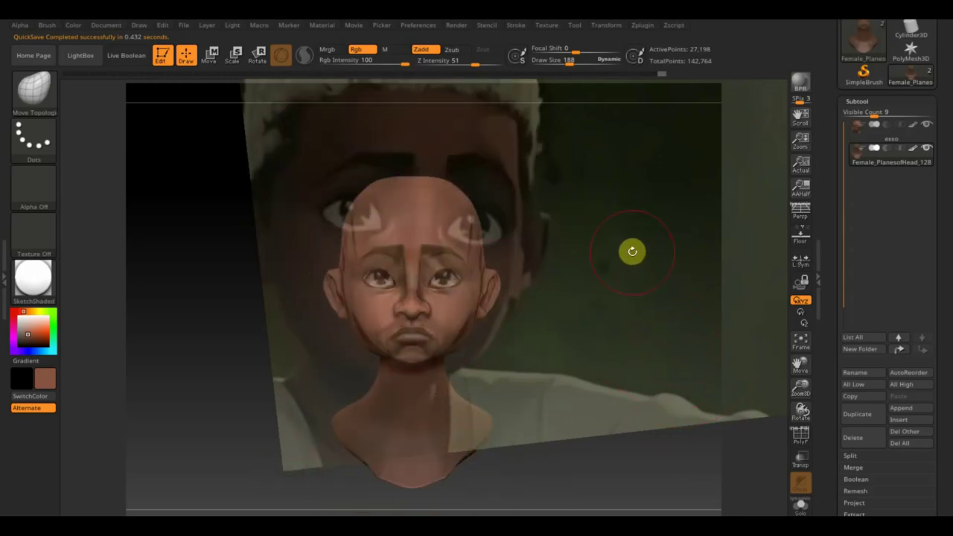
pyautogui.hotkey('shift', 'z')
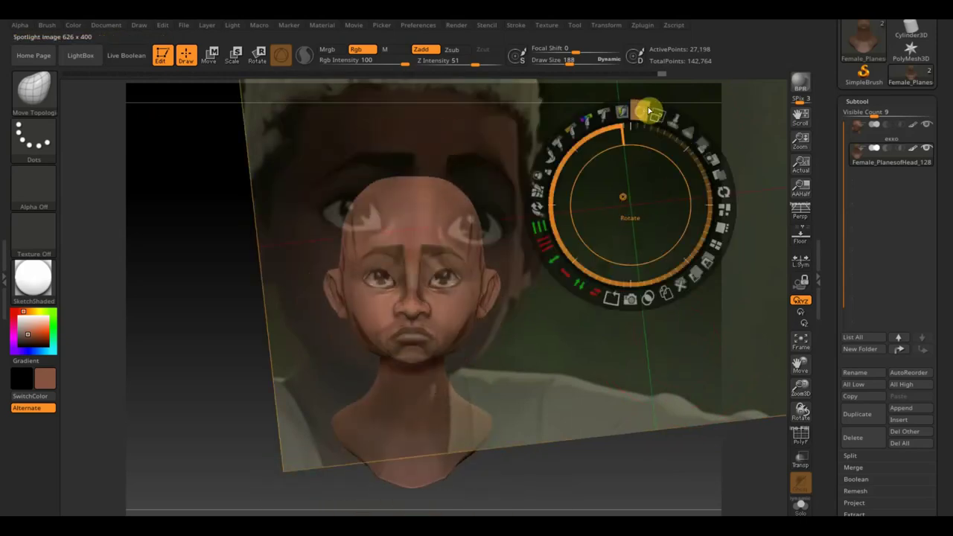
pyautogui.moveTo(648, 110)
pyautogui.mouseDown()
pyautogui.moveTo(667, 164)
pyautogui.moveTo(368, 221)
pyautogui.moveTo(362, 201)
pyautogui.moveTo(790, 181)
pyautogui.mouseUp()
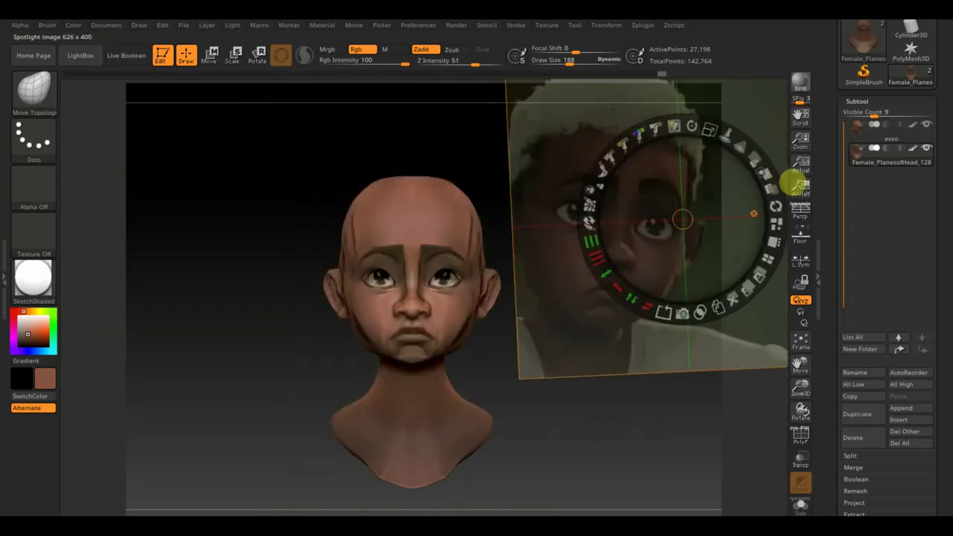
pyautogui.press('z')
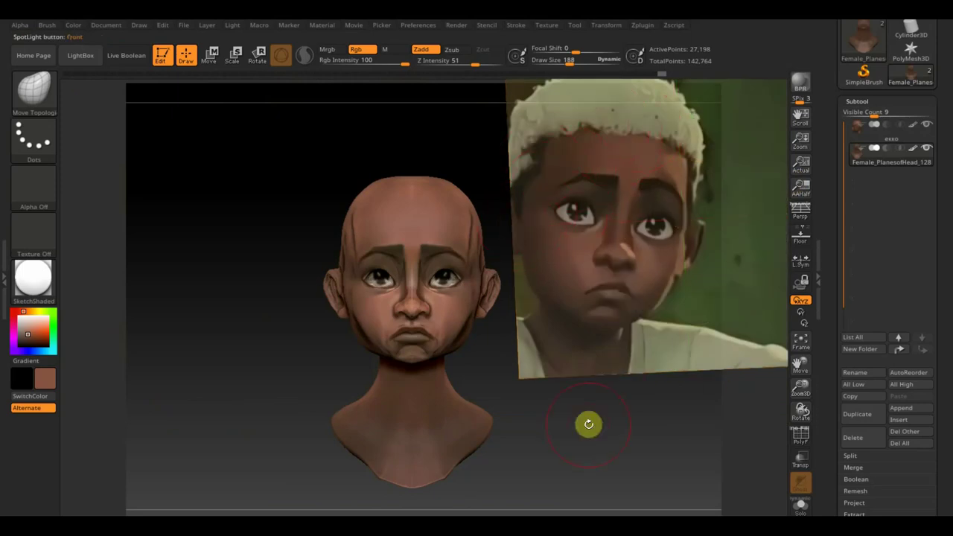
# Step: Hide the reference photo, set draw size to 251, and make the екко subtool active
pyautogui.press('z')
pyautogui.press('z')
pyautogui.press('shift')
pyautogui.hotkey('shift', 'z')
pyautogui.keyDown('shift'); pyautogui.moveTo(597, 444); pyautogui.dragTo(591, 440); pyautogui.keyUp('shift')
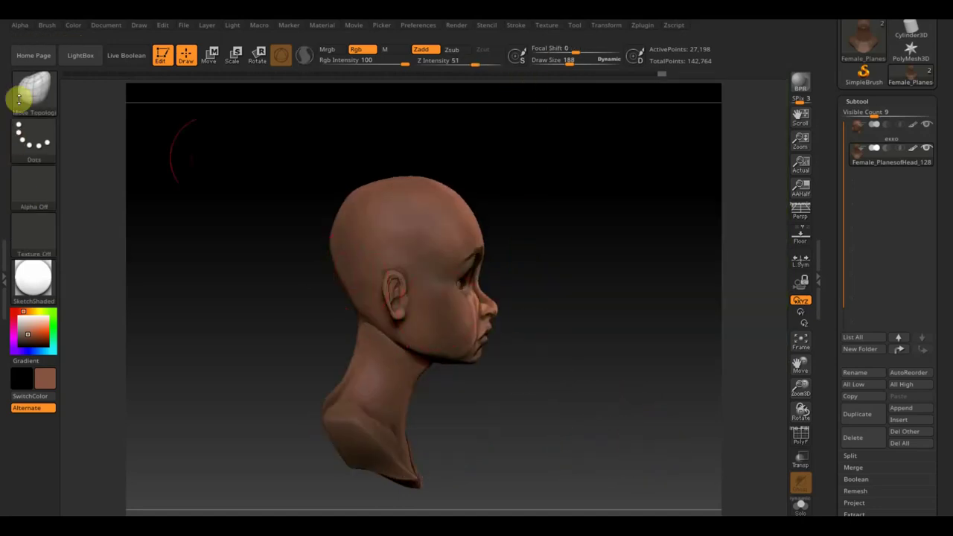
pyautogui.moveTo(571, 60); pyautogui.dragTo(576, 89)
pyautogui.keyDown('alt'); pyautogui.click(388, 232); pyautogui.keyUp('alt')
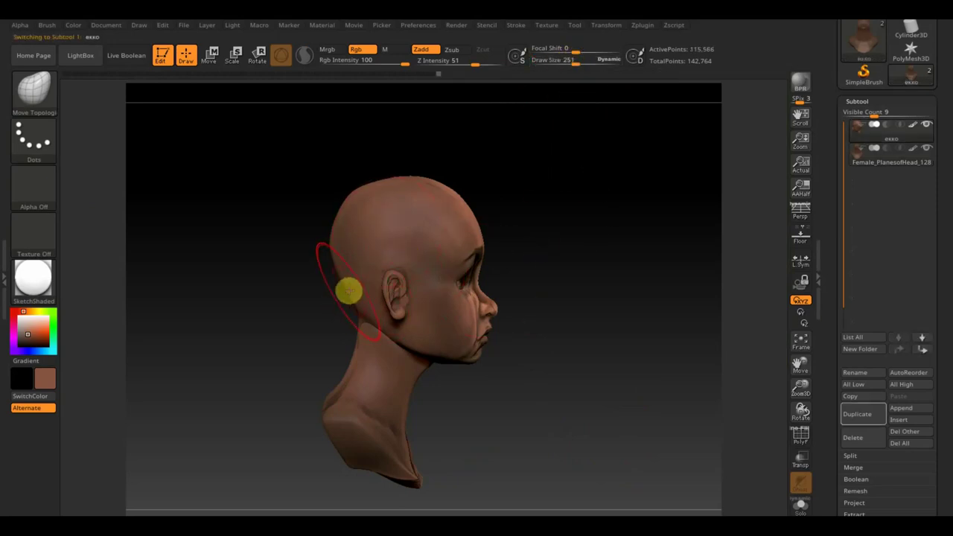
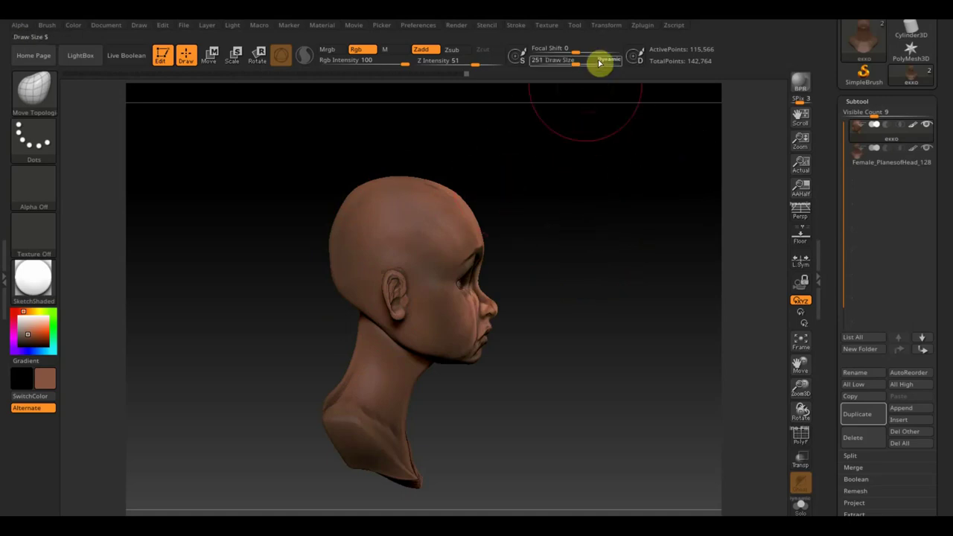
# Step: Set the brush size to 39 and mask the scalp from behind the ear over the head top
pyautogui.moveTo(582, 58); pyautogui.dragTo(551, 59)
pyautogui.moveTo(602, 253)
pyautogui.mouseDown()
pyautogui.moveTo(519, 260)
pyautogui.moveTo(648, 270)
pyautogui.moveTo(598, 287)
pyautogui.mouseUp()
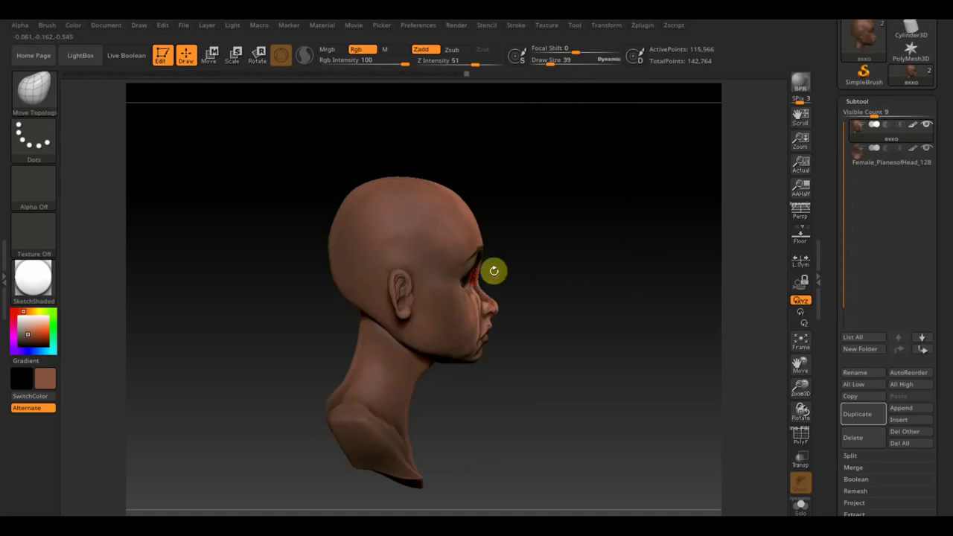
pyautogui.press('ctrl')
pyautogui.moveTo(424, 285)
pyautogui.mouseDown()
pyautogui.moveTo(436, 228)
pyautogui.moveTo(458, 195)
pyautogui.mouseUp()
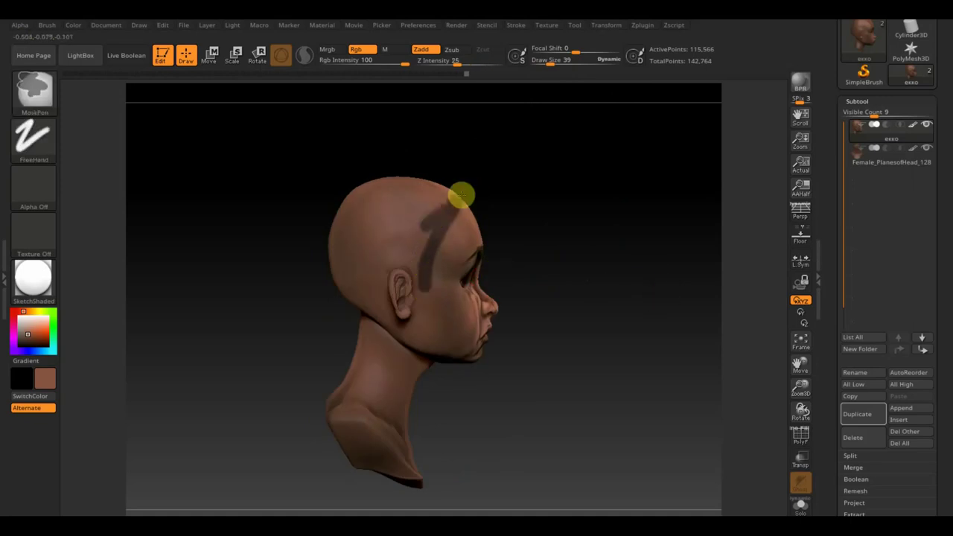
pyautogui.moveTo(548, 62); pyautogui.dragTo(552, 62)
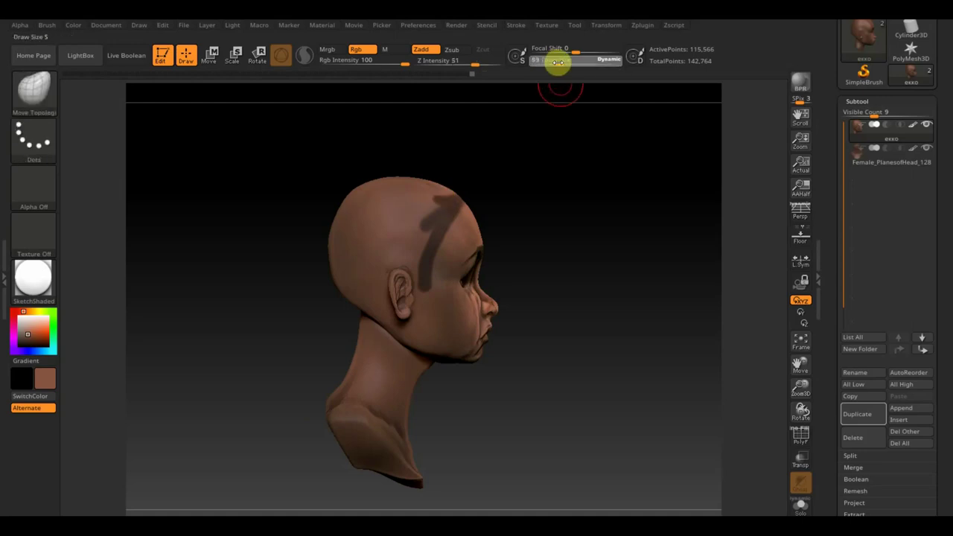
pyautogui.moveTo(444, 185)
pyautogui.keyDown('ctrl'); pyautogui.mouseDown()
pyautogui.moveTo(422, 183)
pyautogui.moveTo(423, 279)
pyautogui.moveTo(379, 263)
pyautogui.moveTo(368, 300)
pyautogui.moveTo(338, 312)
pyautogui.moveTo(353, 266)
pyautogui.moveTo(343, 255)
pyautogui.moveTo(382, 201)
pyautogui.moveTo(353, 186)
pyautogui.mouseUp(); pyautogui.keyUp('ctrl')
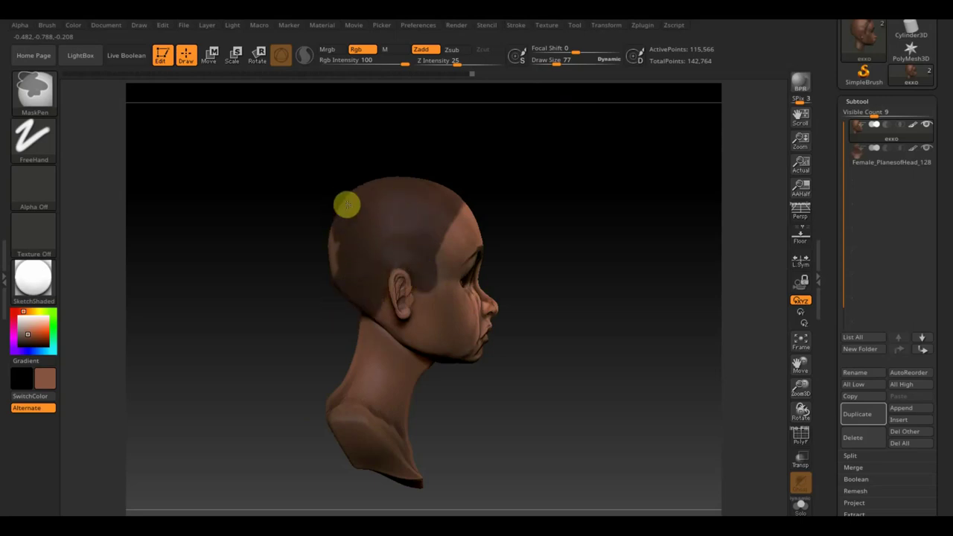
# Step: Orbit the head to check mask coverage on the back, front and right profile
pyautogui.moveTo(275, 293); pyautogui.dragTo(319, 300)
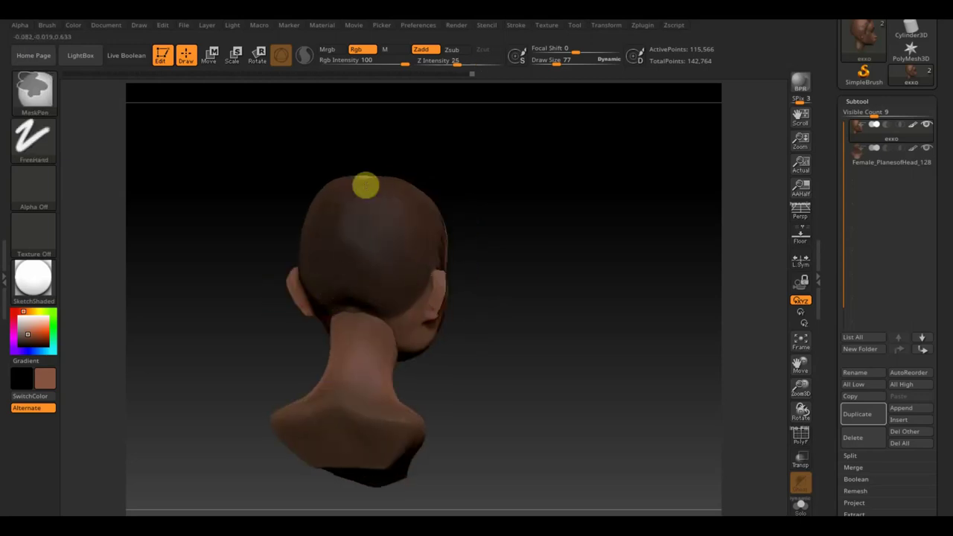
pyautogui.moveTo(380, 180)
pyautogui.mouseDown()
pyautogui.moveTo(487, 208)
pyautogui.moveTo(526, 187)
pyautogui.mouseUp()
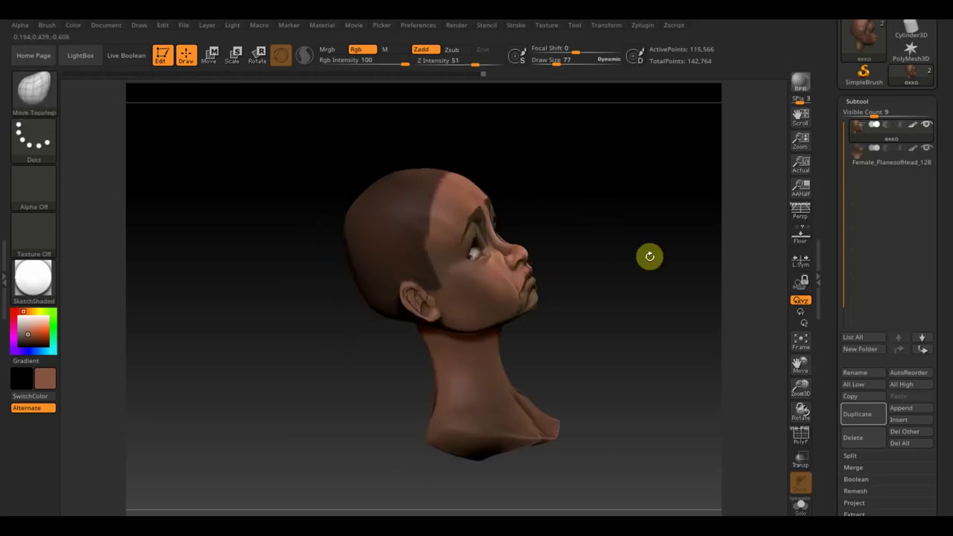
pyautogui.keyDown('shift'); pyautogui.moveTo(649, 256); pyautogui.dragTo(665, 295); pyautogui.keyUp('shift')
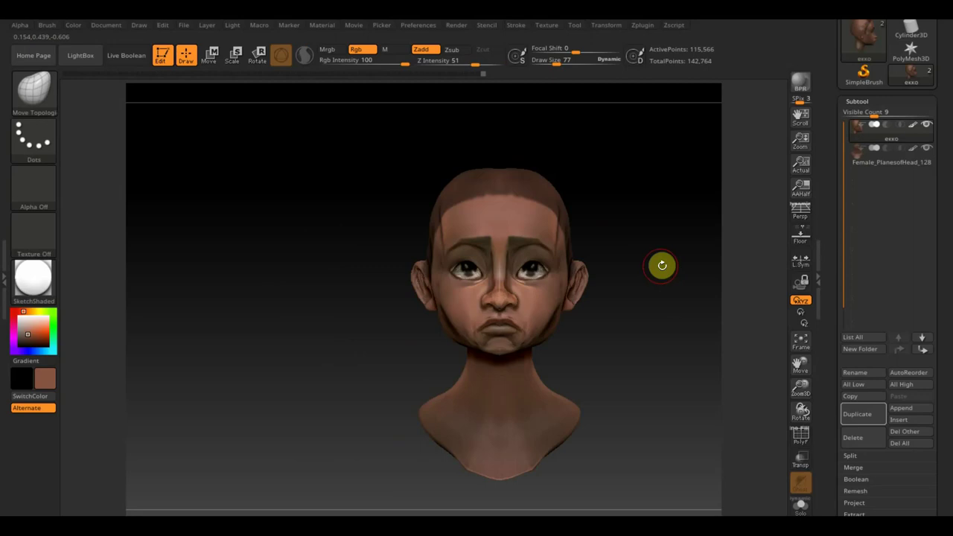
pyautogui.moveTo(667, 259)
pyautogui.mouseDown()
pyautogui.moveTo(593, 262)
pyautogui.moveTo(653, 263)
pyautogui.moveTo(610, 273)
pyautogui.mouseUp()
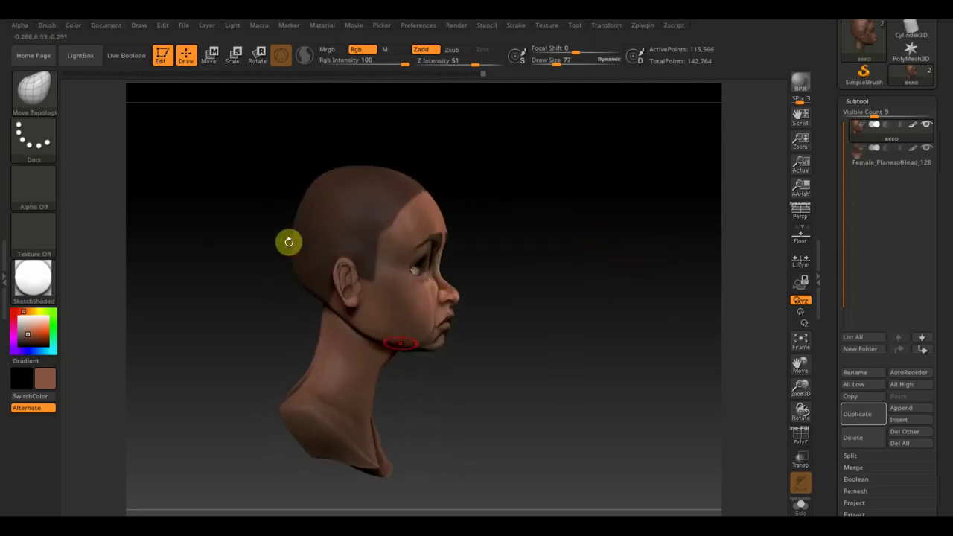
# Step: Extract the masked scalp into a new Extract0 subtool and clear the head's mask
pyautogui.scroll(-2, 940, 486)
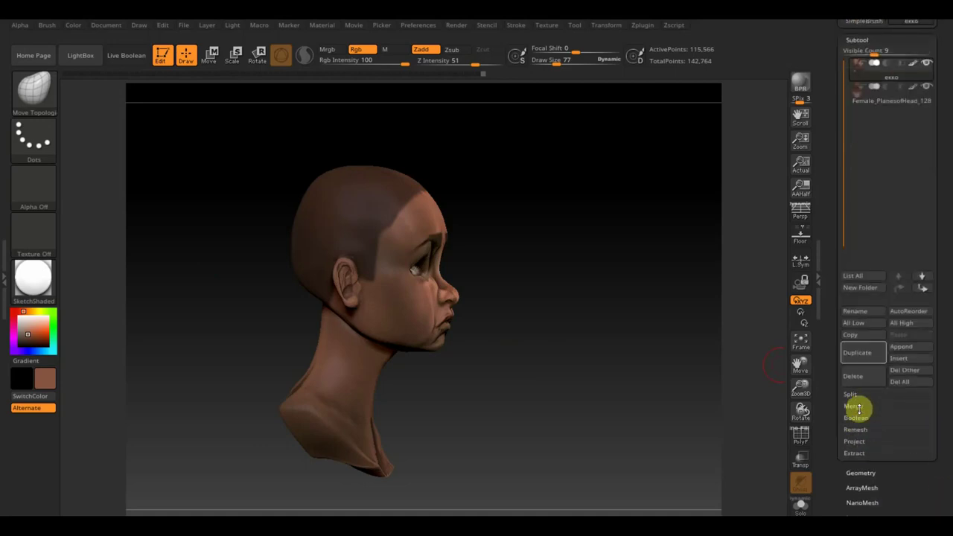
pyautogui.click(867, 471)
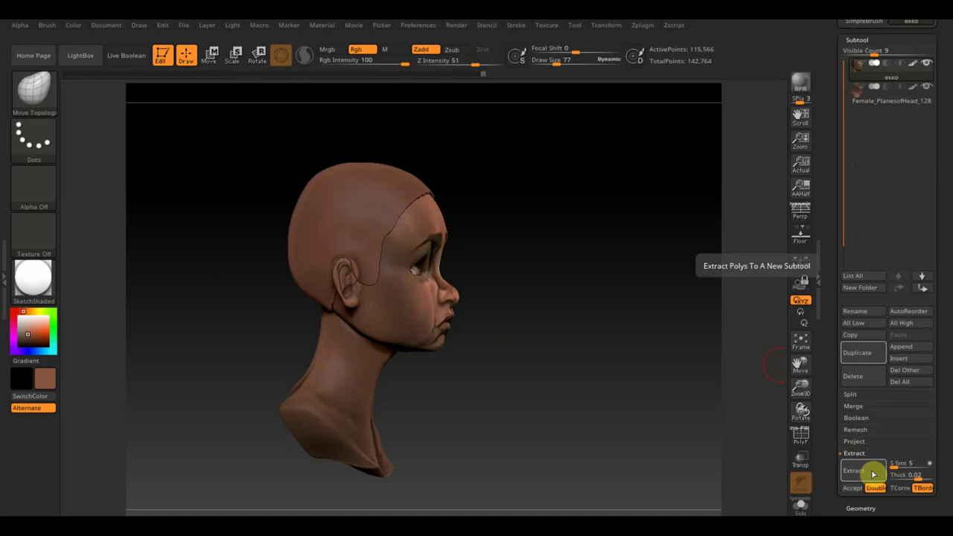
pyautogui.click(854, 488)
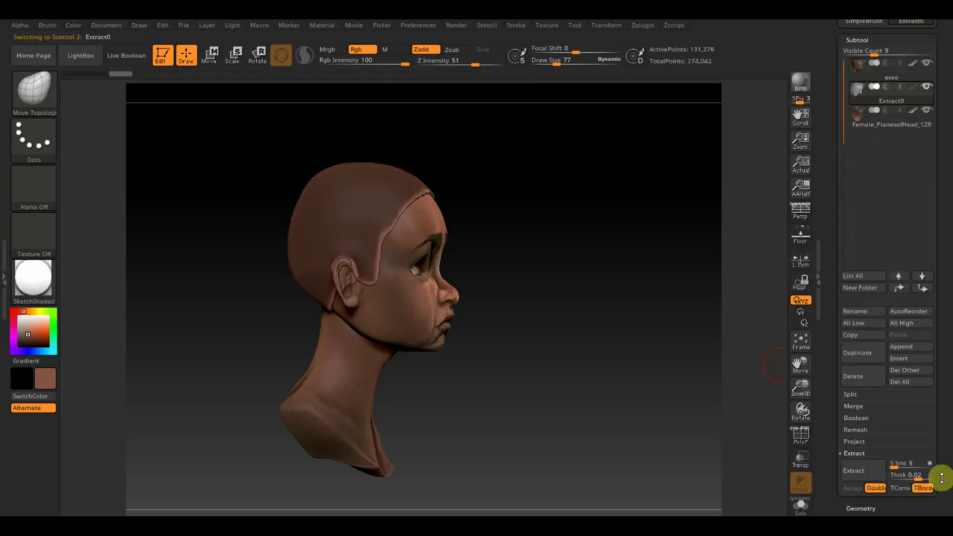
pyautogui.scroll(-3, 942, 425)
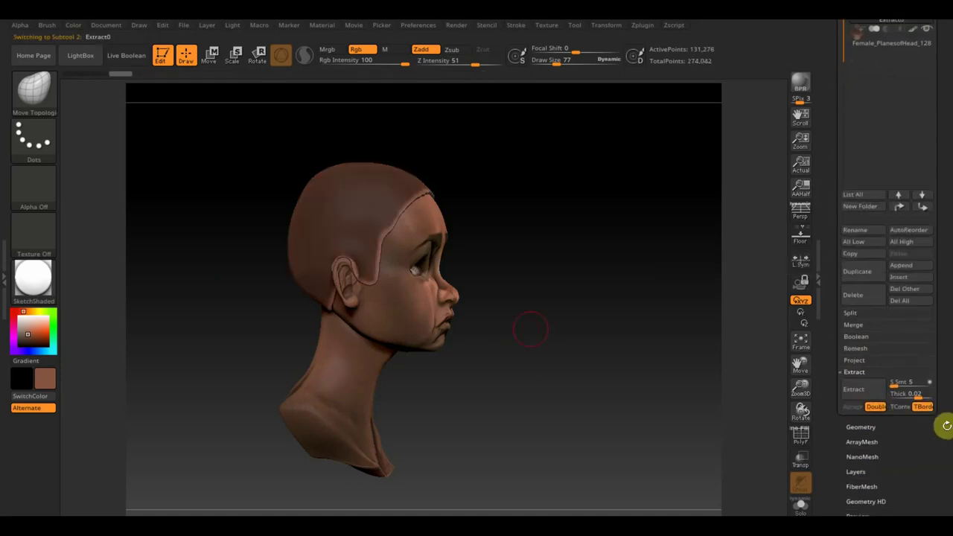
pyautogui.keyDown('ctrl'); pyautogui.moveTo(557, 309); pyautogui.dragTo(573, 312); pyautogui.keyUp('ctrl')
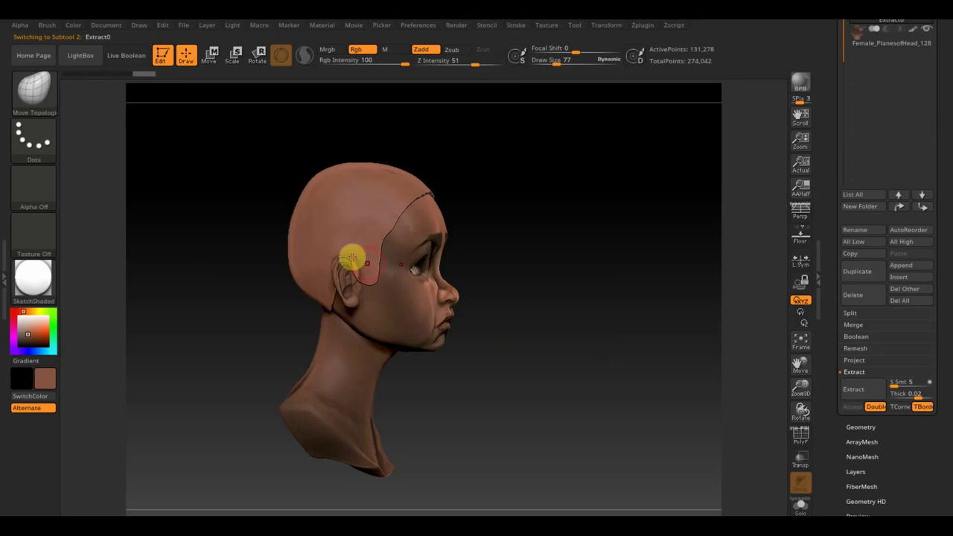
# Step: DynaMesh the Extract0 cap at resolution 128 and enlarge the brush to 146
pyautogui.click(863, 427)
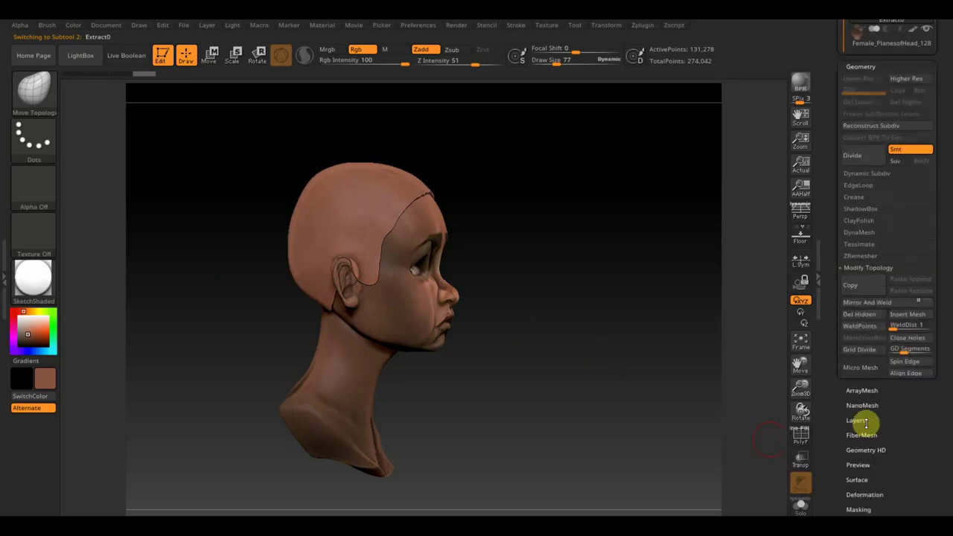
pyautogui.click(867, 140)
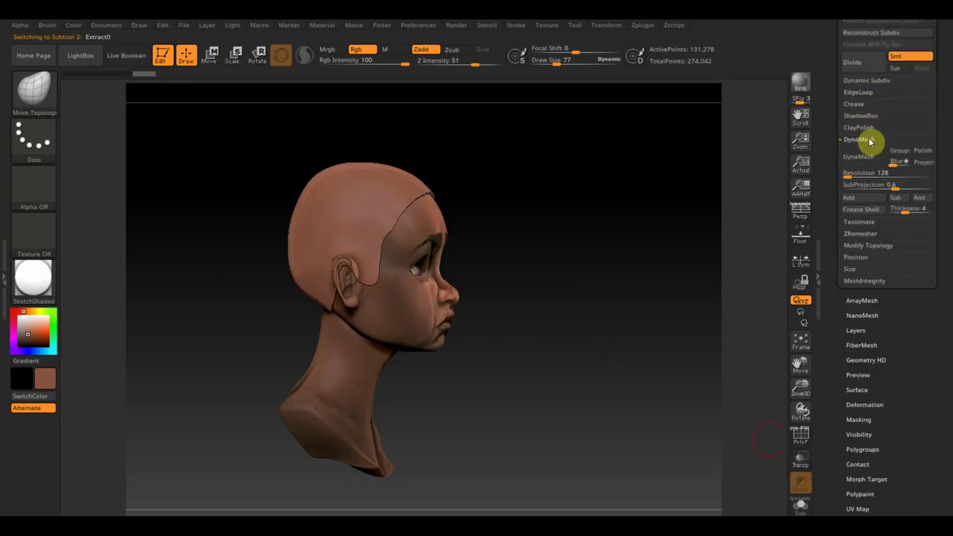
pyautogui.click(863, 165)
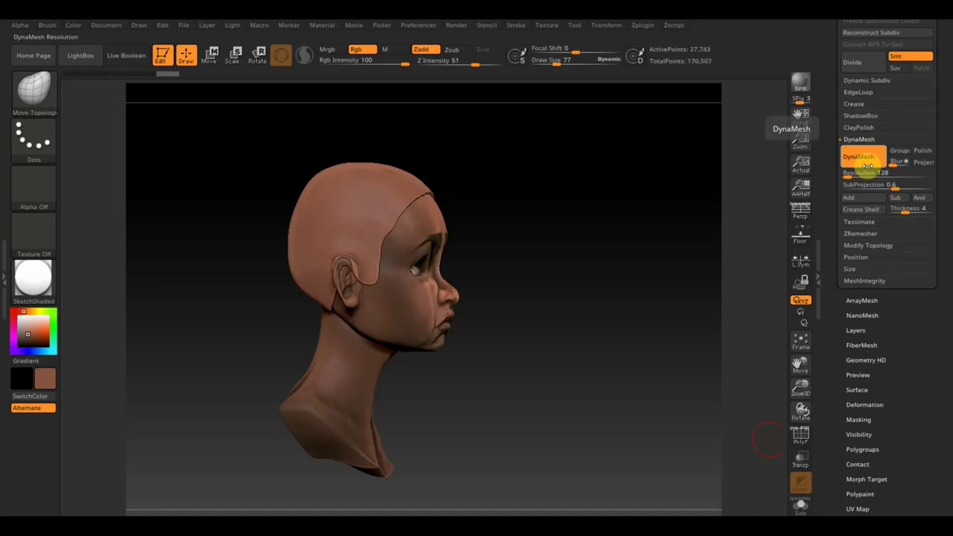
pyautogui.moveTo(553, 64); pyautogui.dragTo(564, 76)
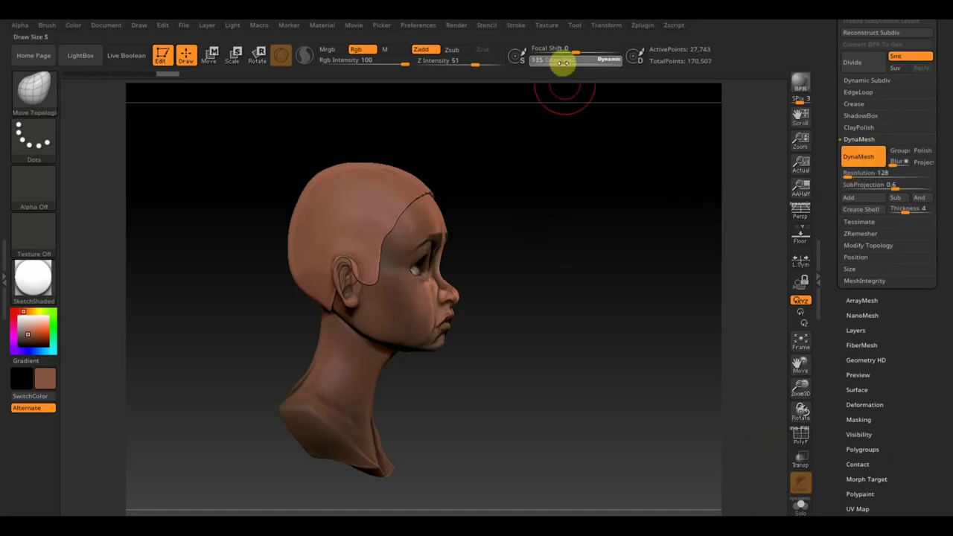
# Step: Smooth the cap edge at the ear and temple, pull the temple hairline down, and compare with the reference
pyautogui.moveTo(335, 273)
pyautogui.keyDown('shift'); pyautogui.mouseDown()
pyautogui.moveTo(342, 287)
pyautogui.moveTo(383, 243)
pyautogui.moveTo(385, 254)
pyautogui.mouseUp(); pyautogui.keyUp('shift')
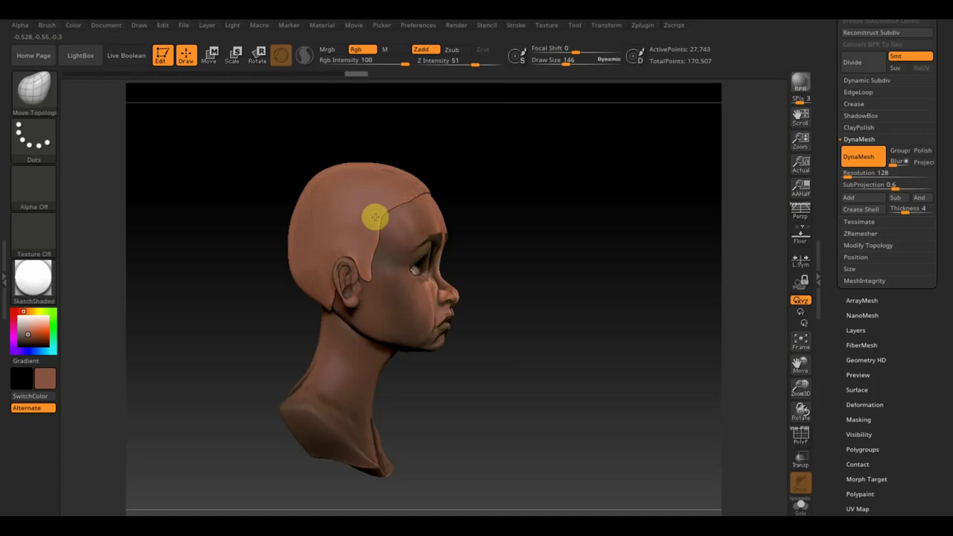
pyautogui.moveTo(375, 217); pyautogui.dragTo(375, 247)
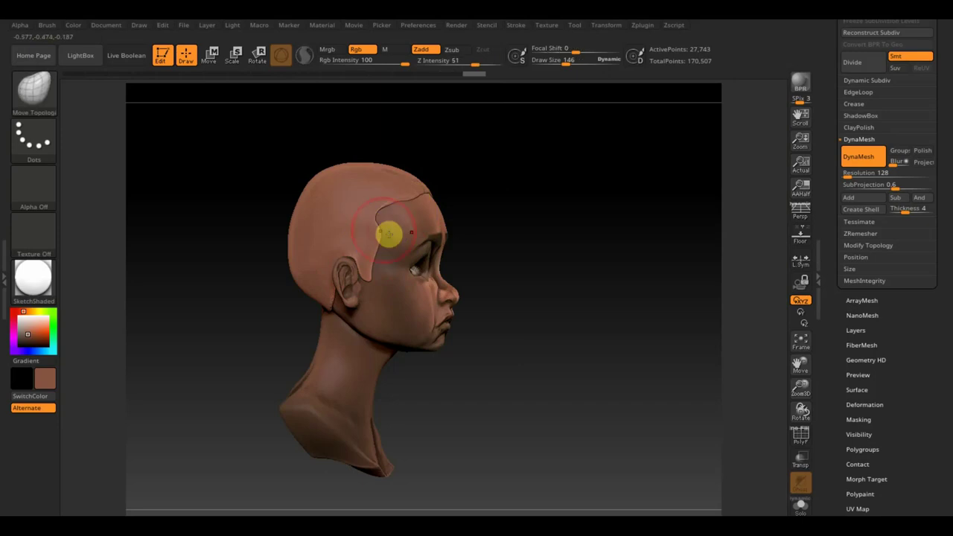
pyautogui.moveTo(522, 232)
pyautogui.mouseDown()
pyautogui.moveTo(587, 232)
pyautogui.moveTo(645, 249)
pyautogui.moveTo(605, 241)
pyautogui.moveTo(623, 245)
pyautogui.mouseUp()
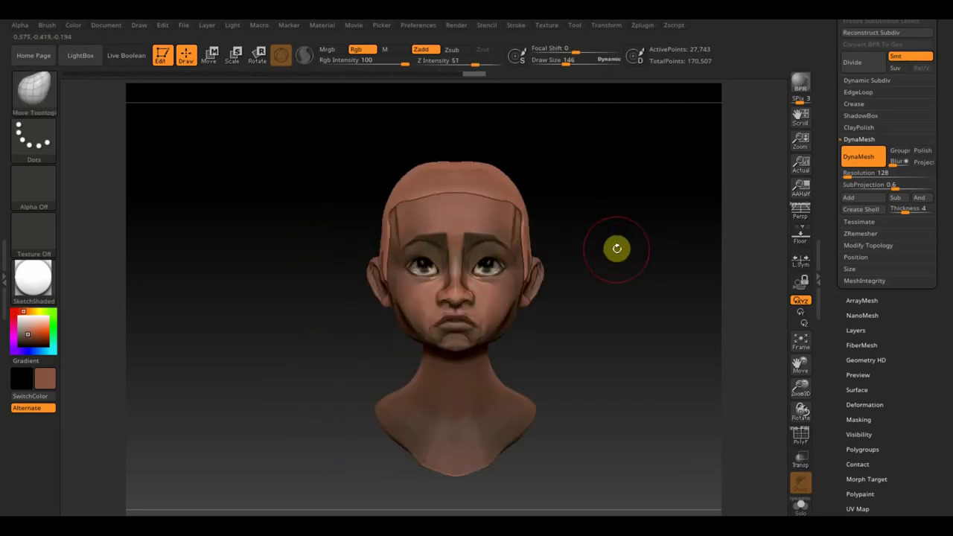
pyautogui.hotkey('shift', 'z')
pyautogui.press('z')
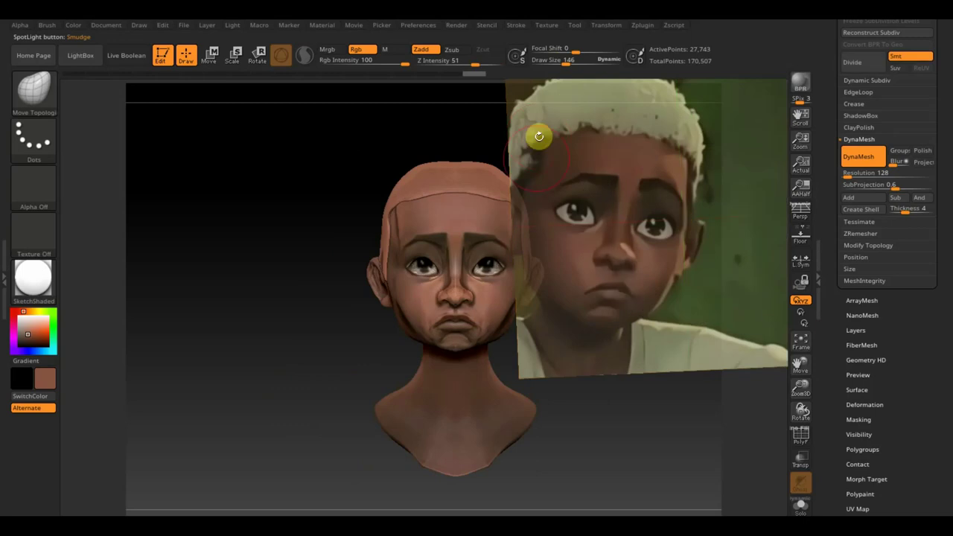
pyautogui.hotkey('shift', 'z')
pyautogui.moveTo(521, 198)
pyautogui.mouseDown()
pyautogui.moveTo(608, 213)
pyautogui.moveTo(509, 219)
pyautogui.moveTo(574, 230)
pyautogui.moveTo(592, 259)
pyautogui.moveTo(395, 203)
pyautogui.mouseUp()
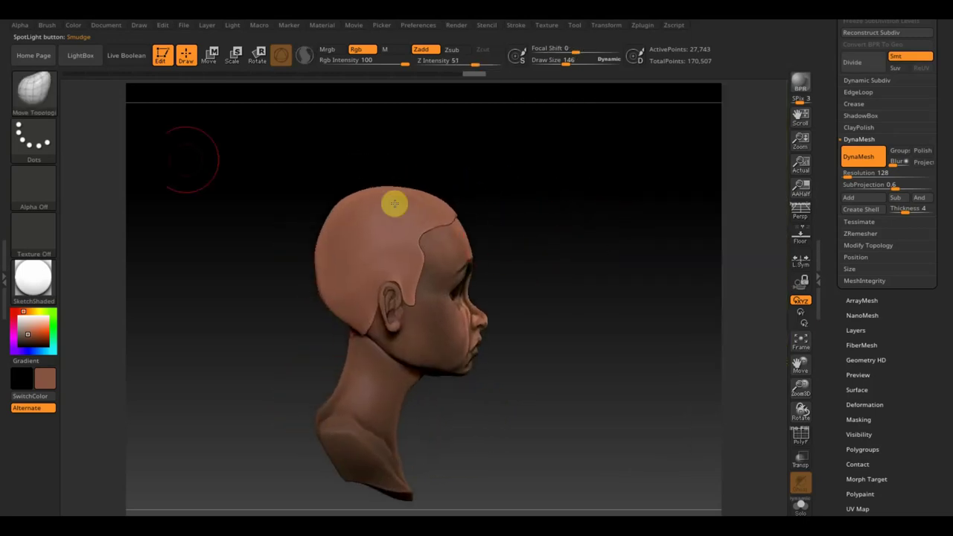
# Step: Pick the Standard brush with a Color Spray stroke, sculpting with Zadd and no colour
pyautogui.press('b')
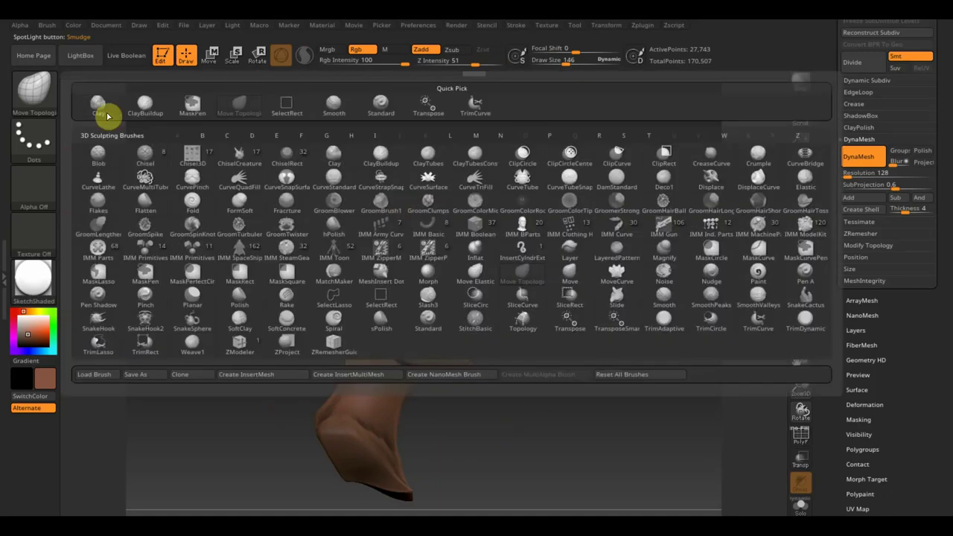
pyautogui.click(391, 107)
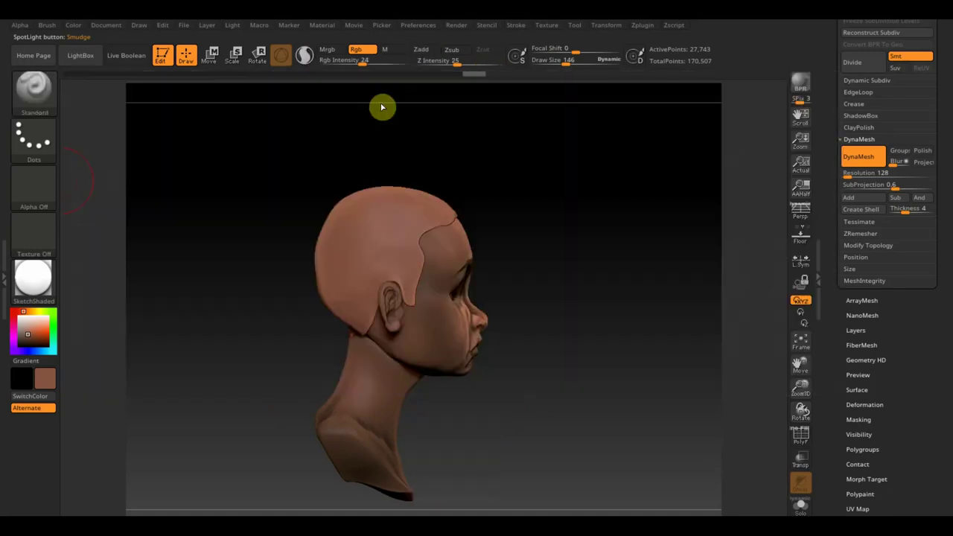
pyautogui.click(33, 149)
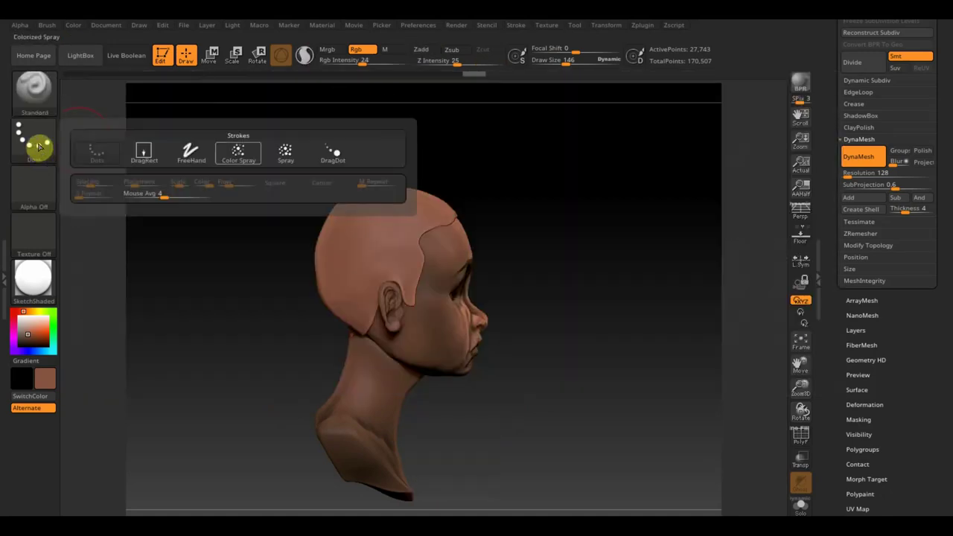
pyautogui.click(241, 155)
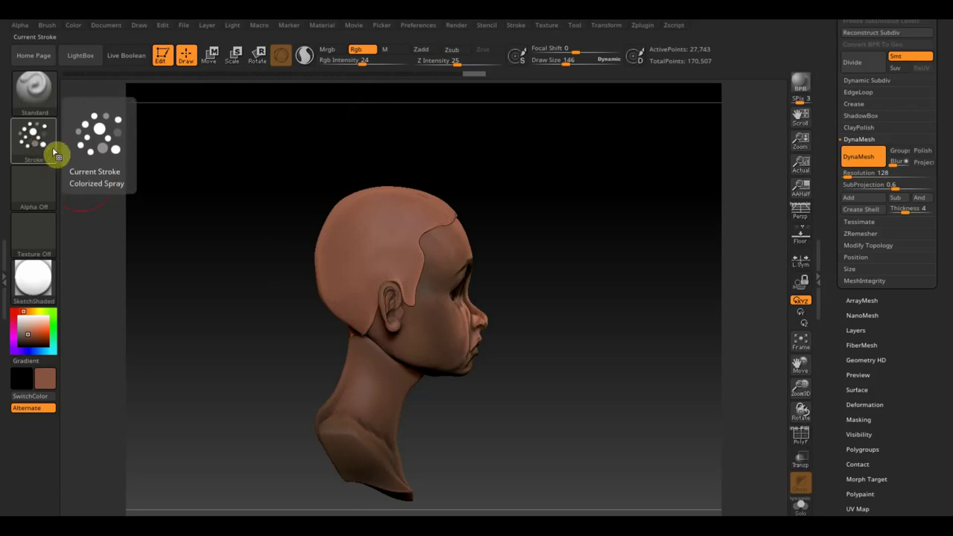
pyautogui.click(423, 52)
pyautogui.click(355, 49)
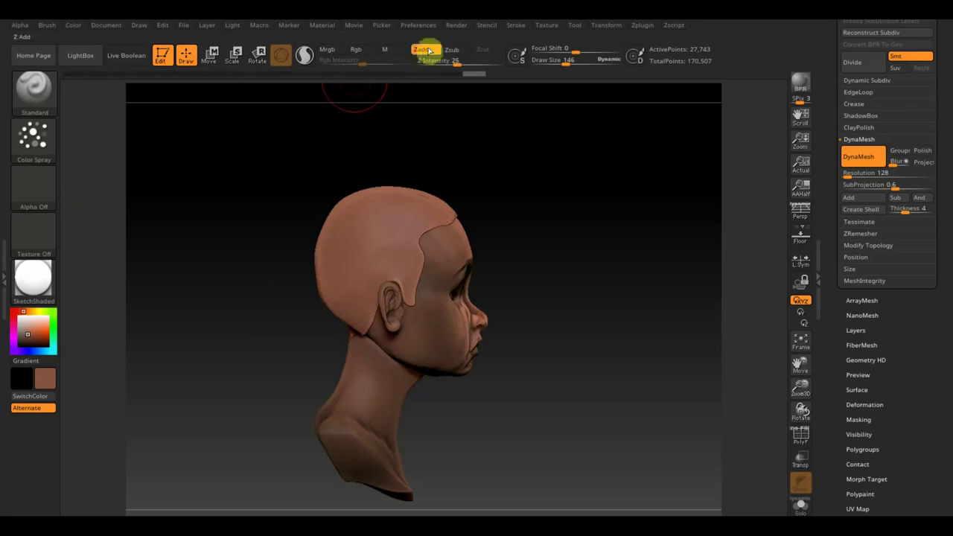
# Step: Change the Standard brush's stroke type to DragRect
pyautogui.click(4, 95)
pyautogui.scroll(-5, 125, 266)
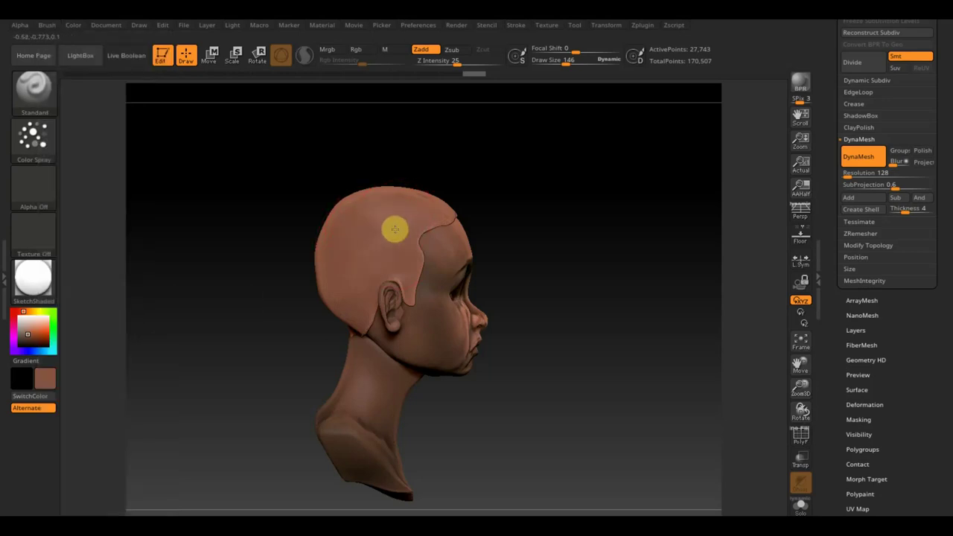
pyautogui.click(53, 137)
pyautogui.moveTo(144, 154)
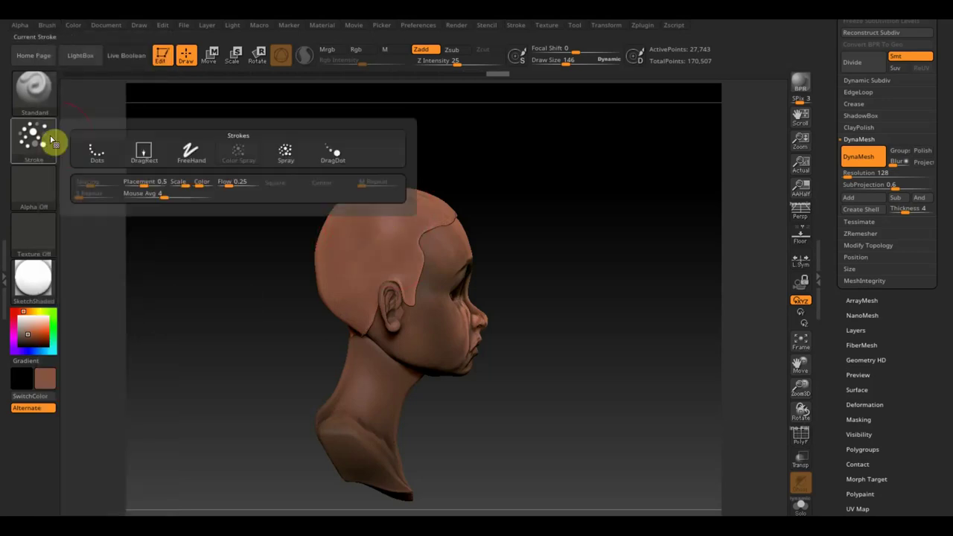
pyautogui.click(149, 156)
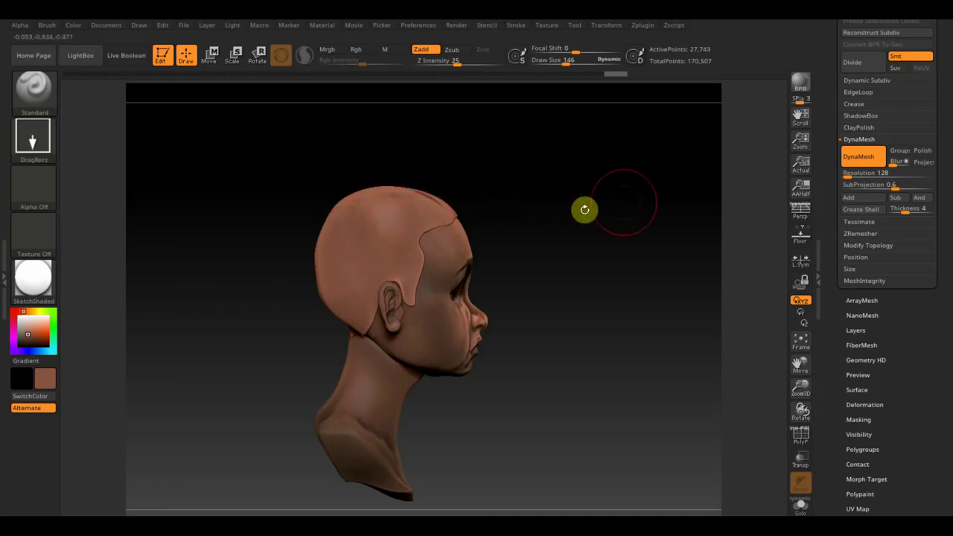
# Step: Re-DynaMesh the head with a Ctrl-drag on empty canvas and set draw size to 289
pyautogui.press('ctrl')
pyautogui.keyDown('ctrl'); pyautogui.moveTo(624, 204); pyautogui.dragTo(624, 201); pyautogui.keyUp('ctrl')
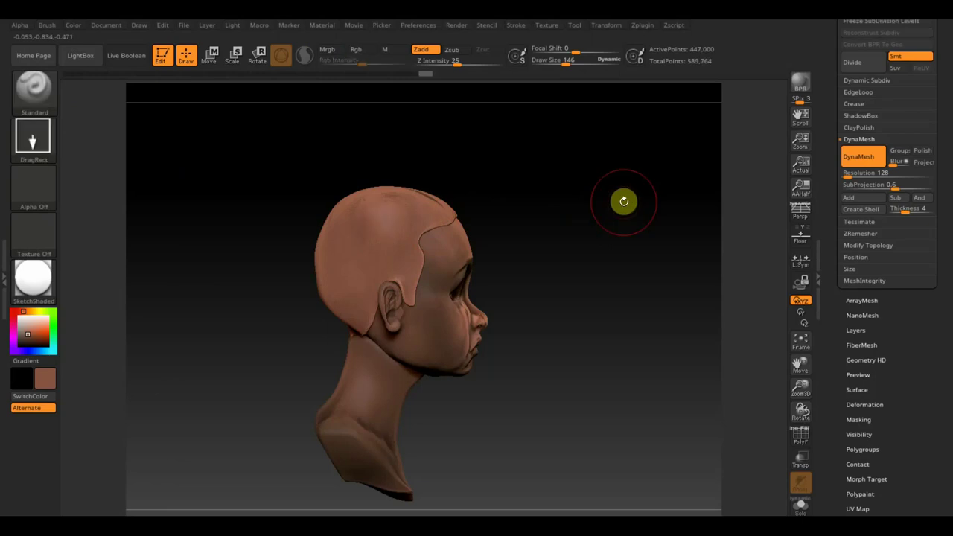
pyautogui.moveTo(565, 63); pyautogui.dragTo(578, 63)
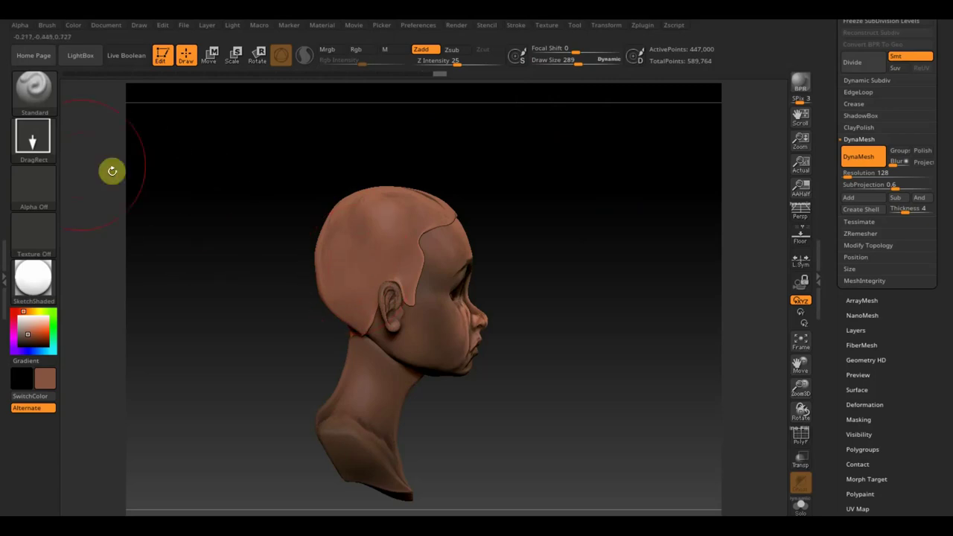
# Step: Choose Alpha 08 and stamp curly bumps over the scalp, back and top of the head
pyautogui.click(34, 195)
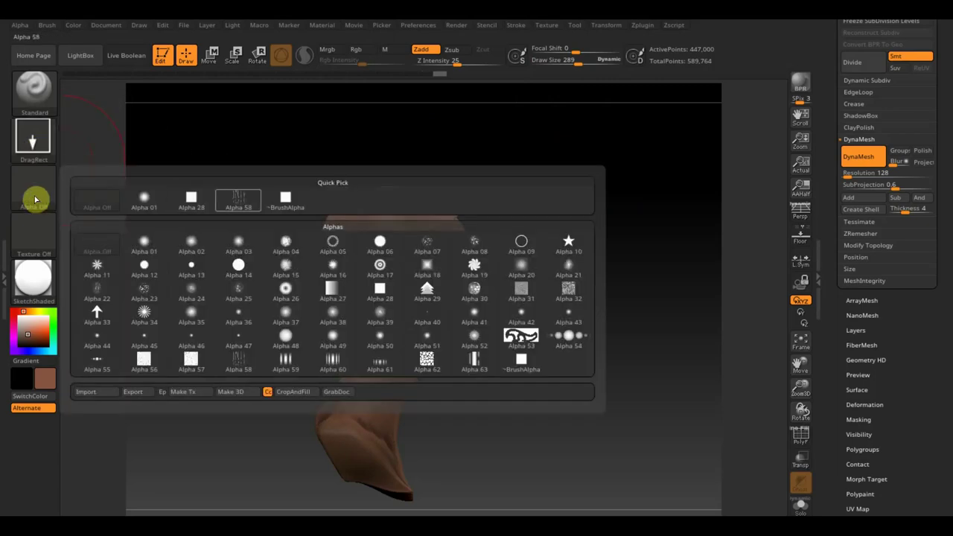
pyautogui.moveTo(426, 245)
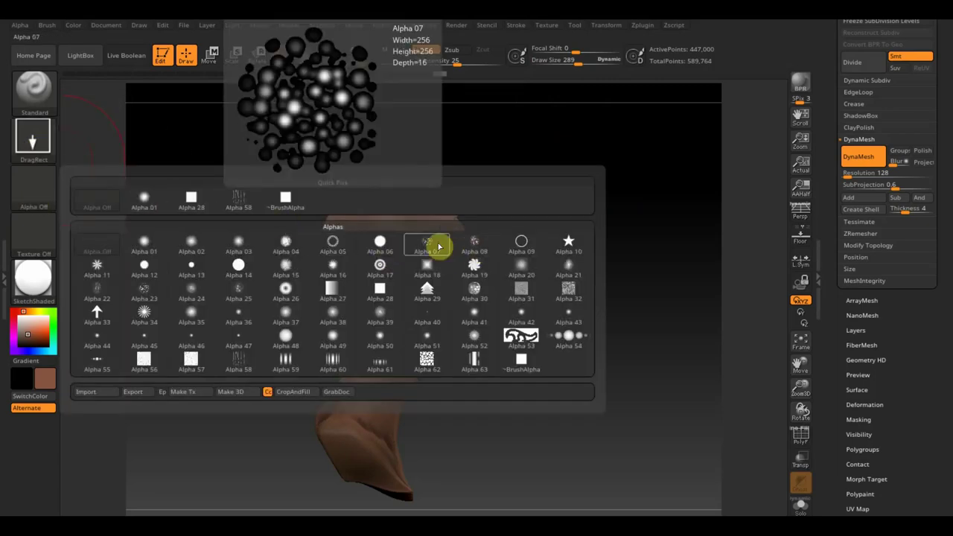
pyautogui.click(469, 246)
pyautogui.moveTo(362, 239); pyautogui.dragTo(370, 251)
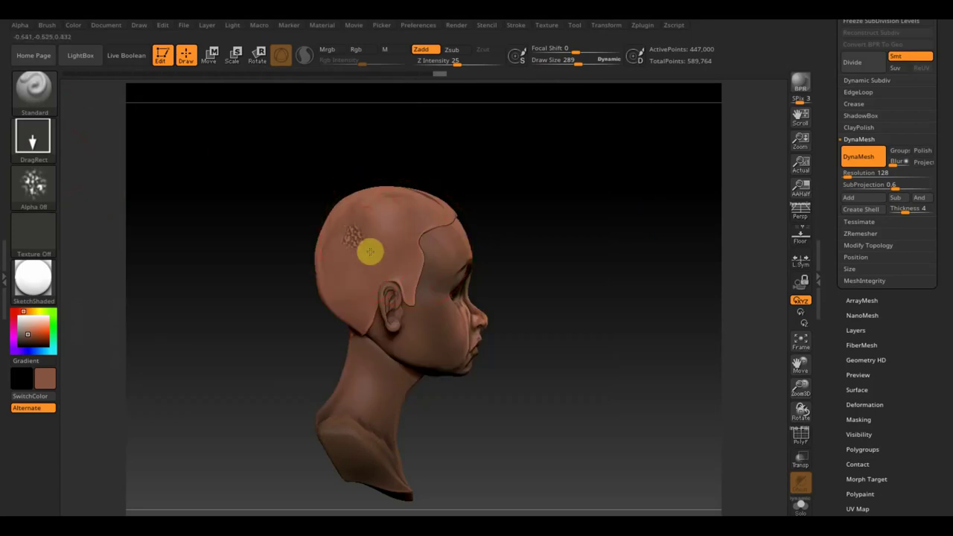
pyautogui.moveTo(350, 205)
pyautogui.mouseDown()
pyautogui.moveTo(389, 247)
pyautogui.moveTo(408, 239)
pyautogui.moveTo(397, 204)
pyautogui.moveTo(447, 207)
pyautogui.mouseUp()
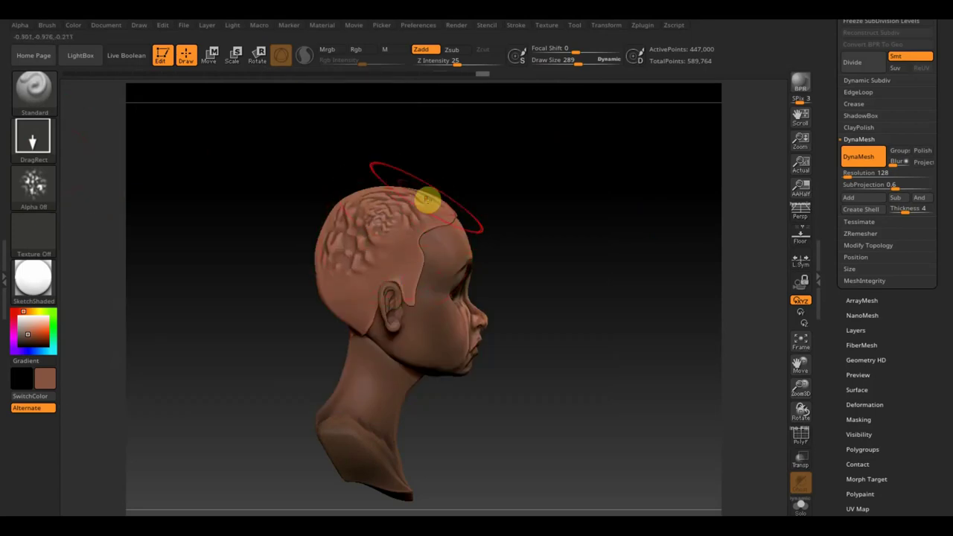
pyautogui.moveTo(389, 193)
pyautogui.mouseDown()
pyautogui.moveTo(406, 198)
pyautogui.moveTo(395, 195)
pyautogui.mouseUp()
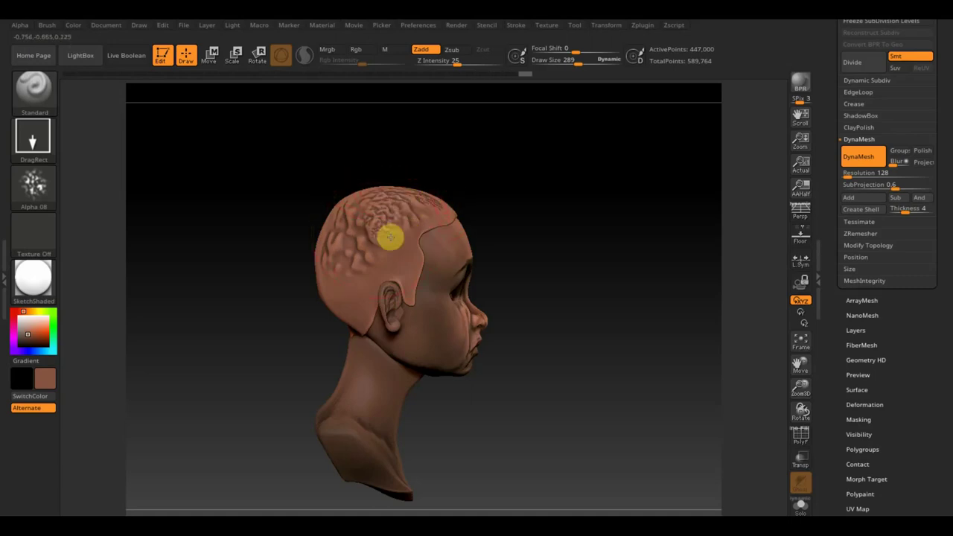
pyautogui.moveTo(313, 227)
pyautogui.mouseDown()
pyautogui.moveTo(259, 227)
pyautogui.moveTo(341, 310)
pyautogui.moveTo(276, 257)
pyautogui.moveTo(315, 281)
pyautogui.moveTo(334, 268)
pyautogui.moveTo(325, 196)
pyautogui.mouseUp()
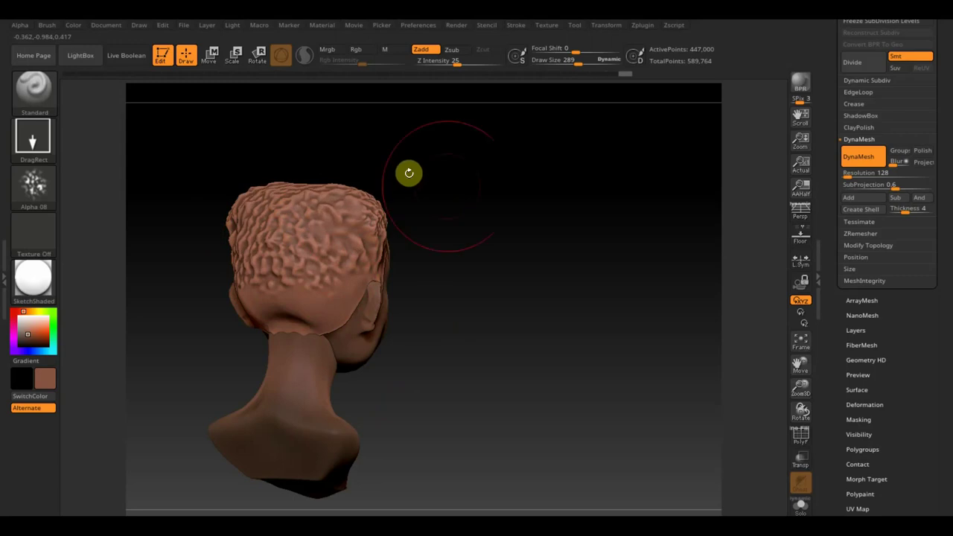
pyautogui.moveTo(409, 173); pyautogui.dragTo(381, 123)
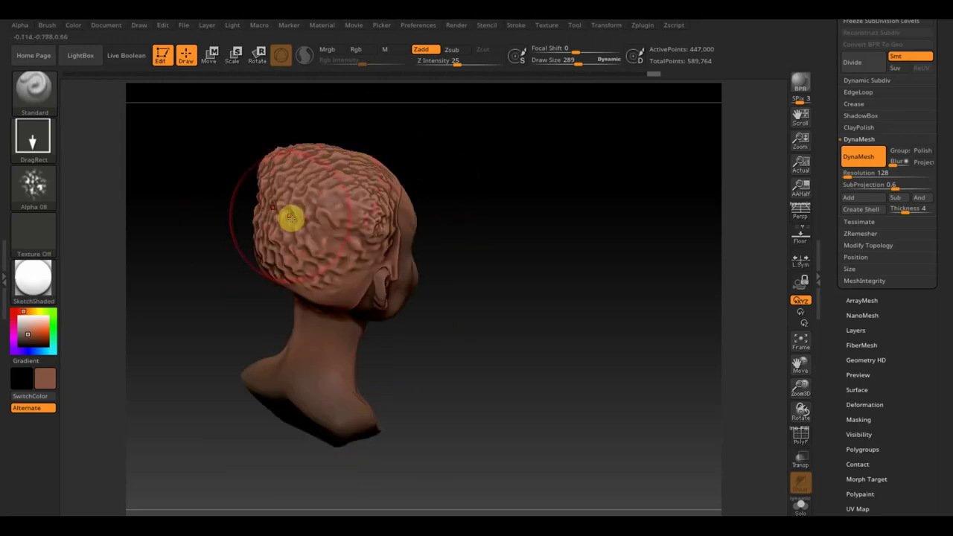
# Step: Stamp more curls on the back, crown and left side, then shrink the brush to 140
pyautogui.moveTo(304, 214)
pyautogui.mouseDown()
pyautogui.moveTo(268, 198)
pyautogui.moveTo(335, 163)
pyautogui.mouseUp()
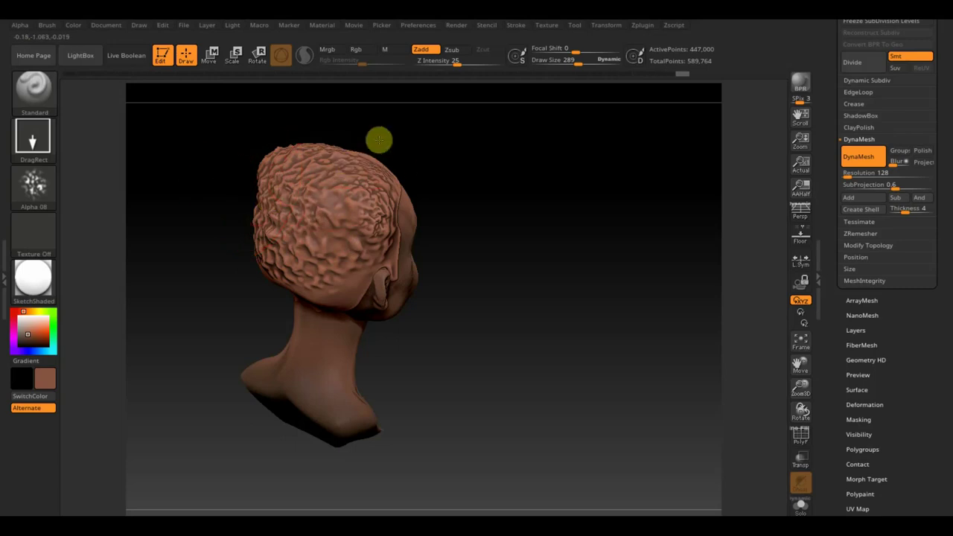
pyautogui.keyDown('shift'); pyautogui.moveTo(402, 123); pyautogui.dragTo(536, 209); pyautogui.keyUp('shift')
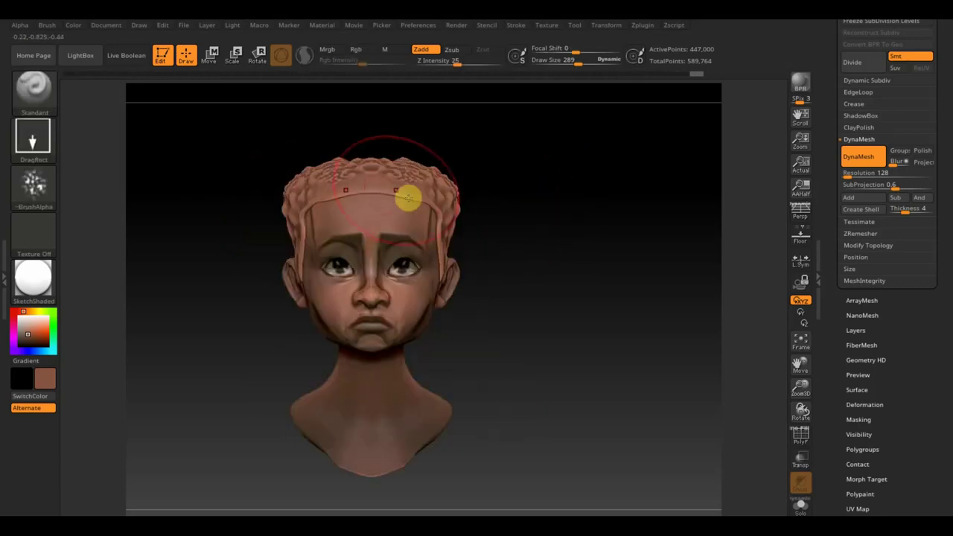
pyautogui.moveTo(350, 170); pyautogui.dragTo(346, 164)
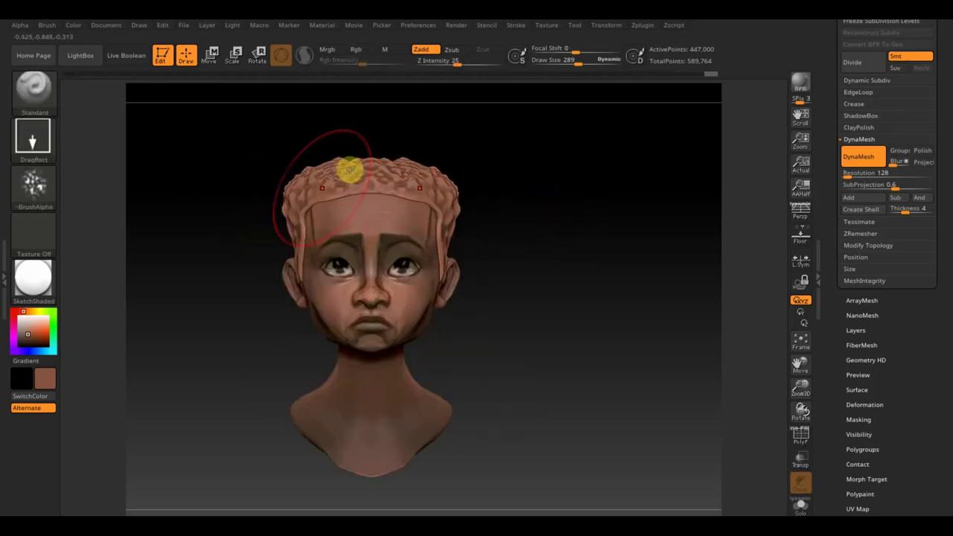
pyautogui.moveTo(293, 132); pyautogui.dragTo(353, 161)
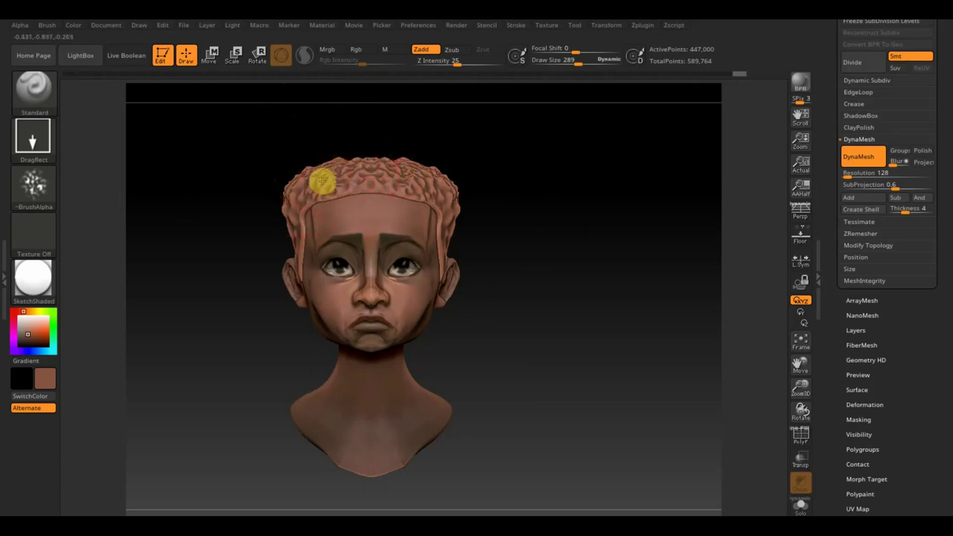
pyautogui.moveTo(322, 181); pyautogui.dragTo(302, 205)
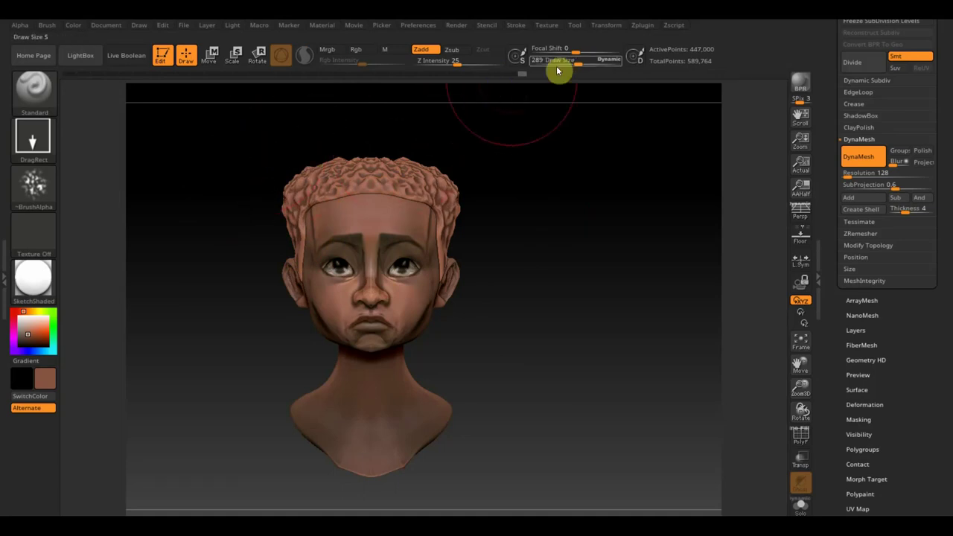
pyautogui.moveTo(577, 60); pyautogui.dragTo(563, 60)
pyautogui.moveTo(553, 151); pyautogui.dragTo(436, 175)
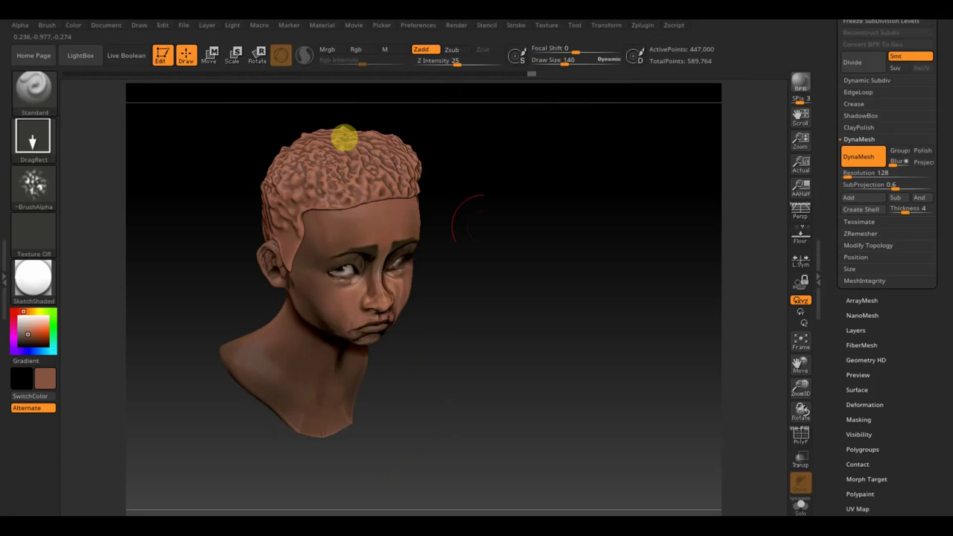
pyautogui.moveTo(457, 208); pyautogui.dragTo(498, 240)
# Step: With Move Topological, reshape and smooth the hair along the hairline, crown and forehead
pyautogui.click(36, 91)
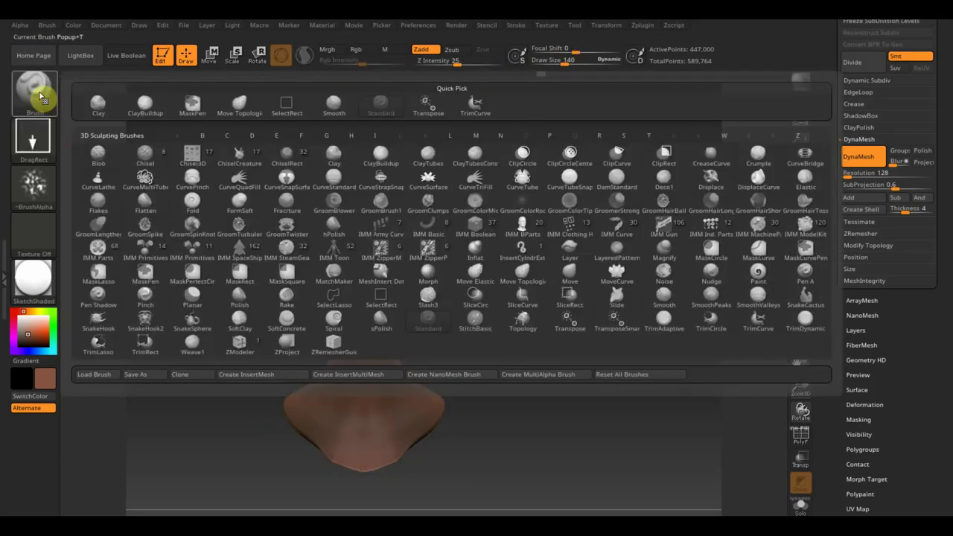
pyautogui.click(181, 99)
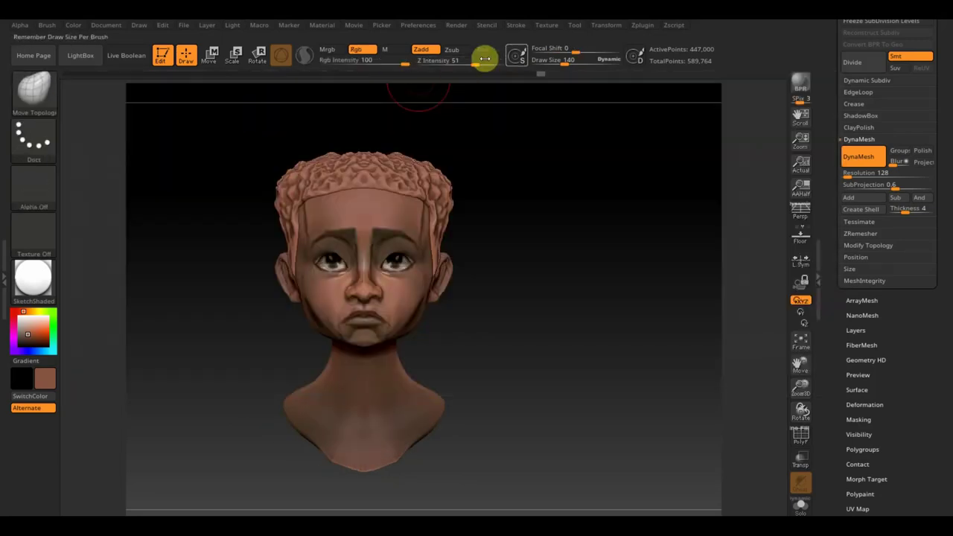
pyautogui.moveTo(387, 188)
pyautogui.keyDown('shift'); pyautogui.mouseDown()
pyautogui.moveTo(273, 181)
pyautogui.moveTo(300, 181)
pyautogui.moveTo(336, 149)
pyautogui.moveTo(314, 149)
pyautogui.mouseUp(); pyautogui.keyUp('shift')
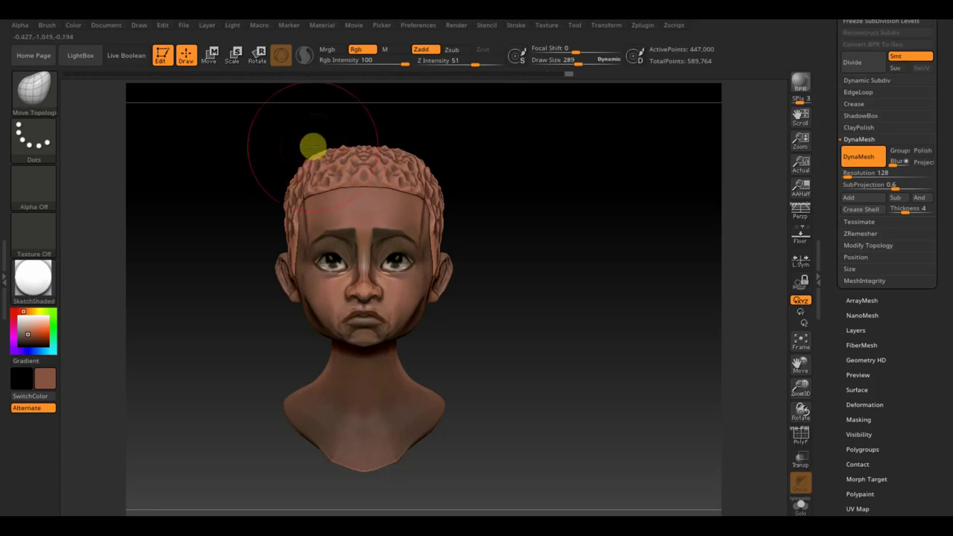
pyautogui.moveTo(485, 156); pyautogui.dragTo(528, 161)
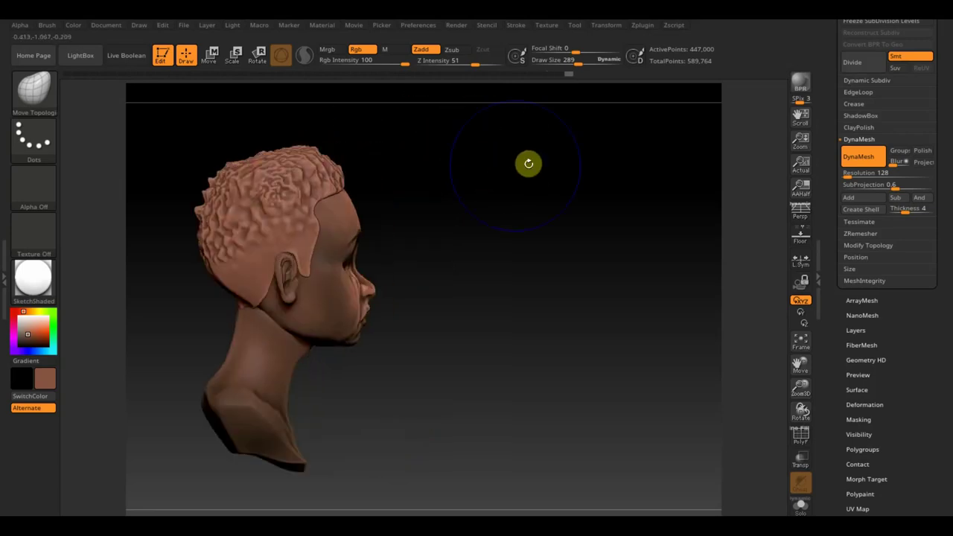
pyautogui.moveTo(311, 147)
pyautogui.mouseDown()
pyautogui.moveTo(265, 150)
pyautogui.moveTo(195, 195)
pyautogui.moveTo(216, 161)
pyautogui.moveTo(269, 153)
pyautogui.mouseUp()
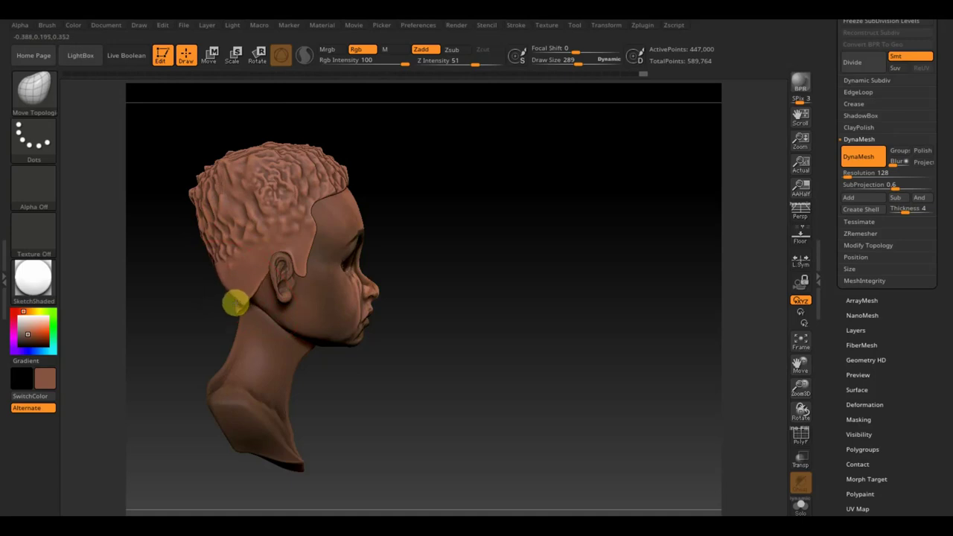
pyautogui.press('shift')
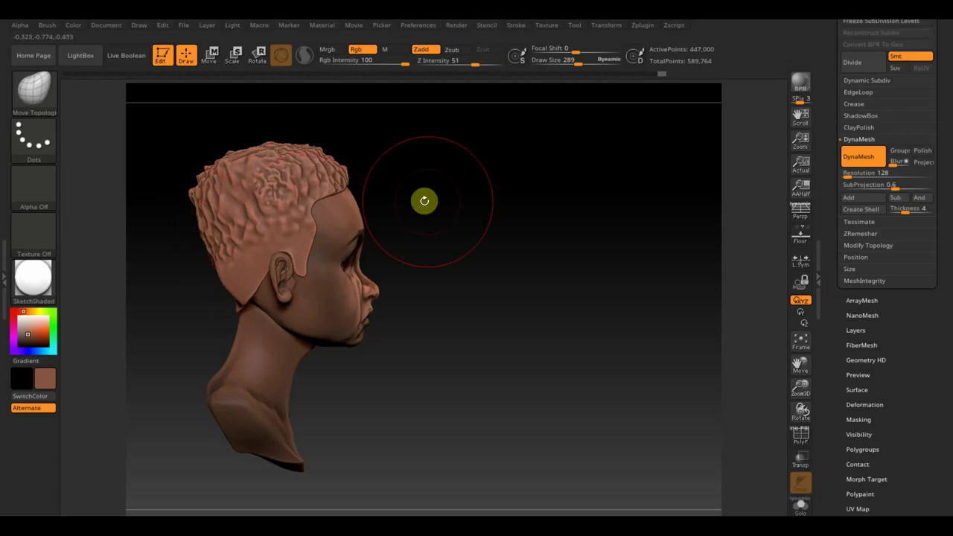
pyautogui.moveTo(350, 173); pyautogui.dragTo(332, 187)
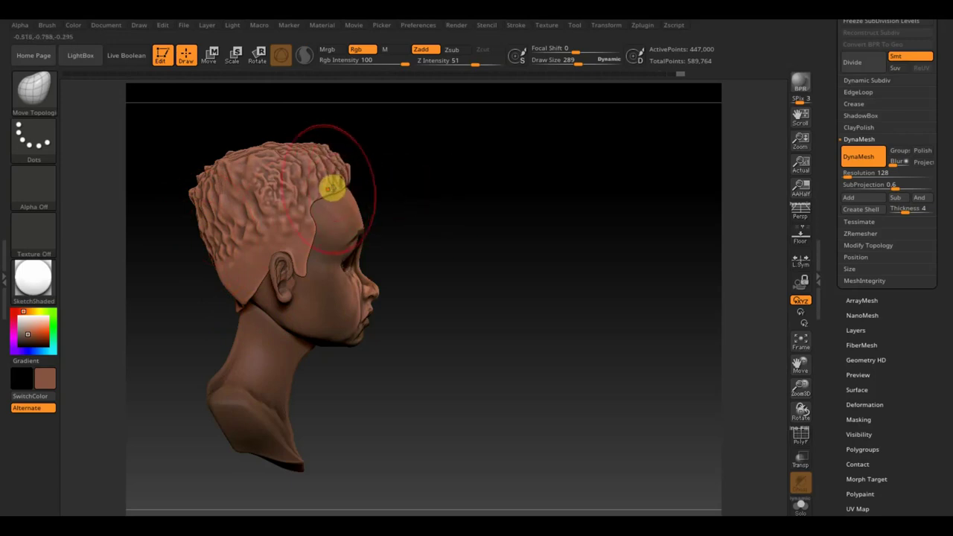
# Step: Reshape and smooth the top and left of the hair, pushing the top slightly down
pyautogui.moveTo(387, 179); pyautogui.dragTo(369, 175)
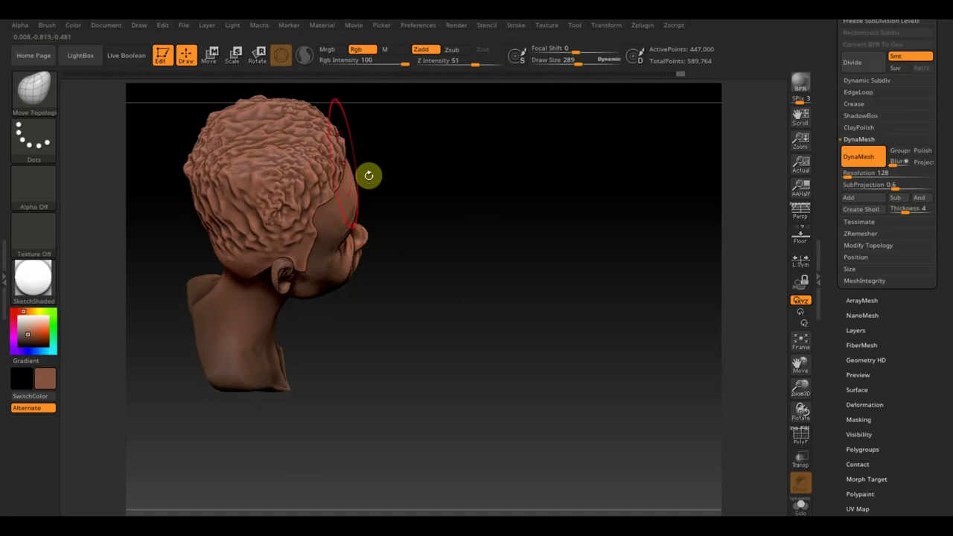
pyautogui.moveTo(276, 147)
pyautogui.mouseDown()
pyautogui.moveTo(260, 132)
pyautogui.moveTo(241, 148)
pyautogui.moveTo(214, 145)
pyautogui.mouseUp()
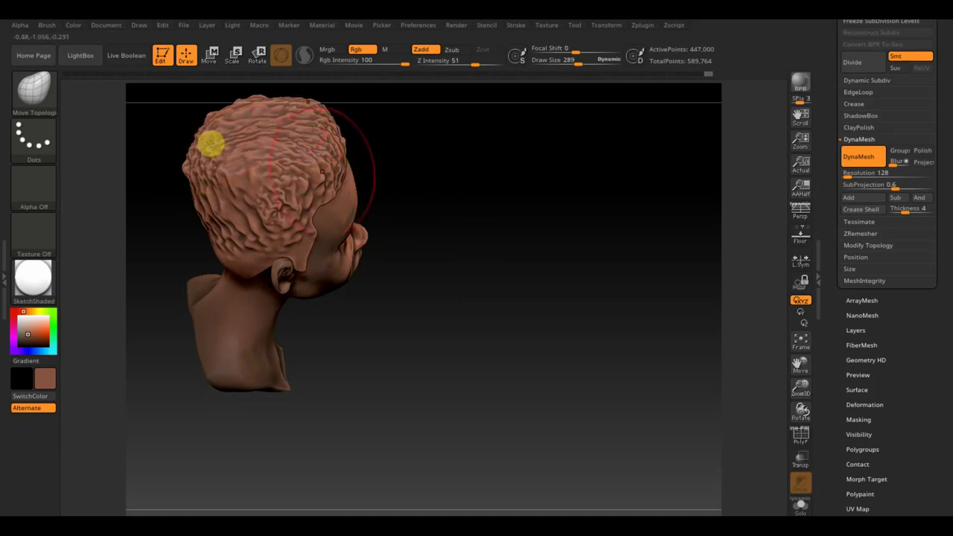
pyautogui.moveTo(427, 203); pyautogui.dragTo(417, 202)
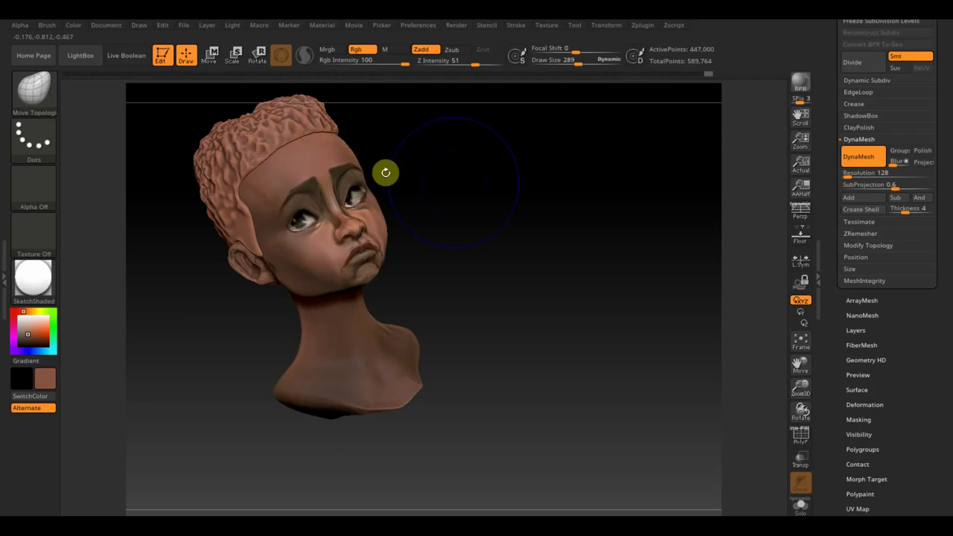
pyautogui.moveTo(385, 172); pyautogui.dragTo(486, 241)
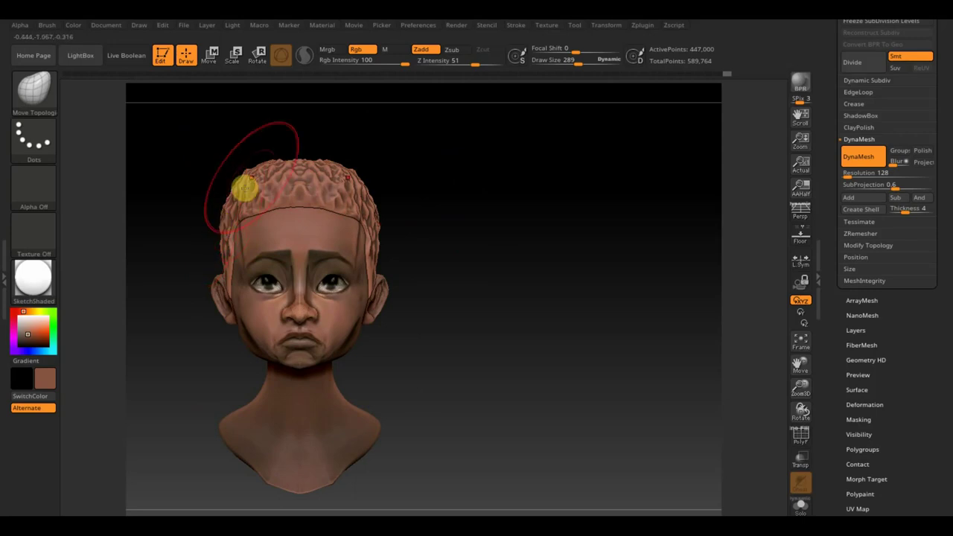
pyautogui.press('shift')
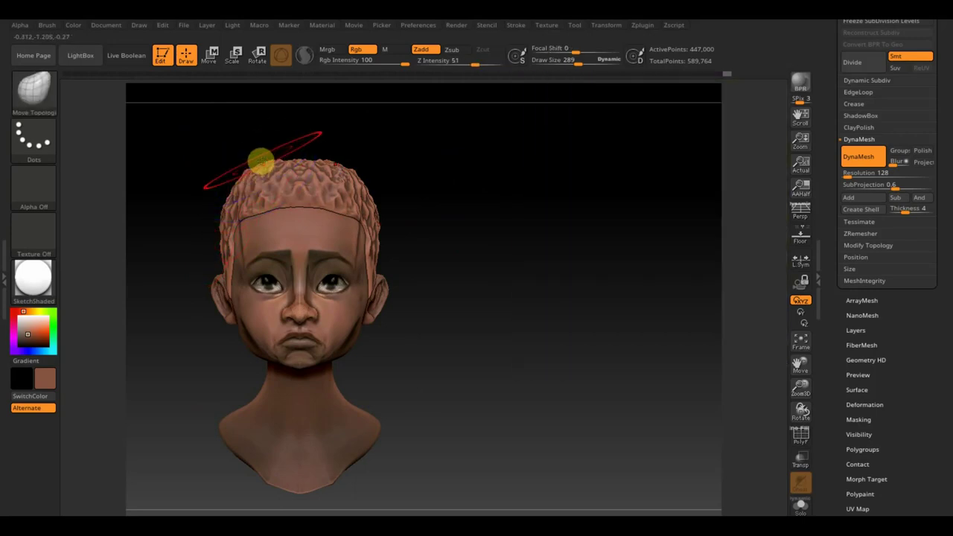
pyautogui.moveTo(263, 160)
pyautogui.mouseDown()
pyautogui.moveTo(266, 170)
pyautogui.moveTo(382, 162)
pyautogui.moveTo(321, 160)
pyautogui.mouseUp()
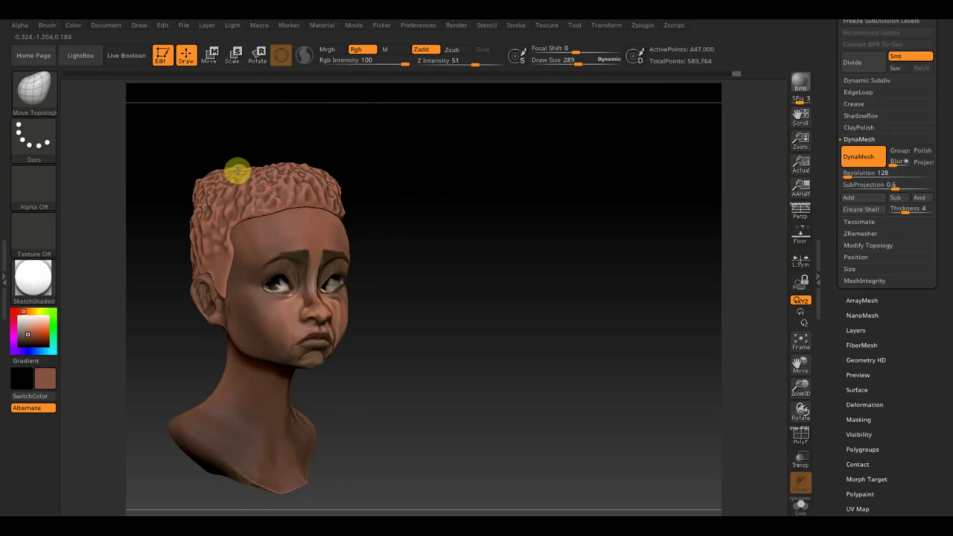
pyautogui.moveTo(201, 176)
pyautogui.mouseDown()
pyautogui.moveTo(206, 189)
pyautogui.moveTo(316, 167)
pyautogui.moveTo(309, 174)
pyautogui.moveTo(349, 200)
pyautogui.mouseUp()
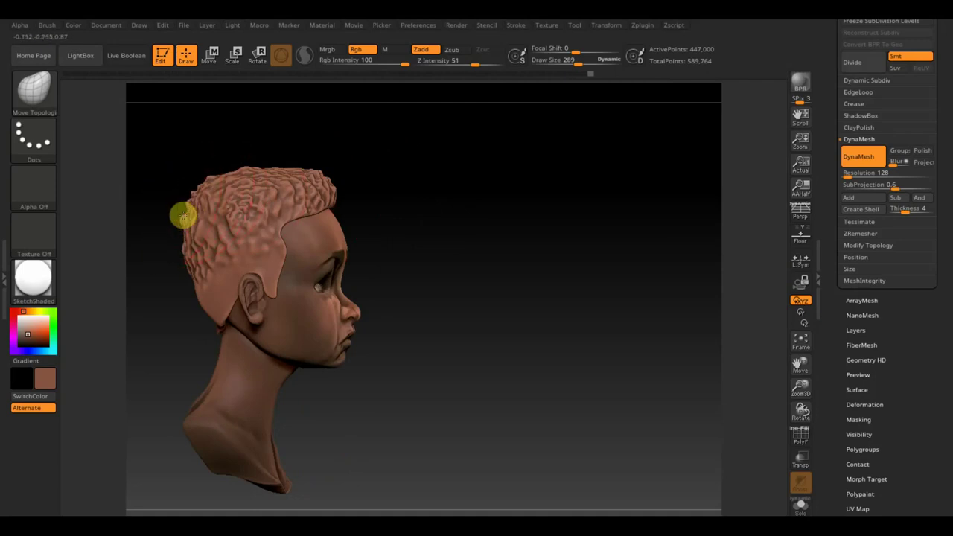
pyautogui.moveTo(421, 254)
pyautogui.mouseDown()
pyautogui.moveTo(383, 247)
pyautogui.moveTo(502, 291)
pyautogui.moveTo(496, 306)
pyautogui.moveTo(460, 317)
pyautogui.mouseUp()
# Step: Push the hair's back edge with Move Topological and lower the draw size to 119
pyautogui.press('shift')
pyautogui.press('b')
pyautogui.press('m')
pyautogui.press('t')
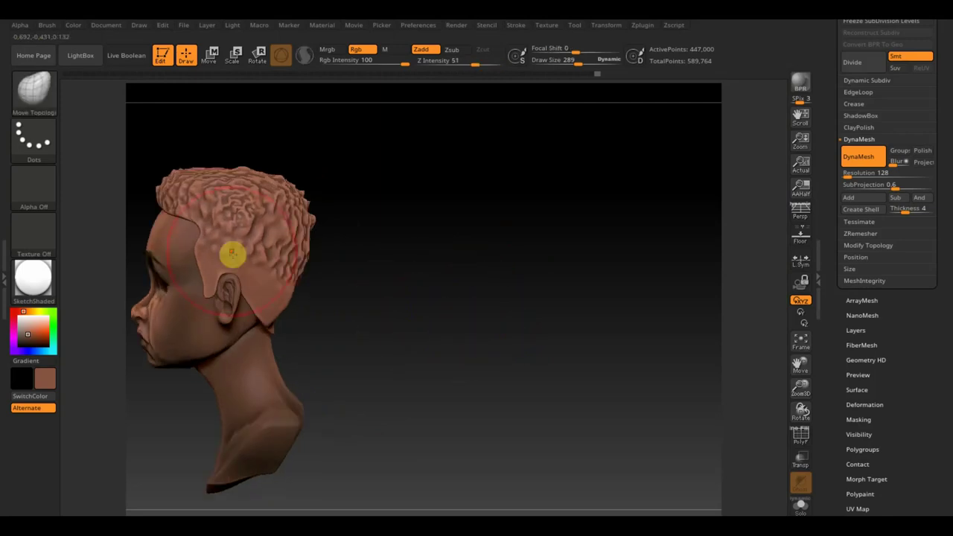
pyautogui.moveTo(253, 233); pyautogui.dragTo(362, 228)
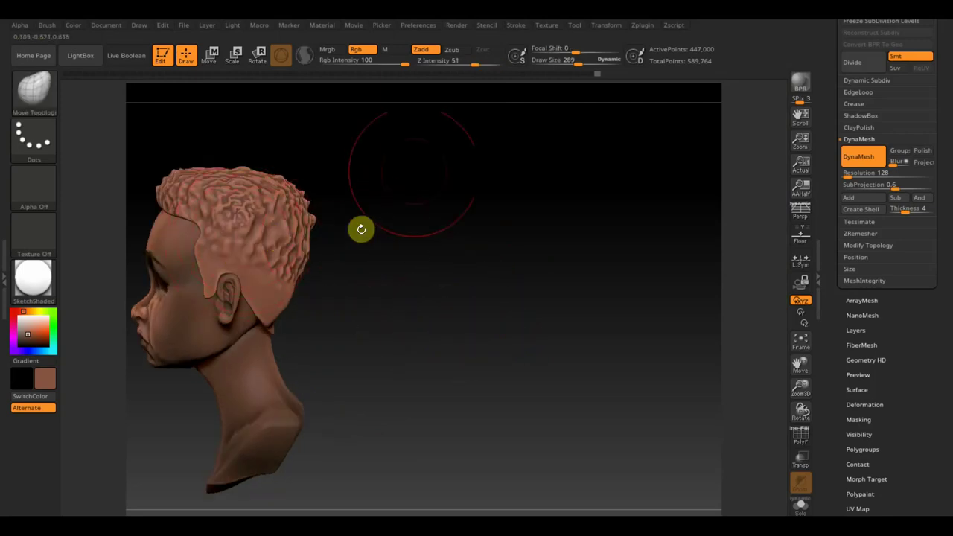
pyautogui.moveTo(578, 63); pyautogui.dragTo(564, 61)
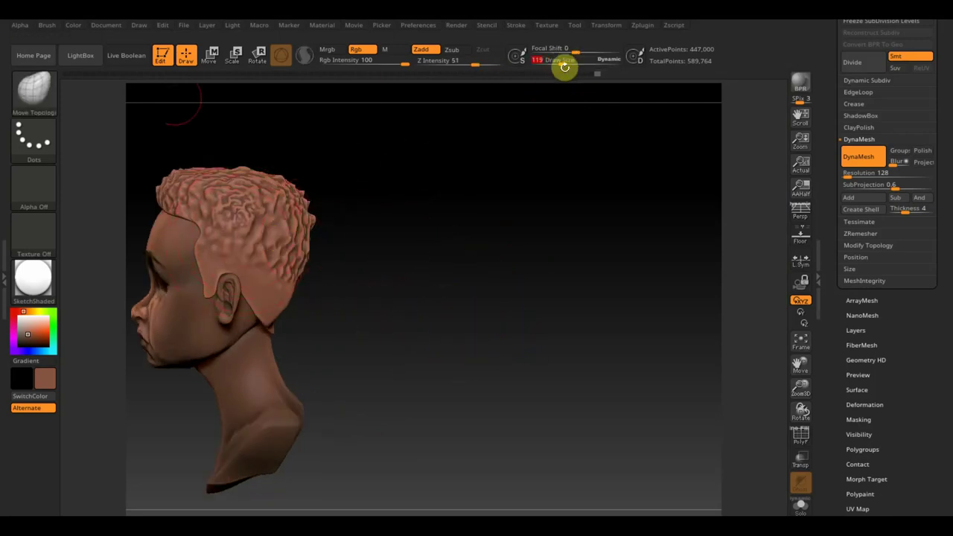
pyautogui.click(35, 93)
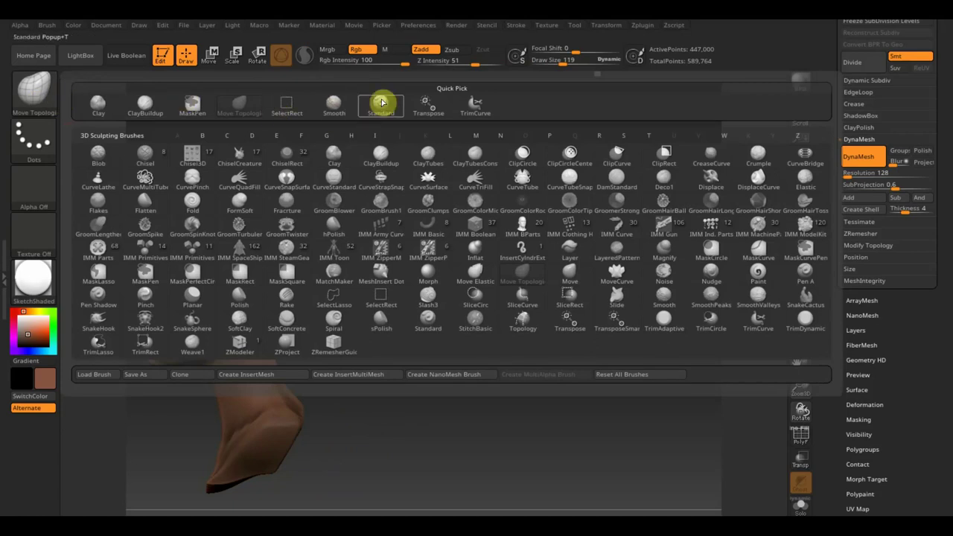
# Step: Stamp curl bumps with the Standard brush on the side and across the back of the hair
pyautogui.click(380, 99)
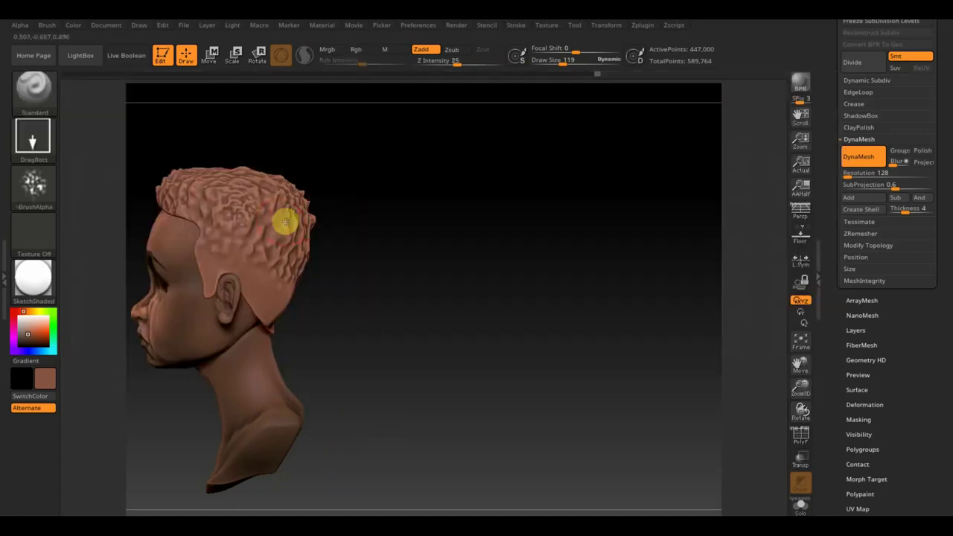
pyautogui.moveTo(214, 229)
pyautogui.mouseDown()
pyautogui.moveTo(245, 239)
pyautogui.moveTo(190, 203)
pyautogui.mouseUp()
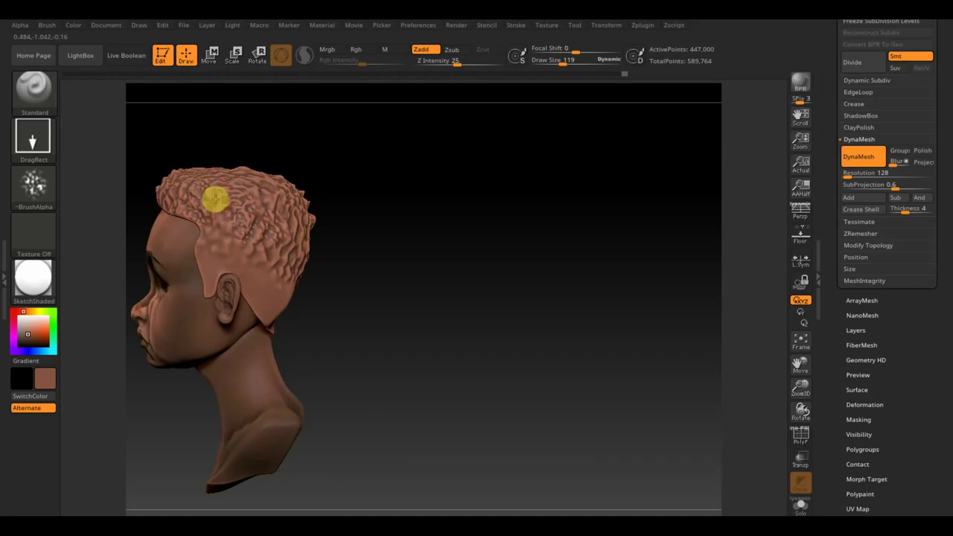
pyautogui.moveTo(229, 246); pyautogui.dragTo(234, 250)
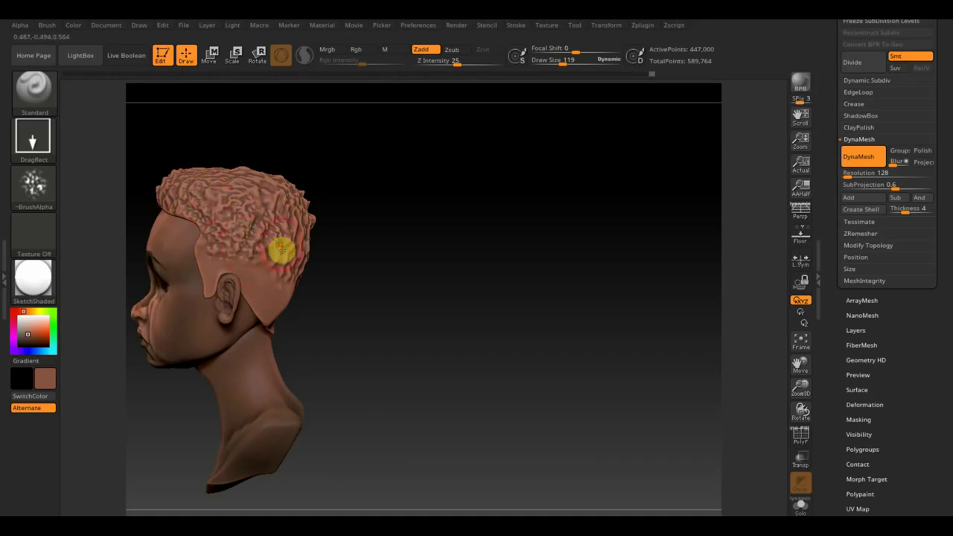
pyautogui.moveTo(387, 276); pyautogui.dragTo(366, 279)
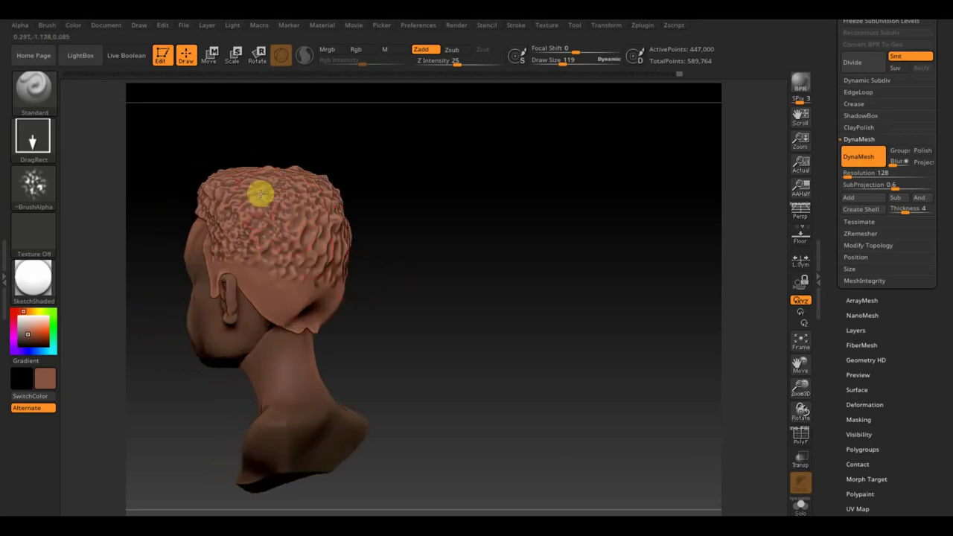
pyautogui.moveTo(308, 231)
pyautogui.mouseDown()
pyautogui.moveTo(303, 270)
pyautogui.moveTo(294, 273)
pyautogui.mouseUp()
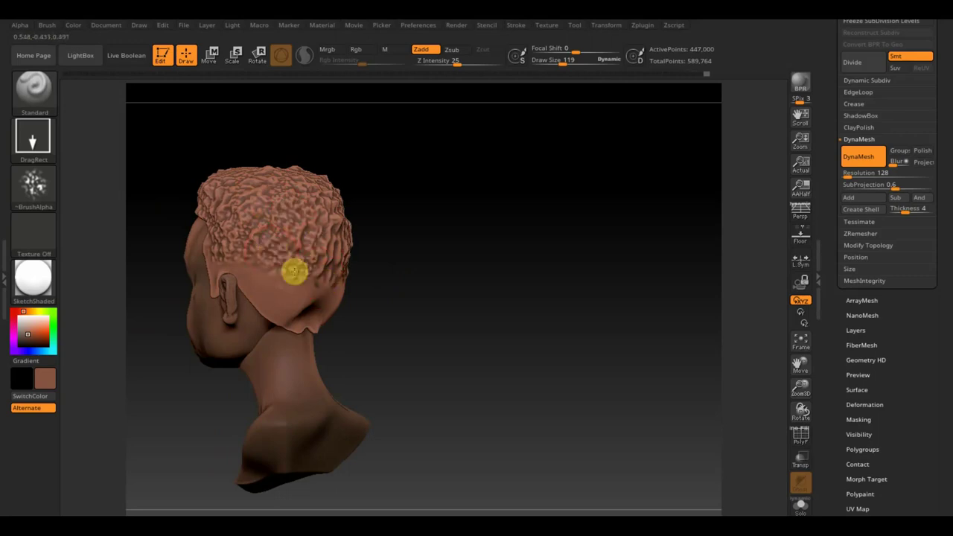
pyautogui.moveTo(425, 278)
pyautogui.mouseDown()
pyautogui.moveTo(395, 270)
pyautogui.moveTo(447, 272)
pyautogui.mouseUp()
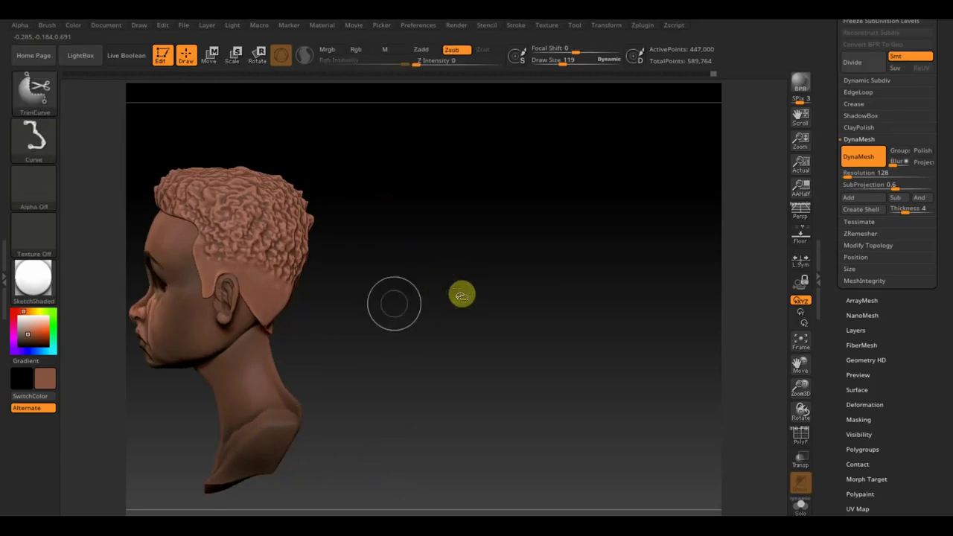
# Step: Try a straight TrimCurve cut across the nape and delete the hair's lower subdivision levels
pyautogui.moveTo(452, 344)
pyautogui.keyDown('ctrl'); pyautogui.keyDown('shift'); pyautogui.mouseDown()
pyautogui.moveTo(266, 343)
pyautogui.moveTo(239, 328)
pyautogui.mouseUp(); pyautogui.keyUp('shift'); pyautogui.keyUp('ctrl')
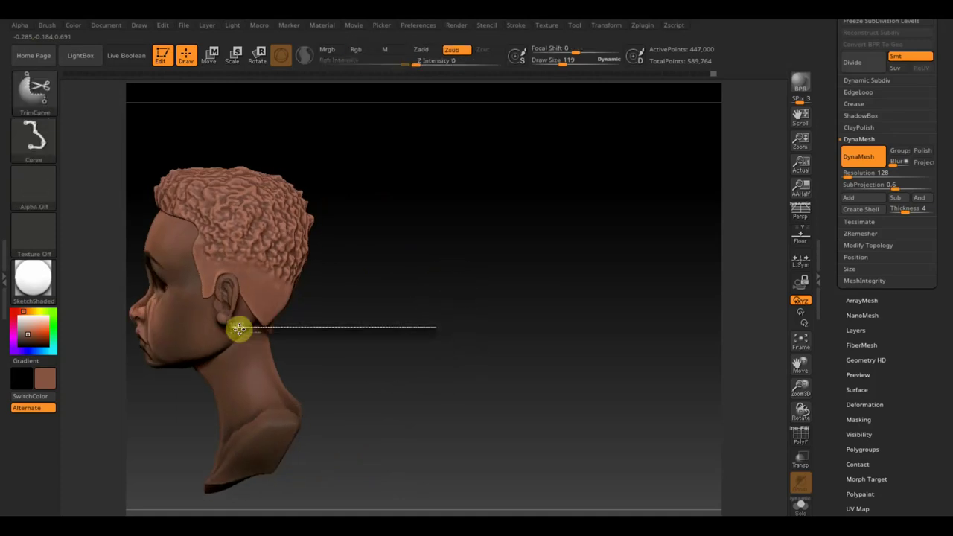
pyautogui.moveTo(470, 341)
pyautogui.keyDown('ctrl'); pyautogui.keyDown('shift'); pyautogui.mouseDown()
pyautogui.moveTo(239, 341)
pyautogui.moveTo(215, 323)
pyautogui.mouseUp(); pyautogui.keyUp('shift'); pyautogui.keyUp('ctrl')
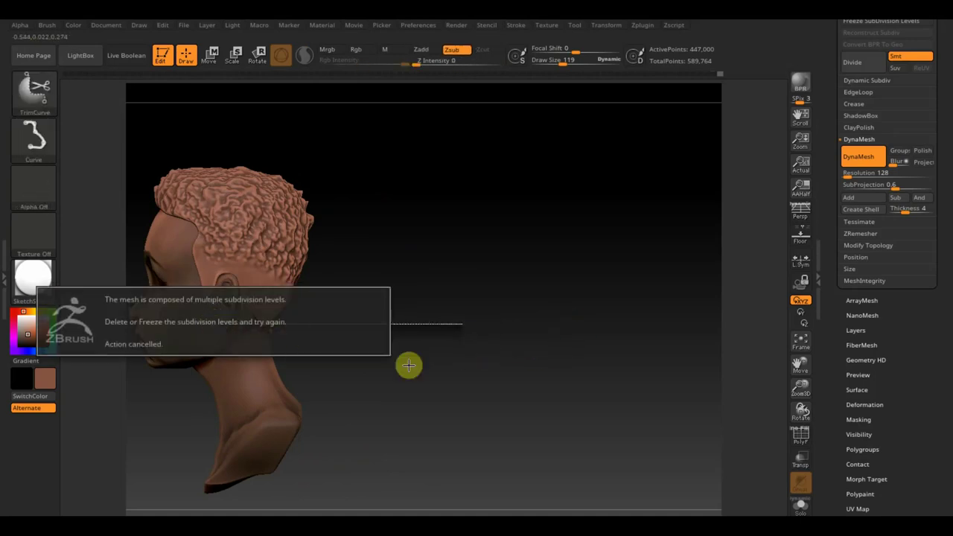
pyautogui.moveTo(935, 87); pyautogui.dragTo(940, 162)
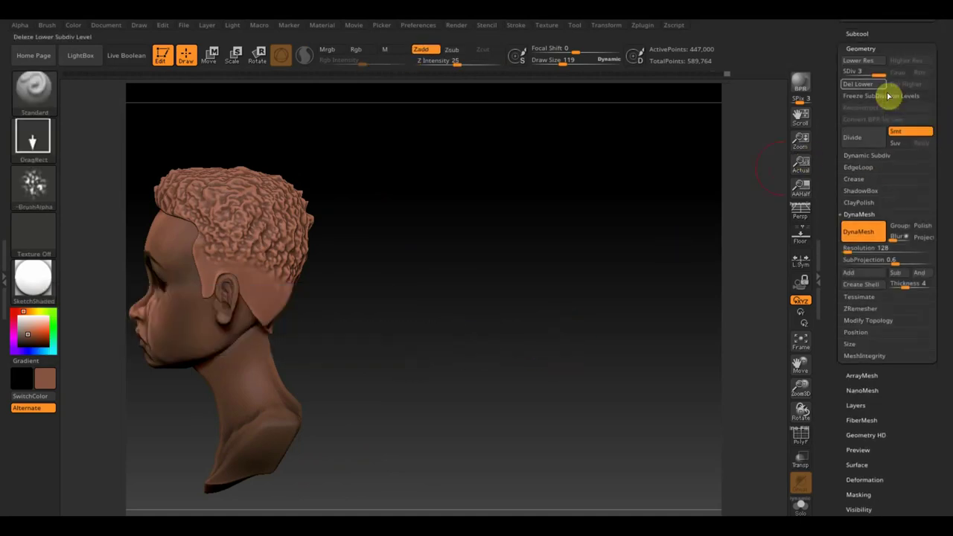
pyautogui.click(866, 87)
pyautogui.keyDown('ctrl'); pyautogui.keyDown('shift'); pyautogui.moveTo(508, 325); pyautogui.dragTo(180, 322); pyautogui.keyUp('shift'); pyautogui.keyUp('ctrl')
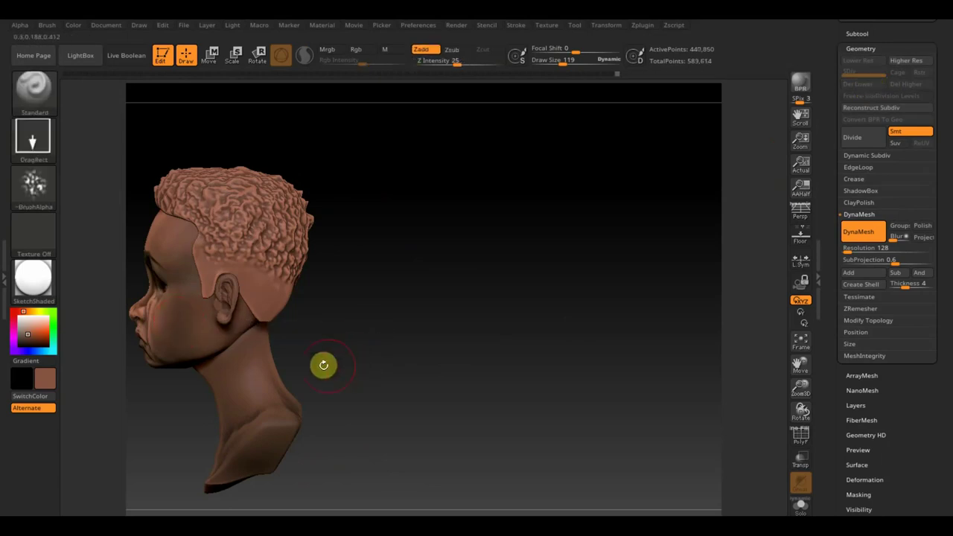
# Step: Trim the hair straight across the nape, check the back, and select the head subtool
pyautogui.keyDown('ctrl'); pyautogui.keyDown('shift'); pyautogui.moveTo(239, 376); pyautogui.dragTo(311, 443); pyautogui.keyUp('shift'); pyautogui.keyUp('ctrl')
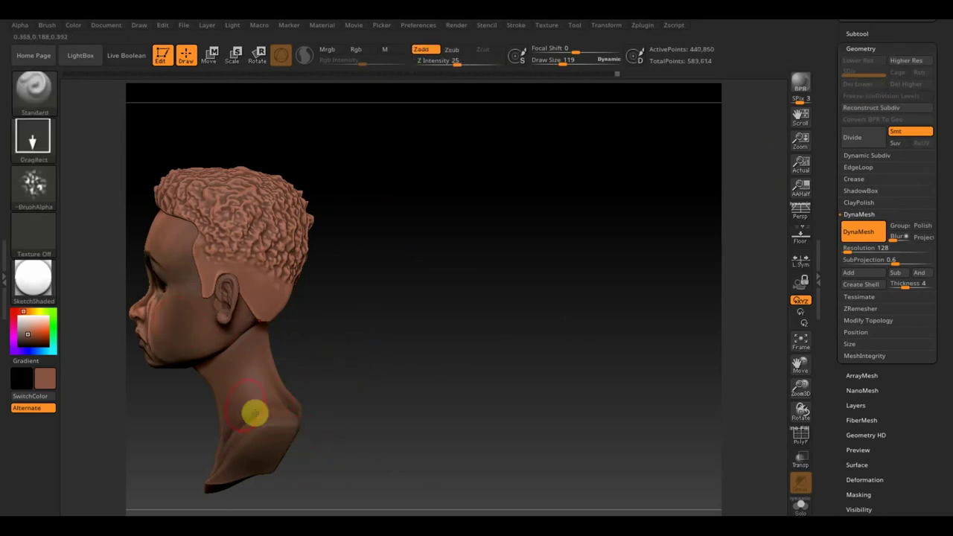
pyautogui.moveTo(259, 415)
pyautogui.mouseDown()
pyautogui.moveTo(422, 409)
pyautogui.moveTo(364, 407)
pyautogui.moveTo(393, 423)
pyautogui.moveTo(437, 404)
pyautogui.moveTo(282, 326)
pyautogui.mouseUp()
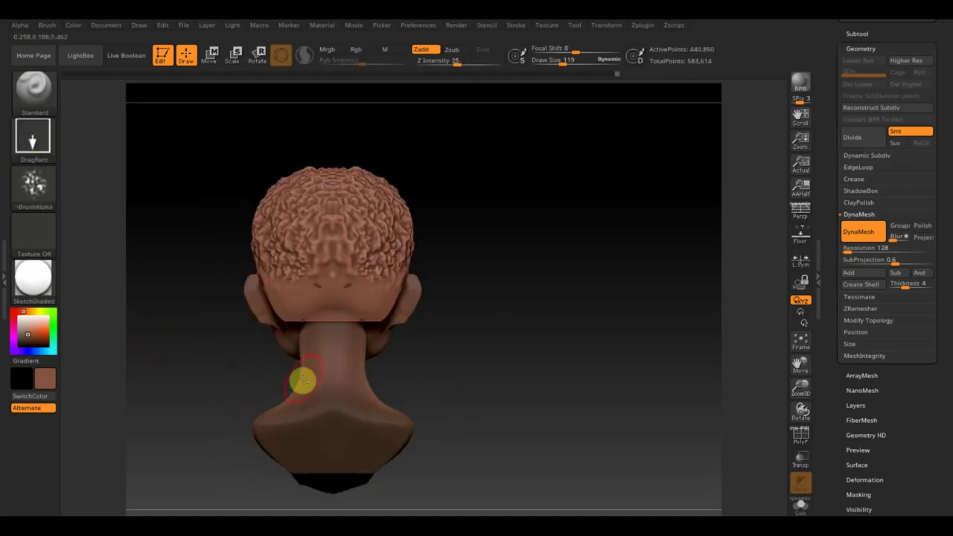
pyautogui.keyDown('alt'); pyautogui.click(302, 378); pyautogui.keyUp('alt')
pyautogui.click(34, 87)
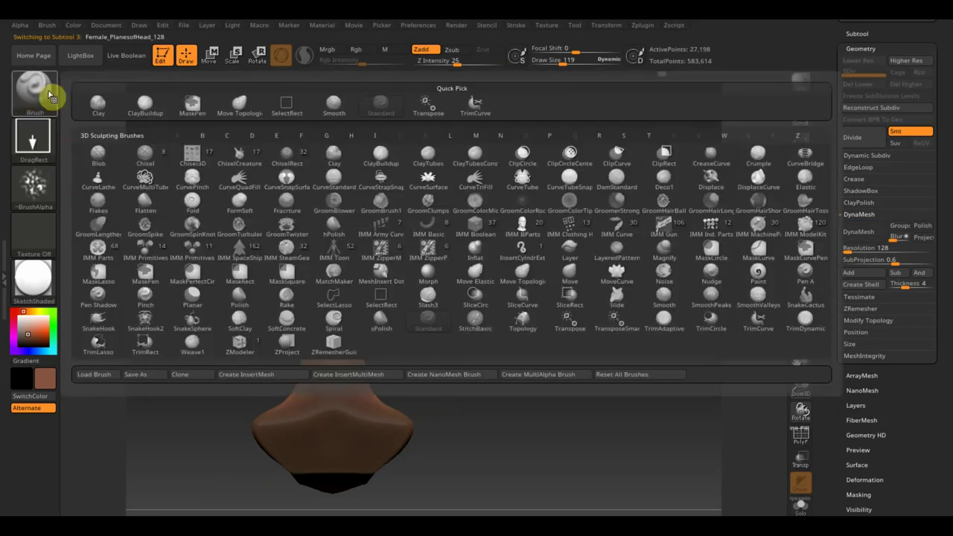
# Step: Pick Move Topological at draw size 258 and orbit the bust from profile to front view
pyautogui.click(264, 105)
pyautogui.moveTo(528, 63); pyautogui.dragTo(574, 62)
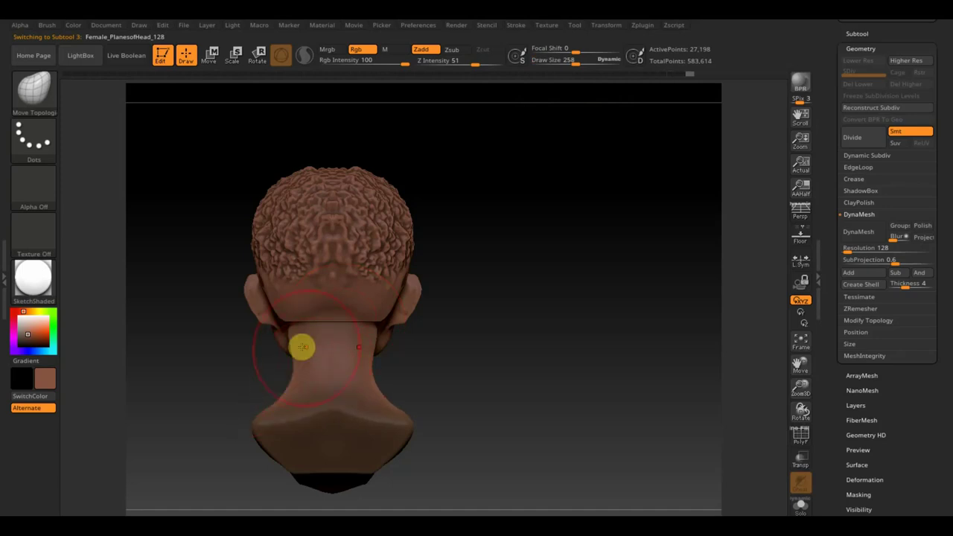
pyautogui.moveTo(447, 349)
pyautogui.mouseDown()
pyautogui.moveTo(513, 364)
pyautogui.moveTo(477, 357)
pyautogui.mouseUp()
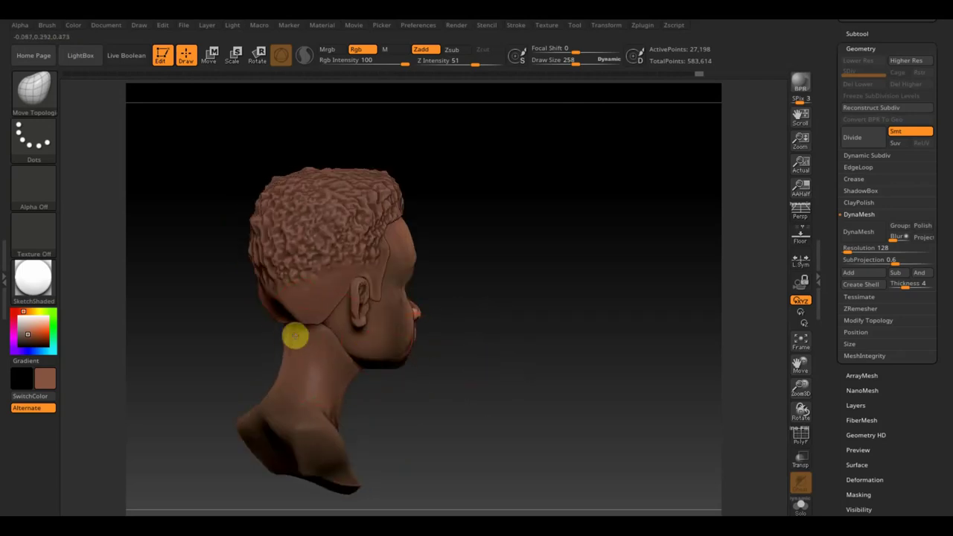
pyautogui.moveTo(294, 326)
pyautogui.mouseDown()
pyautogui.moveTo(385, 400)
pyautogui.moveTo(351, 385)
pyautogui.mouseUp()
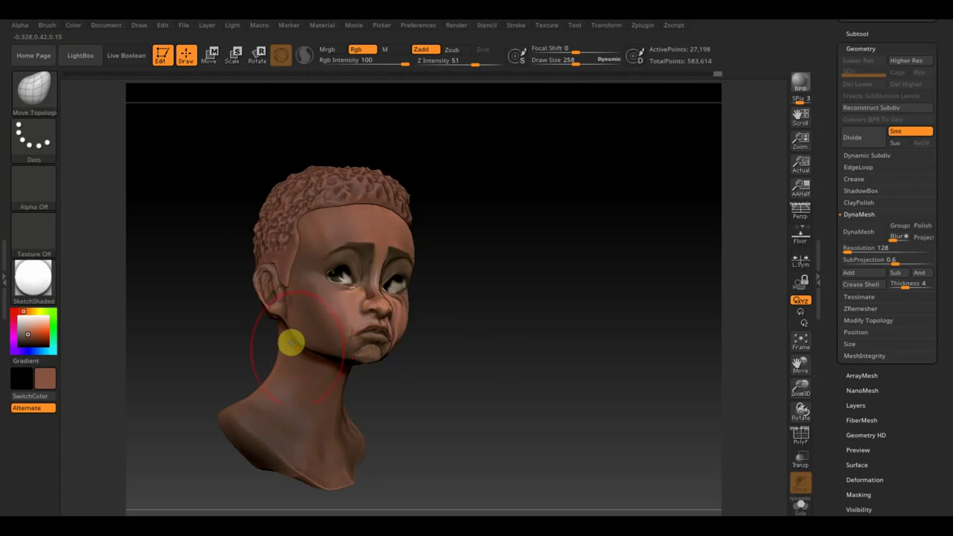
pyautogui.keyDown('shift'); pyautogui.moveTo(476, 373); pyautogui.dragTo(513, 415); pyautogui.keyUp('shift')
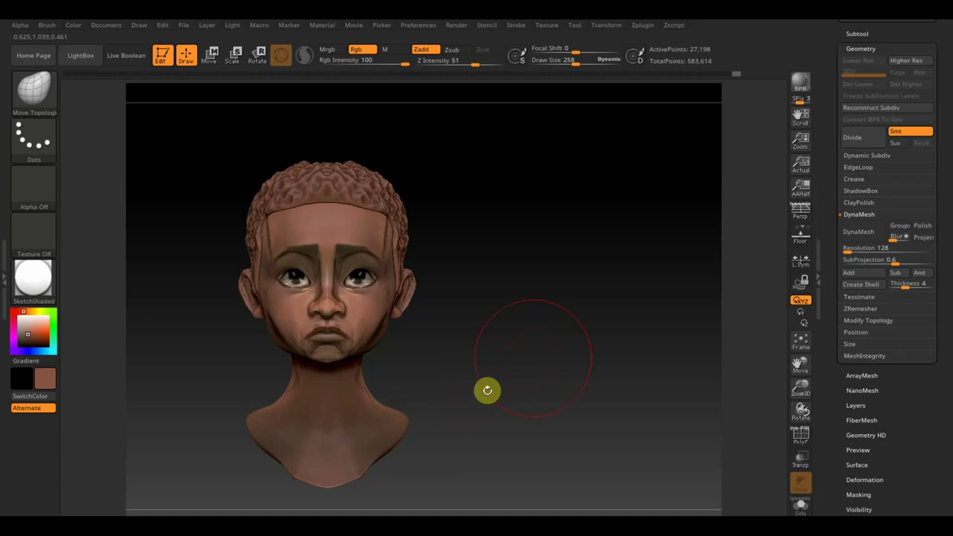
pyautogui.keyDown('alt'); pyautogui.moveTo(487, 390); pyautogui.dragTo(593, 379); pyautogui.keyUp('alt')
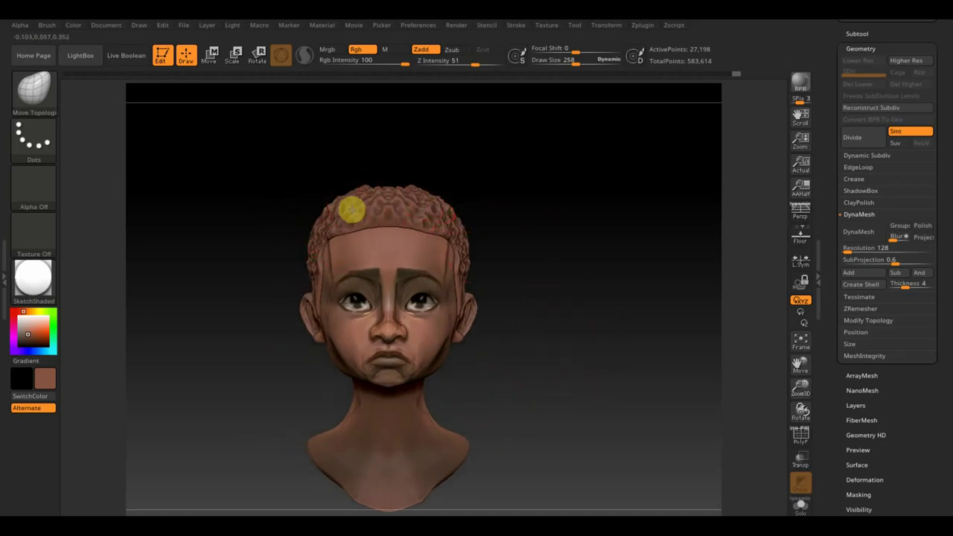
# Step: Select the Extract0 hair subtool and return to the Move Topological brush
pyautogui.keyDown('alt'); pyautogui.click(351, 210); pyautogui.keyUp('alt')
pyautogui.press('b')
pyautogui.press('m')
pyautogui.press('t')
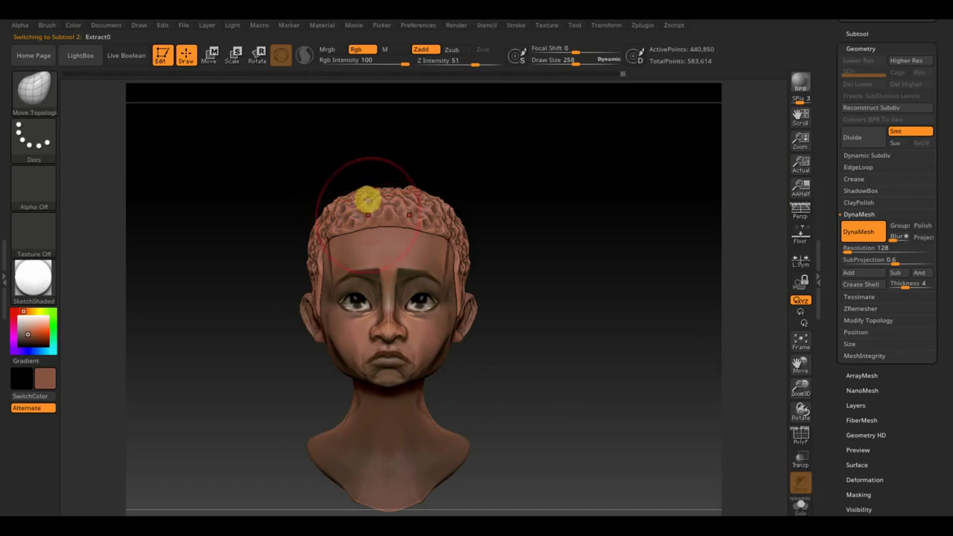
# Step: Turn the head to the front and position the reference photo over it
pyautogui.moveTo(521, 221)
pyautogui.mouseDown()
pyautogui.moveTo(587, 230)
pyautogui.moveTo(500, 222)
pyautogui.mouseUp()
pyautogui.keyDown('shift'); pyautogui.moveTo(315, 216); pyautogui.dragTo(436, 196); pyautogui.keyUp('shift')
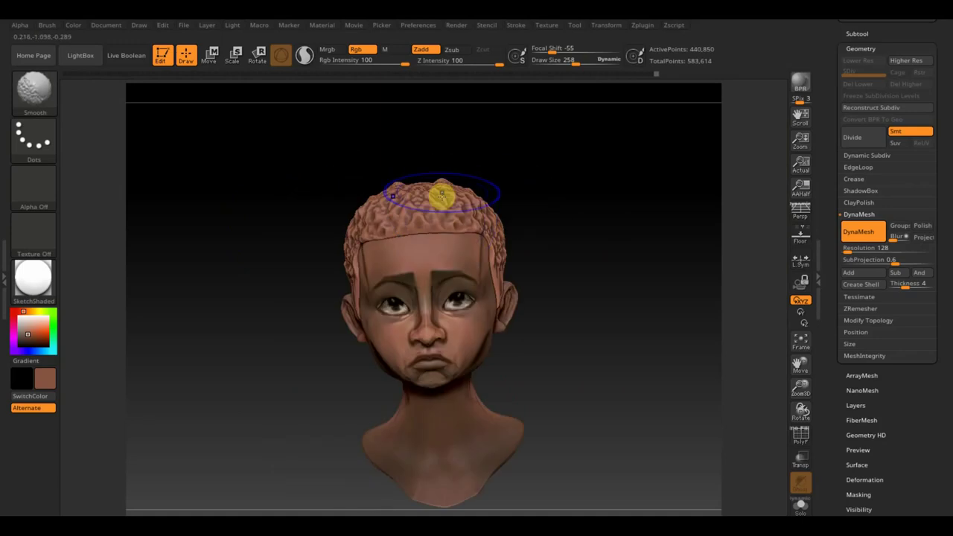
pyautogui.hotkey('shift', 'z')
pyautogui.moveTo(696, 223)
pyautogui.mouseDown()
pyautogui.moveTo(532, 298)
pyautogui.moveTo(477, 213)
pyautogui.moveTo(570, 298)
pyautogui.mouseUp()
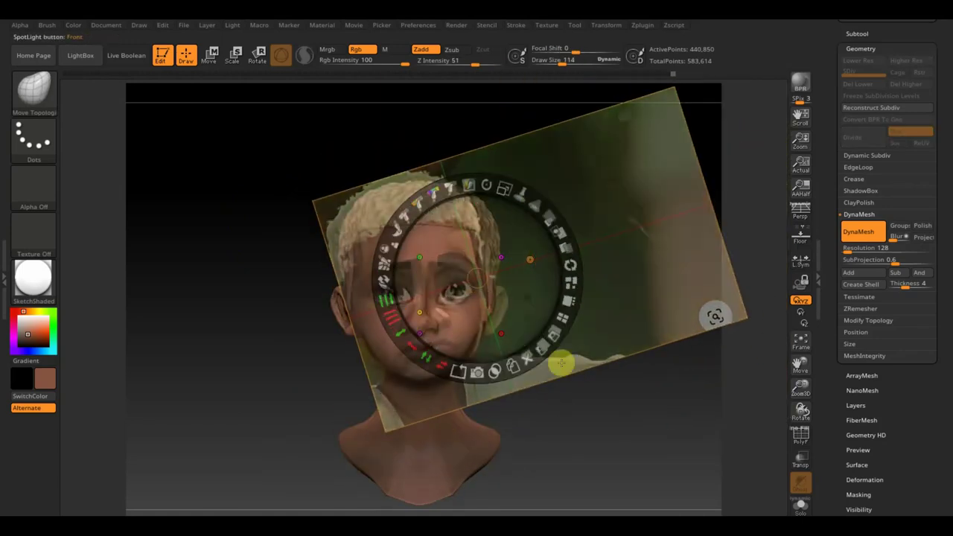
pyautogui.press('z')
# Step: Pick the Standard brush with Rgb on and paint the hair a lighter colour
pyautogui.press('b')
pyautogui.press('s')
pyautogui.press('t')
pyautogui.click(30, 138)
pyautogui.click(357, 50)
pyautogui.moveTo(563, 64); pyautogui.dragTo(574, 64)
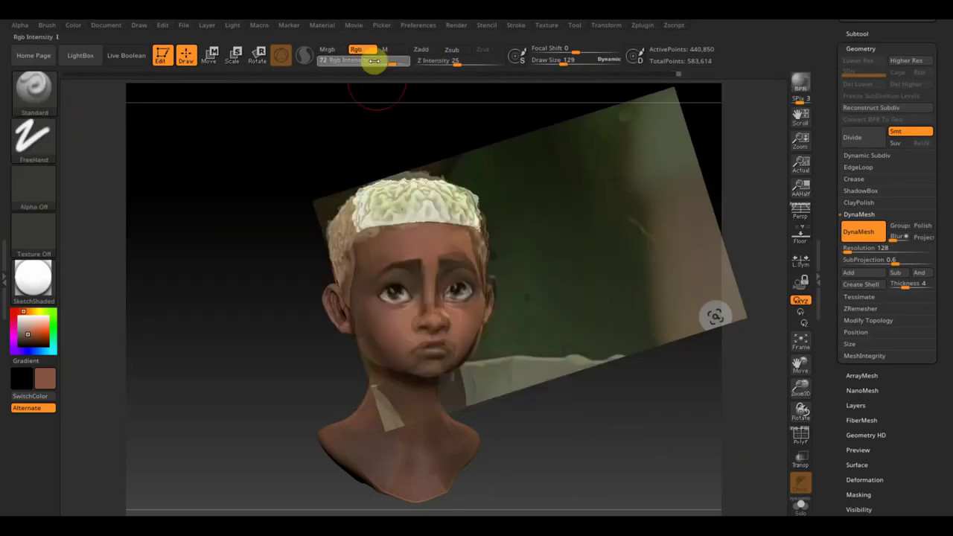
pyautogui.moveTo(372, 64); pyautogui.dragTo(406, 64)
pyautogui.moveTo(447, 201); pyautogui.dragTo(359, 183)
# Step: Lower Rgb intensity to 21, set brush size about 124, and paint darker strokes on the hair
pyautogui.hotkey('shift', 'z')
pyautogui.moveTo(521, 238); pyautogui.dragTo(621, 283)
pyautogui.moveTo(564, 64); pyautogui.dragTo(555, 64)
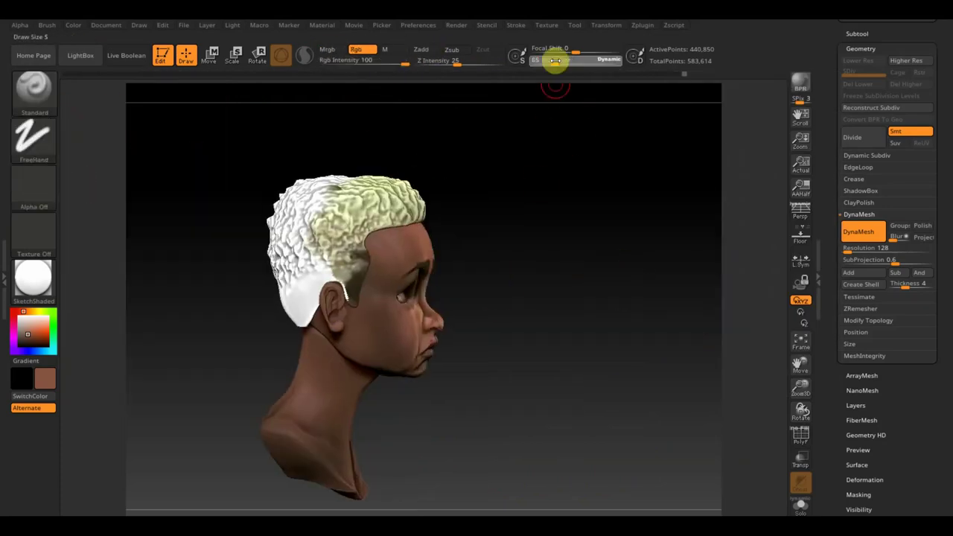
pyautogui.moveTo(403, 64); pyautogui.dragTo(360, 64)
pyautogui.moveTo(554, 64); pyautogui.dragTo(563, 64)
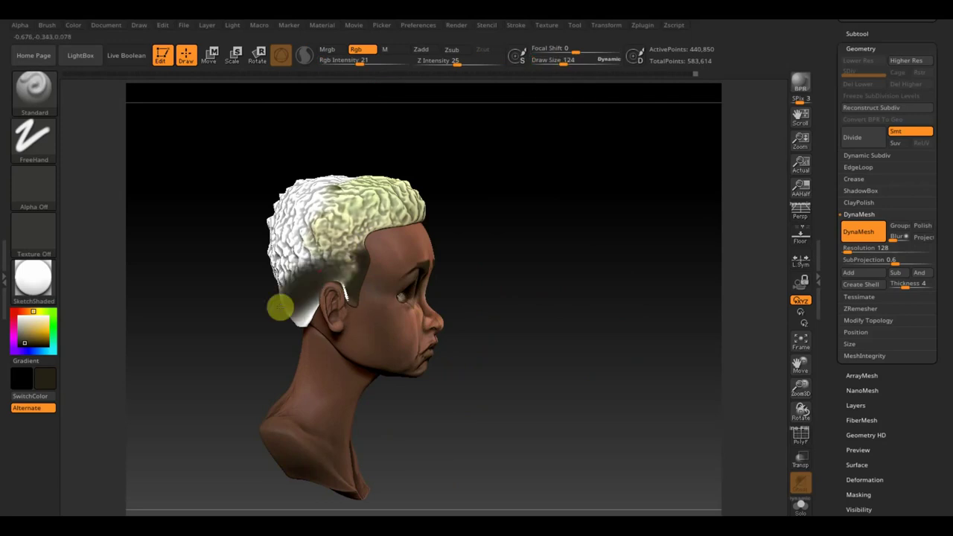
pyautogui.moveTo(388, 302)
pyautogui.mouseDown()
pyautogui.moveTo(277, 327)
pyautogui.moveTo(485, 238)
pyautogui.mouseUp()
pyautogui.hotkey('shift', 'z')
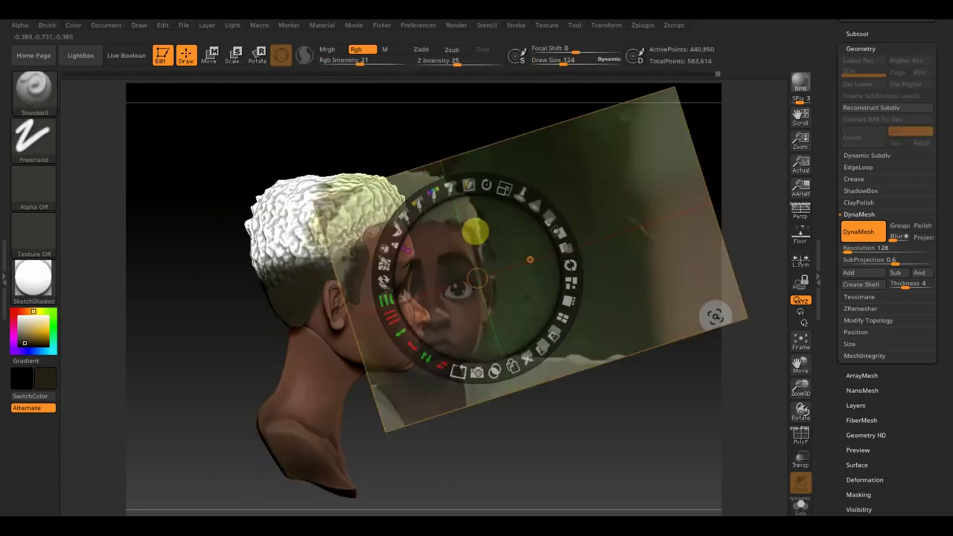
pyautogui.moveTo(467, 206); pyautogui.dragTo(431, 230)
pyautogui.moveTo(321, 210); pyautogui.dragTo(256, 236)
# Step: Hide the reference photo and step back and forward through the undo history
pyautogui.hotkey('shift', 'z')
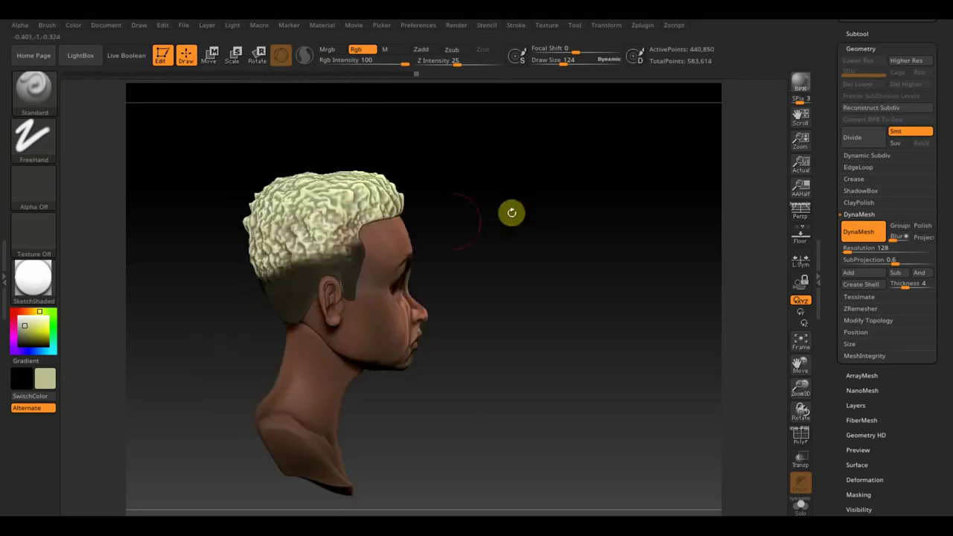
pyautogui.click(417, 74)
pyautogui.click(433, 74)
pyautogui.moveTo(330, 176)
pyautogui.mouseDown()
pyautogui.moveTo(400, 213)
pyautogui.moveTo(375, 225)
pyautogui.mouseUp()
pyautogui.click(443, 74)
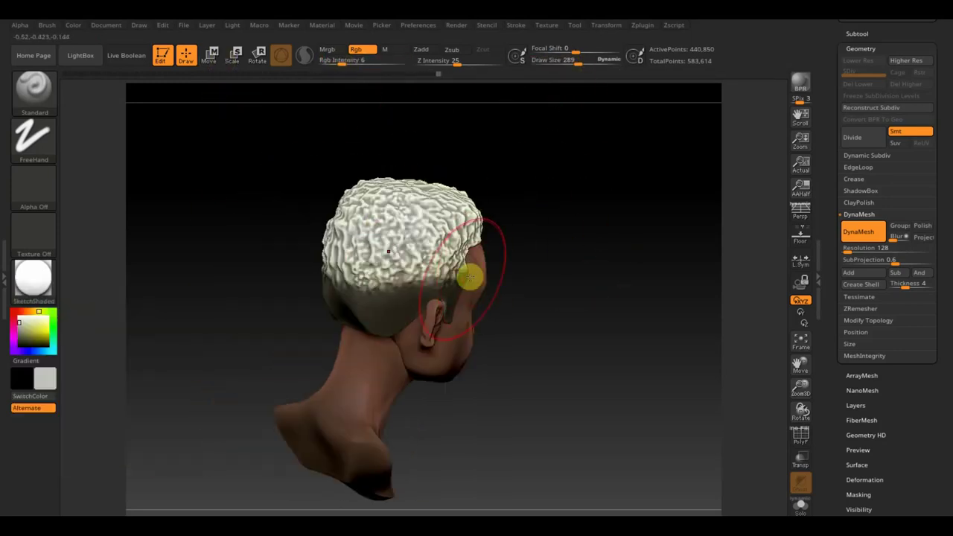
# Step: Try the Move Topological brush at draw size about 208
pyautogui.press('b')
pyautogui.click(234, 102)
pyautogui.click(571, 60)
pyautogui.moveTo(347, 336)
pyautogui.mouseDown()
pyautogui.moveTo(530, 330)
pyautogui.moveTo(434, 320)
pyautogui.moveTo(437, 270)
pyautogui.moveTo(670, 362)
pyautogui.moveTo(561, 139)
pyautogui.mouseUp()
# Step: Switch back to the Standard brush with Draw Size 151 and Rgb Intensity 12
pyautogui.press('b')
pyautogui.click(380, 104)
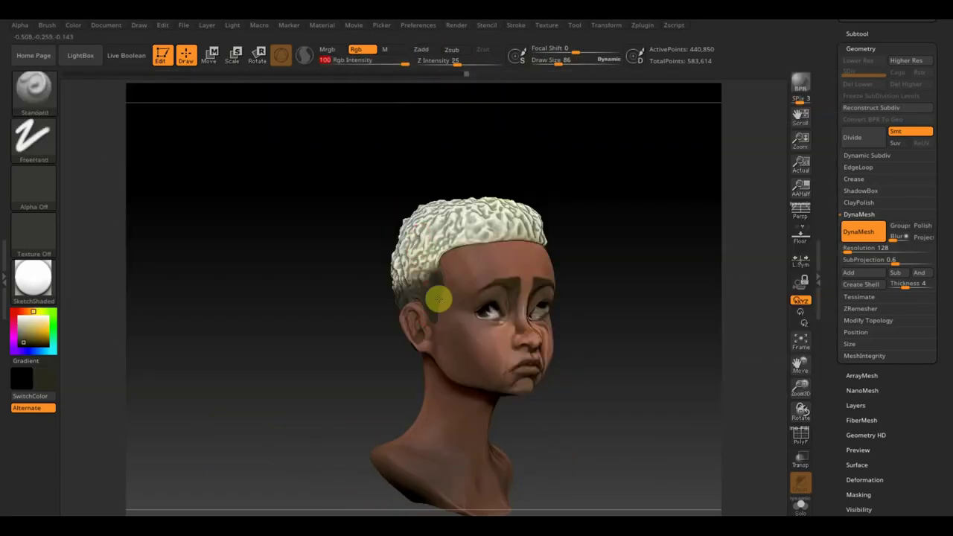
pyautogui.moveTo(647, 268)
pyautogui.mouseDown()
pyautogui.moveTo(516, 262)
pyautogui.moveTo(583, 81)
pyautogui.mouseUp()
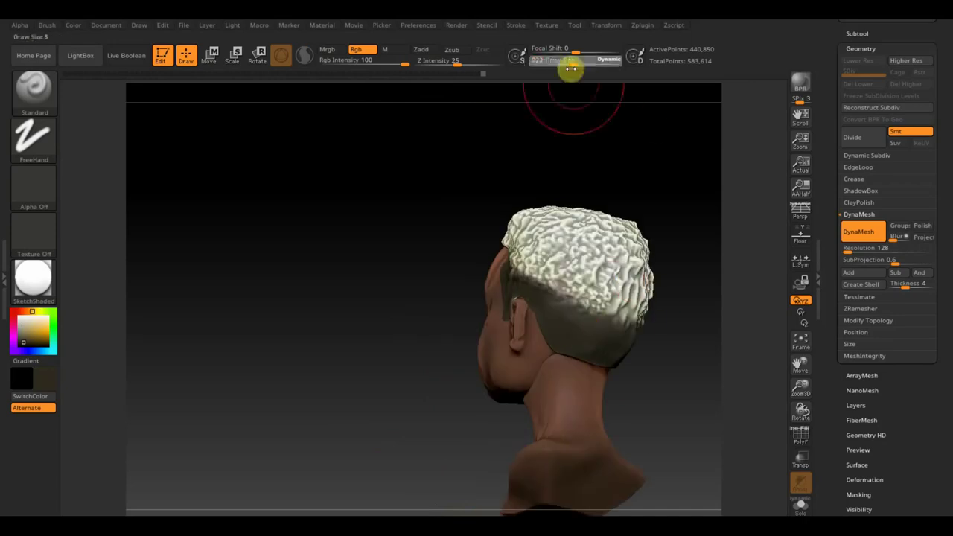
pyautogui.click(567, 60)
pyautogui.write('151')
pyautogui.press('Return')
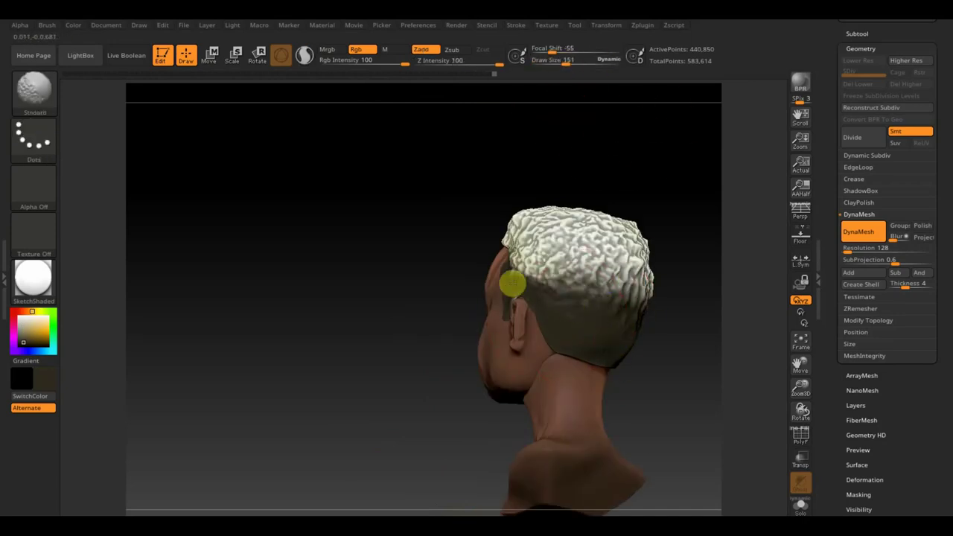
pyautogui.click(347, 61)
pyautogui.write('12')
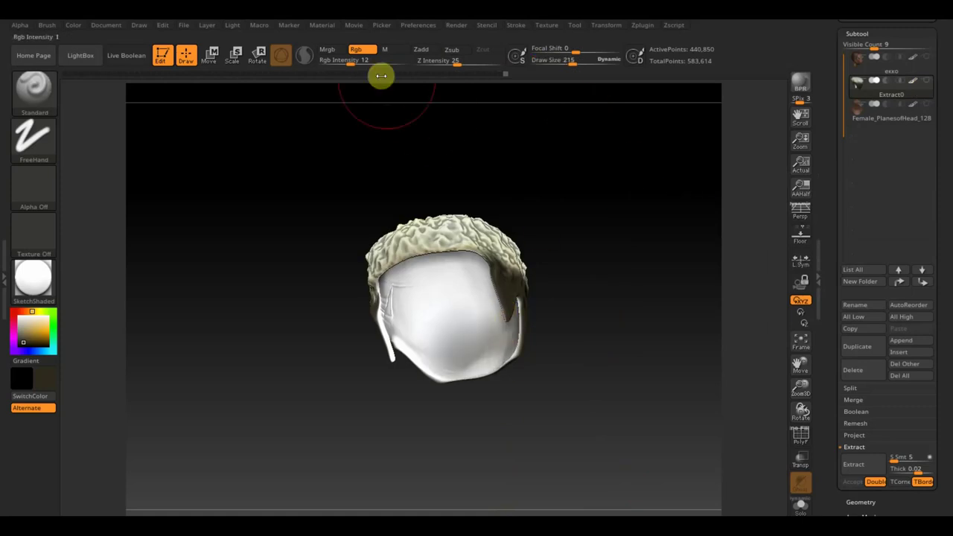
# Step: Unhide the Female_PlanesofHead subtool beneath the hair, lower intensity further, and check every side
pyautogui.moveTo(397, 355)
pyautogui.mouseDown()
pyautogui.moveTo(589, 367)
pyautogui.moveTo(489, 237)
pyautogui.mouseUp()
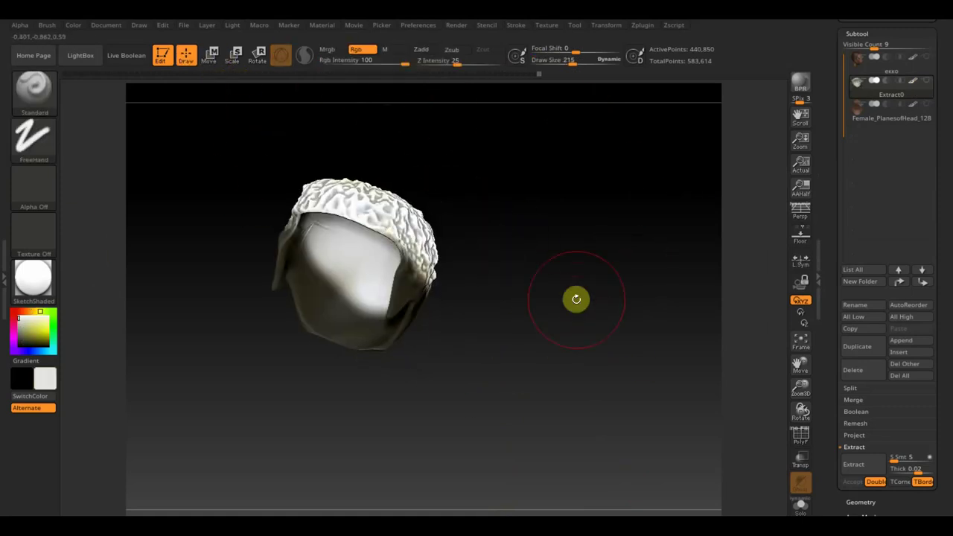
pyautogui.moveTo(574, 298); pyautogui.dragTo(353, 308)
pyautogui.click(926, 104)
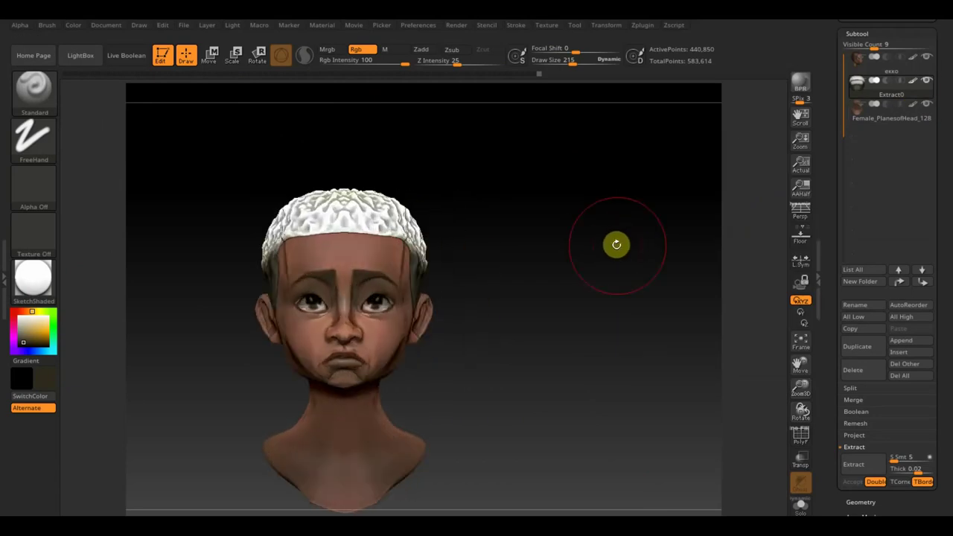
pyautogui.moveTo(405, 64); pyautogui.dragTo(355, 63)
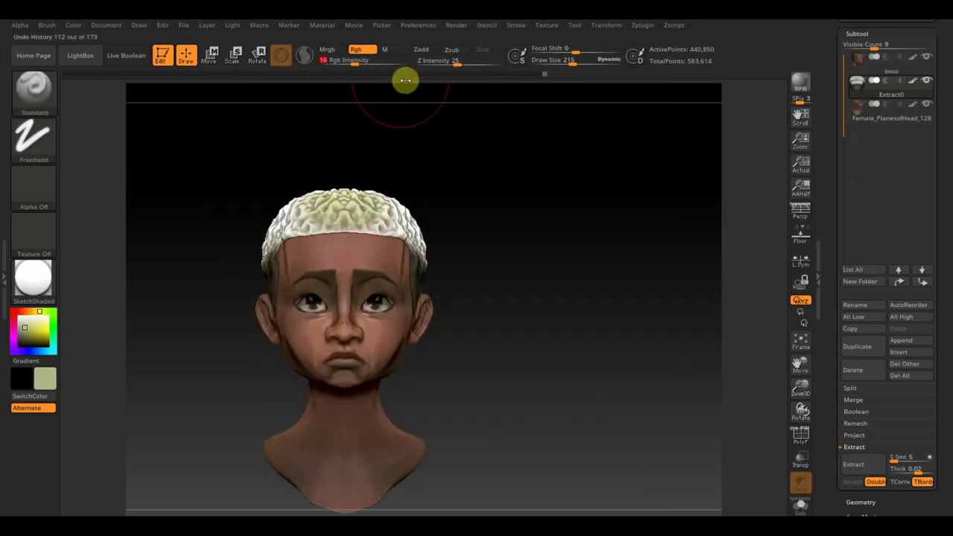
pyautogui.moveTo(404, 89); pyautogui.dragTo(230, 202)
pyautogui.moveTo(332, 222)
pyautogui.mouseDown()
pyautogui.moveTo(522, 196)
pyautogui.moveTo(485, 219)
pyautogui.moveTo(468, 198)
pyautogui.moveTo(406, 227)
pyautogui.mouseUp()
pyautogui.moveTo(615, 241); pyautogui.dragTo(676, 241)
pyautogui.moveTo(578, 60); pyautogui.dragTo(556, 60)
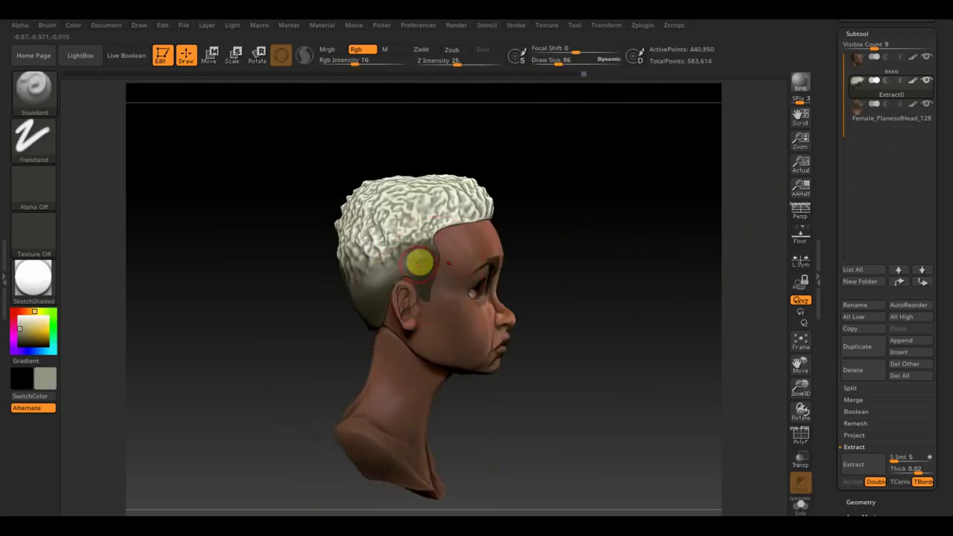
pyautogui.moveTo(367, 288); pyautogui.dragTo(510, 240)
# Step: Select the Move Topological brush at draw size 195
pyautogui.click(40, 93)
pyautogui.click(239, 104)
pyautogui.moveTo(547, 64); pyautogui.dragTo(557, 65)
pyautogui.moveTo(446, 186)
pyautogui.mouseDown()
pyautogui.moveTo(436, 330)
pyautogui.moveTo(484, 333)
pyautogui.mouseUp()
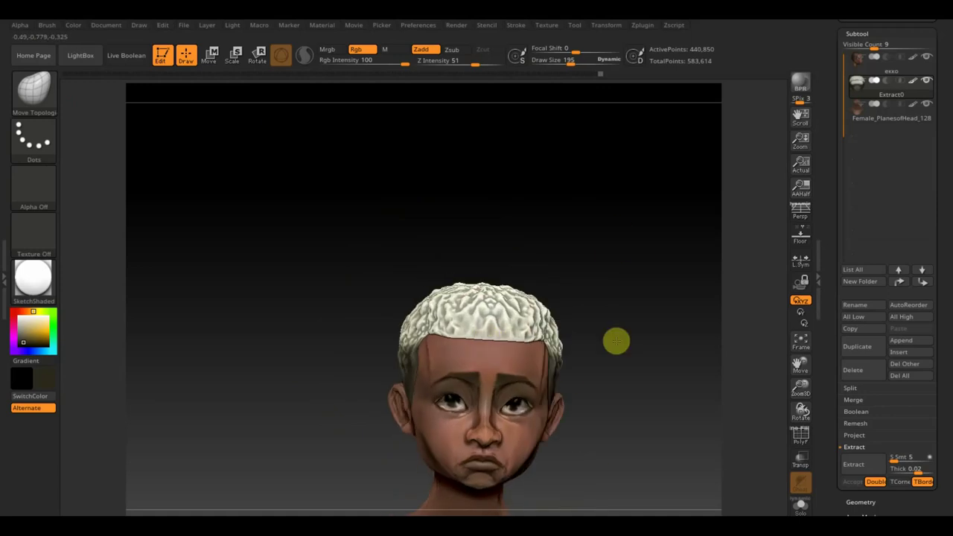
pyautogui.moveTo(615, 338); pyautogui.dragTo(623, 308)
pyautogui.moveTo(544, 290); pyautogui.dragTo(496, 291)
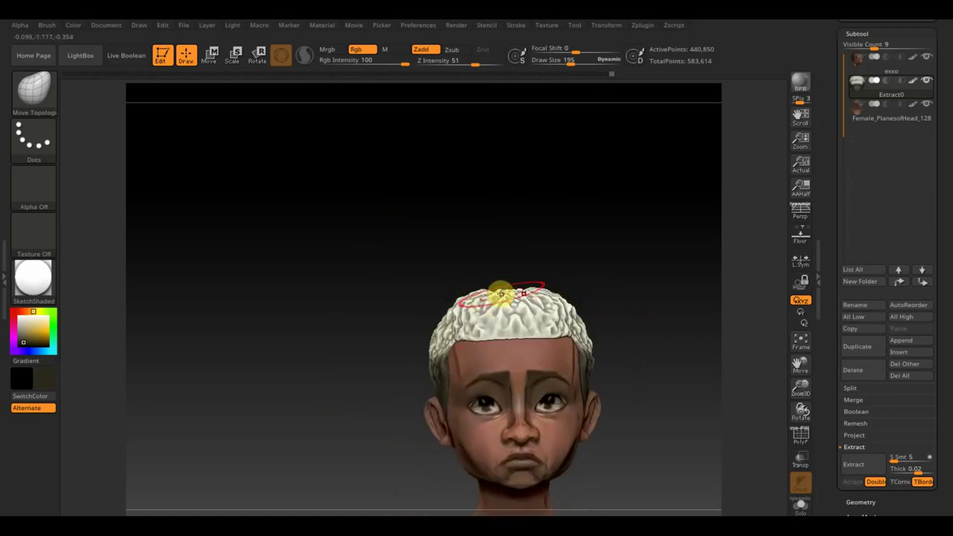
pyautogui.moveTo(645, 291)
pyautogui.keyDown('alt'); pyautogui.mouseDown()
pyautogui.moveTo(614, 300)
pyautogui.moveTo(374, 178)
pyautogui.mouseUp(); pyautogui.keyUp('alt')
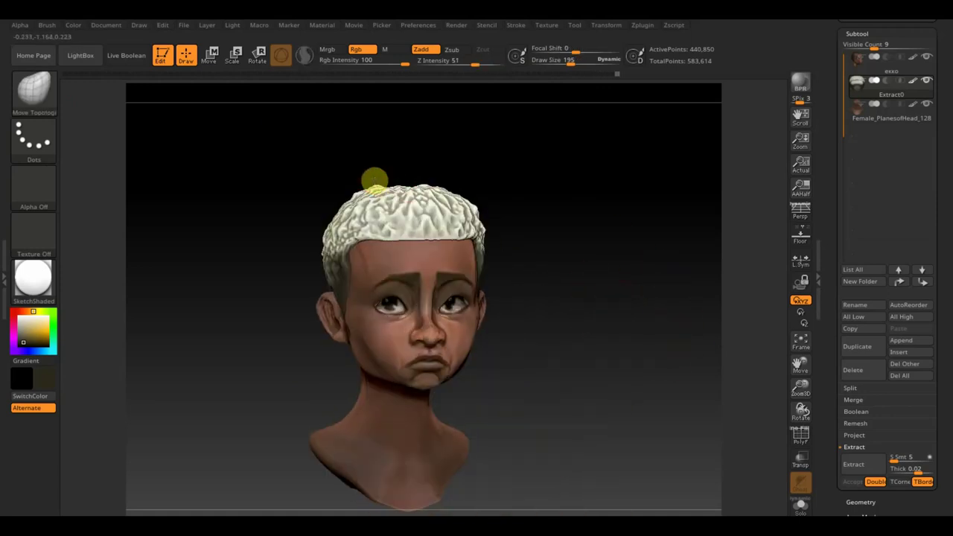
pyautogui.moveTo(350, 213)
pyautogui.mouseDown()
pyautogui.moveTo(341, 213)
pyautogui.moveTo(580, 172)
pyautogui.mouseUp()
pyautogui.moveTo(445, 190); pyautogui.dragTo(452, 239)
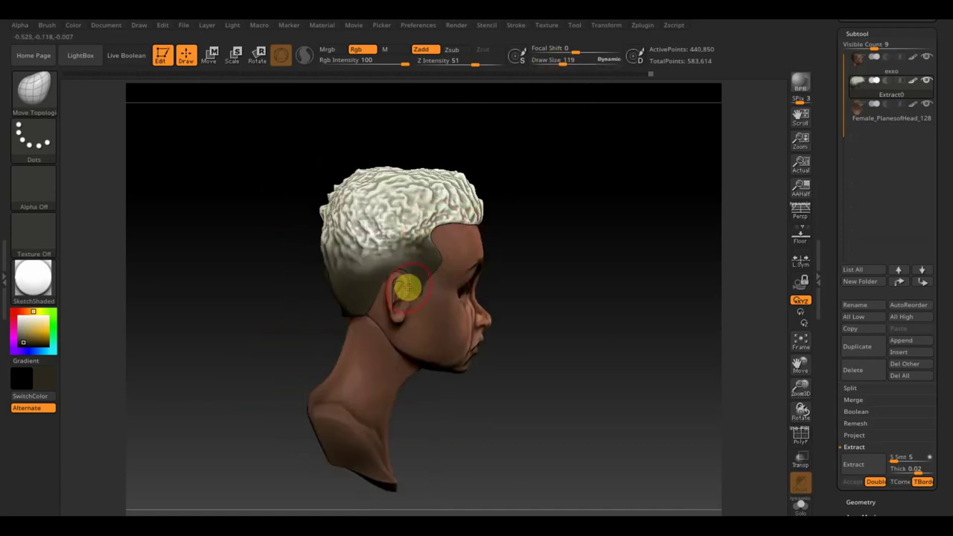
pyautogui.moveTo(457, 181)
pyautogui.mouseDown()
pyautogui.moveTo(620, 271)
pyautogui.moveTo(617, 259)
pyautogui.mouseUp()
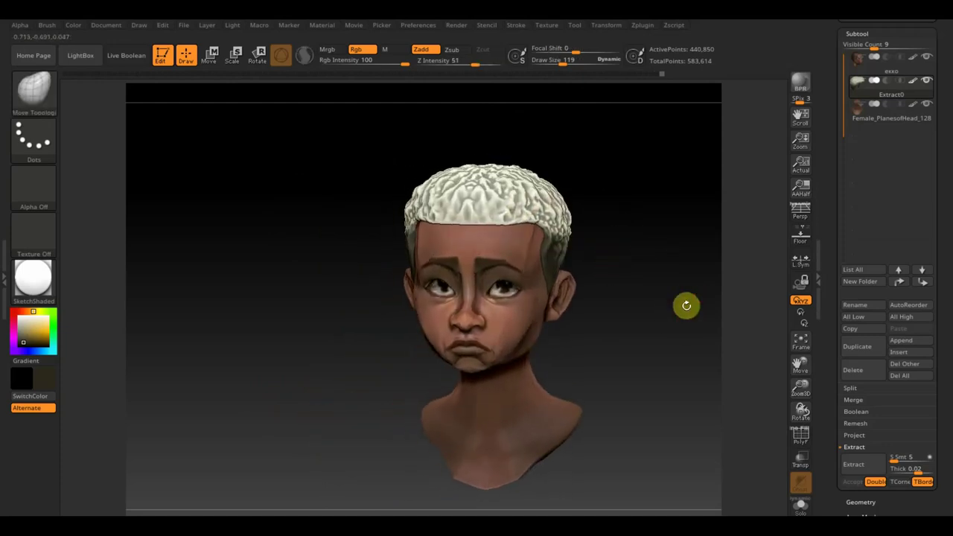
pyautogui.keyDown('alt'); pyautogui.moveTo(683, 306); pyautogui.dragTo(712, 340); pyautogui.keyUp('alt')
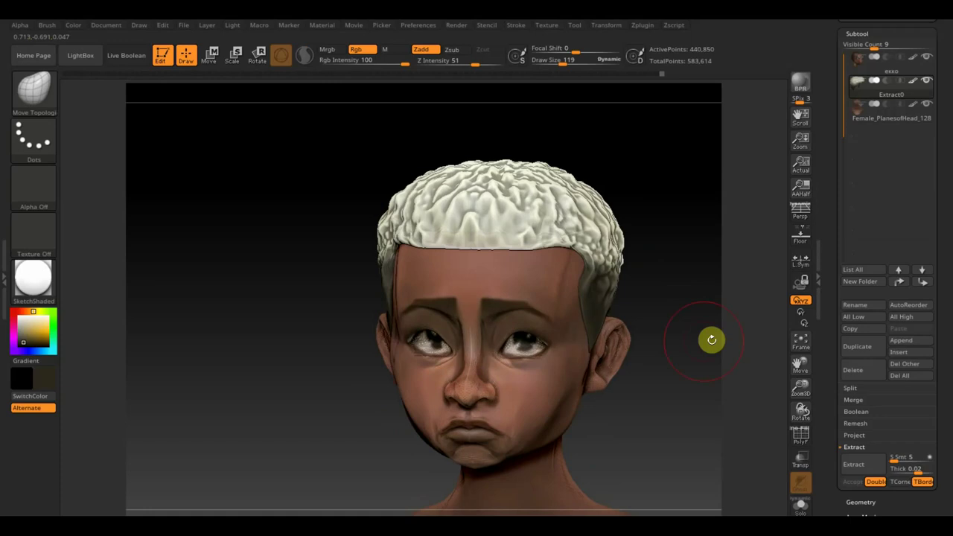
pyautogui.moveTo(712, 340)
pyautogui.mouseDown()
pyautogui.moveTo(658, 283)
pyautogui.moveTo(655, 307)
pyautogui.mouseUp()
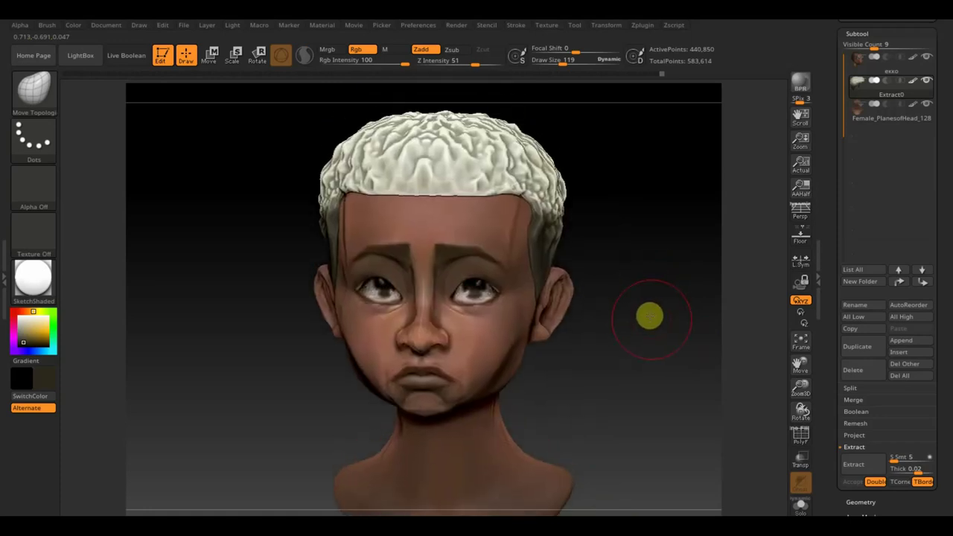
pyautogui.moveTo(649, 316)
pyautogui.mouseDown()
pyautogui.moveTo(717, 313)
pyautogui.moveTo(638, 325)
pyautogui.moveTo(655, 334)
pyautogui.moveTo(533, 372)
pyautogui.mouseUp()
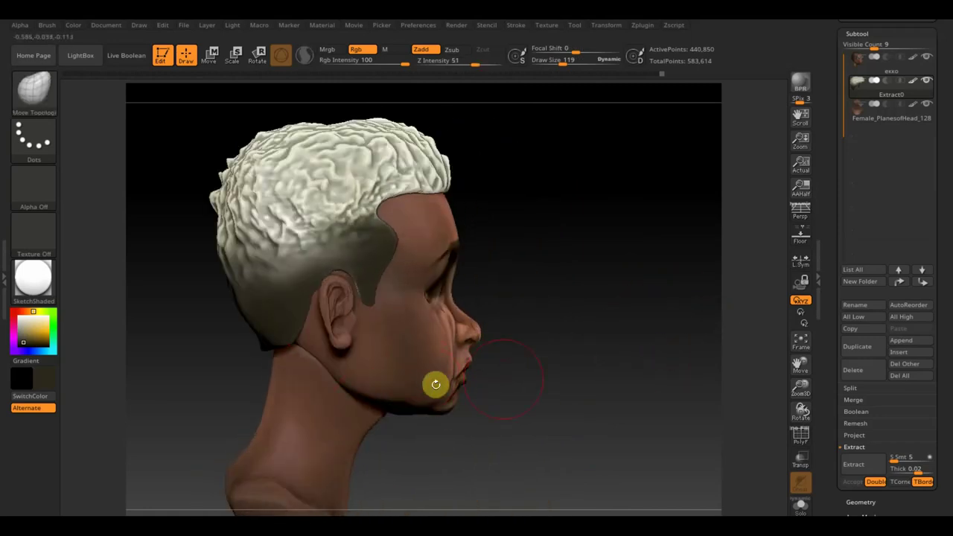
pyautogui.moveTo(466, 353); pyautogui.dragTo(525, 346, button='right')
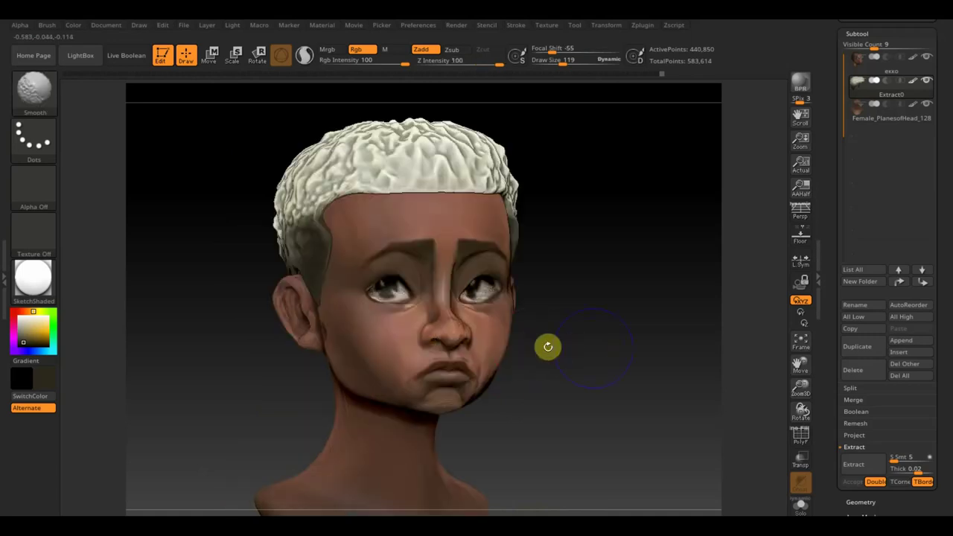
pyautogui.moveTo(526, 346); pyautogui.dragTo(600, 361)
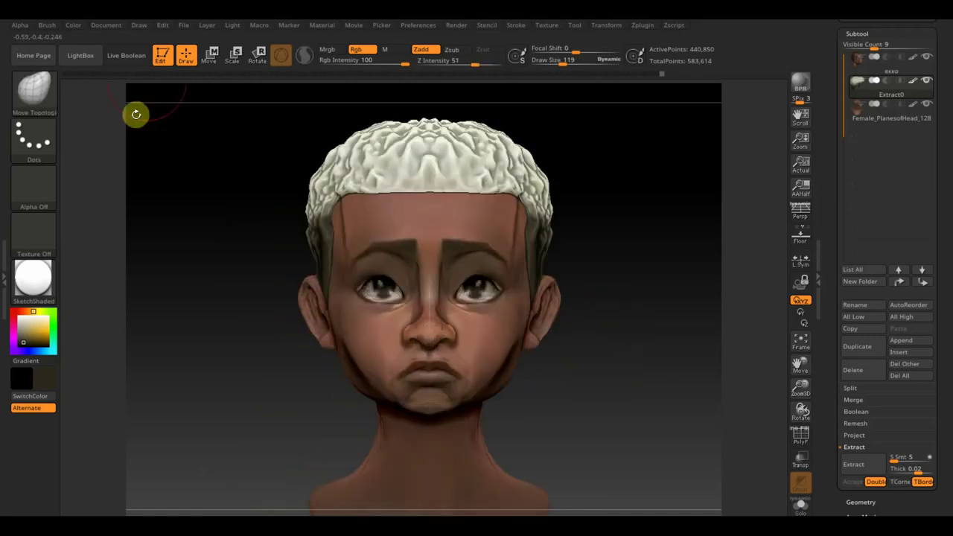
# Step: Overwrite ZBrushProject екко ребенок.zpr via Save As, then make the екко subtool active
pyautogui.click(185, 27)
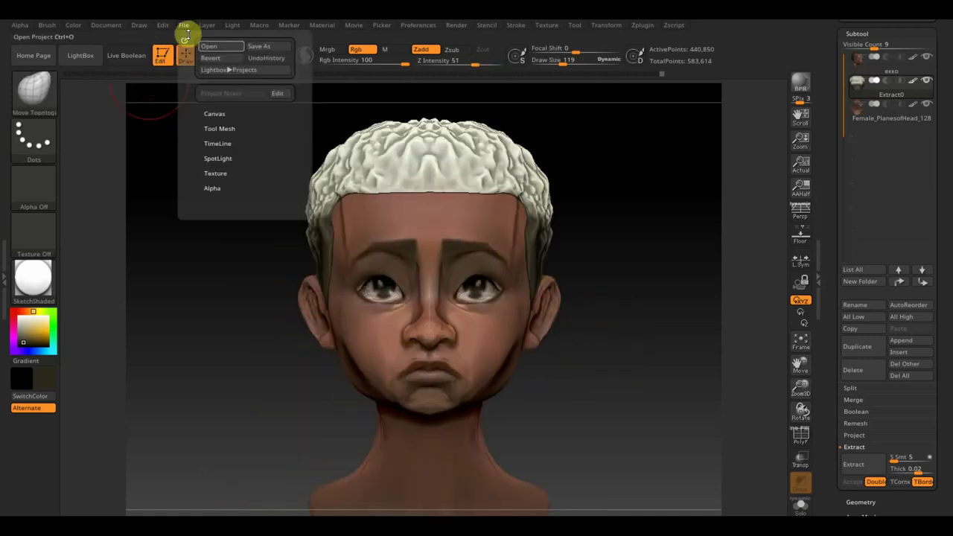
pyautogui.click(261, 47)
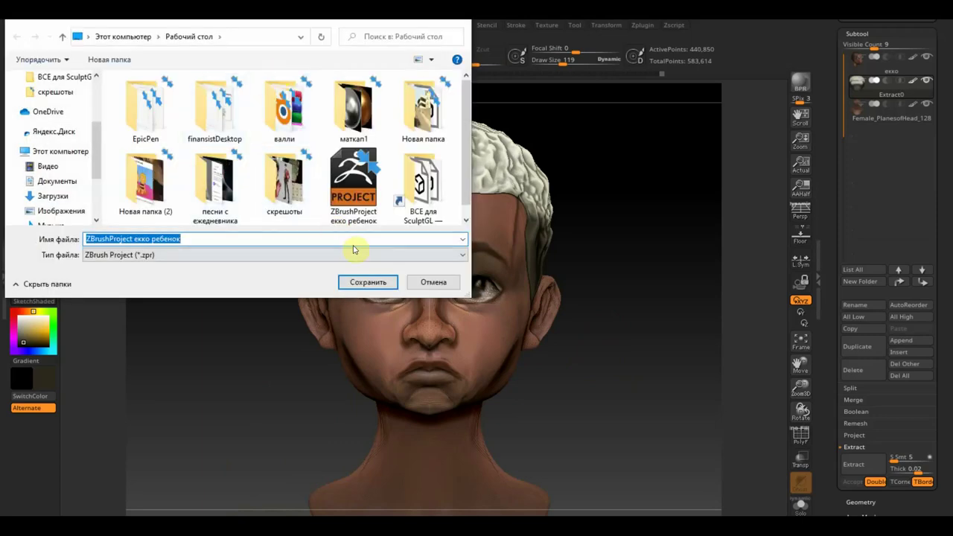
pyautogui.click(369, 282)
pyautogui.click(512, 272)
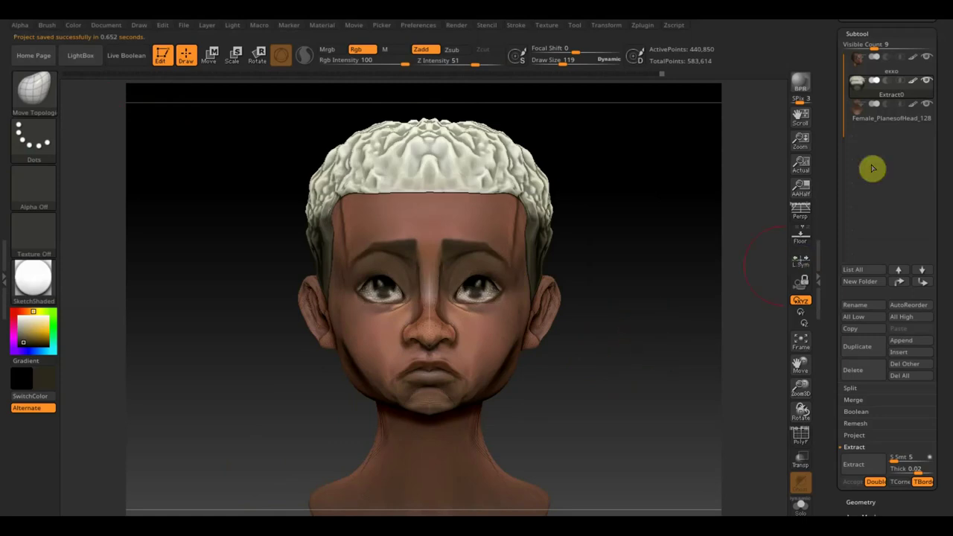
pyautogui.click(863, 70)
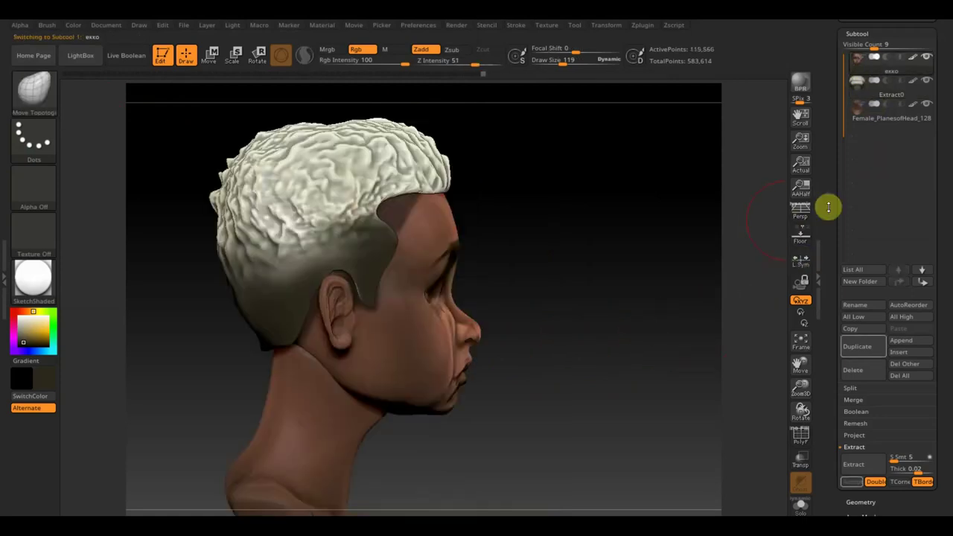
# Step: With PolyF on, drag a rectangular mask over the chin and jaw, then turn PolyF off and reduce draw size to 58
pyautogui.click(800, 436)
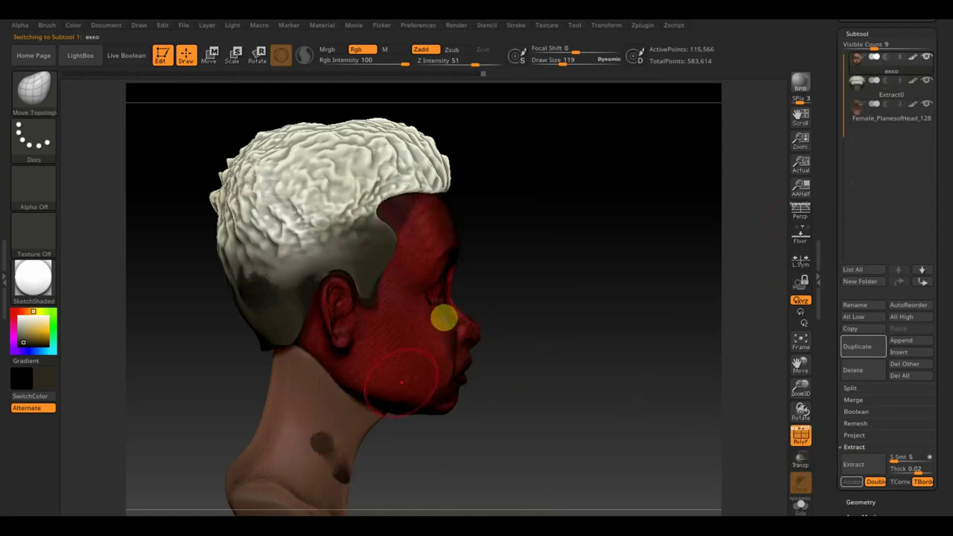
pyautogui.press('ctrl')
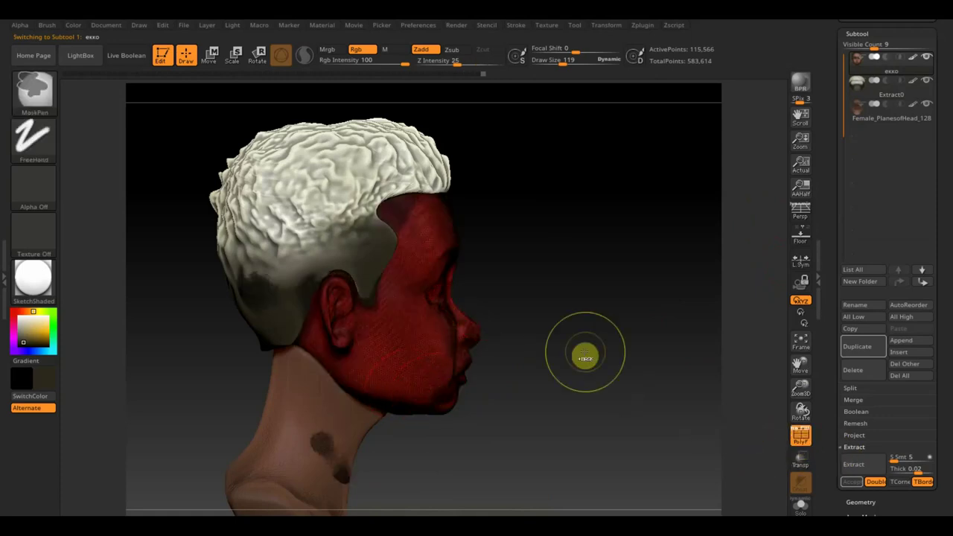
pyautogui.keyDown('ctrl'); pyautogui.click(607, 308); pyautogui.keyUp('ctrl')
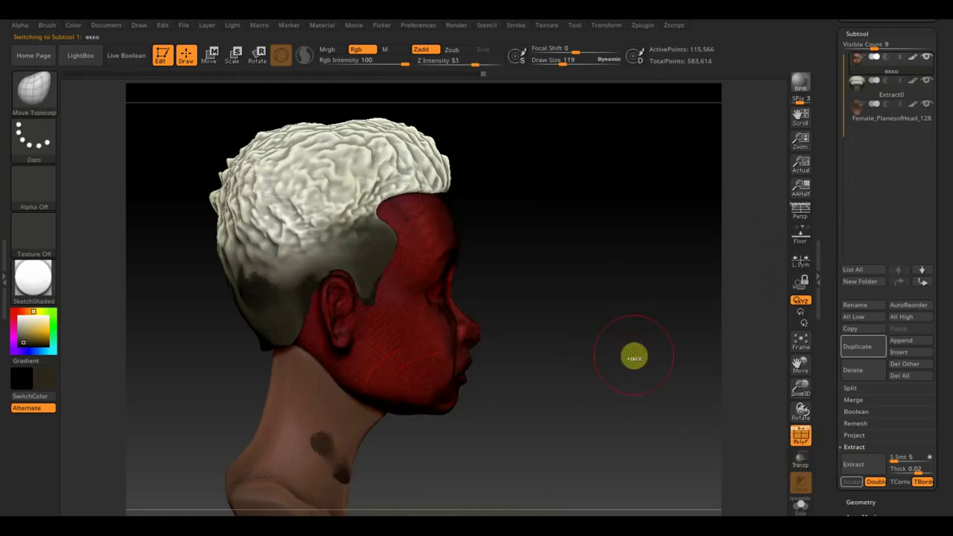
pyautogui.hotkey('ctrl', 'w')
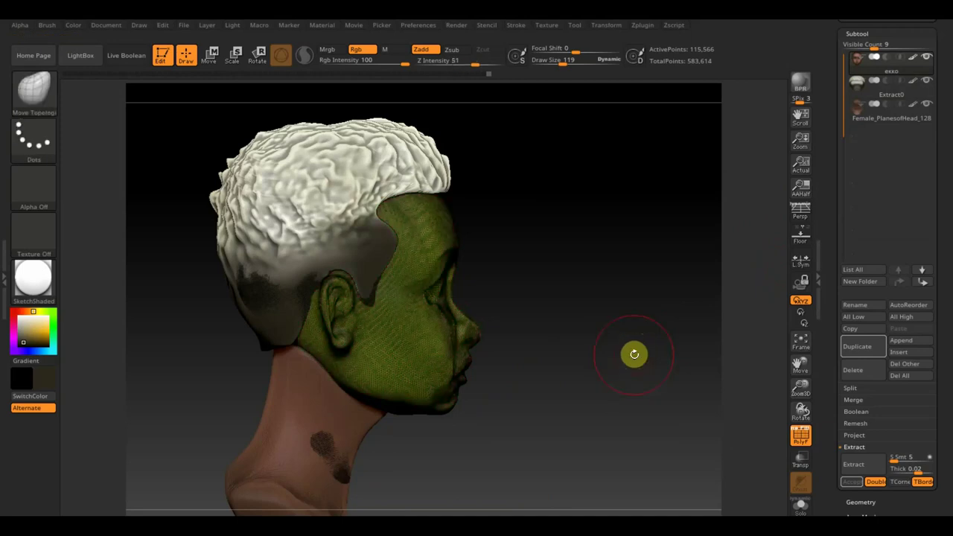
pyautogui.keyDown('ctrl'); pyautogui.moveTo(557, 465); pyautogui.dragTo(418, 379); pyautogui.keyUp('ctrl')
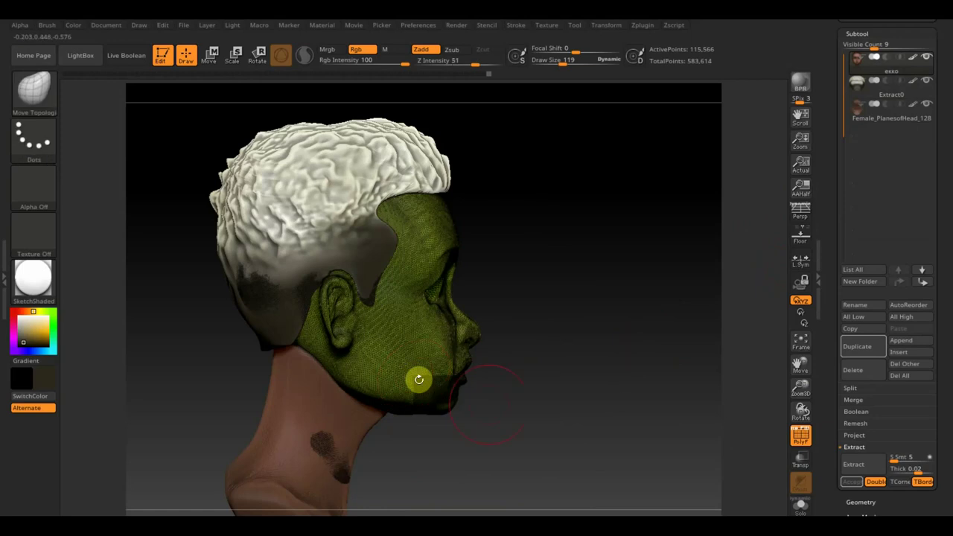
pyautogui.click(802, 438)
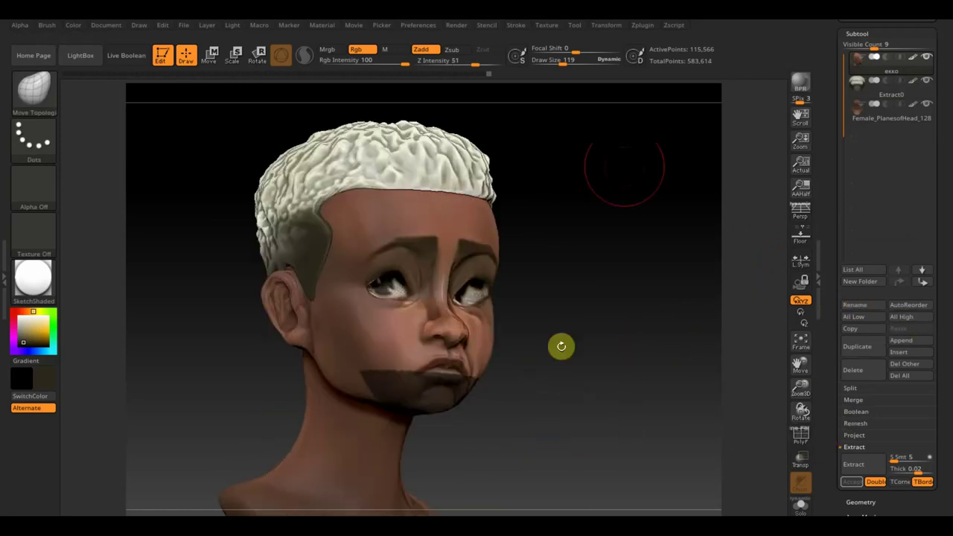
pyautogui.moveTo(578, 61); pyautogui.dragTo(552, 62)
# Step: Paint a mask over the chin beard area, convert it to a green polygroup, and show the PolyF wireframe
pyautogui.click(52, 99)
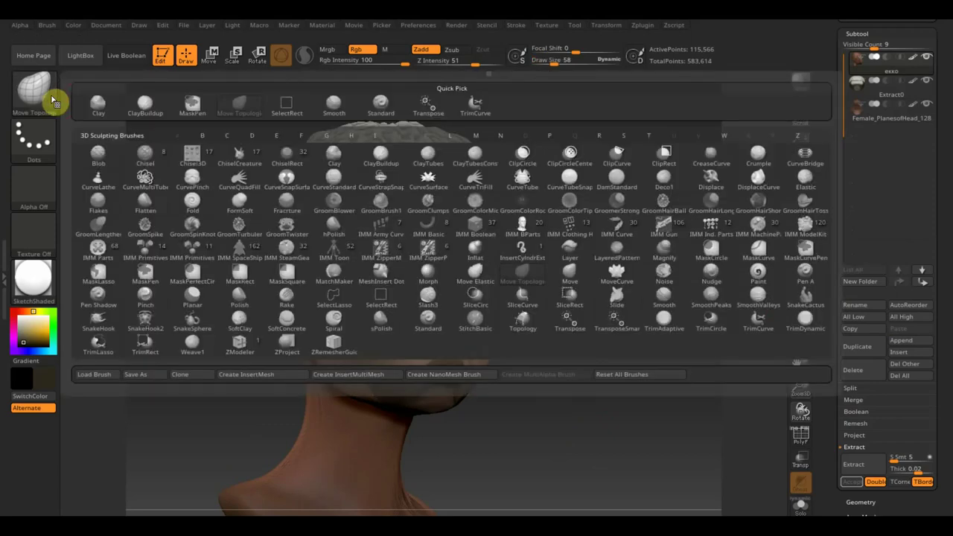
pyautogui.click(381, 103)
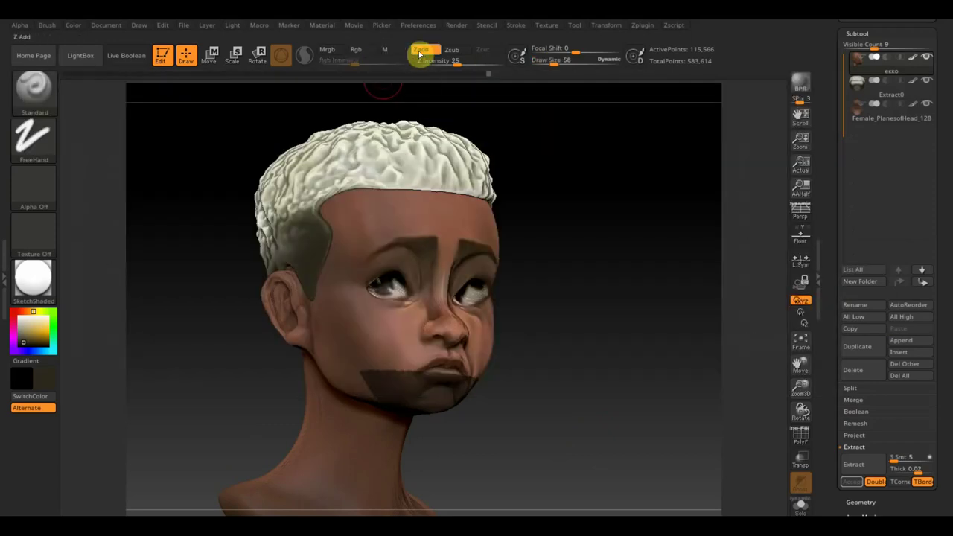
pyautogui.press('ctrl')
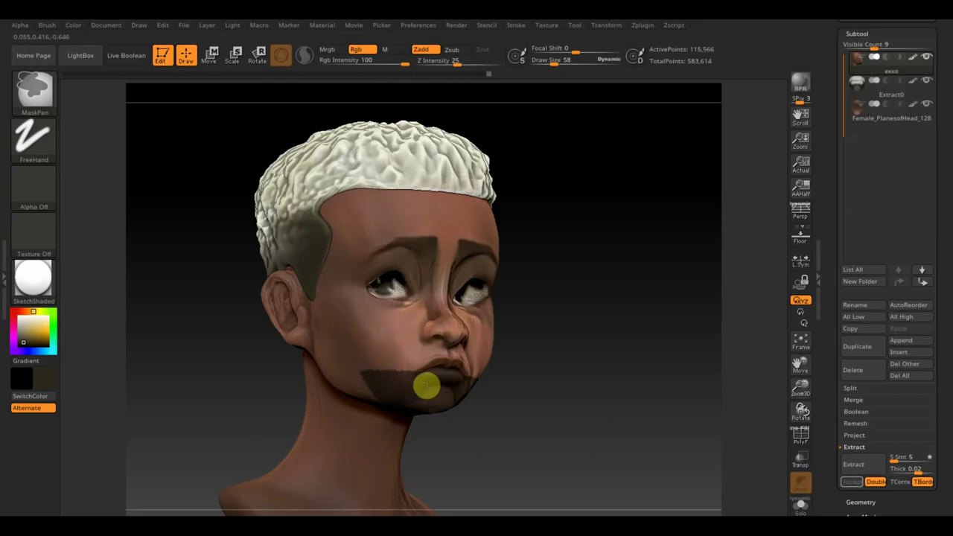
pyautogui.moveTo(504, 410); pyautogui.dragTo(473, 403)
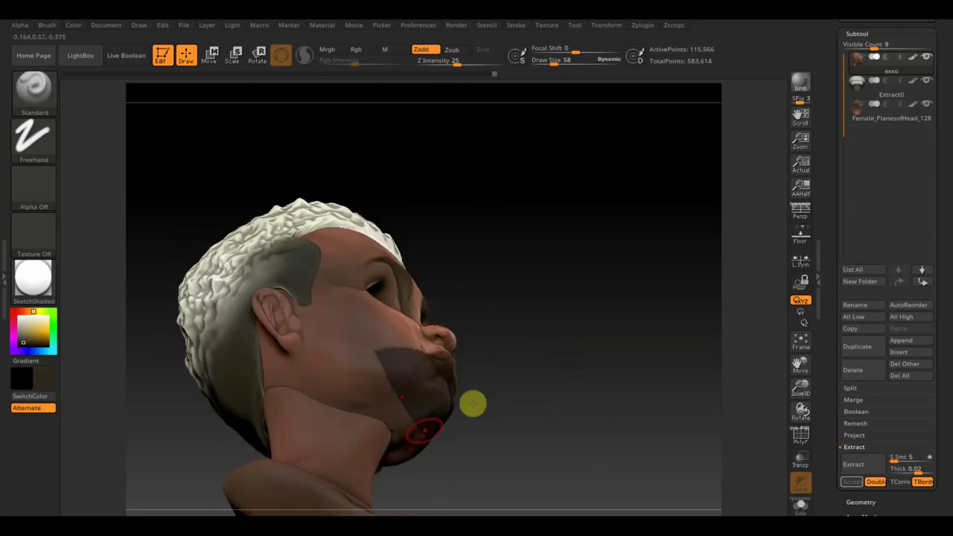
pyautogui.moveTo(473, 404)
pyautogui.mouseDown()
pyautogui.moveTo(383, 370)
pyautogui.moveTo(502, 419)
pyautogui.mouseUp()
pyautogui.press('ctrl')
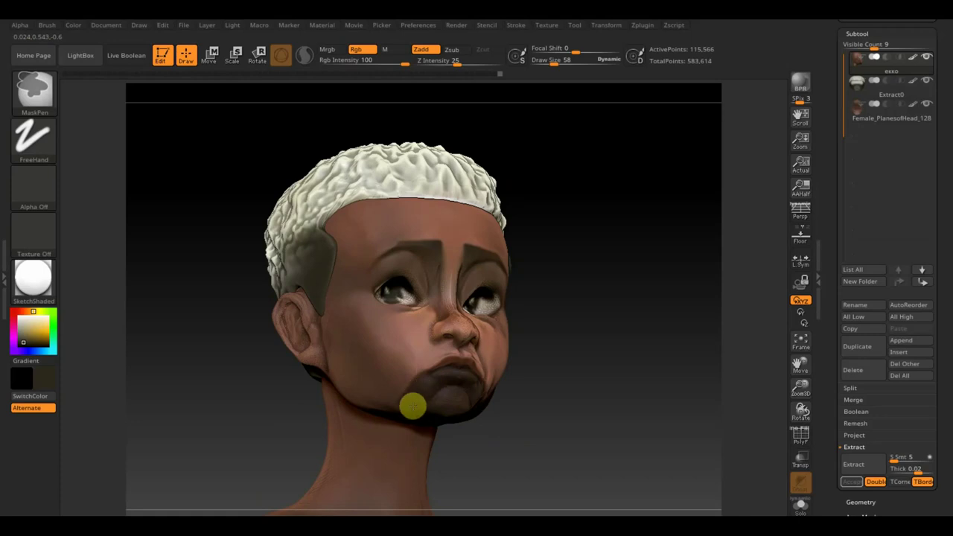
pyautogui.moveTo(548, 440)
pyautogui.mouseDown()
pyautogui.moveTo(543, 452)
pyautogui.moveTo(519, 451)
pyautogui.moveTo(554, 385)
pyautogui.moveTo(613, 353)
pyautogui.moveTo(652, 440)
pyautogui.mouseUp()
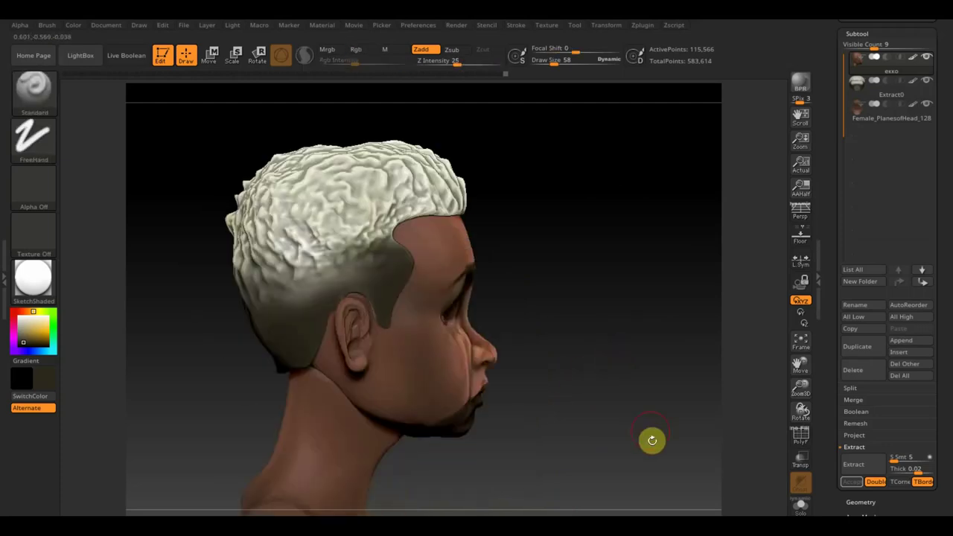
pyautogui.press('ctrl')
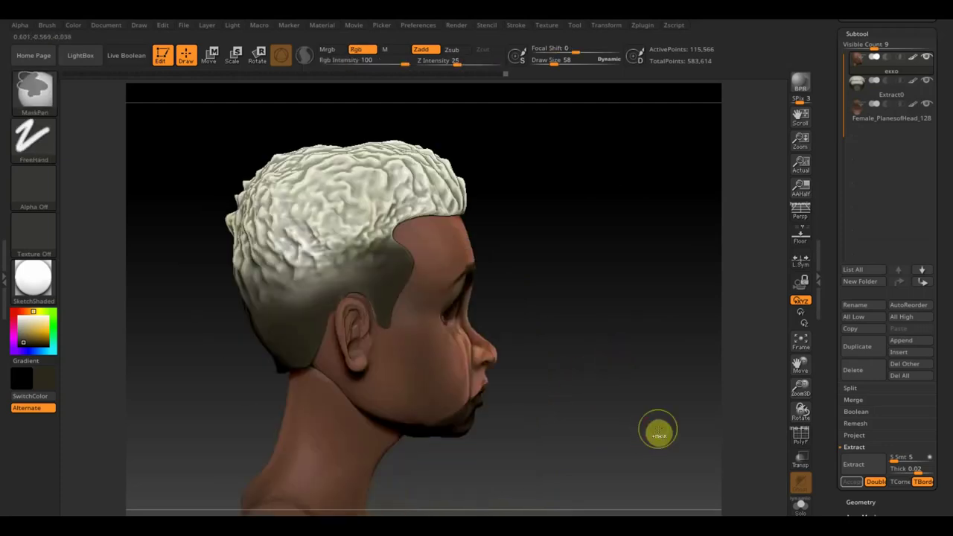
pyautogui.click(800, 435)
pyautogui.moveTo(476, 417)
pyautogui.keyDown('ctrl'); pyautogui.keyDown('shift'); pyautogui.mouseDown()
pyautogui.moveTo(680, 427)
pyautogui.moveTo(657, 424)
pyautogui.mouseUp(); pyautogui.keyUp('shift'); pyautogui.keyUp('ctrl')
pyautogui.keyDown('ctrl'); pyautogui.keyDown('shift'); pyautogui.click(470, 418); pyautogui.keyUp('shift'); pyautogui.keyUp('ctrl')
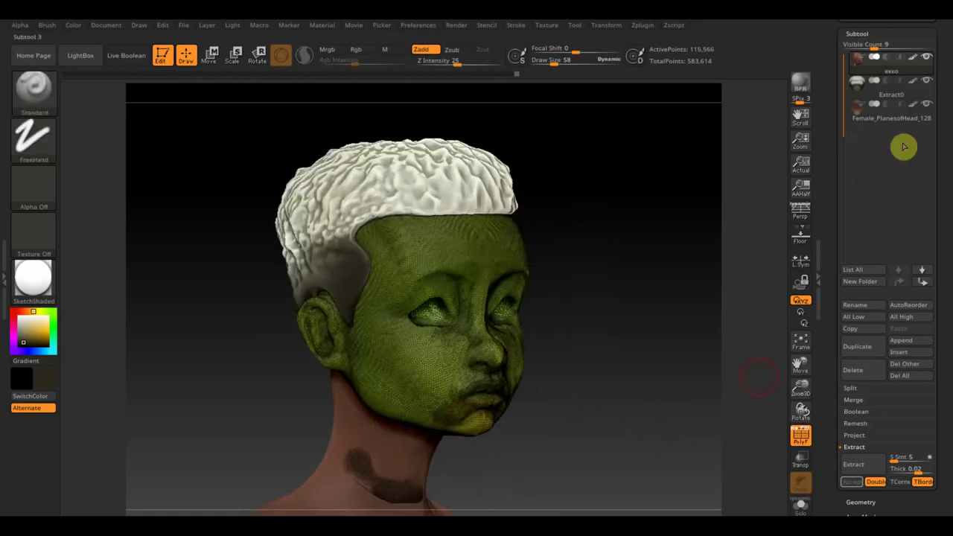
# Step: Duplicate the exxo subtool, isolate its chin polygroup, and Del Hidden to leave only the chin
pyautogui.click(857, 347)
pyautogui.moveTo(668, 385)
pyautogui.mouseDown()
pyautogui.moveTo(691, 392)
pyautogui.moveTo(536, 434)
pyautogui.mouseUp()
pyautogui.keyDown('ctrl'); pyautogui.keyDown('shift'); pyautogui.click(471, 432); pyautogui.keyUp('shift'); pyautogui.keyUp('ctrl')
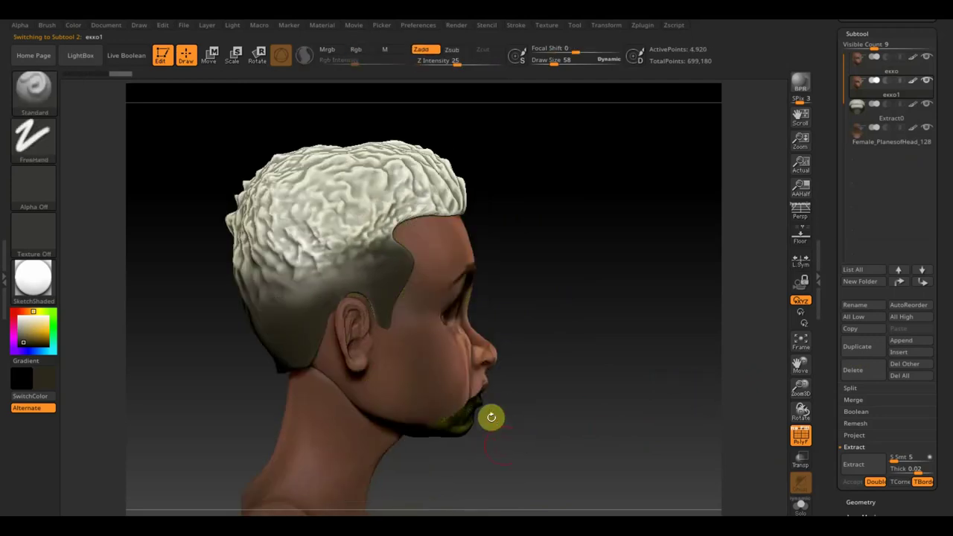
pyautogui.click(860, 502)
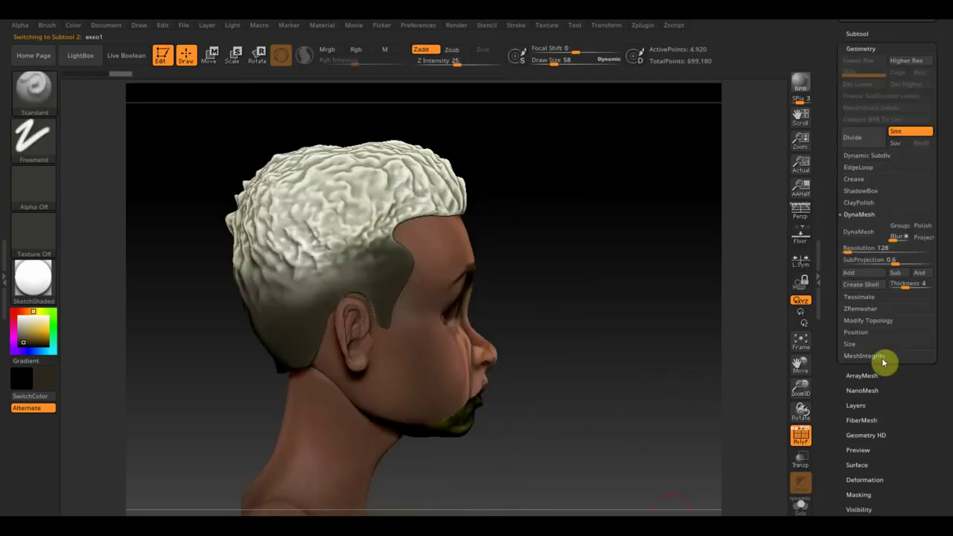
pyautogui.click(868, 249)
pyautogui.click(868, 309)
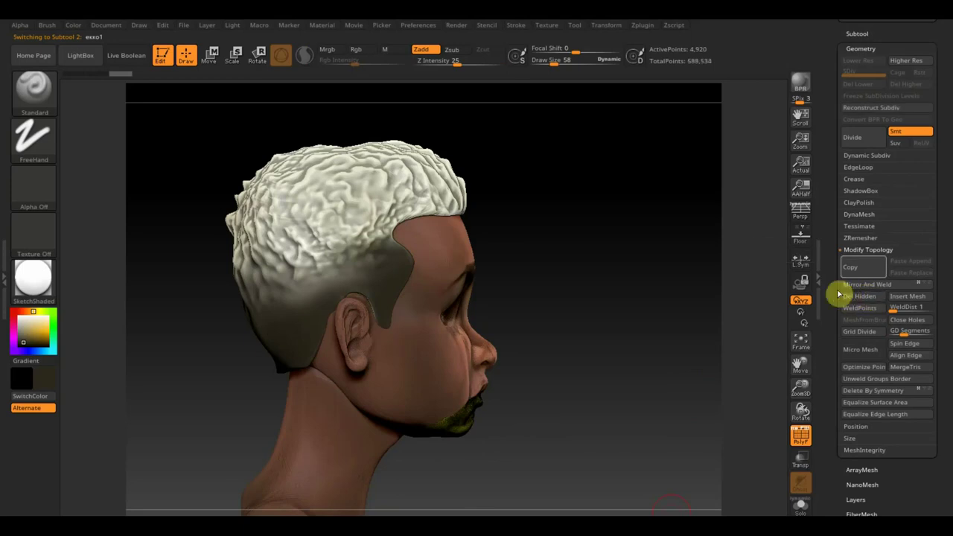
# Step: Return to the original exxo head, try a Modify Topology option, and turn off the polygroup wireframe
pyautogui.click(860, 33)
pyautogui.moveTo(885, 72)
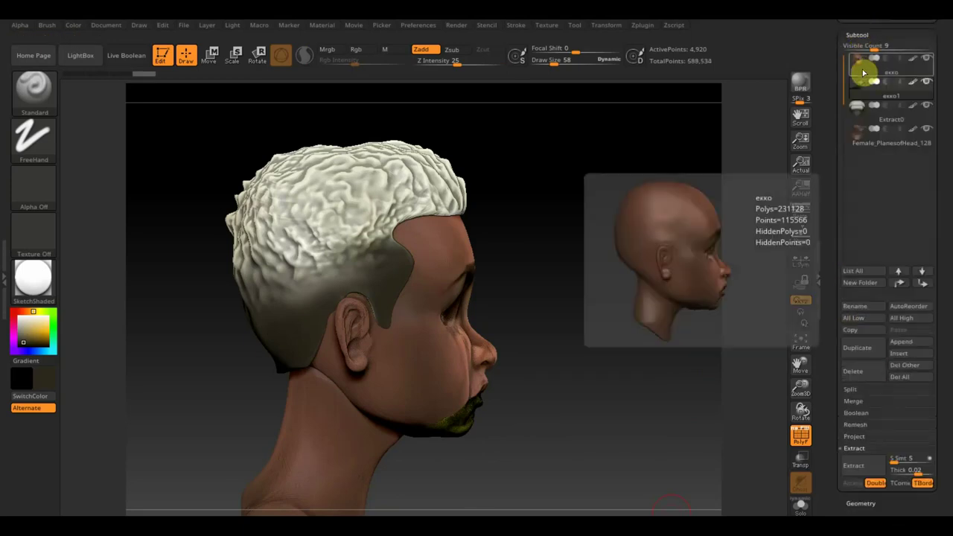
pyautogui.click(863, 72)
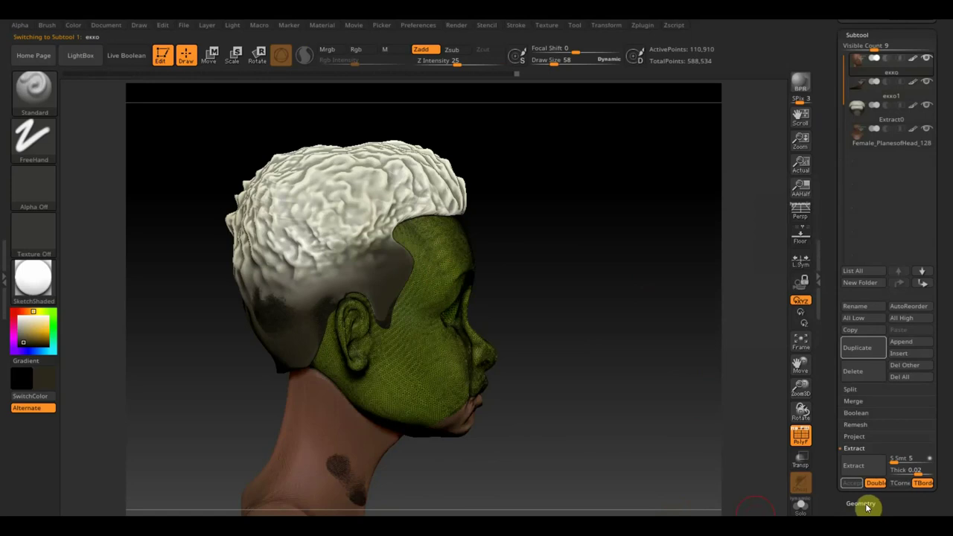
pyautogui.click(863, 505)
pyautogui.click(879, 288)
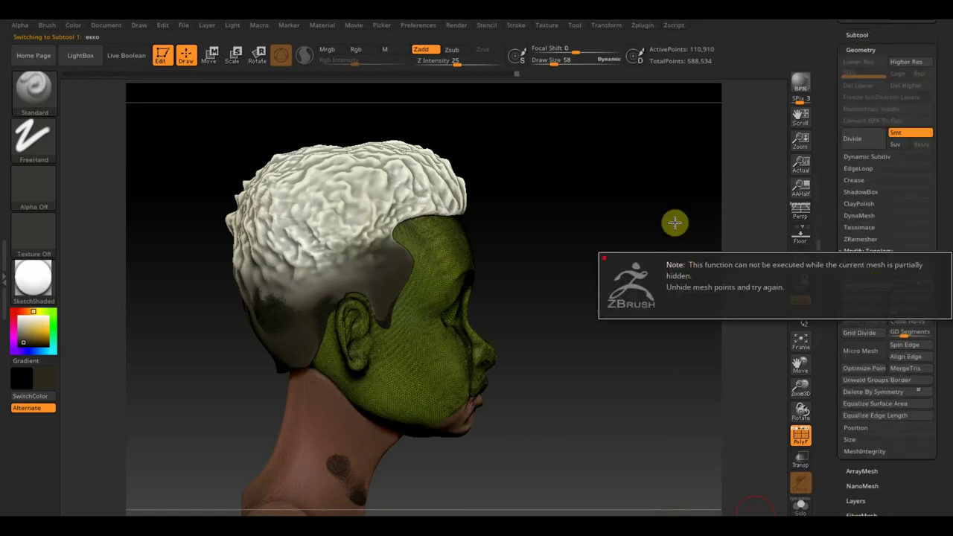
pyautogui.keyDown('shift'); pyautogui.moveTo(645, 374); pyautogui.dragTo(608, 383); pyautogui.keyUp('shift')
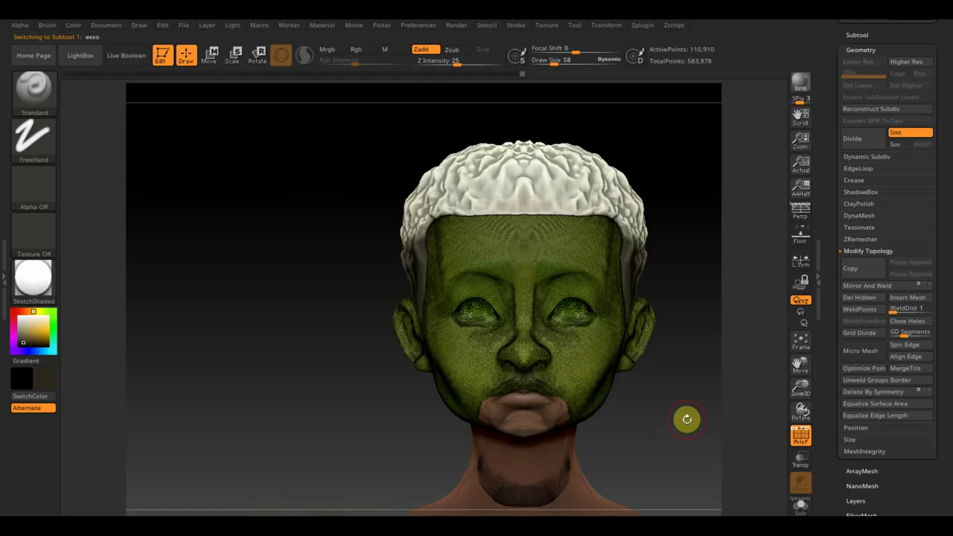
pyautogui.keyDown('alt'); pyautogui.moveTo(686, 419); pyautogui.dragTo(614, 384); pyautogui.keyUp('alt')
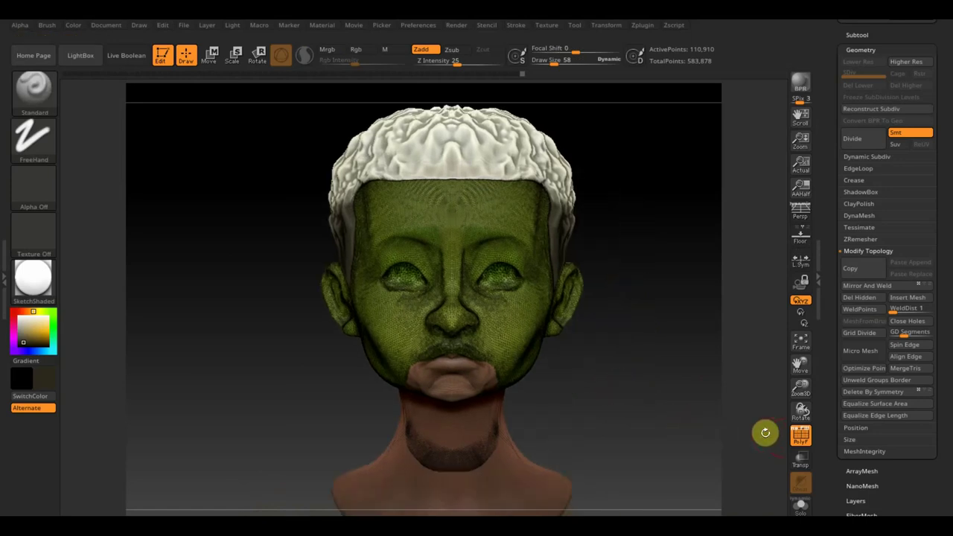
pyautogui.hotkey('shift', 'f')
pyautogui.keyDown('shift'); pyautogui.moveTo(766, 432); pyautogui.dragTo(761, 428); pyautogui.keyUp('shift')
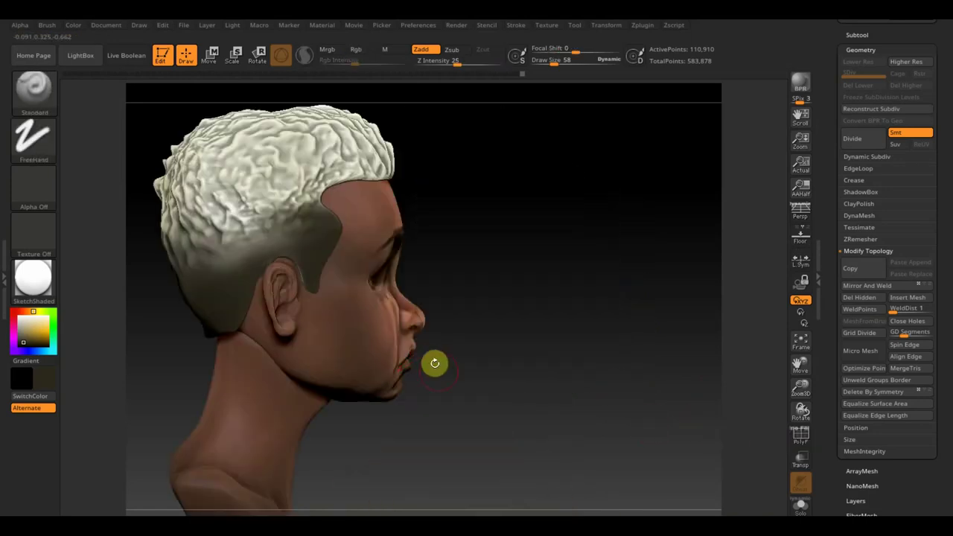
pyautogui.moveTo(550, 378)
pyautogui.keyDown('shift'); pyautogui.mouseDown()
pyautogui.moveTo(513, 380)
pyautogui.moveTo(585, 391)
pyautogui.mouseUp(); pyautogui.keyUp('shift')
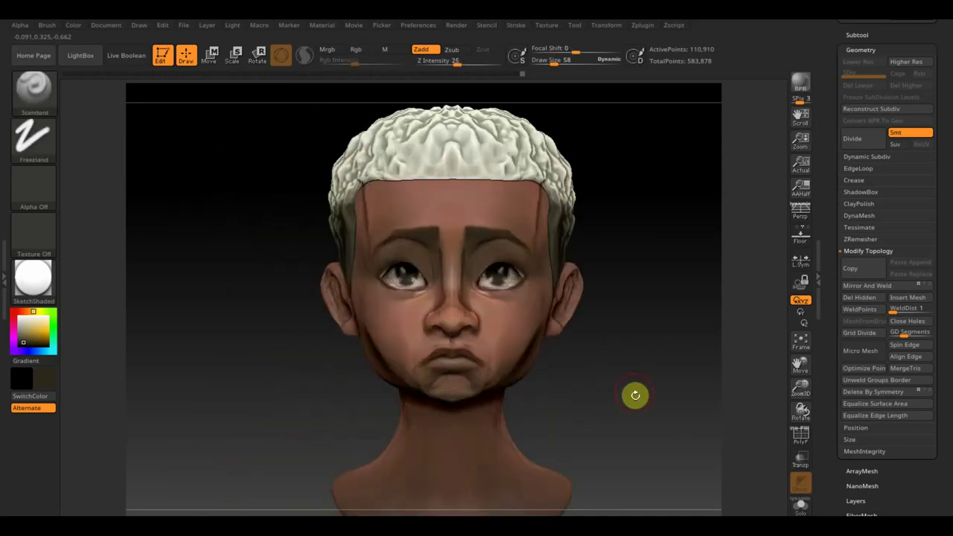
pyautogui.moveTo(635, 394)
pyautogui.keyDown('alt'); pyautogui.mouseDown()
pyautogui.moveTo(617, 383)
pyautogui.moveTo(655, 403)
pyautogui.mouseUp(); pyautogui.keyUp('alt')
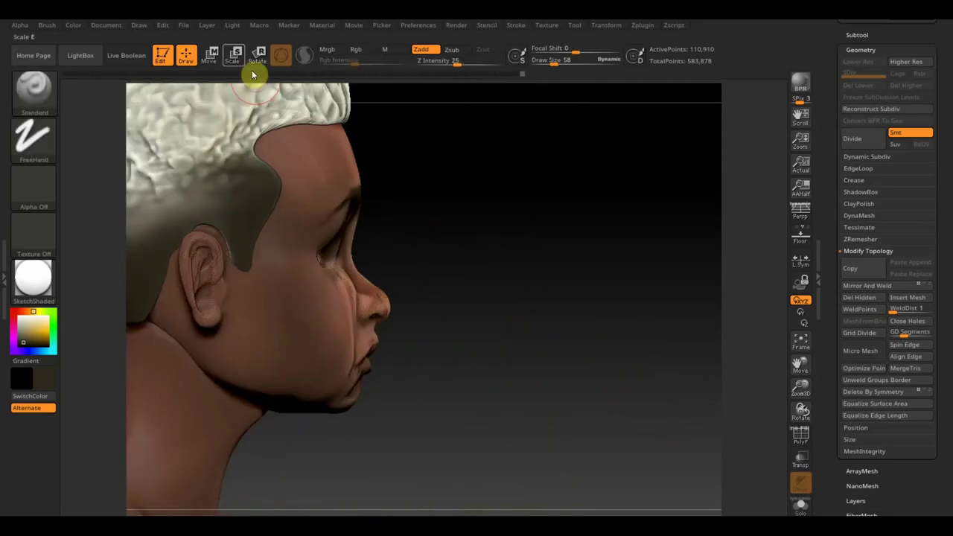
# Step: Place and orient the Transpose gizmo at the mouth for the exxo1 chin piece
pyautogui.press('w')
pyautogui.keyDown('alt'); pyautogui.moveTo(308, 260); pyautogui.dragTo(402, 323); pyautogui.keyUp('alt')
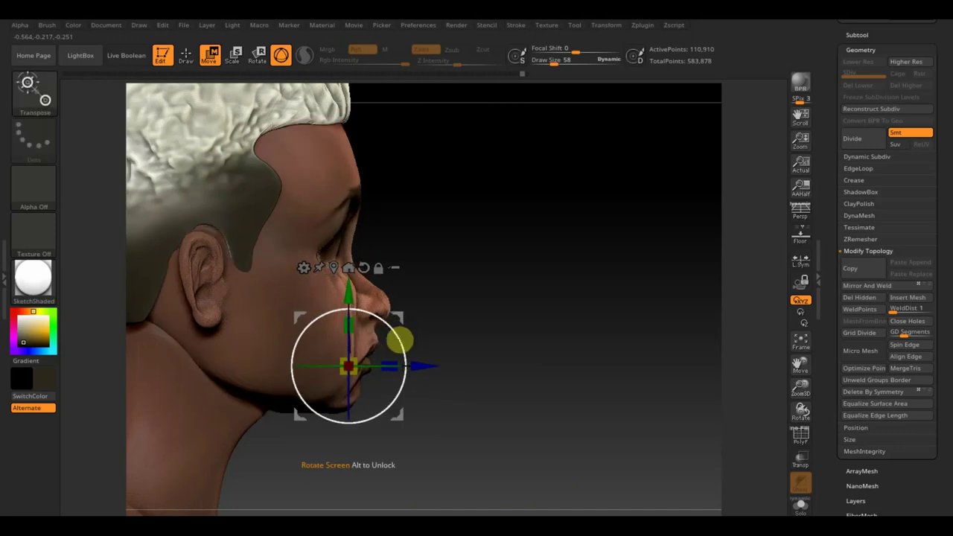
pyautogui.click(187, 54)
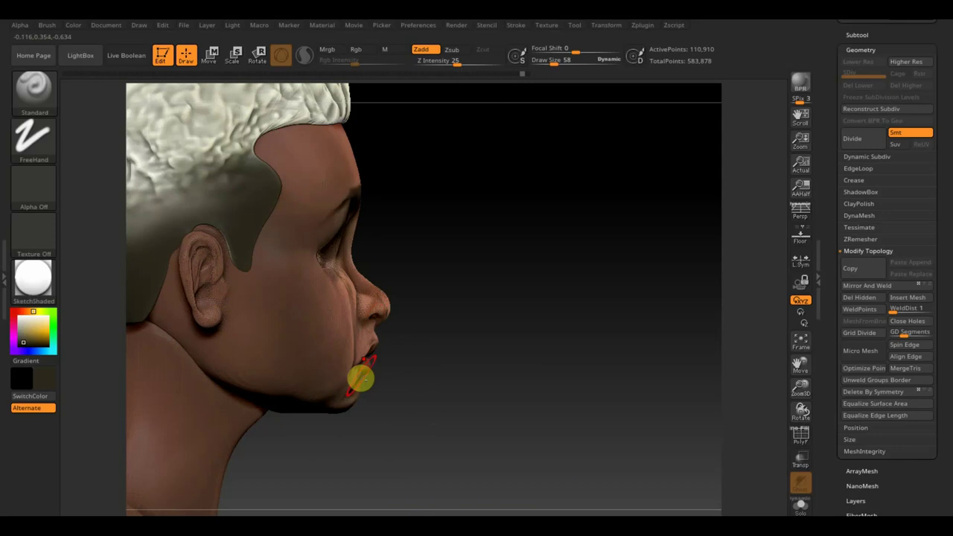
pyautogui.press('w')
pyautogui.moveTo(281, 246)
pyautogui.keyDown('alt'); pyautogui.mouseDown()
pyautogui.moveTo(398, 319)
pyautogui.moveTo(386, 345)
pyautogui.mouseUp(); pyautogui.keyUp('alt')
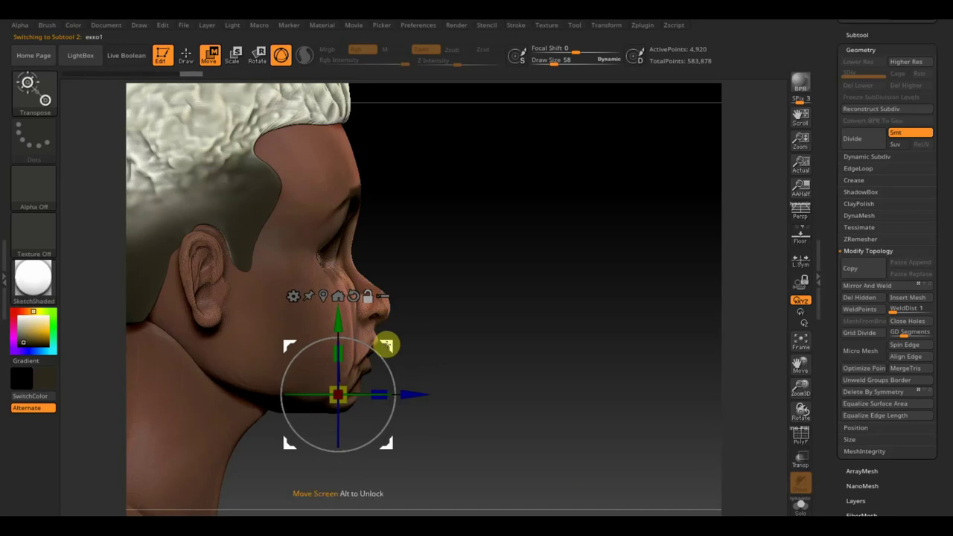
pyautogui.keyDown('alt'); pyautogui.moveTo(386, 344); pyautogui.dragTo(384, 351); pyautogui.keyUp('alt')
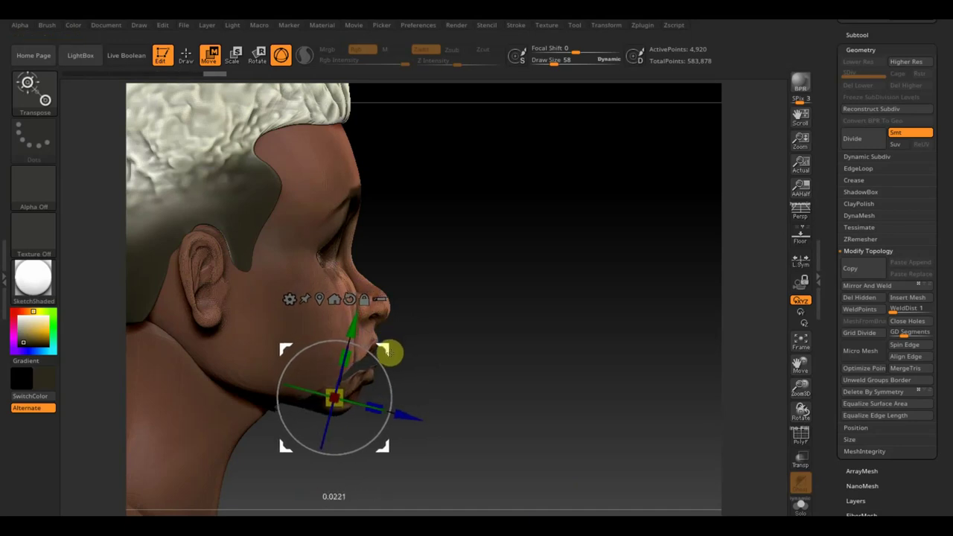
pyautogui.press('q')
pyautogui.moveTo(357, 313); pyautogui.dragTo(358, 362)
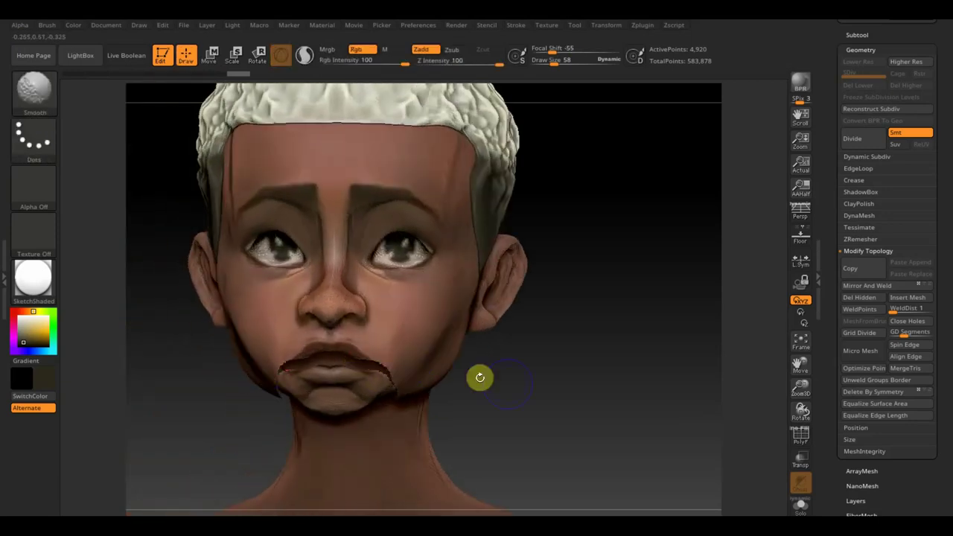
# Step: Choose the Move Topological brush (B, M, T) and view the chin from below
pyautogui.moveTo(506, 387); pyautogui.dragTo(541, 386)
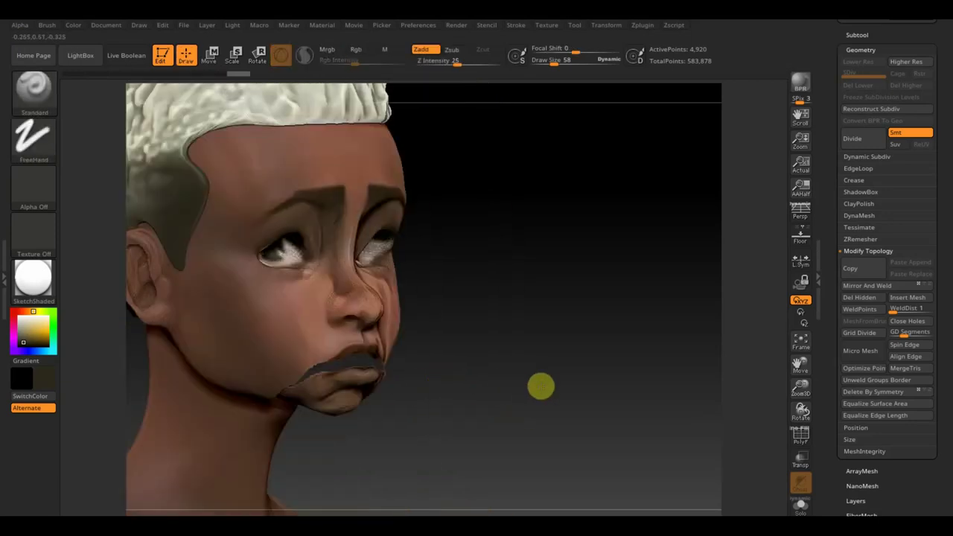
pyautogui.press('b')
pyautogui.press('m')
pyautogui.press('t')
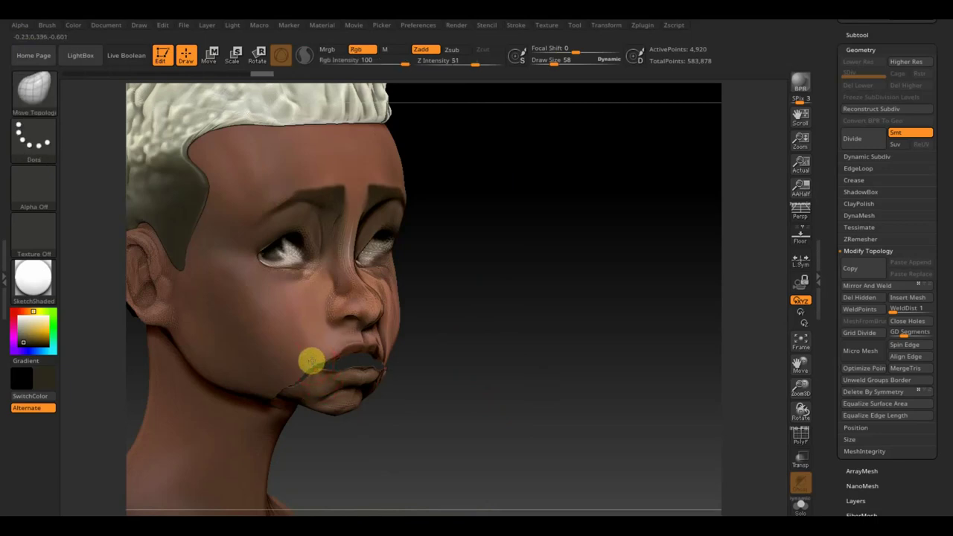
pyautogui.click(311, 364)
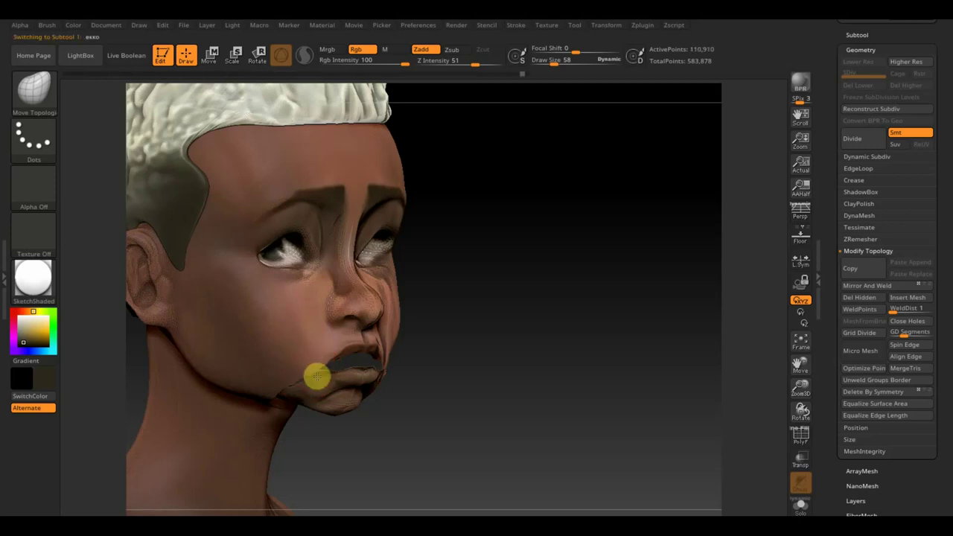
pyautogui.moveTo(296, 382)
pyautogui.mouseDown()
pyautogui.moveTo(391, 434)
pyautogui.moveTo(383, 379)
pyautogui.mouseUp()
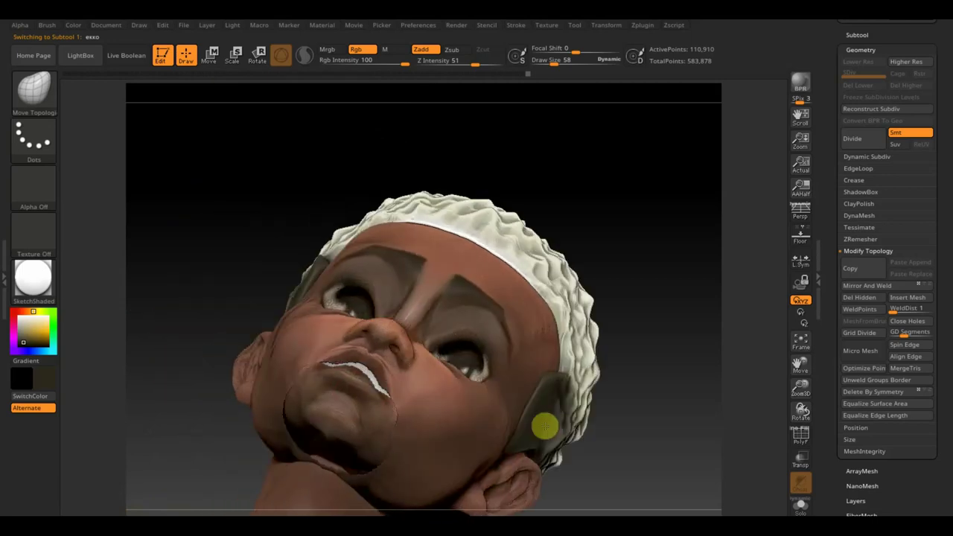
pyautogui.moveTo(544, 426); pyautogui.dragTo(600, 436)
pyautogui.click(326, 323)
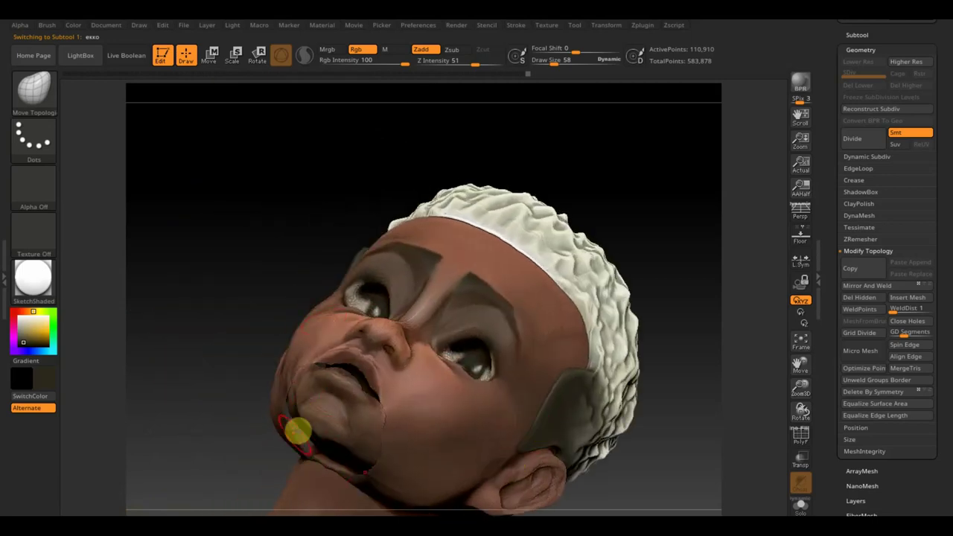
# Step: Move the exxo1 chin piece up toward the lower lip with the gizmo's Y axis
pyautogui.click(208, 56)
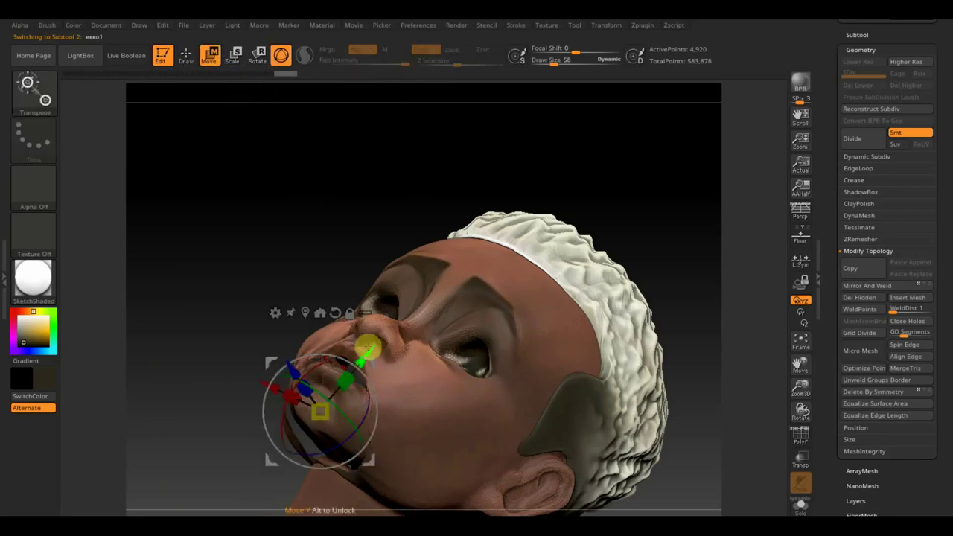
pyautogui.moveTo(369, 347); pyautogui.dragTo(361, 353)
pyautogui.press('q')
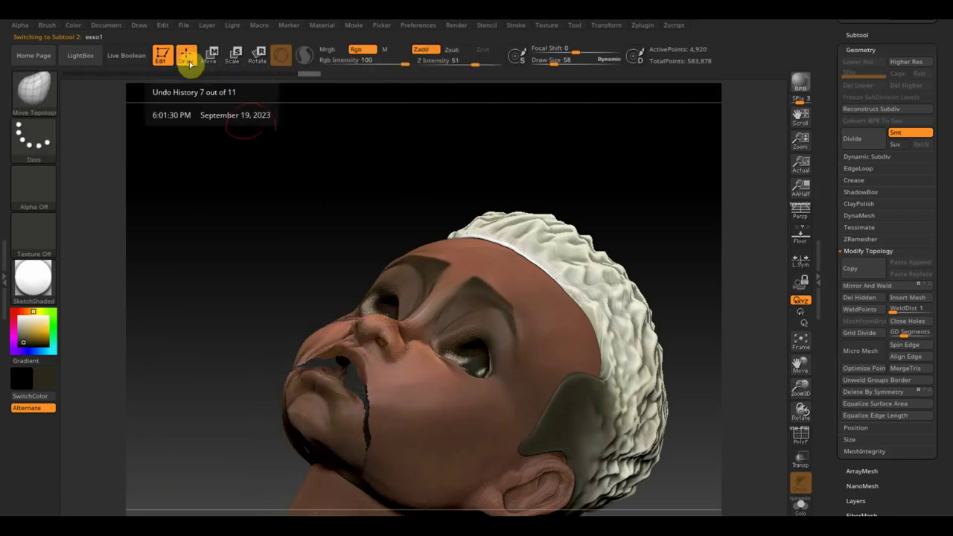
pyautogui.moveTo(179, 372); pyautogui.dragTo(234, 412)
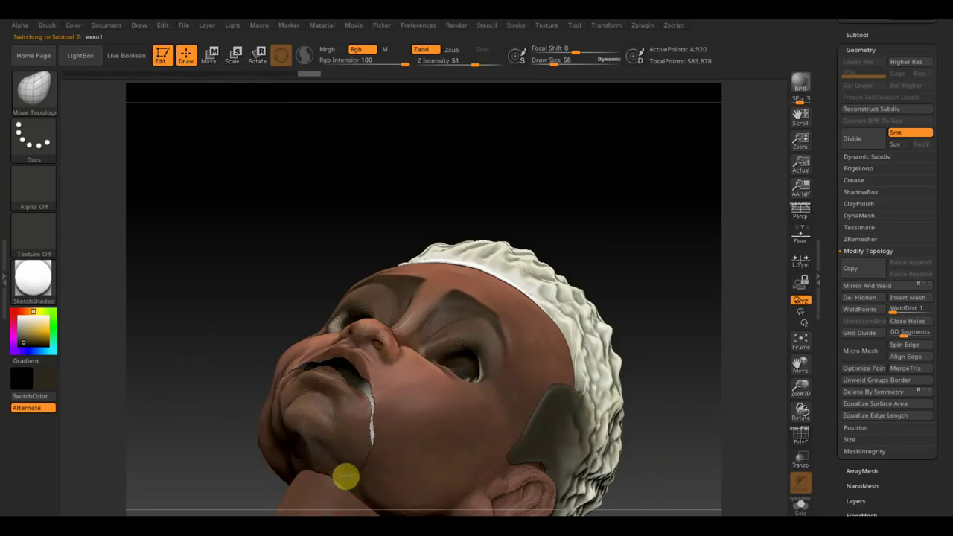
pyautogui.moveTo(198, 404)
pyautogui.mouseDown()
pyautogui.moveTo(173, 407)
pyautogui.moveTo(317, 474)
pyautogui.mouseUp()
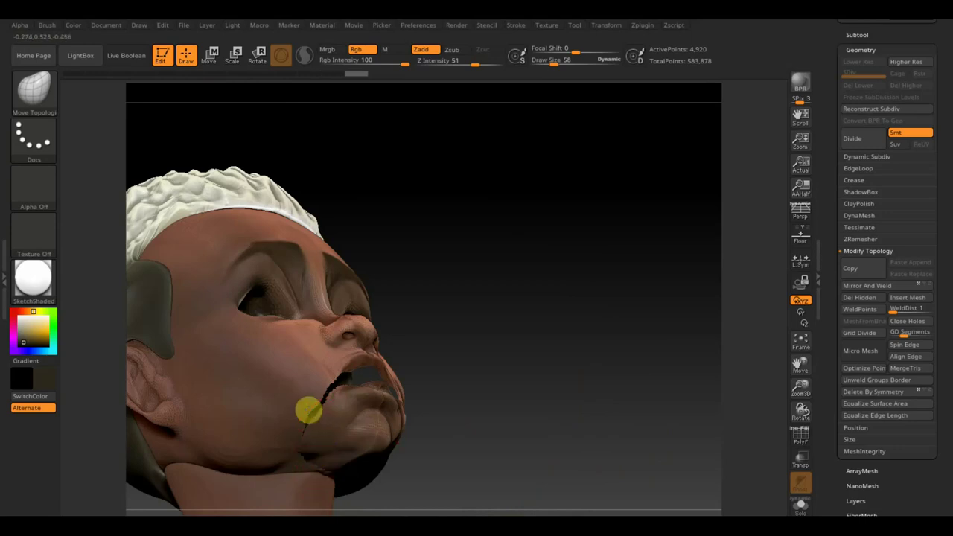
# Step: Nudge the head surface along the chin seam, alternating between head and chin subtools to inspect the join
pyautogui.keyDown('alt'); pyautogui.click(310, 410); pyautogui.keyUp('alt')
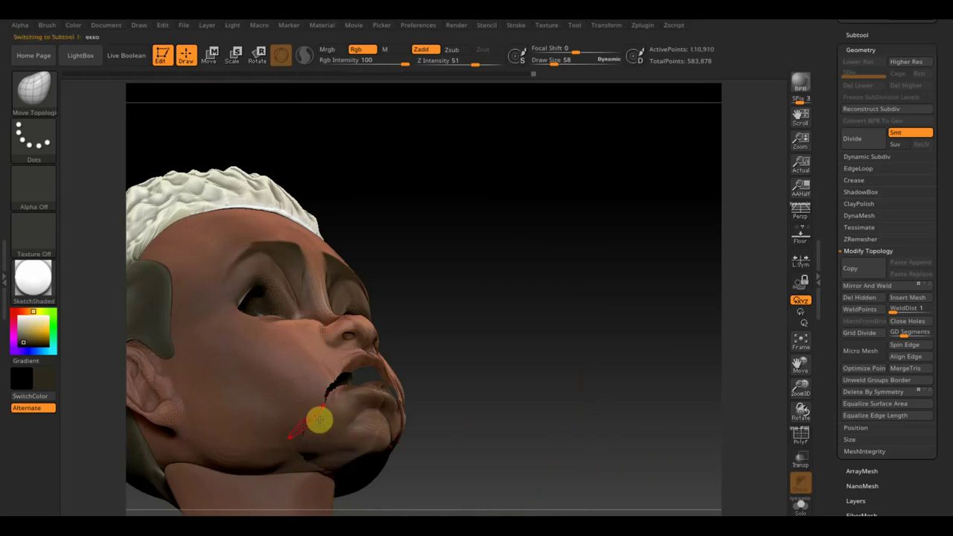
pyautogui.moveTo(319, 389); pyautogui.dragTo(330, 384)
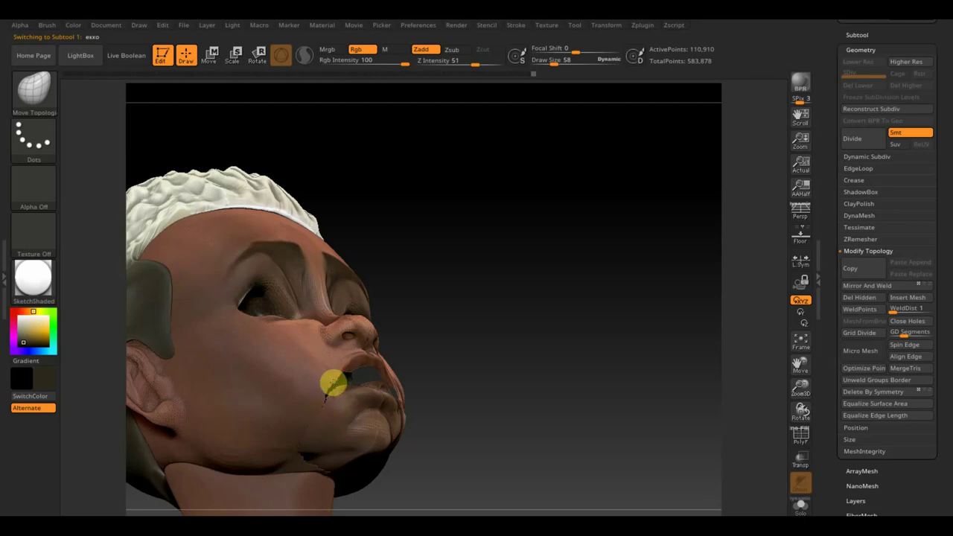
pyautogui.moveTo(434, 396)
pyautogui.mouseDown()
pyautogui.moveTo(521, 413)
pyautogui.moveTo(434, 383)
pyautogui.mouseUp()
pyautogui.keyDown('alt'); pyautogui.click(437, 365); pyautogui.keyUp('alt')
pyautogui.moveTo(612, 417)
pyautogui.mouseDown()
pyautogui.moveTo(632, 379)
pyautogui.moveTo(658, 419)
pyautogui.mouseUp()
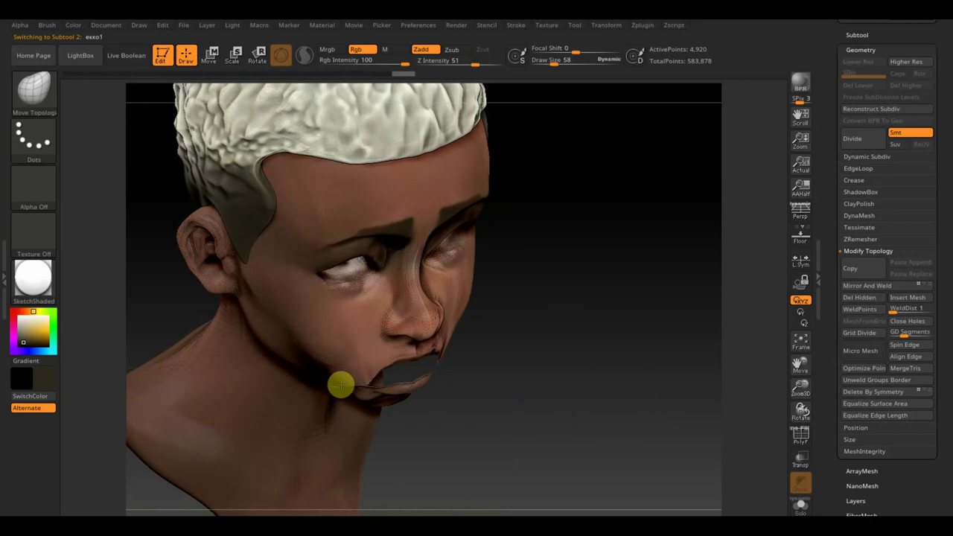
pyautogui.moveTo(485, 453)
pyautogui.mouseDown()
pyautogui.moveTo(487, 383)
pyautogui.moveTo(511, 429)
pyautogui.moveTo(536, 451)
pyautogui.moveTo(523, 416)
pyautogui.moveTo(479, 463)
pyautogui.mouseUp()
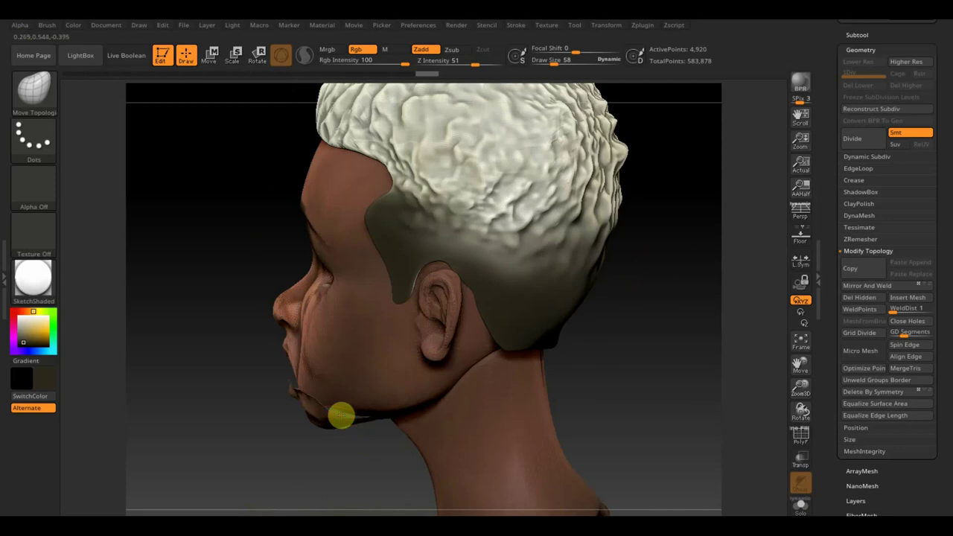
pyautogui.keyDown('alt'); pyautogui.click(347, 412); pyautogui.keyUp('alt')
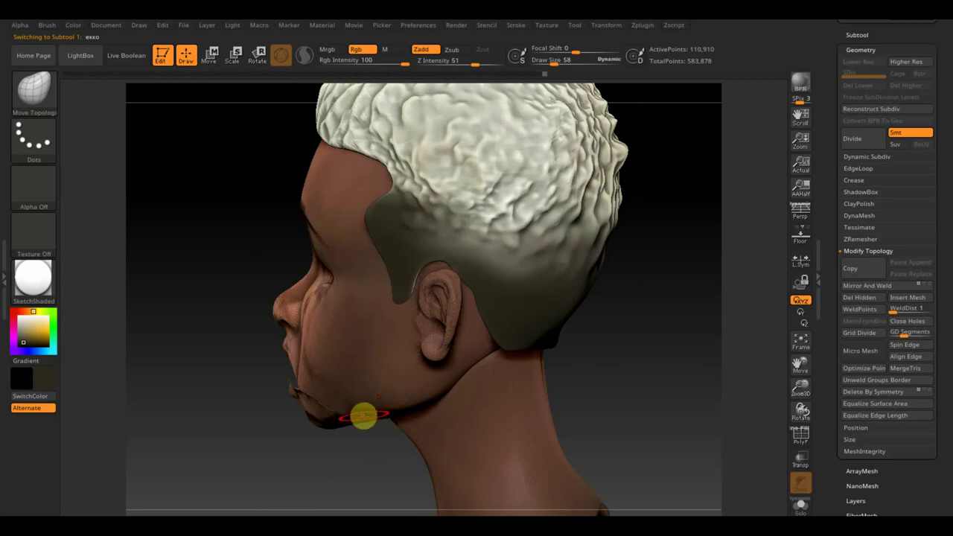
pyautogui.moveTo(362, 421)
pyautogui.mouseDown(button='right')
pyautogui.moveTo(378, 389)
pyautogui.moveTo(406, 414)
pyautogui.moveTo(506, 439)
pyautogui.mouseUp(button='right')
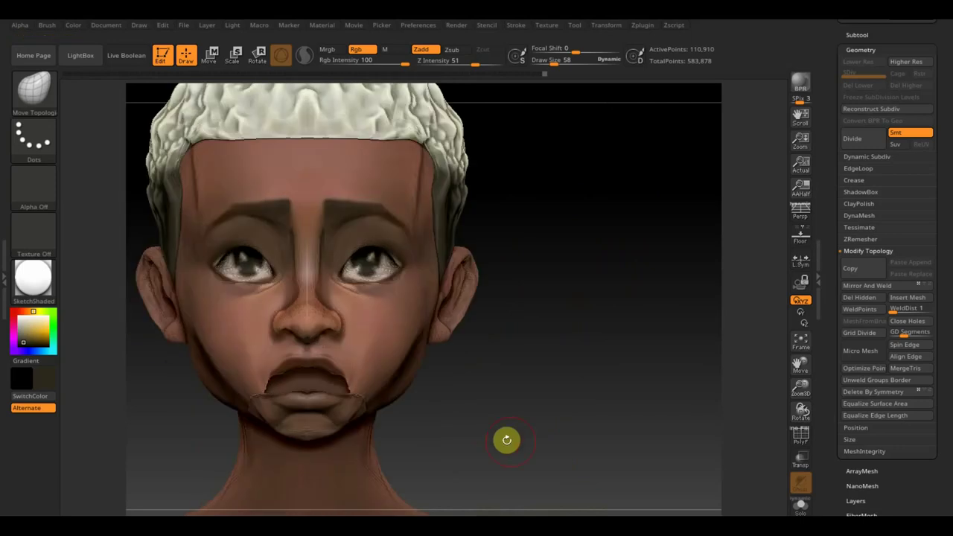
# Step: Select the exxo1 chin piece, set Draw Size 95, and pull the chin down and back beneath the lip
pyautogui.keyDown('alt'); pyautogui.moveTo(507, 439); pyautogui.dragTo(343, 388, button='right'); pyautogui.keyUp('alt')
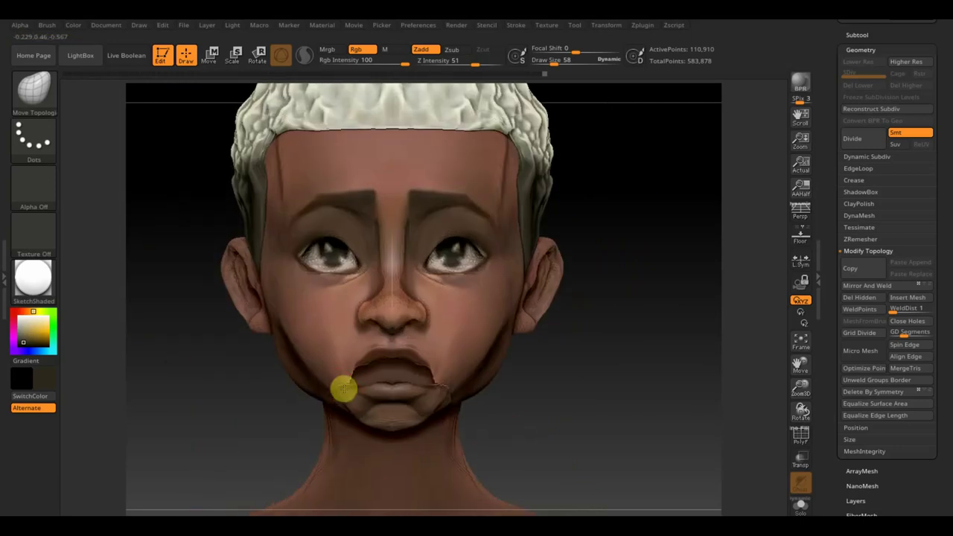
pyautogui.keyDown('alt'); pyautogui.click(343, 388); pyautogui.keyUp('alt')
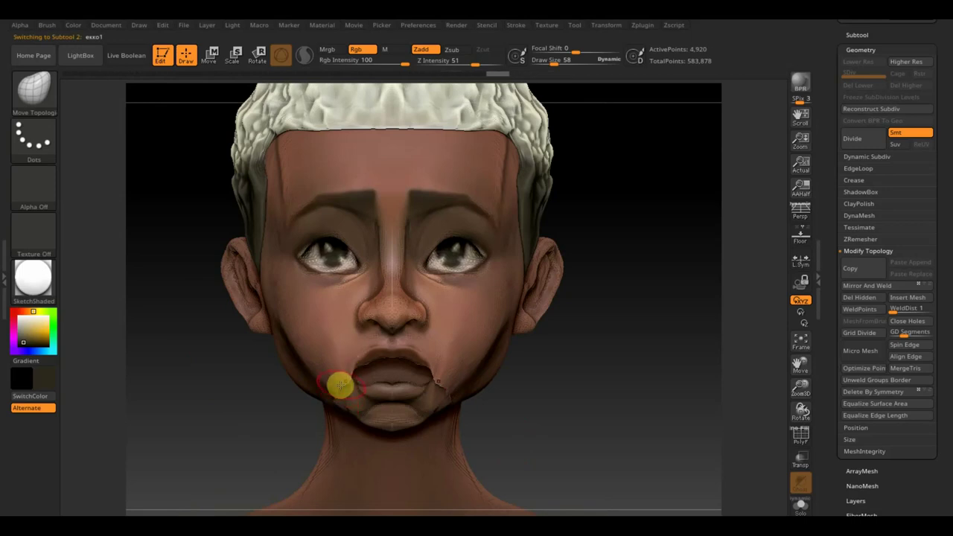
pyautogui.moveTo(494, 407)
pyautogui.mouseDown()
pyautogui.moveTo(514, 406)
pyautogui.moveTo(497, 454)
pyautogui.mouseUp()
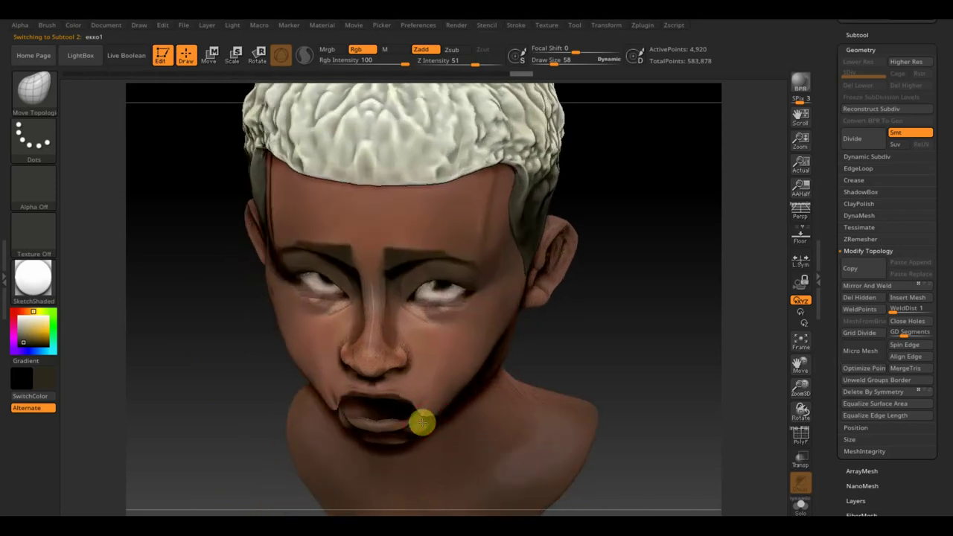
pyautogui.click(395, 393)
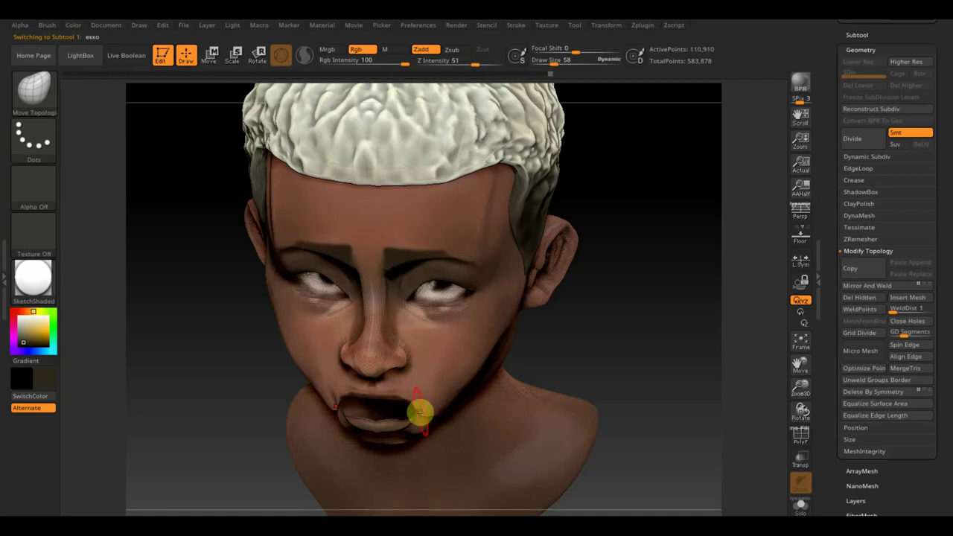
pyautogui.moveTo(600, 380)
pyautogui.keyDown('shift'); pyautogui.mouseDown()
pyautogui.moveTo(620, 329)
pyautogui.moveTo(698, 417)
pyautogui.moveTo(501, 420)
pyautogui.mouseUp(); pyautogui.keyUp('shift')
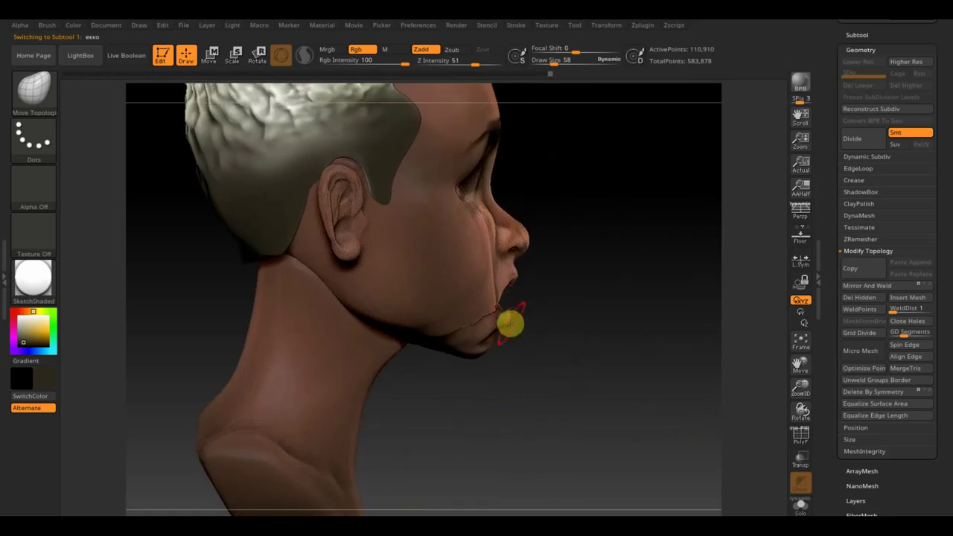
pyautogui.moveTo(551, 61); pyautogui.dragTo(560, 60)
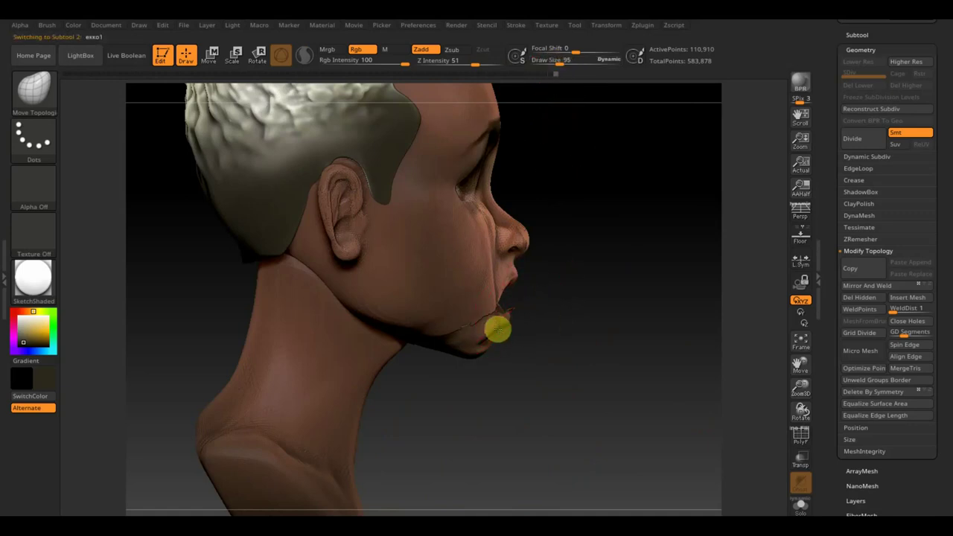
pyautogui.moveTo(507, 318)
pyautogui.mouseDown()
pyautogui.moveTo(489, 343)
pyautogui.moveTo(475, 322)
pyautogui.mouseUp()
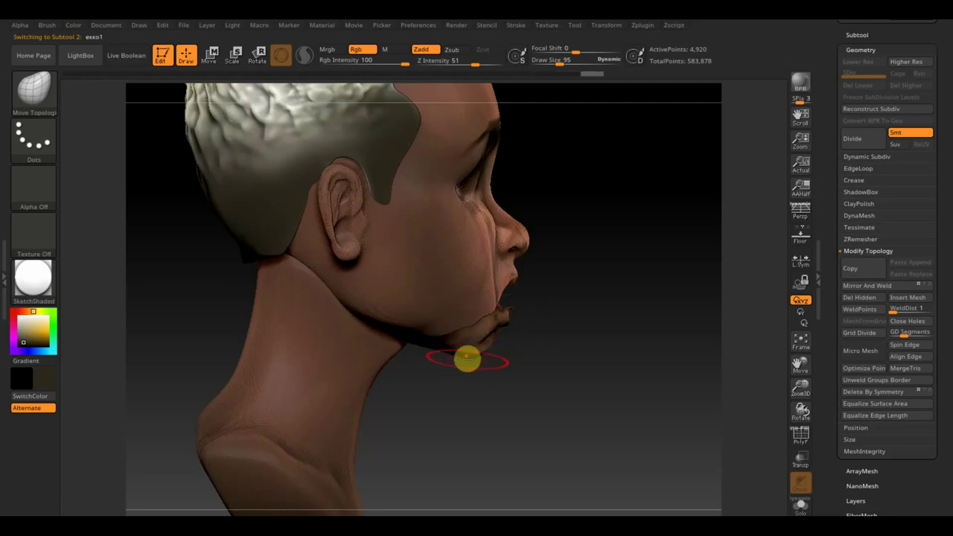
pyautogui.moveTo(470, 379)
pyautogui.mouseDown()
pyautogui.moveTo(483, 328)
pyautogui.moveTo(426, 354)
pyautogui.mouseUp()
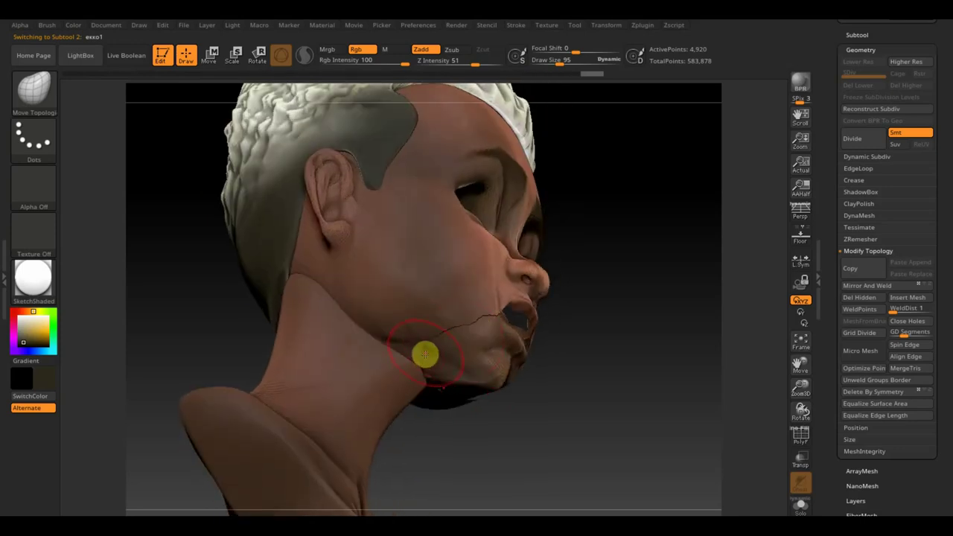
pyautogui.moveTo(425, 355)
pyautogui.mouseDown()
pyautogui.moveTo(589, 427)
pyautogui.moveTo(598, 372)
pyautogui.moveTo(544, 373)
pyautogui.moveTo(633, 396)
pyautogui.mouseUp()
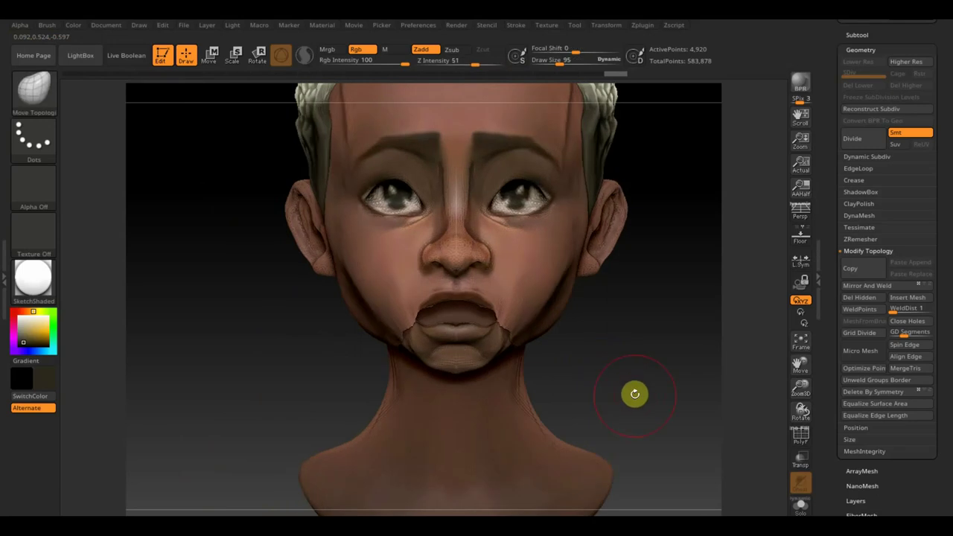
pyautogui.moveTo(449, 363)
pyautogui.mouseDown()
pyautogui.moveTo(630, 387)
pyautogui.moveTo(624, 459)
pyautogui.moveTo(613, 402)
pyautogui.moveTo(644, 370)
pyautogui.moveTo(641, 384)
pyautogui.mouseUp()
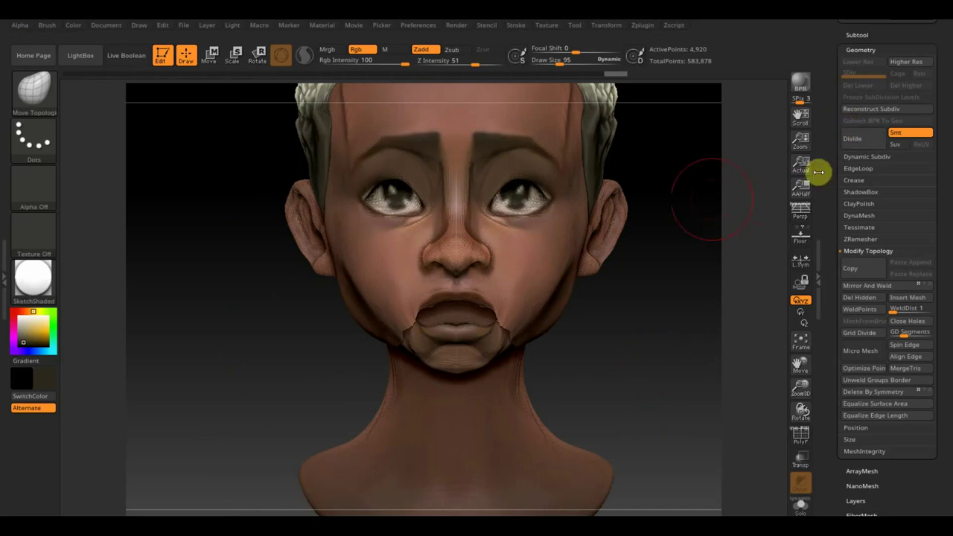
# Step: Select the Standard brush and DynaMesh the chin piece at resolution 1016
pyautogui.click(32, 90)
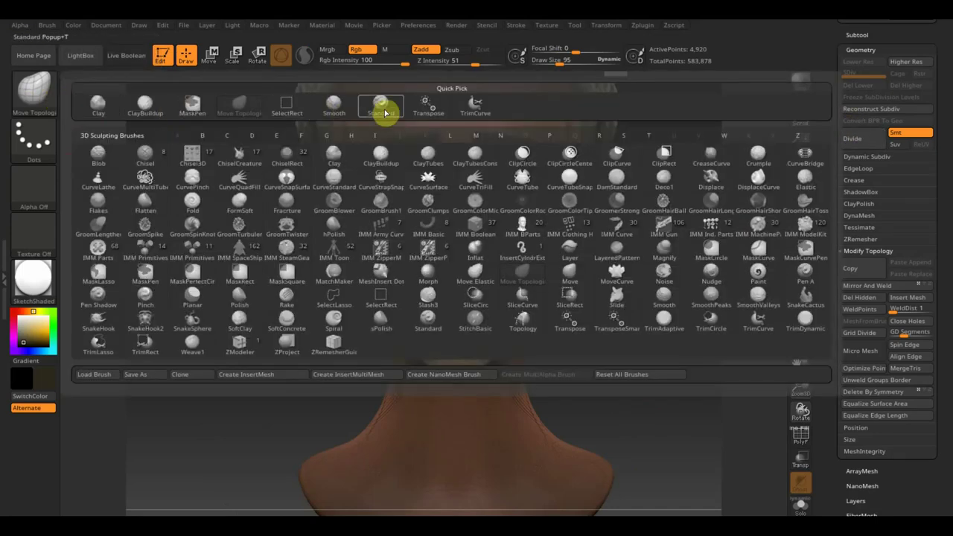
pyautogui.click(385, 113)
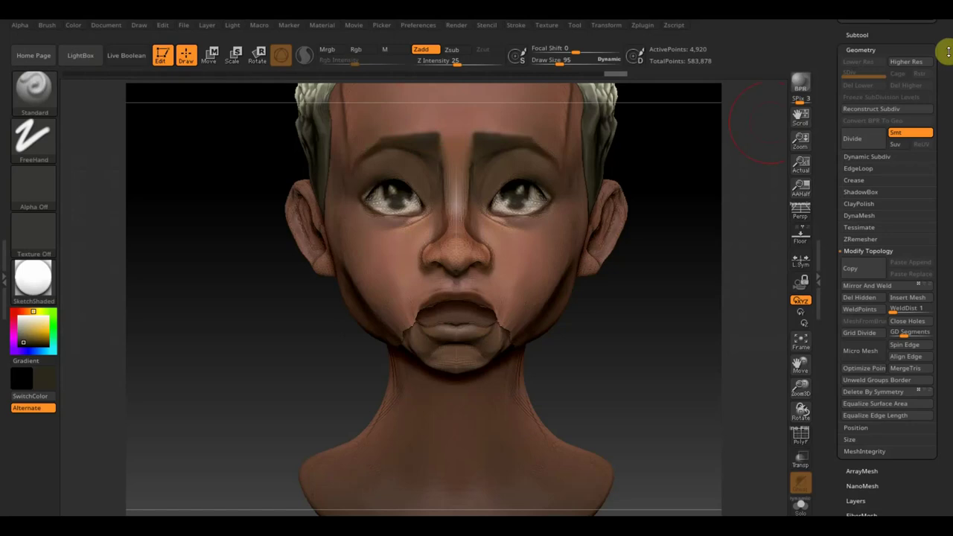
pyautogui.scroll(3, 886, 224)
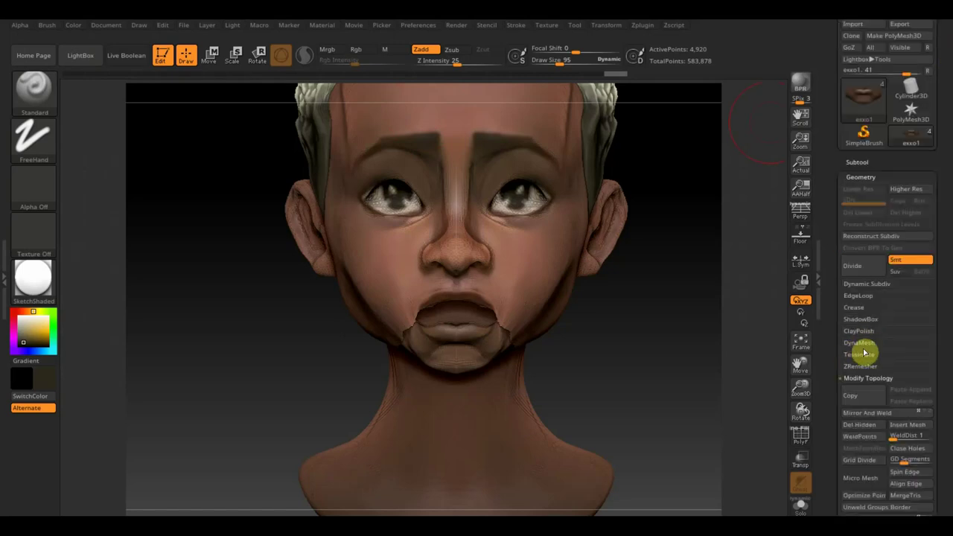
pyautogui.click(860, 344)
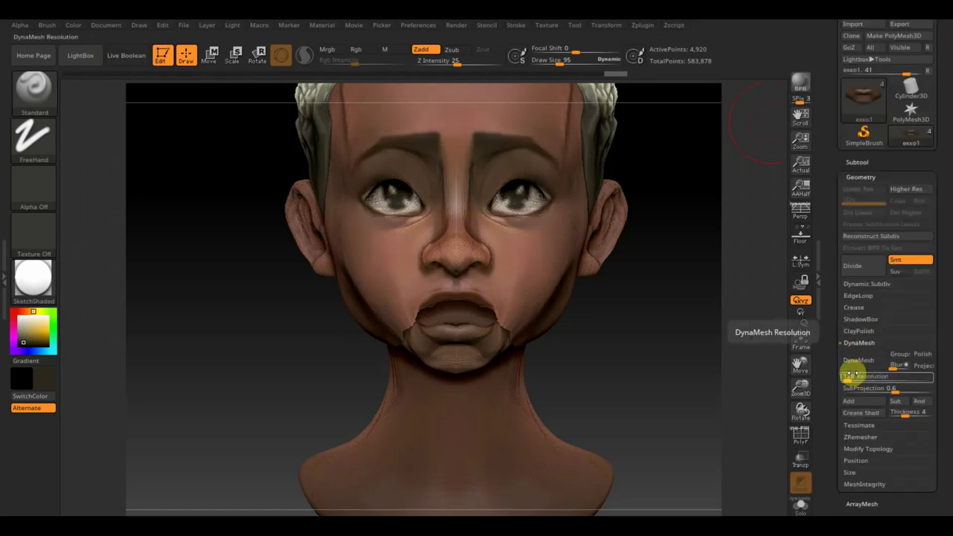
pyautogui.write('1016')
pyautogui.click(862, 363)
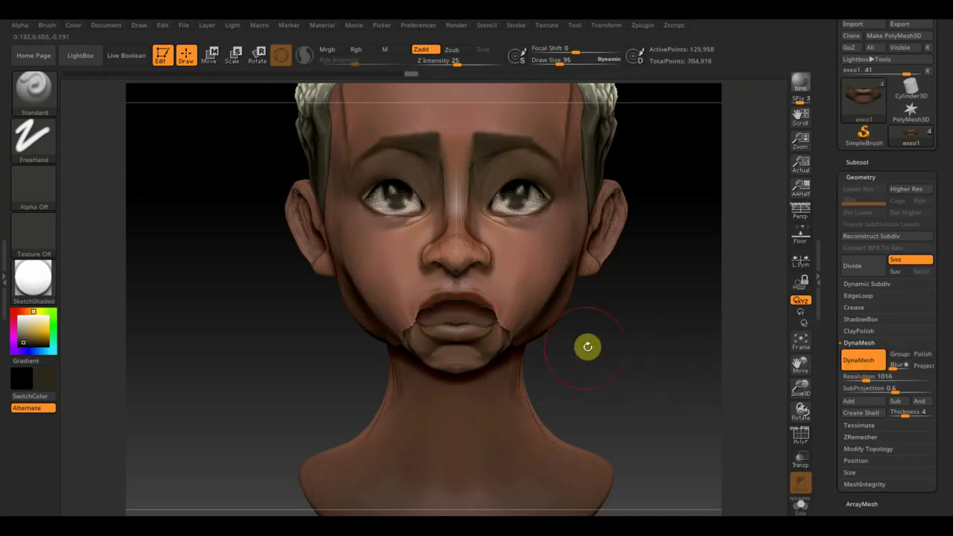
# Step: Switch to the head subtool and DynaMesh it at resolution 712
pyautogui.moveTo(588, 346); pyautogui.dragTo(671, 377)
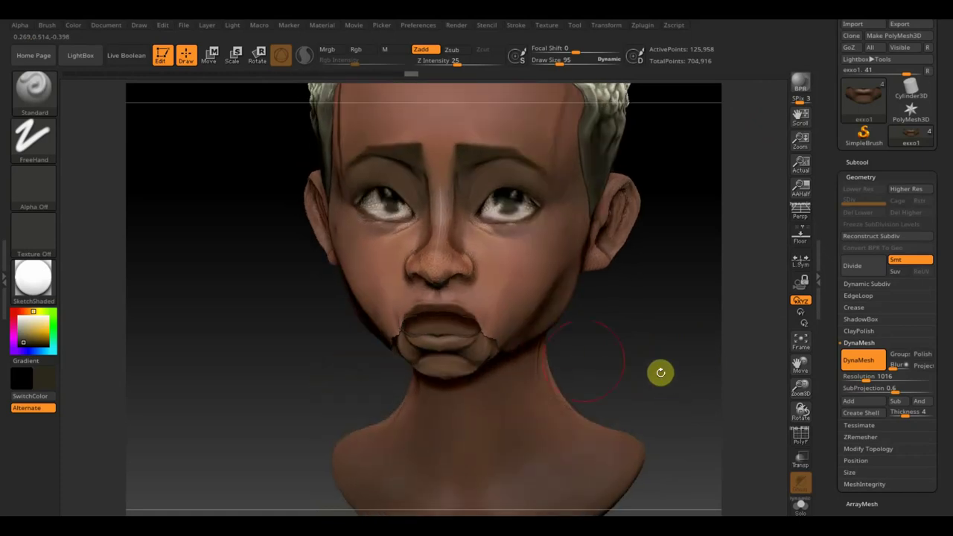
pyautogui.press('space')
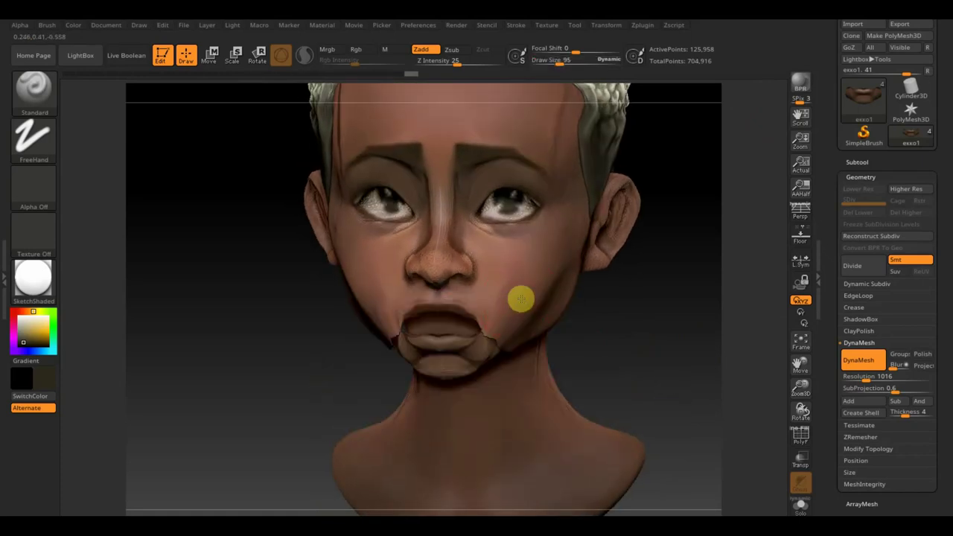
pyautogui.keyDown('alt'); pyautogui.click(520, 298); pyautogui.keyUp('alt')
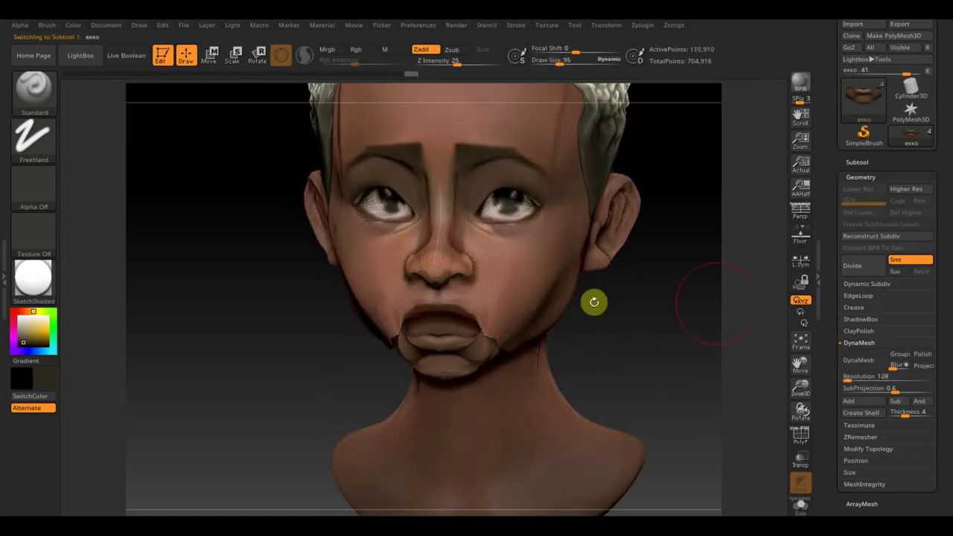
pyautogui.click(854, 376)
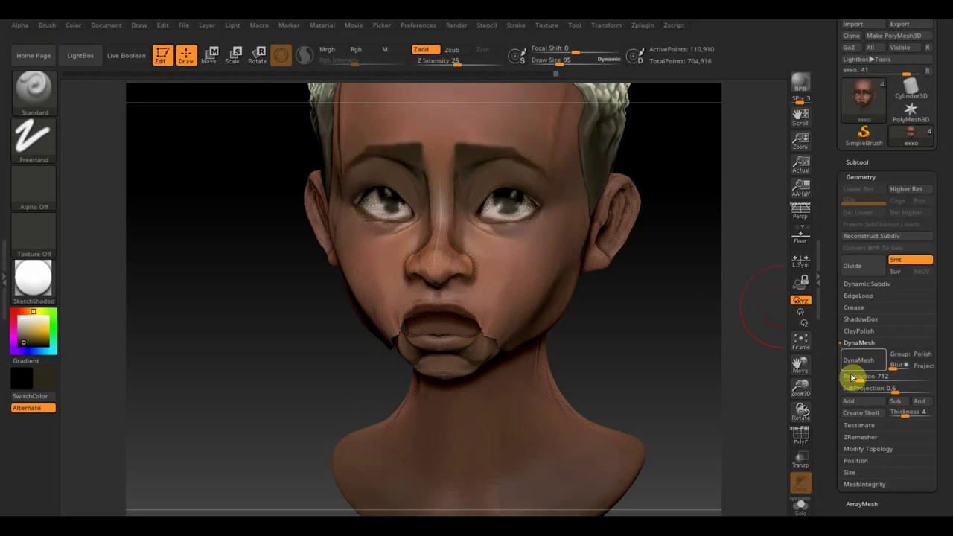
pyautogui.keyDown('ctrl'); pyautogui.click(662, 373); pyautogui.keyUp('ctrl')
pyautogui.keyDown('shift'); pyautogui.moveTo(662, 372); pyautogui.dragTo(679, 364); pyautogui.keyUp('shift')
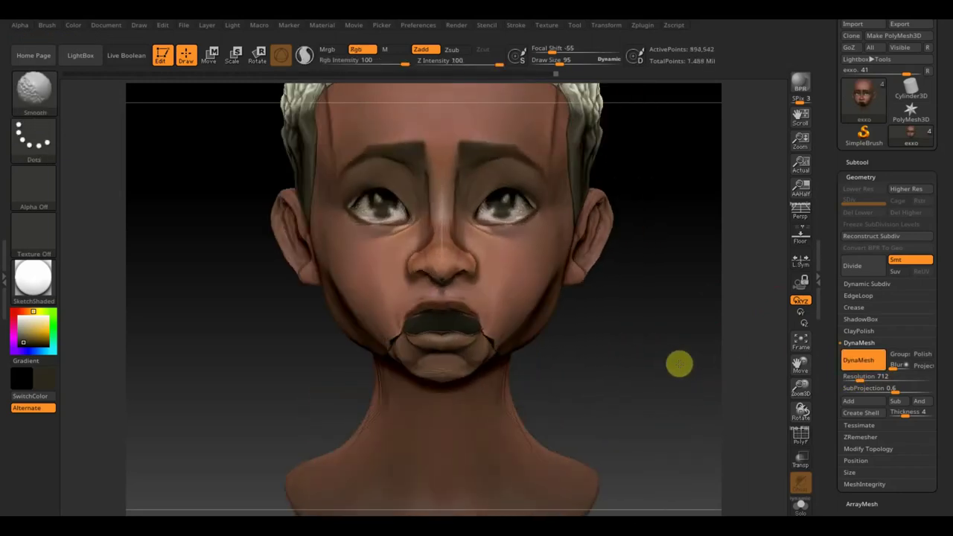
# Step: Hide the hair piece and set up the ClayBuildup brush at Draw Size 62
pyautogui.click(928, 214)
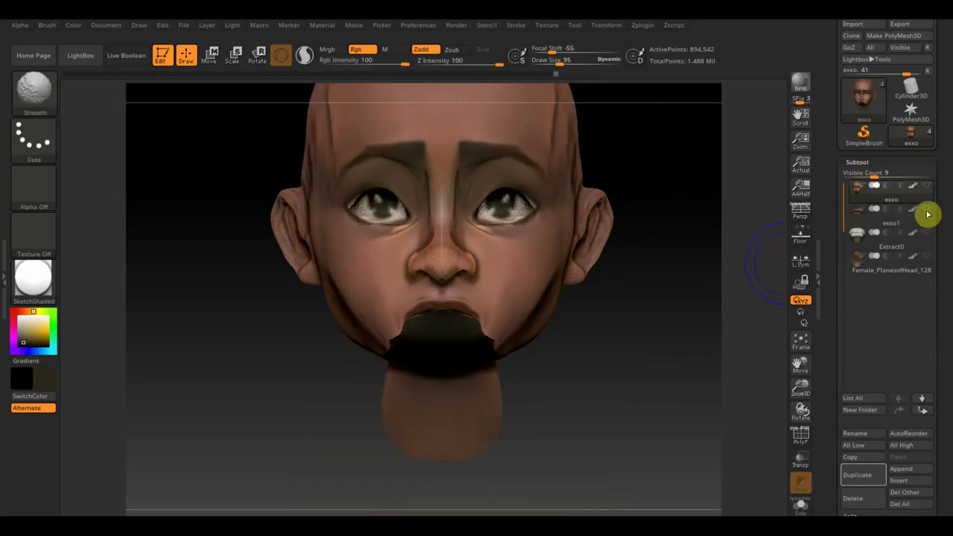
pyautogui.moveTo(625, 391); pyautogui.dragTo(495, 366)
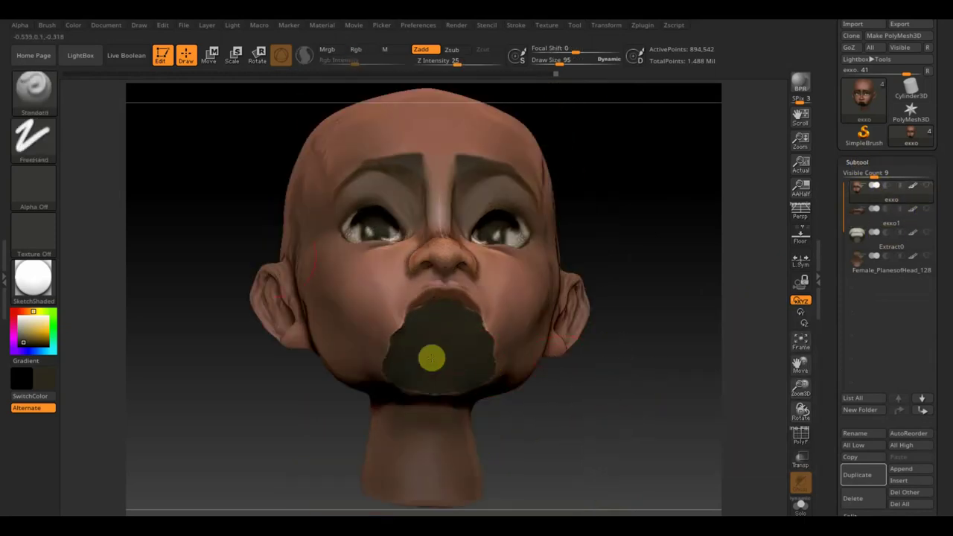
pyautogui.press('b')
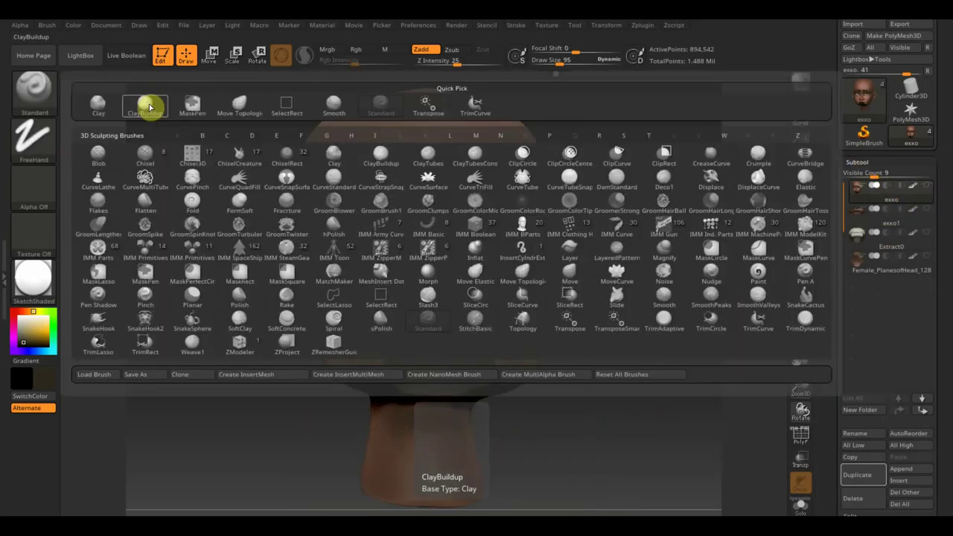
pyautogui.click(145, 102)
pyautogui.click(46, 25)
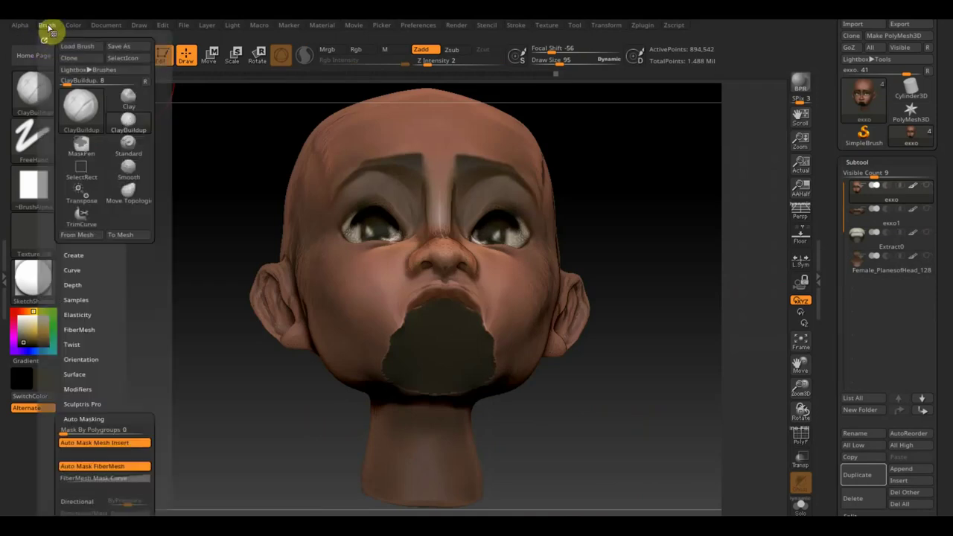
pyautogui.scroll(-5, 131, 335)
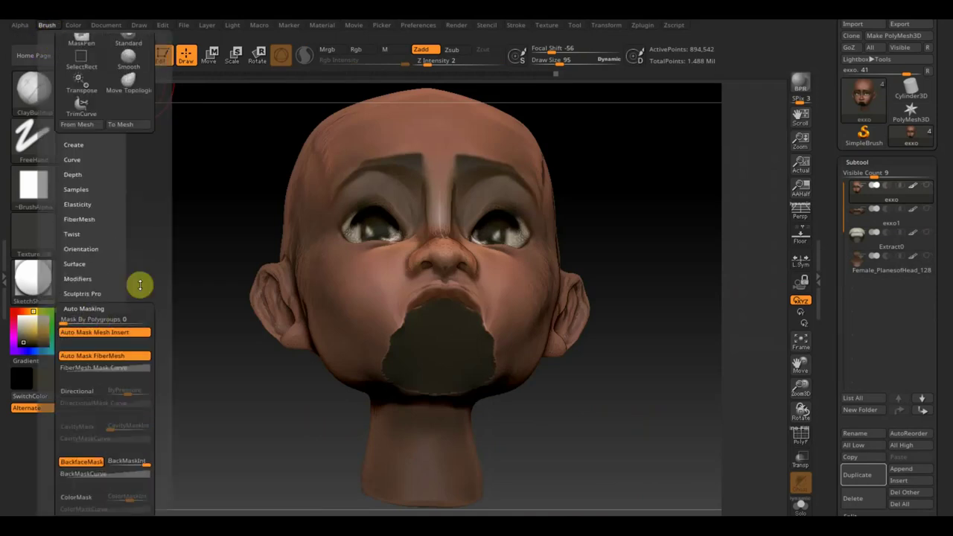
pyautogui.moveTo(139, 283); pyautogui.dragTo(144, 231)
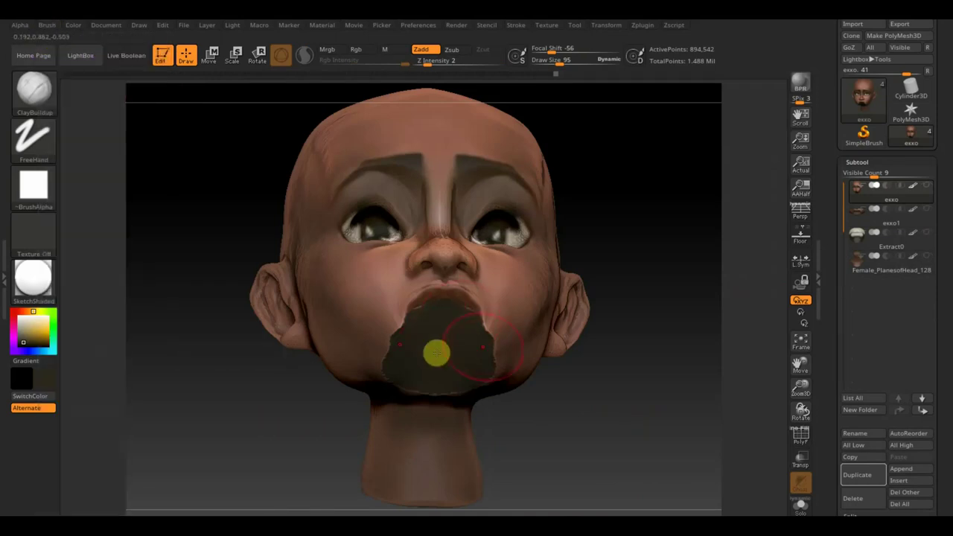
pyautogui.moveTo(559, 64); pyautogui.dragTo(555, 64)
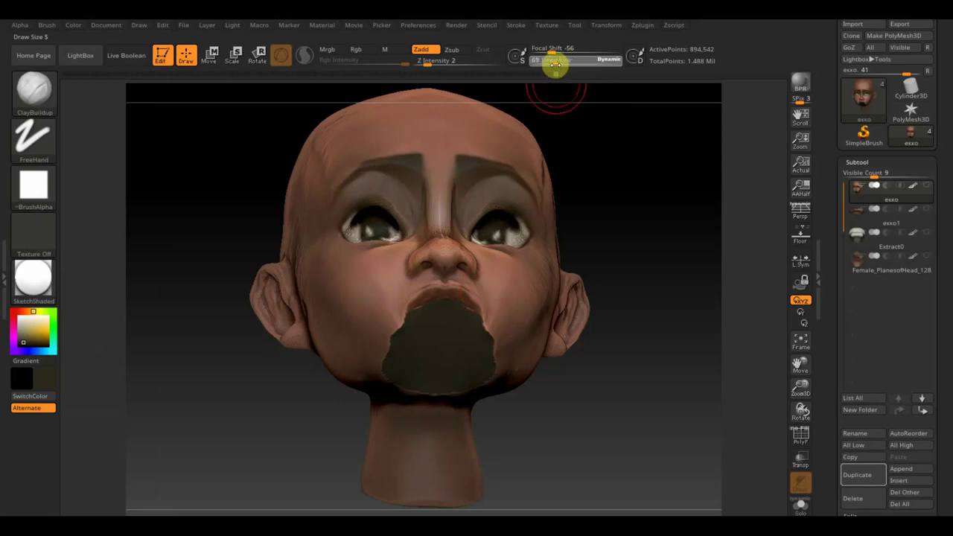
pyautogui.moveTo(616, 428); pyautogui.dragTo(474, 364)
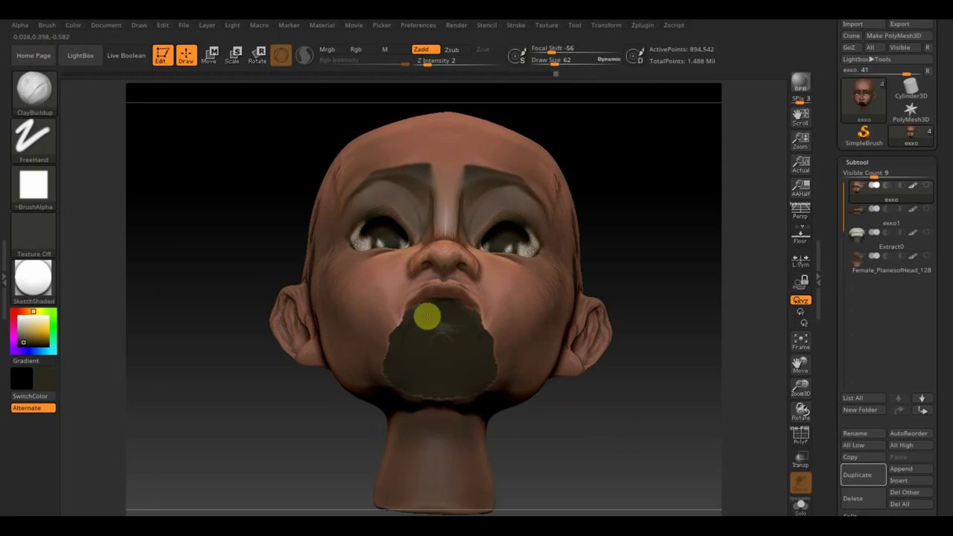
# Step: Sculpt strand strokes across the chin piece, smooth the streaks, and work its underside
pyautogui.moveTo(411, 358); pyautogui.dragTo(434, 357)
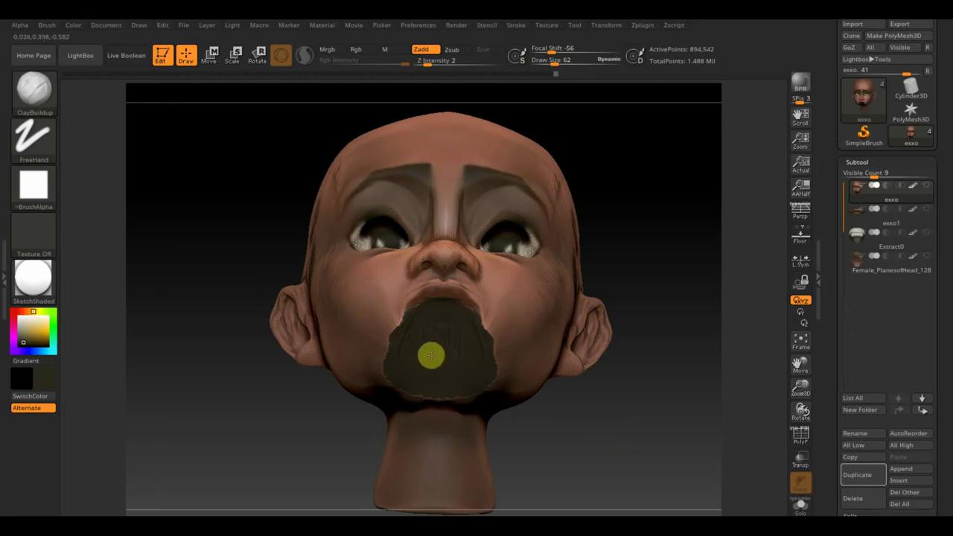
pyautogui.moveTo(412, 332)
pyautogui.mouseDown()
pyautogui.moveTo(429, 353)
pyautogui.moveTo(437, 323)
pyautogui.mouseUp()
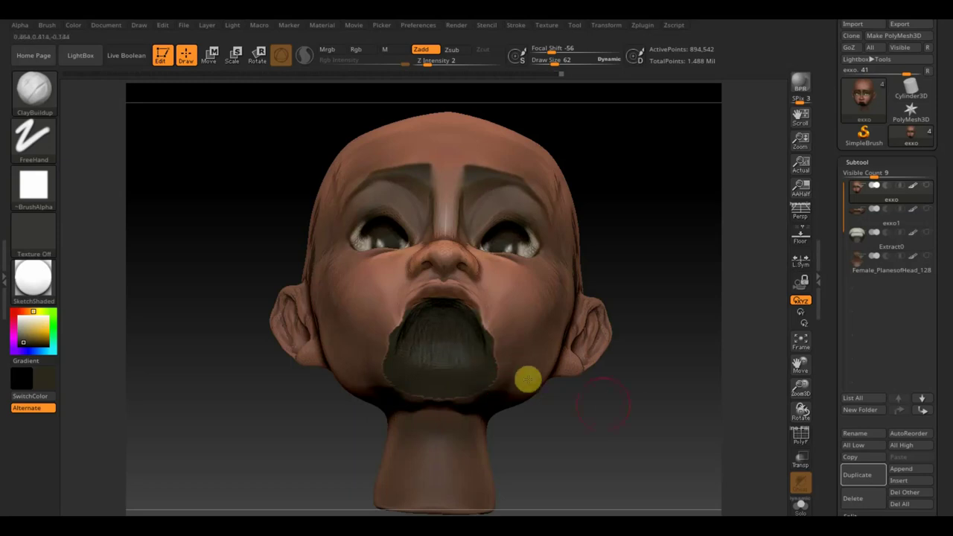
pyautogui.moveTo(531, 382); pyautogui.dragTo(613, 406)
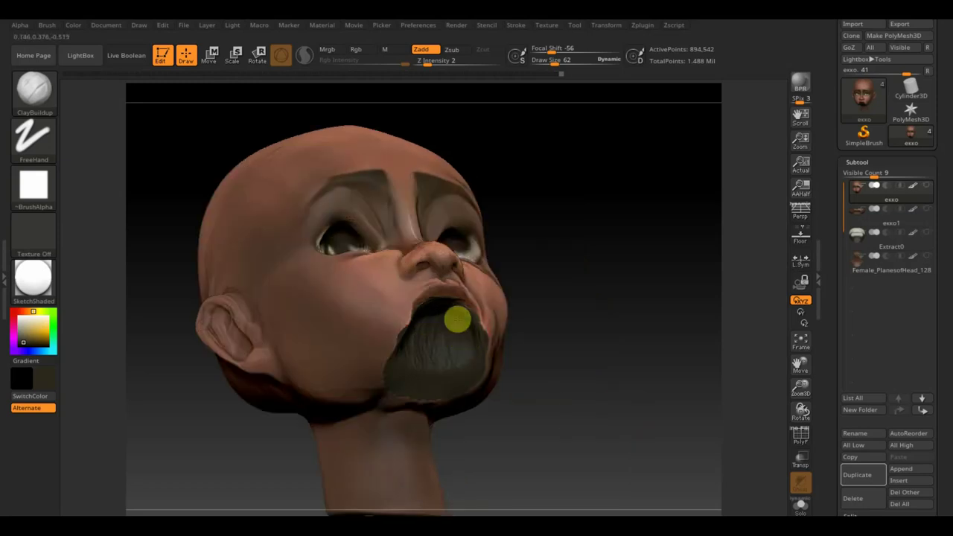
pyautogui.moveTo(465, 331)
pyautogui.keyDown('shift'); pyautogui.mouseDown()
pyautogui.moveTo(425, 347)
pyautogui.moveTo(414, 336)
pyautogui.moveTo(447, 345)
pyautogui.moveTo(417, 350)
pyautogui.mouseUp(); pyautogui.keyUp('shift')
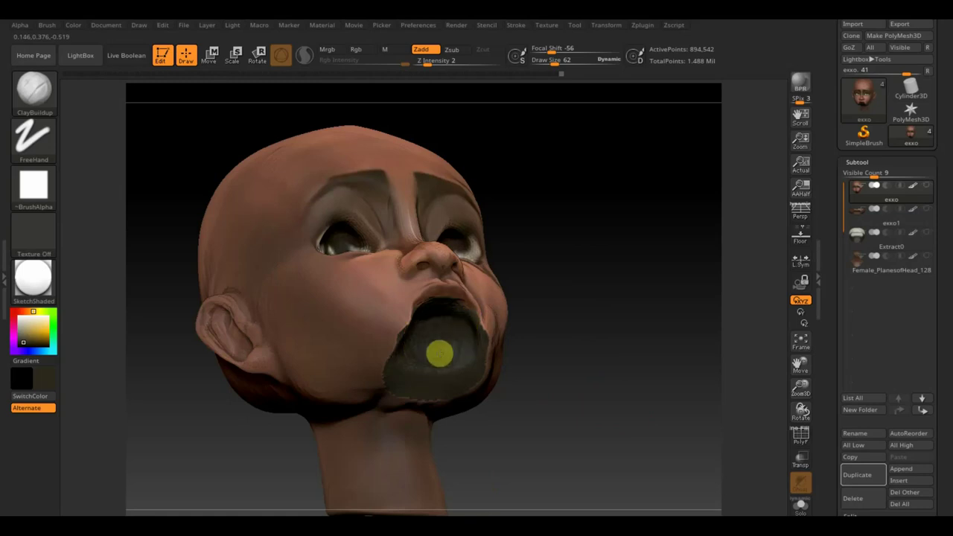
pyautogui.moveTo(624, 415); pyautogui.dragTo(603, 417)
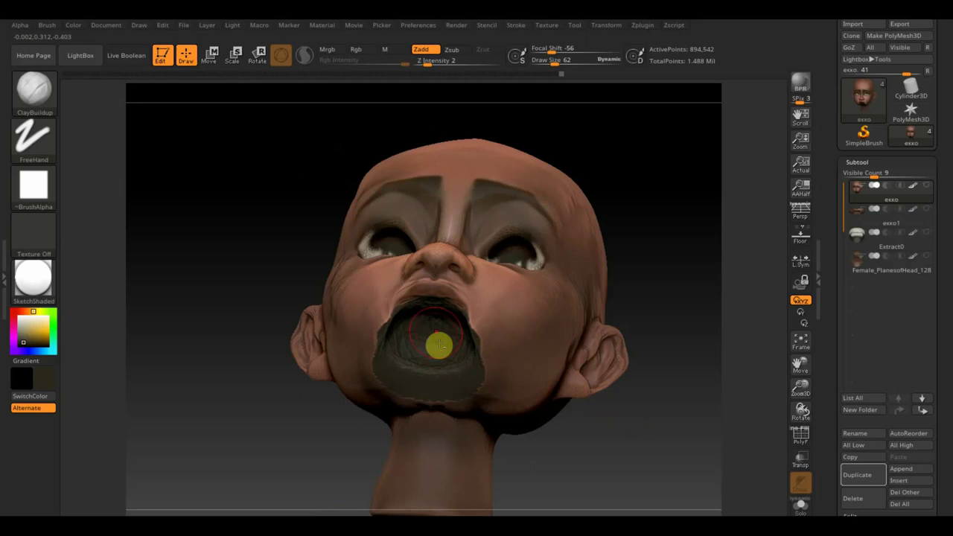
pyautogui.moveTo(699, 409); pyautogui.dragTo(692, 368)
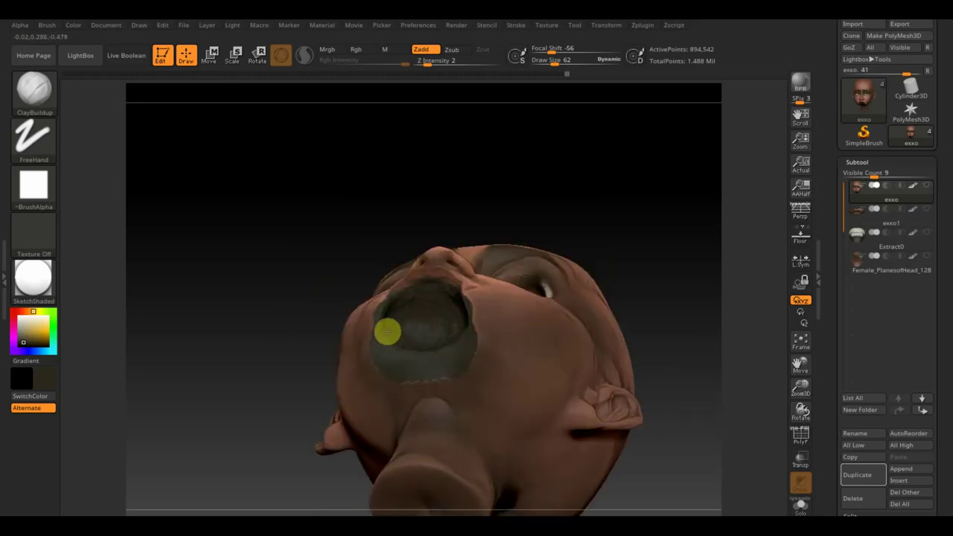
pyautogui.moveTo(387, 332); pyautogui.dragTo(411, 302)
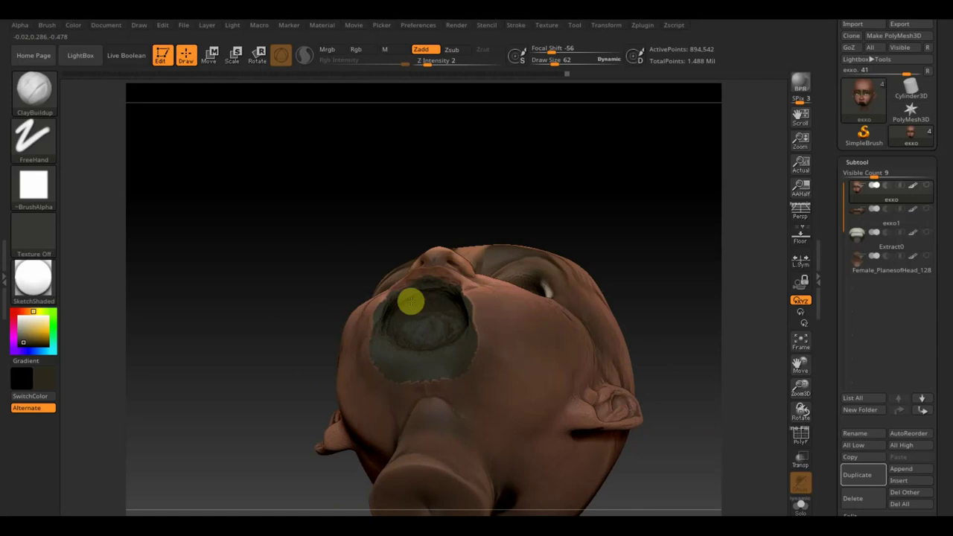
pyautogui.moveTo(665, 245); pyautogui.dragTo(681, 276)
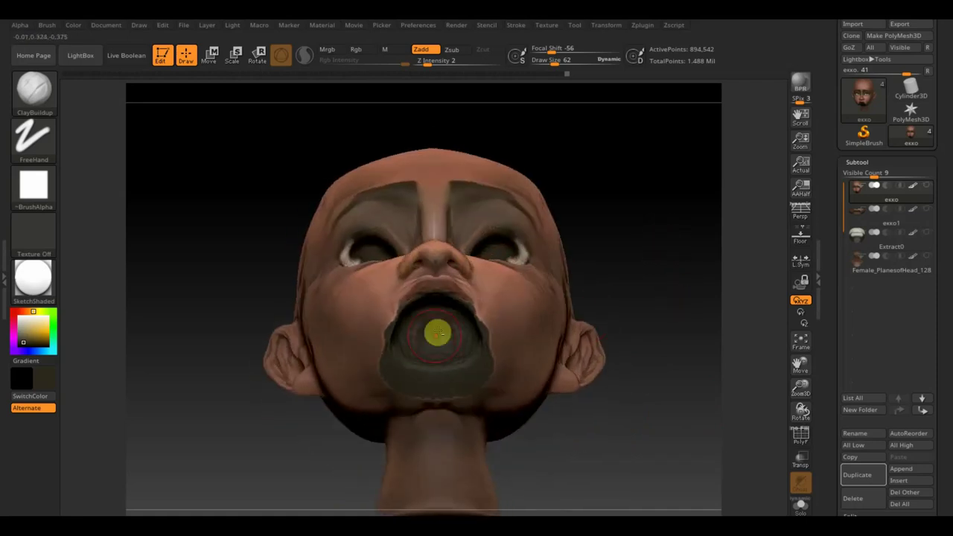
pyautogui.moveTo(440, 323)
pyautogui.mouseDown()
pyautogui.moveTo(451, 315)
pyautogui.moveTo(404, 342)
pyautogui.moveTo(454, 329)
pyautogui.moveTo(437, 345)
pyautogui.mouseUp()
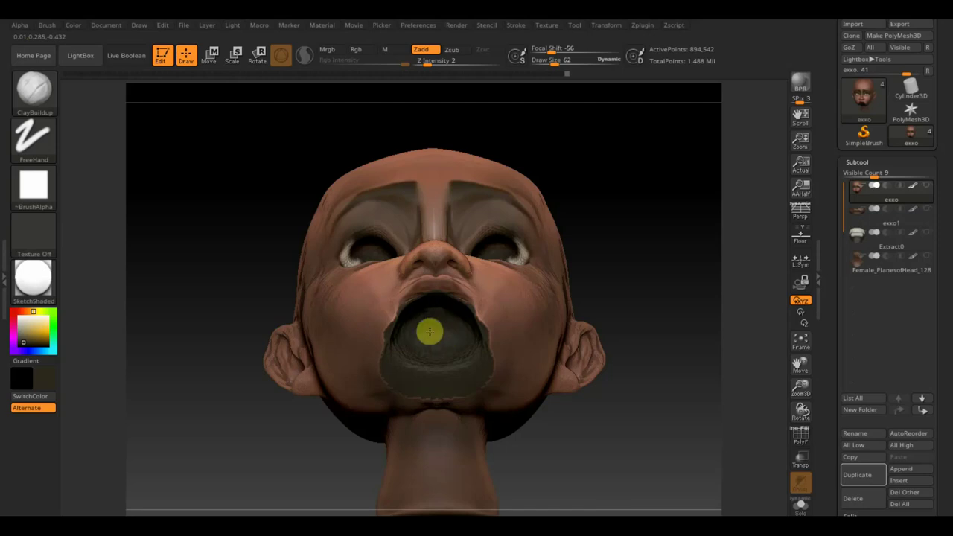
# Step: Add ridged strokes to the chin piece and check it from below and the front
pyautogui.moveTo(644, 367); pyautogui.dragTo(653, 436)
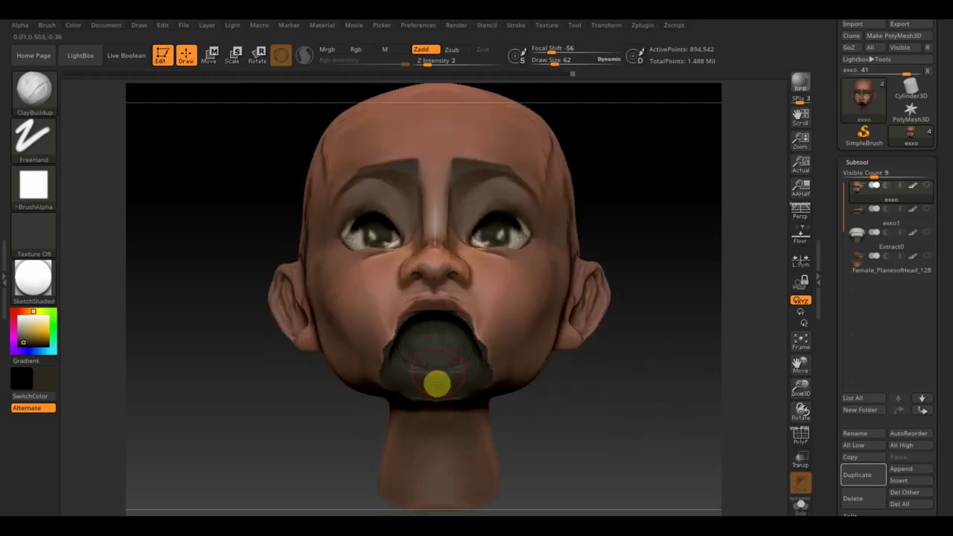
pyautogui.moveTo(408, 361)
pyautogui.mouseDown()
pyautogui.moveTo(460, 360)
pyautogui.moveTo(463, 344)
pyautogui.moveTo(436, 353)
pyautogui.moveTo(445, 334)
pyautogui.moveTo(403, 346)
pyautogui.mouseUp()
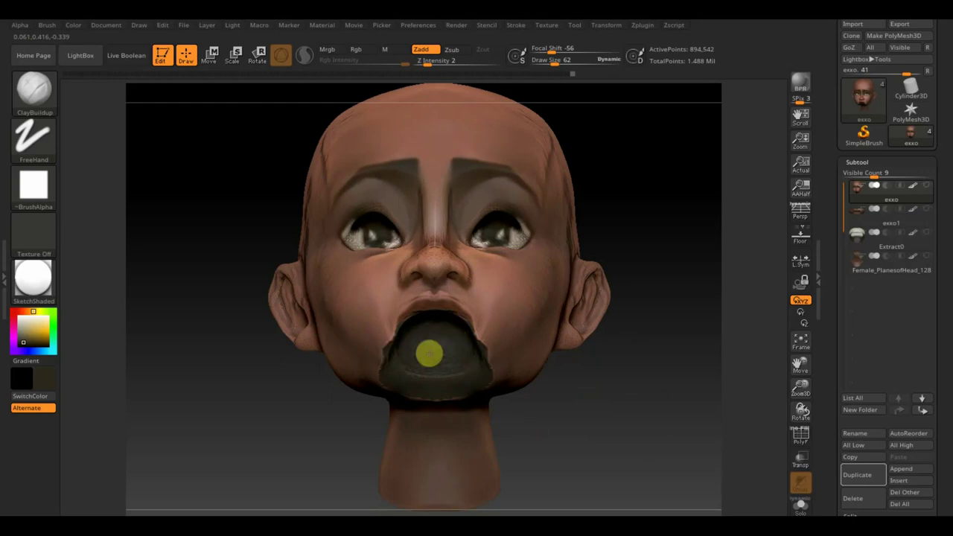
pyautogui.moveTo(428, 354); pyautogui.dragTo(440, 339)
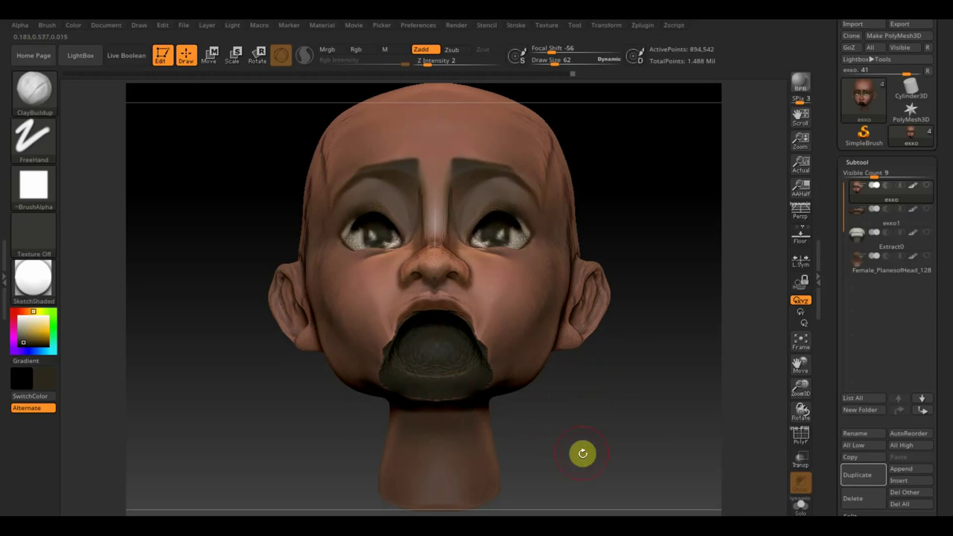
pyautogui.moveTo(580, 453); pyautogui.dragTo(585, 395)
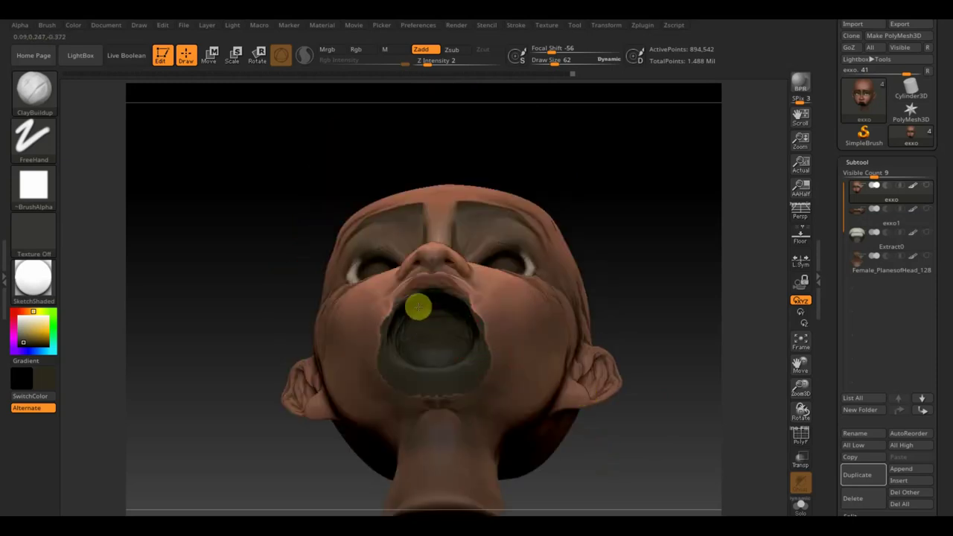
pyautogui.moveTo(618, 439)
pyautogui.mouseDown()
pyautogui.moveTo(630, 445)
pyautogui.moveTo(480, 356)
pyautogui.mouseUp()
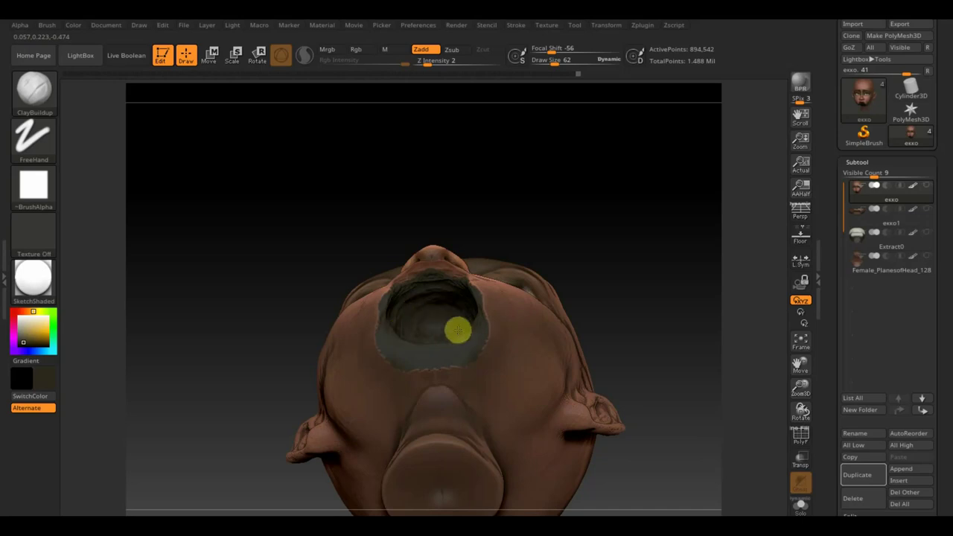
pyautogui.keyDown('ctrl'); pyautogui.moveTo(670, 362); pyautogui.dragTo(706, 442); pyautogui.keyUp('ctrl')
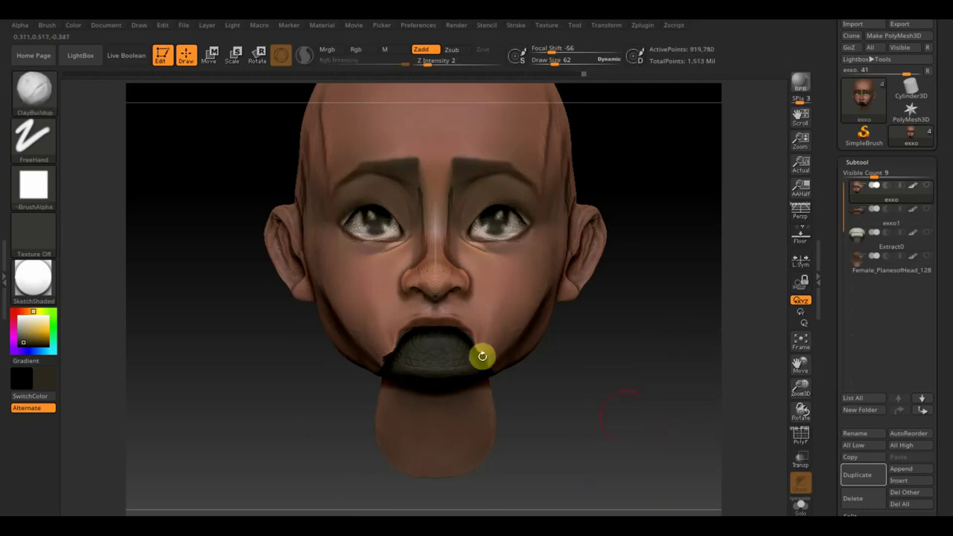
pyautogui.moveTo(621, 402); pyautogui.dragTo(629, 359)
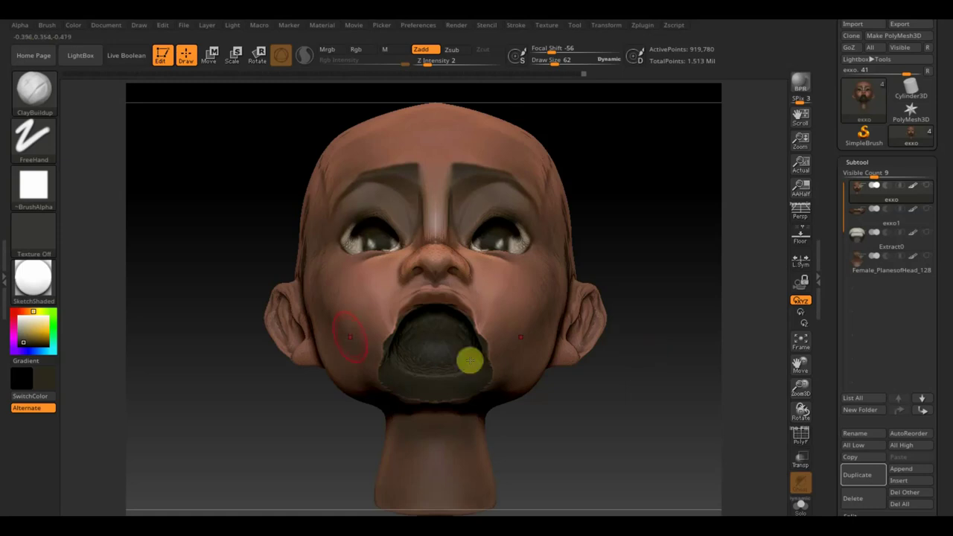
pyautogui.click(43, 96)
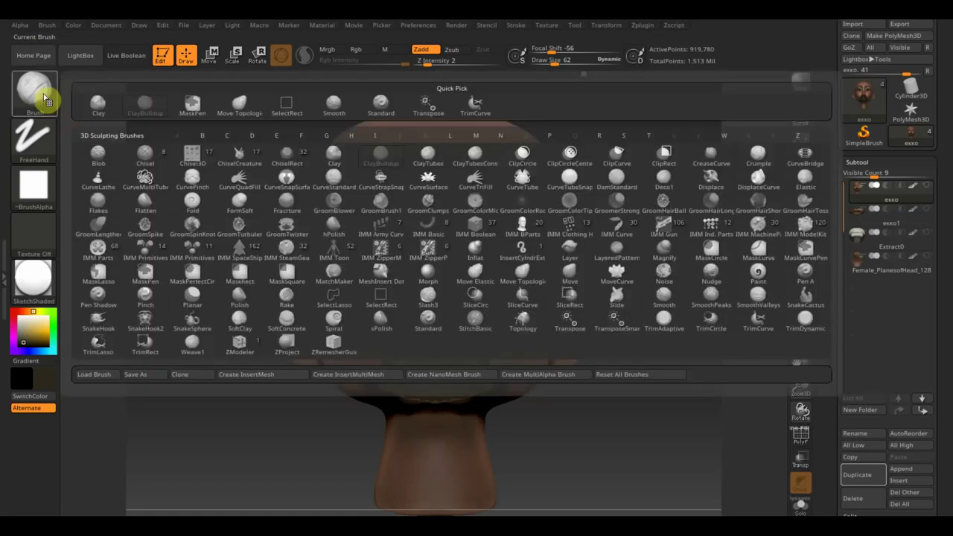
# Step: Select the Standard brush and paint the chin piece with skin tone sampled from the face
pyautogui.click(384, 121)
pyautogui.click(356, 49)
pyautogui.click(421, 49)
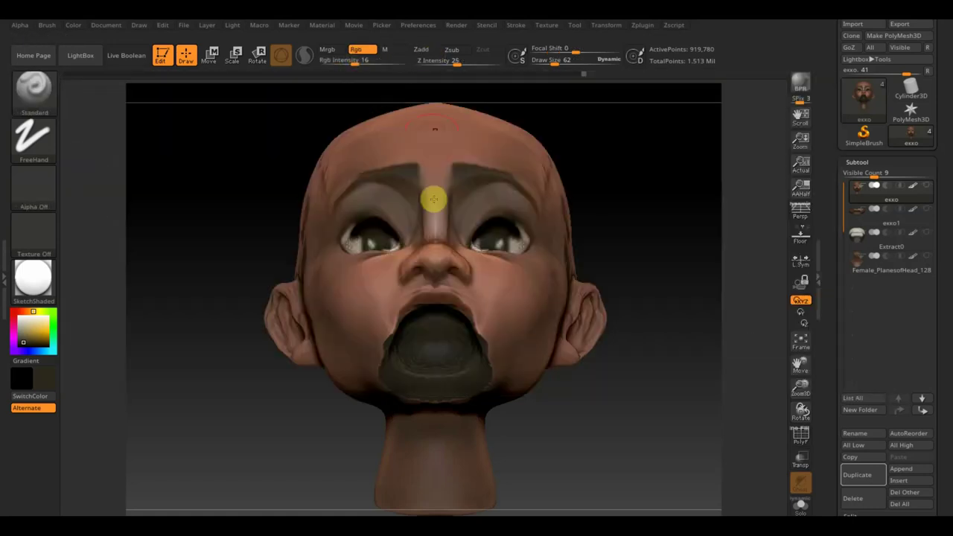
pyautogui.press('c')
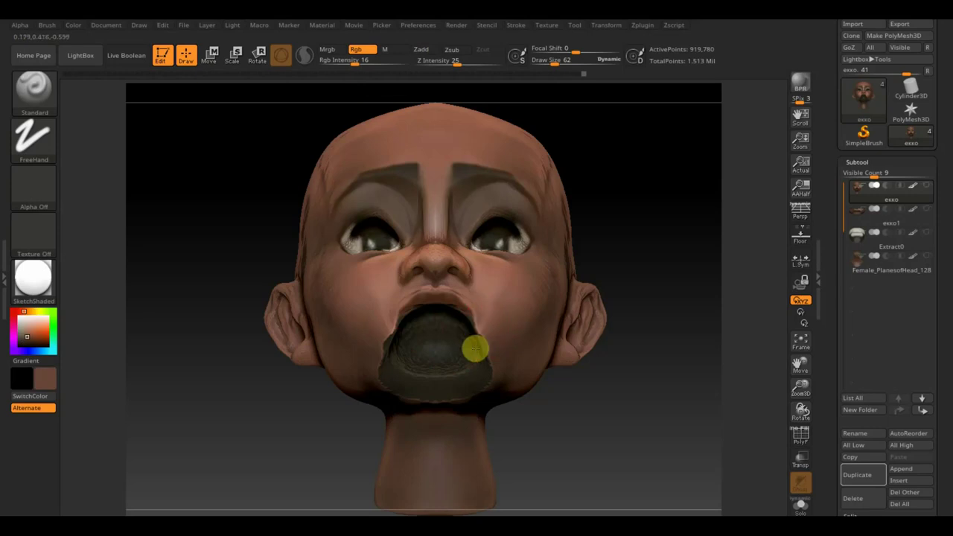
pyautogui.moveTo(366, 61); pyautogui.dragTo(420, 89)
pyautogui.moveTo(468, 336); pyautogui.dragTo(388, 349)
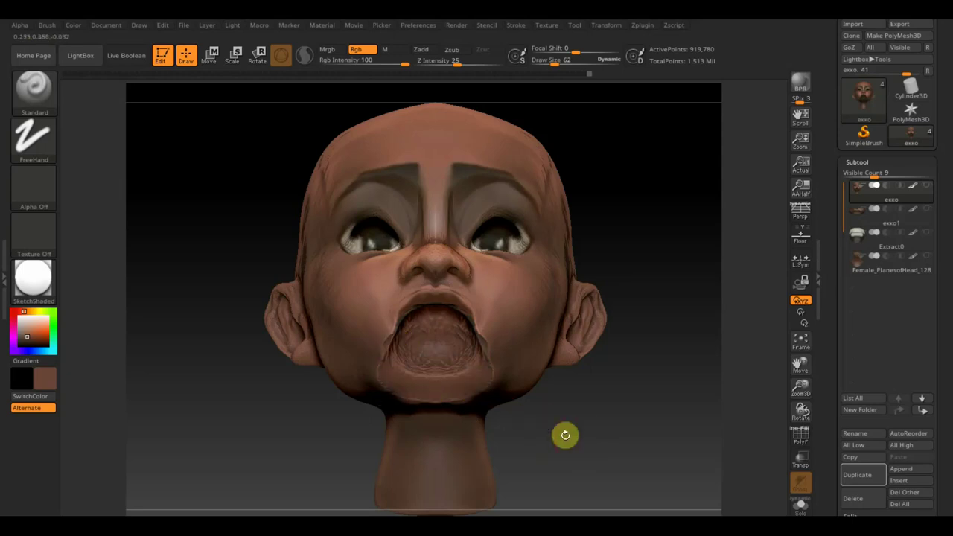
# Step: Smooth the wrinkles inside the chin piece from underneath, then undo that change
pyautogui.moveTo(564, 434); pyautogui.dragTo(477, 334)
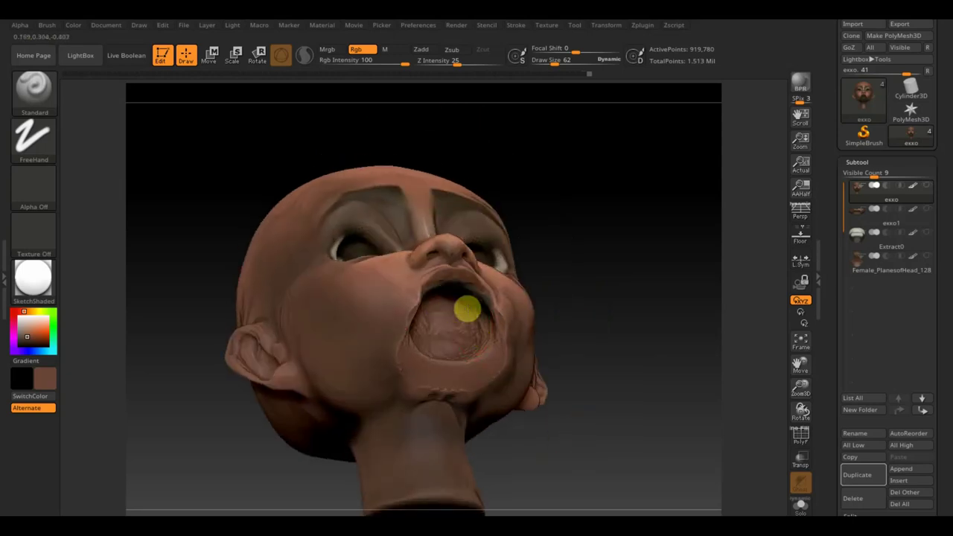
pyautogui.moveTo(565, 303)
pyautogui.mouseDown()
pyautogui.moveTo(660, 303)
pyautogui.moveTo(653, 310)
pyautogui.mouseUp()
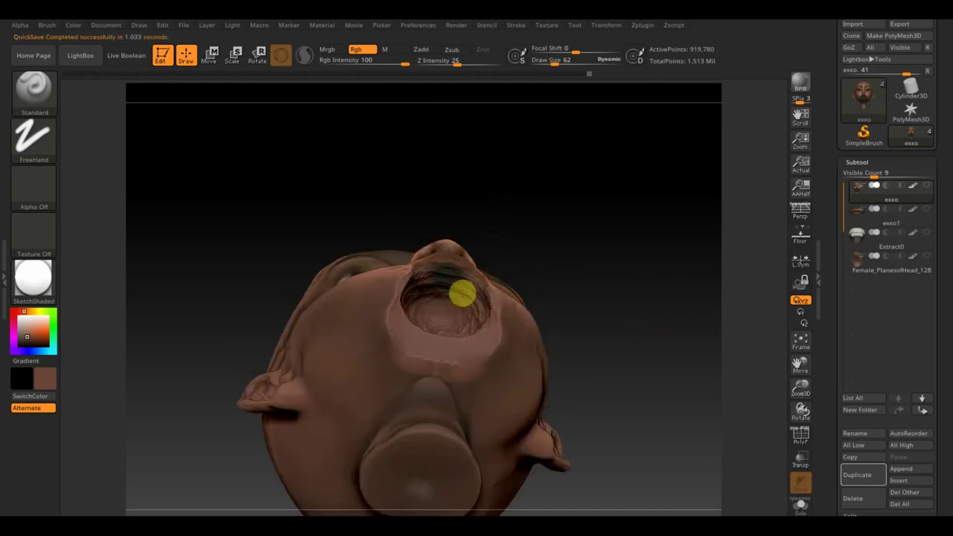
pyautogui.moveTo(470, 296)
pyautogui.keyDown('shift'); pyautogui.mouseDown()
pyautogui.moveTo(464, 308)
pyautogui.moveTo(436, 295)
pyautogui.moveTo(484, 315)
pyautogui.moveTo(434, 325)
pyautogui.mouseUp(); pyautogui.keyUp('shift')
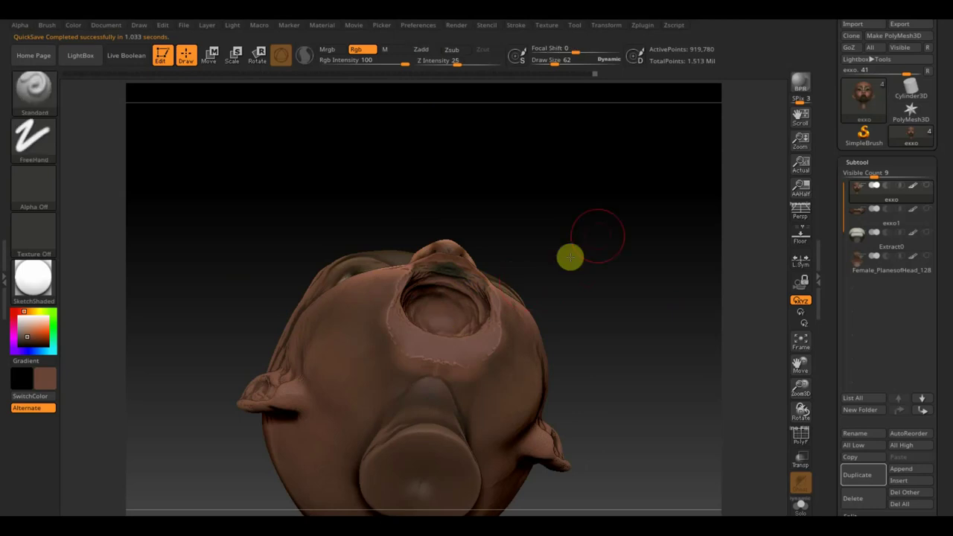
pyautogui.moveTo(569, 257); pyautogui.dragTo(491, 320)
pyautogui.moveTo(623, 216)
pyautogui.keyDown('shift'); pyautogui.mouseDown()
pyautogui.moveTo(649, 192)
pyautogui.moveTo(666, 293)
pyautogui.mouseUp(); pyautogui.keyUp('shift')
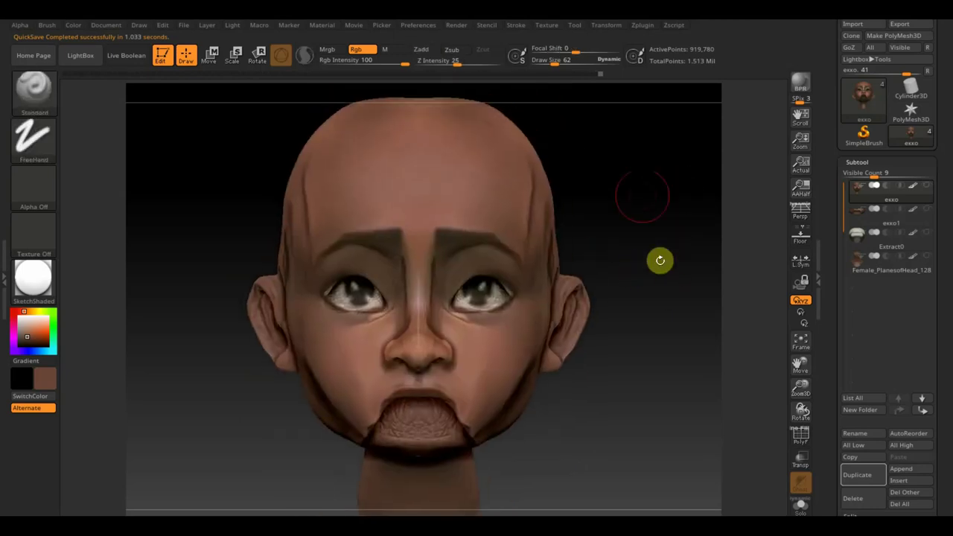
pyautogui.hotkey('ctrl', 'z')
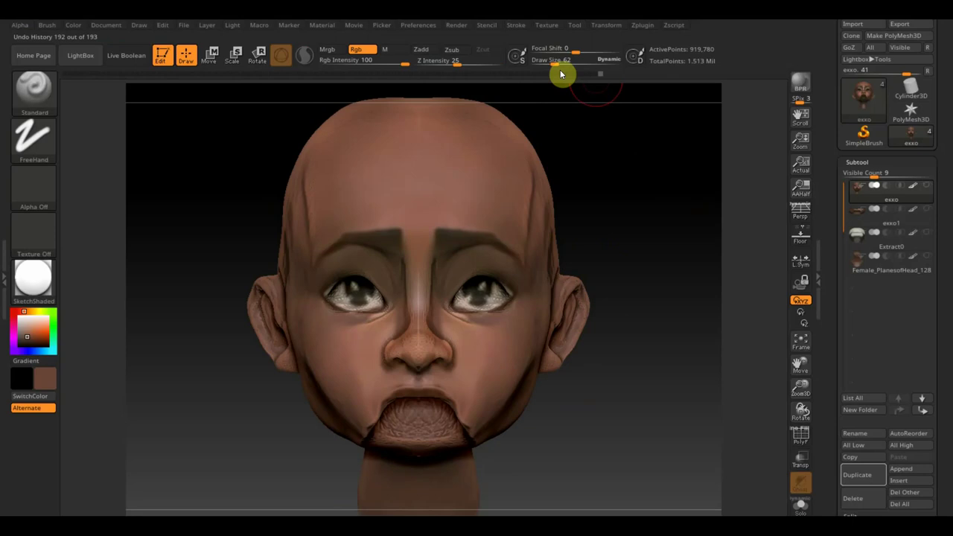
# Step: Reduce the brush size to 21 and smooth the upper lip surface
pyautogui.moveTo(561, 71); pyautogui.dragTo(547, 64)
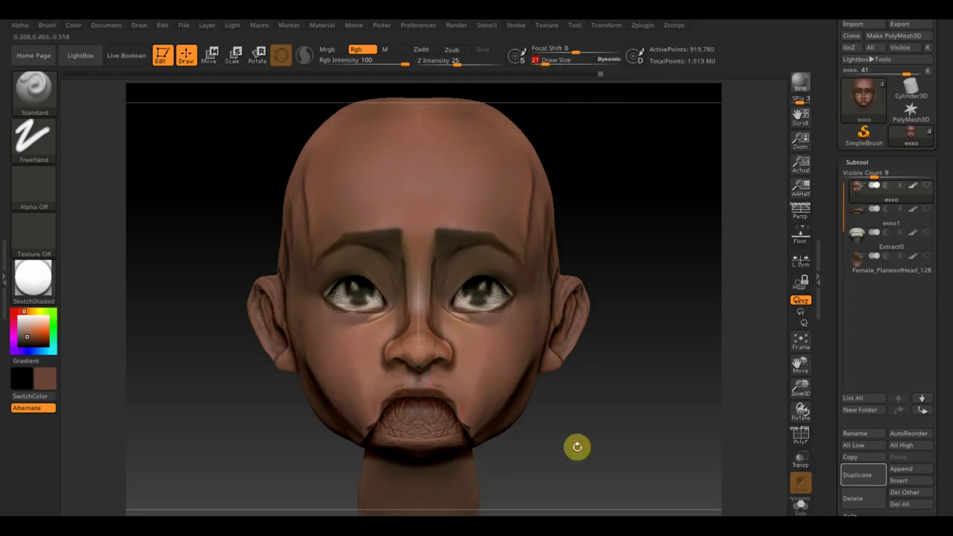
pyautogui.scroll(2, 600, 424)
pyautogui.moveTo(617, 443)
pyautogui.keyDown('alt'); pyautogui.mouseDown()
pyautogui.moveTo(628, 403)
pyautogui.moveTo(517, 372)
pyautogui.mouseUp(); pyautogui.keyUp('alt')
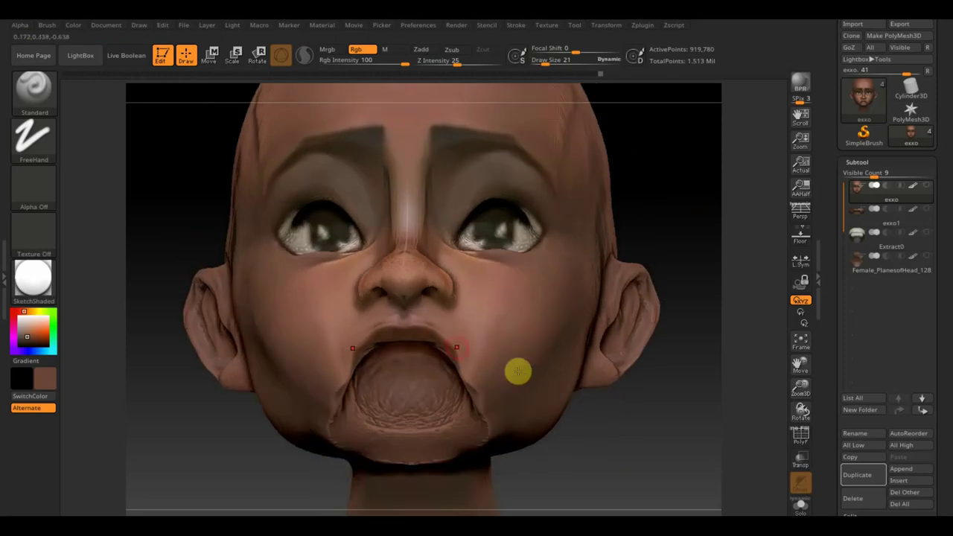
pyautogui.press('shift')
pyautogui.moveTo(429, 340)
pyautogui.keyDown('shift'); pyautogui.mouseDown()
pyautogui.moveTo(391, 336)
pyautogui.moveTo(448, 356)
pyautogui.mouseUp(); pyautogui.keyUp('shift')
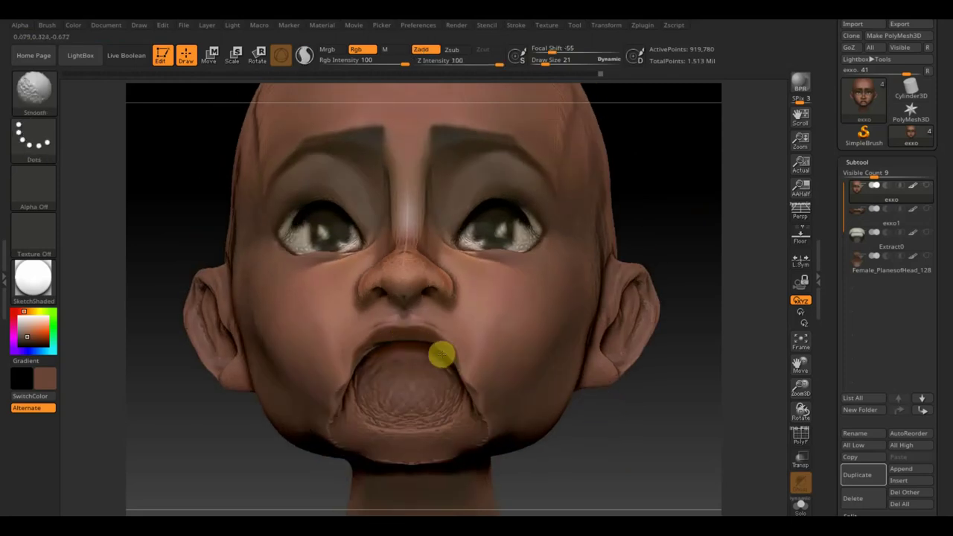
# Step: Sculpt along the upper lip edge from a low upward angle
pyautogui.moveTo(644, 417); pyautogui.dragTo(644, 362)
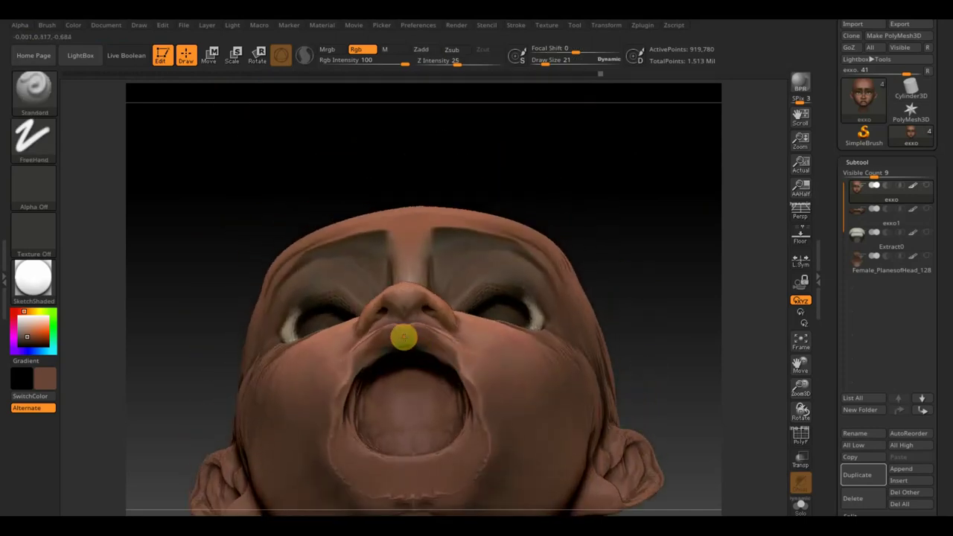
pyautogui.moveTo(400, 338); pyautogui.dragTo(374, 353)
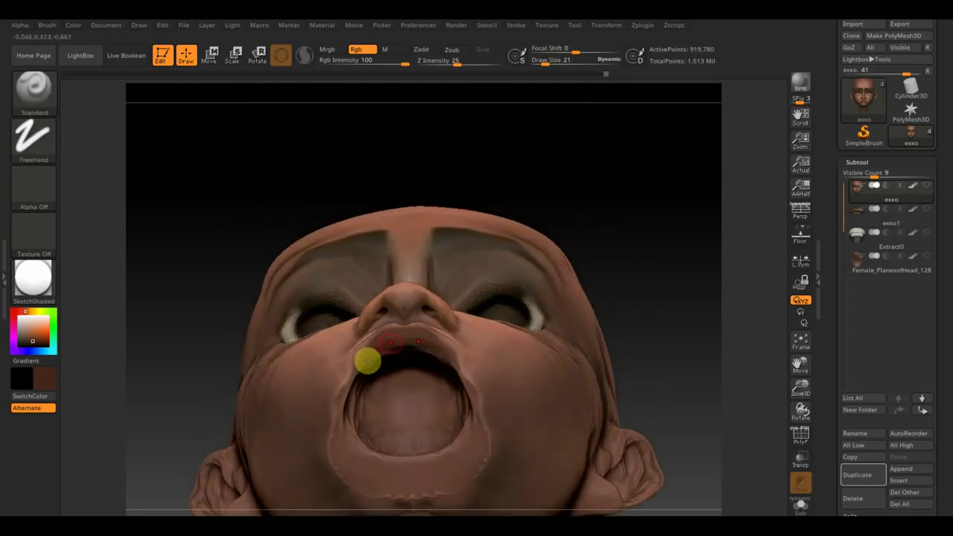
pyautogui.moveTo(656, 300)
pyautogui.mouseDown()
pyautogui.moveTo(679, 390)
pyautogui.moveTo(670, 410)
pyautogui.mouseUp()
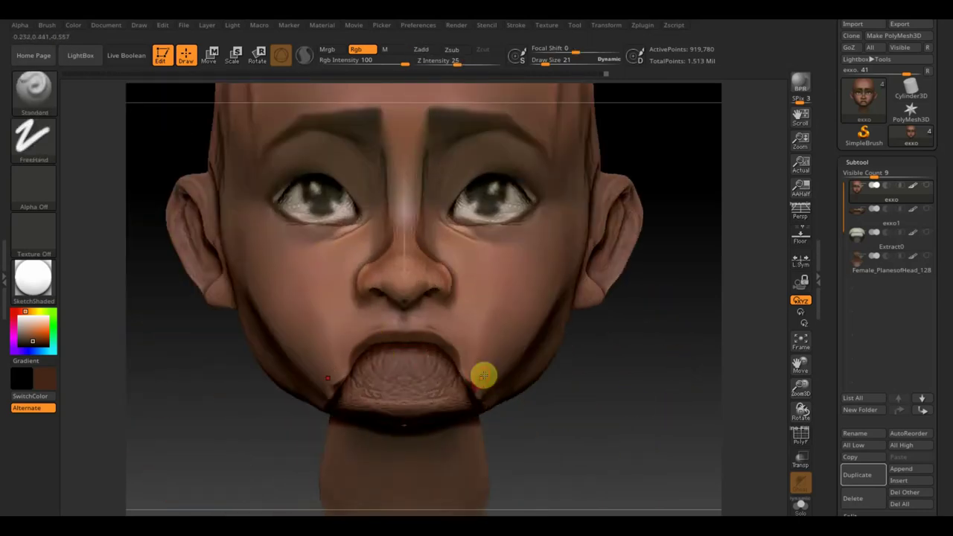
pyautogui.press('b')
pyautogui.click(144, 106)
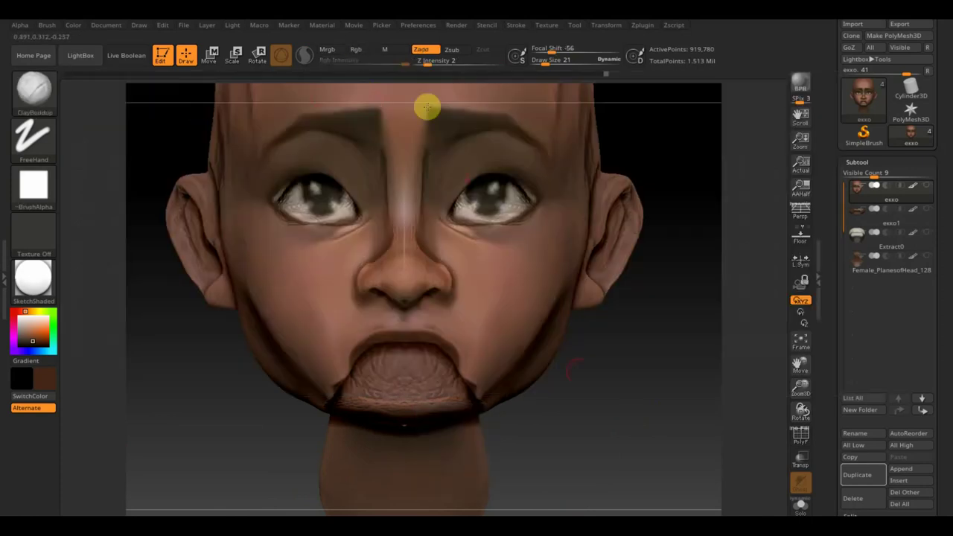
# Step: Build up clay at the mouth corners and smooth them into the face beside the upper lip
pyautogui.moveTo(606, 427); pyautogui.dragTo(610, 346)
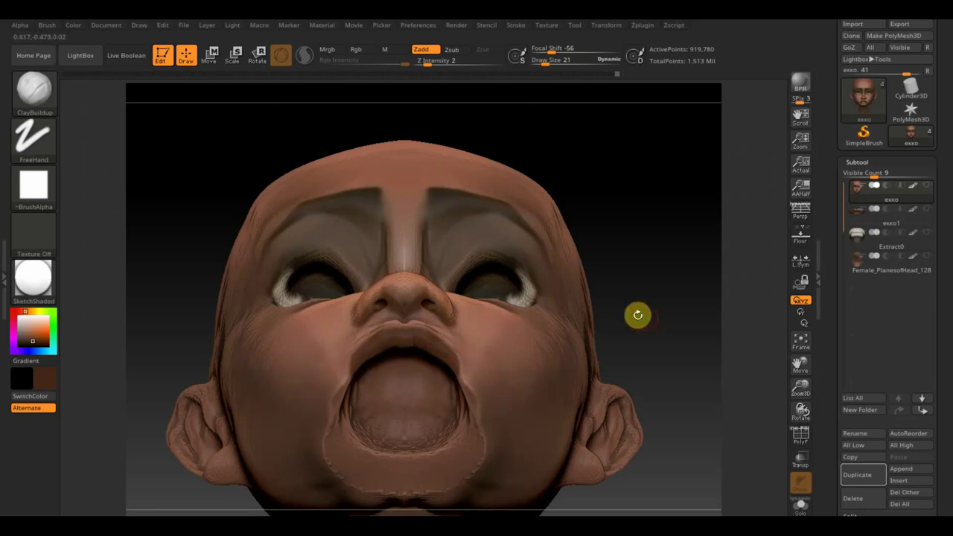
pyautogui.moveTo(646, 322)
pyautogui.mouseDown()
pyautogui.moveTo(626, 370)
pyautogui.moveTo(594, 355)
pyautogui.mouseUp()
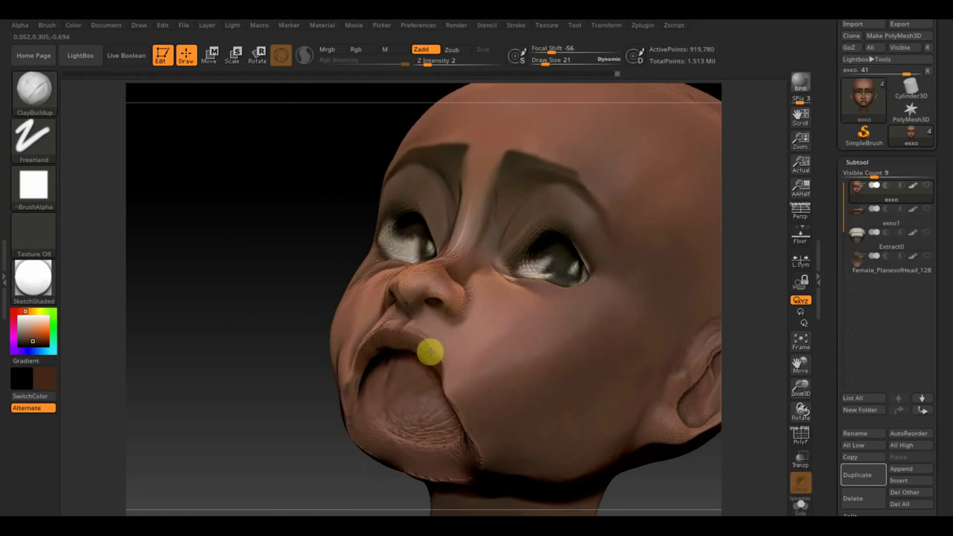
pyautogui.moveTo(415, 334); pyautogui.dragTo(446, 368)
pyautogui.moveTo(257, 313); pyautogui.dragTo(278, 334)
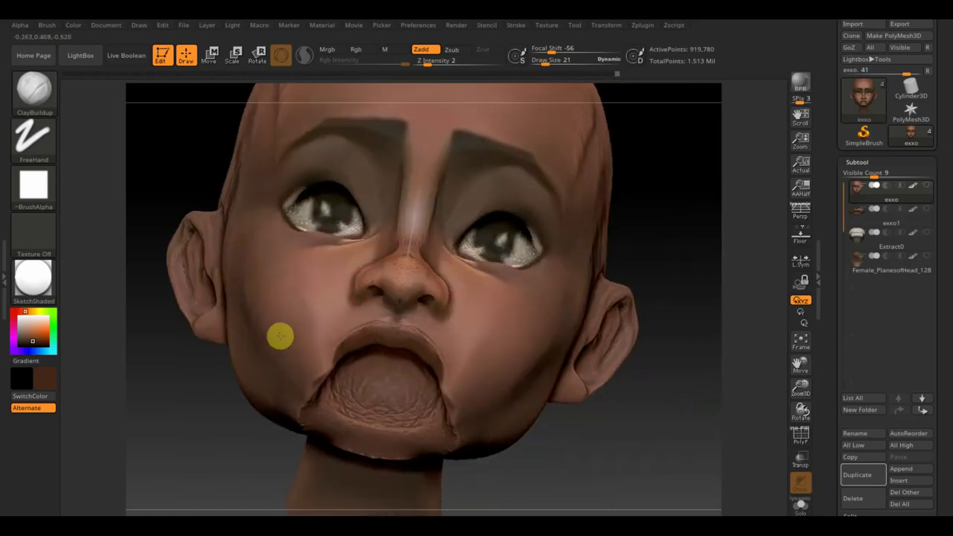
pyautogui.keyDown('shift'); pyautogui.moveTo(634, 428); pyautogui.dragTo(640, 438); pyautogui.keyUp('shift')
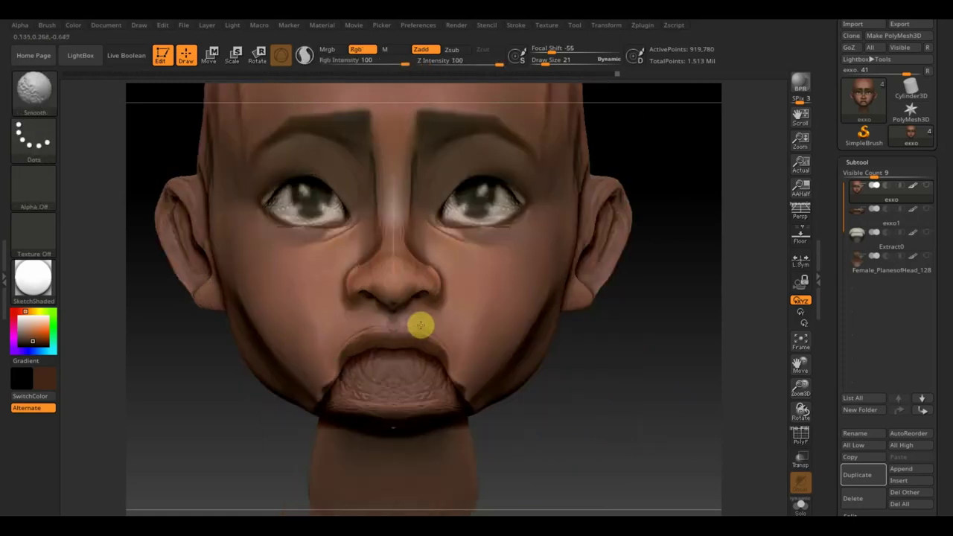
pyautogui.click(349, 333)
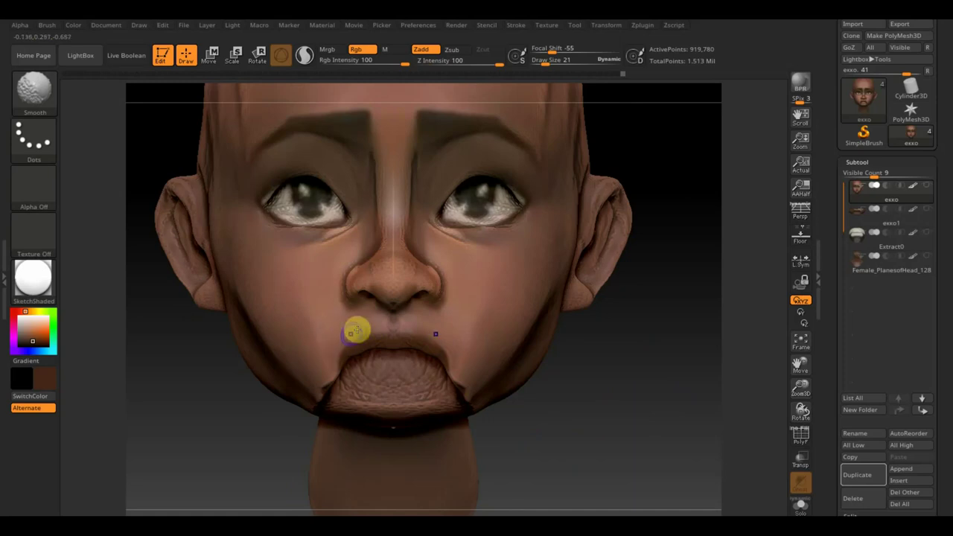
pyautogui.press('shift')
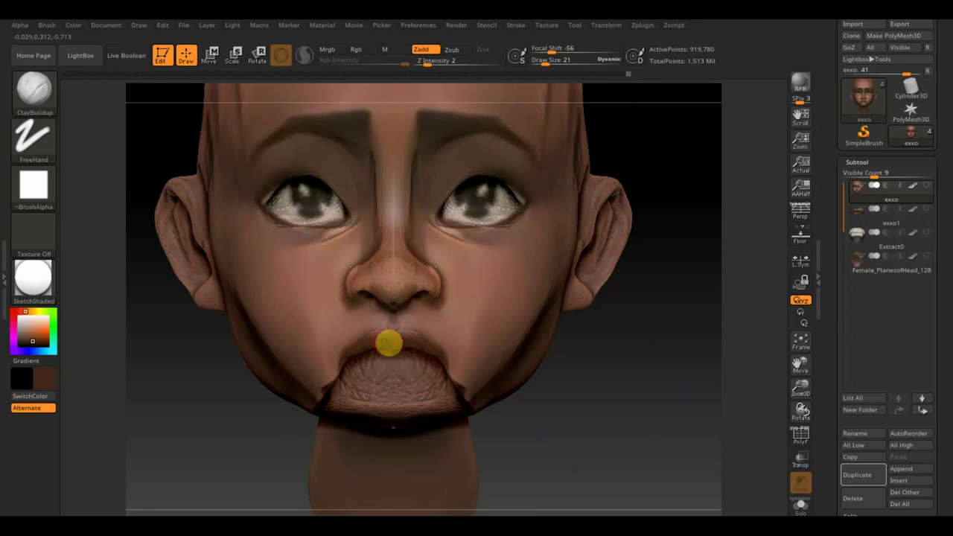
pyautogui.press('shift')
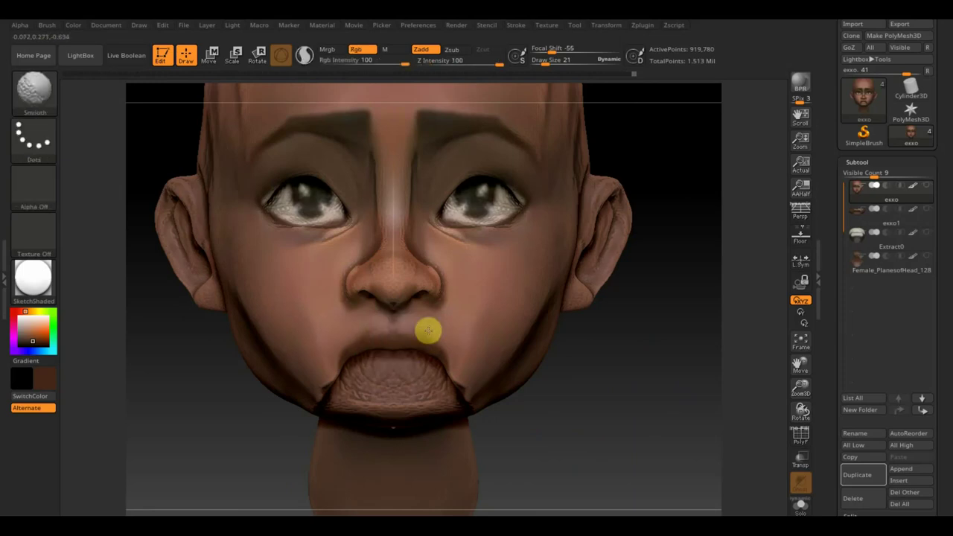
pyautogui.click(55, 109)
pyautogui.click(239, 104)
# Step: Select the Standard brush and hide the chin piece to reveal the lips beneath
pyautogui.click(55, 92)
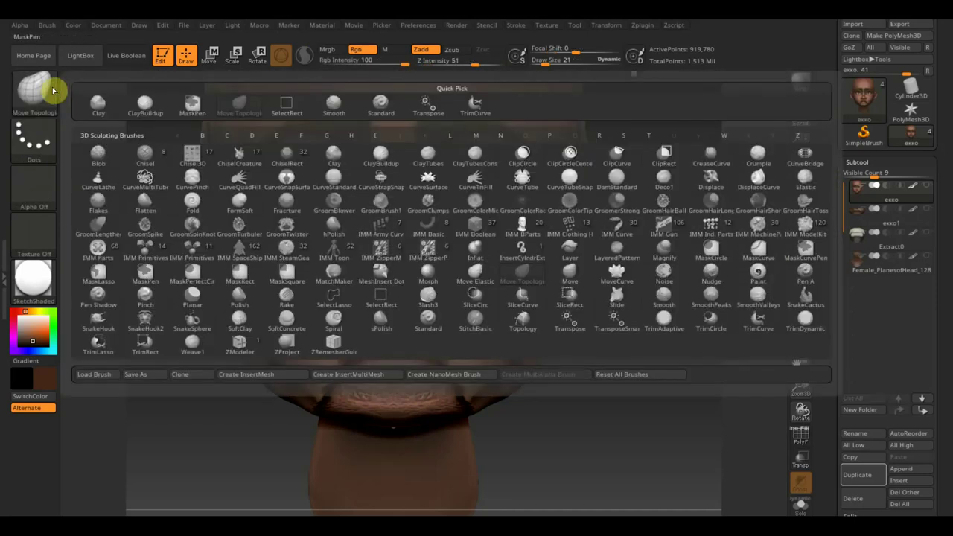
pyautogui.click(381, 108)
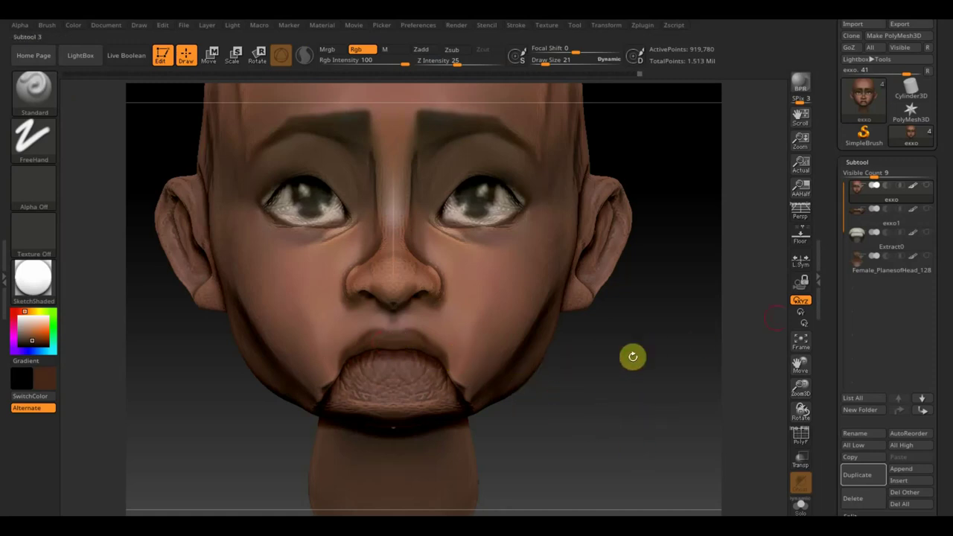
pyautogui.click(928, 212)
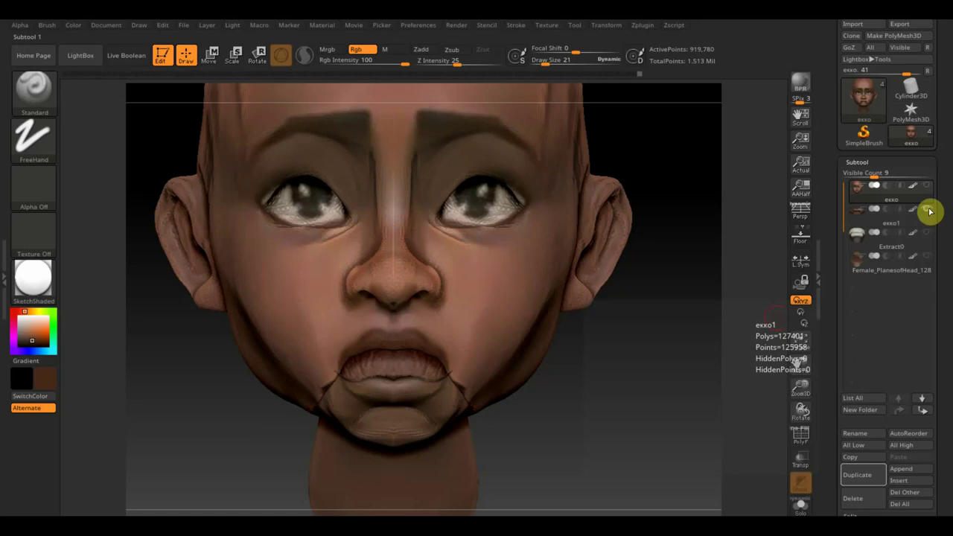
pyautogui.moveTo(615, 409)
pyautogui.mouseDown()
pyautogui.moveTo(651, 409)
pyautogui.moveTo(634, 413)
pyautogui.mouseUp()
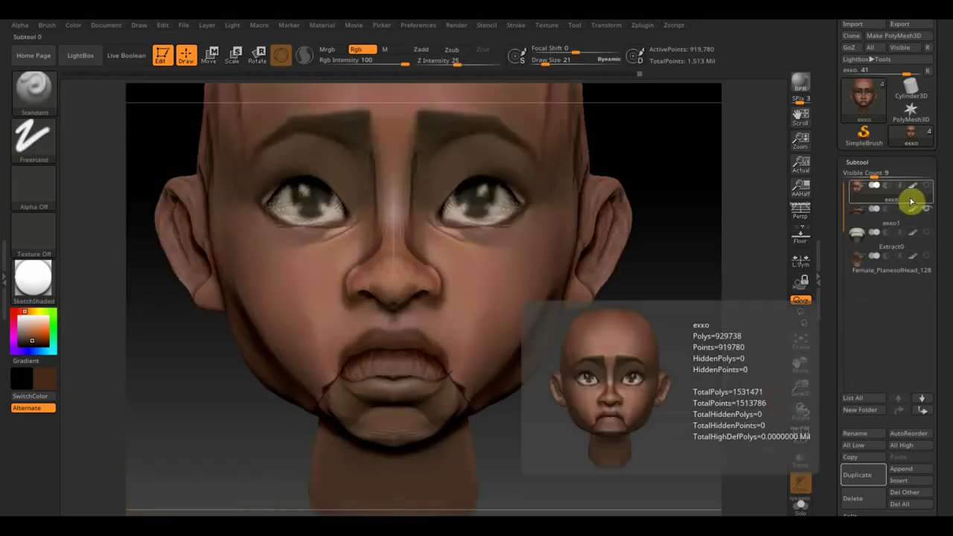
# Step: Inspect the lips from several angles, then hide the eyes and neck and select the chin piece
pyautogui.moveTo(657, 360)
pyautogui.mouseDown()
pyautogui.moveTo(629, 389)
pyautogui.moveTo(619, 370)
pyautogui.moveTo(623, 313)
pyautogui.moveTo(649, 304)
pyautogui.moveTo(670, 314)
pyautogui.moveTo(660, 345)
pyautogui.moveTo(685, 355)
pyautogui.moveTo(658, 372)
pyautogui.mouseUp()
pyautogui.moveTo(581, 465); pyautogui.dragTo(551, 457)
pyautogui.keyDown('shift'); pyautogui.moveTo(603, 443); pyautogui.dragTo(599, 440); pyautogui.keyUp('shift')
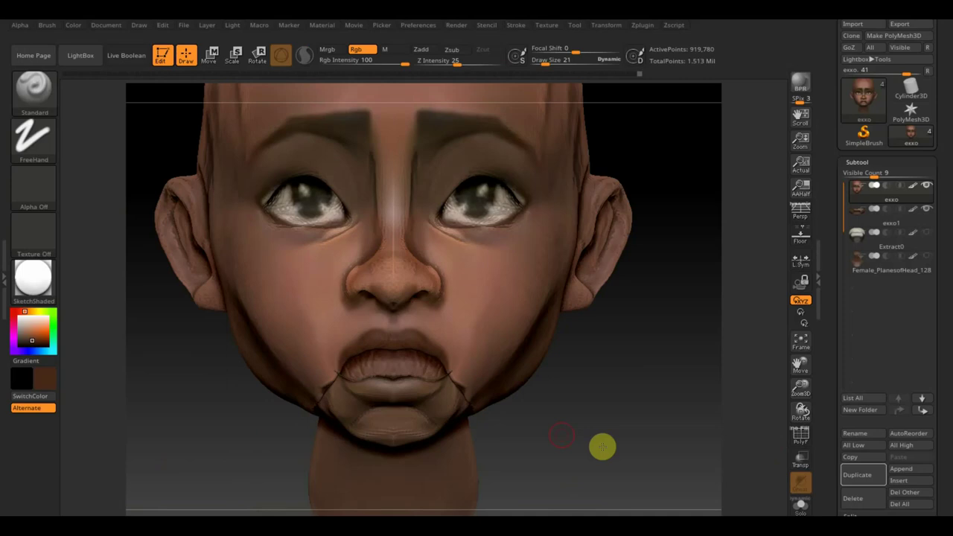
pyautogui.click(926, 185)
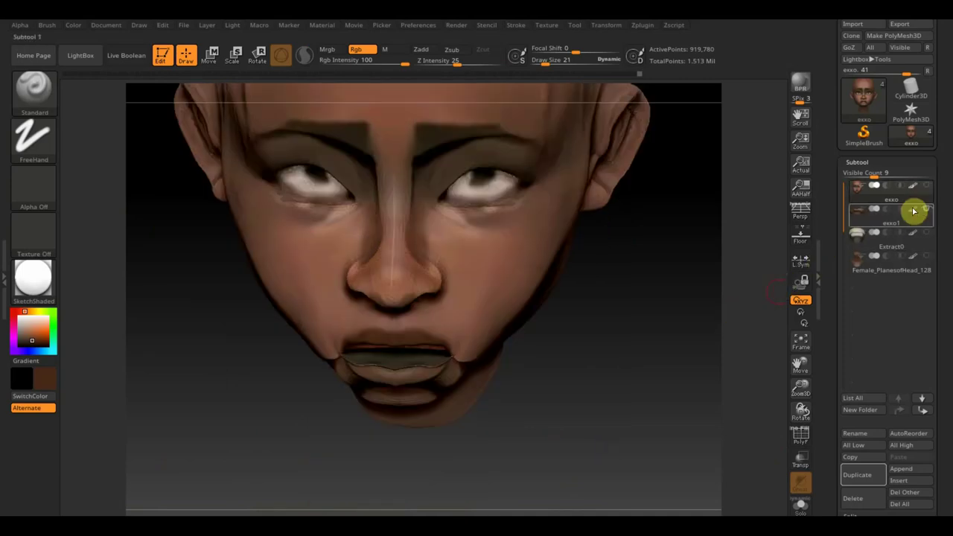
pyautogui.click(873, 228)
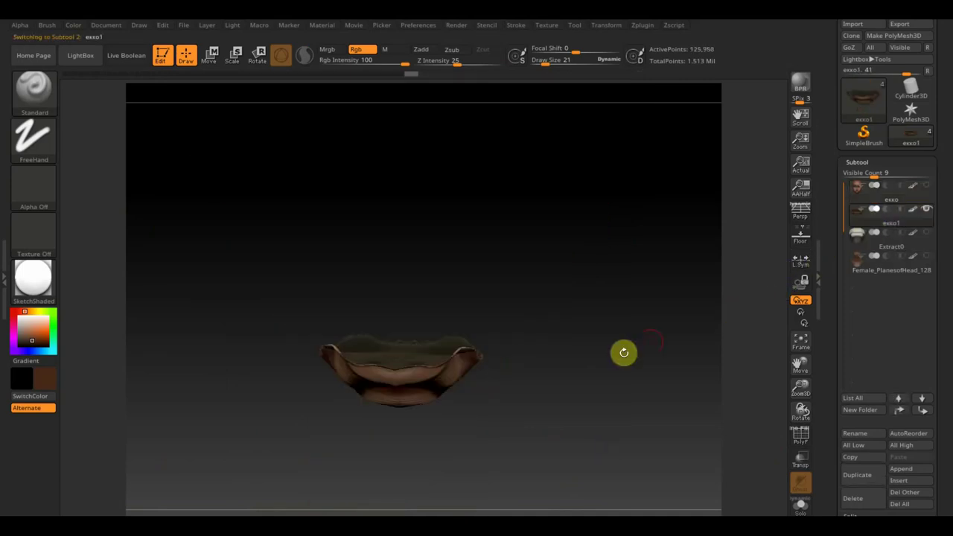
# Step: Orbit the isolated exxo1 chin piece to inspect it and switch to the ClayBuildup brush
pyautogui.moveTo(624, 352)
pyautogui.mouseDown()
pyautogui.moveTo(574, 273)
pyautogui.moveTo(602, 390)
pyautogui.moveTo(566, 367)
pyautogui.mouseUp()
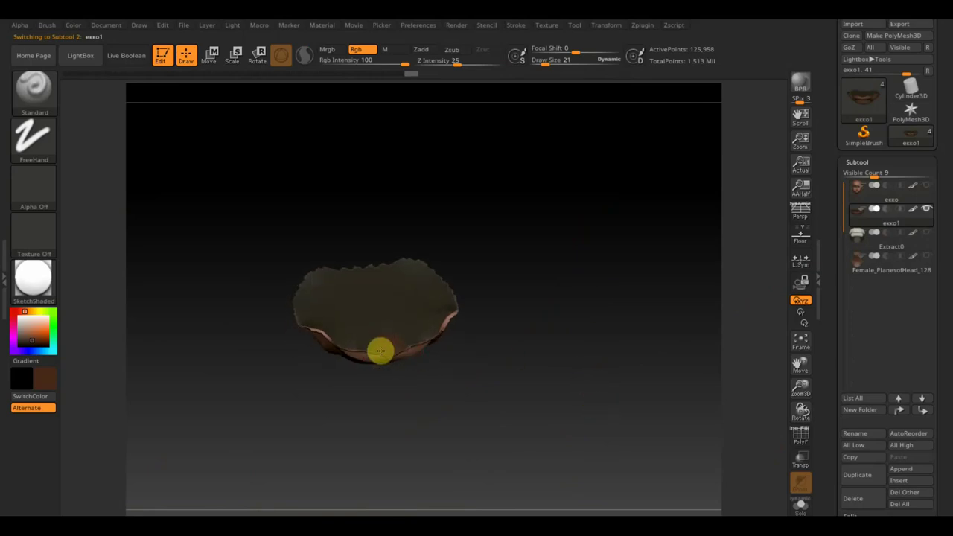
pyautogui.moveTo(379, 350)
pyautogui.mouseDown()
pyautogui.moveTo(496, 362)
pyautogui.moveTo(432, 342)
pyautogui.moveTo(399, 350)
pyautogui.moveTo(415, 341)
pyautogui.moveTo(400, 340)
pyautogui.moveTo(439, 318)
pyautogui.moveTo(517, 315)
pyautogui.moveTo(405, 329)
pyautogui.mouseUp()
pyautogui.press('shift')
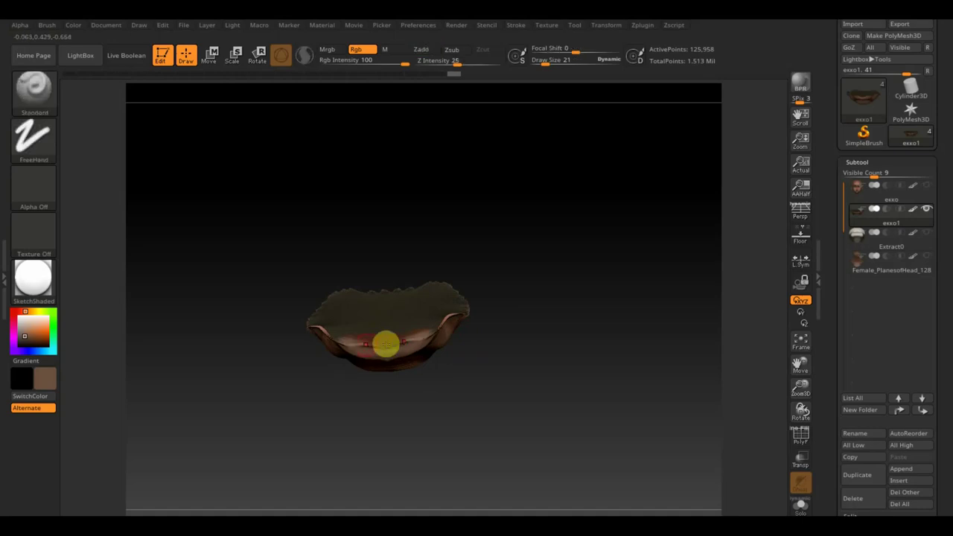
pyautogui.click(33, 87)
pyautogui.click(148, 97)
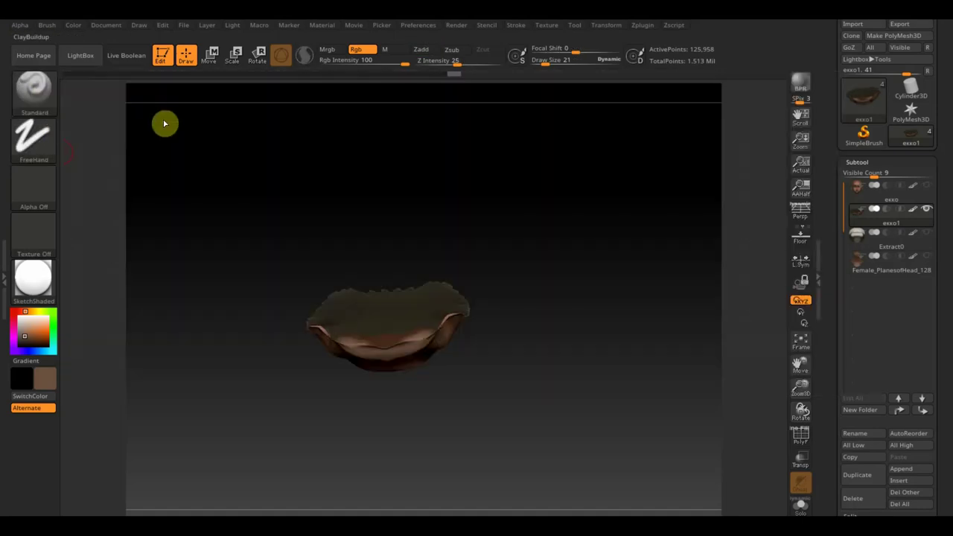
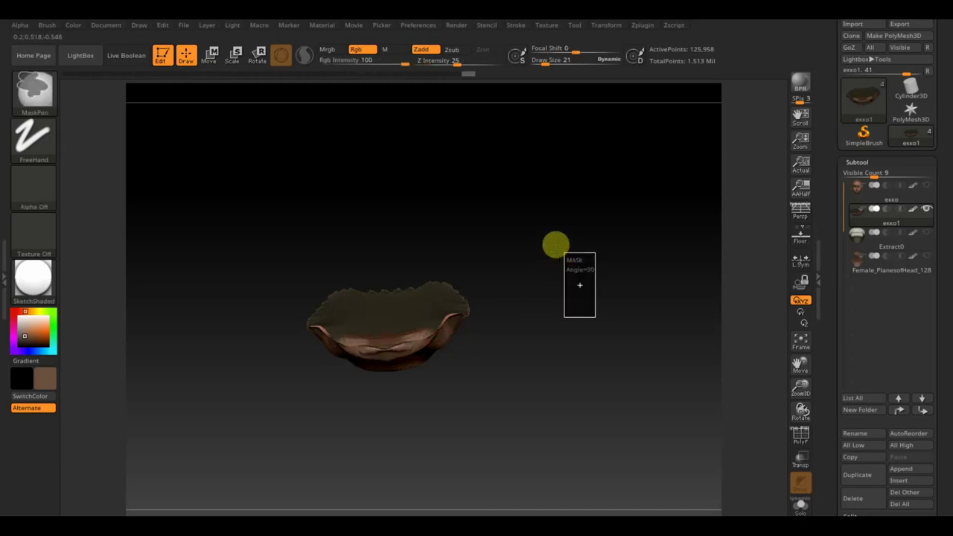
# Step: Zoom in on the chin piece and Shift-smooth a region of its surface
pyautogui.moveTo(586, 312)
pyautogui.mouseDown()
pyautogui.moveTo(596, 307)
pyautogui.moveTo(423, 341)
pyautogui.mouseUp()
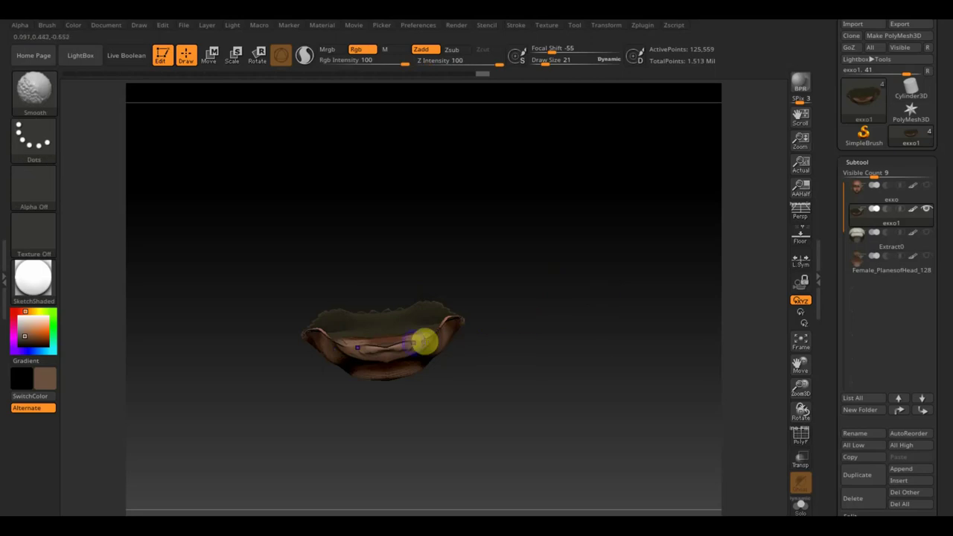
pyautogui.moveTo(562, 353)
pyautogui.keyDown('alt'); pyautogui.mouseDown()
pyautogui.moveTo(600, 431)
pyautogui.moveTo(615, 397)
pyautogui.moveTo(603, 399)
pyautogui.mouseUp(); pyautogui.keyUp('alt')
pyautogui.press('shift')
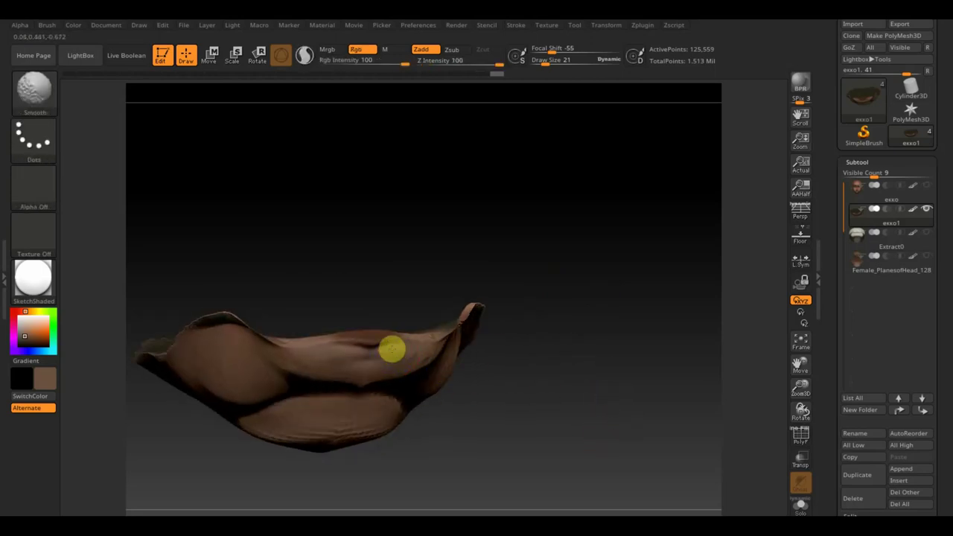
pyautogui.moveTo(393, 345)
pyautogui.mouseDown()
pyautogui.moveTo(303, 348)
pyautogui.moveTo(362, 353)
pyautogui.moveTo(303, 336)
pyautogui.moveTo(355, 344)
pyautogui.moveTo(333, 343)
pyautogui.mouseUp()
pyautogui.moveTo(523, 338)
pyautogui.mouseDown()
pyautogui.moveTo(557, 347)
pyautogui.moveTo(535, 323)
pyautogui.moveTo(422, 352)
pyautogui.mouseUp()
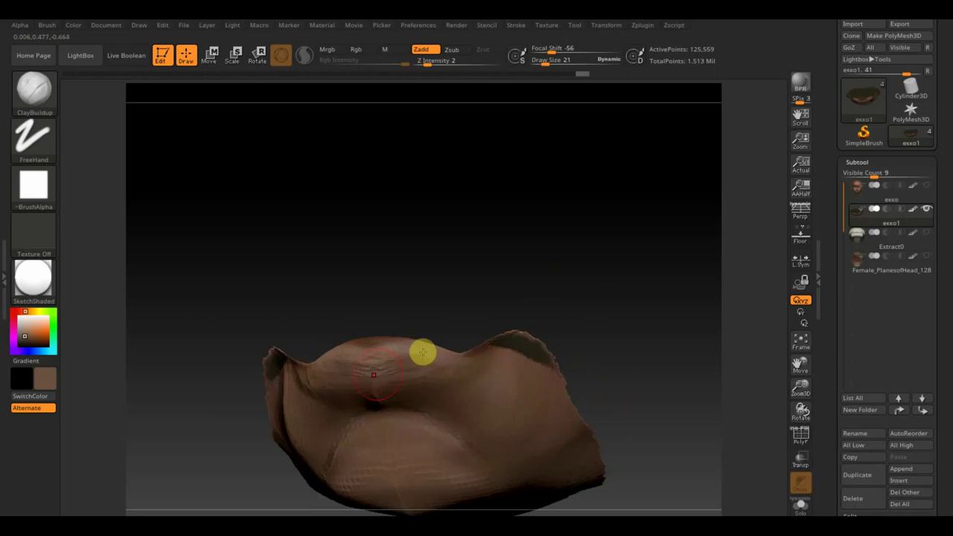
# Step: With a smaller ClayBuildup brush, add streaky clay along the top ridge and smooth its wrinkles
pyautogui.moveTo(549, 63); pyautogui.dragTo(544, 61)
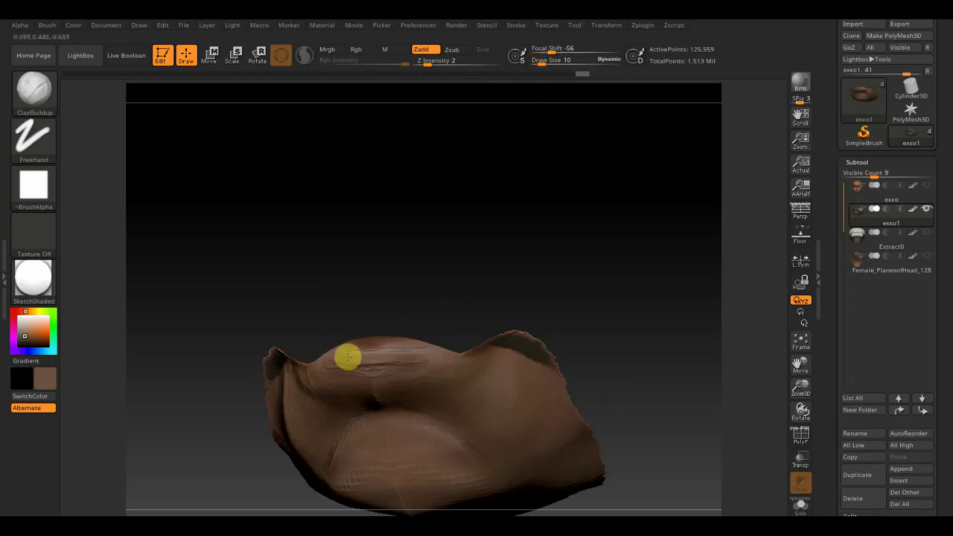
pyautogui.moveTo(364, 360); pyautogui.dragTo(437, 352)
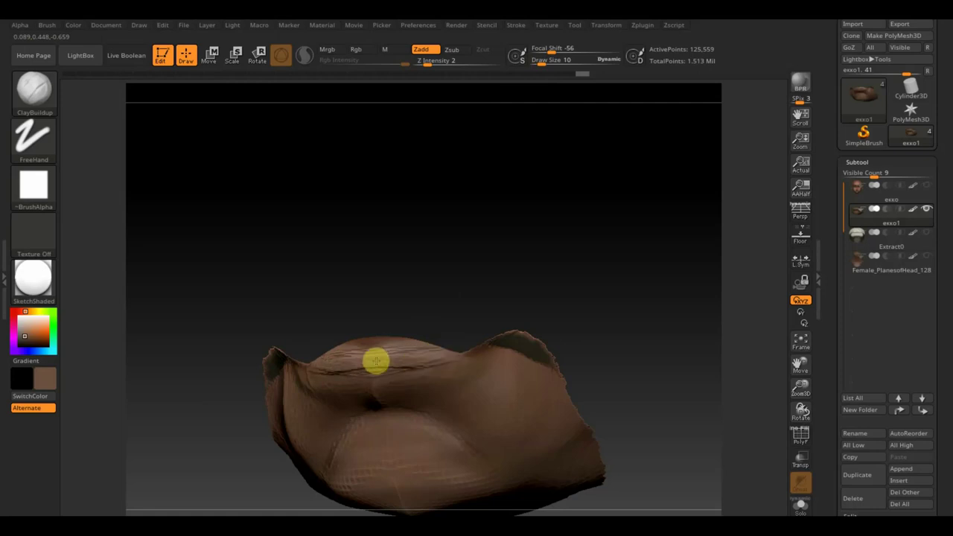
pyautogui.moveTo(381, 361)
pyautogui.mouseDown()
pyautogui.moveTo(498, 310)
pyautogui.moveTo(467, 343)
pyautogui.mouseUp()
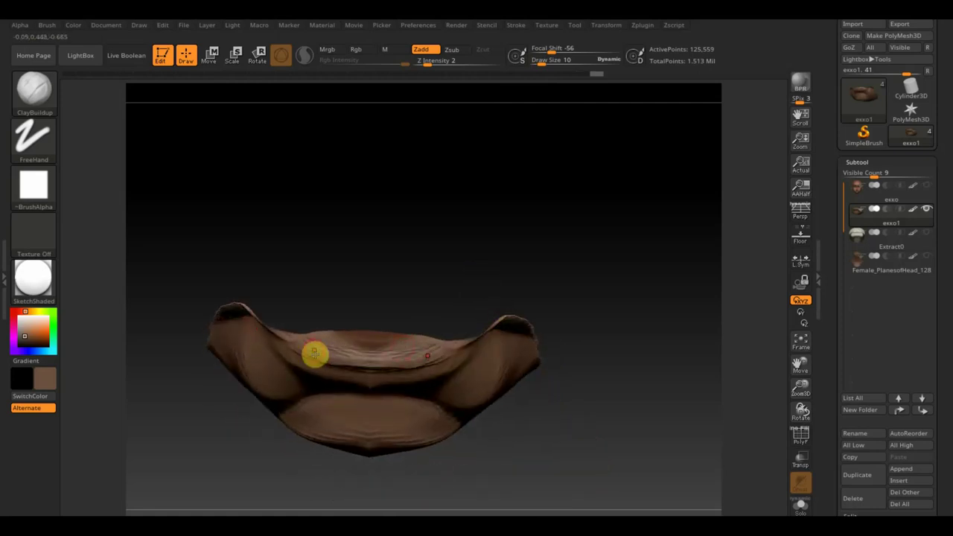
pyautogui.moveTo(328, 352)
pyautogui.keyDown('shift'); pyautogui.mouseDown()
pyautogui.moveTo(311, 338)
pyautogui.moveTo(355, 340)
pyautogui.moveTo(300, 345)
pyautogui.moveTo(442, 344)
pyautogui.mouseUp(); pyautogui.keyUp('shift')
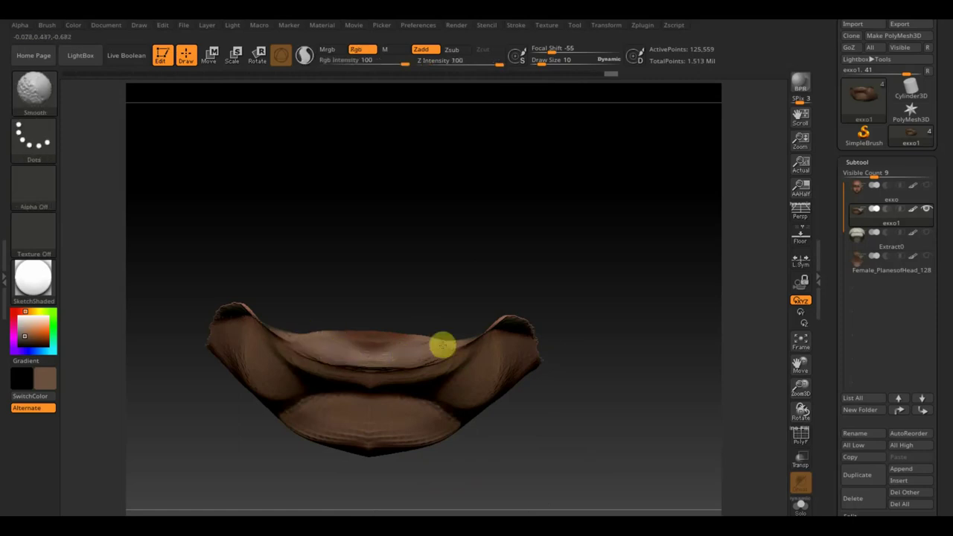
pyautogui.moveTo(544, 392); pyautogui.dragTo(576, 374)
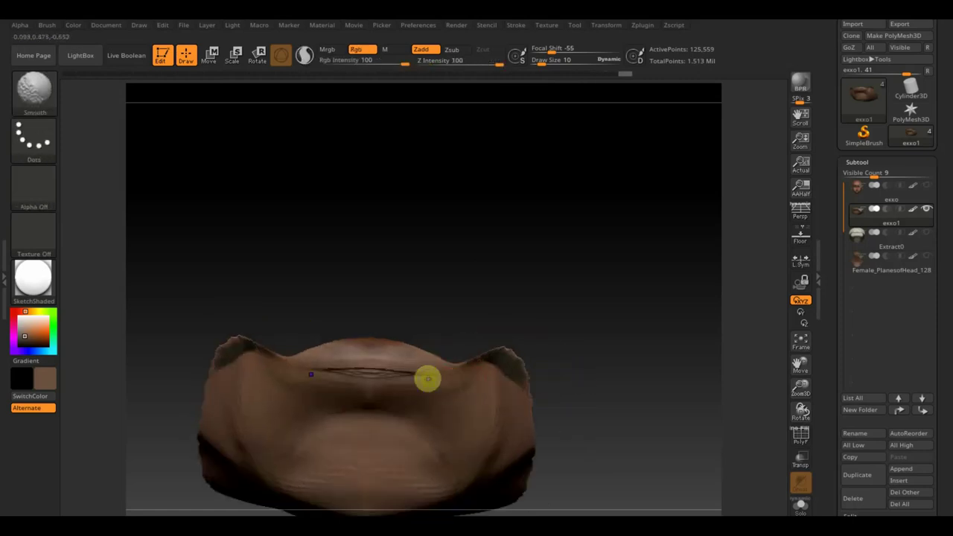
pyautogui.moveTo(504, 326)
pyautogui.mouseDown()
pyautogui.moveTo(521, 330)
pyautogui.moveTo(524, 348)
pyautogui.moveTo(526, 291)
pyautogui.moveTo(517, 328)
pyautogui.moveTo(466, 345)
pyautogui.moveTo(474, 360)
pyautogui.moveTo(533, 221)
pyautogui.mouseUp()
# Step: Enlarge the brush to 51 and build clay ridges across the chin piece's middle
pyautogui.moveTo(544, 62); pyautogui.dragTo(550, 64)
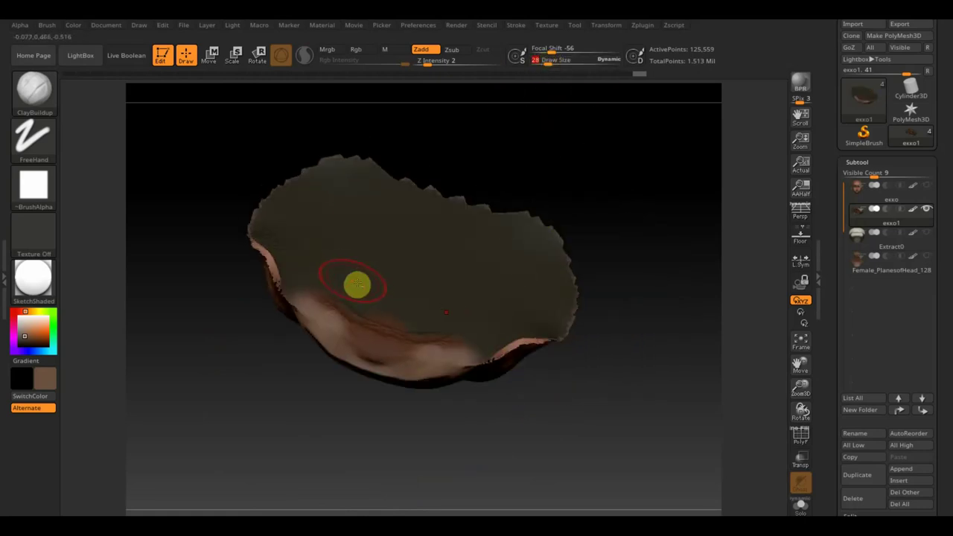
pyautogui.moveTo(545, 62); pyautogui.dragTo(551, 61)
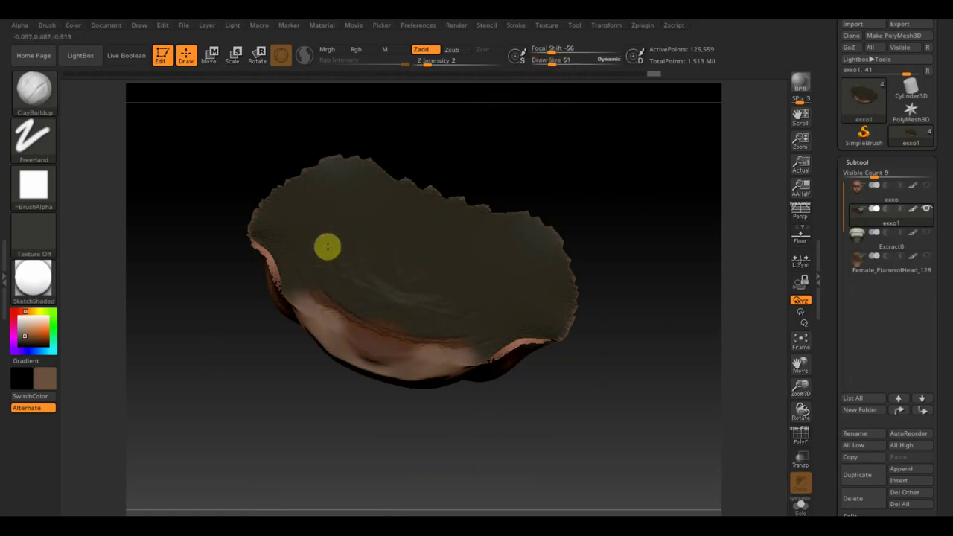
pyautogui.moveTo(332, 298)
pyautogui.mouseDown()
pyautogui.moveTo(400, 327)
pyautogui.moveTo(312, 270)
pyautogui.moveTo(328, 277)
pyautogui.mouseUp()
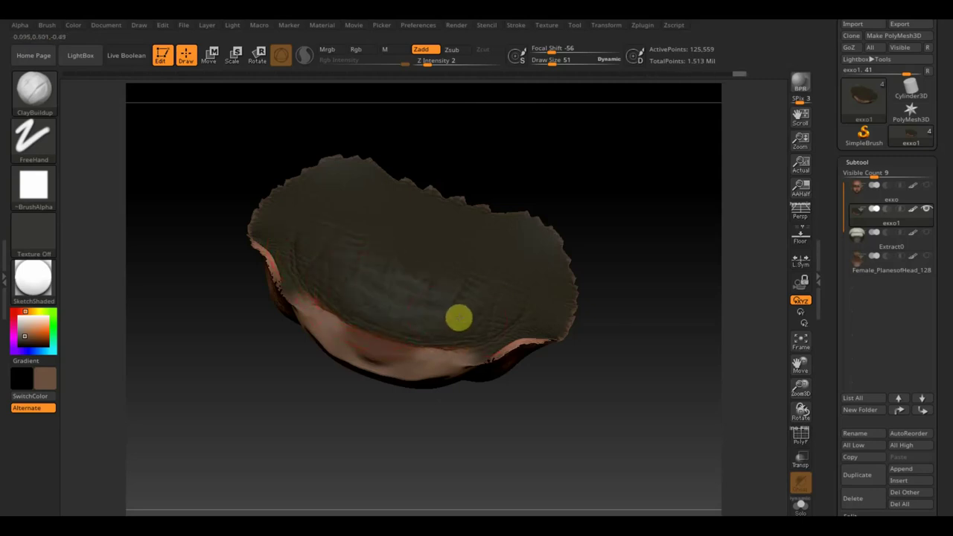
pyautogui.moveTo(458, 318)
pyautogui.mouseDown()
pyautogui.moveTo(549, 198)
pyautogui.moveTo(648, 174)
pyautogui.mouseUp()
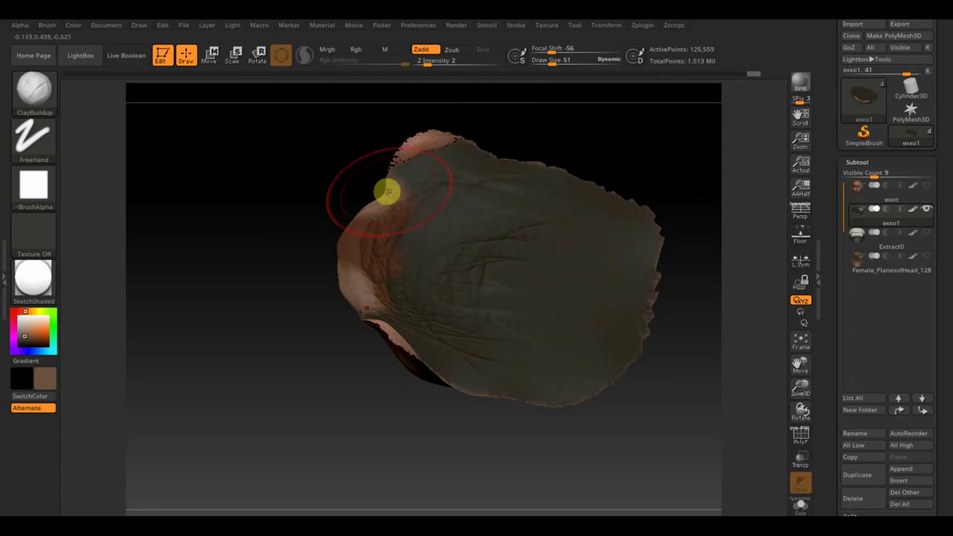
pyautogui.click(62, 70)
# Step: Polypaint skin tone over the chin piece's upper-left area and dark right side with Standard
pyautogui.press('s')
pyautogui.press('t')
pyautogui.moveTo(419, 149)
pyautogui.mouseDown()
pyautogui.moveTo(442, 179)
pyautogui.moveTo(424, 187)
pyautogui.moveTo(420, 271)
pyautogui.moveTo(503, 238)
pyautogui.moveTo(604, 300)
pyautogui.moveTo(559, 275)
pyautogui.mouseUp()
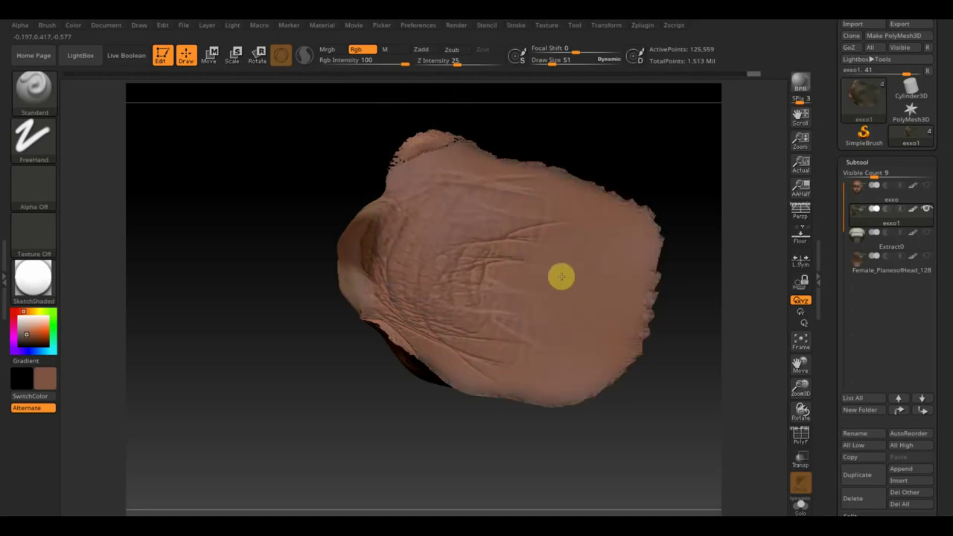
pyautogui.moveTo(538, 392)
pyautogui.mouseDown()
pyautogui.moveTo(589, 374)
pyautogui.moveTo(588, 409)
pyautogui.mouseUp()
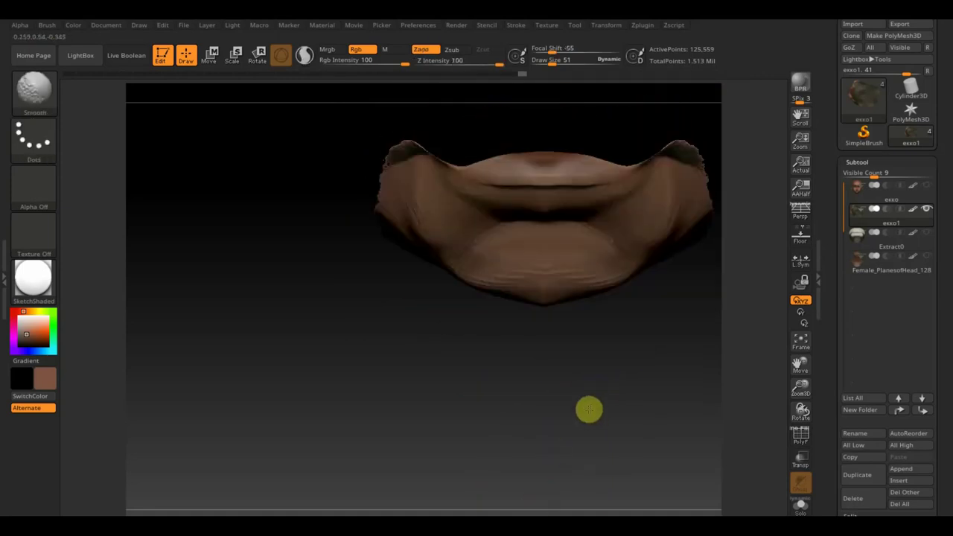
# Step: Smooth the jagged top edge of the chin piece
pyautogui.moveTo(469, 298)
pyautogui.mouseDown()
pyautogui.moveTo(336, 166)
pyautogui.moveTo(381, 179)
pyautogui.mouseUp()
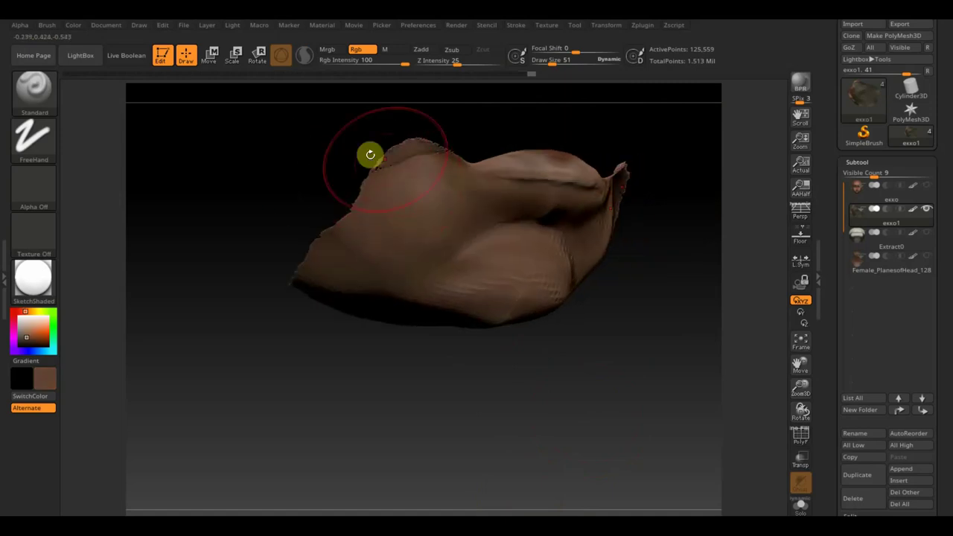
pyautogui.keyDown('shift'); pyautogui.moveTo(409, 142); pyautogui.dragTo(377, 166); pyautogui.keyUp('shift')
pyautogui.moveTo(242, 261)
pyautogui.mouseDown()
pyautogui.moveTo(206, 298)
pyautogui.moveTo(162, 312)
pyautogui.moveTo(161, 346)
pyautogui.mouseUp()
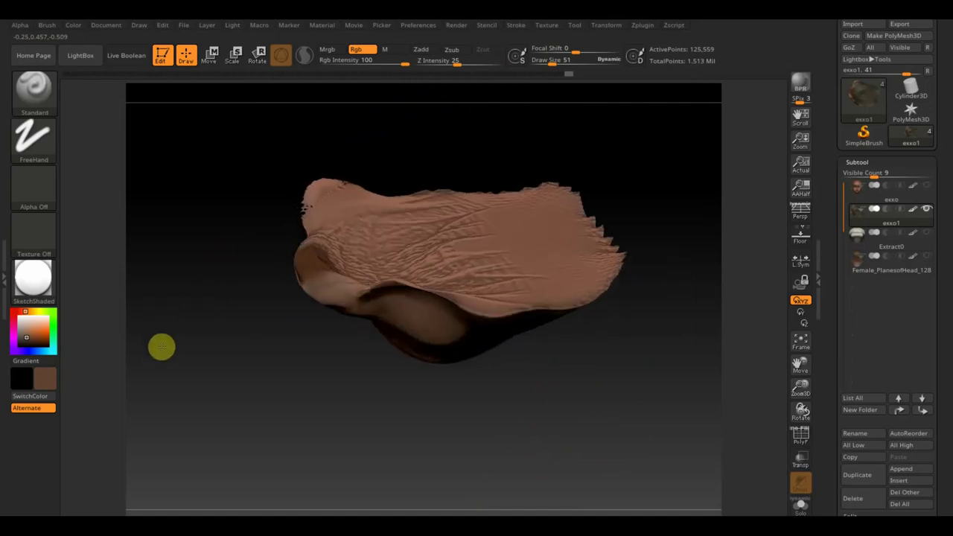
# Step: Switch back to ClayBuildup, readjust its draw size, and make the head mesh visible again
pyautogui.press('b')
pyautogui.click(159, 108)
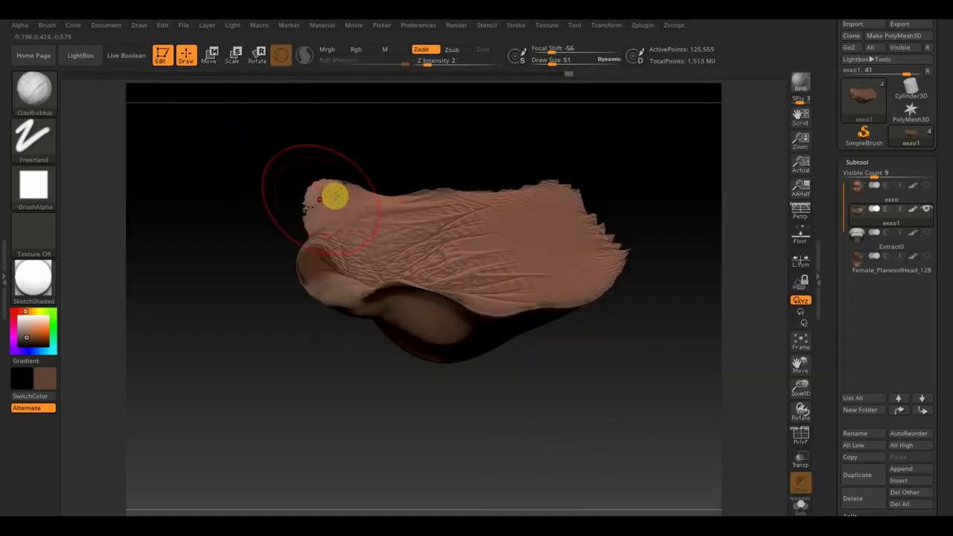
pyautogui.moveTo(552, 61); pyautogui.dragTo(547, 61)
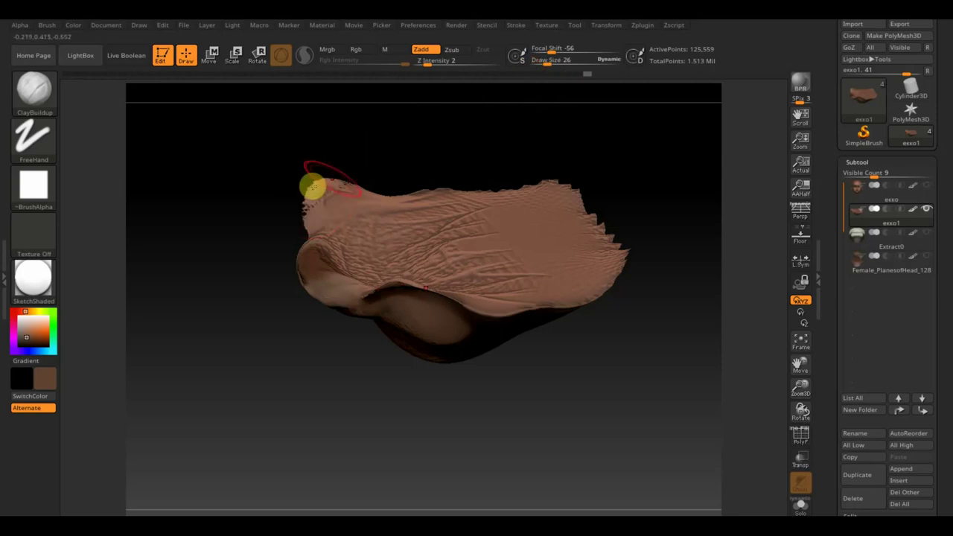
pyautogui.moveTo(398, 151); pyautogui.dragTo(400, 207)
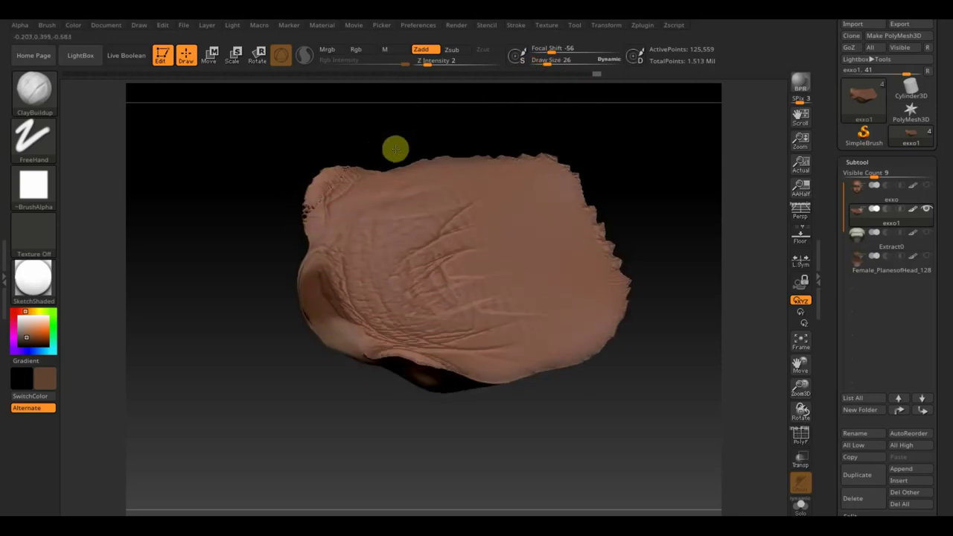
pyautogui.moveTo(531, 64); pyautogui.dragTo(547, 64)
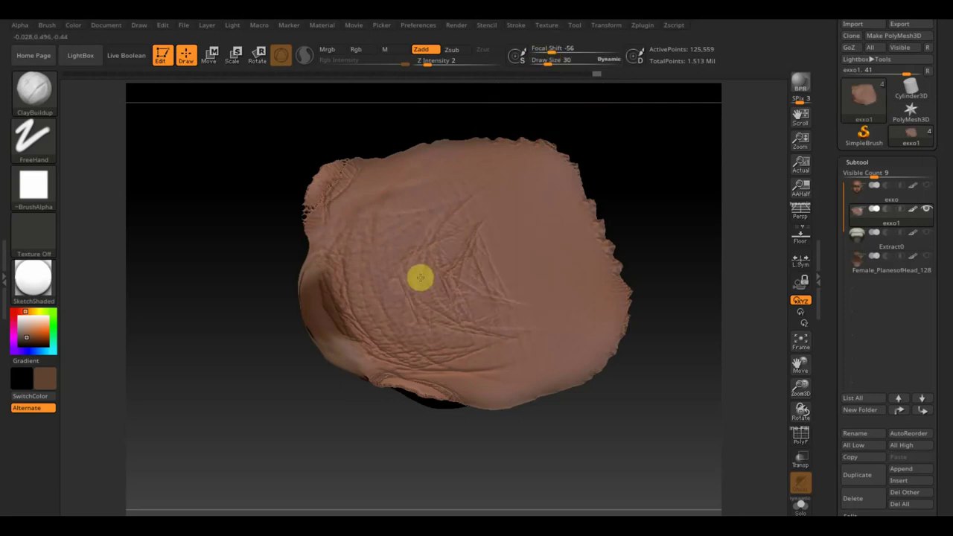
pyautogui.click(927, 186)
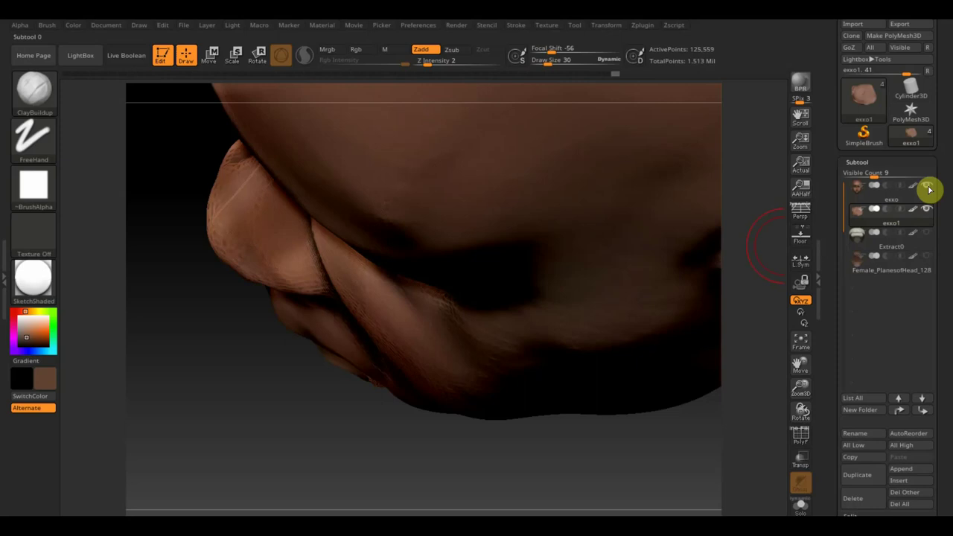
# Step: Hide the top mesh, orbit to a front view of the mouth and chin, and frame the whole head
pyautogui.click(927, 186)
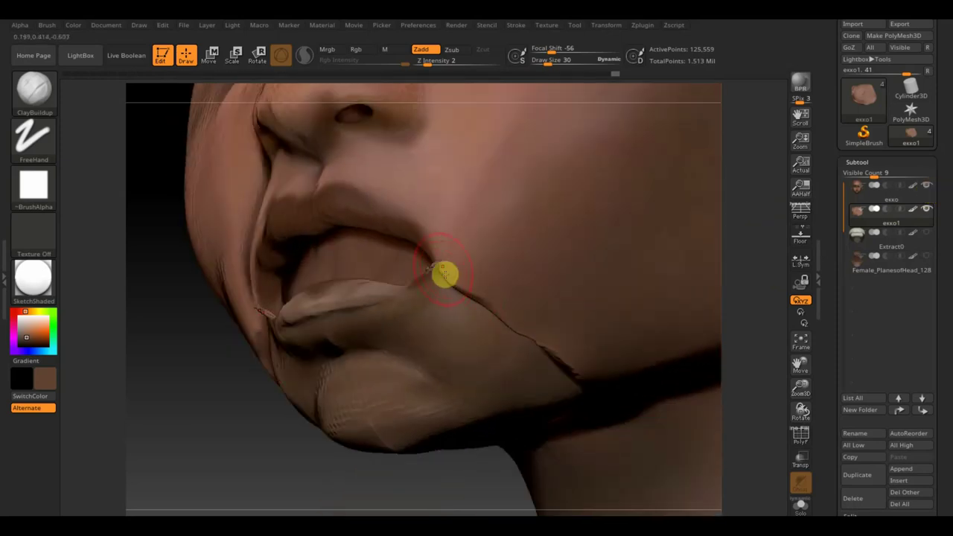
pyautogui.press('shift')
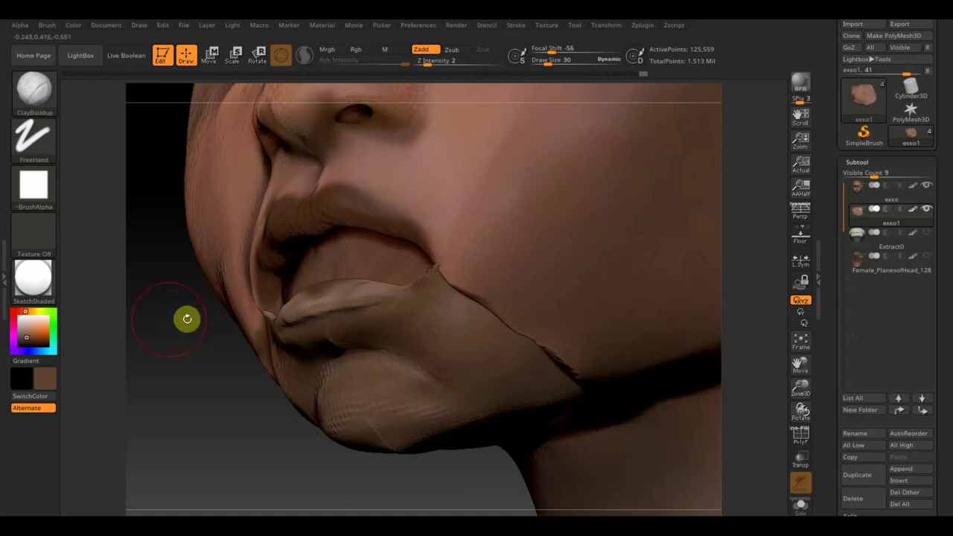
pyautogui.moveTo(174, 323)
pyautogui.mouseDown()
pyautogui.moveTo(189, 362)
pyautogui.moveTo(206, 349)
pyautogui.moveTo(638, 404)
pyautogui.moveTo(630, 347)
pyautogui.mouseUp()
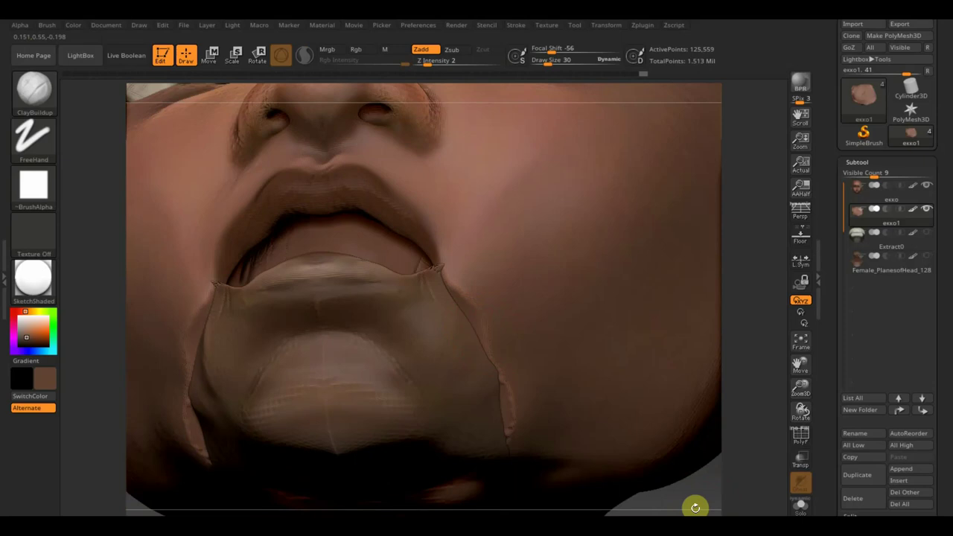
pyautogui.press('f')
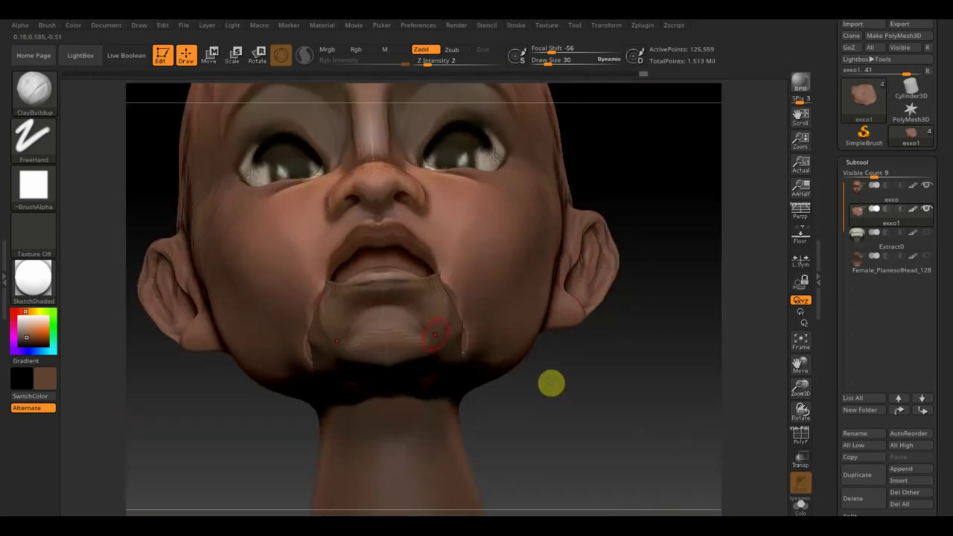
pyautogui.click(44, 102)
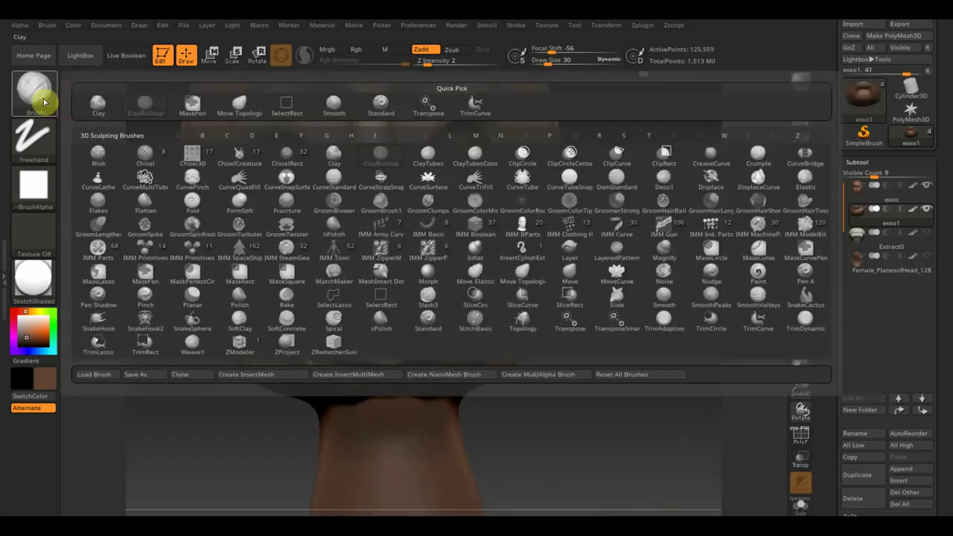
# Step: With an enlarged Move Topological brush, pull the chin piece's edge along the lower lip, then select the head subtool
pyautogui.click(253, 105)
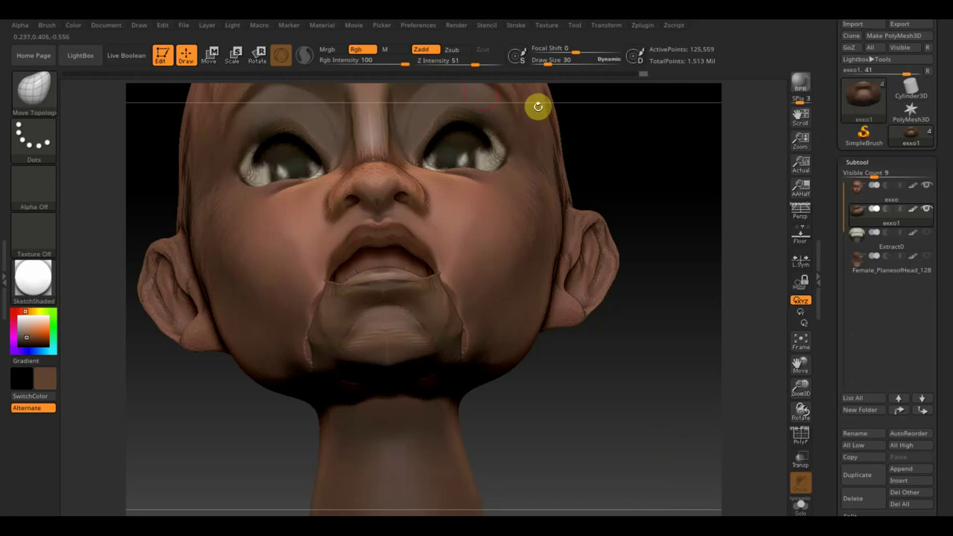
pyautogui.moveTo(548, 60); pyautogui.dragTo(555, 59)
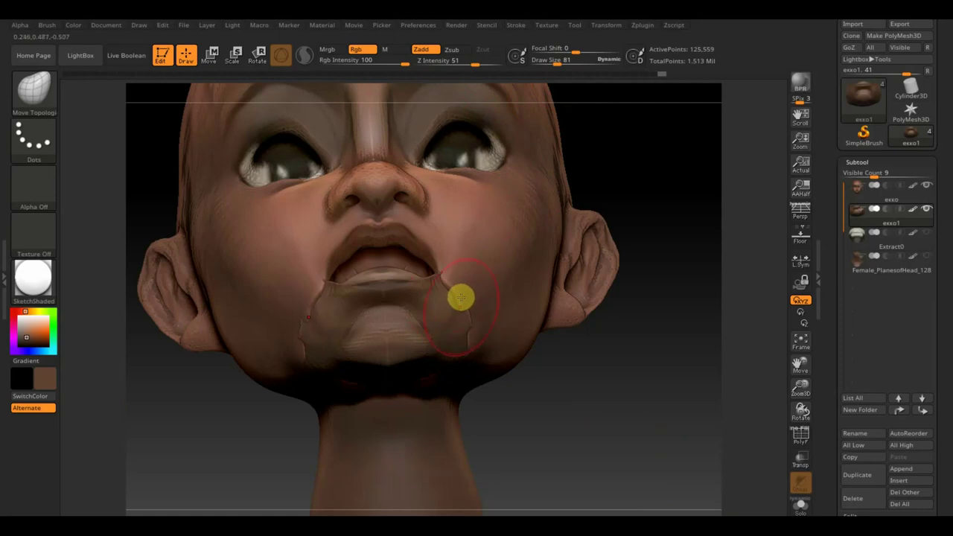
pyautogui.moveTo(598, 377)
pyautogui.mouseDown()
pyautogui.moveTo(604, 433)
pyautogui.moveTo(502, 116)
pyautogui.mouseUp()
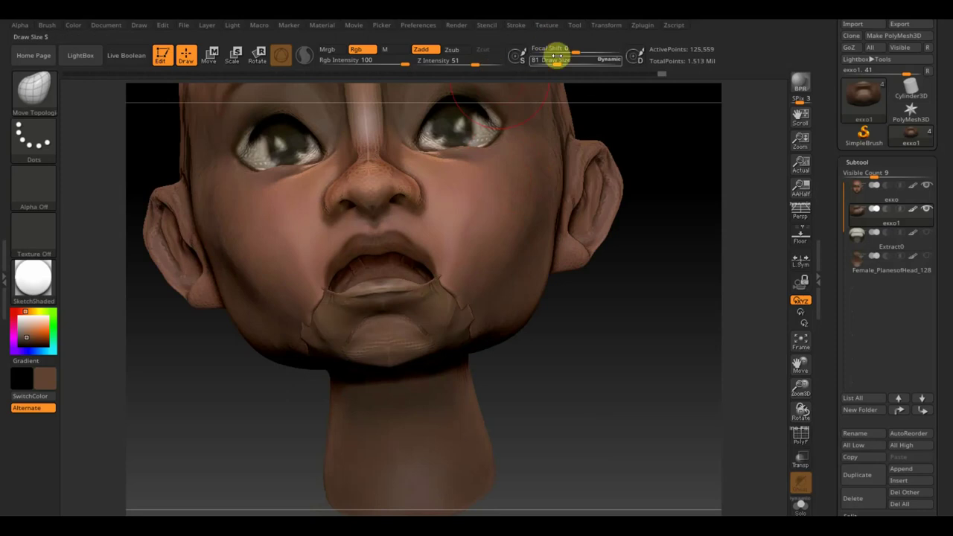
pyautogui.moveTo(557, 57); pyautogui.dragTo(554, 58)
pyautogui.moveTo(617, 383)
pyautogui.keyDown('alt'); pyautogui.mouseDown()
pyautogui.moveTo(643, 418)
pyautogui.moveTo(292, 299)
pyautogui.mouseUp(); pyautogui.keyUp('alt')
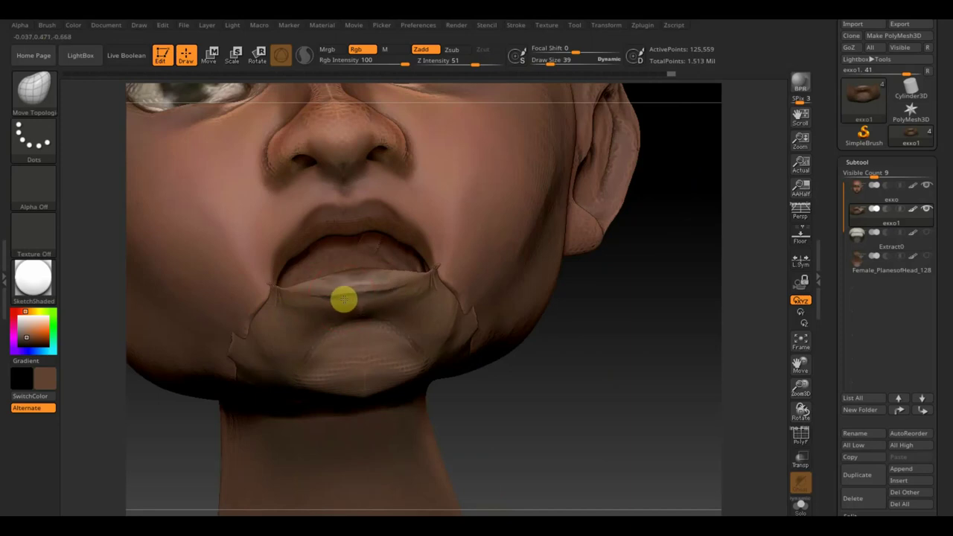
pyautogui.moveTo(343, 299)
pyautogui.mouseDown()
pyautogui.moveTo(308, 295)
pyautogui.moveTo(276, 252)
pyautogui.mouseUp()
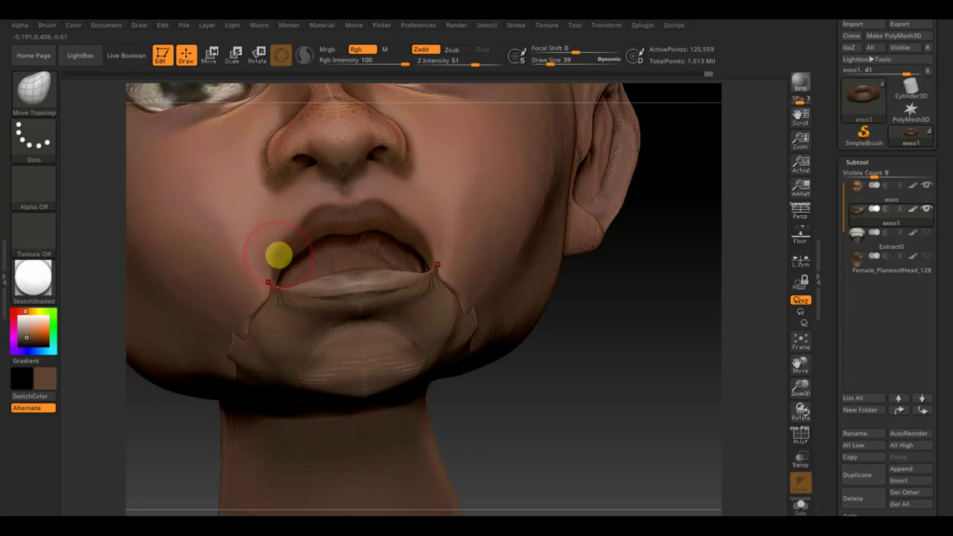
pyautogui.keyDown('alt'); pyautogui.click(283, 249); pyautogui.keyUp('alt')
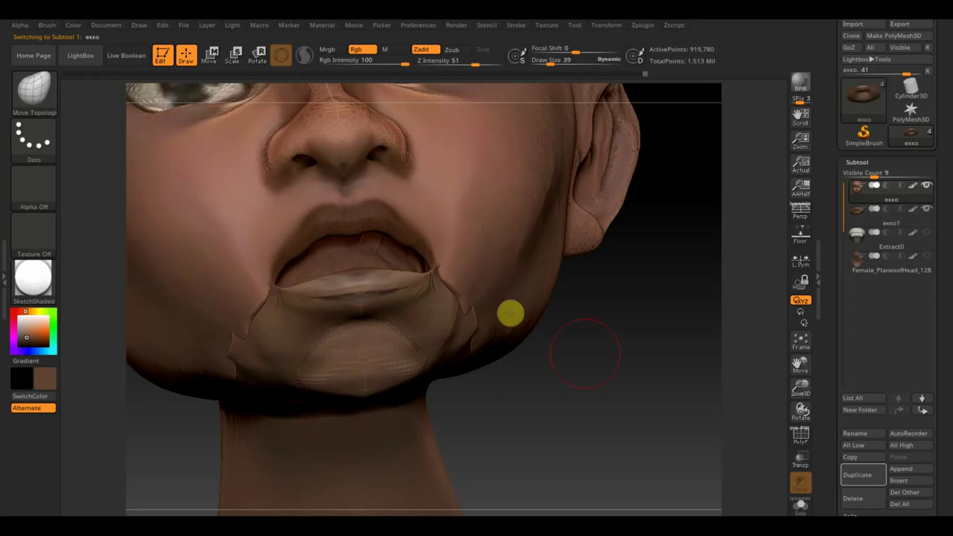
pyautogui.moveTo(585, 354)
pyautogui.mouseDown()
pyautogui.moveTo(583, 375)
pyautogui.moveTo(574, 272)
pyautogui.mouseUp()
pyautogui.moveTo(707, 406)
pyautogui.mouseDown()
pyautogui.moveTo(702, 426)
pyautogui.moveTo(736, 461)
pyautogui.mouseUp()
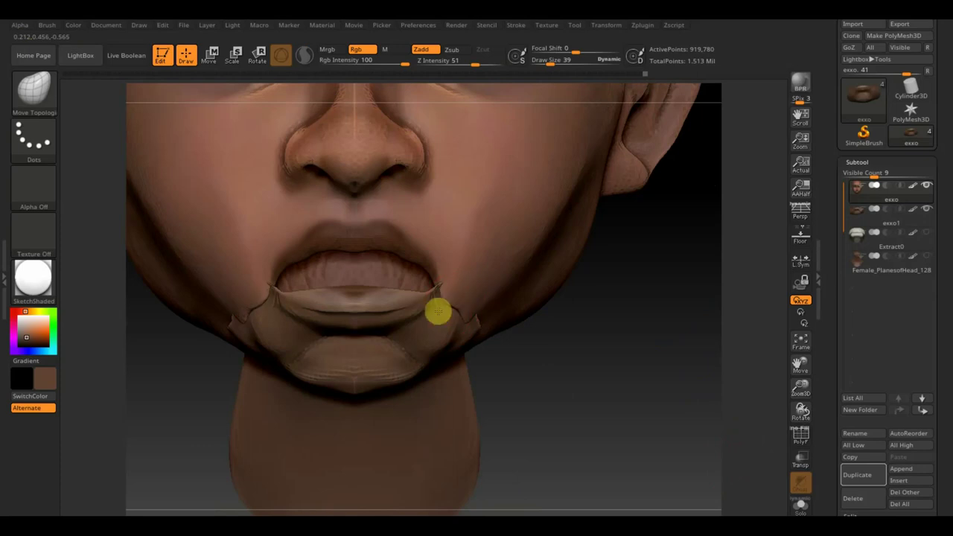
pyautogui.moveTo(585, 419)
pyautogui.mouseDown()
pyautogui.moveTo(612, 373)
pyautogui.moveTo(603, 403)
pyautogui.mouseUp()
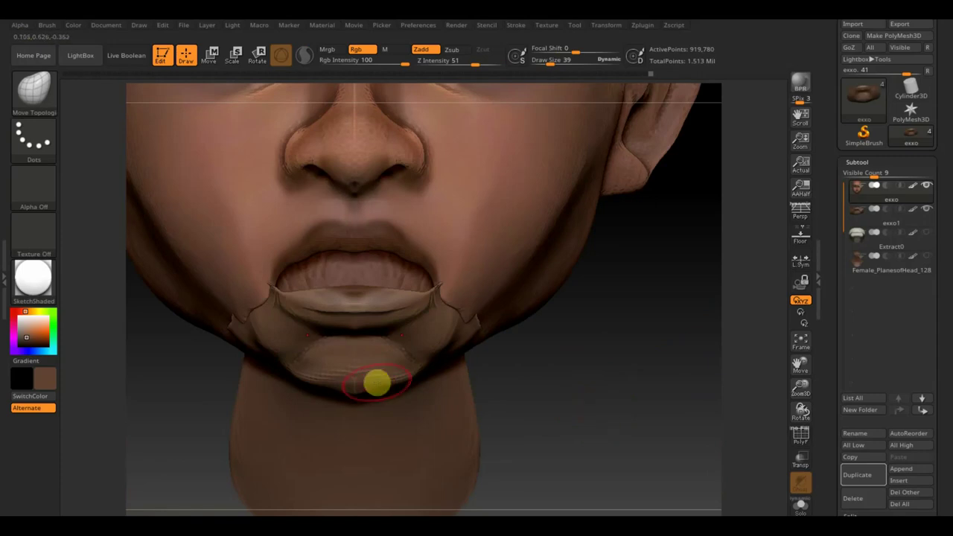
pyautogui.moveTo(645, 447); pyautogui.dragTo(593, 314)
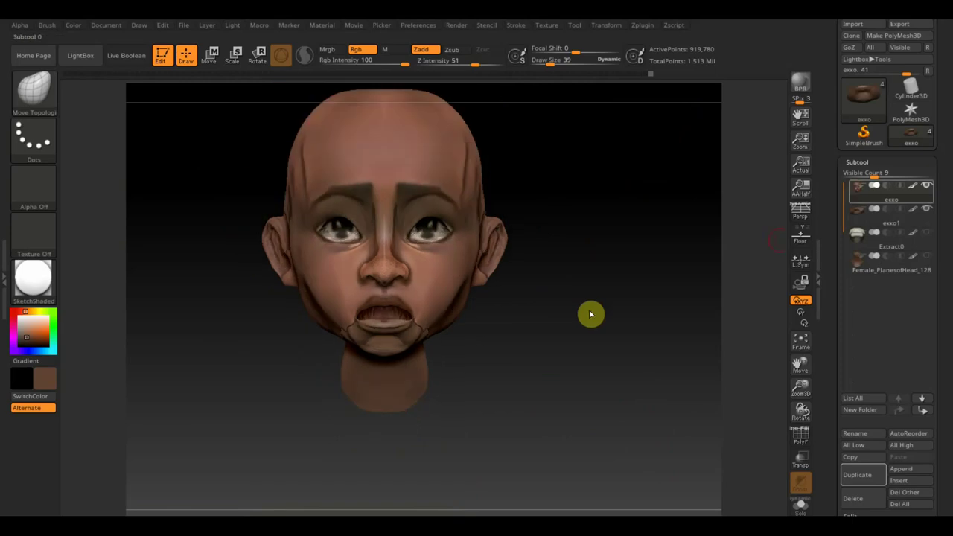
# Step: MergeDown the mouth piece into the head subtool and confirm the merge
pyautogui.scroll(-2, 944, 488)
pyautogui.scroll(-1, 945, 484)
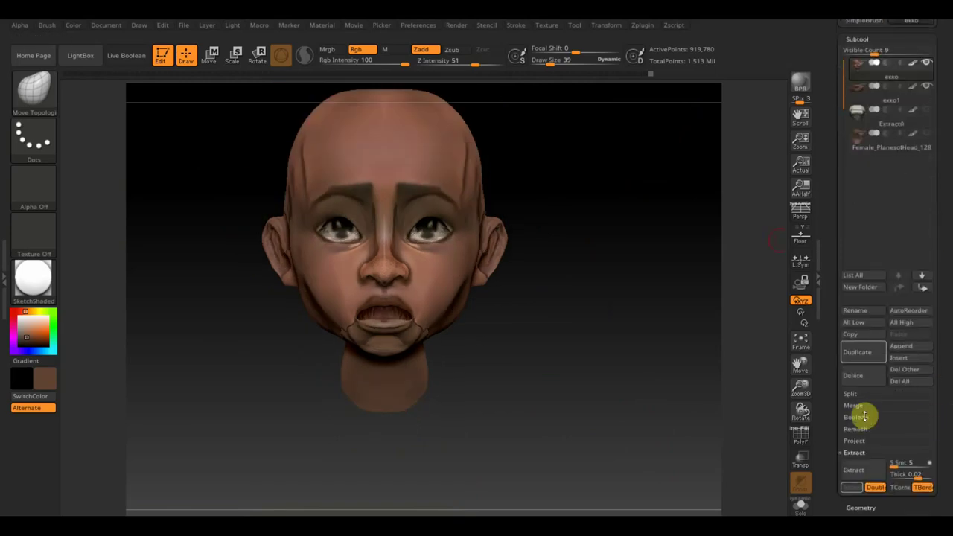
pyautogui.click(861, 407)
pyautogui.click(864, 417)
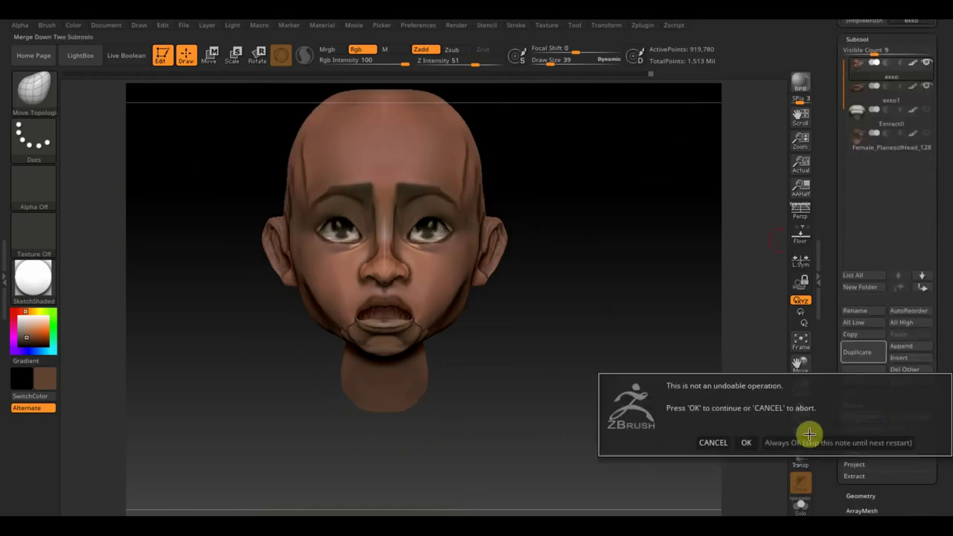
pyautogui.click(748, 442)
# Step: Smooth the crack along the jaw at brush size 54, checking it from below and the front
pyautogui.keyDown('ctrl'); pyautogui.moveTo(603, 308); pyautogui.dragTo(631, 366); pyautogui.keyUp('ctrl')
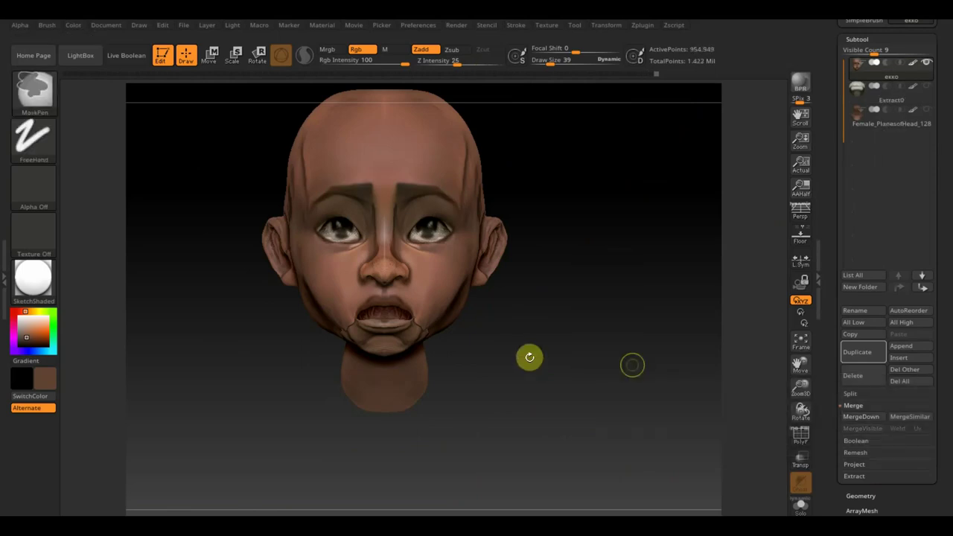
pyautogui.moveTo(551, 63); pyautogui.dragTo(564, 60)
pyautogui.moveTo(565, 297)
pyautogui.mouseDown()
pyautogui.moveTo(628, 398)
pyautogui.moveTo(442, 335)
pyautogui.mouseUp()
pyautogui.moveTo(562, 62); pyautogui.dragTo(552, 61)
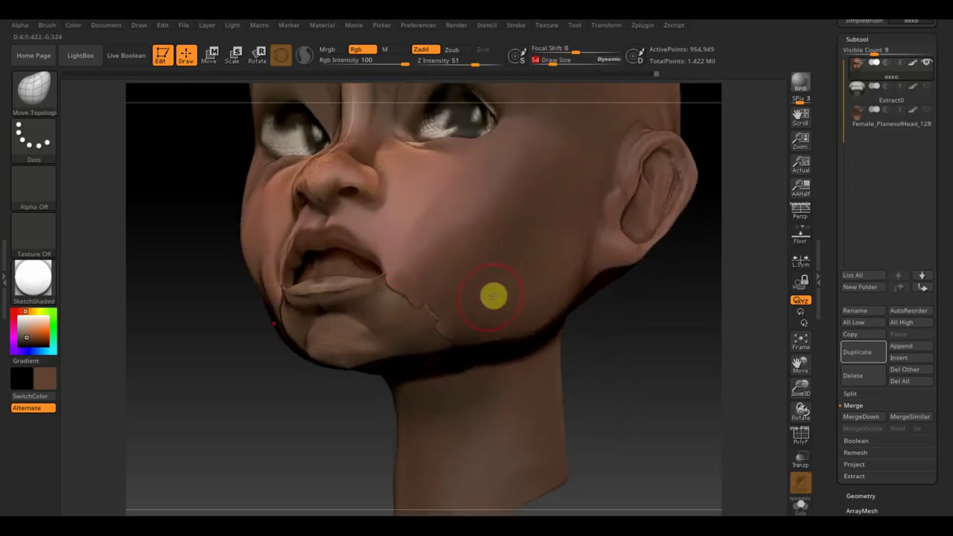
pyautogui.keyDown('shift'); pyautogui.moveTo(494, 296); pyautogui.dragTo(444, 344); pyautogui.keyUp('shift')
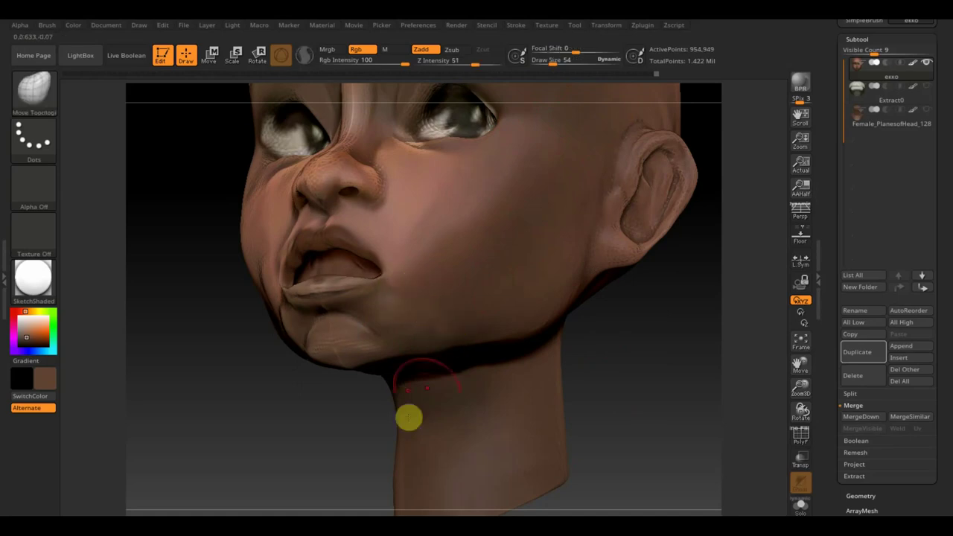
pyautogui.moveTo(409, 417); pyautogui.dragTo(436, 379, button='right')
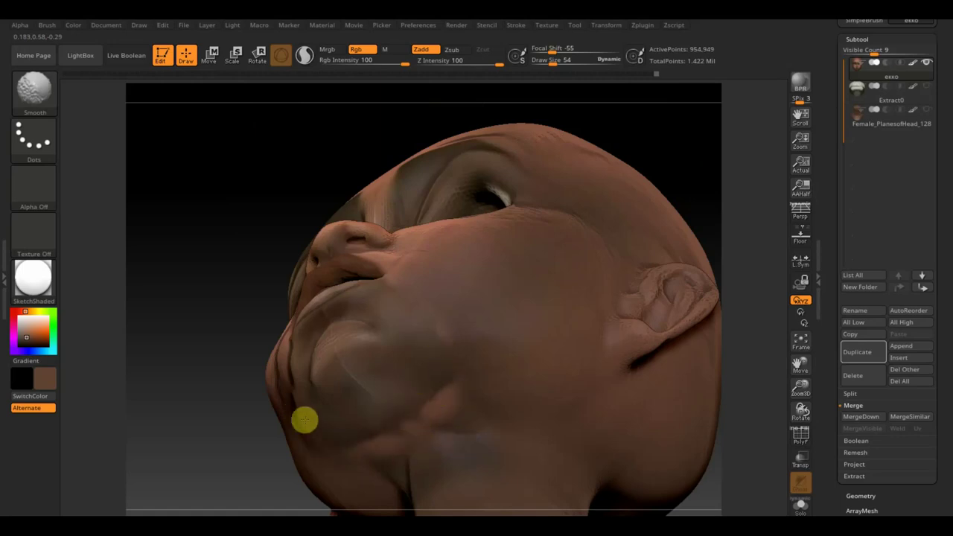
pyautogui.moveTo(215, 389)
pyautogui.mouseDown()
pyautogui.moveTo(602, 398)
pyautogui.moveTo(479, 368)
pyautogui.mouseUp()
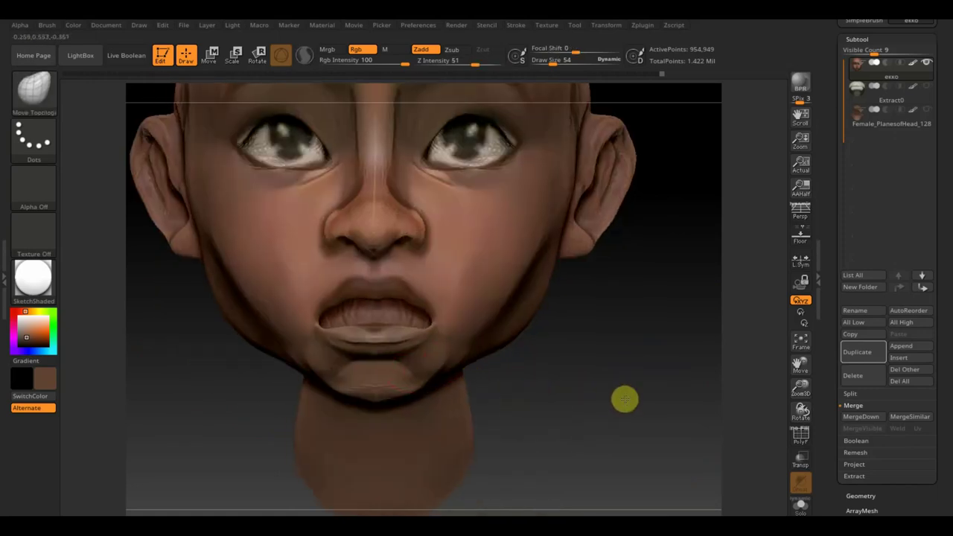
pyautogui.moveTo(625, 399); pyautogui.dragTo(400, 236)
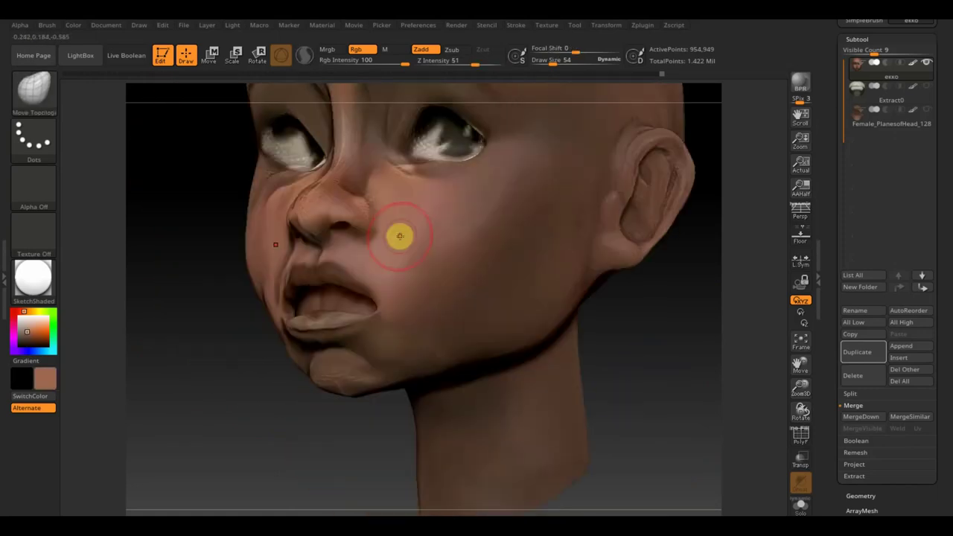
pyautogui.moveTo(557, 61); pyautogui.dragTo(564, 61)
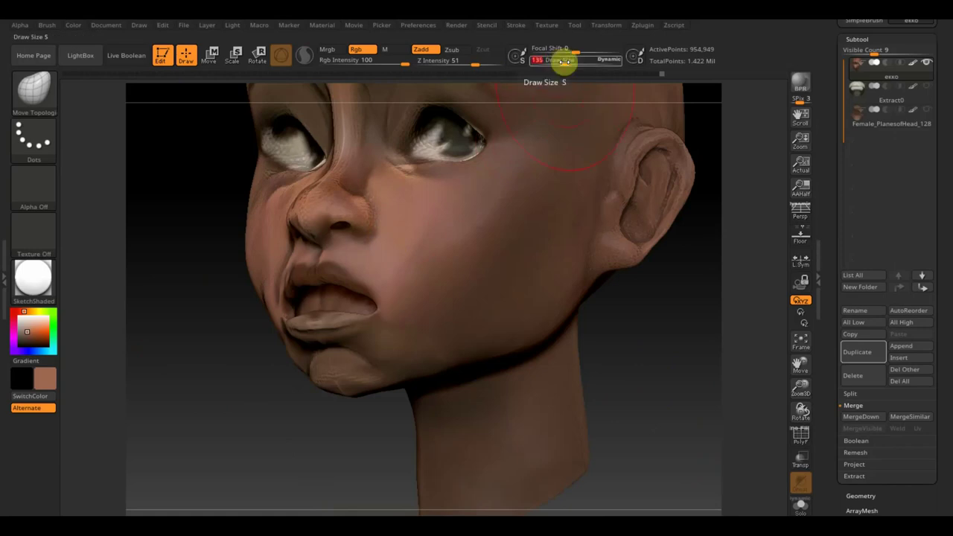
# Step: With the Standard brush at Rgb intensity 11, paint skin colour over the jaw and cheek
pyautogui.press('b')
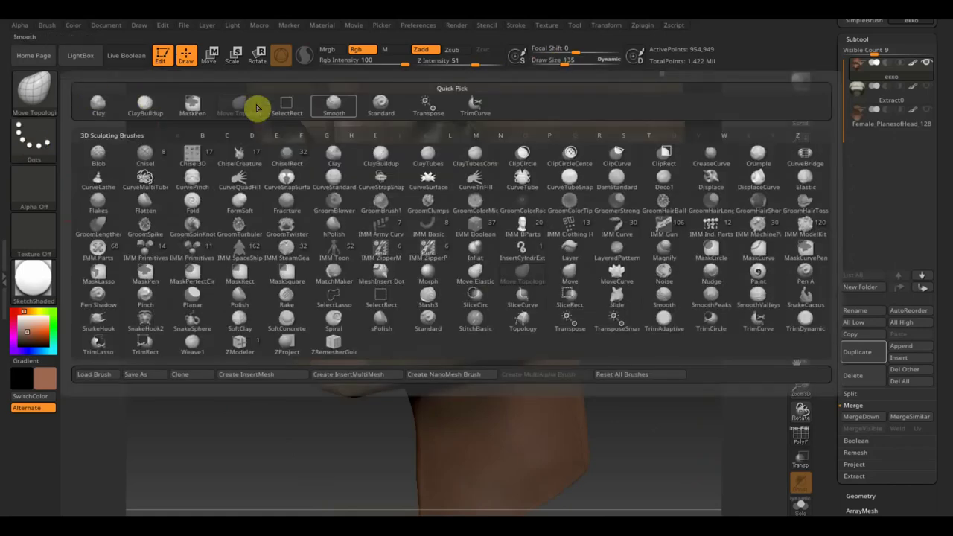
pyautogui.click(372, 109)
pyautogui.moveTo(400, 62); pyautogui.dragTo(347, 65)
pyautogui.moveTo(555, 61)
pyautogui.mouseDown()
pyautogui.moveTo(566, 63)
pyautogui.moveTo(545, 64)
pyautogui.mouseUp()
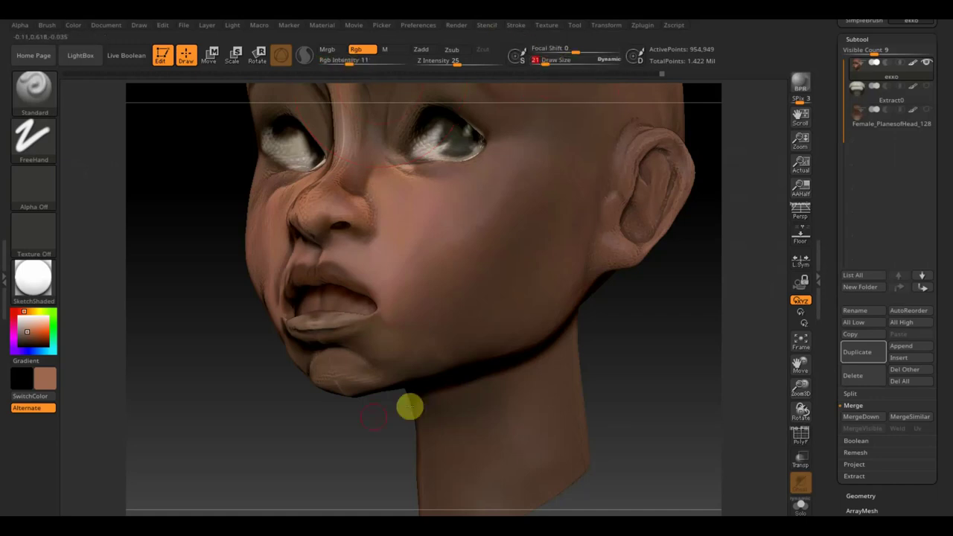
pyautogui.moveTo(409, 407); pyautogui.dragTo(509, 200)
pyautogui.moveTo(549, 63); pyautogui.dragTo(557, 62)
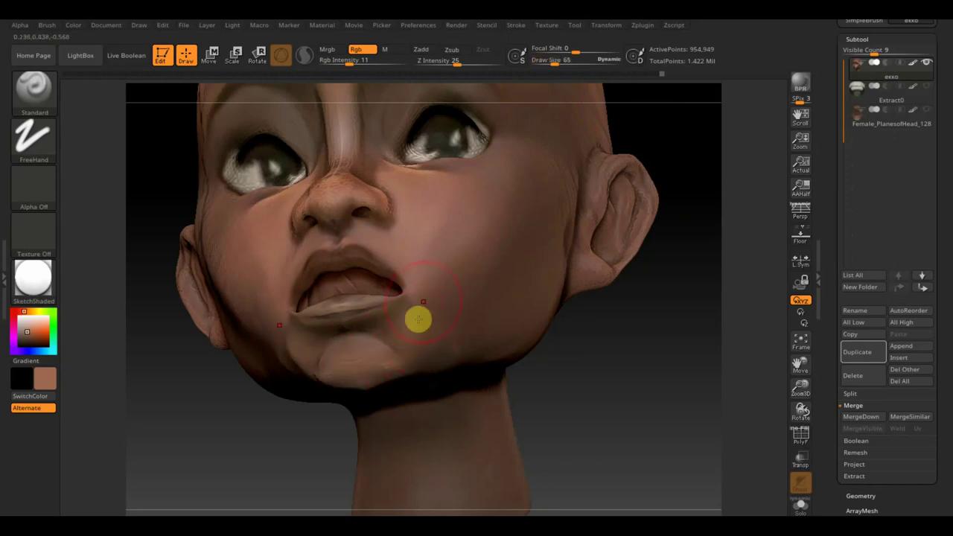
pyautogui.moveTo(424, 301); pyautogui.dragTo(456, 345)
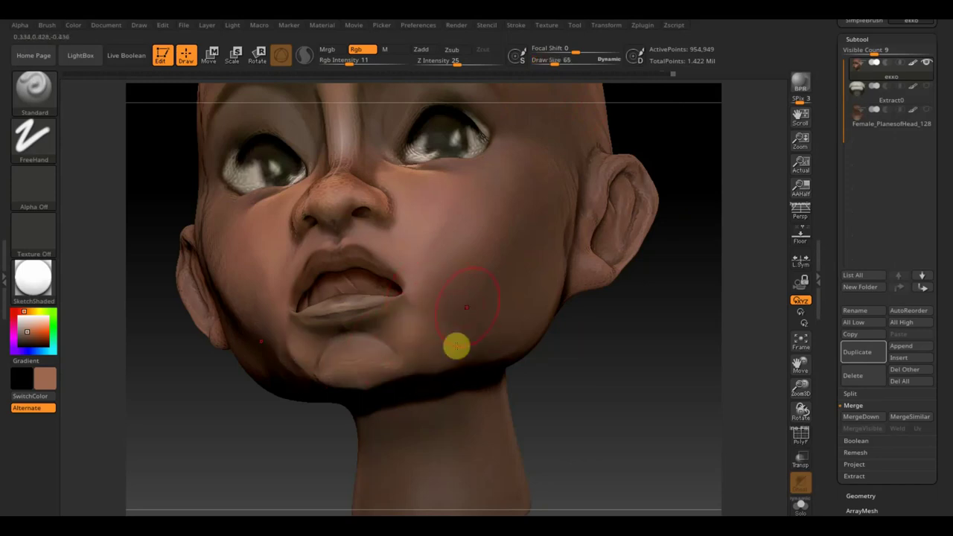
# Step: Reduce the draw size to 19 and paint skin colour along the lower lip
pyautogui.moveTo(595, 395)
pyautogui.mouseDown()
pyautogui.moveTo(621, 430)
pyautogui.moveTo(572, 357)
pyautogui.moveTo(555, 360)
pyautogui.moveTo(540, 338)
pyautogui.mouseUp()
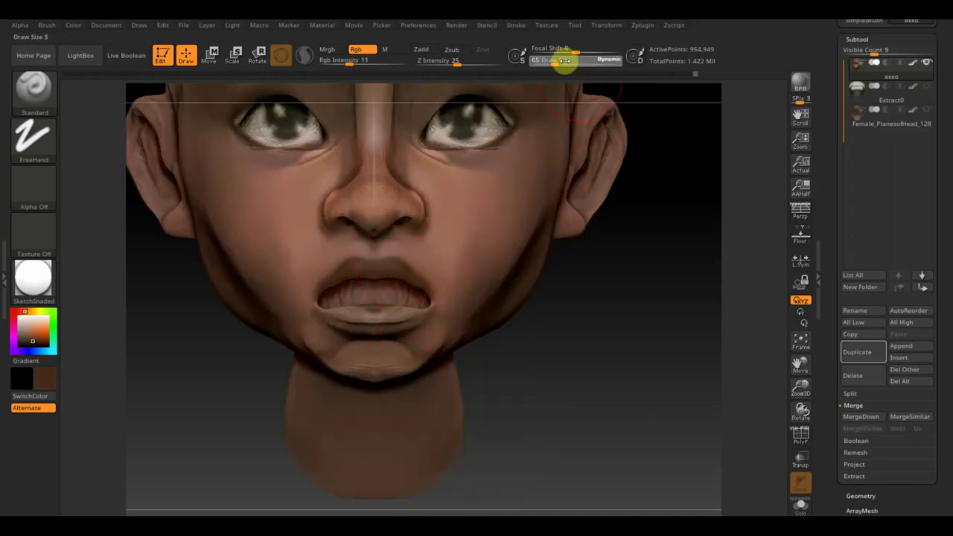
pyautogui.moveTo(547, 62); pyautogui.dragTo(545, 62)
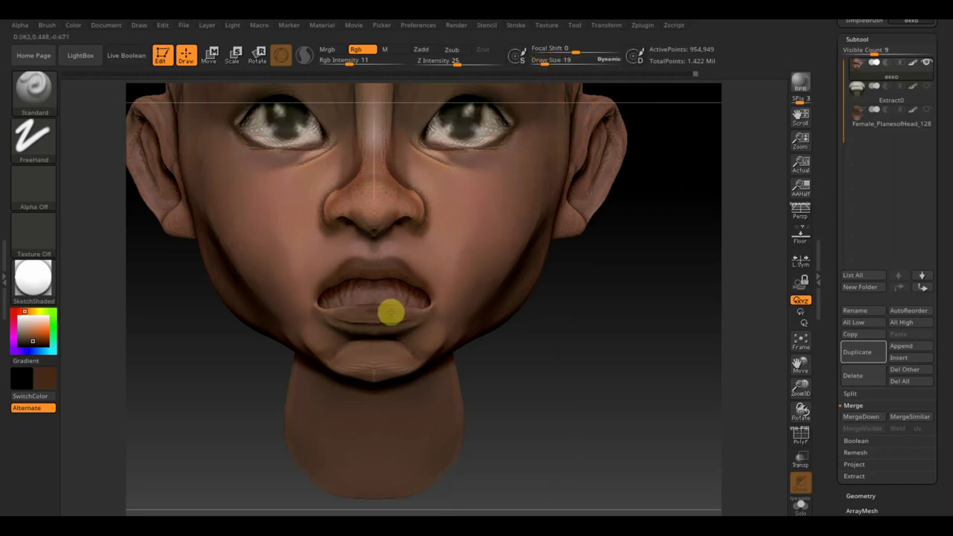
pyautogui.moveTo(373, 314)
pyautogui.mouseDown()
pyautogui.moveTo(340, 307)
pyautogui.moveTo(358, 309)
pyautogui.moveTo(347, 312)
pyautogui.mouseUp()
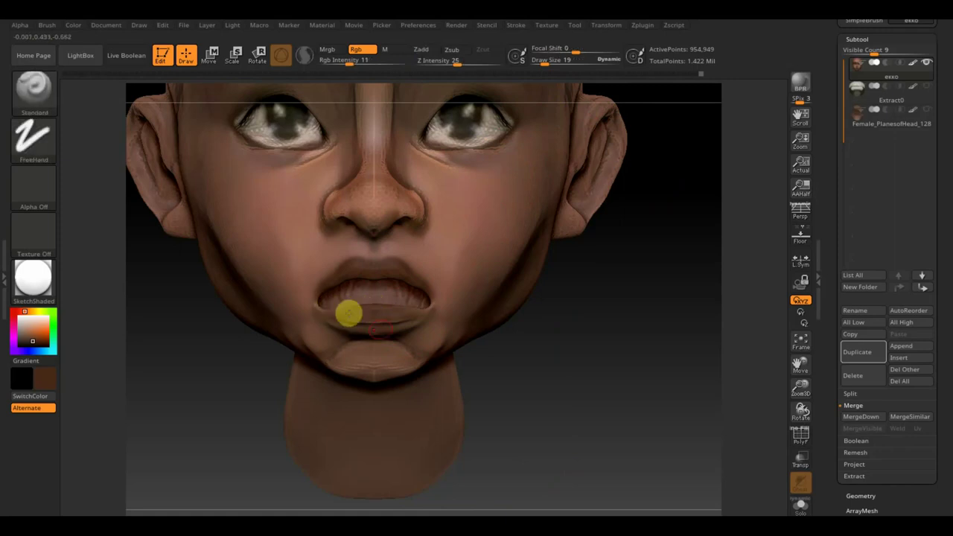
pyautogui.click(34, 89)
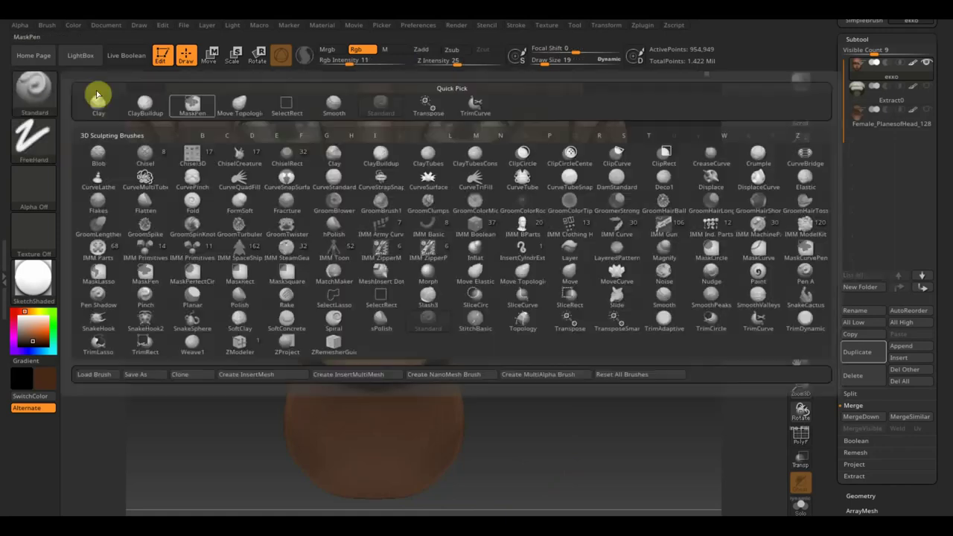
# Step: Reshape the lips and lip corners with the Move Topological brush from several angles
pyautogui.click(239, 105)
pyautogui.moveTo(546, 63); pyautogui.dragTo(549, 63)
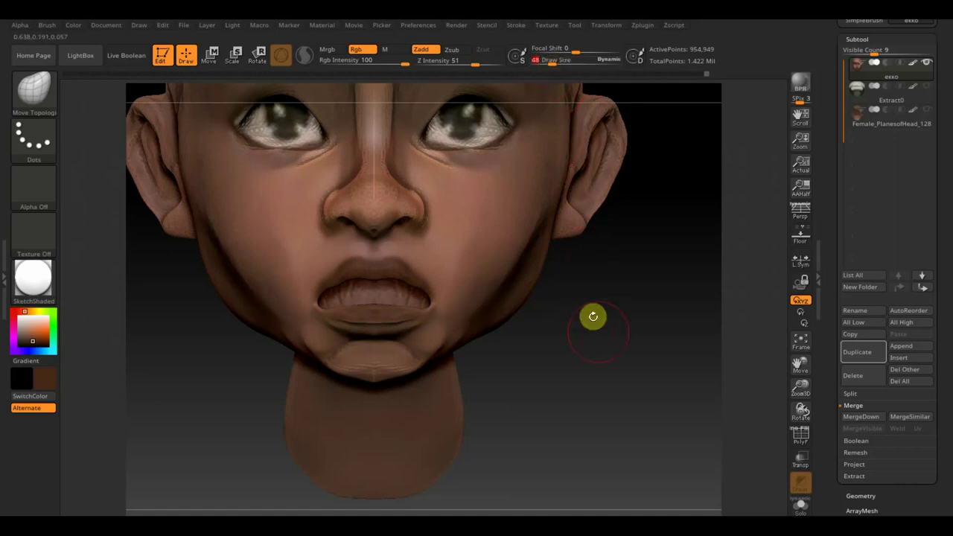
pyautogui.moveTo(591, 315); pyautogui.dragTo(601, 370)
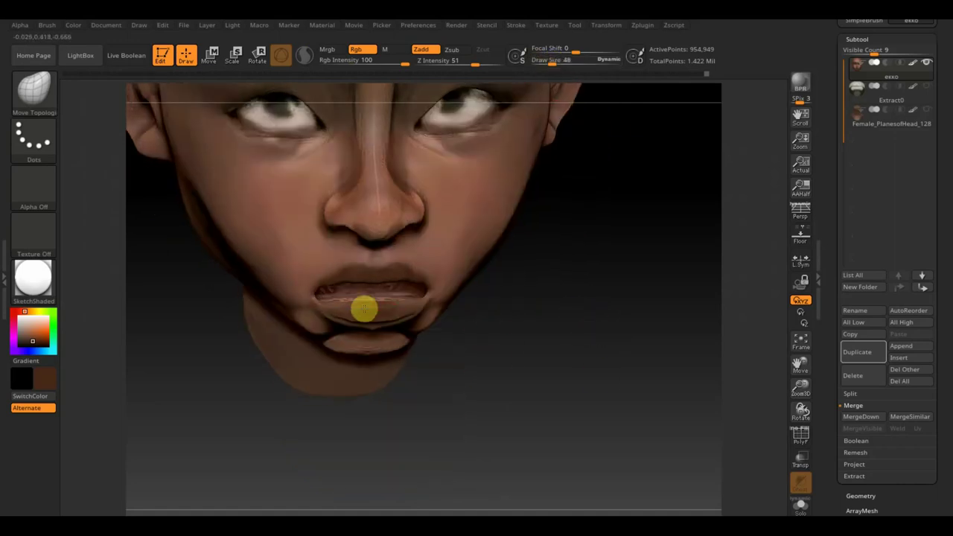
pyautogui.moveTo(365, 308); pyautogui.dragTo(347, 306)
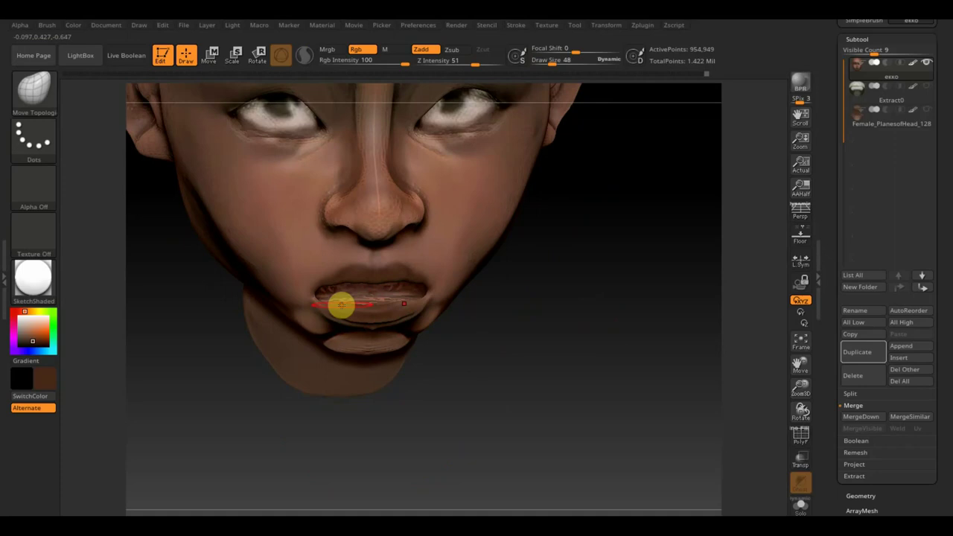
pyautogui.moveTo(507, 373); pyautogui.dragTo(508, 304)
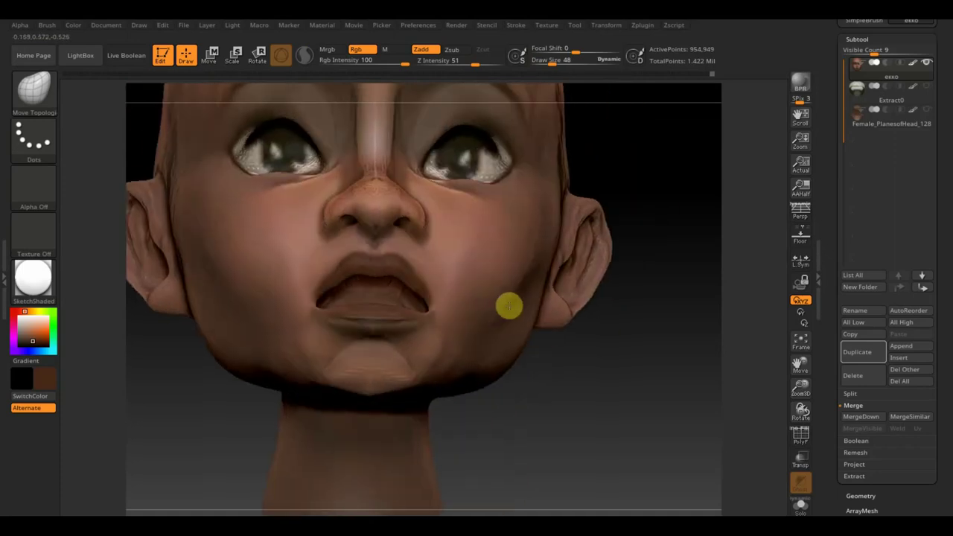
pyautogui.moveTo(365, 308); pyautogui.dragTo(335, 306)
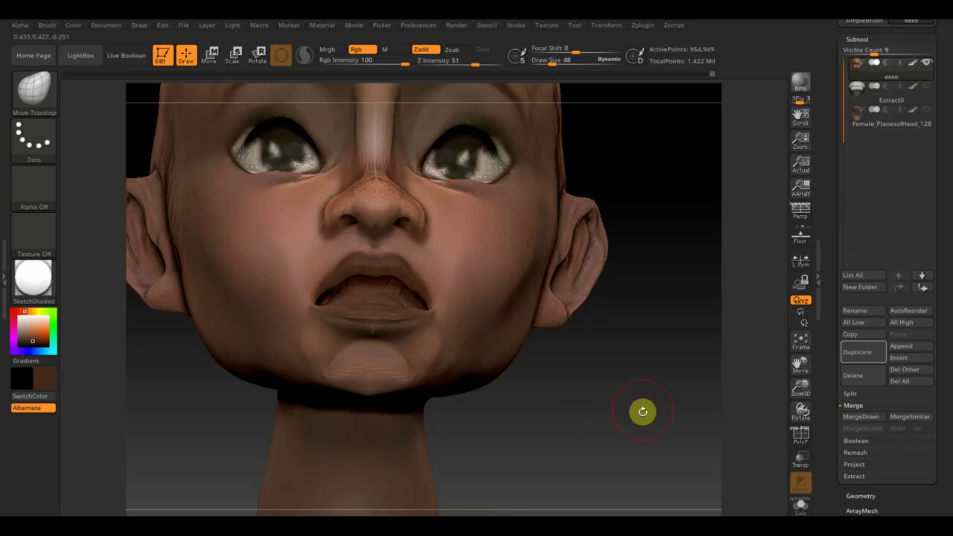
pyautogui.moveTo(621, 398); pyautogui.dragTo(633, 446)
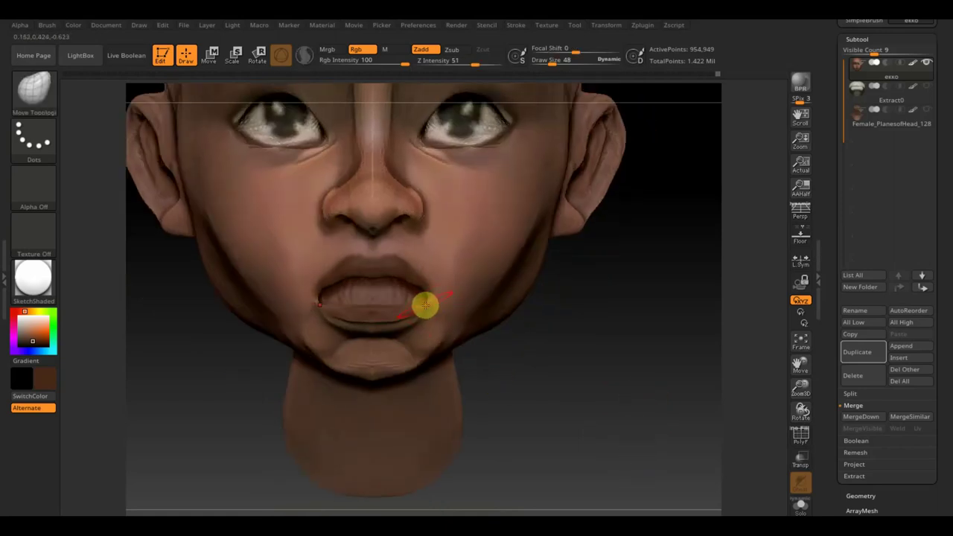
pyautogui.moveTo(424, 305); pyautogui.dragTo(430, 289)
pyautogui.moveTo(563, 351); pyautogui.dragTo(574, 347)
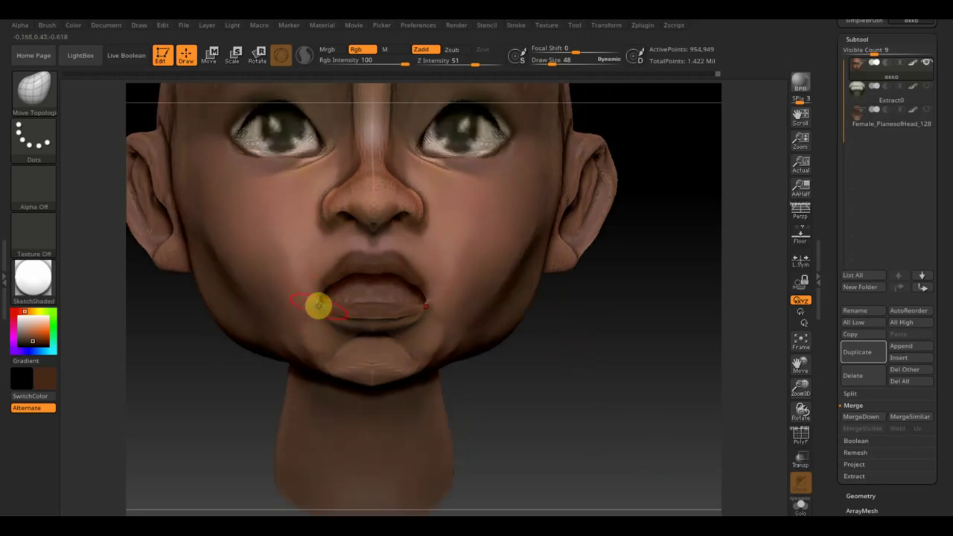
pyautogui.moveTo(320, 300); pyautogui.dragTo(329, 321)
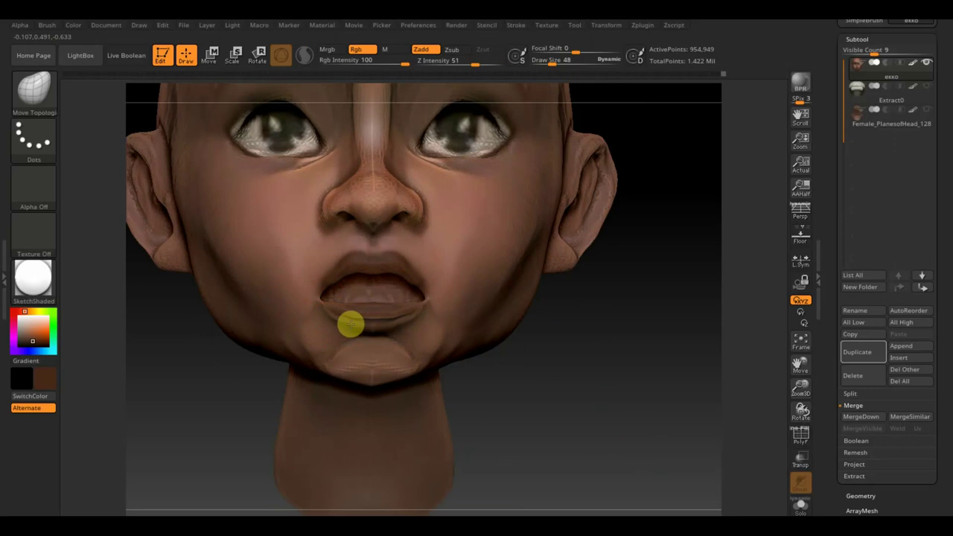
# Step: Shift-smooth with a smaller brush, inspecting the mouth from three-quarter, below and straight front
pyautogui.moveTo(514, 390); pyautogui.dragTo(571, 379)
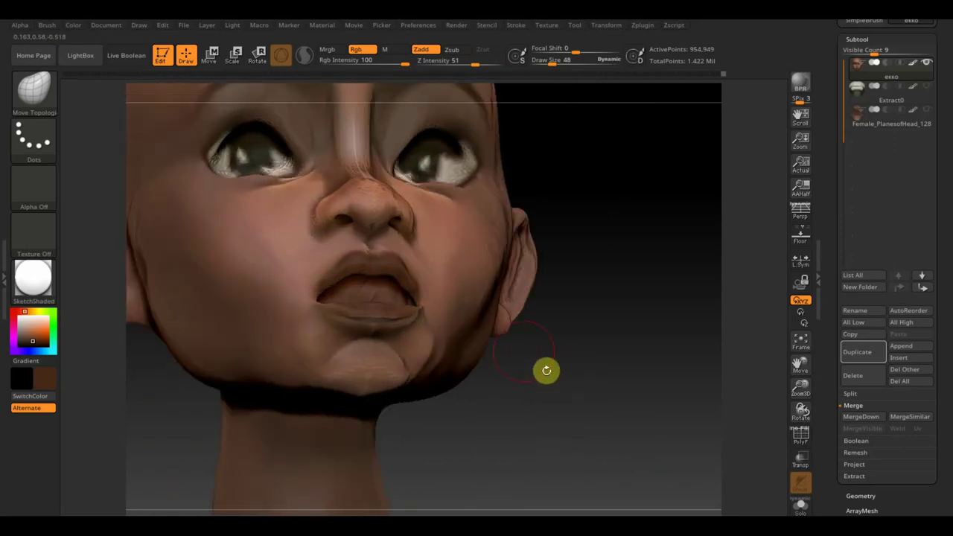
pyautogui.click(546, 62)
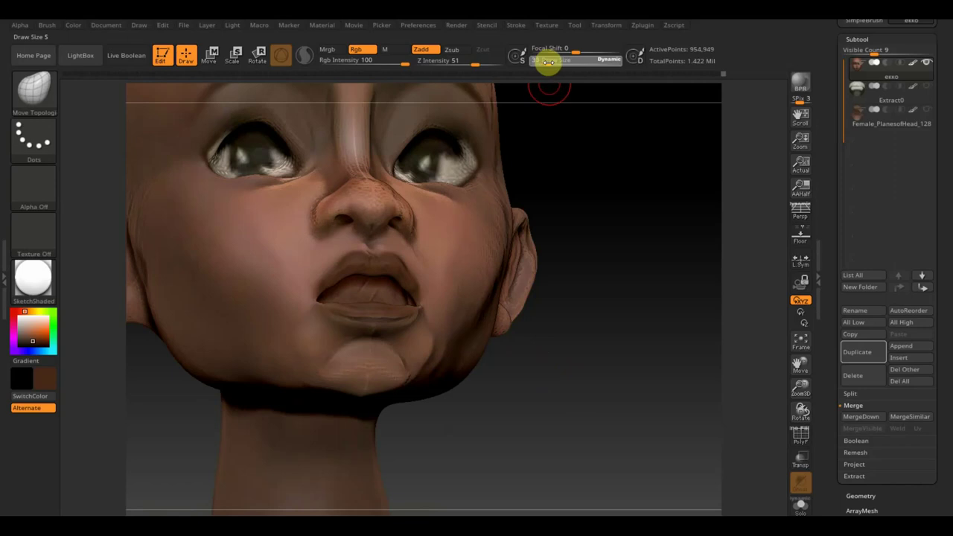
pyautogui.press('shift')
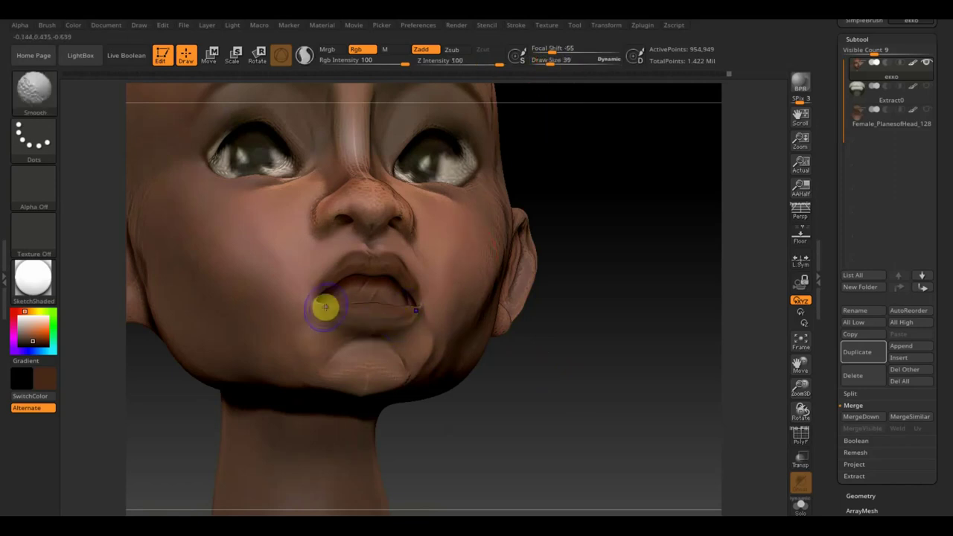
pyautogui.moveTo(343, 309); pyautogui.dragTo(440, 347, button='right')
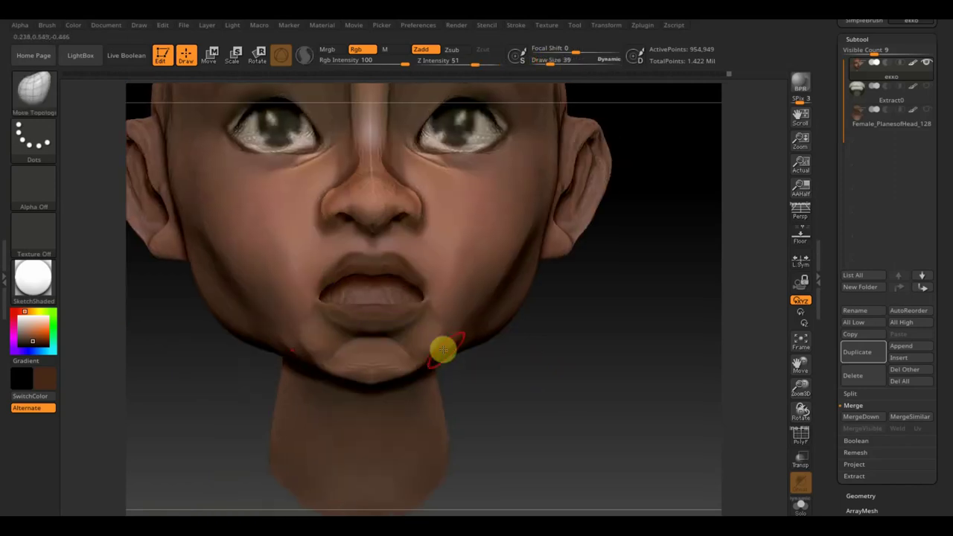
pyautogui.moveTo(491, 392); pyautogui.dragTo(415, 359, button='right')
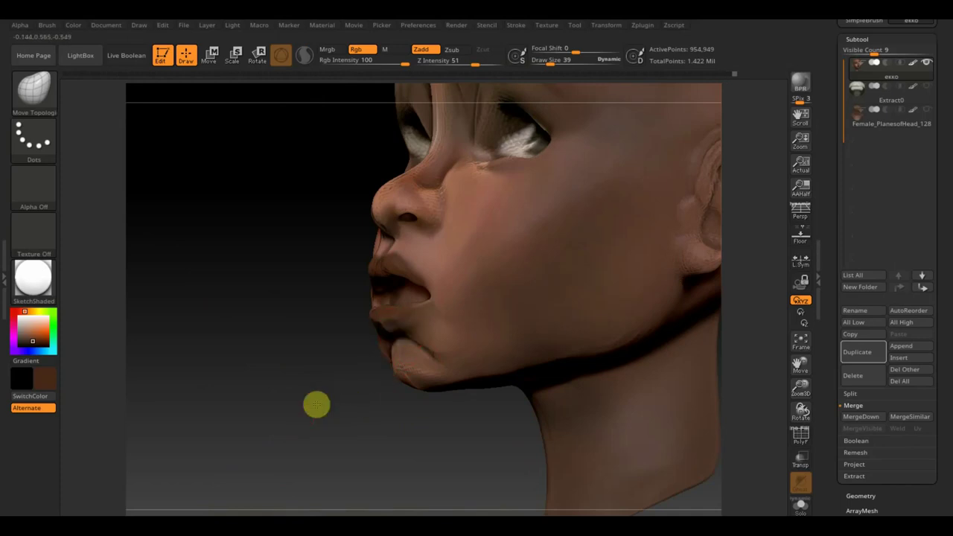
pyautogui.moveTo(343, 399); pyautogui.dragTo(379, 343, button='right')
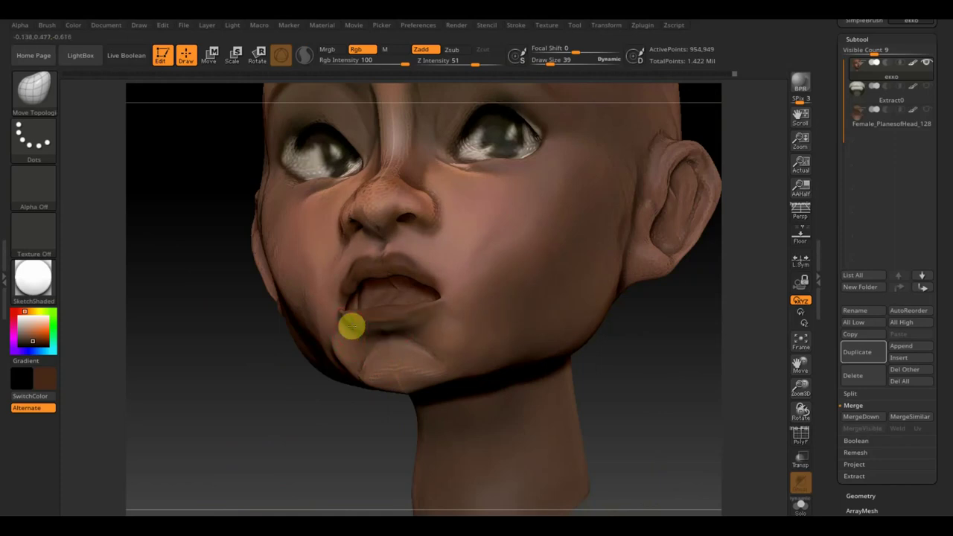
pyautogui.moveTo(664, 432)
pyautogui.mouseDown()
pyautogui.moveTo(692, 460)
pyautogui.moveTo(670, 456)
pyautogui.mouseUp()
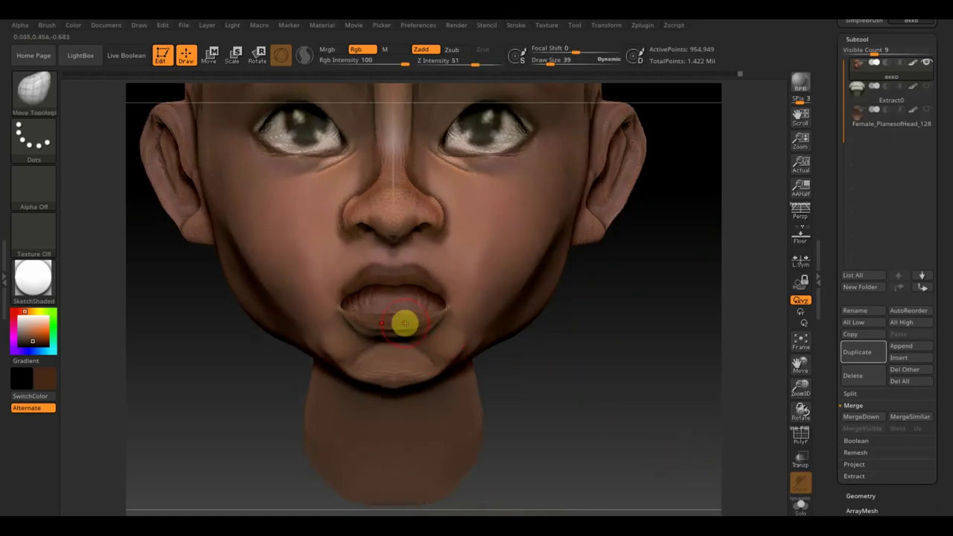
pyautogui.click(37, 93)
# Step: Paint the upper lip, then paint the lower lip darker at Rgb intensity 67 with a small FreeHand brush
pyautogui.click(206, 102)
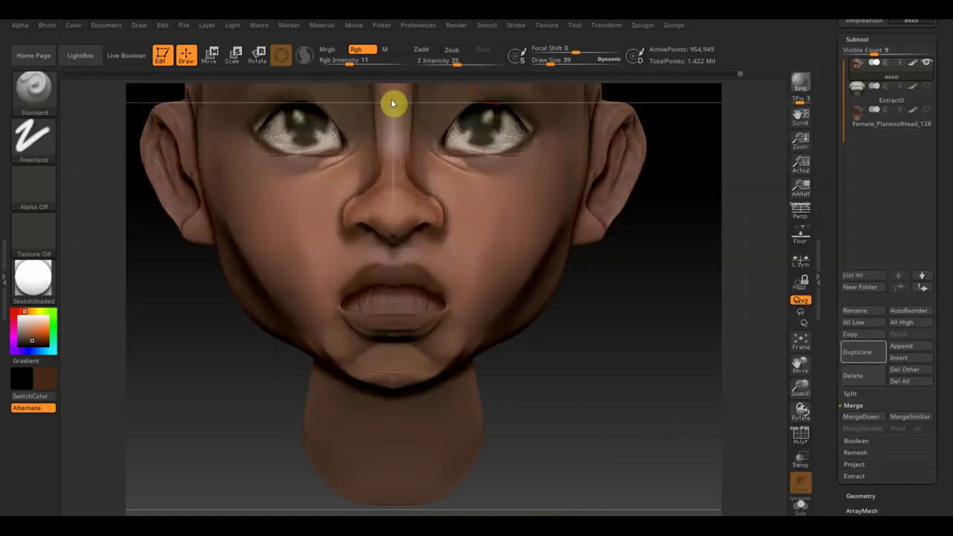
pyautogui.moveTo(557, 60); pyautogui.dragTo(545, 62)
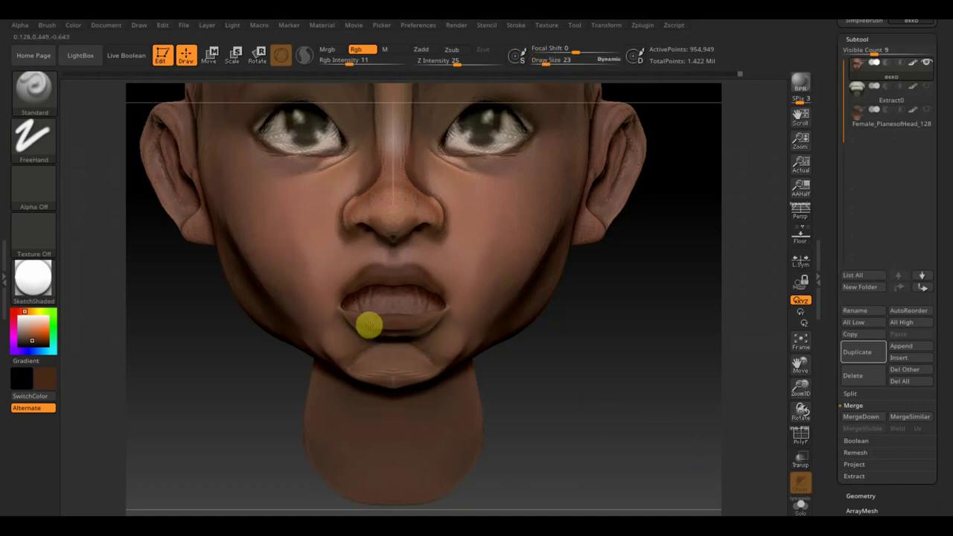
pyautogui.press('shift')
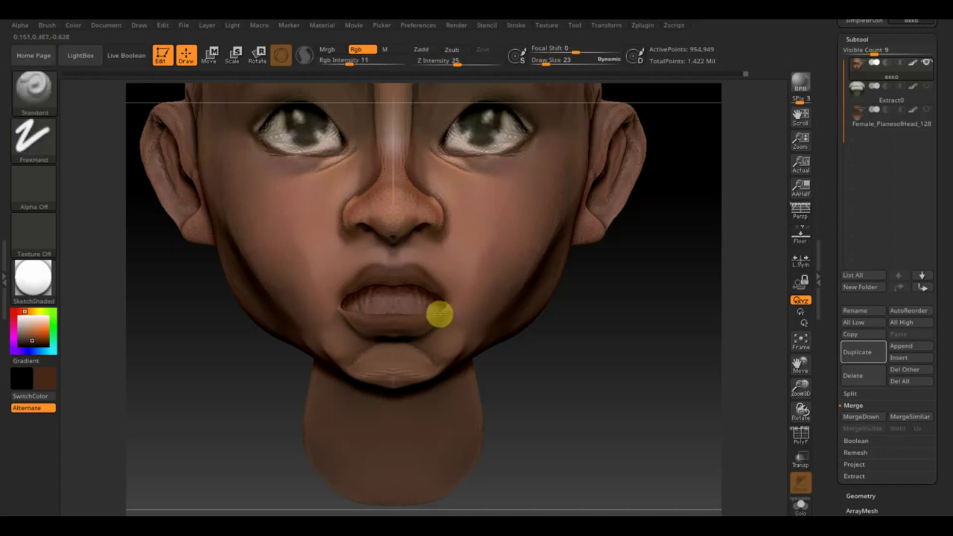
pyautogui.moveTo(423, 278)
pyautogui.mouseDown()
pyautogui.moveTo(409, 275)
pyautogui.moveTo(431, 294)
pyautogui.mouseUp()
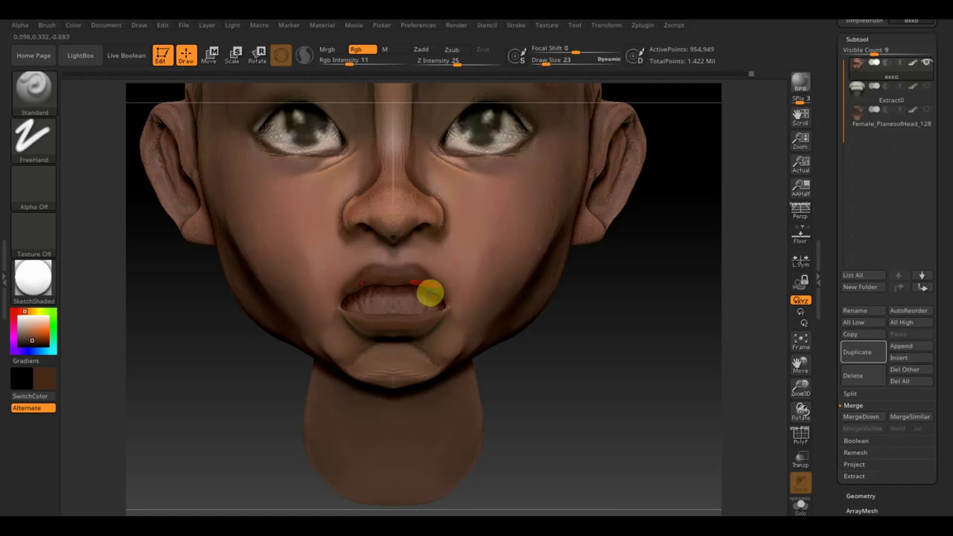
pyautogui.moveTo(357, 64); pyautogui.dragTo(389, 64)
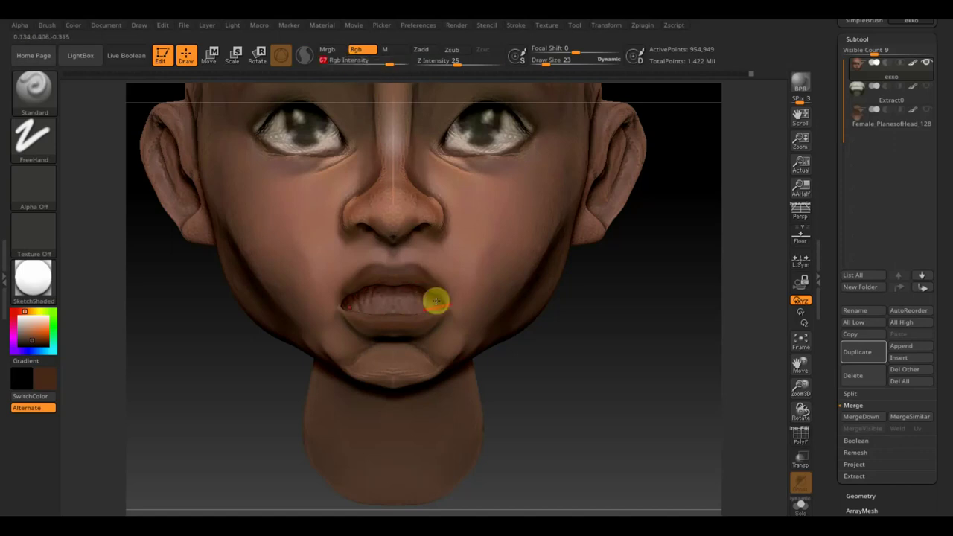
pyautogui.moveTo(437, 313)
pyautogui.mouseDown()
pyautogui.moveTo(389, 332)
pyautogui.moveTo(413, 348)
pyautogui.mouseUp()
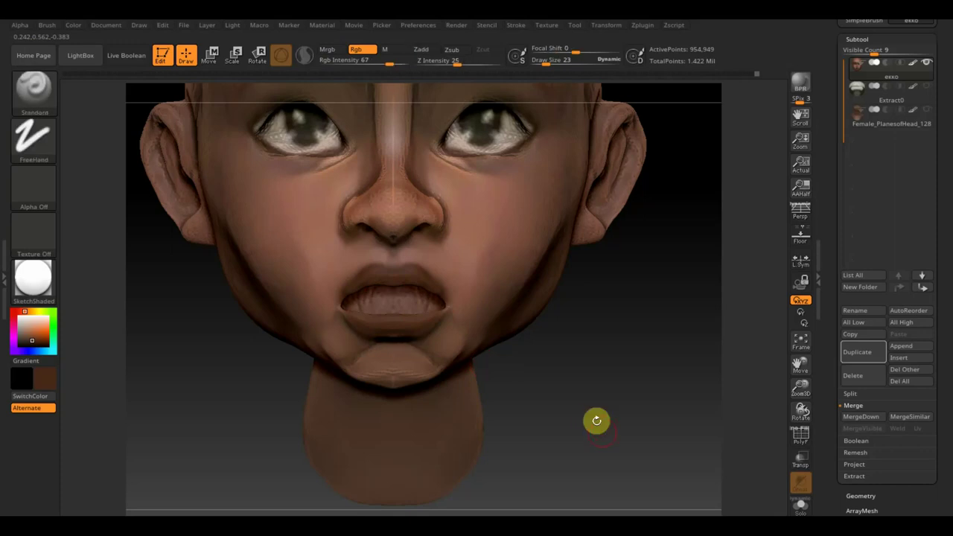
# Step: Soften the shading under the lower lip and snap the head to an exact side profile
pyautogui.moveTo(598, 432)
pyautogui.keyDown('alt'); pyautogui.mouseDown()
pyautogui.moveTo(585, 360)
pyautogui.moveTo(514, 365)
pyautogui.mouseUp(); pyautogui.keyUp('alt')
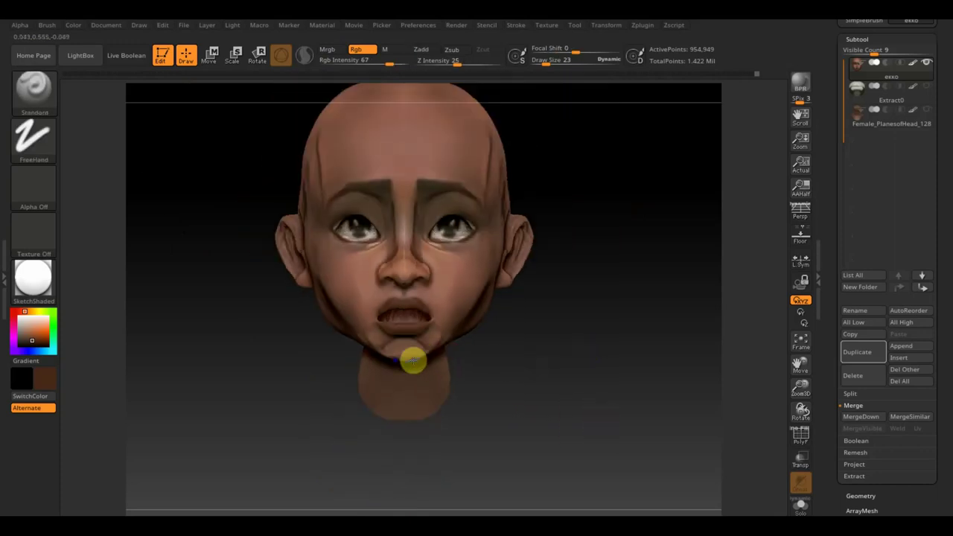
pyautogui.press('shift')
pyautogui.moveTo(400, 355)
pyautogui.keyDown('shift'); pyautogui.mouseDown()
pyautogui.moveTo(457, 384)
pyautogui.moveTo(602, 387)
pyautogui.mouseUp(); pyautogui.keyUp('shift')
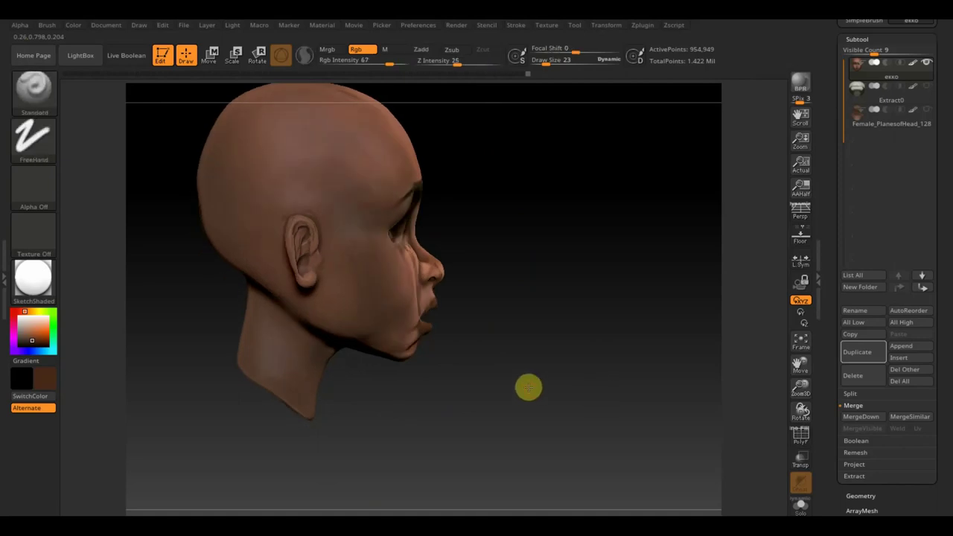
pyautogui.moveTo(528, 387); pyautogui.dragTo(502, 372)
pyautogui.press('shift')
pyautogui.moveTo(408, 366)
pyautogui.keyDown('shift'); pyautogui.mouseDown()
pyautogui.moveTo(533, 383)
pyautogui.moveTo(603, 370)
pyautogui.moveTo(601, 382)
pyautogui.moveTo(576, 375)
pyautogui.mouseUp(); pyautogui.keyUp('shift')
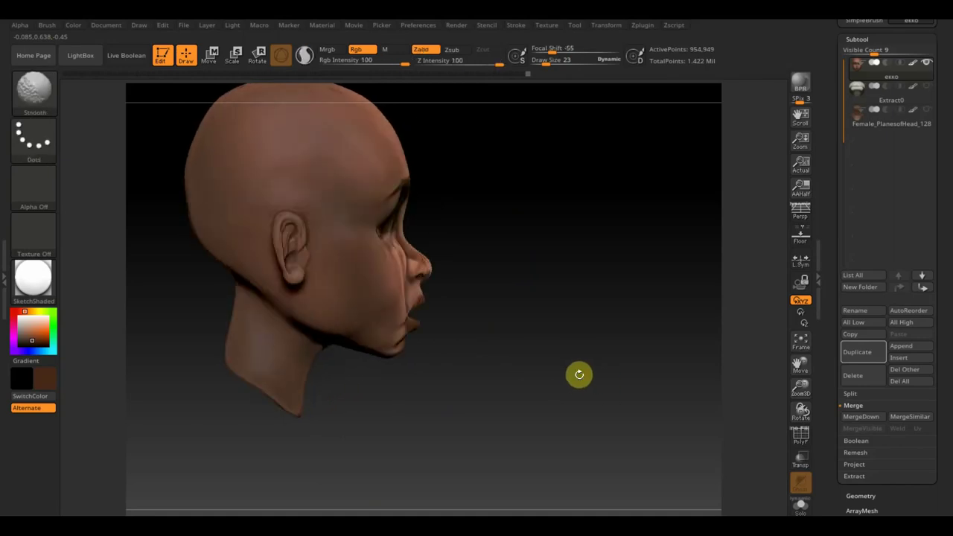
pyautogui.click(927, 85)
pyautogui.moveTo(890, 121)
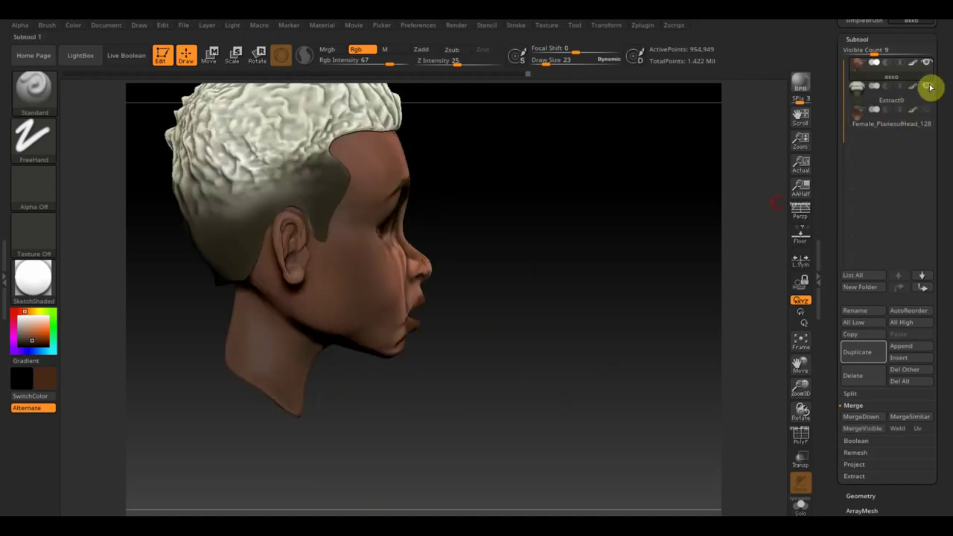
# Step: Show the Female_PlanesofHead neck-and-shoulders subtool, turn to a front three-quarter view, and reach Insert
pyautogui.click(925, 111)
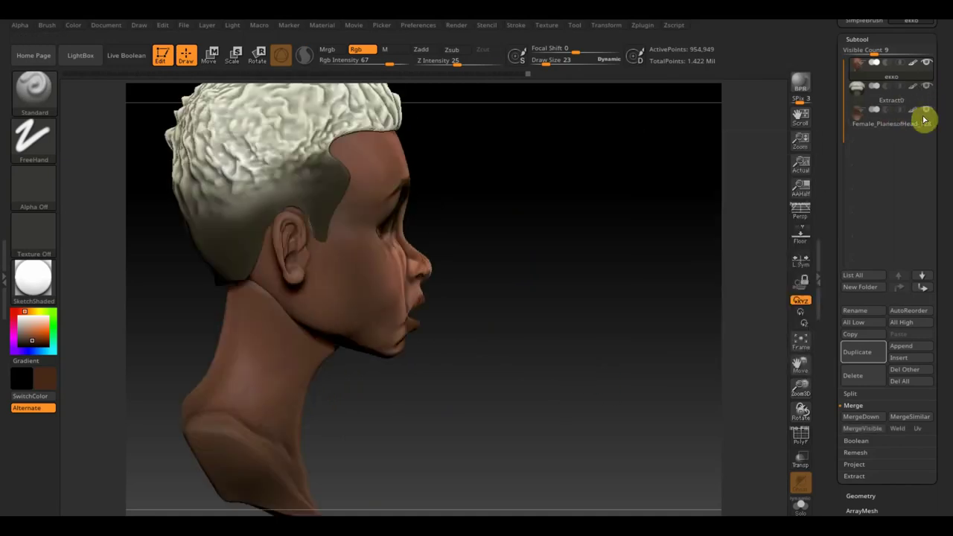
pyautogui.moveTo(589, 347)
pyautogui.mouseDown()
pyautogui.moveTo(563, 347)
pyautogui.moveTo(605, 334)
pyautogui.moveTo(603, 379)
pyautogui.moveTo(585, 300)
pyautogui.mouseUp()
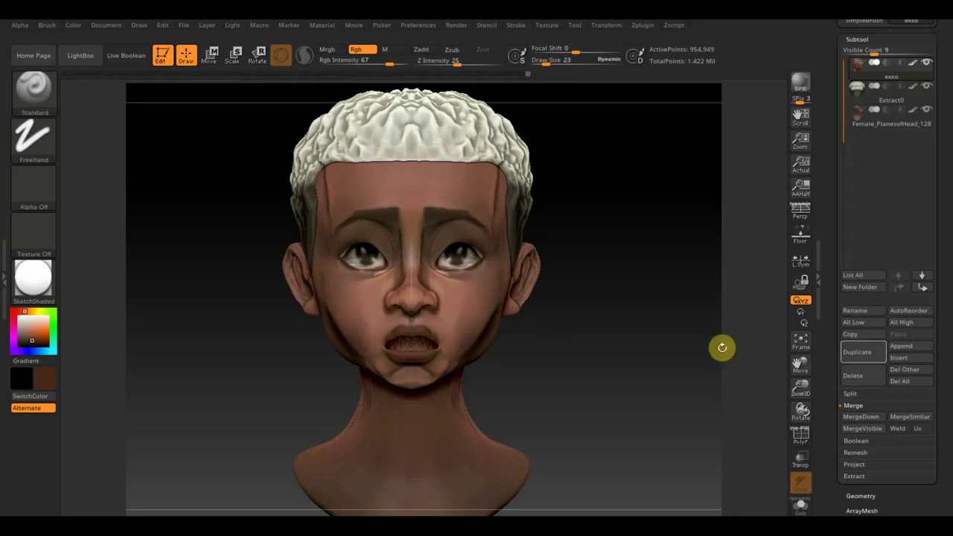
pyautogui.moveTo(944, 471); pyautogui.dragTo(945, 405)
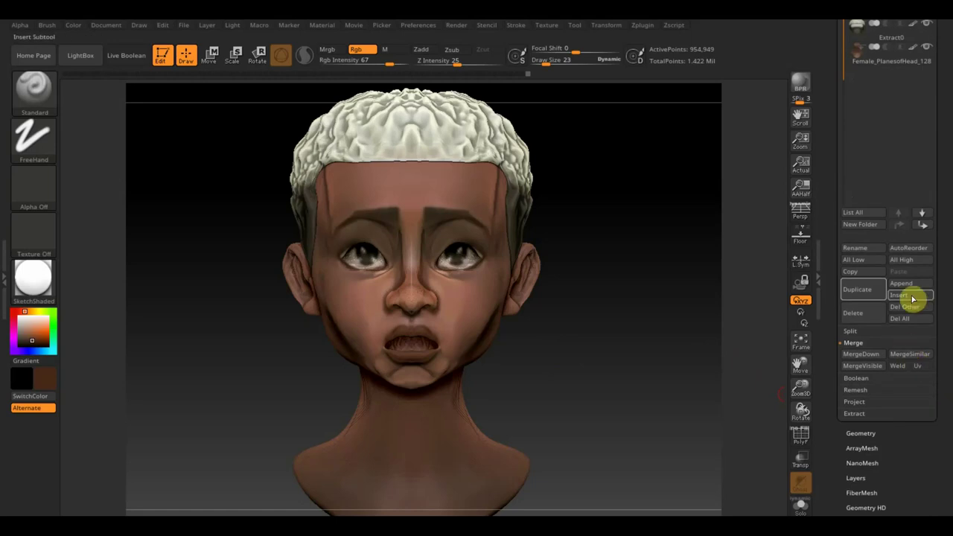
pyautogui.click(912, 299)
# Step: Insert a sphere subtool, colour it white, and scale it to about half size
pyautogui.click(594, 331)
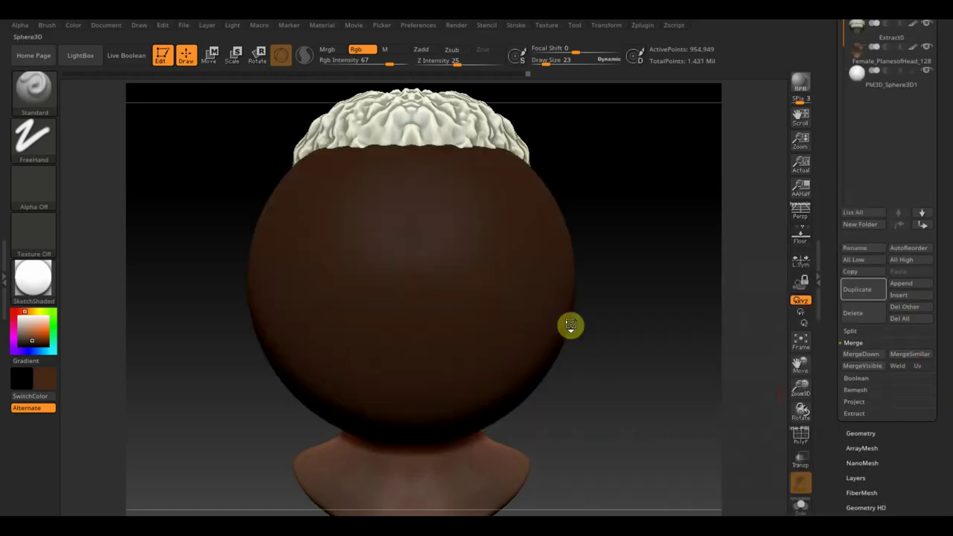
pyautogui.click(862, 77)
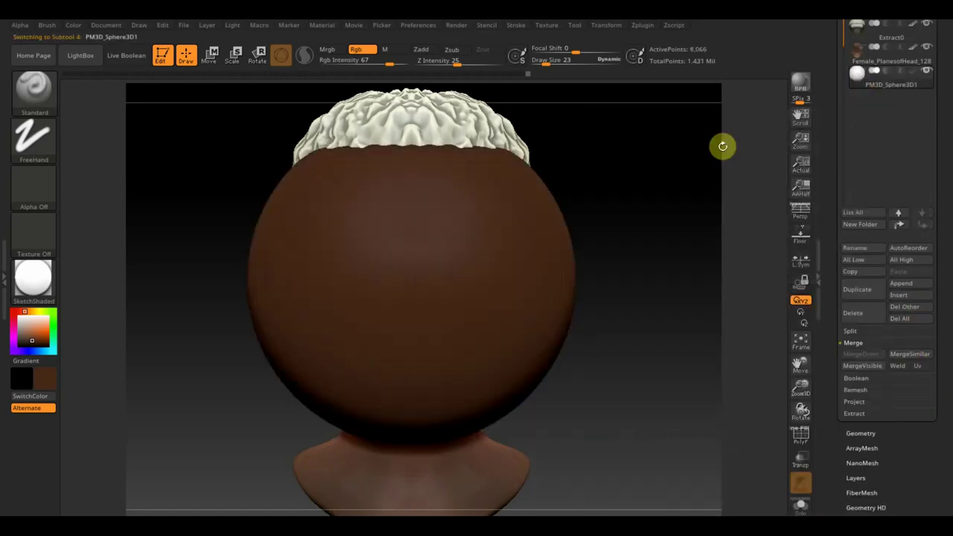
pyautogui.click(20, 318)
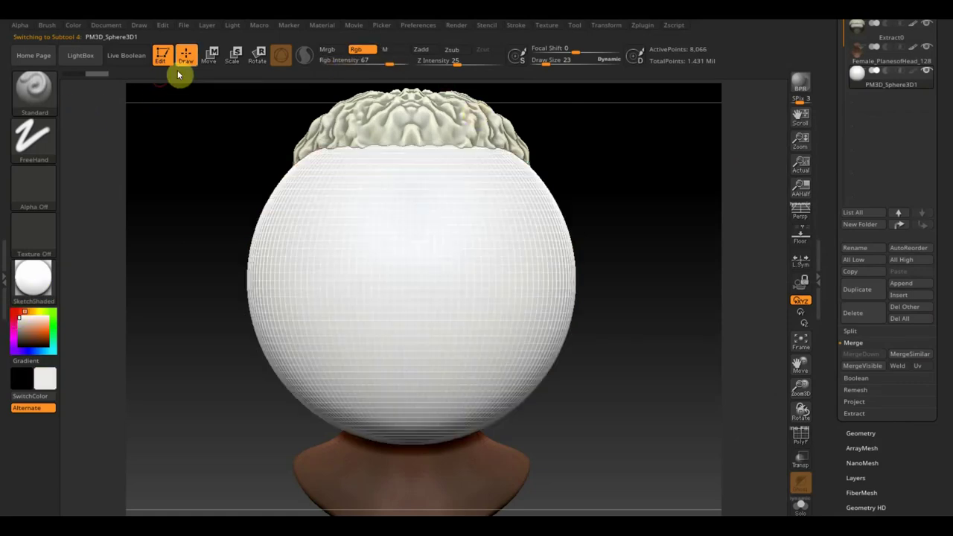
pyautogui.click(205, 58)
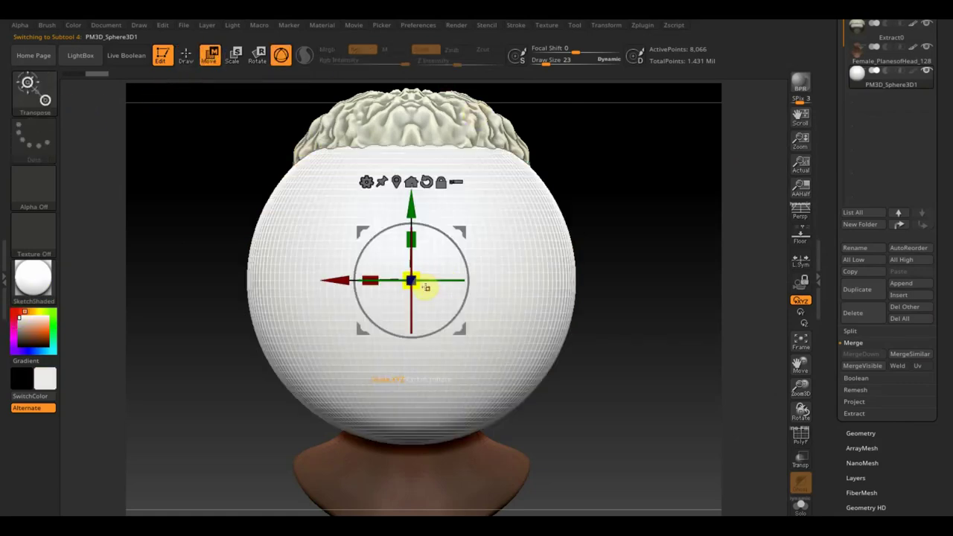
pyautogui.moveTo(420, 287)
pyautogui.mouseDown()
pyautogui.moveTo(406, 248)
pyautogui.moveTo(368, 209)
pyautogui.mouseUp()
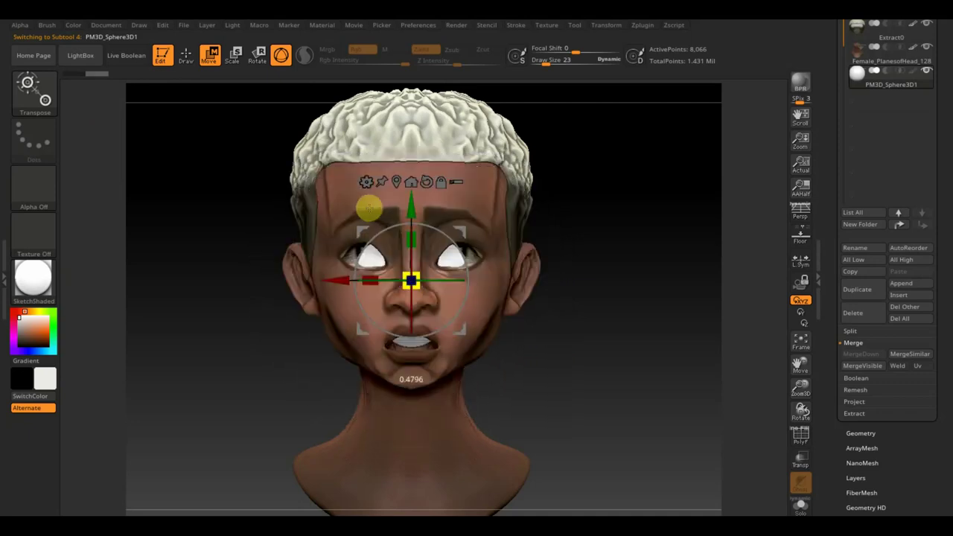
# Step: Move the eye sphere forward, up, deeper and sideways into the child's eye socket
pyautogui.keyDown('shift'); pyautogui.moveTo(648, 338); pyautogui.dragTo(640, 350); pyautogui.keyUp('shift')
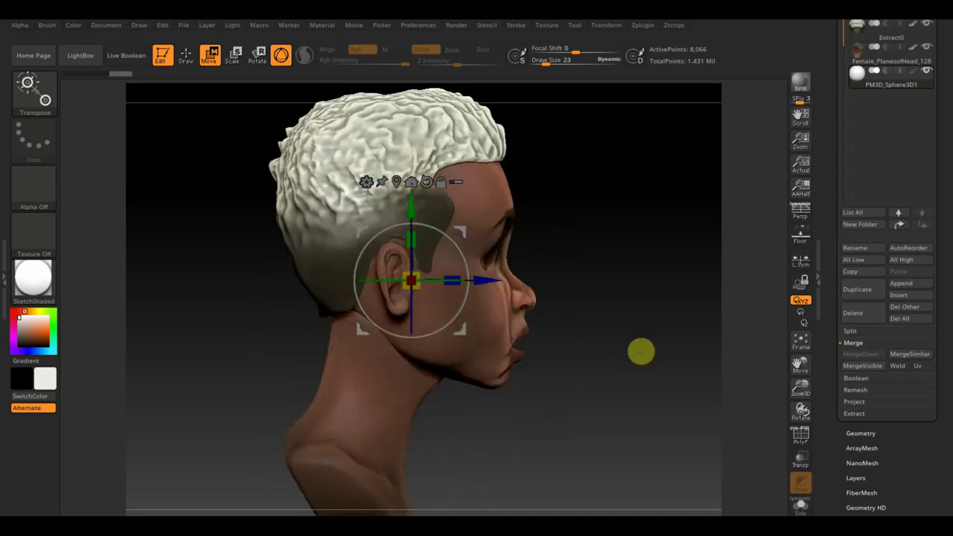
pyautogui.moveTo(485, 291)
pyautogui.mouseDown()
pyautogui.moveTo(485, 281)
pyautogui.moveTo(591, 282)
pyautogui.mouseUp()
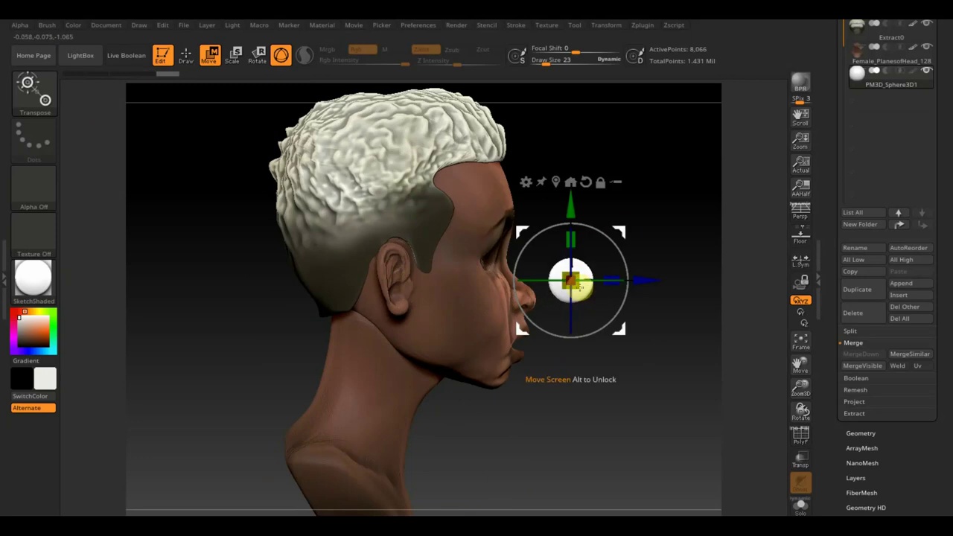
pyautogui.moveTo(623, 228)
pyautogui.mouseDown()
pyautogui.moveTo(588, 204)
pyautogui.moveTo(567, 204)
pyautogui.mouseUp()
pyautogui.moveTo(676, 335); pyautogui.dragTo(667, 315)
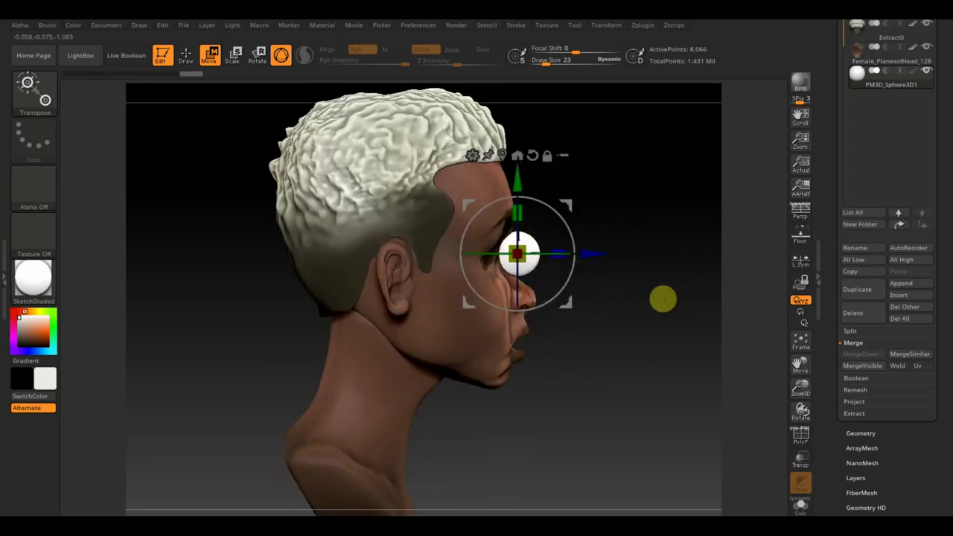
pyautogui.moveTo(663, 298); pyautogui.dragTo(390, 254)
pyautogui.moveTo(640, 402)
pyautogui.mouseDown()
pyautogui.moveTo(687, 398)
pyautogui.moveTo(705, 408)
pyautogui.mouseUp()
pyautogui.moveTo(548, 254); pyautogui.dragTo(512, 260)
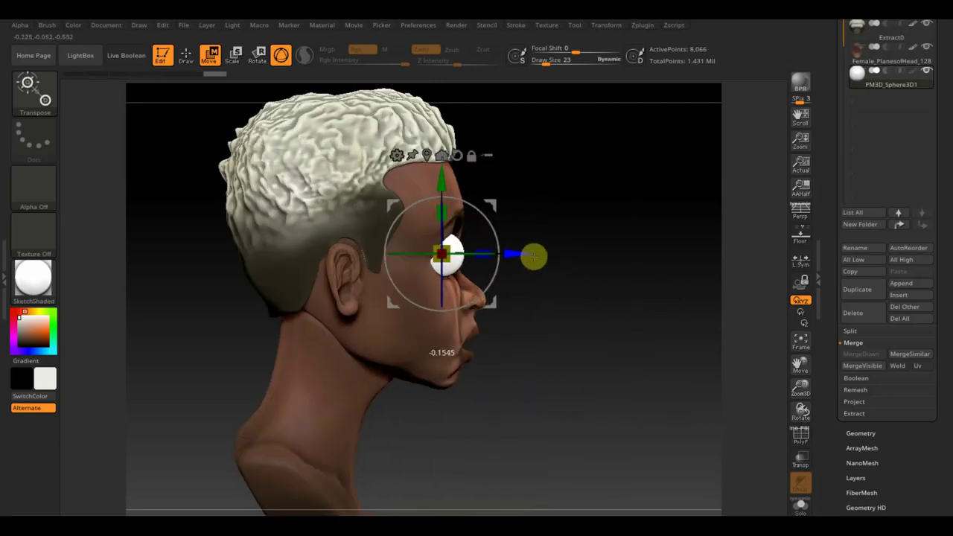
pyautogui.moveTo(570, 315)
pyautogui.mouseDown()
pyautogui.moveTo(559, 313)
pyautogui.moveTo(693, 391)
pyautogui.mouseUp()
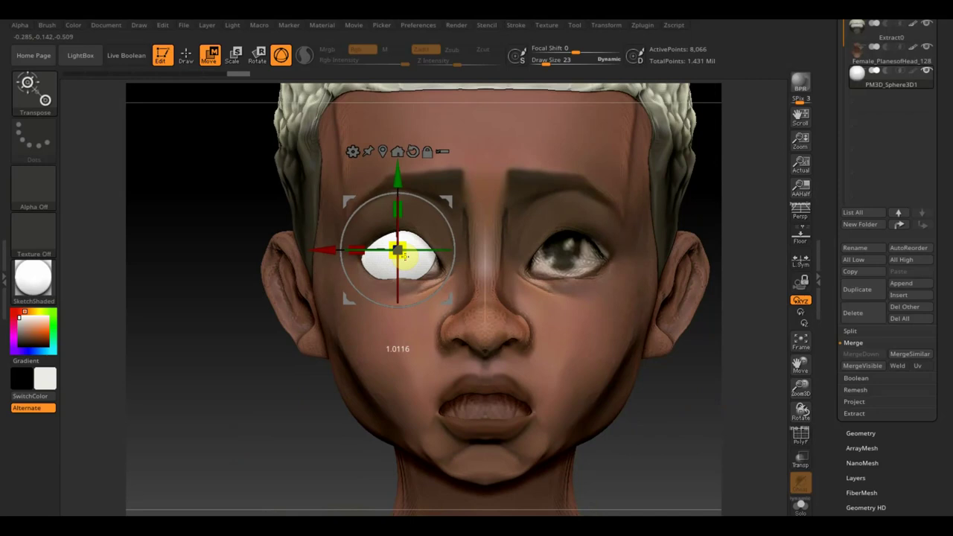
pyautogui.moveTo(319, 249); pyautogui.dragTo(331, 250)
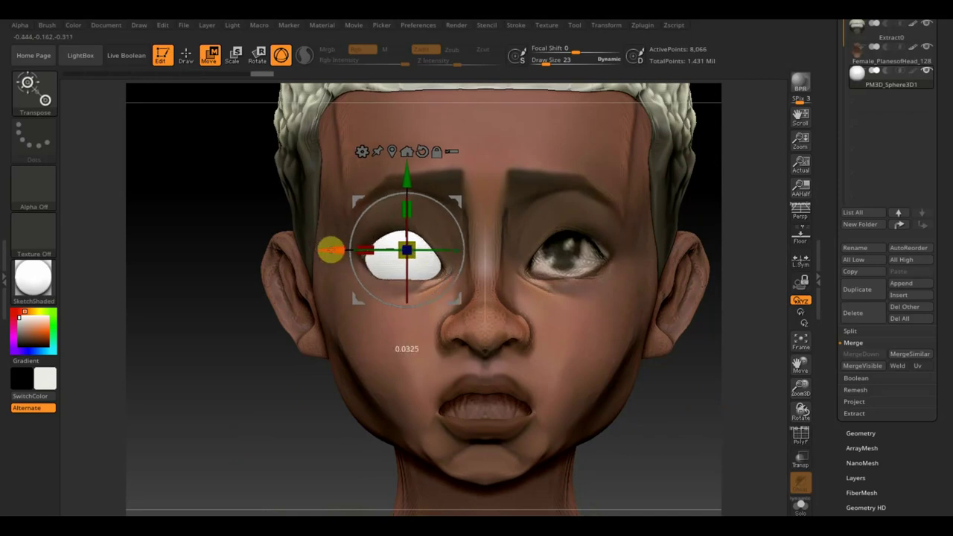
# Step: Ghost the head to lower the eye slightly in its socket, then restore full shading
pyautogui.click(186, 55)
pyautogui.click(800, 458)
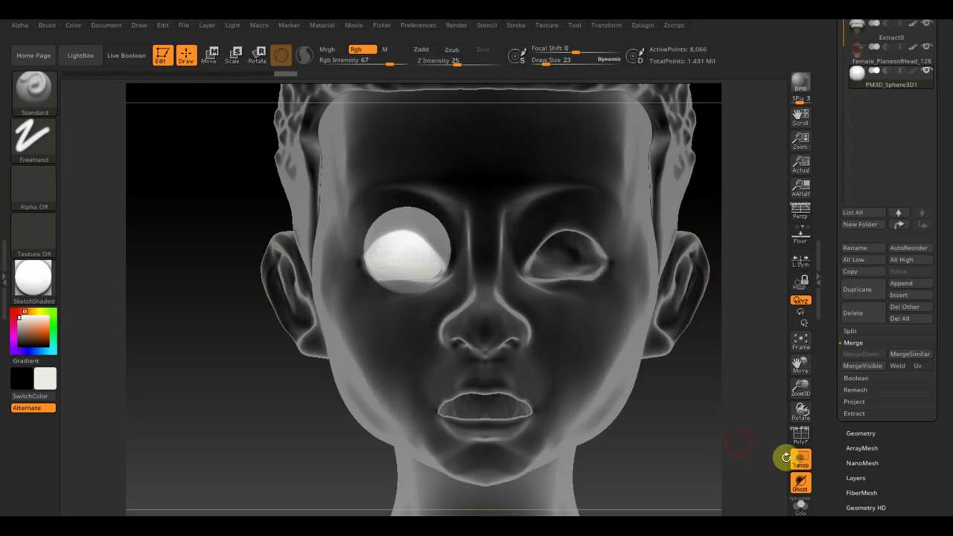
pyautogui.click(211, 55)
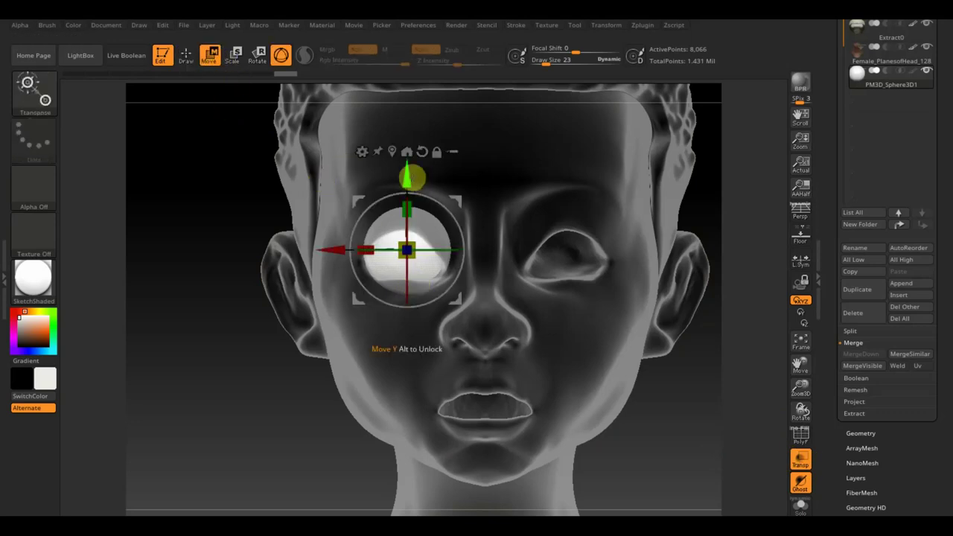
pyautogui.moveTo(408, 177); pyautogui.dragTo(407, 187)
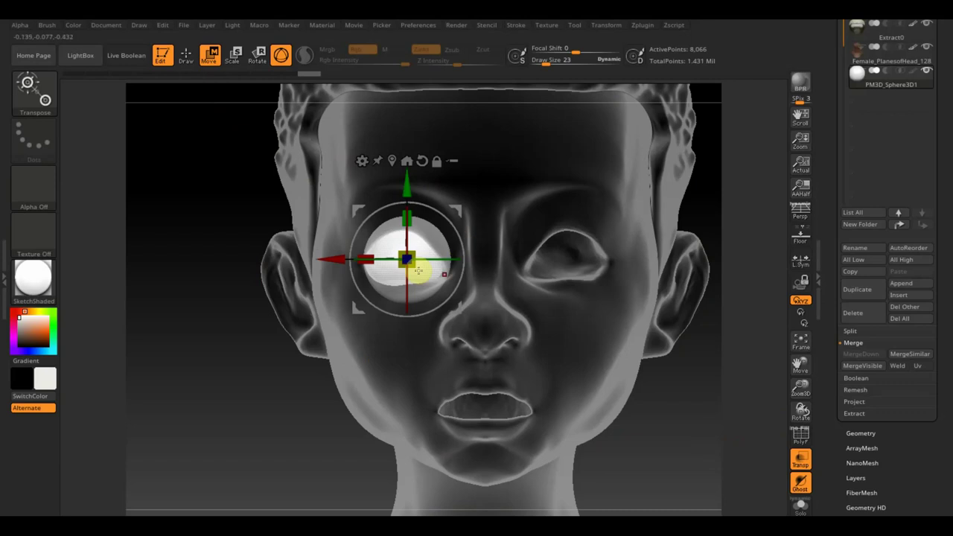
pyautogui.click(192, 56)
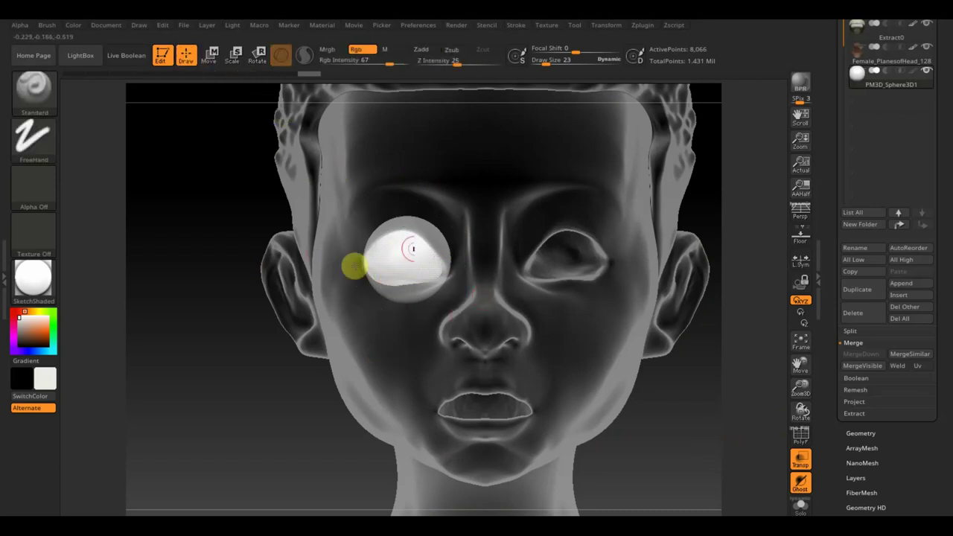
pyautogui.hotkey('shift', 'z')
pyautogui.hotkey('shift', 'z')
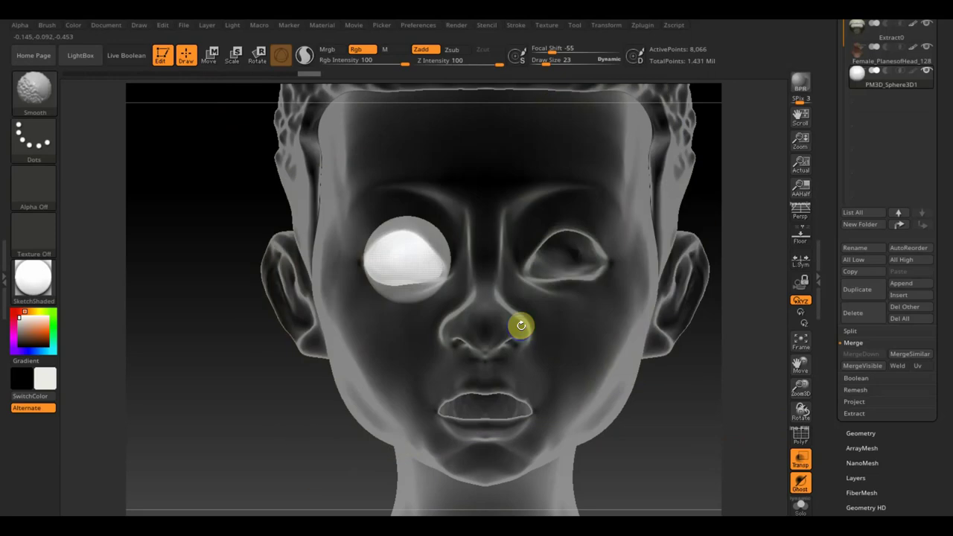
pyautogui.click(801, 461)
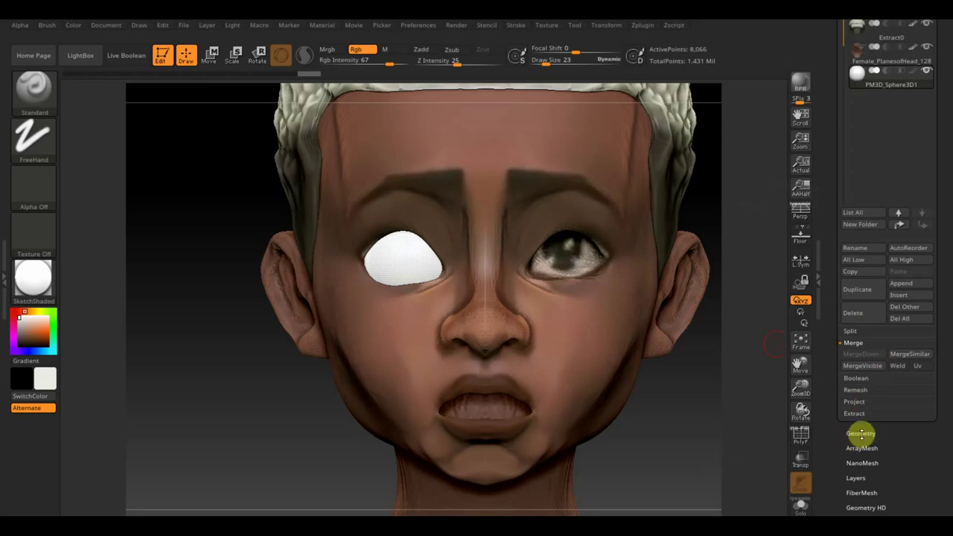
pyautogui.click(861, 433)
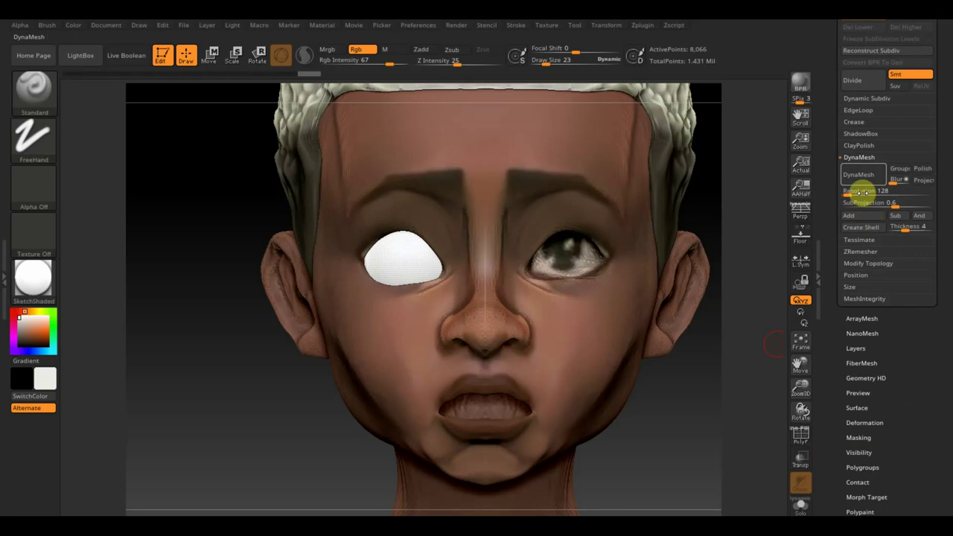
# Step: DynaMesh the eye sphere at resolution 584 and enlarge the Spotlight face reference over it
pyautogui.moveTo(849, 191); pyautogui.dragTo(853, 190)
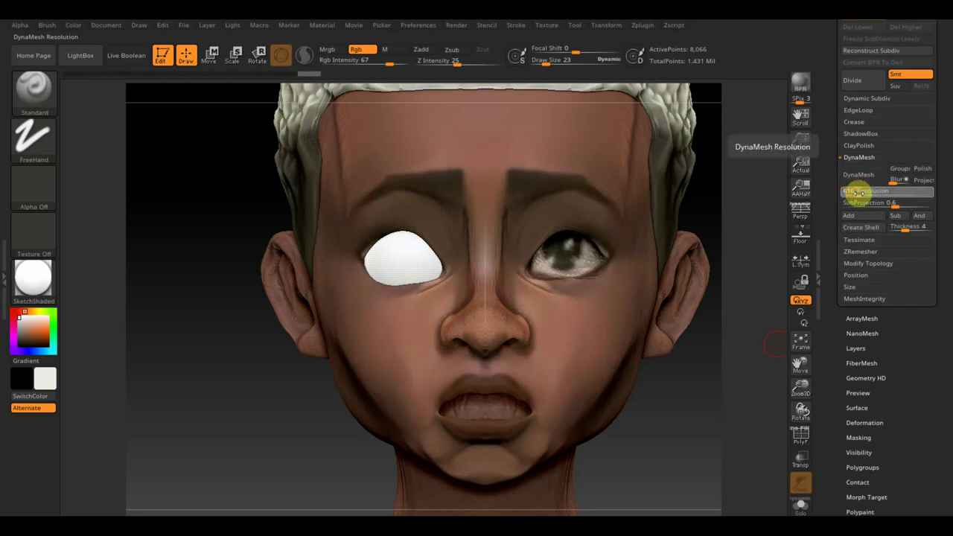
pyautogui.click(863, 181)
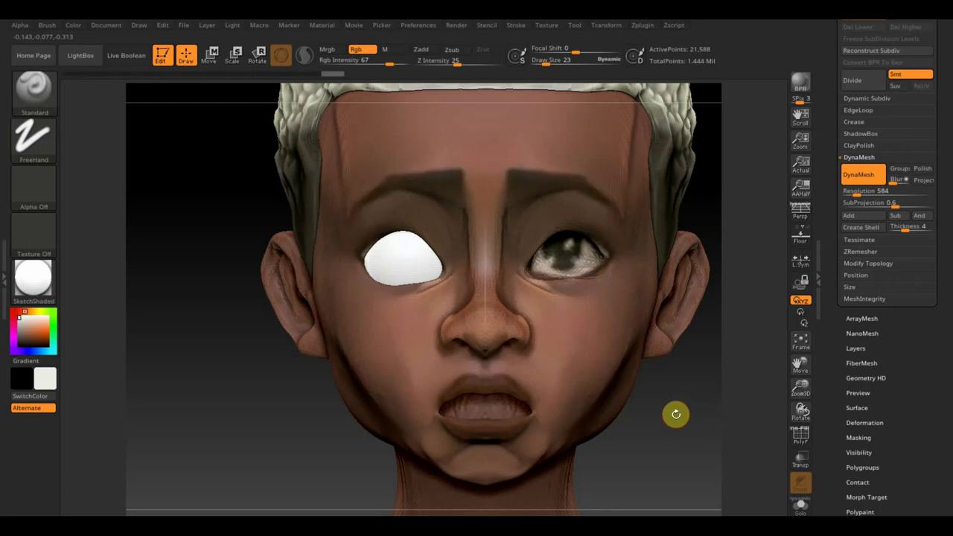
pyautogui.press('shift')
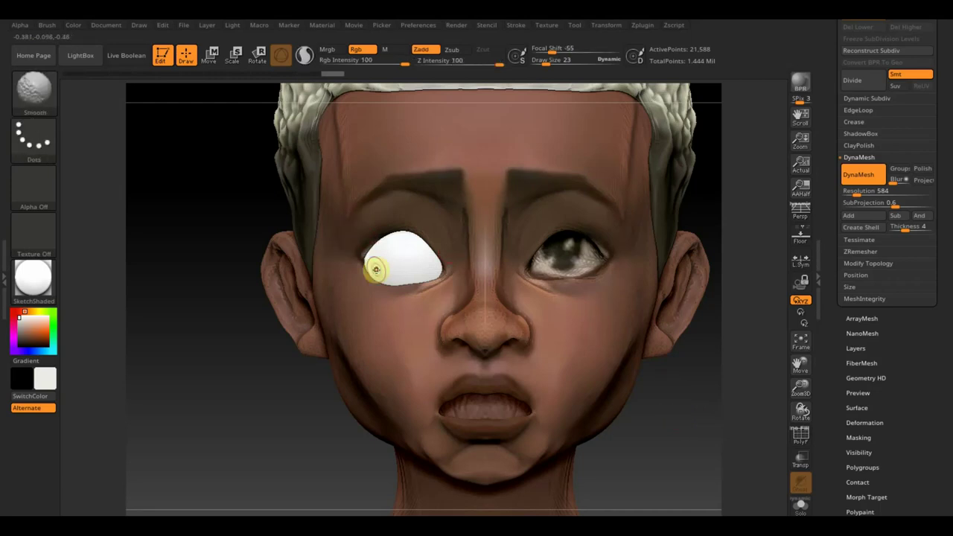
pyautogui.hotkey('shift', 'z')
pyautogui.moveTo(437, 206); pyautogui.dragTo(457, 217)
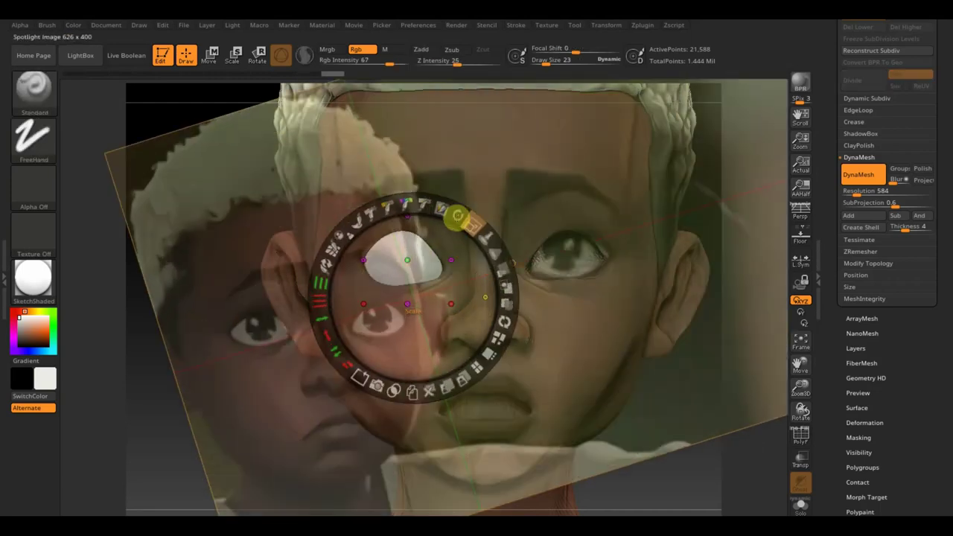
# Step: Align the reference and paint the left eye's iris, pupil and catchlight through it at Rgb Intensity 100
pyautogui.moveTo(436, 276)
pyautogui.mouseDown()
pyautogui.moveTo(620, 200)
pyautogui.moveTo(602, 155)
pyautogui.moveTo(620, 161)
pyautogui.mouseUp()
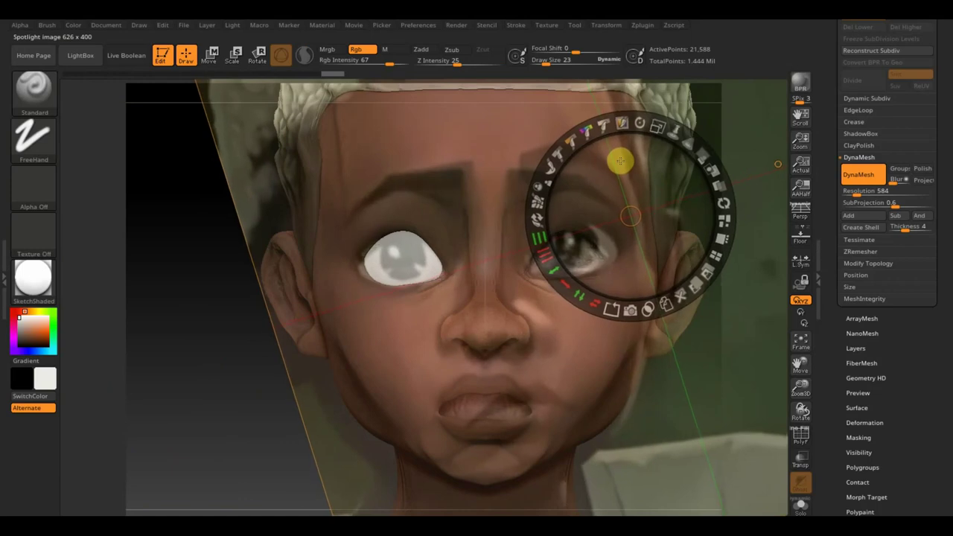
pyautogui.press('z')
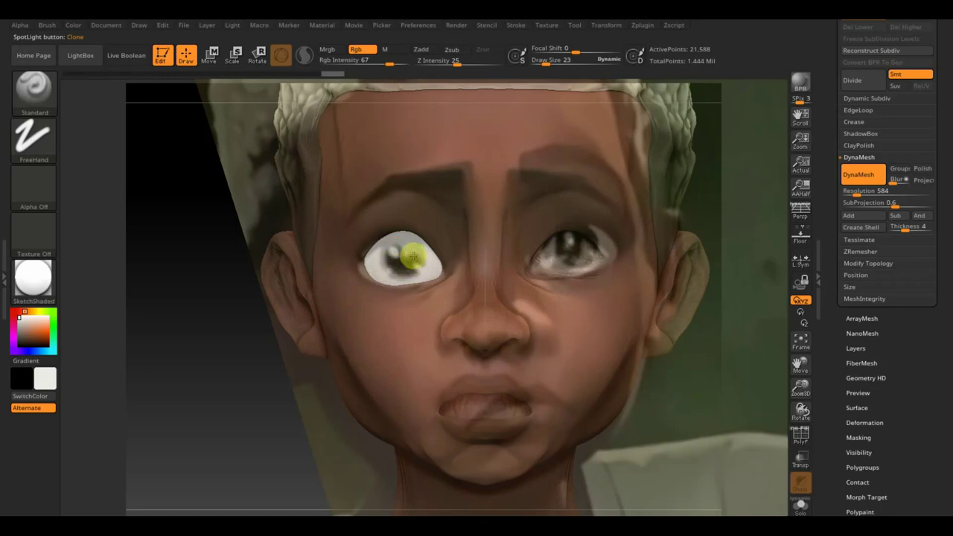
pyautogui.click(414, 61)
pyautogui.moveTo(410, 245)
pyautogui.mouseDown()
pyautogui.moveTo(389, 250)
pyautogui.moveTo(393, 265)
pyautogui.moveTo(418, 259)
pyautogui.mouseUp()
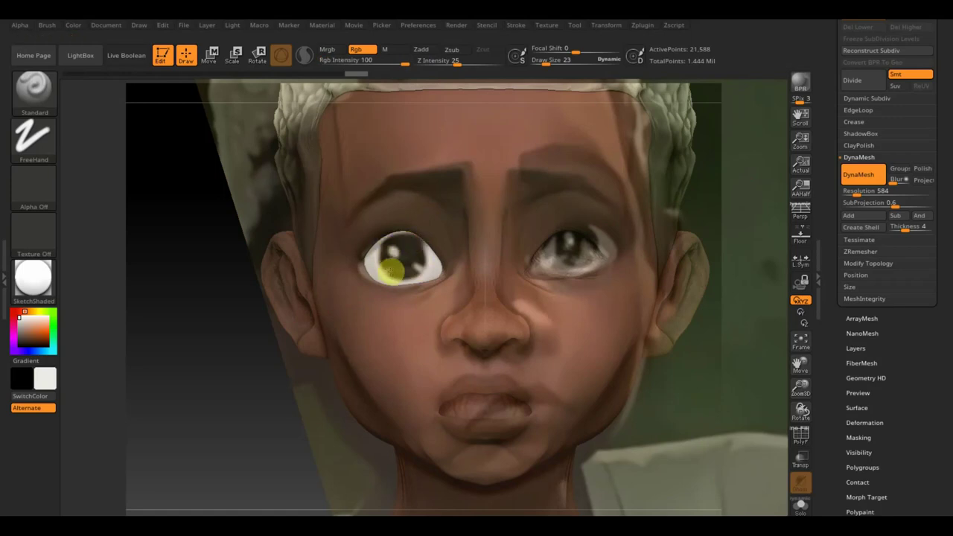
pyautogui.moveTo(385, 270); pyautogui.dragTo(409, 276)
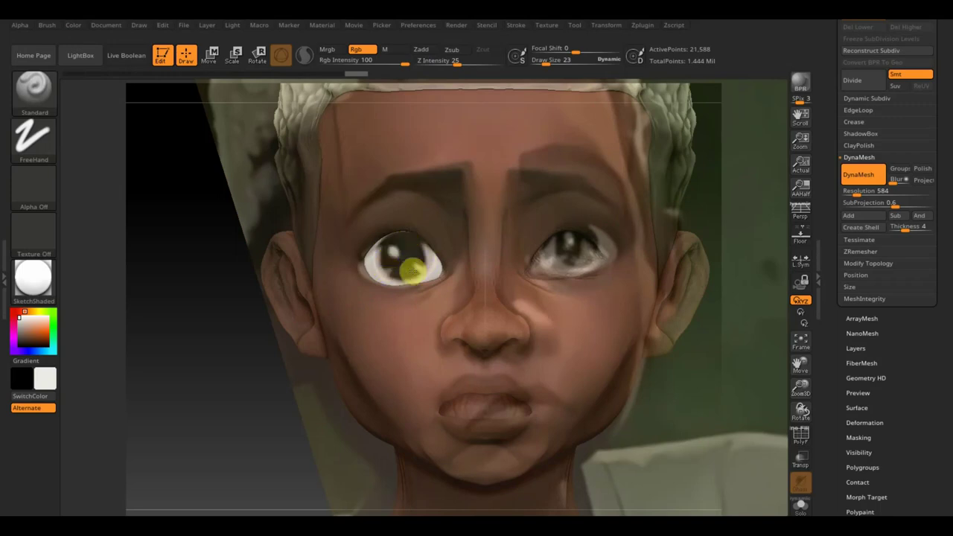
pyautogui.moveTo(411, 270)
pyautogui.mouseDown()
pyautogui.moveTo(370, 260)
pyautogui.moveTo(404, 272)
pyautogui.moveTo(436, 260)
pyautogui.moveTo(440, 272)
pyautogui.moveTo(428, 284)
pyautogui.mouseUp()
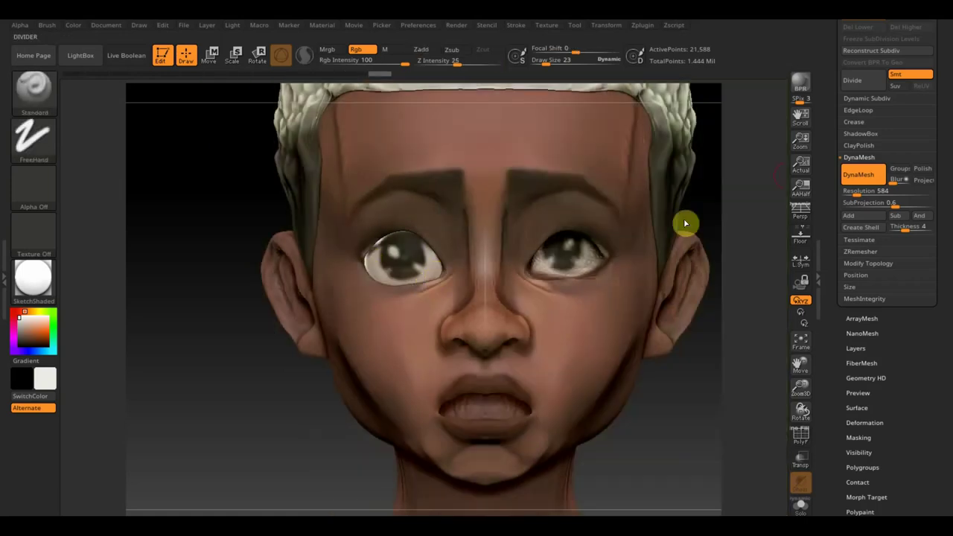
# Step: Solo the PM3D_Sphere3D1 eye subtool and mask its pupil with a Circle stroke
pyautogui.click(858, 32)
pyautogui.click(927, 125)
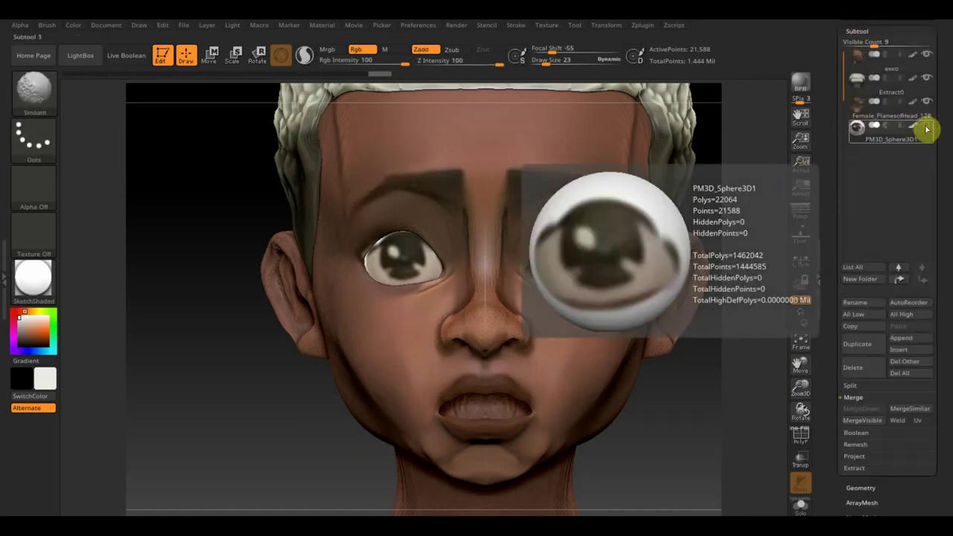
pyautogui.keyDown('shift'); pyautogui.click(927, 128); pyautogui.keyUp('shift')
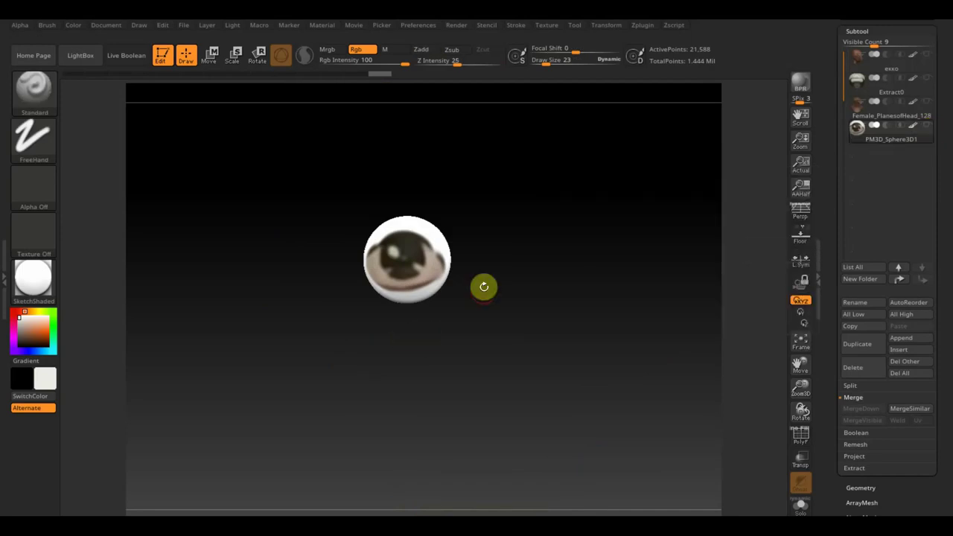
pyautogui.press('ctrl')
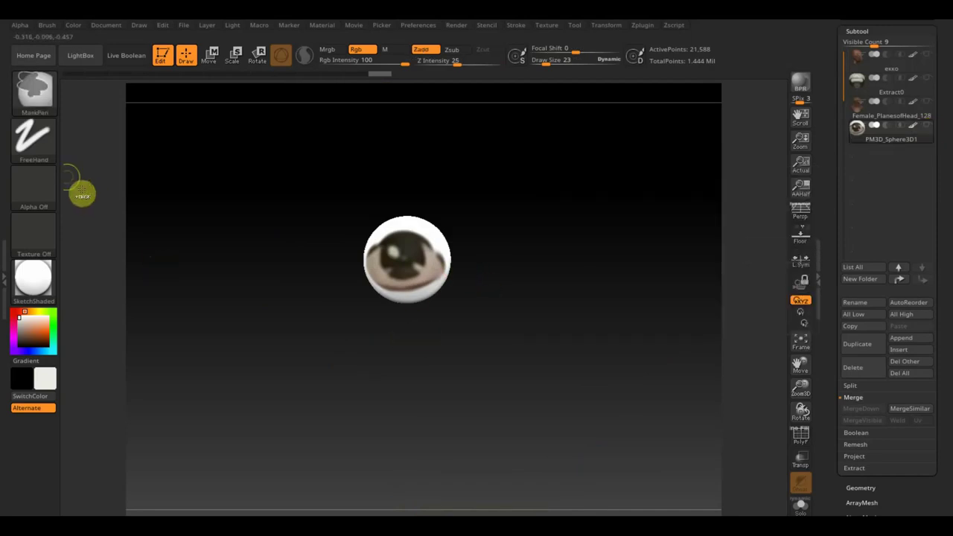
pyautogui.click(44, 186)
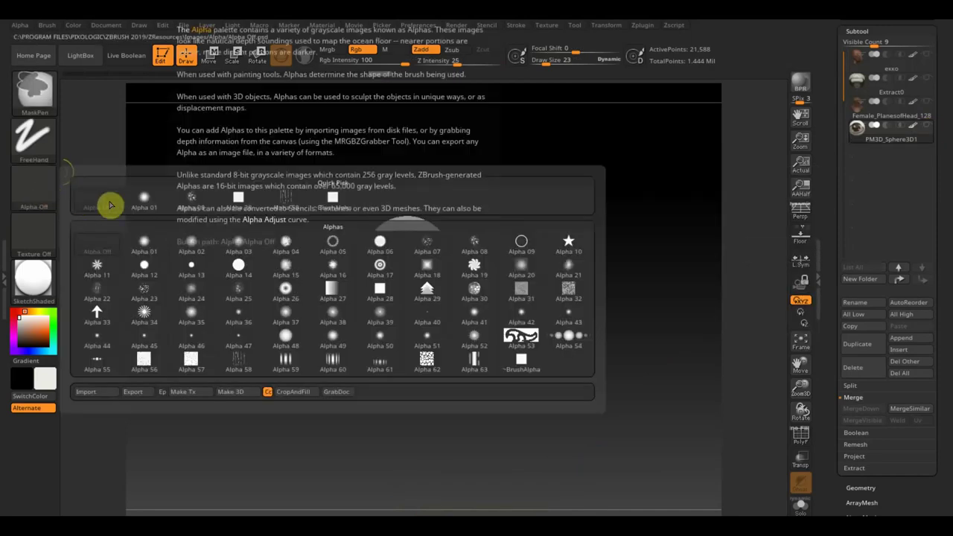
pyautogui.click(52, 142)
pyautogui.click(97, 173)
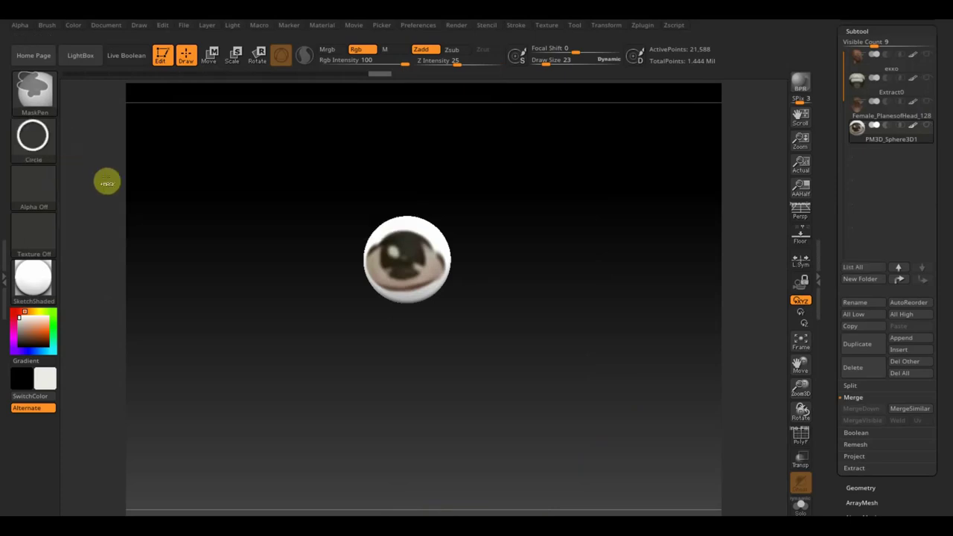
pyautogui.keyDown('ctrl'); pyautogui.moveTo(541, 278); pyautogui.dragTo(422, 272); pyautogui.keyUp('ctrl')
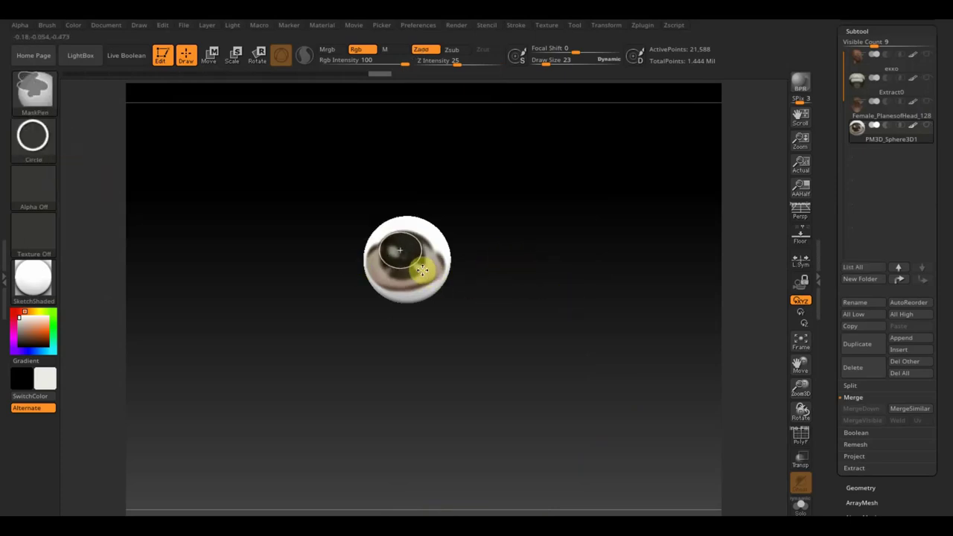
pyautogui.keyDown('ctrl'); pyautogui.moveTo(422, 269); pyautogui.dragTo(430, 283); pyautogui.keyUp('ctrl')
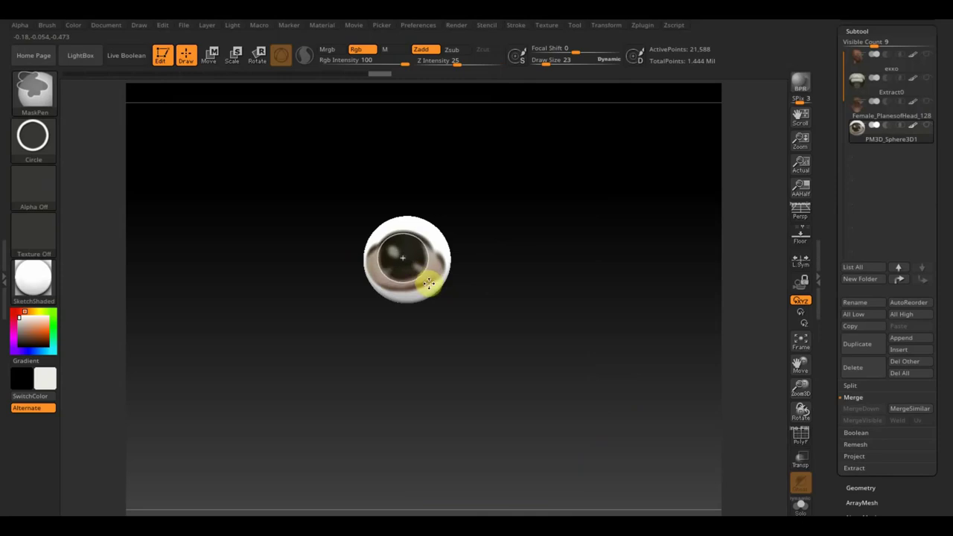
pyautogui.keyDown('ctrl'); pyautogui.moveTo(430, 283); pyautogui.dragTo(429, 284); pyautogui.keyUp('ctrl')
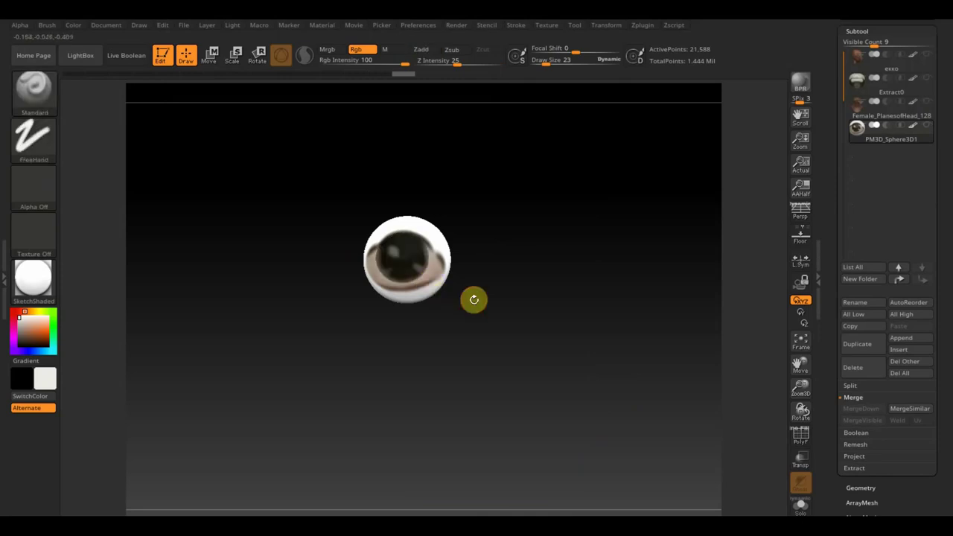
# Step: Tint the white of the eyeball beige with Draw Size 124
pyautogui.press('c')
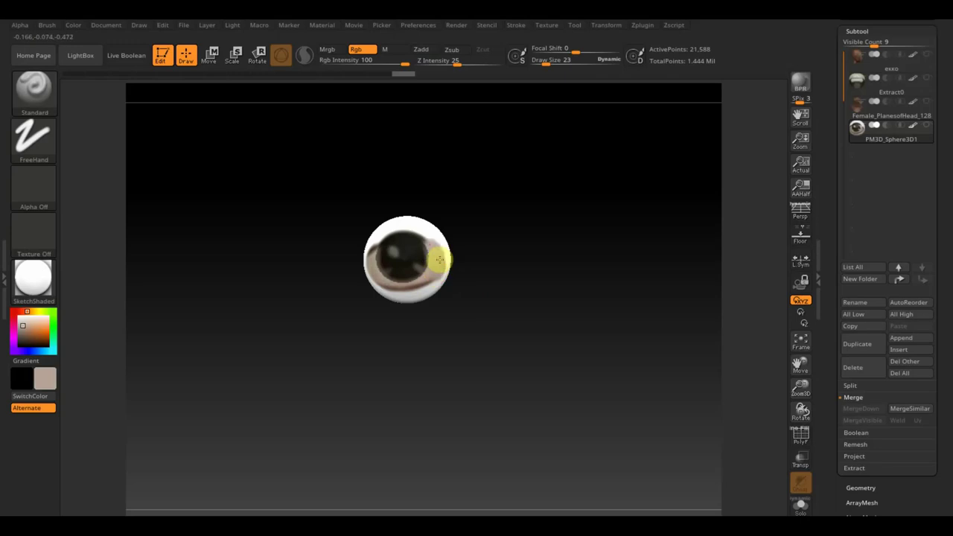
pyautogui.moveTo(549, 64); pyautogui.dragTo(564, 64)
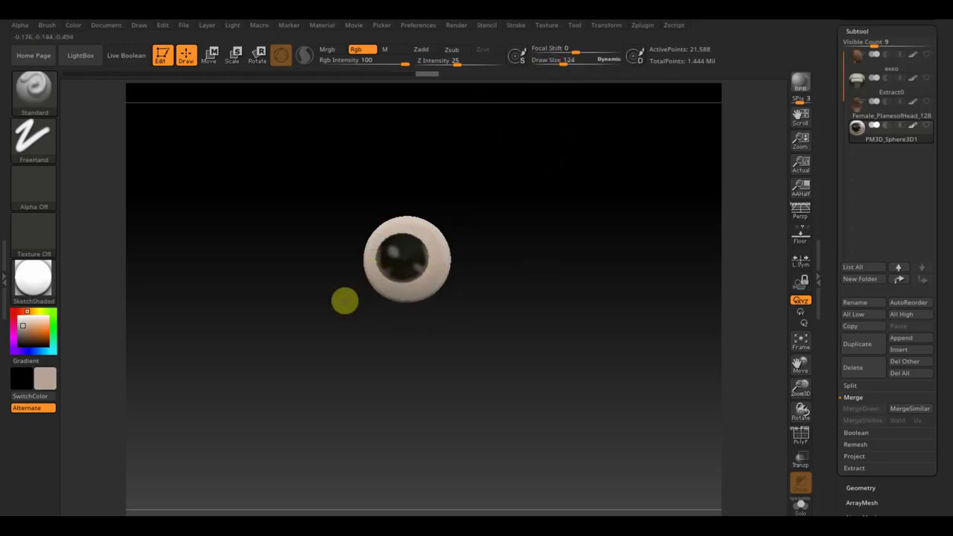
pyautogui.moveTo(349, 304); pyautogui.dragTo(556, 344)
pyautogui.moveTo(491, 286)
pyautogui.mouseDown()
pyautogui.moveTo(504, 225)
pyautogui.moveTo(469, 355)
pyautogui.mouseUp()
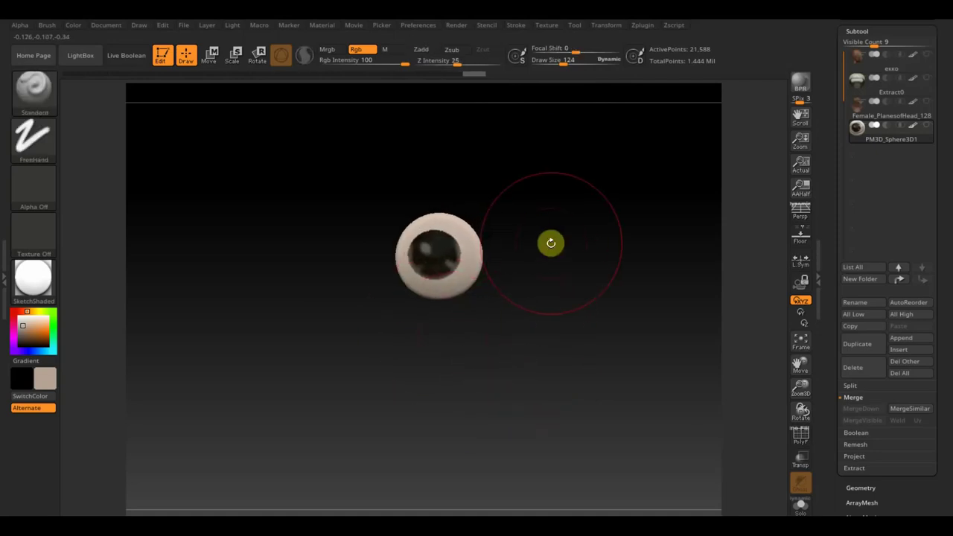
# Step: Lightly repaint around the pupil in white at Rgb Intensity 9, then turn the pupil forward
pyautogui.moveTo(42, 374); pyautogui.dragTo(34, 300)
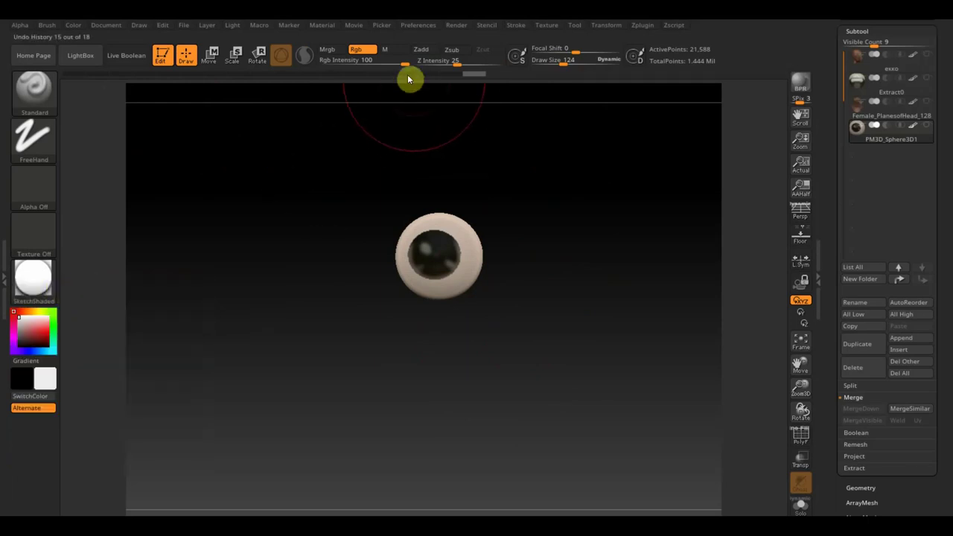
pyautogui.moveTo(412, 73); pyautogui.dragTo(347, 70)
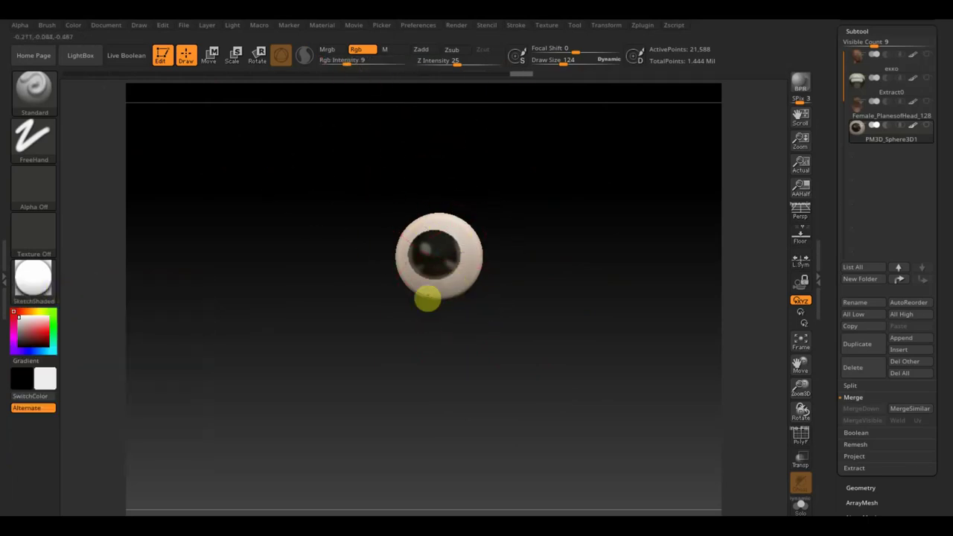
pyautogui.moveTo(451, 263)
pyautogui.mouseDown()
pyautogui.moveTo(440, 252)
pyautogui.moveTo(390, 265)
pyautogui.moveTo(546, 311)
pyautogui.moveTo(536, 311)
pyautogui.mouseUp()
pyautogui.moveTo(563, 347)
pyautogui.mouseDown()
pyautogui.moveTo(592, 377)
pyautogui.moveTo(613, 361)
pyautogui.moveTo(666, 402)
pyautogui.mouseUp()
pyautogui.press('shift')
pyautogui.moveTo(625, 366)
pyautogui.mouseDown()
pyautogui.moveTo(621, 358)
pyautogui.moveTo(614, 391)
pyautogui.mouseUp()
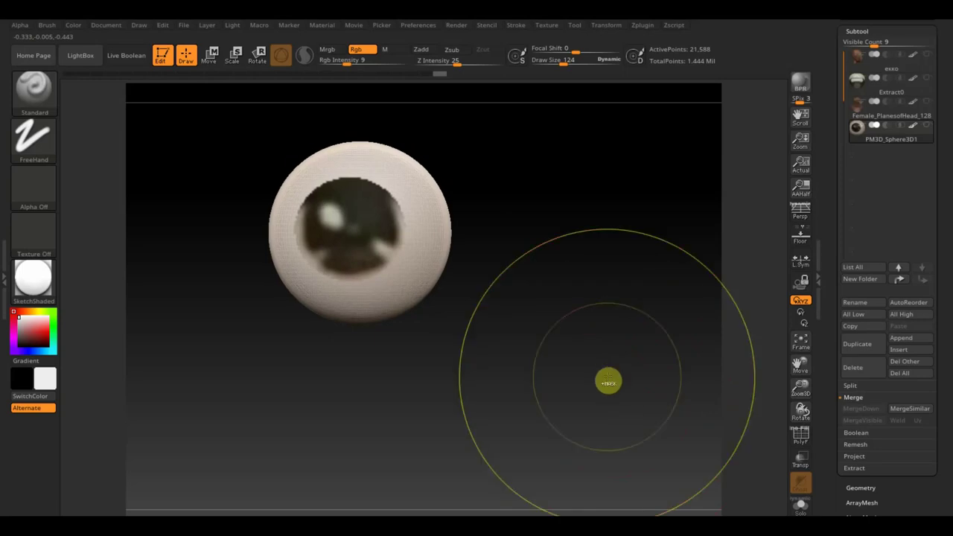
# Step: Invert the mask and darken the lower iris with dark grey at intensity 100, brush size 5
pyautogui.keyDown('shift'); pyautogui.click(607, 375); pyautogui.keyUp('shift')
pyautogui.keyDown('ctrl'); pyautogui.click(607, 377); pyautogui.keyUp('ctrl')
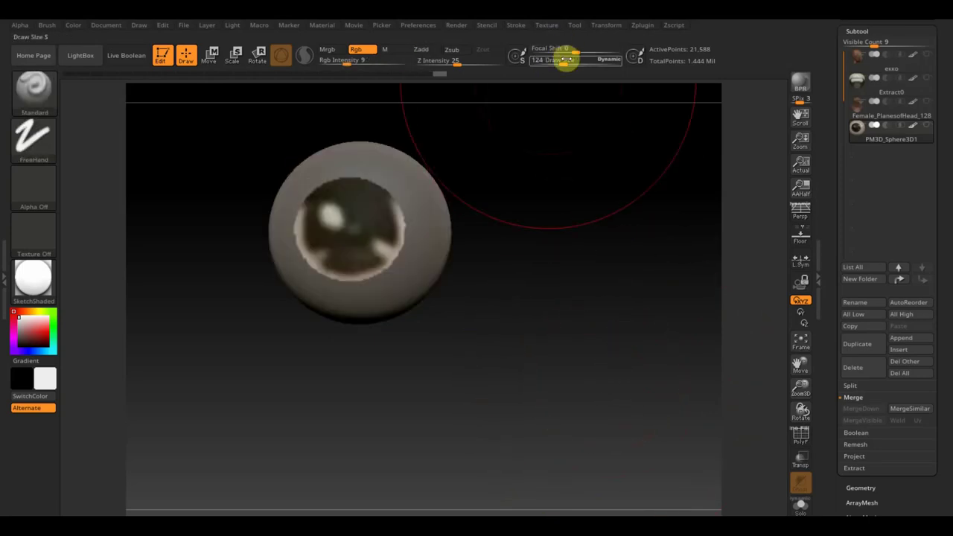
pyautogui.moveTo(566, 60); pyautogui.dragTo(543, 59)
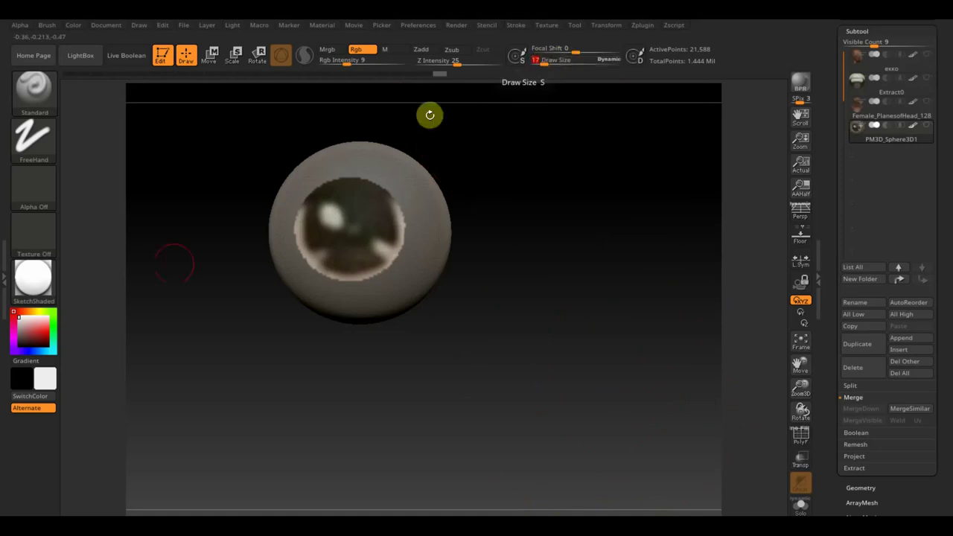
pyautogui.click(55, 378)
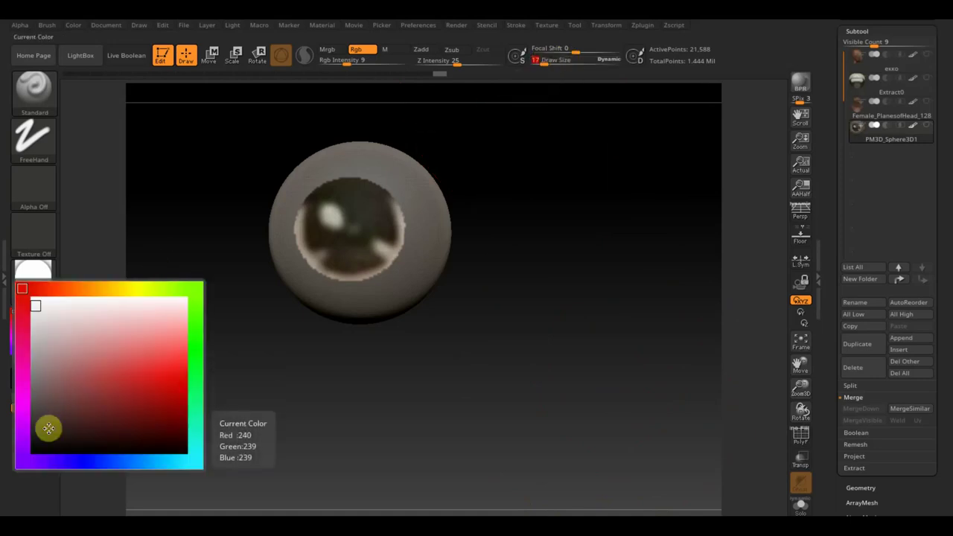
pyautogui.click(47, 427)
pyautogui.moveTo(544, 60); pyautogui.dragTo(542, 60)
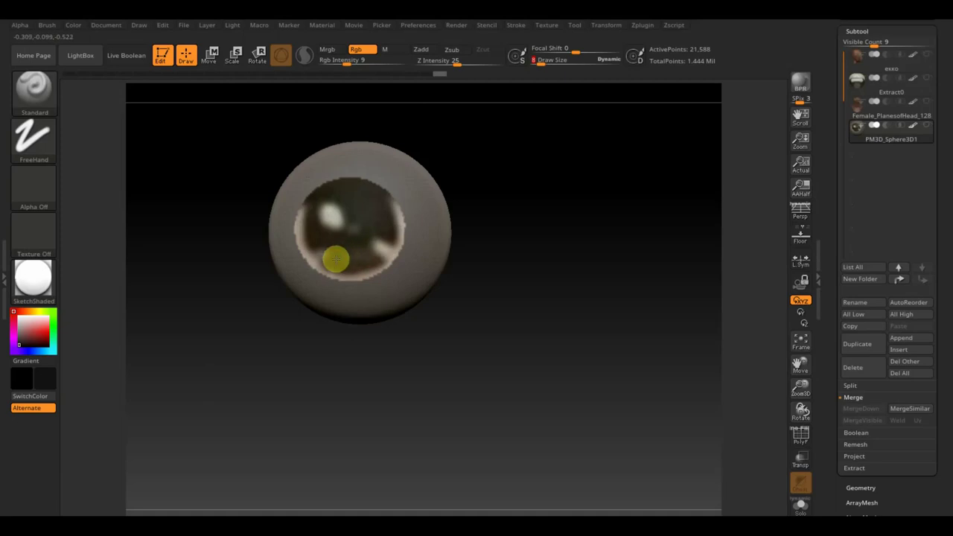
pyautogui.moveTo(357, 58)
pyautogui.mouseDown()
pyautogui.moveTo(347, 60)
pyautogui.moveTo(413, 71)
pyautogui.mouseUp()
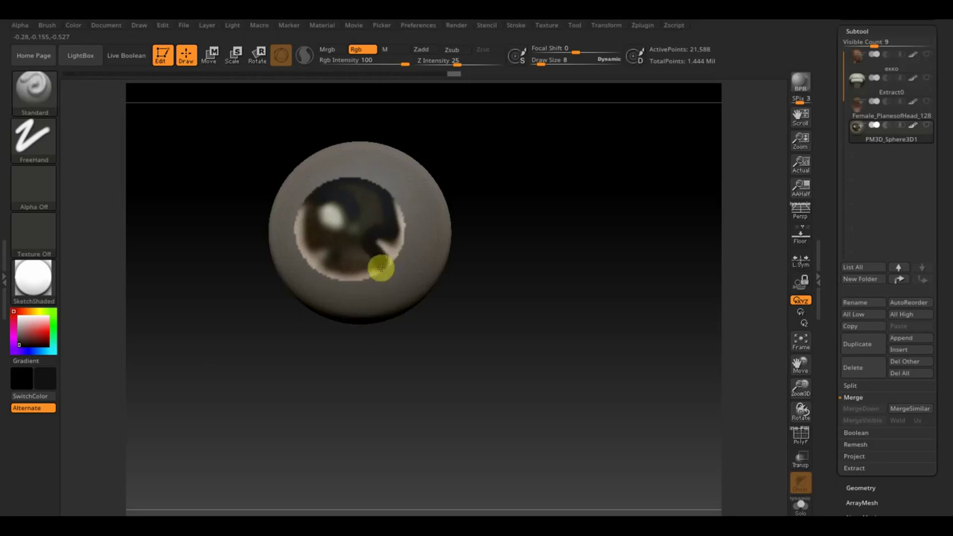
pyautogui.moveTo(359, 274)
pyautogui.mouseDown()
pyautogui.moveTo(307, 216)
pyautogui.moveTo(355, 219)
pyautogui.mouseUp()
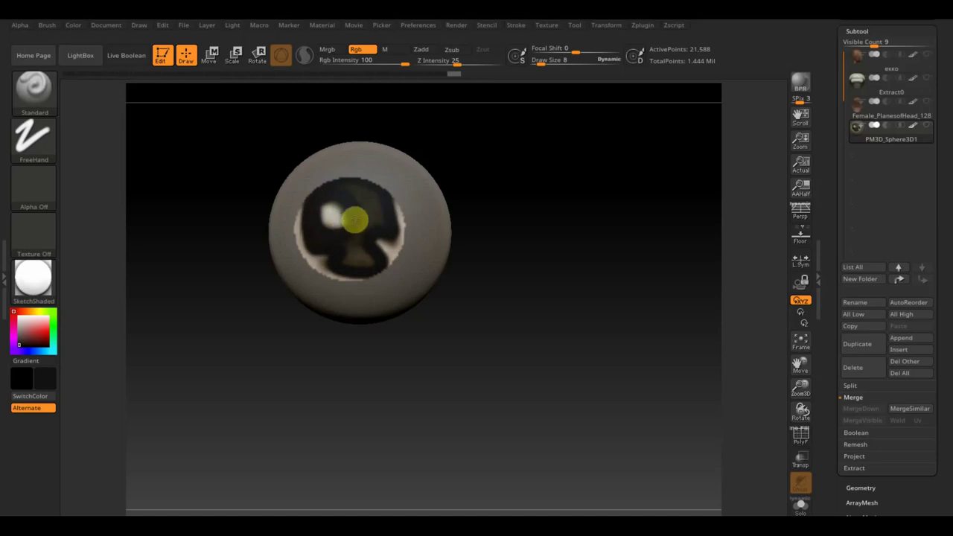
pyautogui.moveTo(355, 219)
pyautogui.mouseDown()
pyautogui.moveTo(375, 217)
pyautogui.moveTo(362, 221)
pyautogui.moveTo(362, 196)
pyautogui.moveTo(347, 189)
pyautogui.moveTo(379, 209)
pyautogui.moveTo(370, 198)
pyautogui.moveTo(350, 231)
pyautogui.moveTo(398, 255)
pyautogui.moveTo(355, 262)
pyautogui.moveTo(305, 238)
pyautogui.moveTo(334, 216)
pyautogui.moveTo(305, 226)
pyautogui.moveTo(311, 249)
pyautogui.moveTo(360, 260)
pyautogui.moveTo(394, 219)
pyautogui.moveTo(385, 204)
pyautogui.moveTo(399, 230)
pyautogui.moveTo(396, 263)
pyautogui.mouseUp()
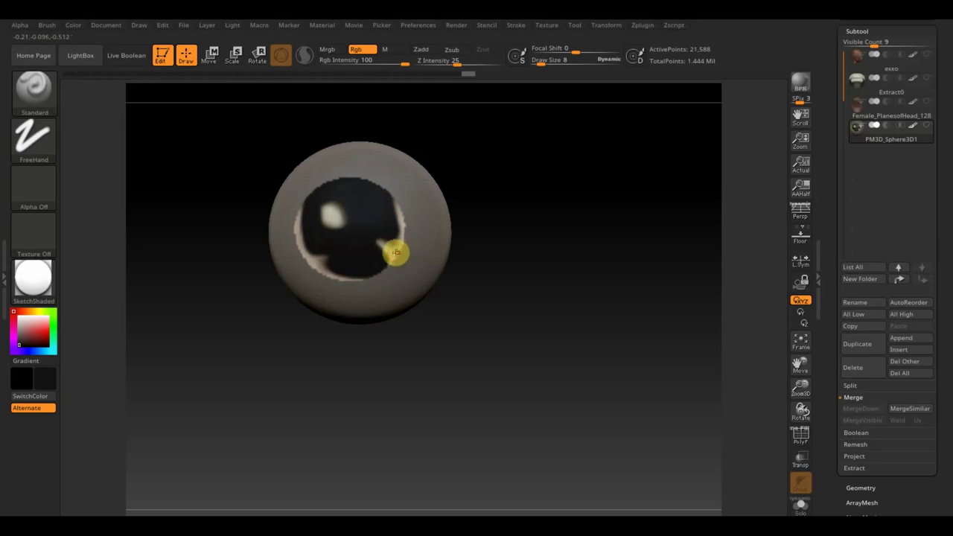
# Step: Paint beige along the lower-right and upper edges of the iris
pyautogui.press('c')
pyautogui.moveTo(392, 251)
pyautogui.mouseDown()
pyautogui.moveTo(346, 286)
pyautogui.moveTo(379, 272)
pyautogui.moveTo(373, 262)
pyautogui.mouseUp()
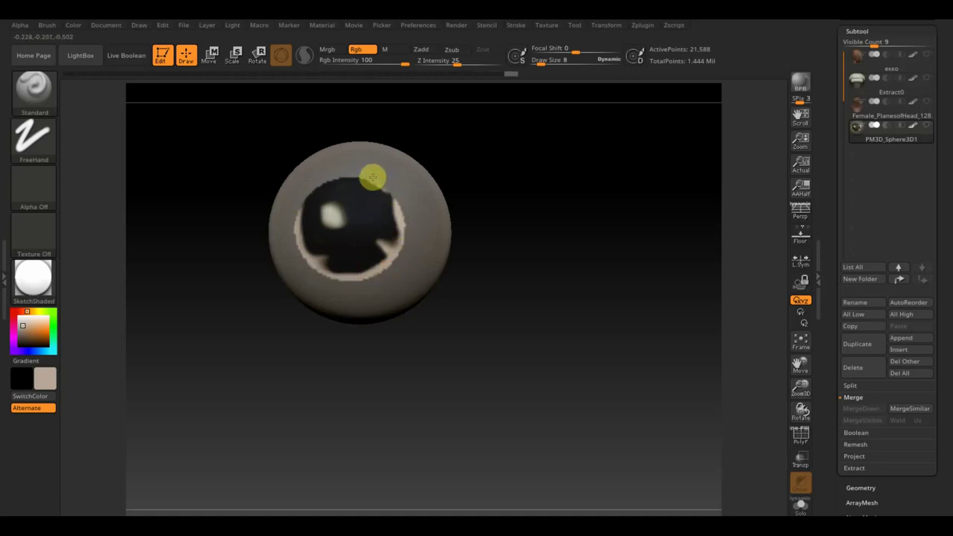
pyautogui.moveTo(319, 178)
pyautogui.mouseDown()
pyautogui.moveTo(275, 219)
pyautogui.moveTo(291, 225)
pyautogui.mouseUp()
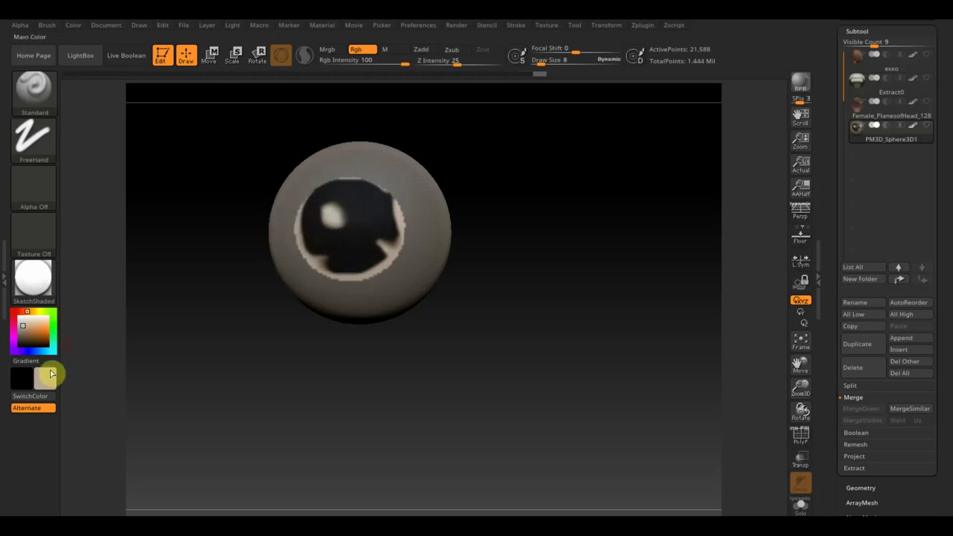
# Step: Stamp a near-white catchlight on the iris with DragRect, undoing a trial grey tone
pyautogui.click(47, 376)
pyautogui.moveTo(41, 317); pyautogui.dragTo(340, 221)
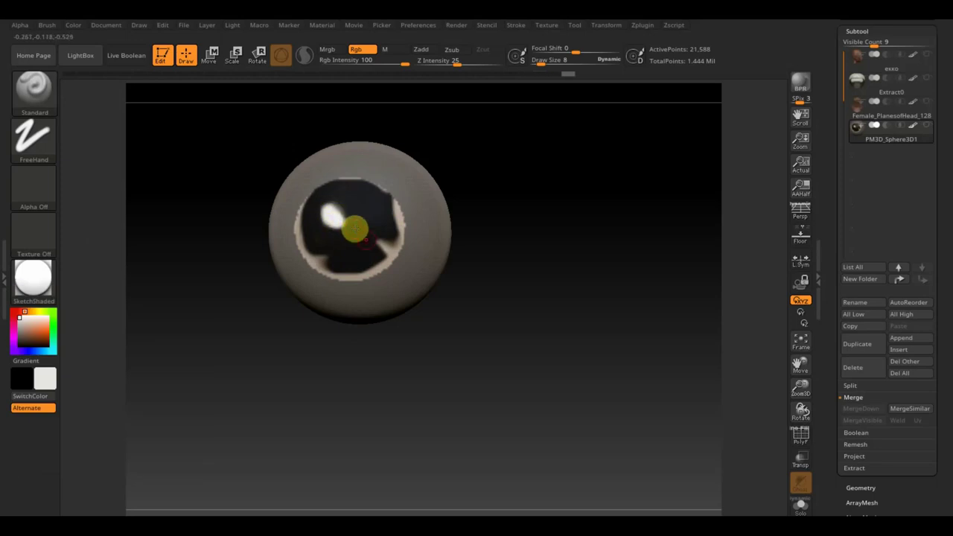
pyautogui.click(46, 146)
pyautogui.click(145, 152)
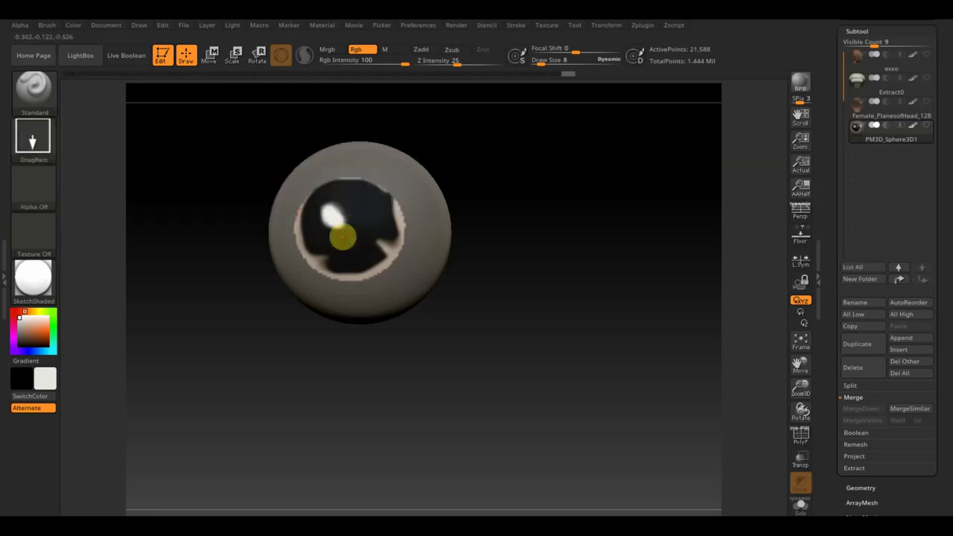
pyautogui.moveTo(358, 229); pyautogui.dragTo(361, 245)
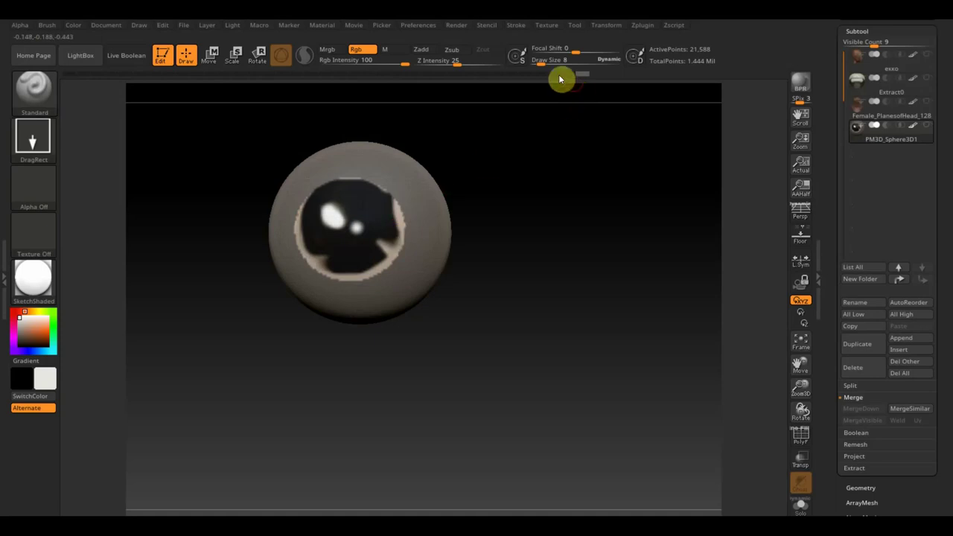
pyautogui.moveTo(539, 63); pyautogui.dragTo(549, 63)
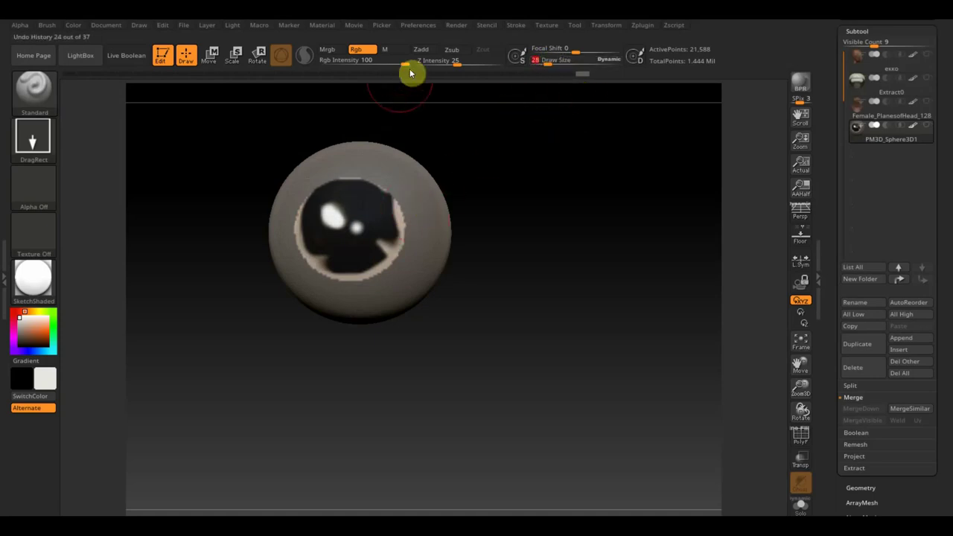
pyautogui.moveTo(404, 63); pyautogui.dragTo(370, 63)
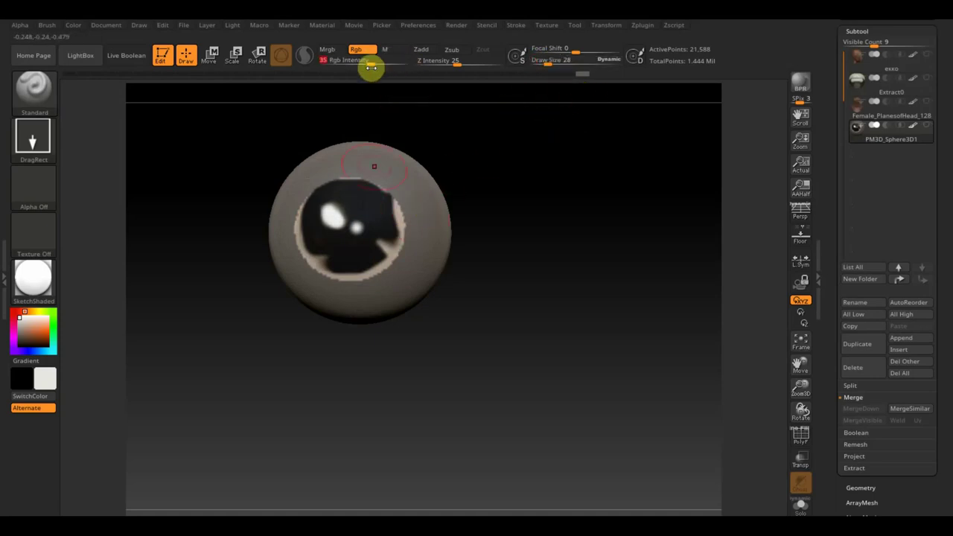
pyautogui.moveTo(361, 190); pyautogui.dragTo(402, 201)
pyautogui.hotkey('ctrl', 'z')
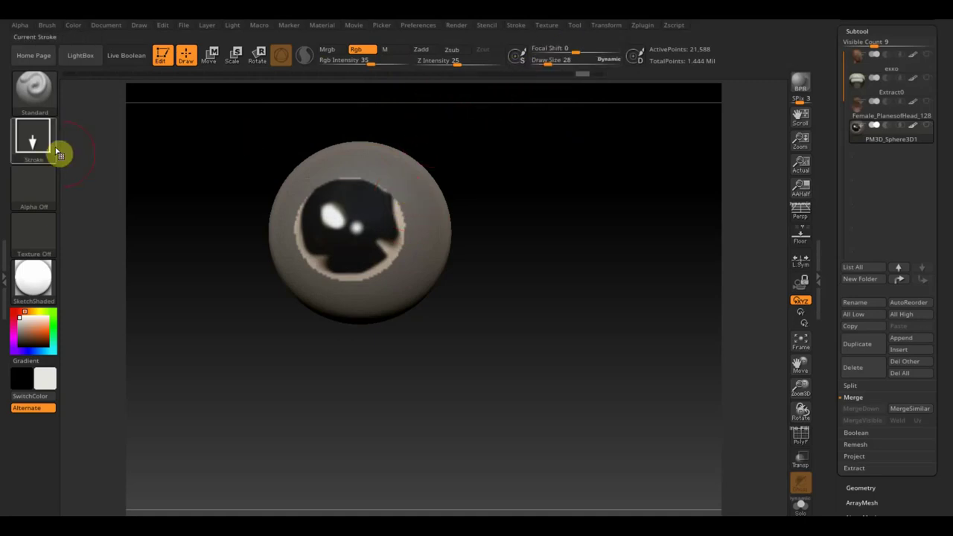
# Step: Back on FreeHand at size 17, extend the dark iris along its lower edge
pyautogui.click(27, 151)
pyautogui.click(191, 153)
pyautogui.moveTo(555, 64); pyautogui.dragTo(542, 63)
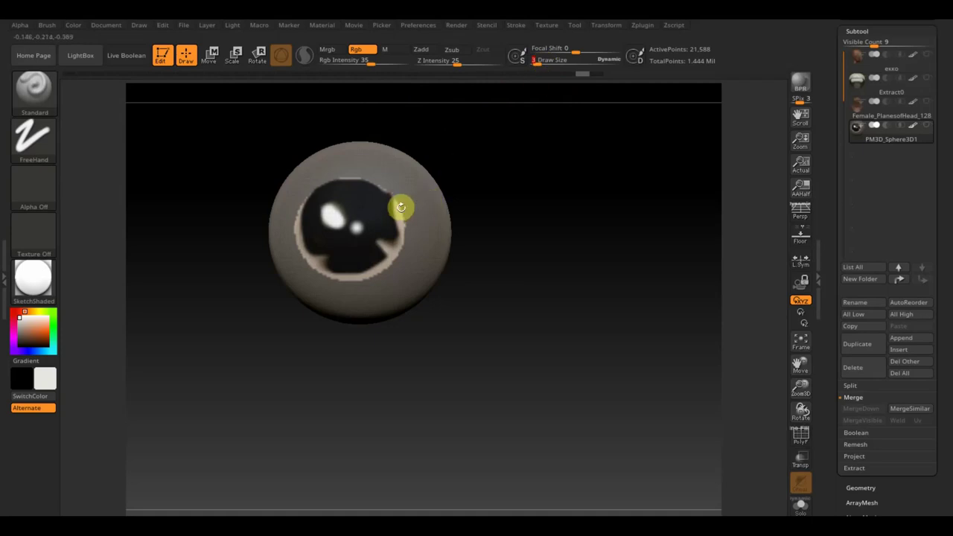
pyautogui.moveTo(546, 64); pyautogui.dragTo(542, 64)
pyautogui.moveTo(391, 260)
pyautogui.mouseDown()
pyautogui.moveTo(390, 251)
pyautogui.moveTo(390, 276)
pyautogui.moveTo(340, 285)
pyautogui.moveTo(297, 256)
pyautogui.moveTo(315, 271)
pyautogui.moveTo(291, 234)
pyautogui.moveTo(293, 202)
pyautogui.mouseUp()
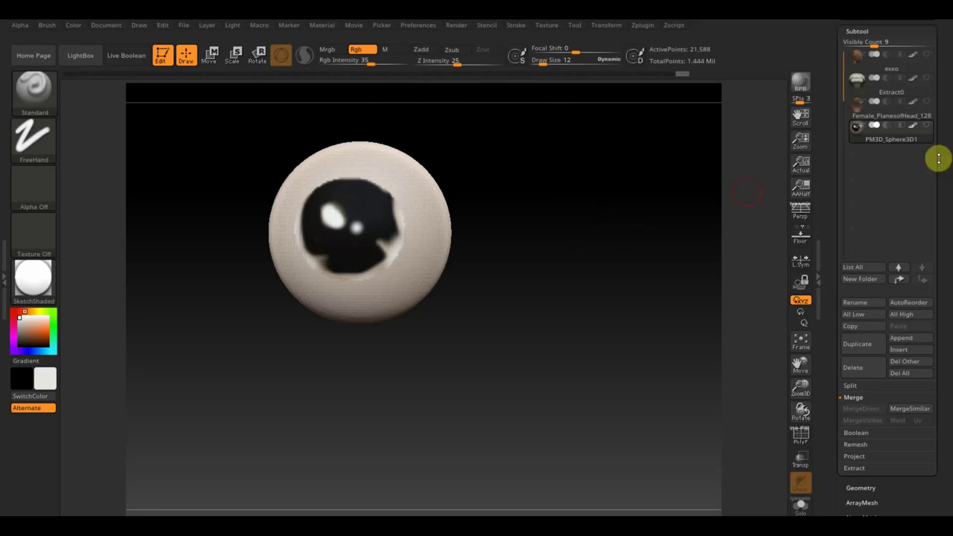
pyautogui.keyDown('shift'); pyautogui.click(928, 129); pyautogui.keyUp('shift')
# Step: Show all subtools, frame the head, and Mirror And Weld the painted eye to the other side
pyautogui.keyDown('shift'); pyautogui.click(927, 129); pyautogui.keyUp('shift')
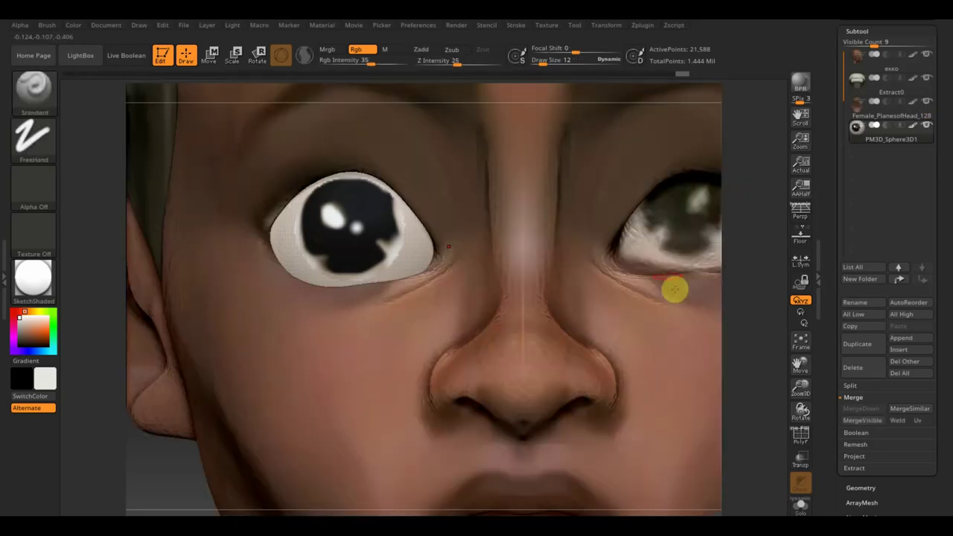
pyautogui.click(801, 343)
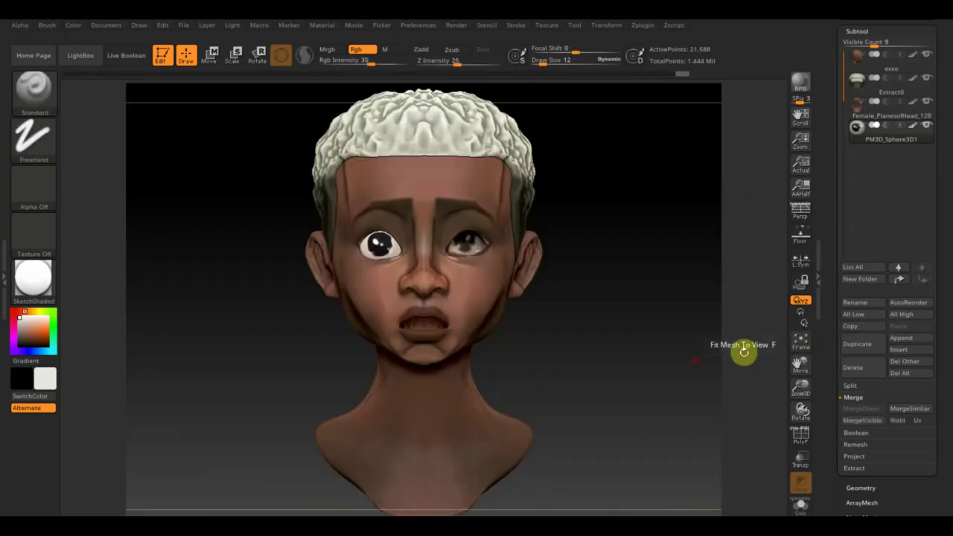
pyautogui.click(862, 486)
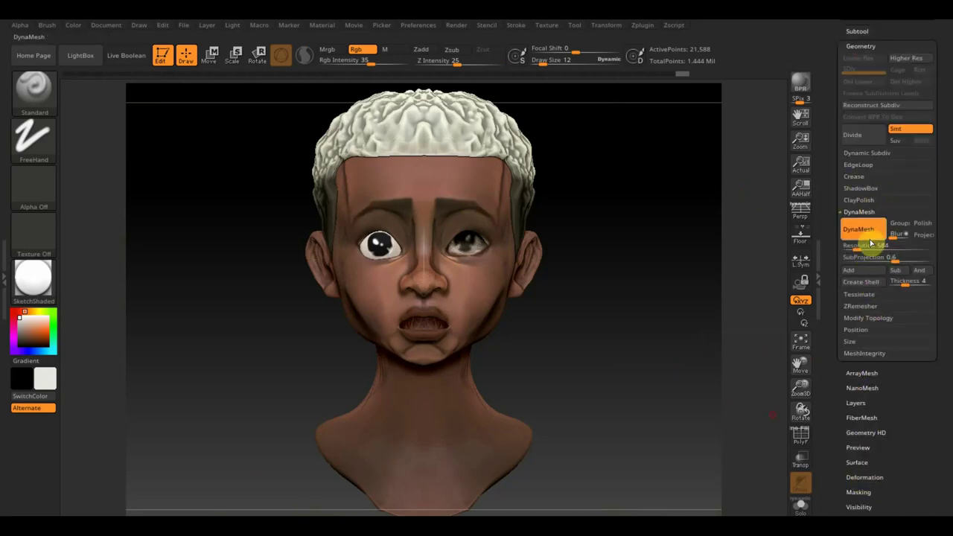
pyautogui.click(857, 31)
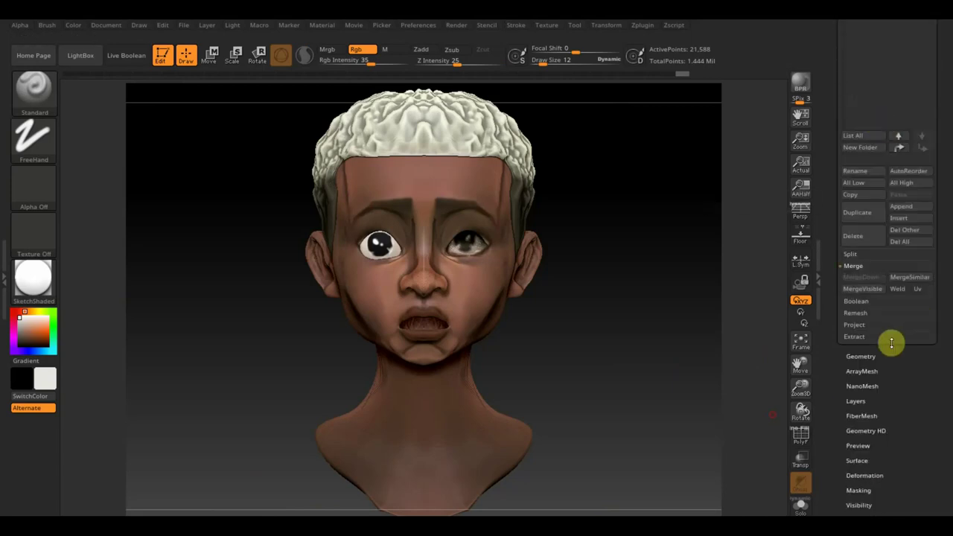
pyautogui.click(858, 361)
pyautogui.click(879, 188)
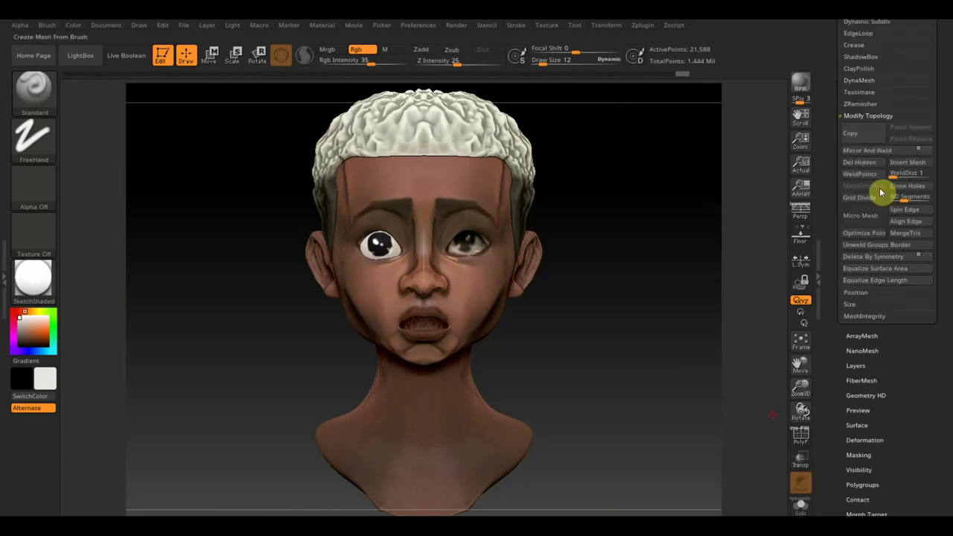
pyautogui.click(869, 151)
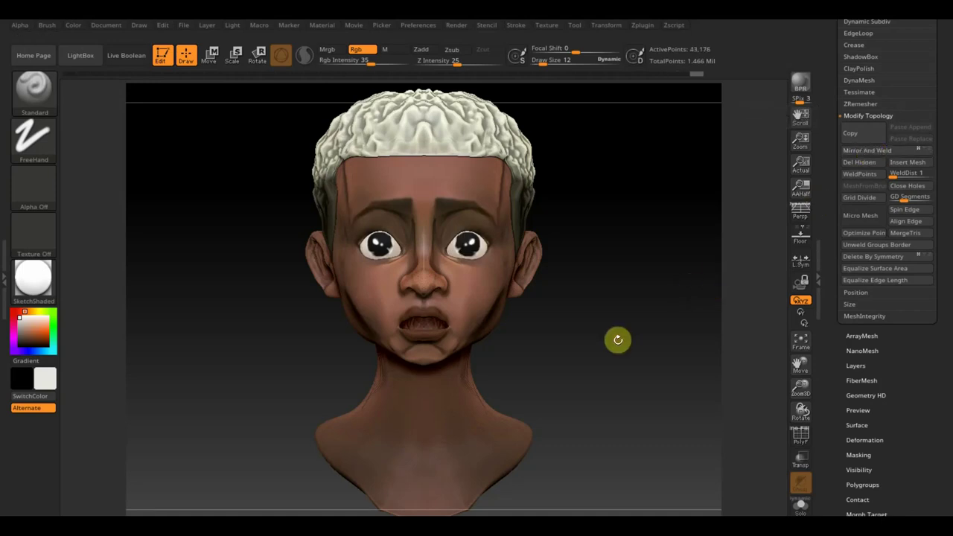
# Step: Zoom in on the face and sample the dark pupil colour
pyautogui.moveTo(627, 361)
pyautogui.keyDown('alt'); pyautogui.mouseDown()
pyautogui.moveTo(636, 376)
pyautogui.moveTo(595, 409)
pyautogui.moveTo(593, 398)
pyautogui.mouseUp(); pyautogui.keyUp('alt')
pyautogui.keyDown('alt'); pyautogui.click(415, 267); pyautogui.keyUp('alt')
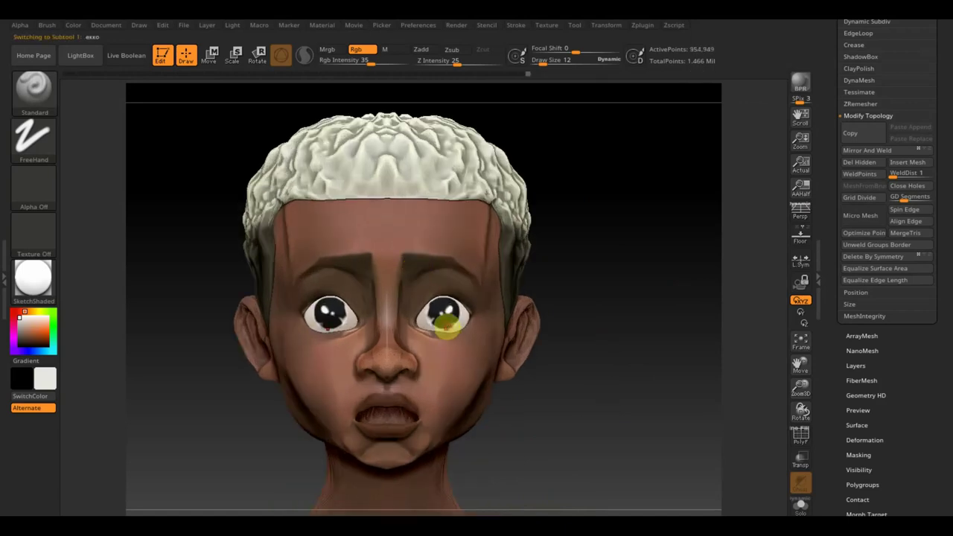
pyautogui.press('c')
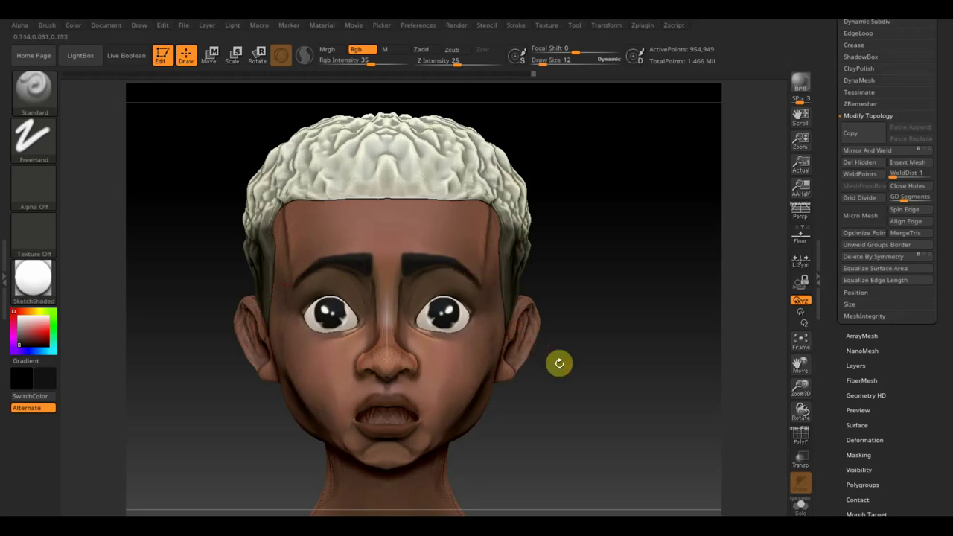
# Step: Paint the sideburn, temple hairline and hair behind the ear dark with brush sizes 95 and 33
pyautogui.moveTo(559, 362); pyautogui.dragTo(613, 375)
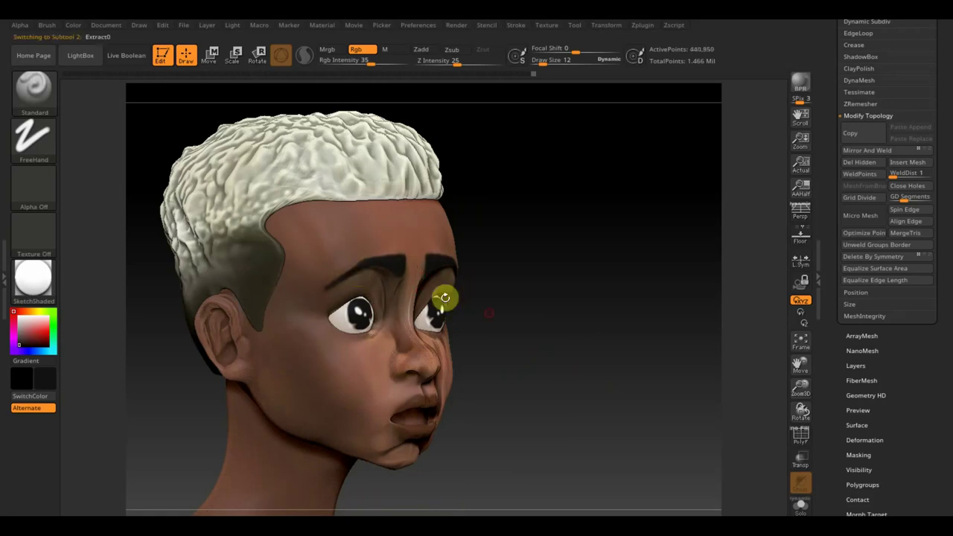
pyautogui.moveTo(547, 350)
pyautogui.mouseDown()
pyautogui.moveTo(587, 350)
pyautogui.moveTo(603, 321)
pyautogui.mouseUp()
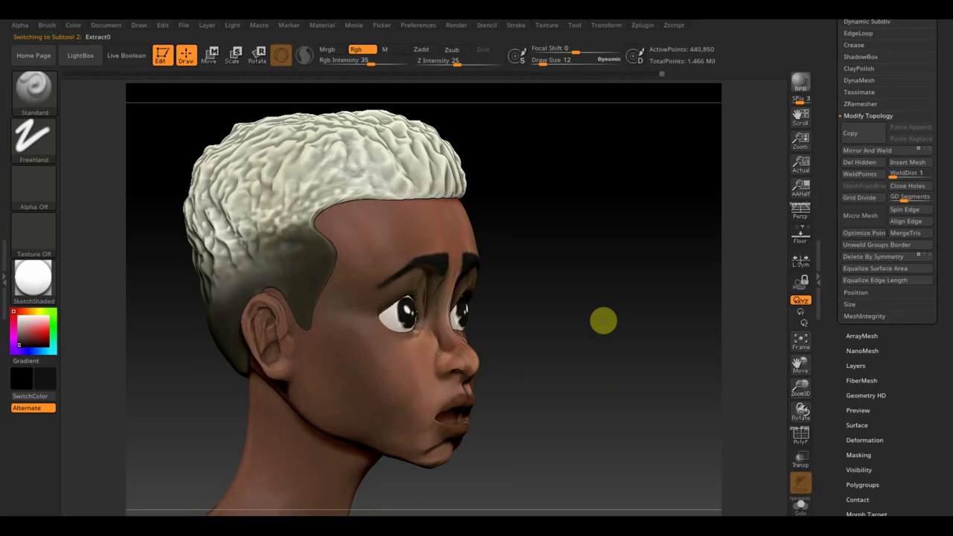
pyautogui.moveTo(542, 63); pyautogui.dragTo(559, 63)
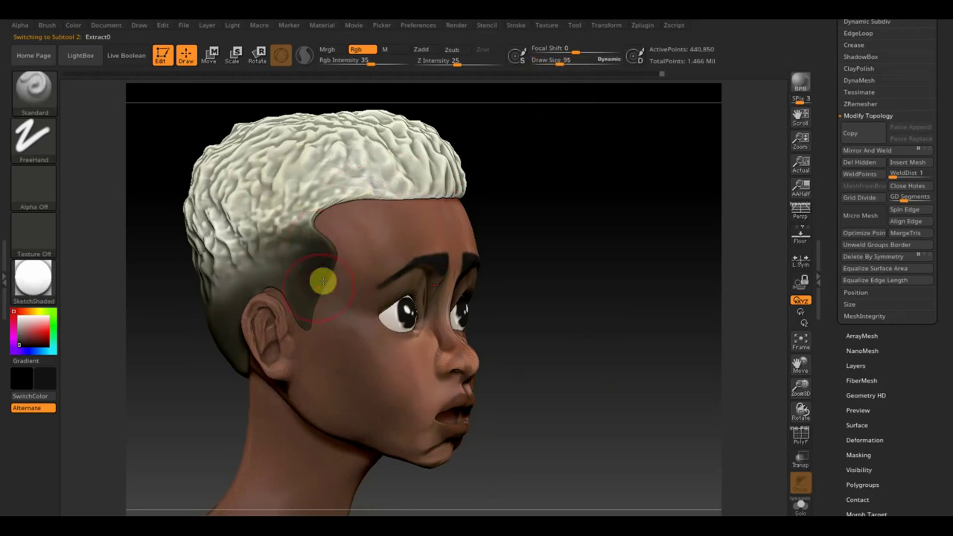
pyautogui.moveTo(309, 294)
pyautogui.mouseDown()
pyautogui.moveTo(288, 288)
pyautogui.moveTo(238, 303)
pyautogui.moveTo(238, 312)
pyautogui.mouseUp()
pyautogui.moveTo(545, 64); pyautogui.dragTo(541, 74)
pyautogui.moveTo(327, 237)
pyautogui.mouseDown()
pyautogui.moveTo(251, 238)
pyautogui.moveTo(323, 243)
pyautogui.moveTo(251, 223)
pyautogui.moveTo(308, 243)
pyautogui.mouseUp()
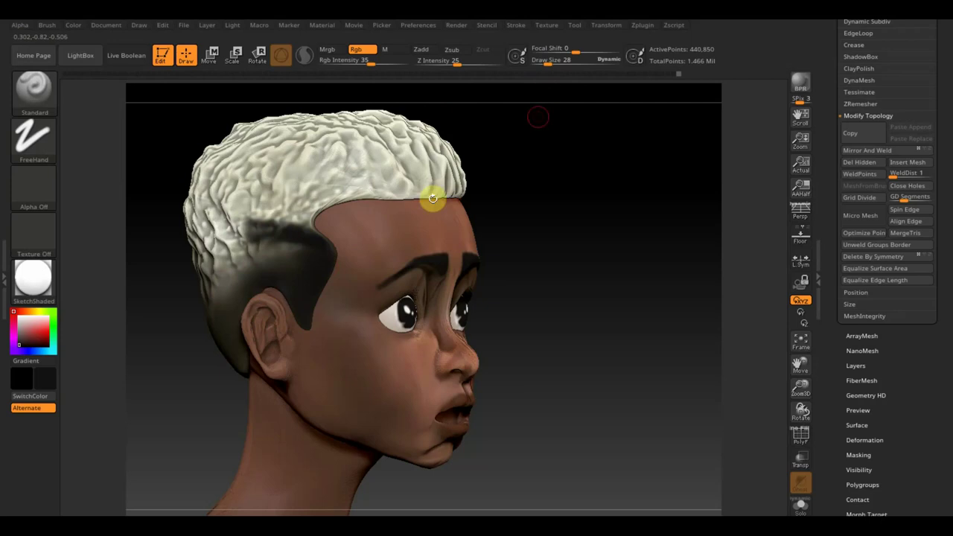
pyautogui.moveTo(549, 64); pyautogui.dragTo(558, 61)
pyautogui.moveTo(540, 191); pyautogui.dragTo(579, 191)
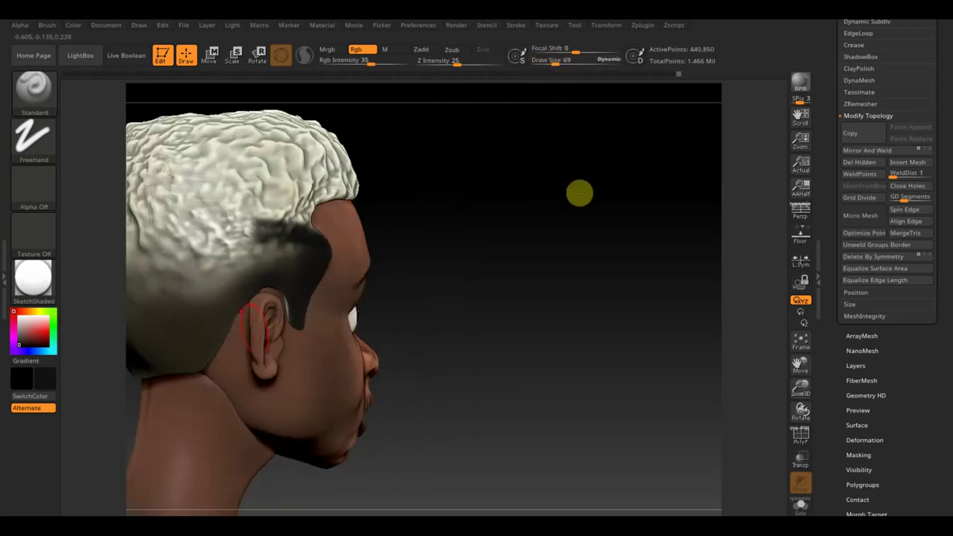
pyautogui.moveTo(266, 282)
pyautogui.mouseDown()
pyautogui.moveTo(186, 334)
pyautogui.moveTo(191, 306)
pyautogui.moveTo(134, 334)
pyautogui.moveTo(210, 305)
pyautogui.moveTo(149, 300)
pyautogui.moveTo(302, 265)
pyautogui.moveTo(289, 274)
pyautogui.mouseUp()
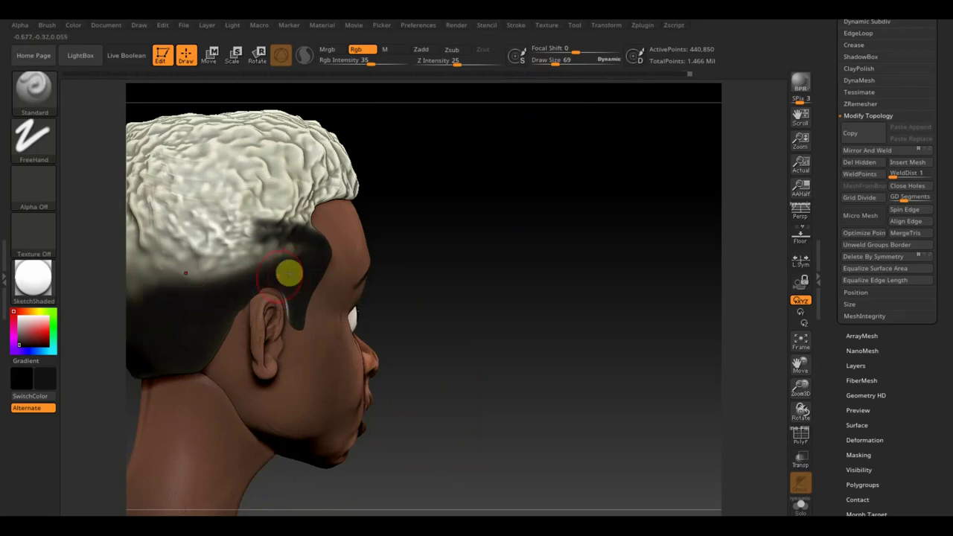
# Step: Darken the back hairline, then lower Rgb Intensity and blend the pale top into the dark sides
pyautogui.press('c')
pyautogui.moveTo(484, 315)
pyautogui.keyDown('alt'); pyautogui.mouseDown()
pyautogui.moveTo(490, 273)
pyautogui.moveTo(603, 270)
pyautogui.moveTo(598, 285)
pyautogui.mouseUp(); pyautogui.keyUp('alt')
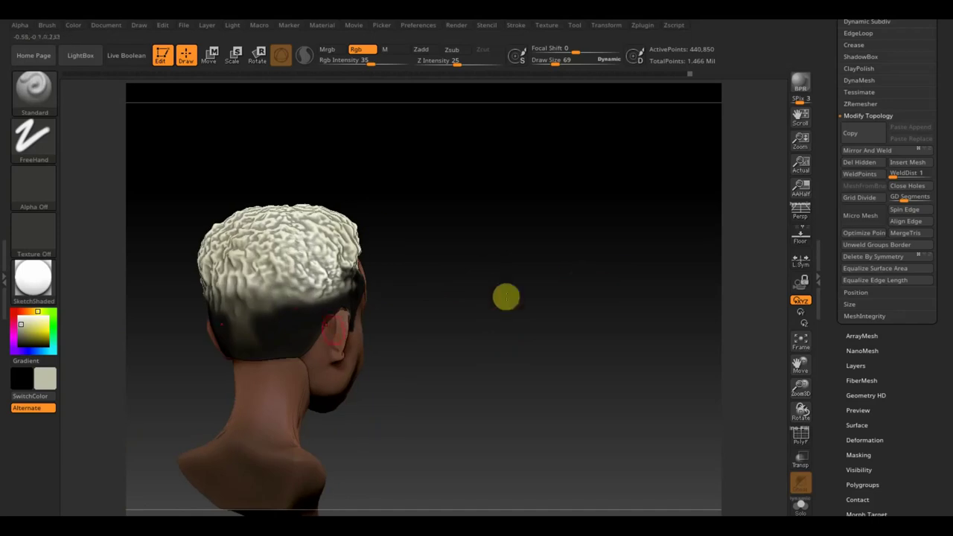
pyautogui.moveTo(298, 322)
pyautogui.mouseDown()
pyautogui.moveTo(216, 315)
pyautogui.moveTo(241, 340)
pyautogui.moveTo(285, 330)
pyautogui.mouseUp()
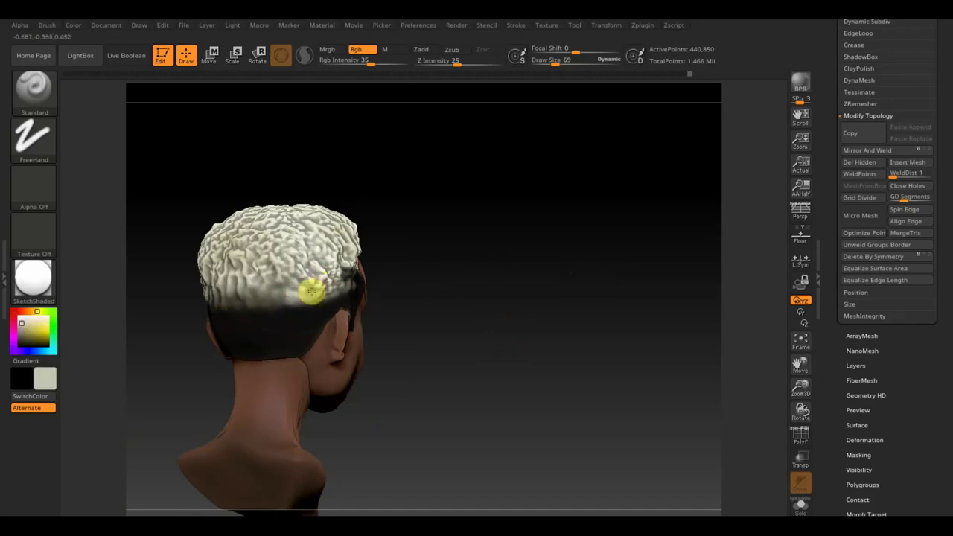
pyautogui.moveTo(370, 63); pyautogui.dragTo(335, 63)
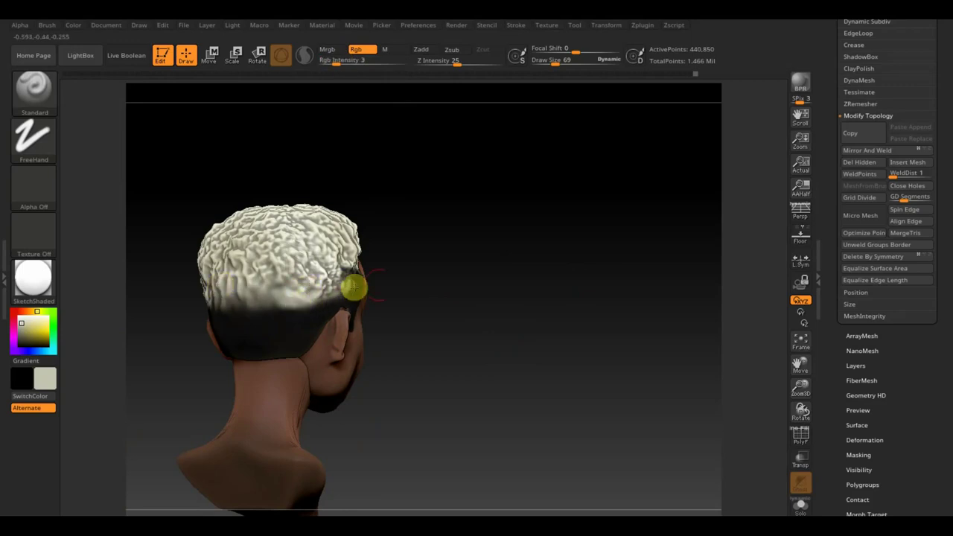
pyautogui.keyDown('shift'); pyautogui.moveTo(411, 272); pyautogui.dragTo(387, 273); pyautogui.keyUp('shift')
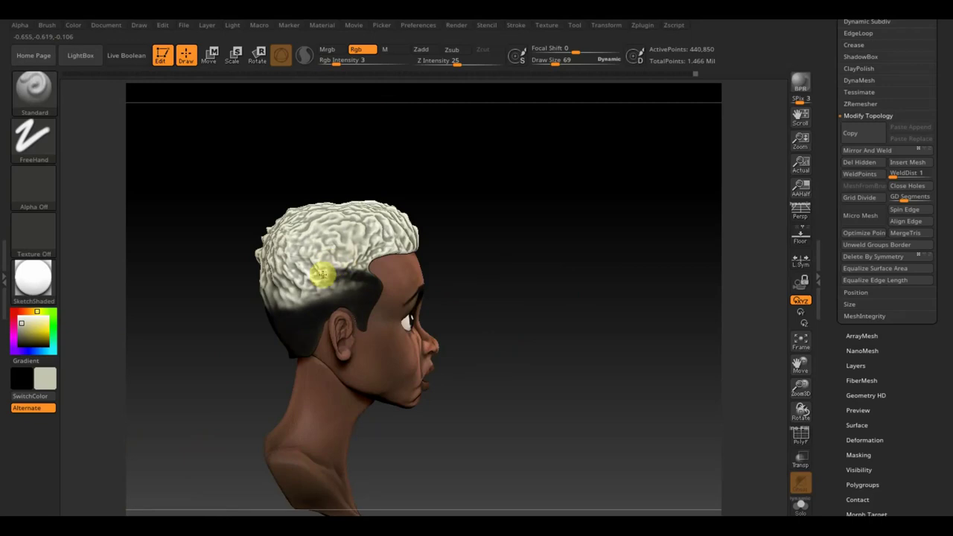
pyautogui.moveTo(322, 273)
pyautogui.mouseDown()
pyautogui.moveTo(261, 308)
pyautogui.moveTo(304, 298)
pyautogui.moveTo(276, 329)
pyautogui.moveTo(343, 296)
pyautogui.moveTo(276, 308)
pyautogui.moveTo(355, 283)
pyautogui.mouseUp()
pyautogui.moveTo(442, 234); pyautogui.dragTo(359, 286)
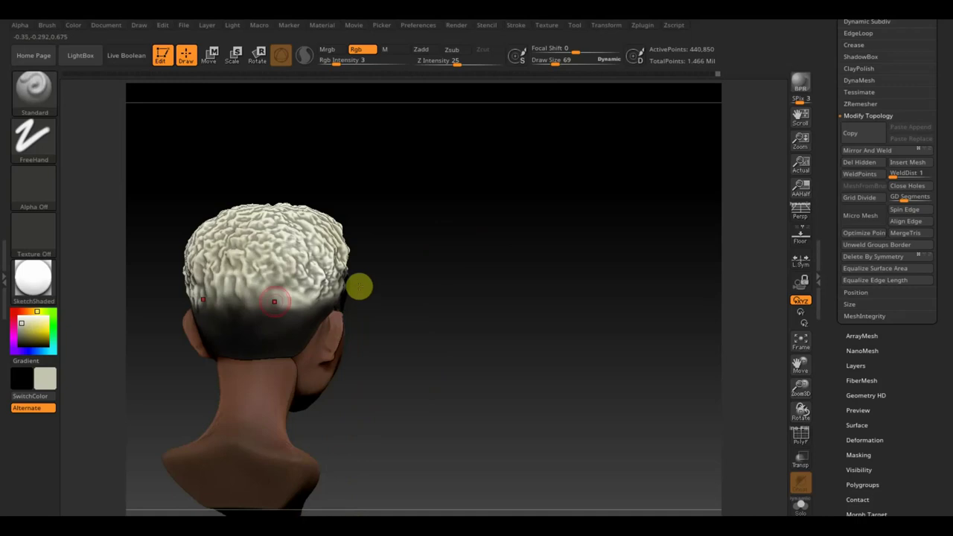
pyautogui.moveTo(490, 264); pyautogui.dragTo(472, 285)
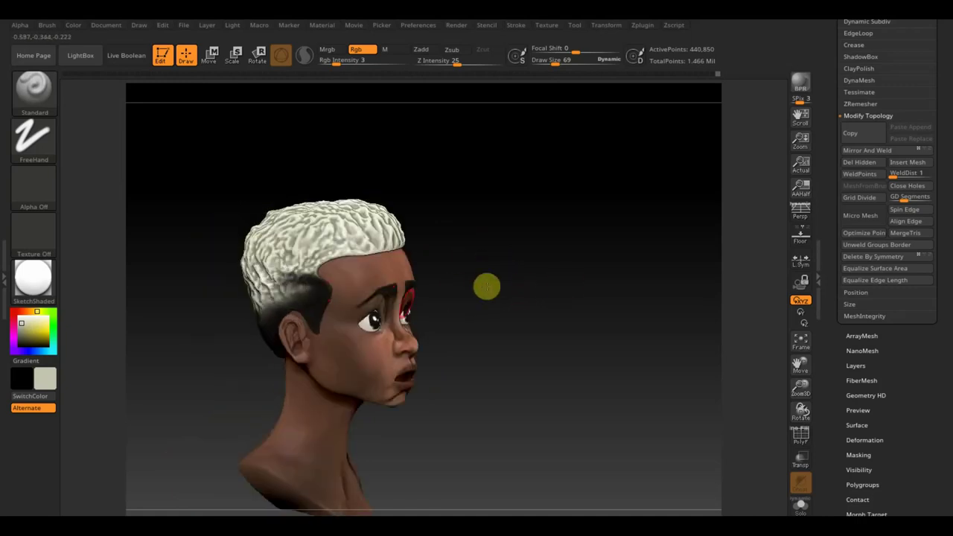
pyautogui.moveTo(335, 287)
pyautogui.mouseDown()
pyautogui.moveTo(323, 312)
pyautogui.moveTo(315, 276)
pyautogui.moveTo(333, 304)
pyautogui.moveTo(186, 367)
pyautogui.moveTo(256, 341)
pyautogui.moveTo(319, 303)
pyautogui.moveTo(312, 296)
pyautogui.mouseUp()
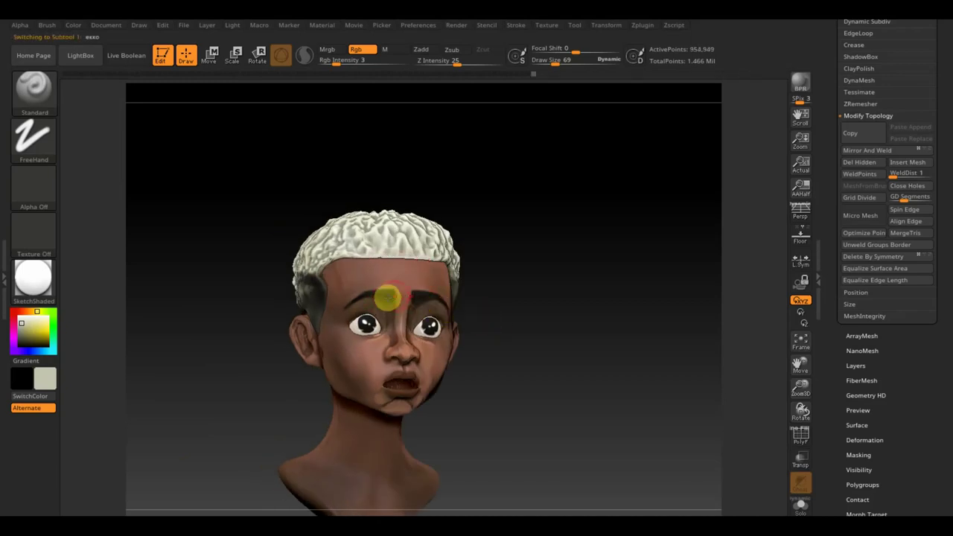
pyautogui.moveTo(493, 302)
pyautogui.mouseDown()
pyautogui.moveTo(545, 286)
pyautogui.moveTo(601, 379)
pyautogui.moveTo(631, 376)
pyautogui.mouseUp()
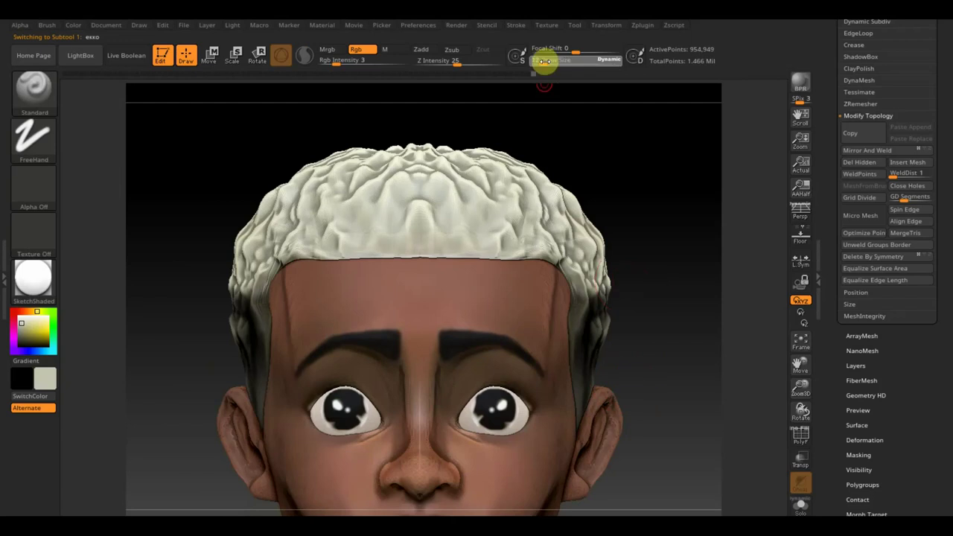
pyautogui.write('12')
# Step: Mask longer-tailed eyebrow outlines with FreeHand MaskPen strokes, then invert the mask to free the brows
pyautogui.press('ctrl')
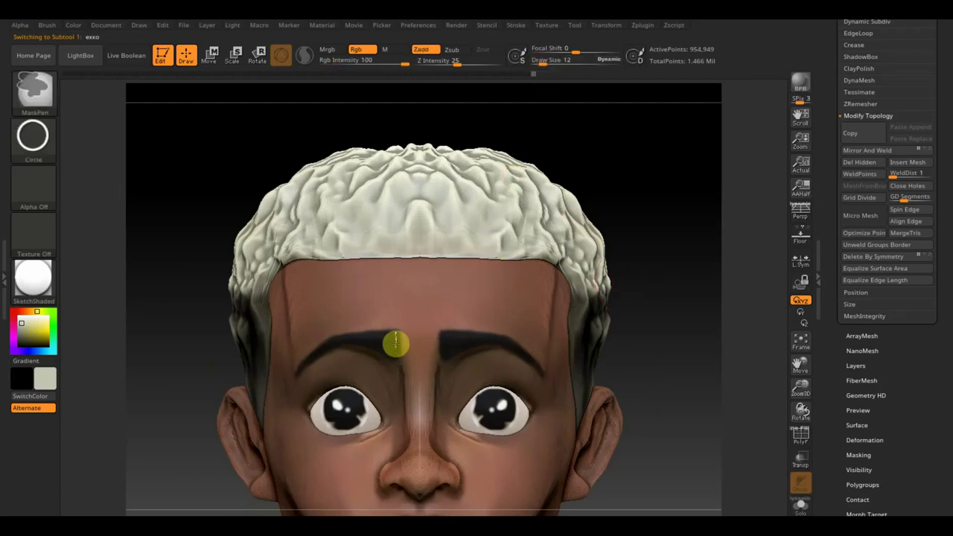
pyautogui.click(35, 137)
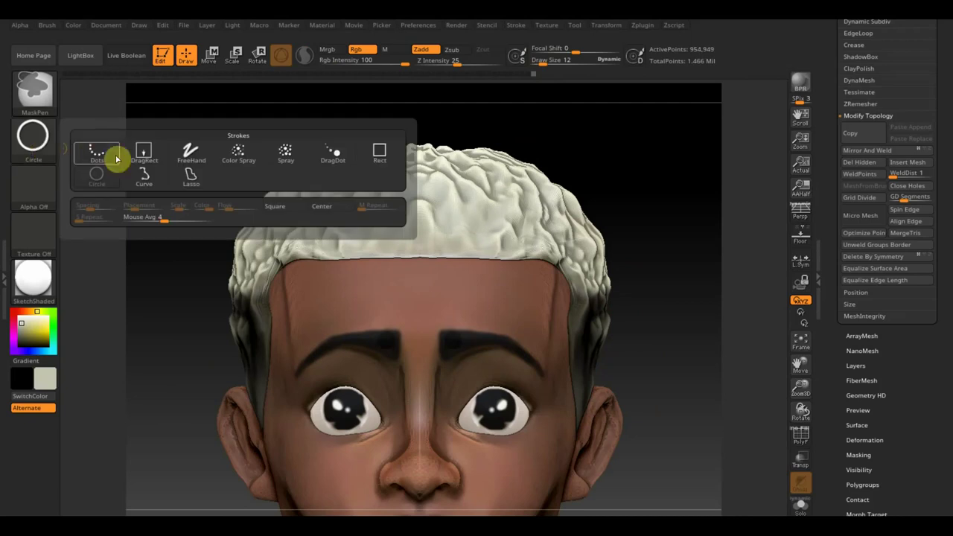
pyautogui.click(187, 157)
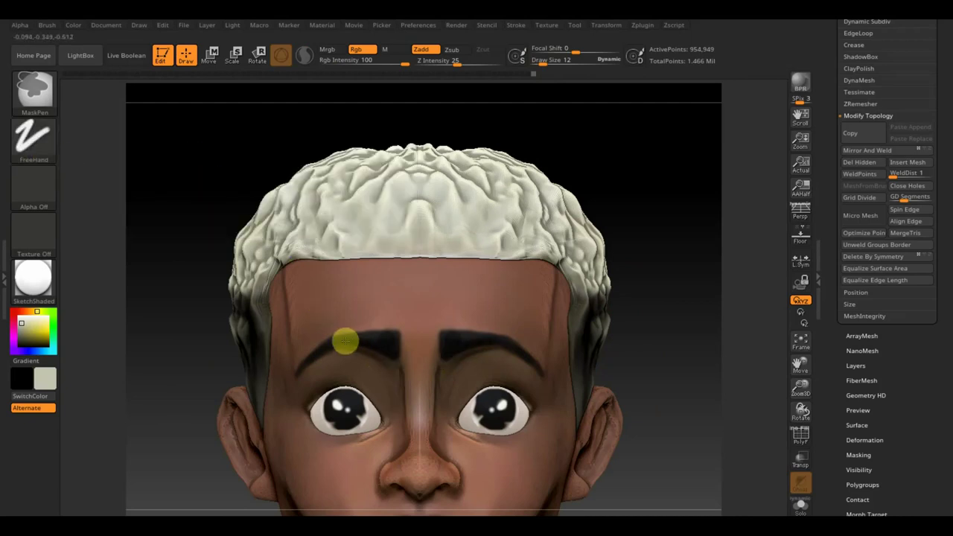
pyautogui.moveTo(317, 356)
pyautogui.mouseDown()
pyautogui.moveTo(300, 368)
pyautogui.moveTo(318, 350)
pyautogui.mouseUp()
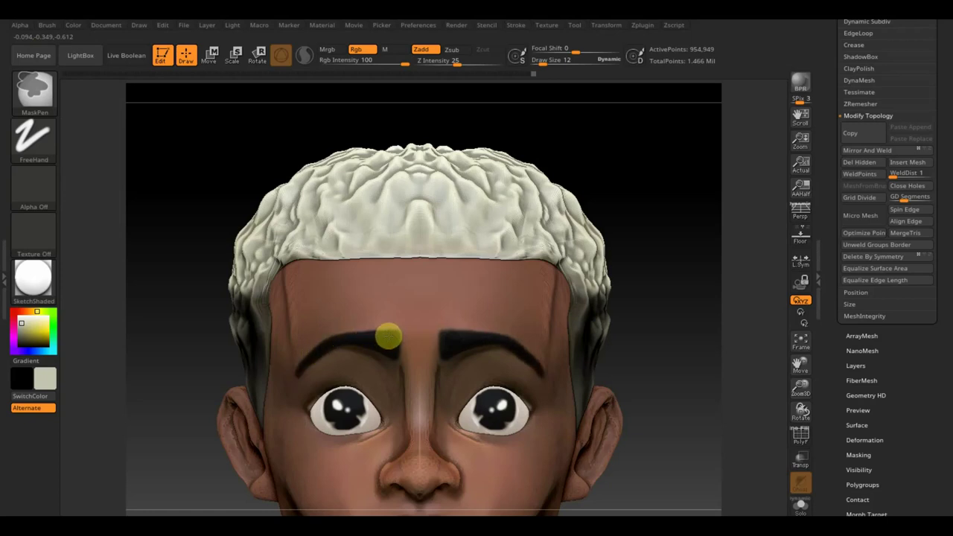
pyautogui.moveTo(352, 337); pyautogui.dragTo(391, 334)
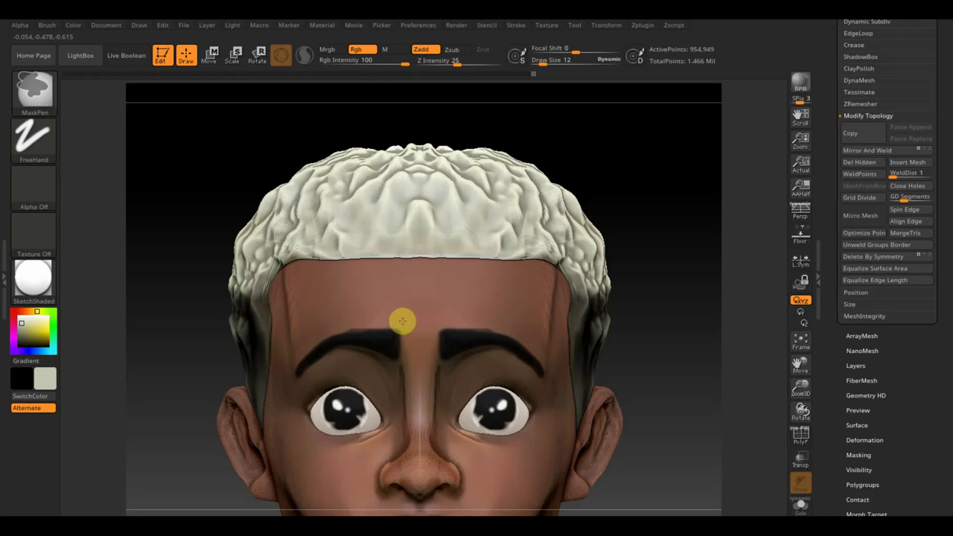
pyautogui.moveTo(382, 323); pyautogui.dragTo(354, 324)
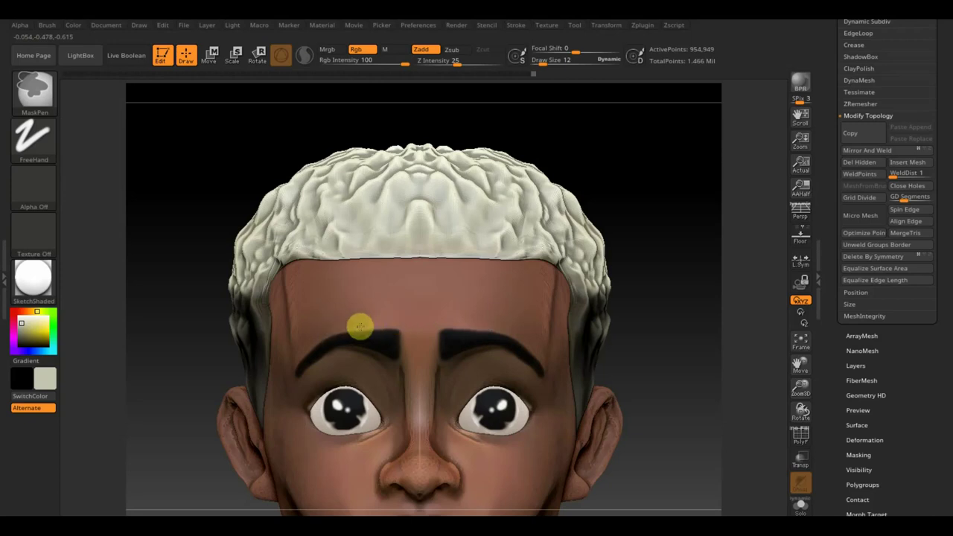
pyautogui.press('ctrl')
pyautogui.keyDown('ctrl'); pyautogui.click(645, 208); pyautogui.keyUp('ctrl')
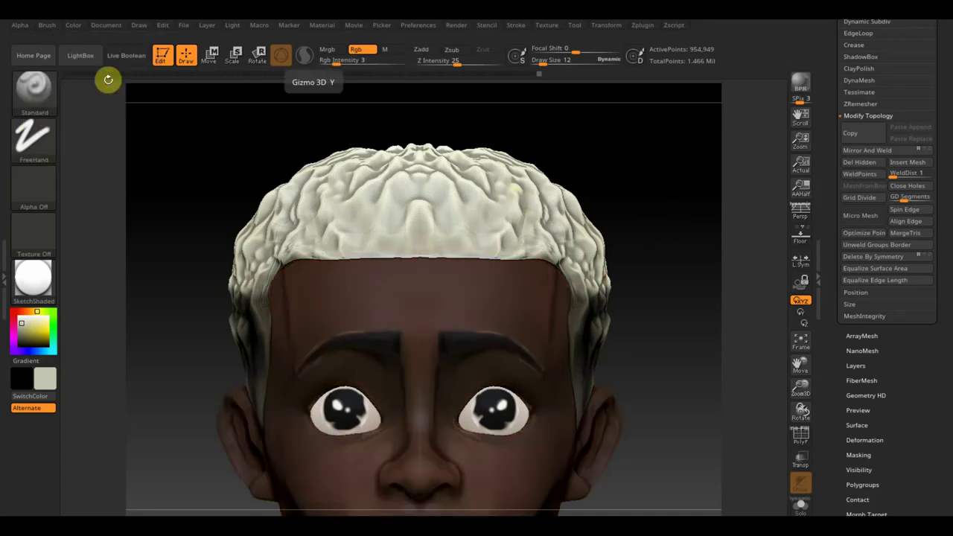
# Step: Set Draw Size to 65, sample the skin colour and raise Rgb Intensity to 72, undoing a trial stroke
pyautogui.click(536, 61)
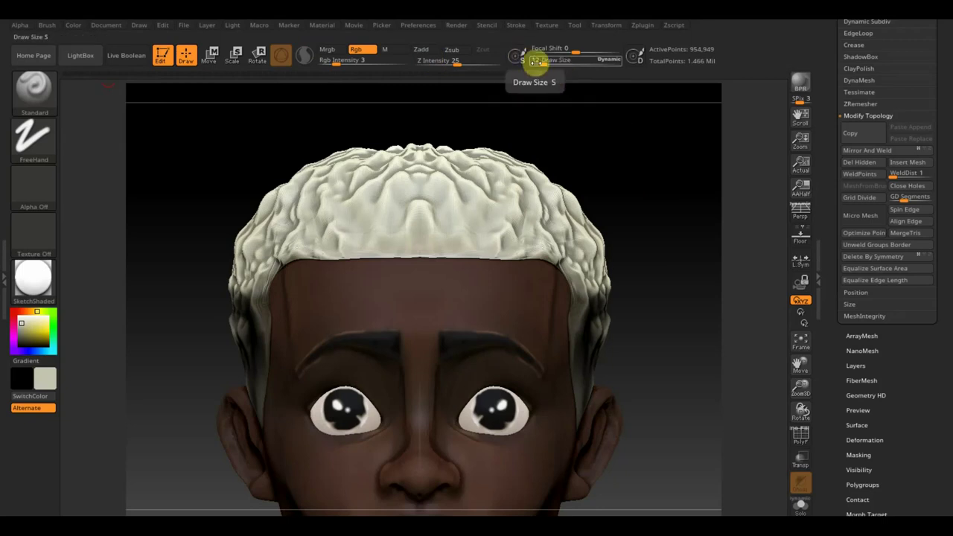
pyautogui.write('65')
pyautogui.press('Return')
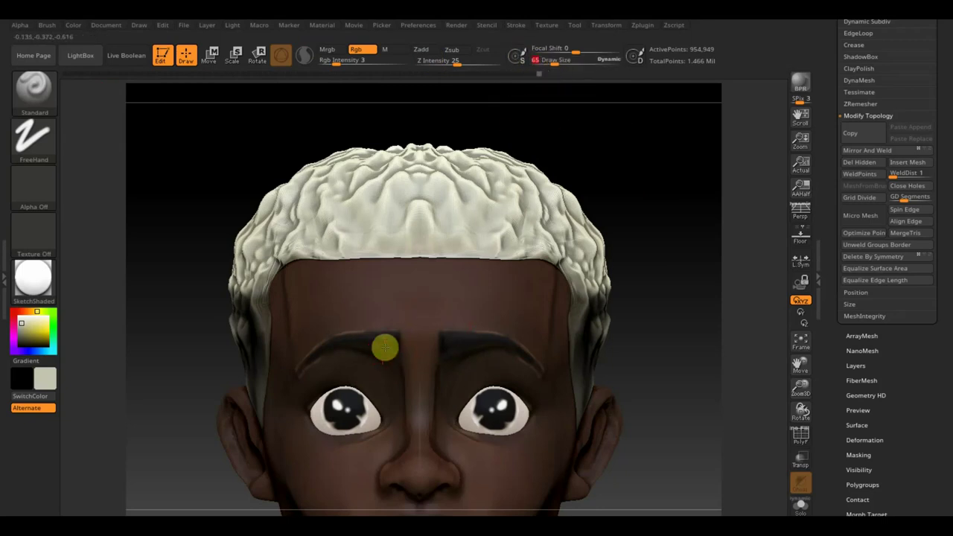
pyautogui.press('ctrl')
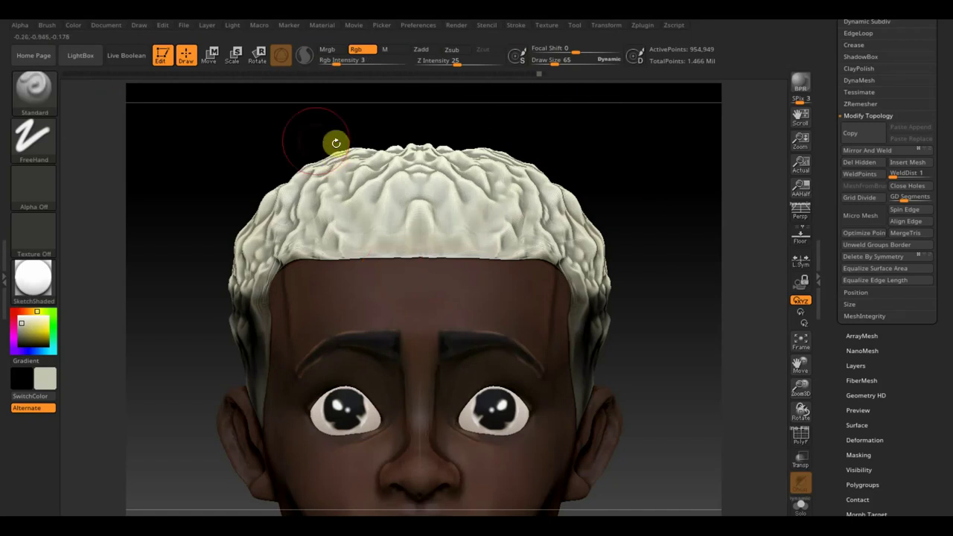
pyautogui.press('c')
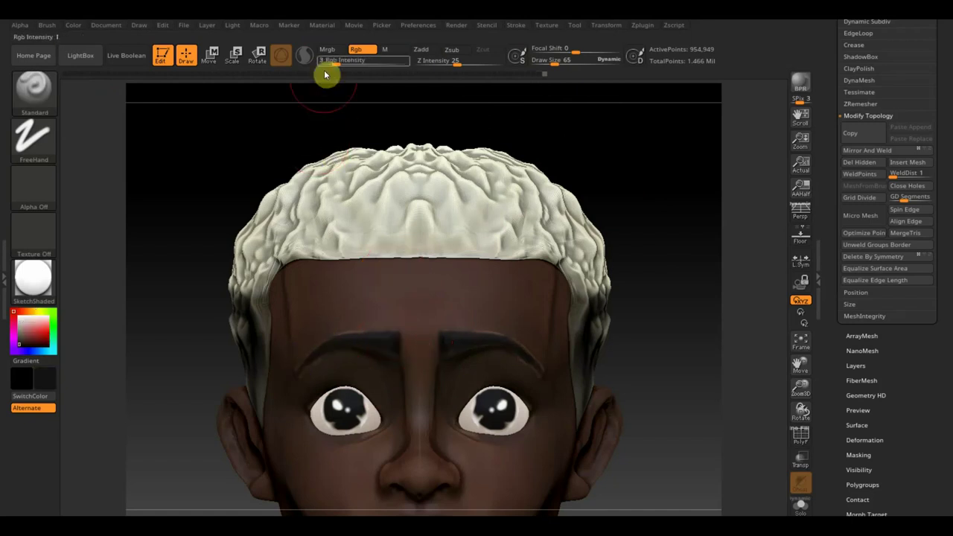
pyautogui.moveTo(335, 63); pyautogui.dragTo(392, 64)
pyautogui.hotkey('ctrl', 'z')
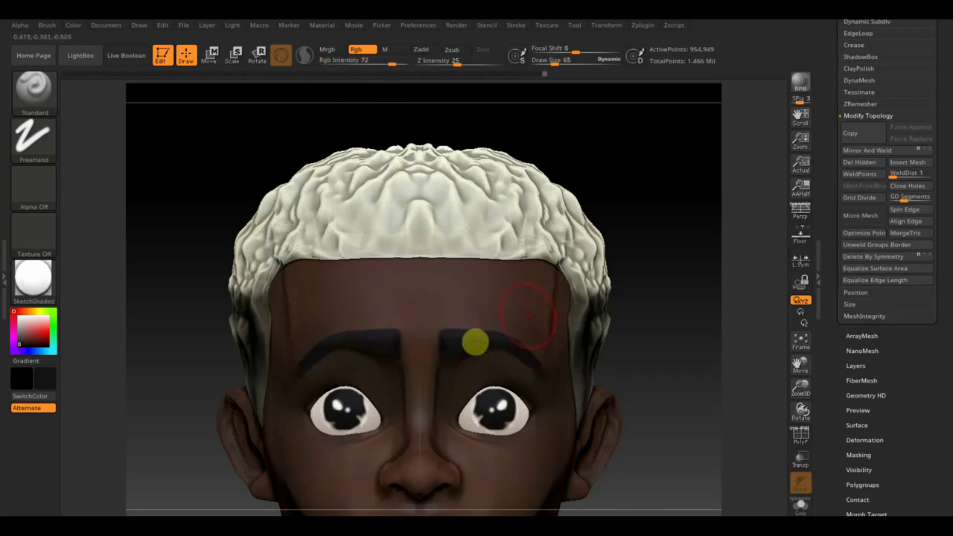
# Step: Sample the hair colour and paint the left eyebrow into a thinner band at brush size 104
pyautogui.press('c')
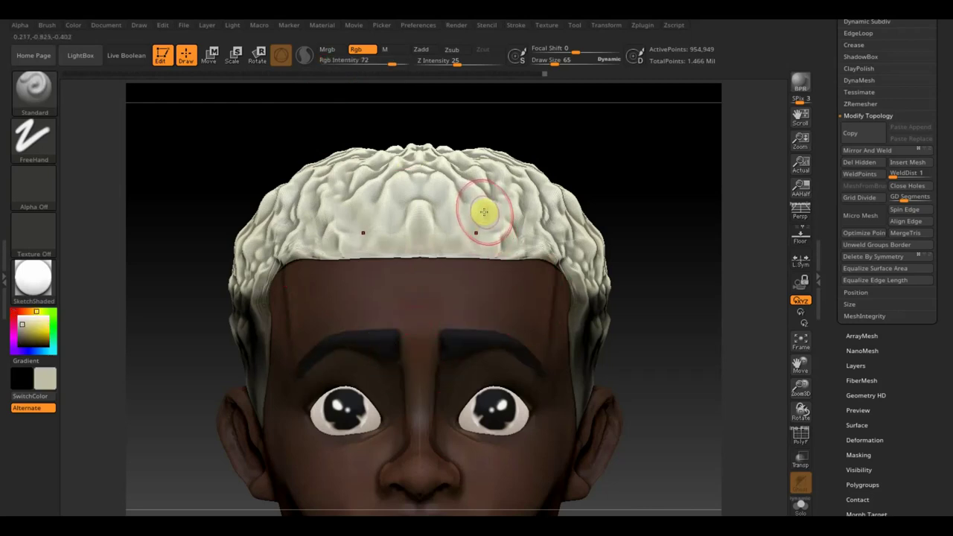
pyautogui.moveTo(565, 63); pyautogui.dragTo(550, 62)
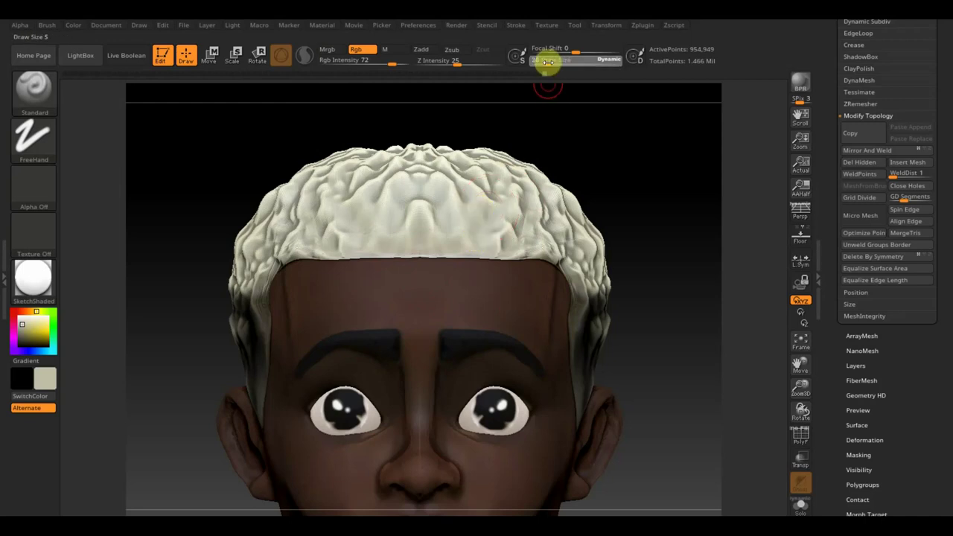
pyautogui.moveTo(393, 61); pyautogui.dragTo(332, 63)
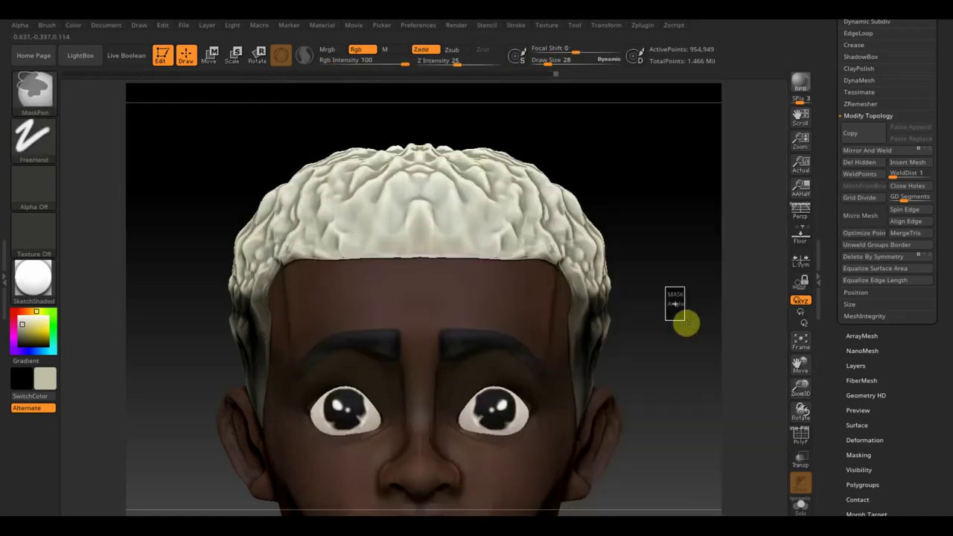
pyautogui.moveTo(685, 323); pyautogui.dragTo(709, 347)
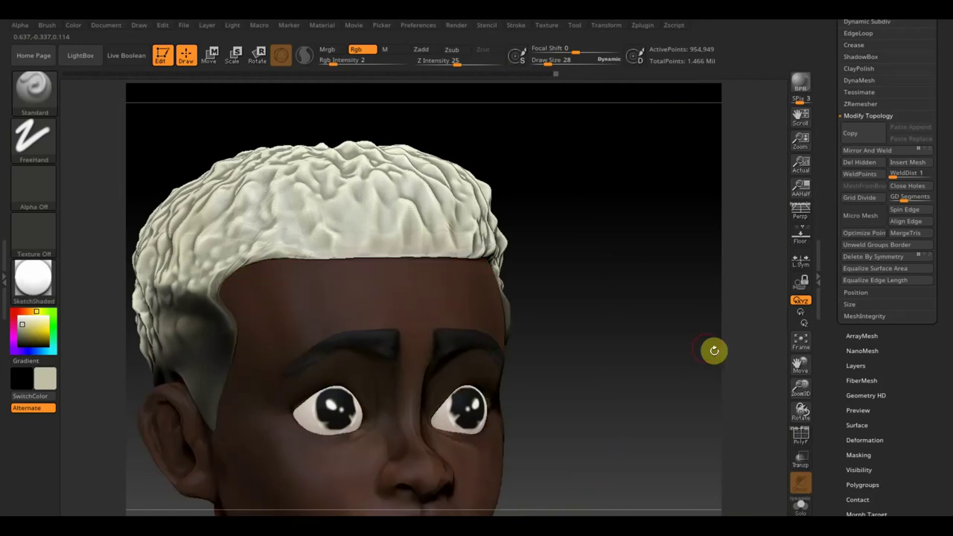
pyautogui.moveTo(549, 66); pyautogui.dragTo(562, 65)
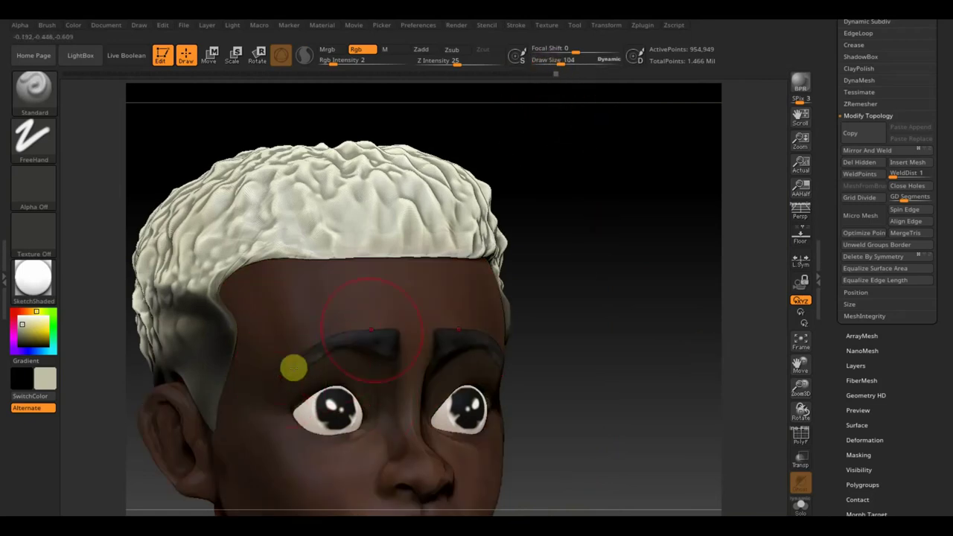
pyautogui.moveTo(293, 367); pyautogui.dragTo(398, 336)
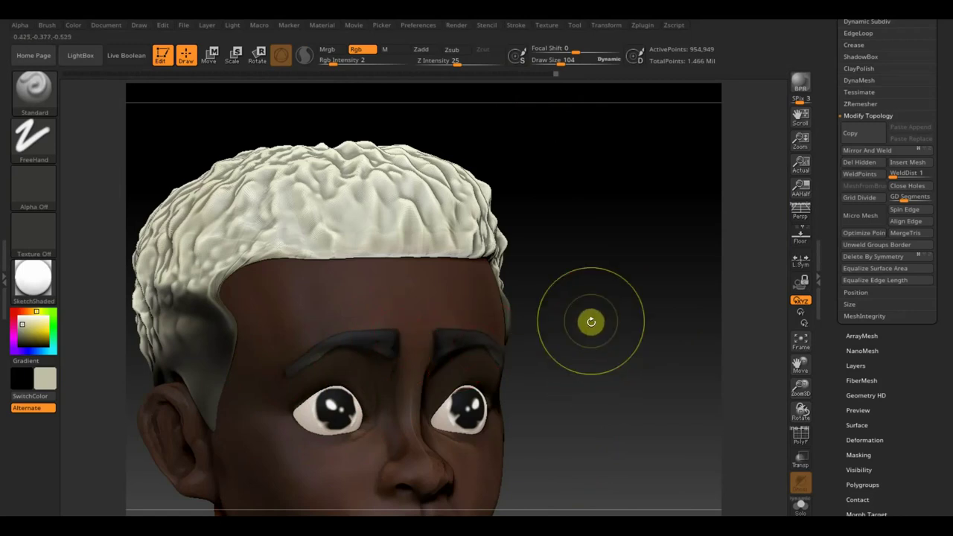
# Step: Sample the brown skin tone at Rgb Intensity 100 and check the brow from several angles
pyautogui.keyDown('shift'); pyautogui.moveTo(618, 348); pyautogui.dragTo(608, 366); pyautogui.keyUp('shift')
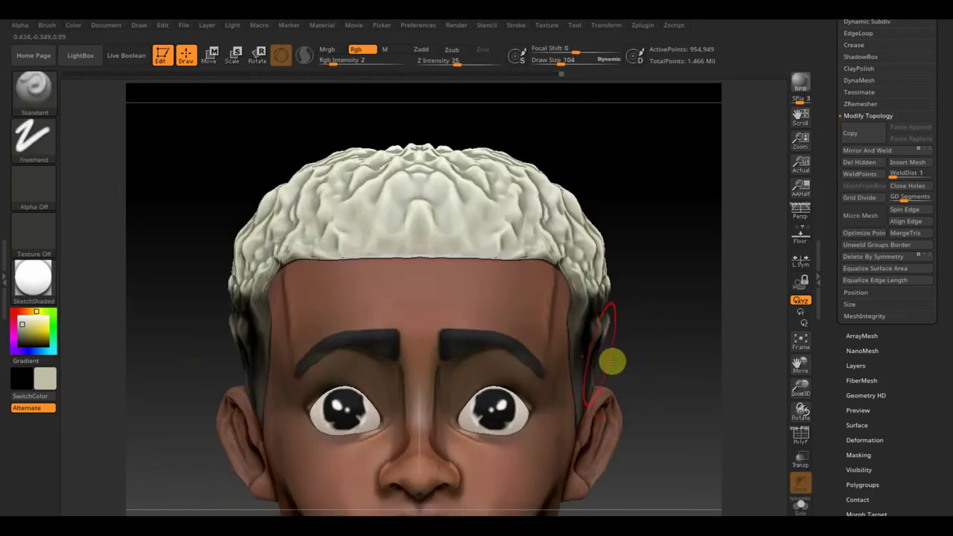
pyautogui.moveTo(549, 61); pyautogui.dragTo(547, 64)
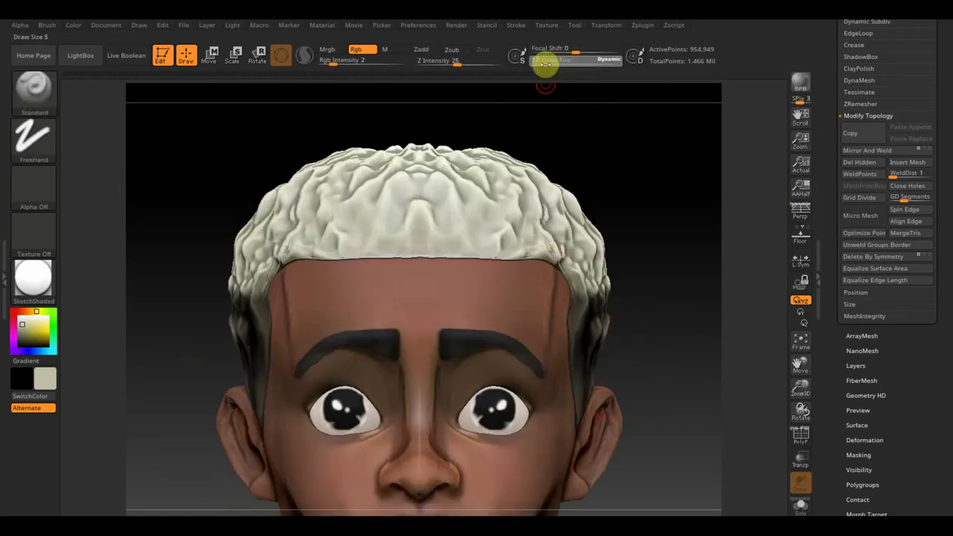
pyautogui.moveTo(640, 174); pyautogui.dragTo(534, 351)
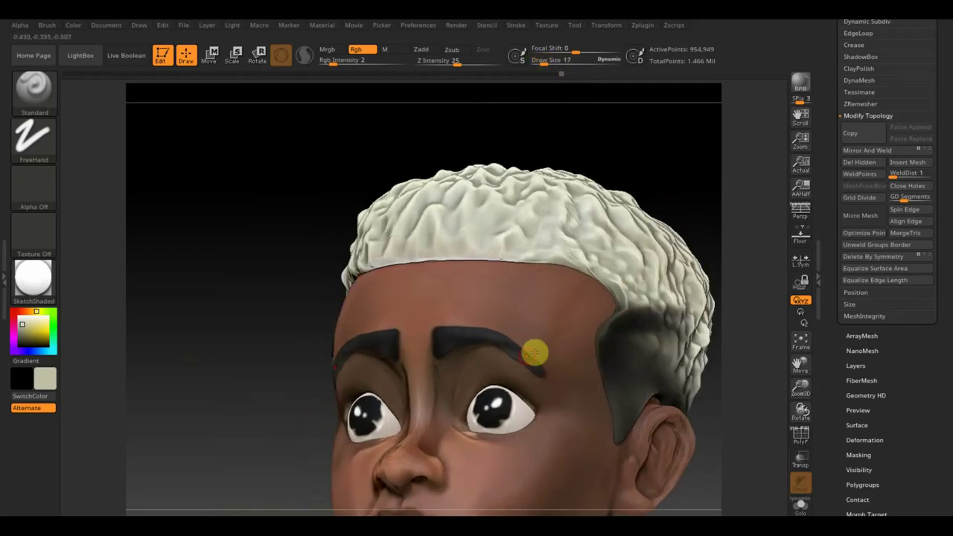
pyautogui.press('c')
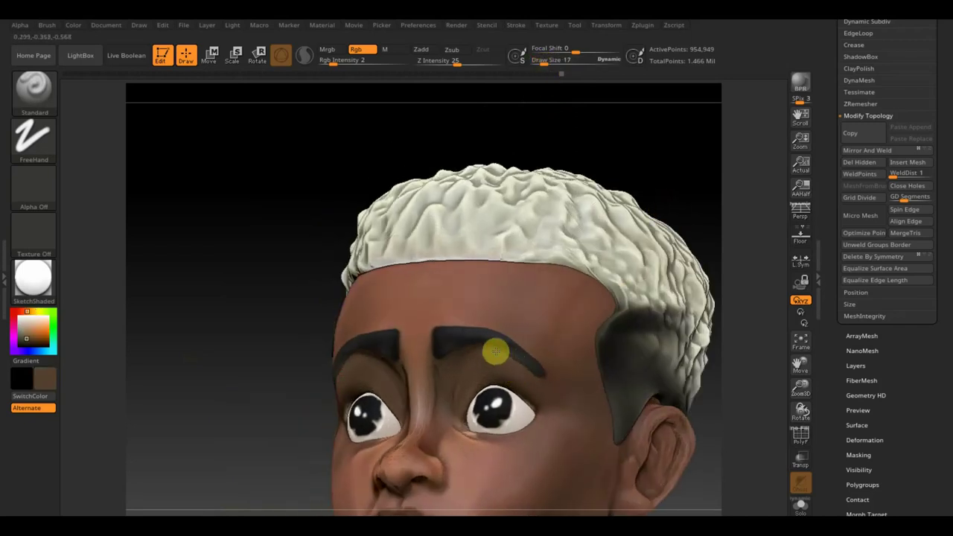
pyautogui.moveTo(331, 61); pyautogui.dragTo(400, 74)
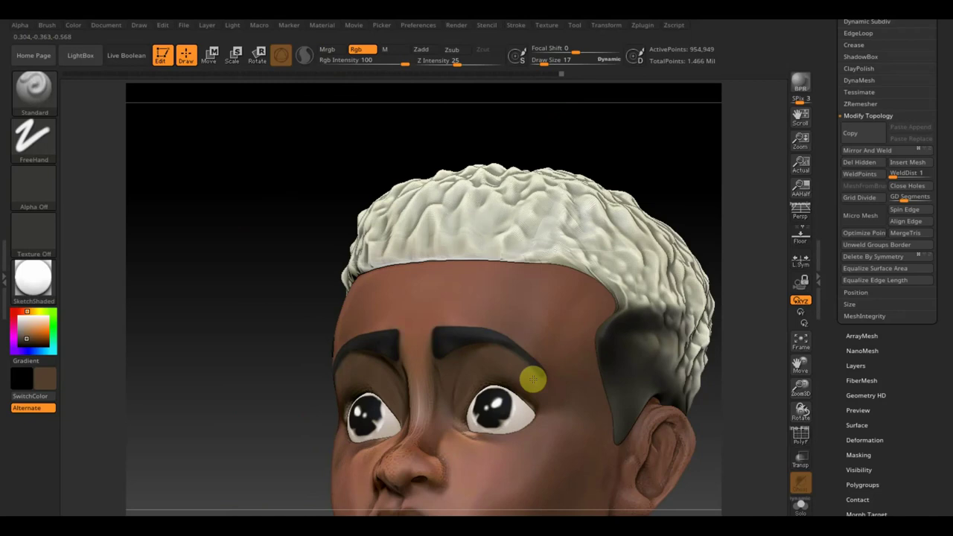
pyautogui.moveTo(266, 304); pyautogui.dragTo(293, 248)
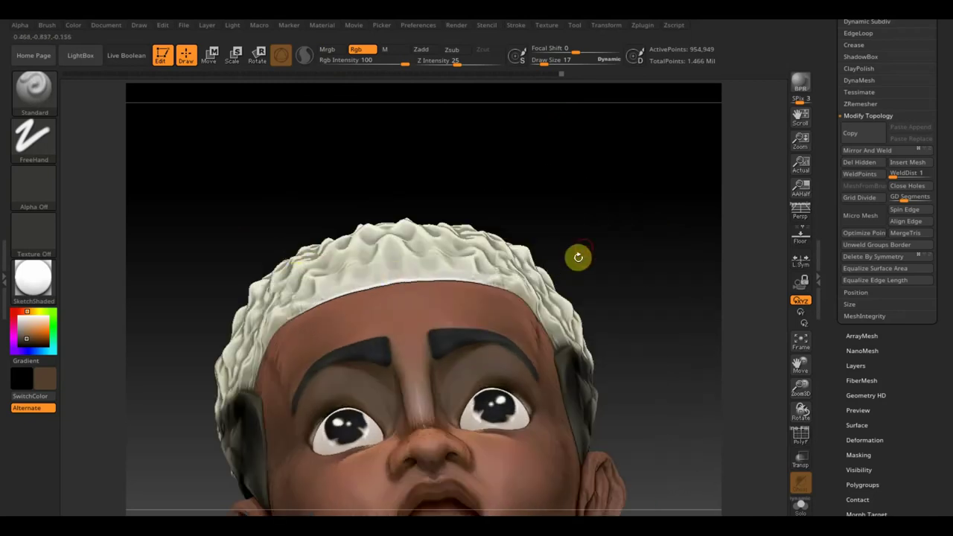
pyautogui.keyDown('shift'); pyautogui.moveTo(578, 257); pyautogui.dragTo(452, 379); pyautogui.keyUp('shift')
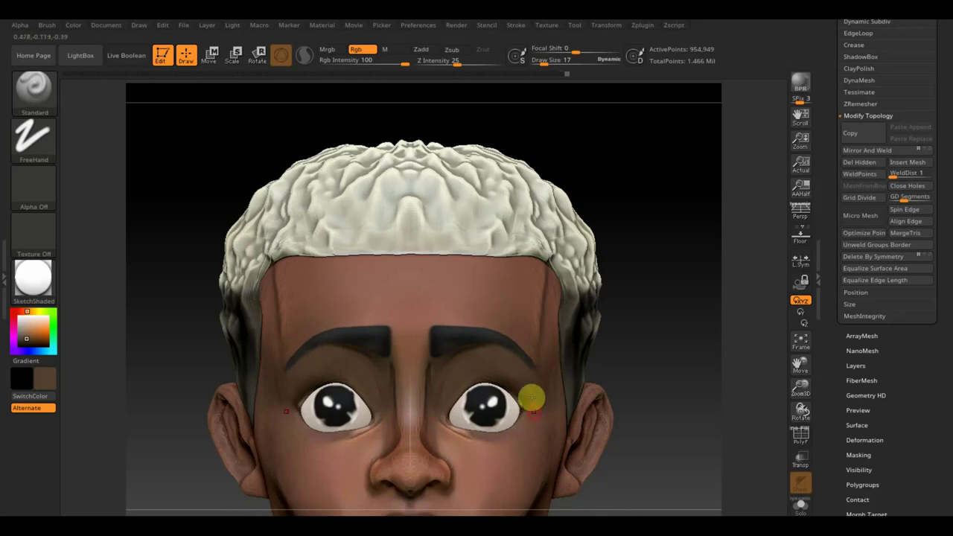
# Step: Zoom out to the whole bust and bring the Spotlight reference back up
pyautogui.scroll(-5, 531, 399)
pyautogui.moveTo(638, 343)
pyautogui.mouseDown()
pyautogui.moveTo(585, 270)
pyautogui.moveTo(600, 278)
pyautogui.moveTo(632, 340)
pyautogui.moveTo(589, 385)
pyautogui.moveTo(619, 389)
pyautogui.moveTo(584, 385)
pyautogui.mouseUp()
pyautogui.moveTo(567, 337)
pyautogui.mouseDown()
pyautogui.moveTo(579, 337)
pyautogui.moveTo(555, 334)
pyautogui.moveTo(557, 343)
pyautogui.mouseUp()
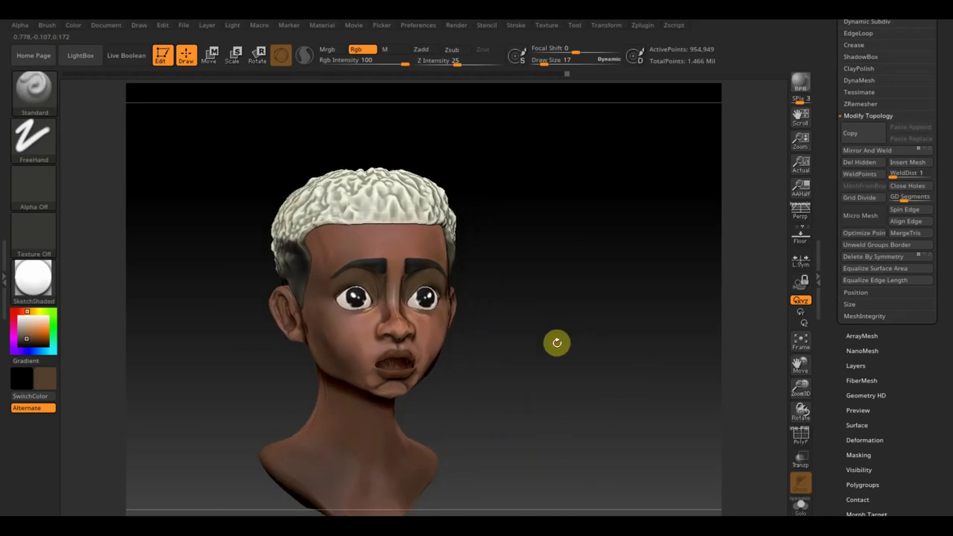
pyautogui.hotkey('shift', 'z')
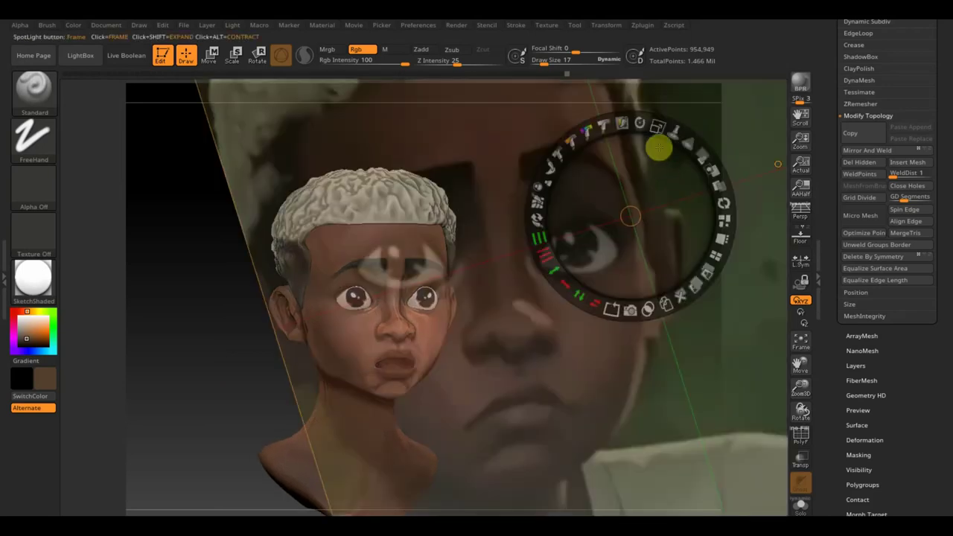
# Step: Adjust and then hide the reference overlay, tilting the head to show the hair top
pyautogui.moveTo(660, 144)
pyautogui.mouseDown()
pyautogui.moveTo(593, 107)
pyautogui.moveTo(666, 194)
pyautogui.moveTo(698, 215)
pyautogui.mouseUp()
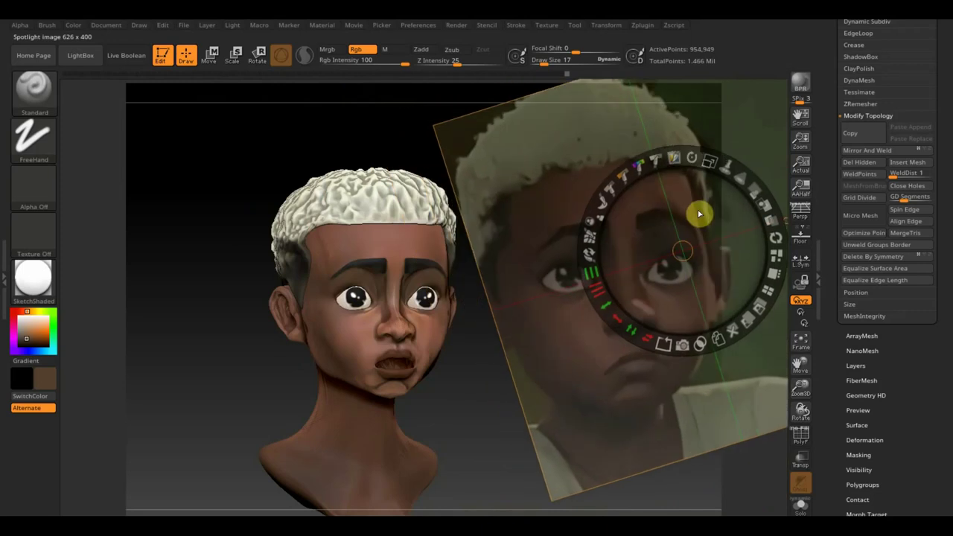
pyautogui.hotkey('shift', 'z')
pyautogui.moveTo(515, 260)
pyautogui.mouseDown()
pyautogui.moveTo(566, 340)
pyautogui.moveTo(557, 379)
pyautogui.mouseUp()
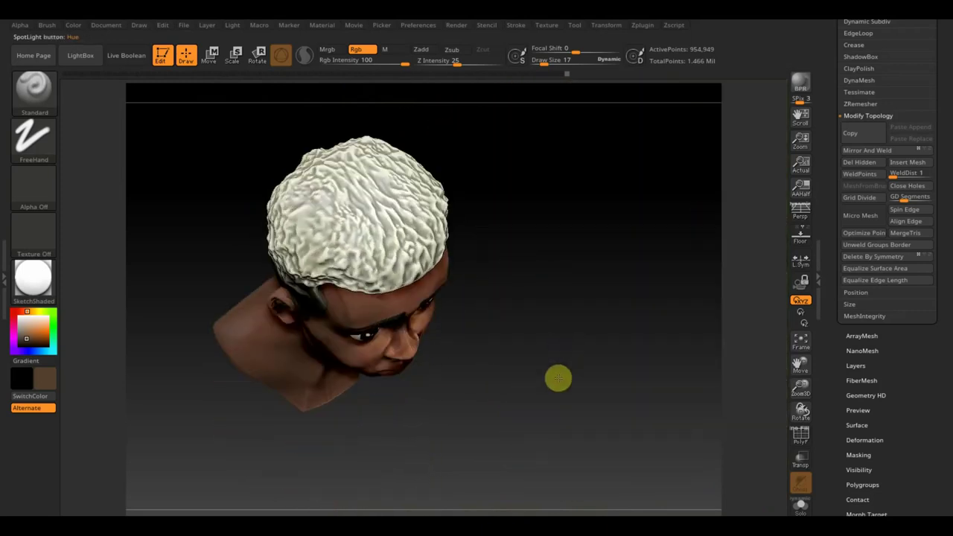
# Step: Reshape the hair's front edge above the forehead with the Move Topologic brush at size 251
pyautogui.click(34, 89)
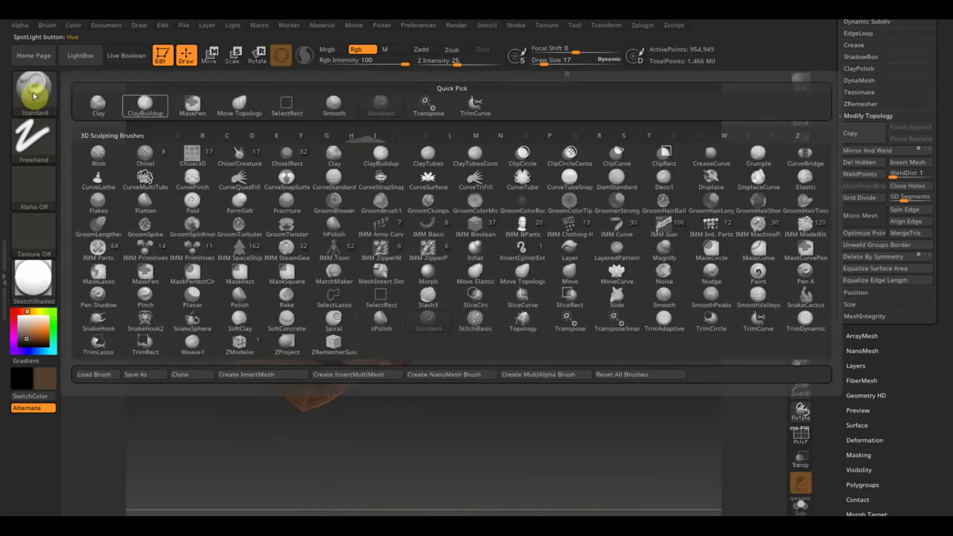
pyautogui.click(242, 105)
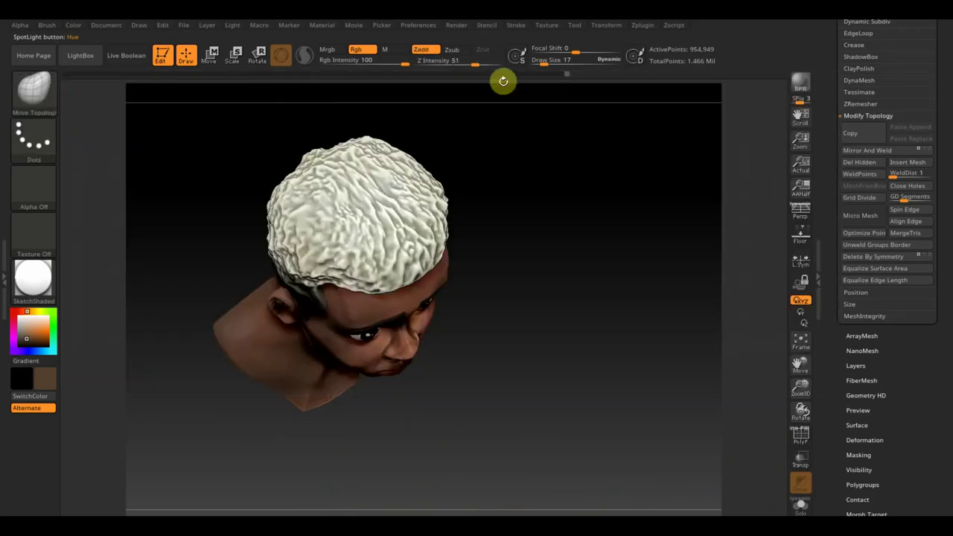
pyautogui.moveTo(544, 64); pyautogui.dragTo(575, 64)
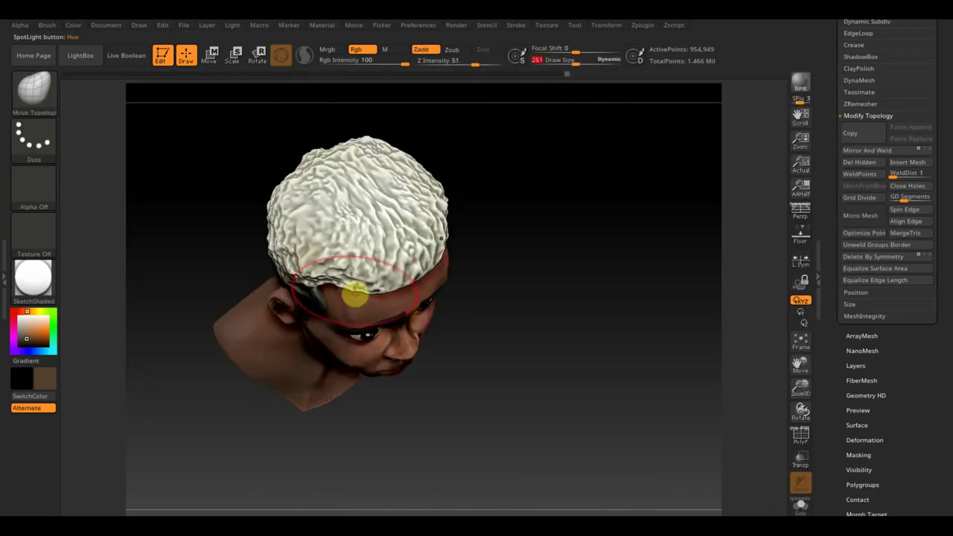
pyautogui.moveTo(351, 287); pyautogui.dragTo(350, 286)
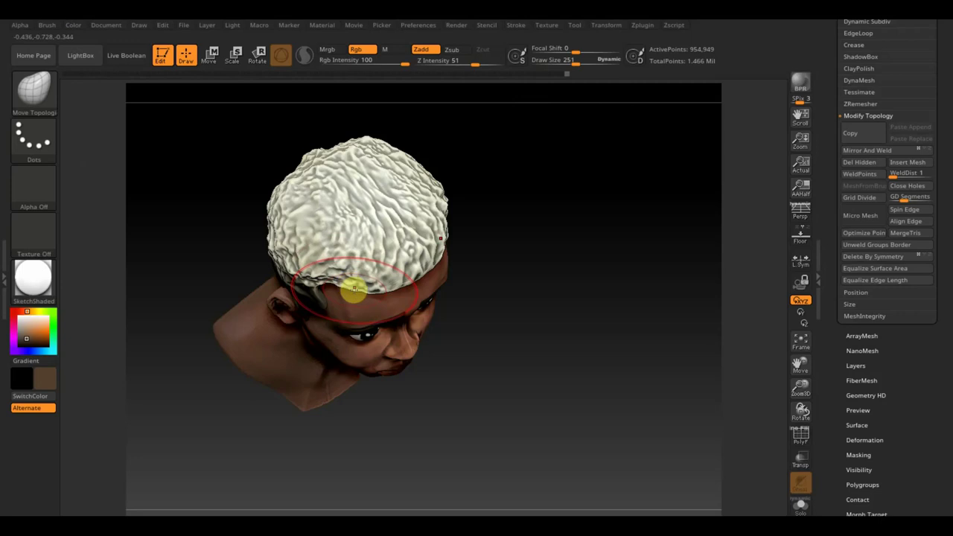
pyautogui.moveTo(404, 181); pyautogui.dragTo(342, 292)
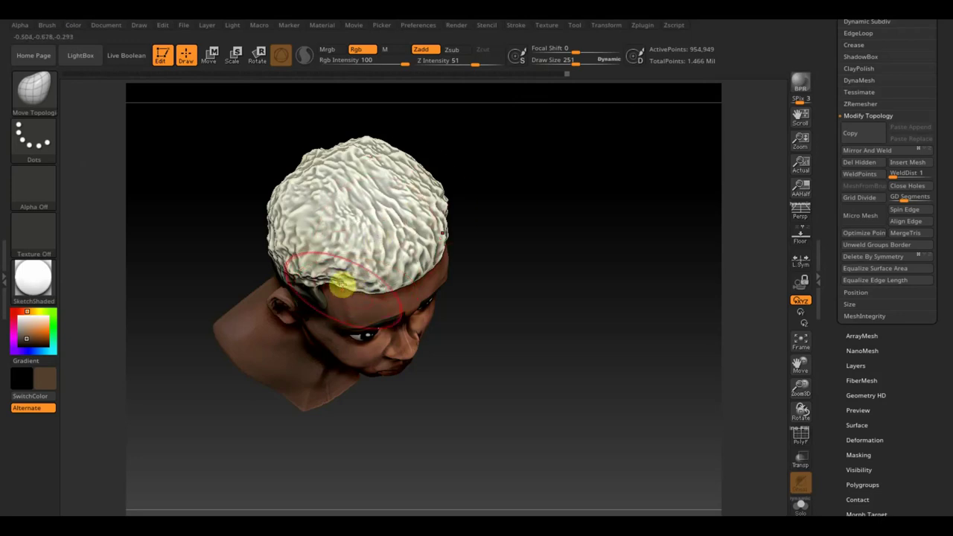
pyautogui.moveTo(341, 281); pyautogui.dragTo(340, 282)
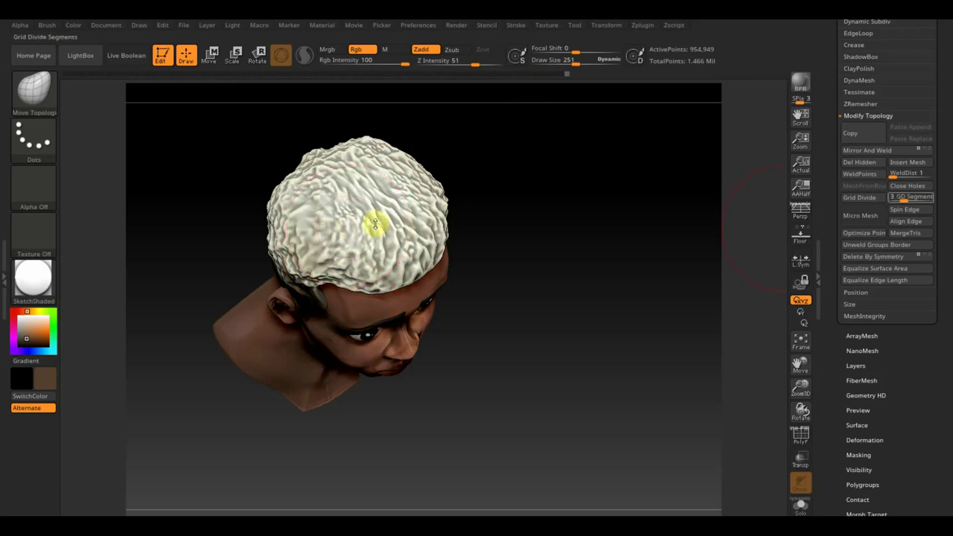
pyautogui.moveTo(950, 189); pyautogui.dragTo(948, 287)
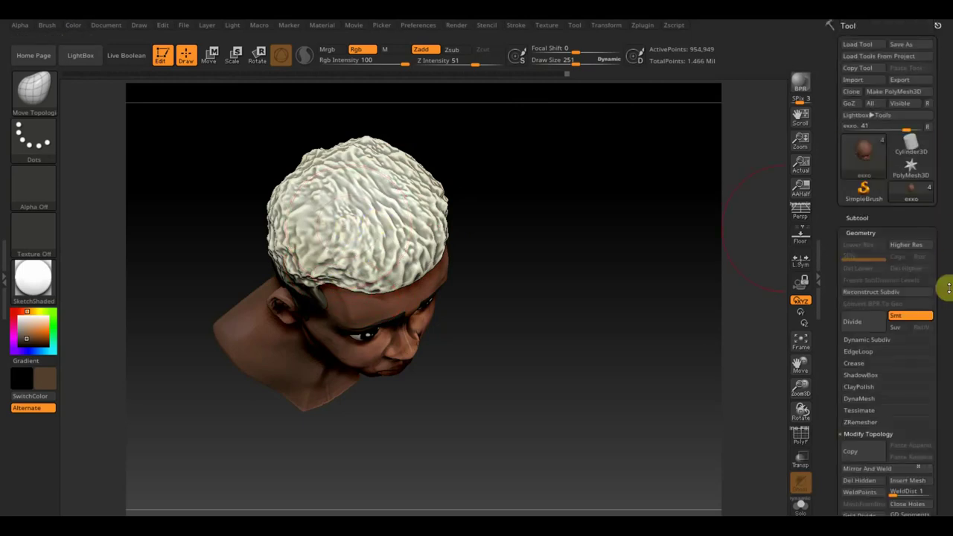
# Step: Make Extract0 the active subtool and pull its front hairline lower, checking it from several angles
pyautogui.click(857, 217)
pyautogui.moveTo(891, 277)
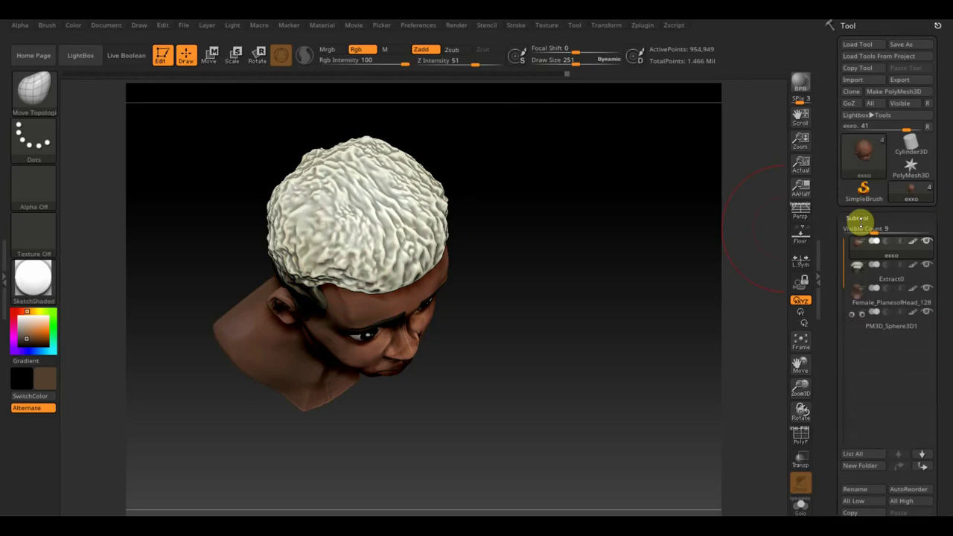
pyautogui.click(870, 272)
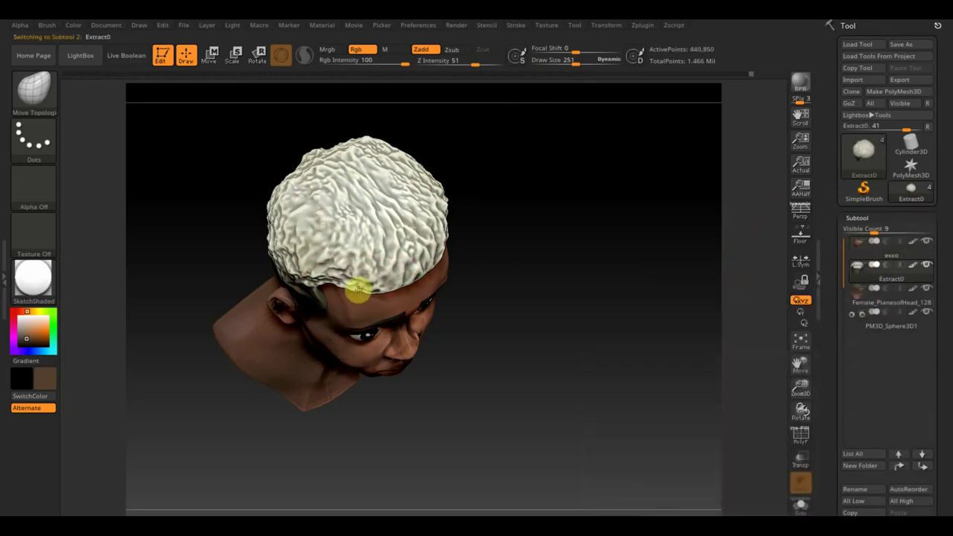
pyautogui.moveTo(358, 285); pyautogui.dragTo(318, 277)
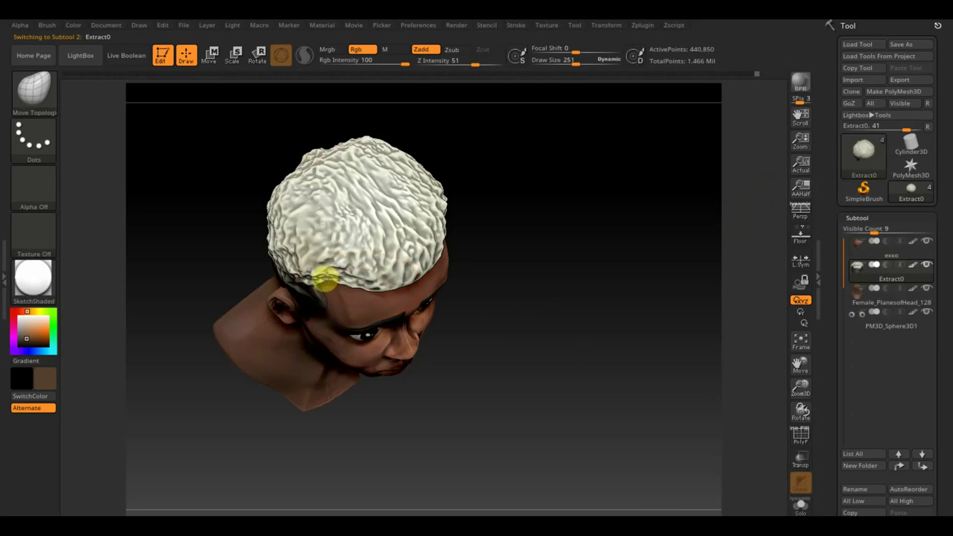
pyautogui.moveTo(537, 303); pyautogui.dragTo(515, 206)
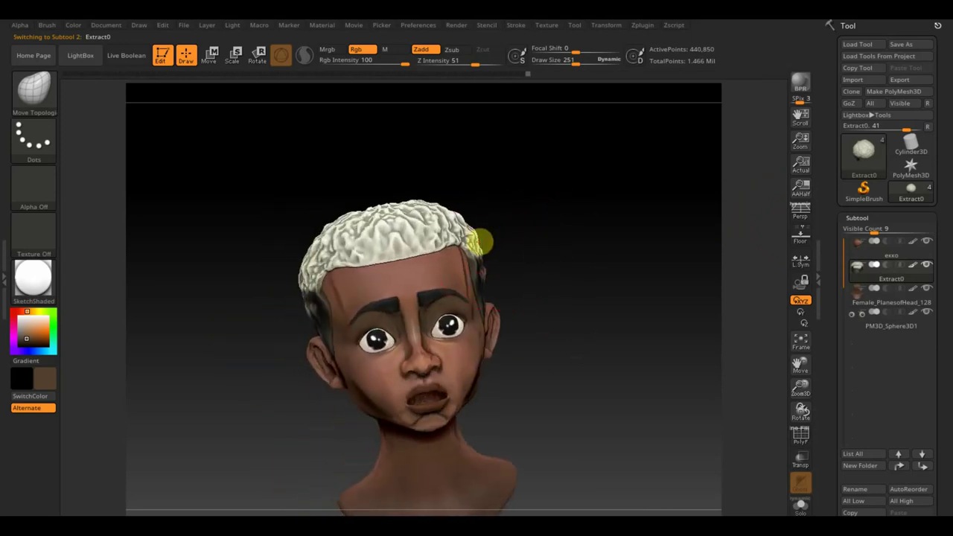
pyautogui.moveTo(501, 249); pyautogui.dragTo(514, 260)
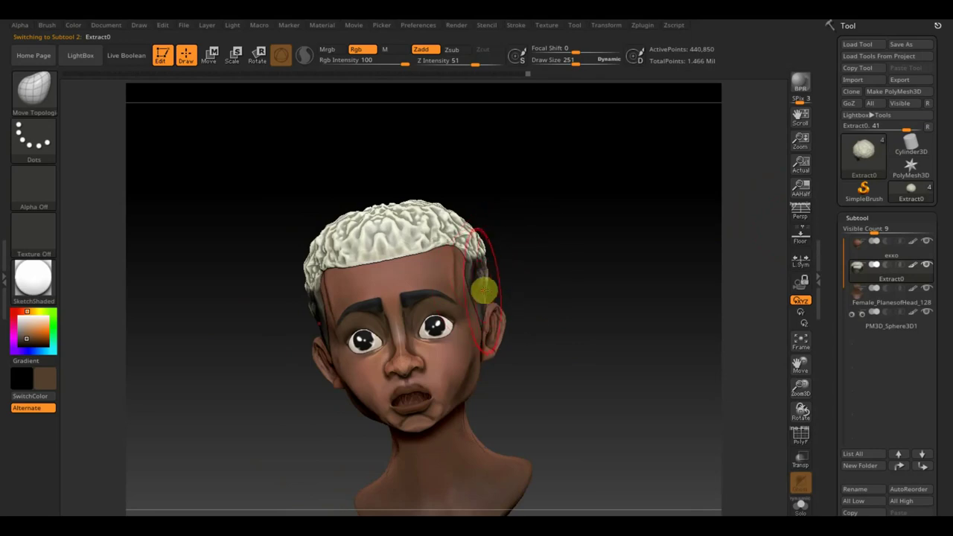
pyautogui.moveTo(524, 301); pyautogui.dragTo(515, 284)
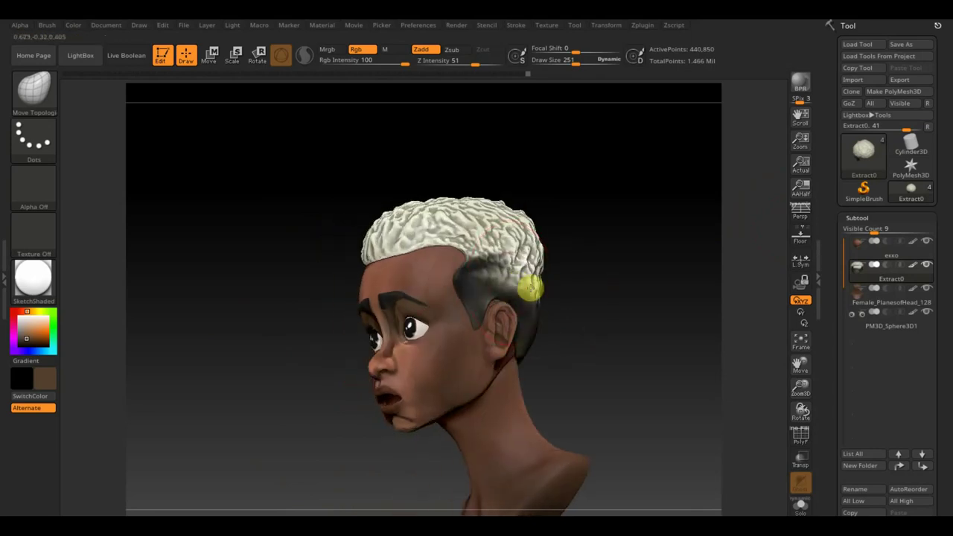
pyautogui.moveTo(551, 319); pyautogui.dragTo(530, 351)
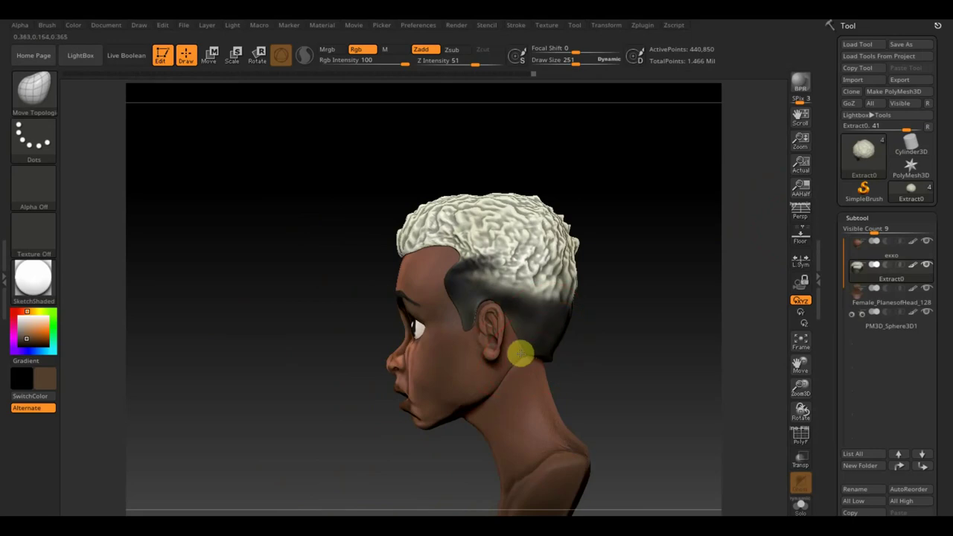
pyautogui.moveTo(596, 351)
pyautogui.mouseDown()
pyautogui.moveTo(602, 357)
pyautogui.moveTo(564, 358)
pyautogui.moveTo(601, 366)
pyautogui.moveTo(683, 347)
pyautogui.mouseUp()
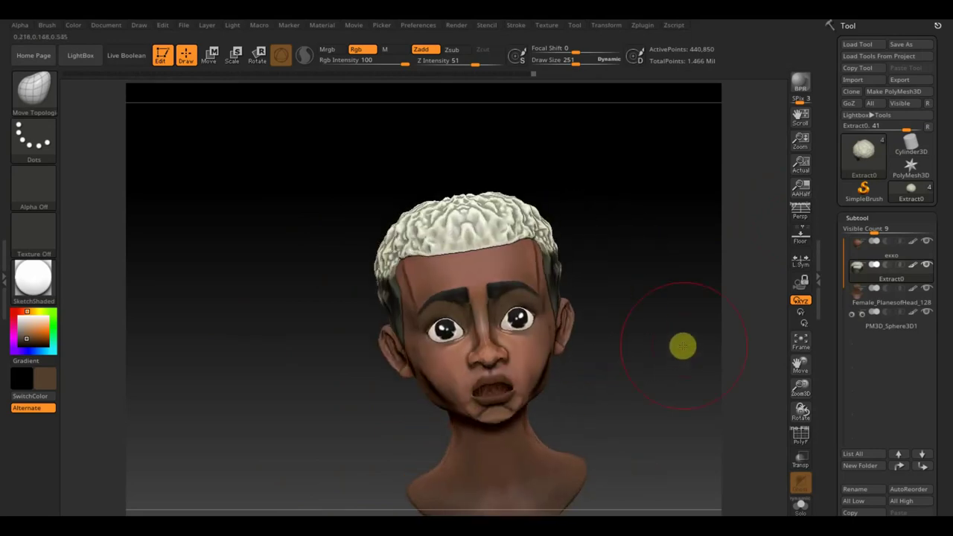
pyautogui.moveTo(682, 346)
pyautogui.keyDown('alt'); pyautogui.mouseDown()
pyautogui.moveTo(601, 315)
pyautogui.moveTo(631, 351)
pyautogui.mouseUp(); pyautogui.keyUp('alt')
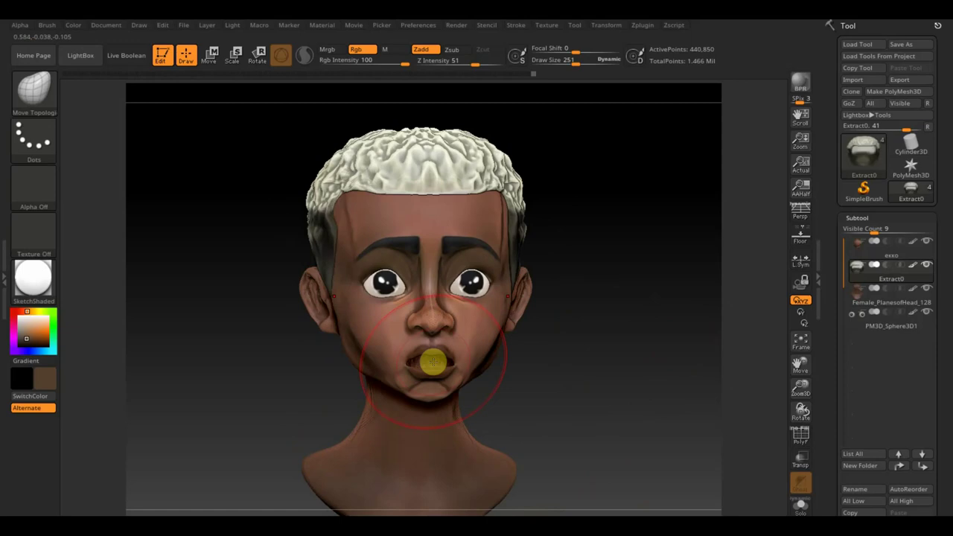
# Step: Undo two steps to reopen the pursed mouth, then open the LightBox QuickSave browser
pyautogui.hotkey('ctrl', 'z')
pyautogui.hotkey('ctrl', 'z')
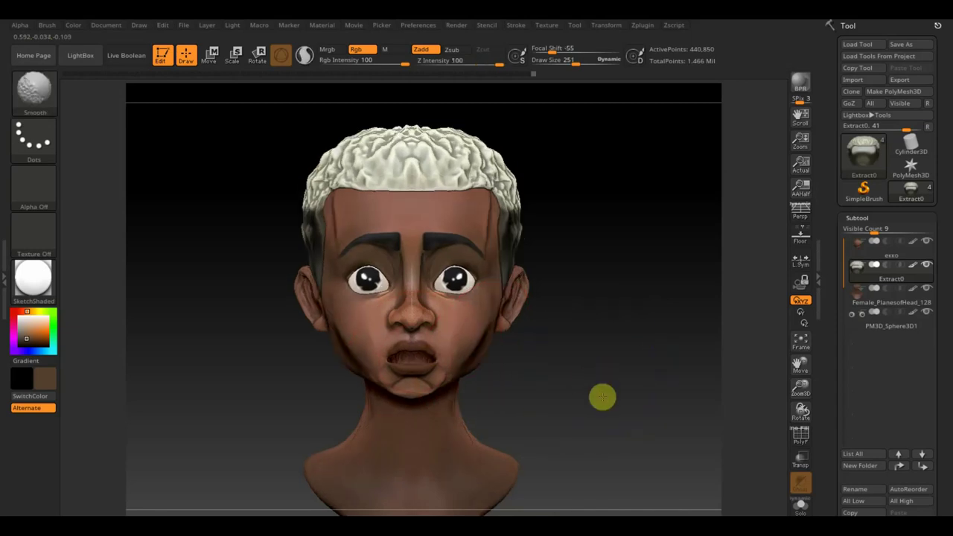
pyautogui.hotkey('ctrl', 'z')
pyautogui.hotkey('ctrl', 'z')
pyautogui.hotkey('ctrl', 'z')
pyautogui.hotkey('ctrl', 'z')
pyautogui.hotkey('ctrl', 'z')
pyautogui.hotkey('ctrl', 'z')
pyautogui.hotkey('ctrl', 'z')
pyautogui.hotkey('ctrl', 'z')
pyautogui.hotkey('ctrl', 'z')
pyautogui.hotkey('ctrl', 'z')
pyautogui.hotkey('ctrl', 'z')
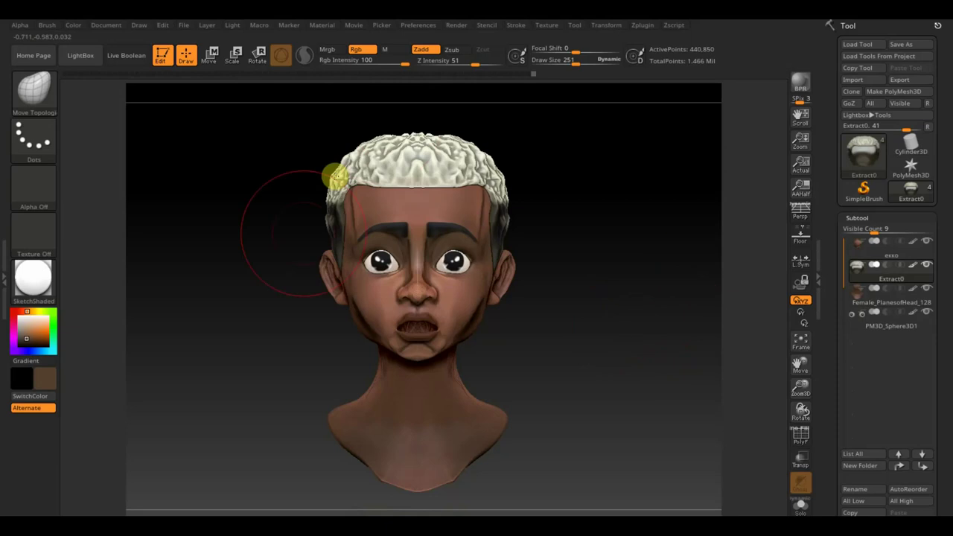
pyautogui.click(82, 56)
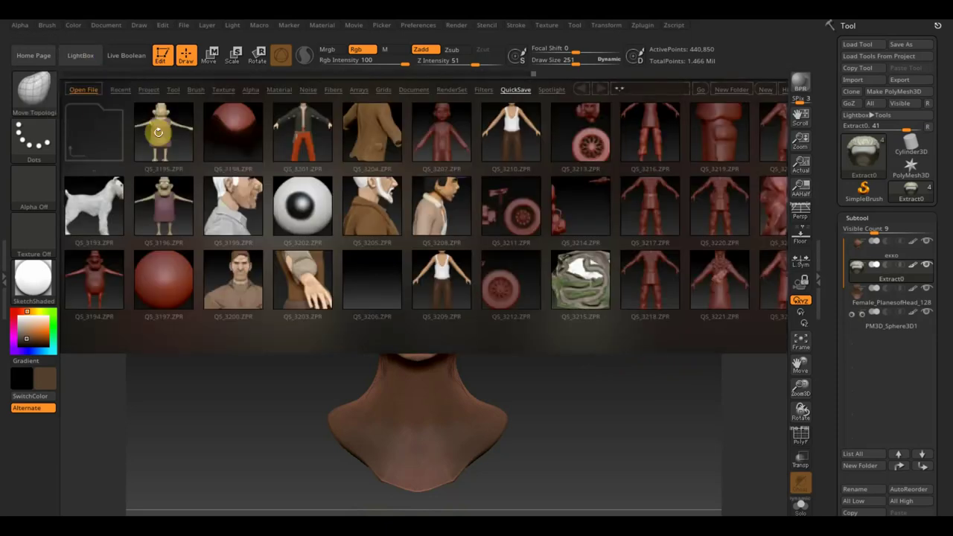
pyautogui.click(121, 90)
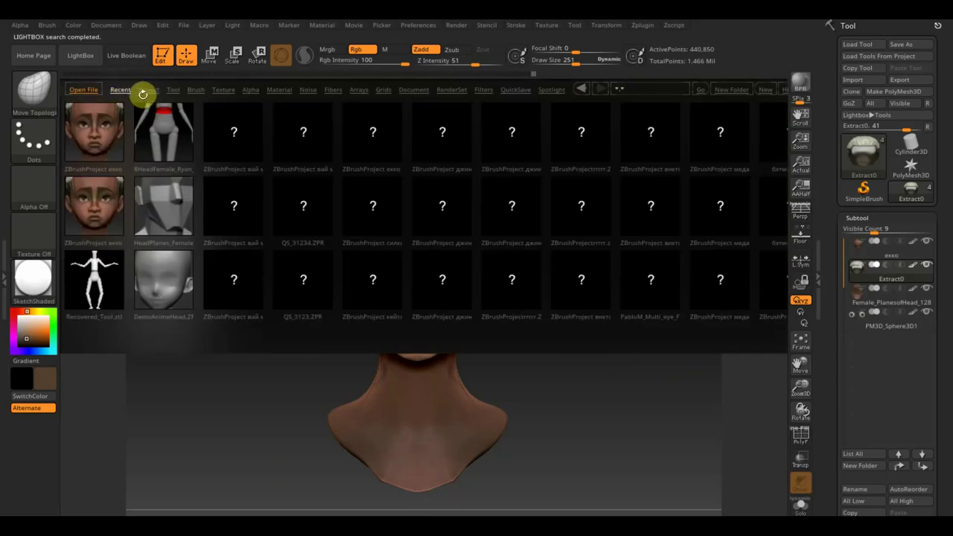
pyautogui.click(148, 90)
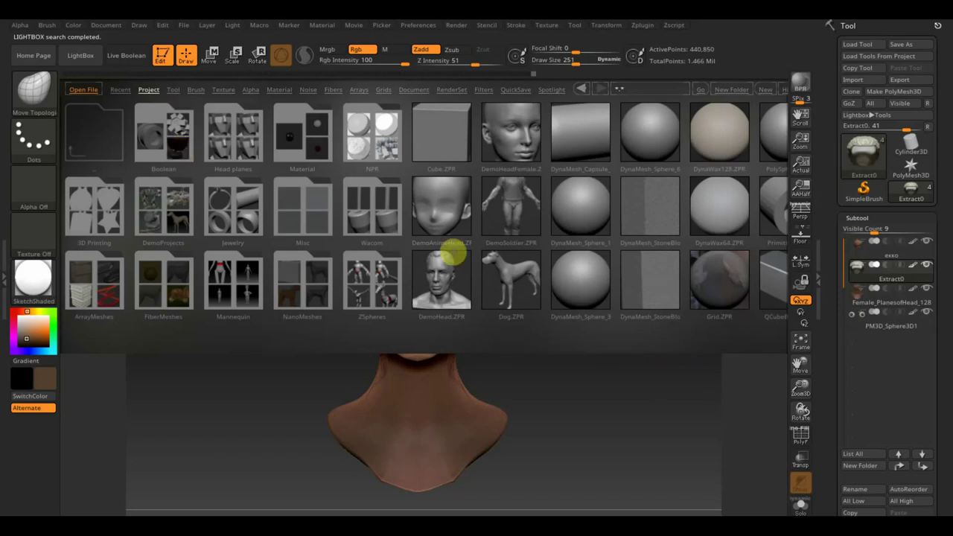
pyautogui.click(439, 212)
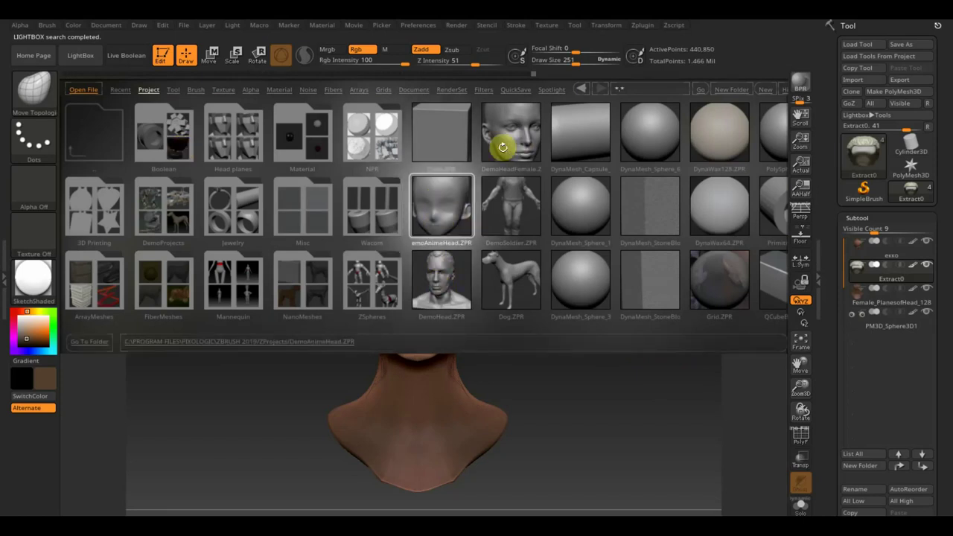
pyautogui.click(233, 157)
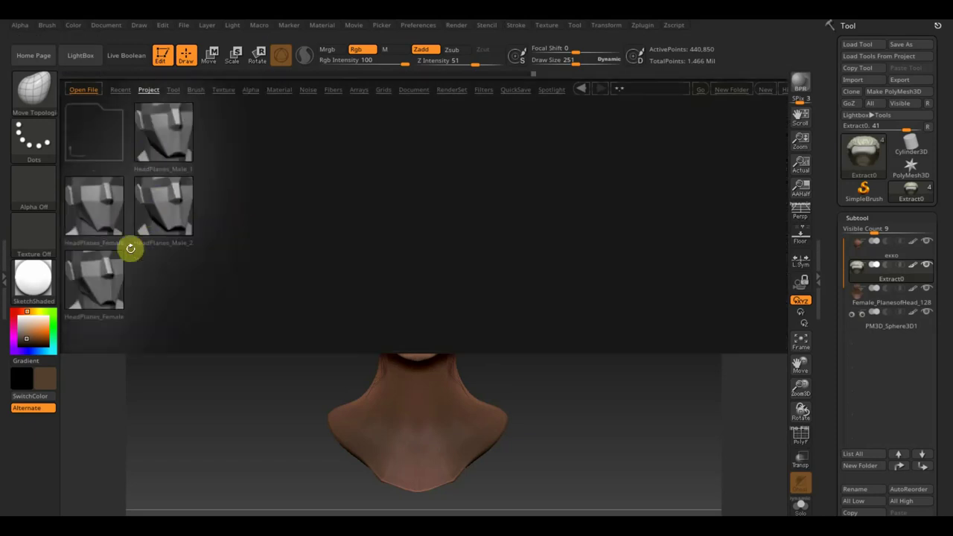
pyautogui.click(96, 140)
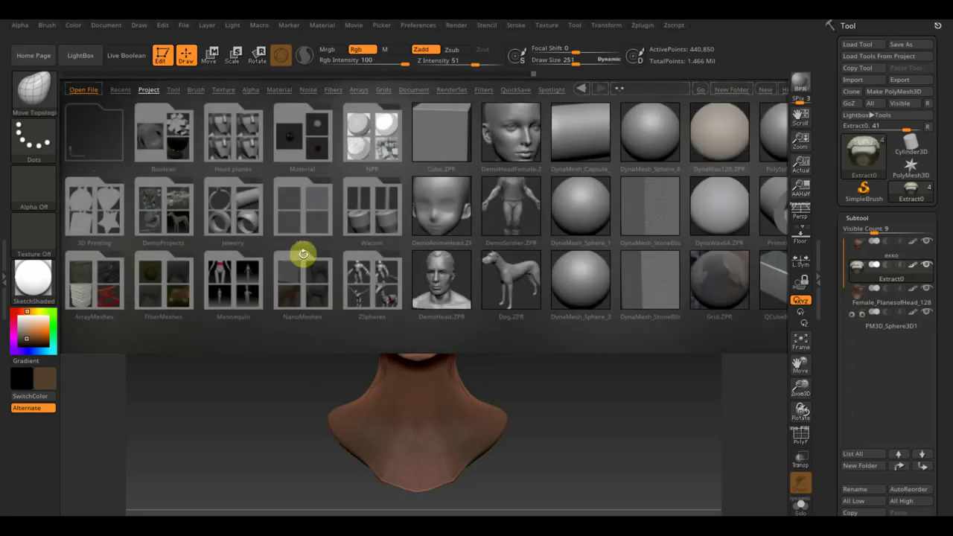
pyautogui.click(231, 284)
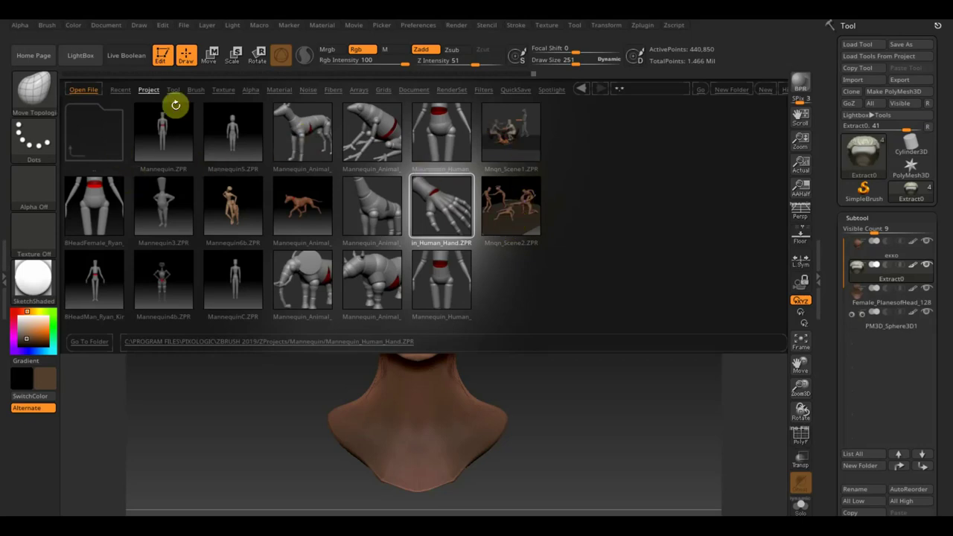
pyautogui.click(78, 56)
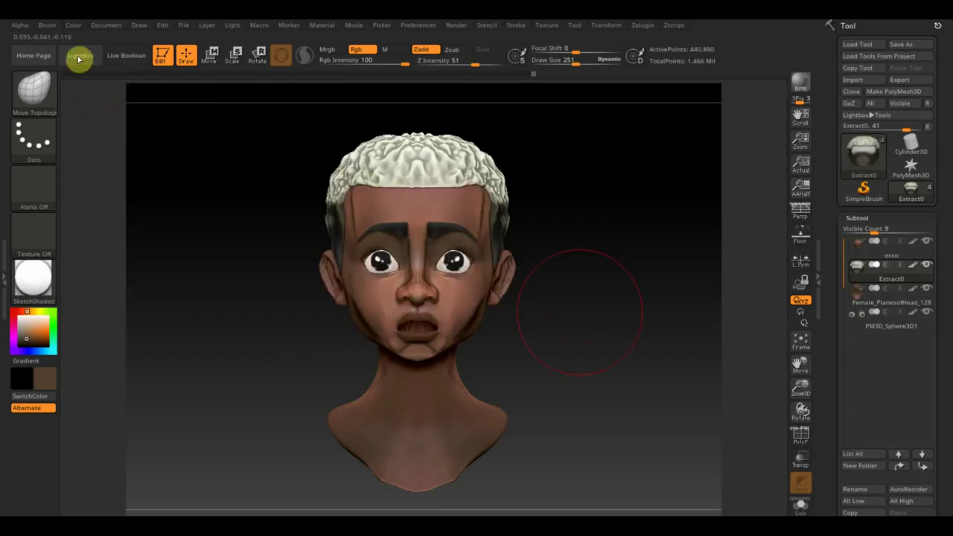
pyautogui.moveTo(583, 315); pyautogui.dragTo(591, 321)
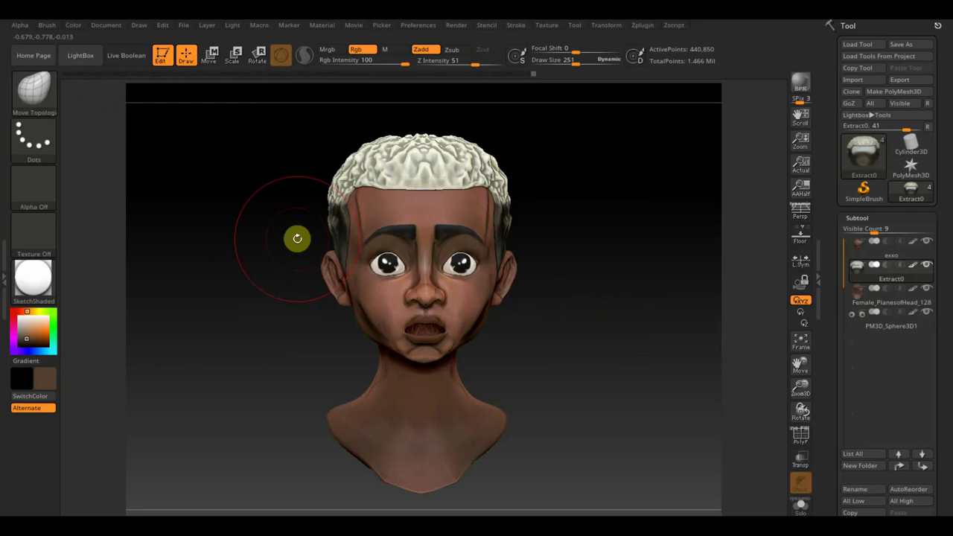
# Step: Save As over the existing Desktop file 'ZBrushProject екко ребенок' (.zpr)
pyautogui.click(184, 26)
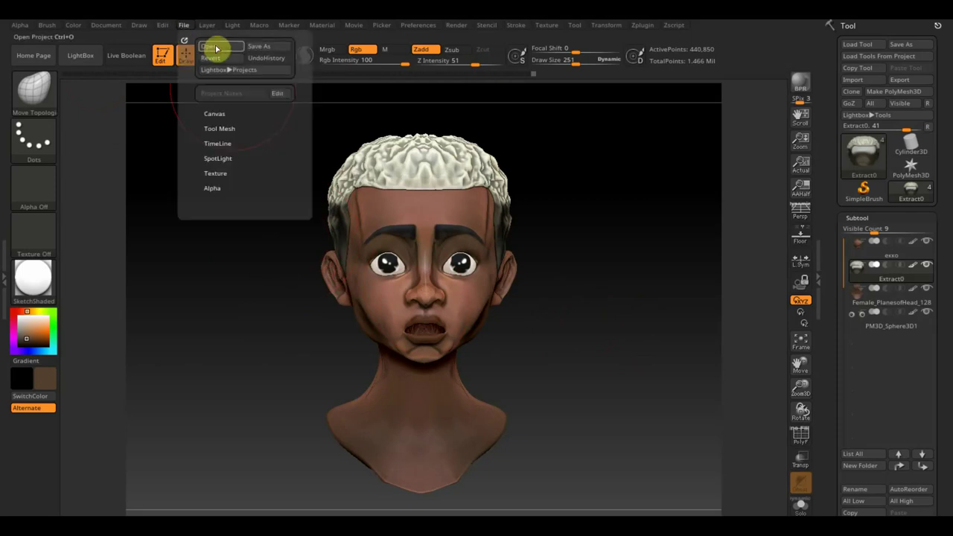
pyautogui.click(259, 46)
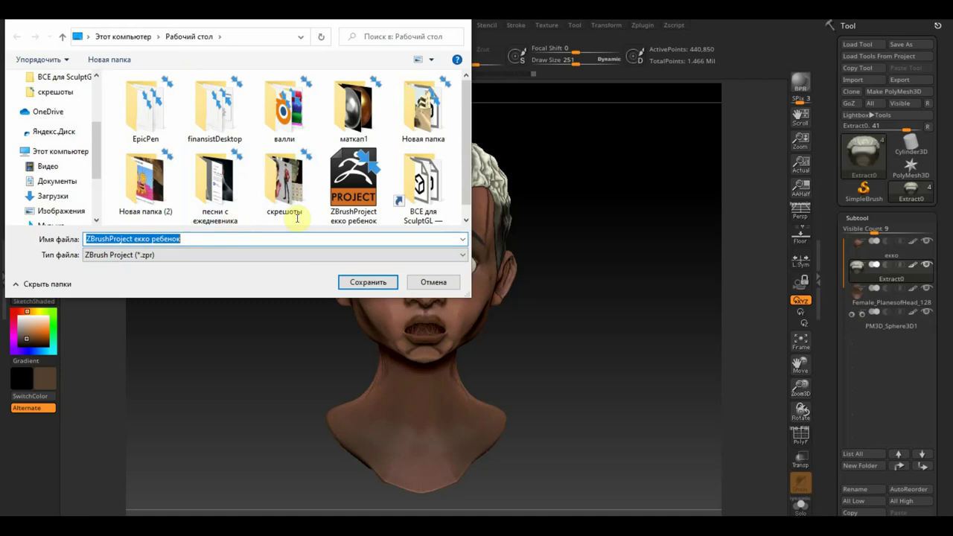
pyautogui.click(361, 195)
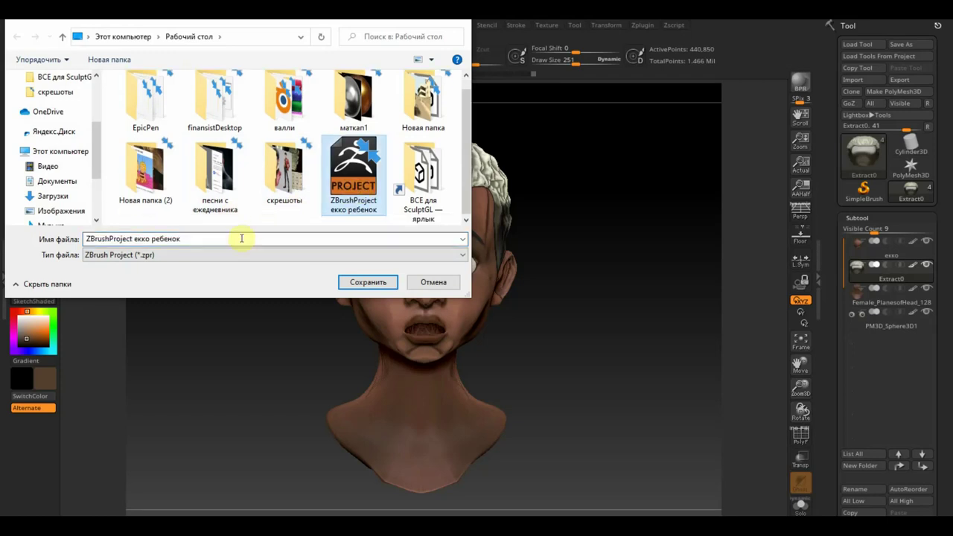
pyautogui.click(186, 238)
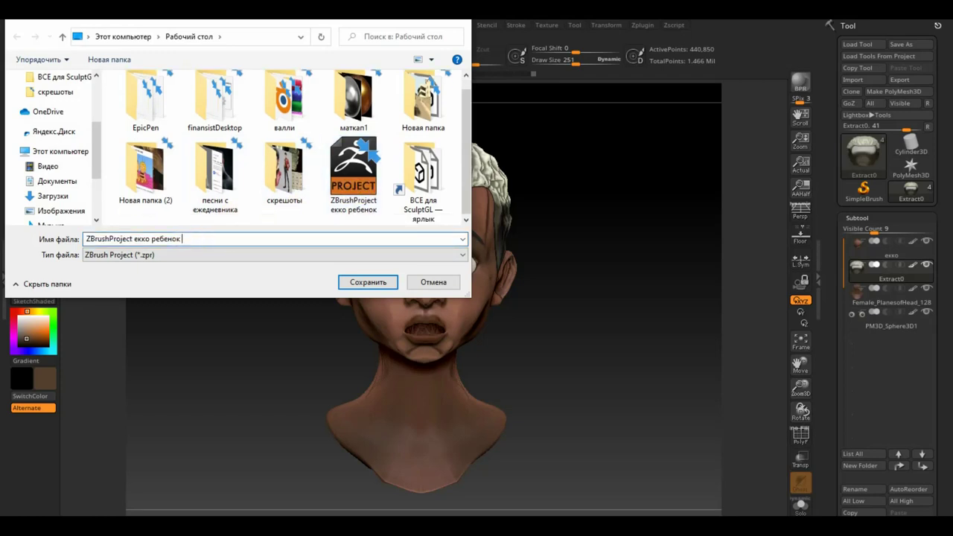
pyautogui.write('2')
pyautogui.press('Return')
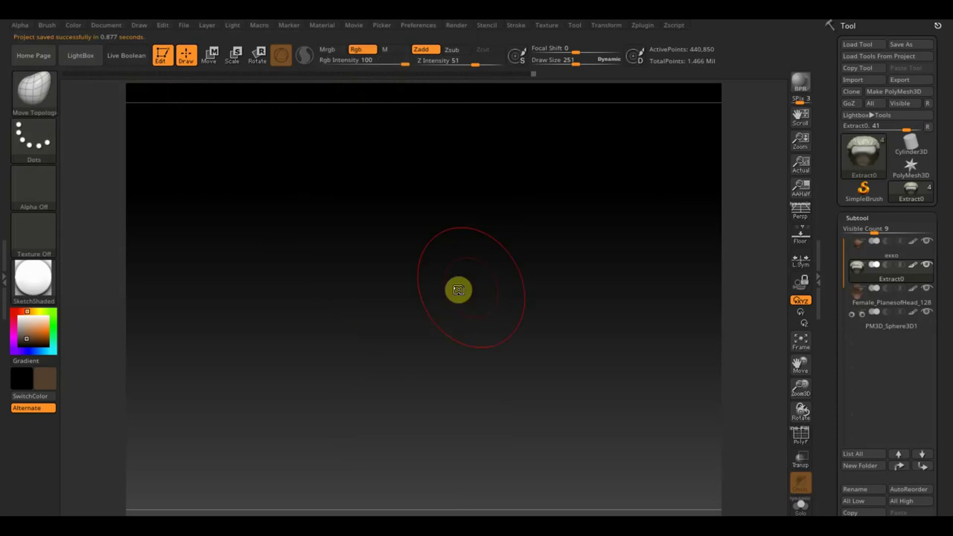